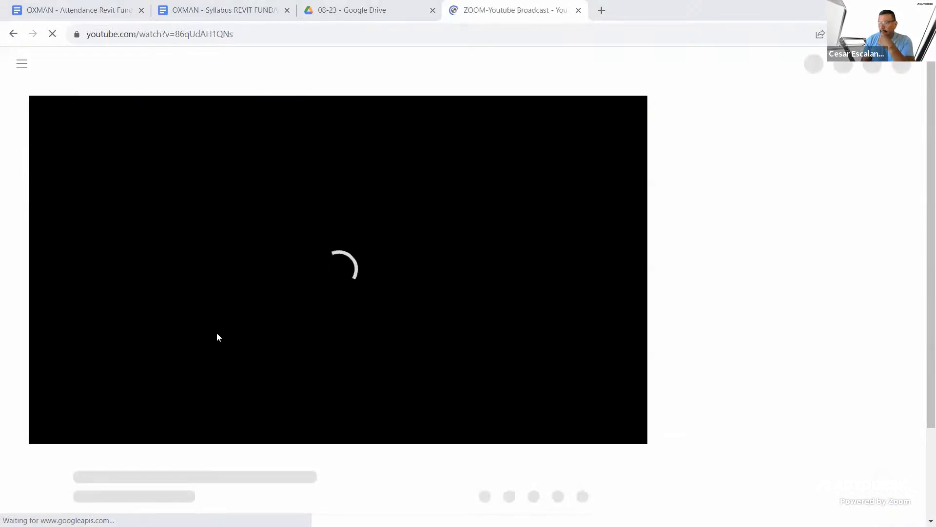
# - Mute the YouTube broadcast and close its browser tab
pyautogui.click(107, 429)
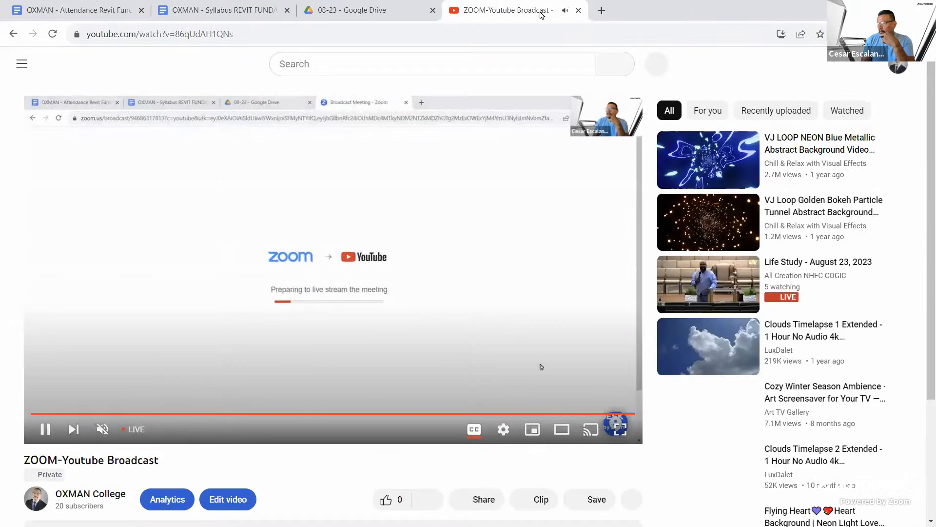
pyautogui.hotkey('ctrl', 'w')
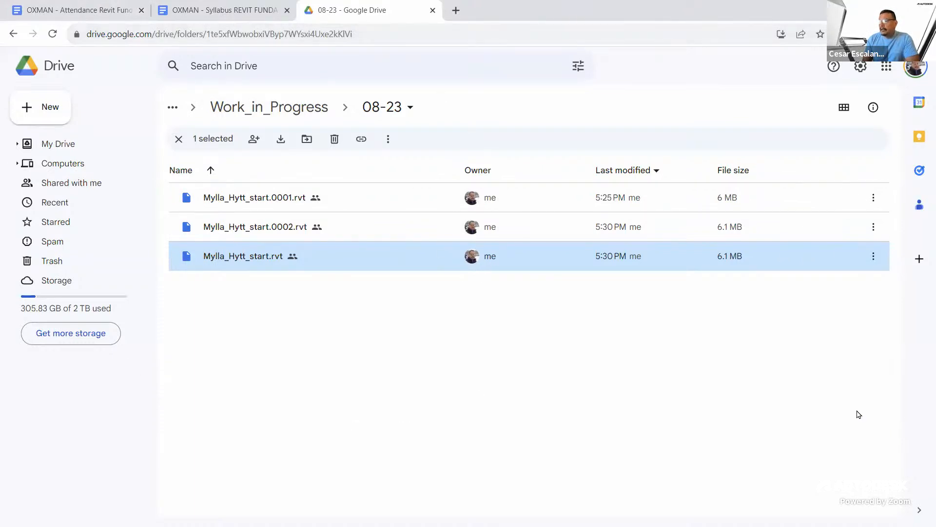
# - Copy the sharing link of the file Mylla_Hytt_start.rvt in the 08-23 folder
pyautogui.click(874, 256)
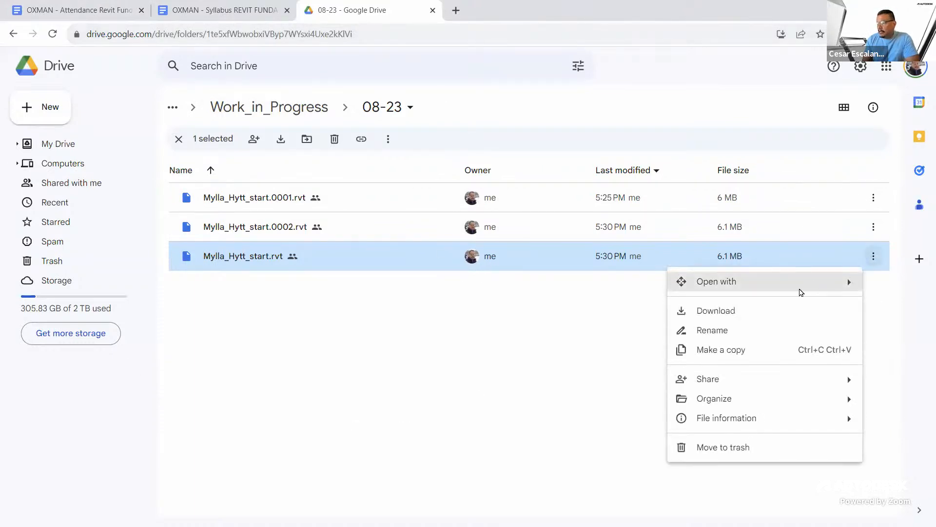
pyautogui.moveTo(727, 376)
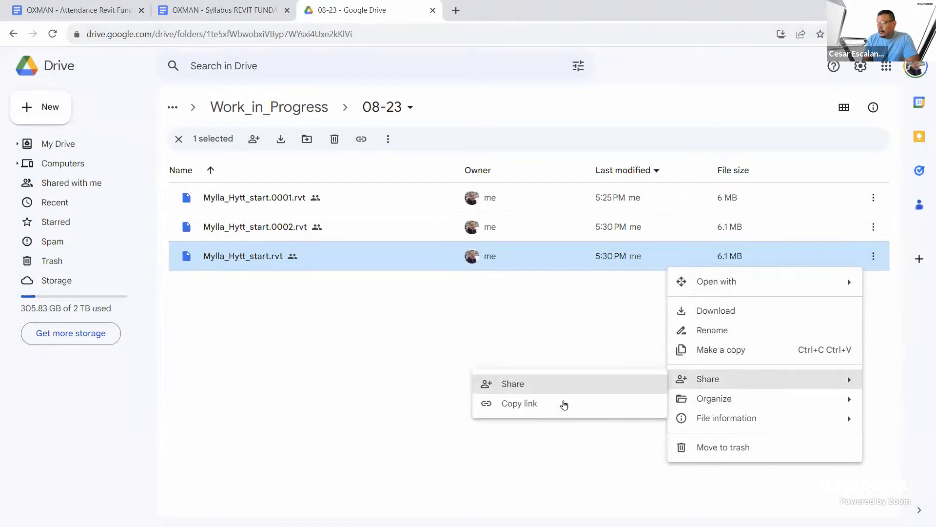
pyautogui.click(553, 407)
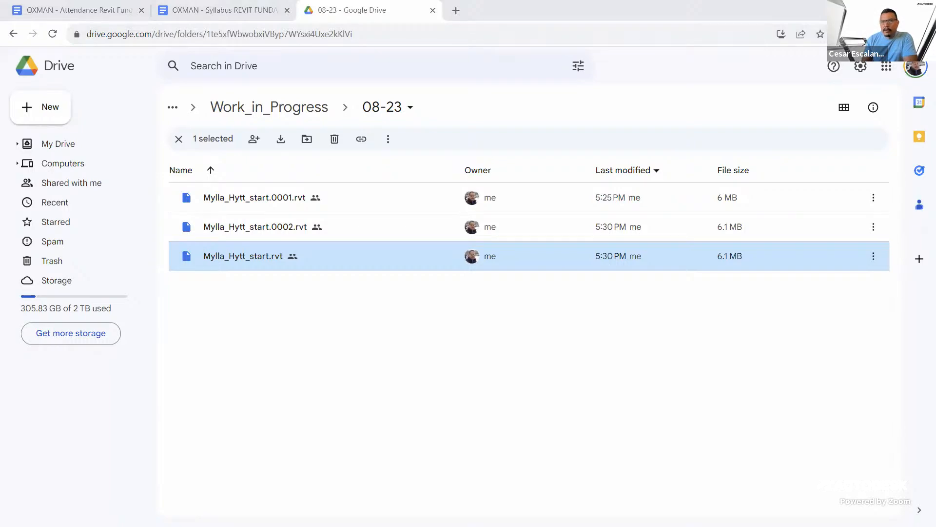
# - Switch to Revit and examine the house massing and the Generic - 1 roof over its front wing in the 3D view
pyautogui.hotkey('alt', 'Tab')
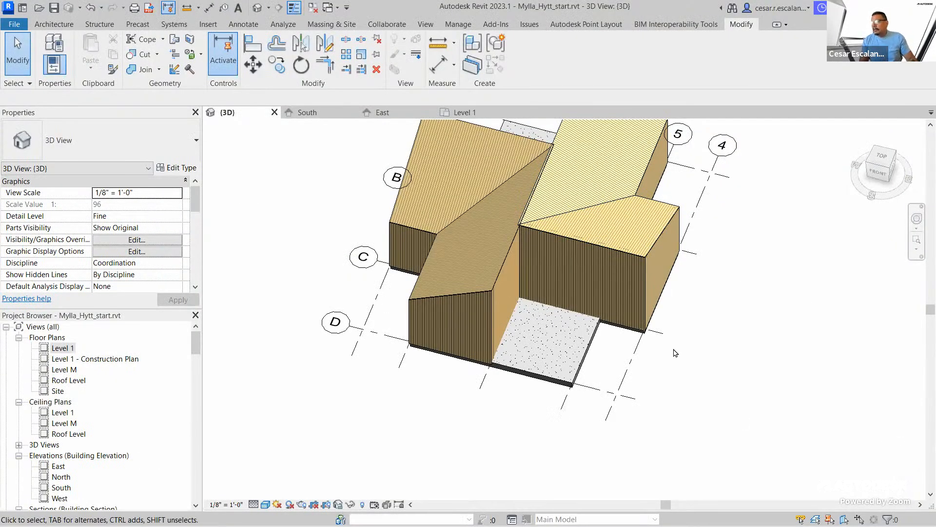
pyautogui.scroll(-3, 675, 352)
pyautogui.keyDown('shift'); pyautogui.moveTo(678, 349); pyautogui.dragTo(819, 287, button='middle'); pyautogui.keyUp('shift')
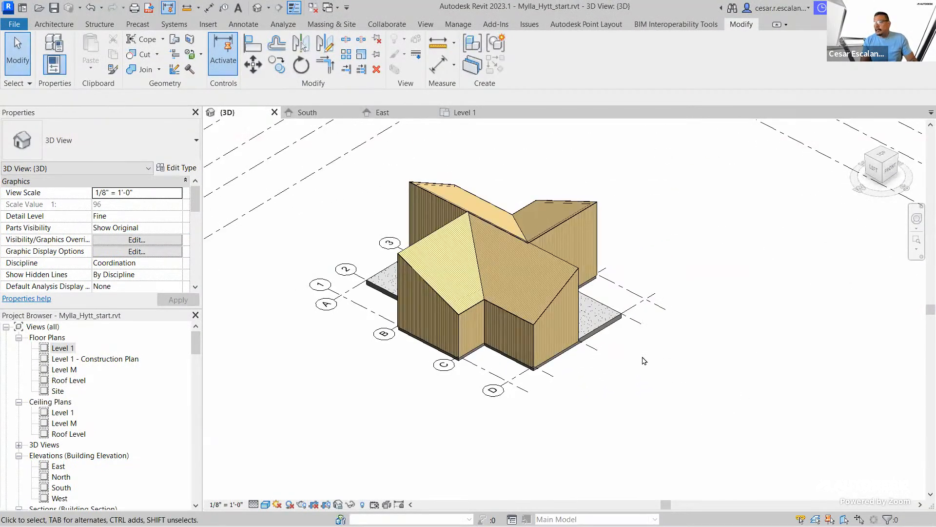
pyautogui.scroll(3, 612, 333)
pyautogui.moveTo(685, 390)
pyautogui.keyDown('shift'); pyautogui.mouseDown(button='middle')
pyautogui.moveTo(483, 325)
pyautogui.moveTo(681, 341)
pyautogui.moveTo(689, 378)
pyautogui.mouseUp(button='middle'); pyautogui.keyUp('shift')
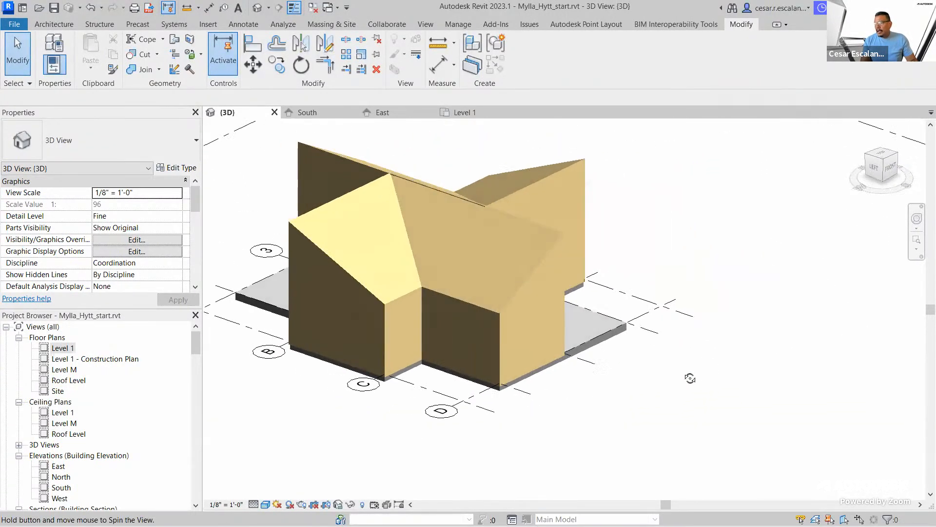
pyautogui.click(521, 259)
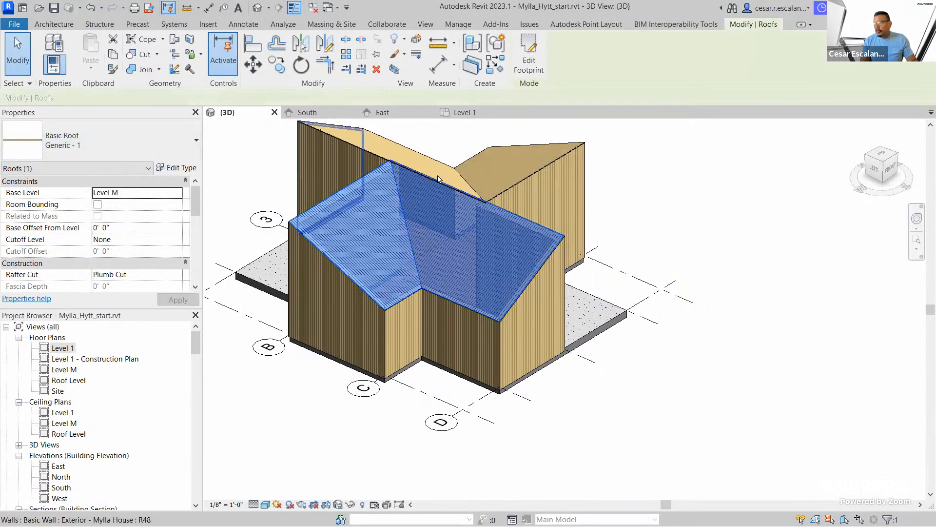
pyautogui.scroll(3, 568, 227)
pyautogui.scroll(5, 558, 236)
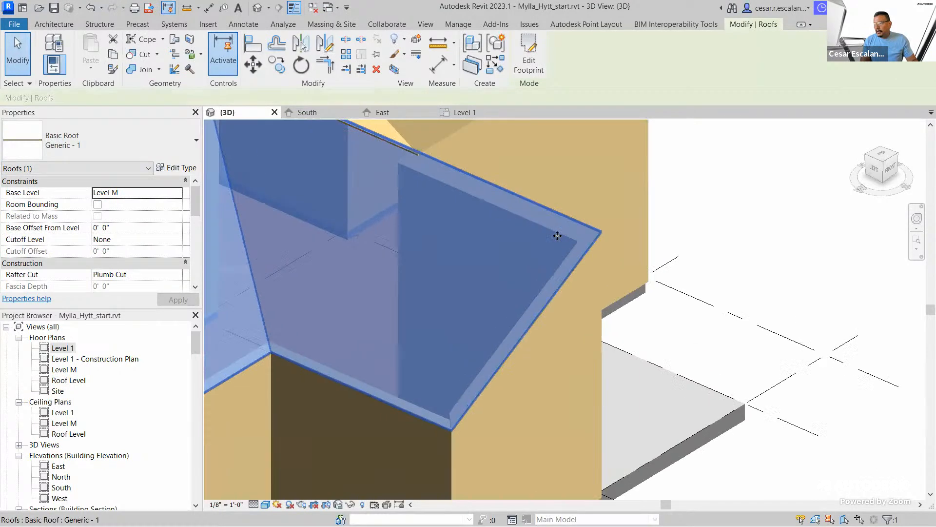
# - View the house from the front and review the layer structure of the selected roof's type, leaving it unmodified
pyautogui.click(891, 168)
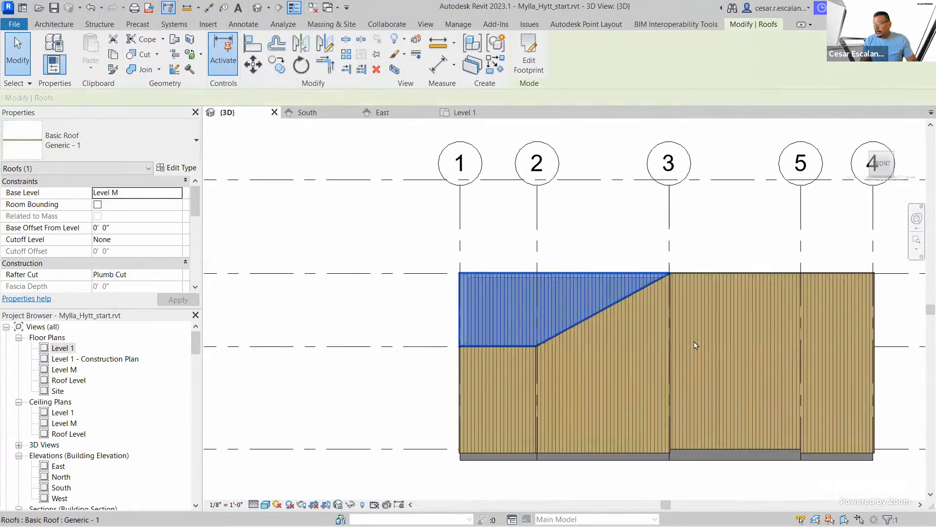
pyautogui.scroll(6, 627, 324)
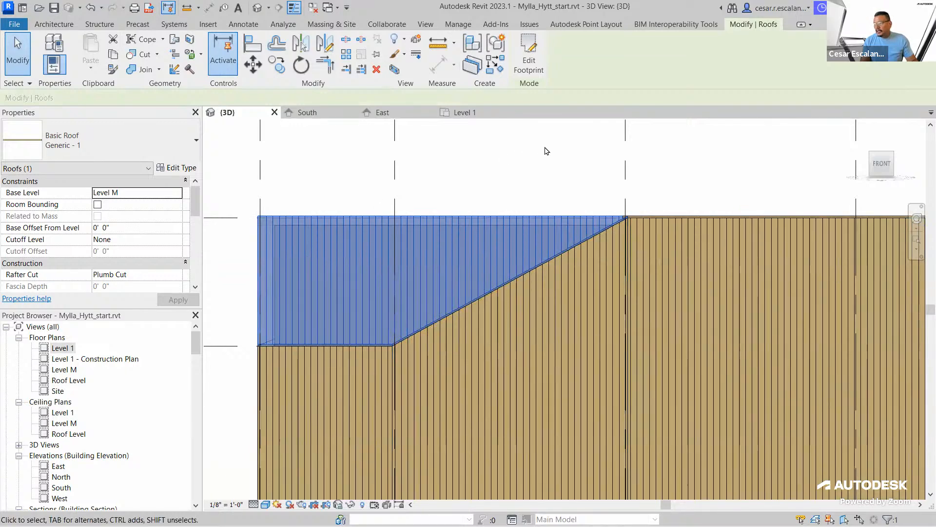
pyautogui.scroll(-2, 550, 151)
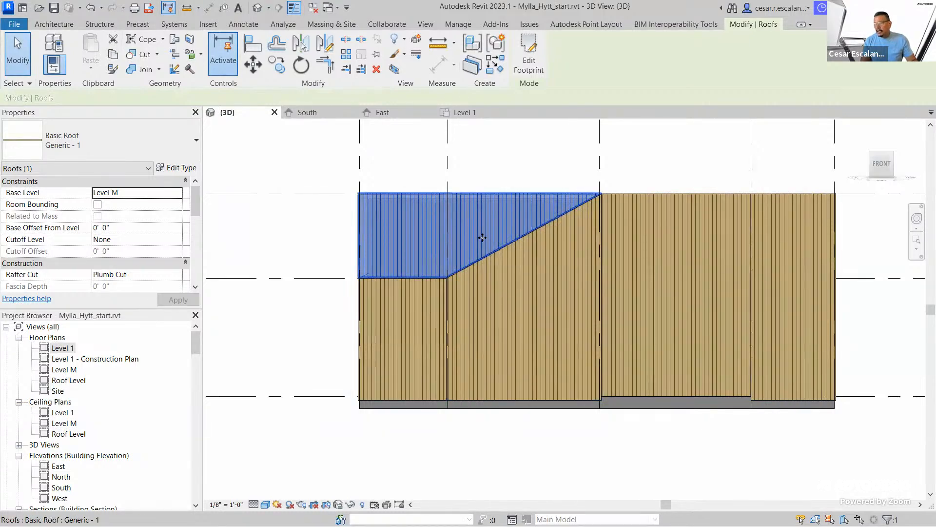
pyautogui.click(414, 441)
pyautogui.click(469, 229)
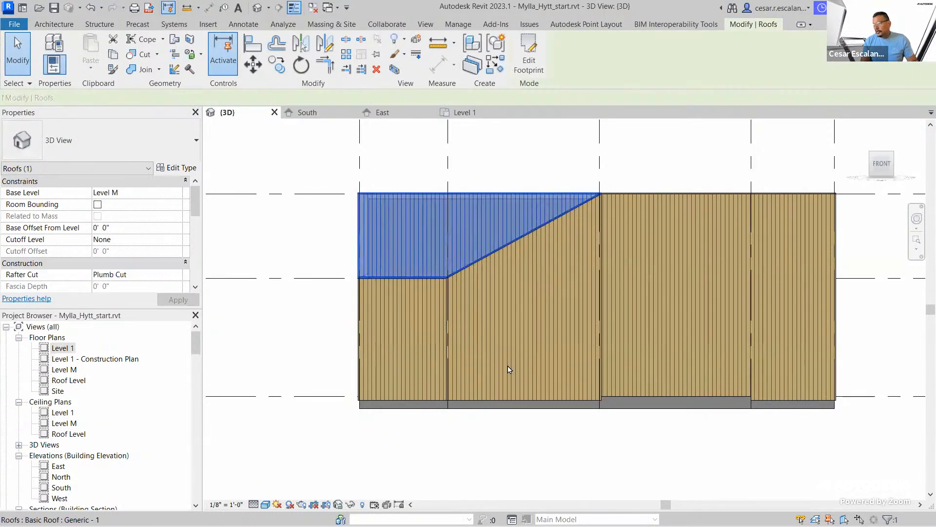
pyautogui.click(176, 168)
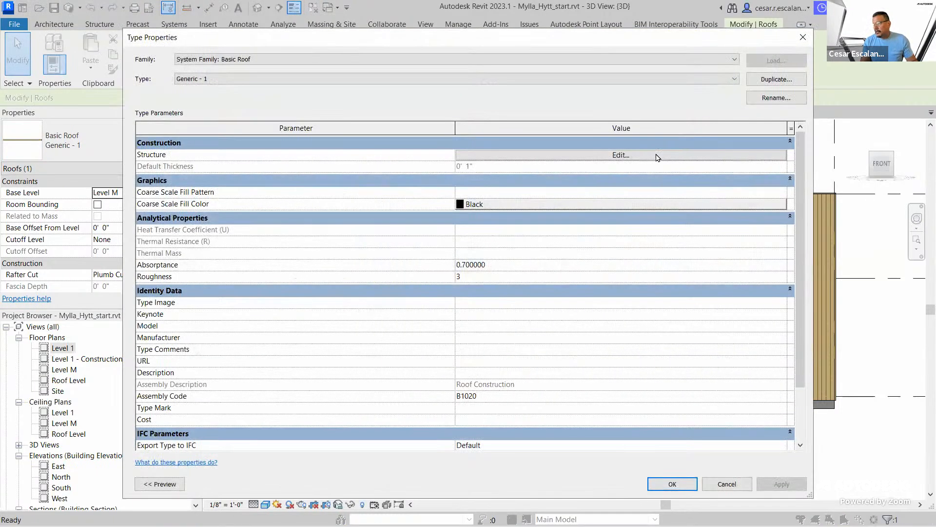
pyautogui.click(658, 156)
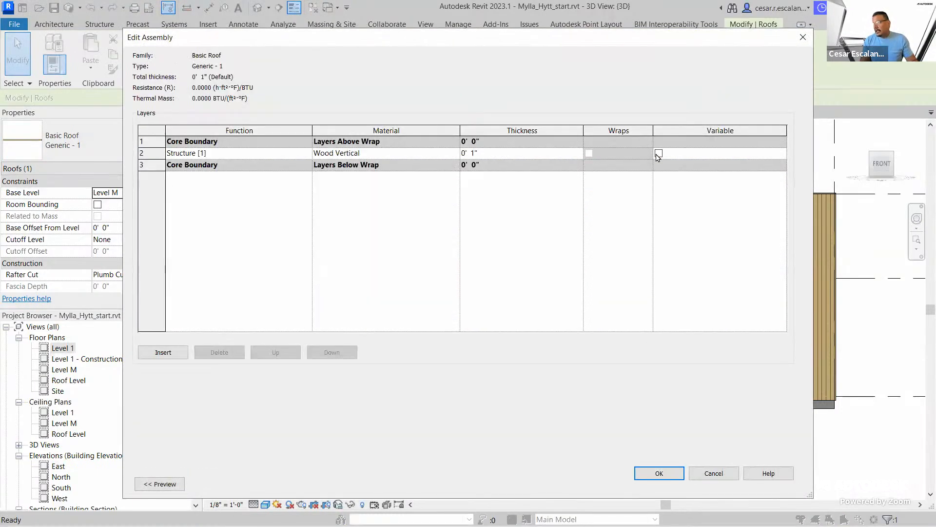
pyautogui.click(715, 474)
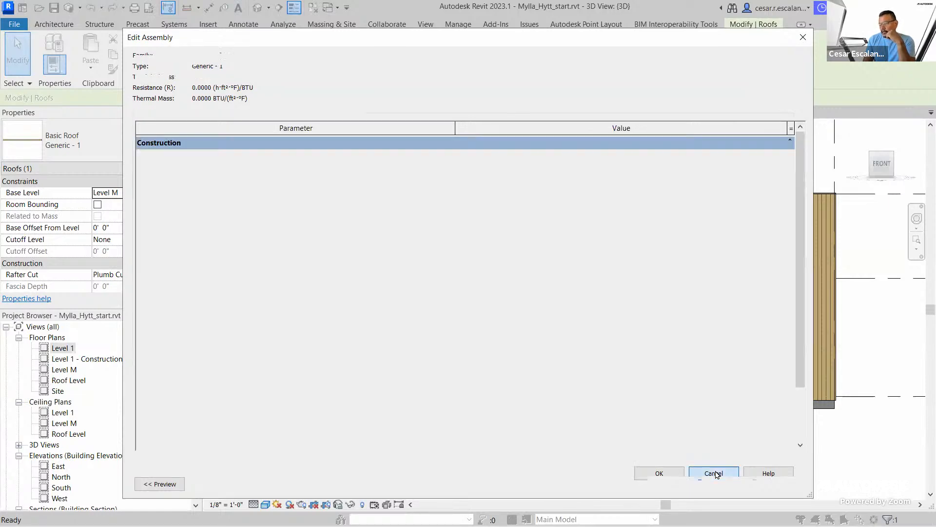
pyautogui.click(721, 487)
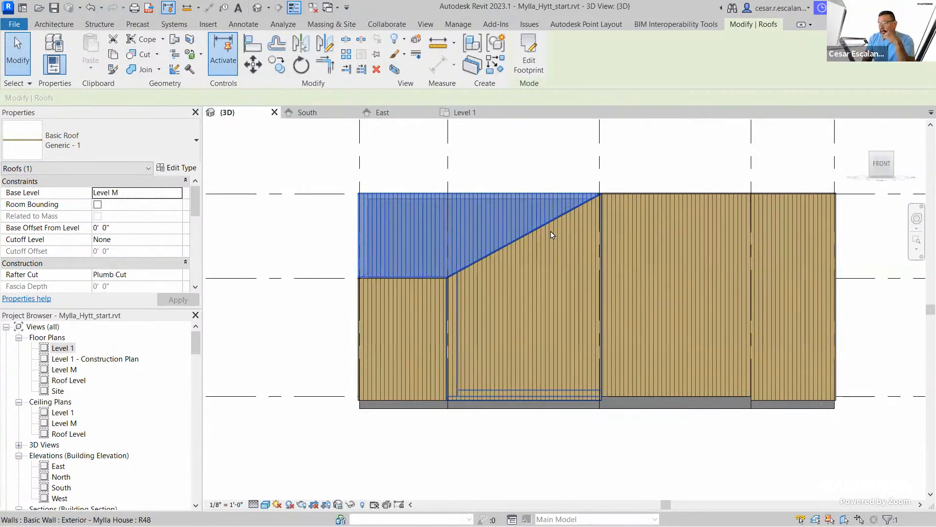
# - Examine the sloped-top exterior wall between grids 2 and 3 in perspective and from the front
pyautogui.click(573, 282)
pyautogui.scroll(-2, 573, 282)
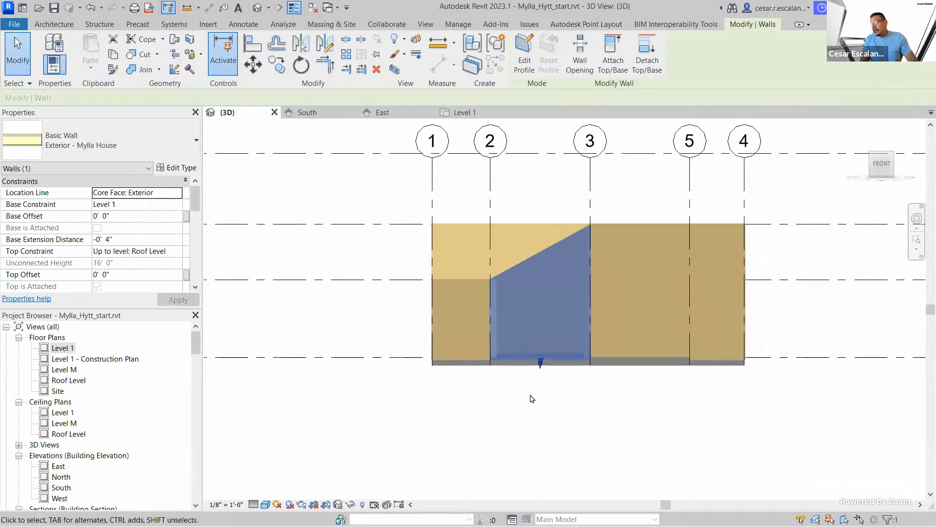
pyautogui.click(532, 395)
pyautogui.keyDown('shift'); pyautogui.moveTo(564, 455); pyautogui.dragTo(613, 340, button='middle'); pyautogui.keyUp('shift')
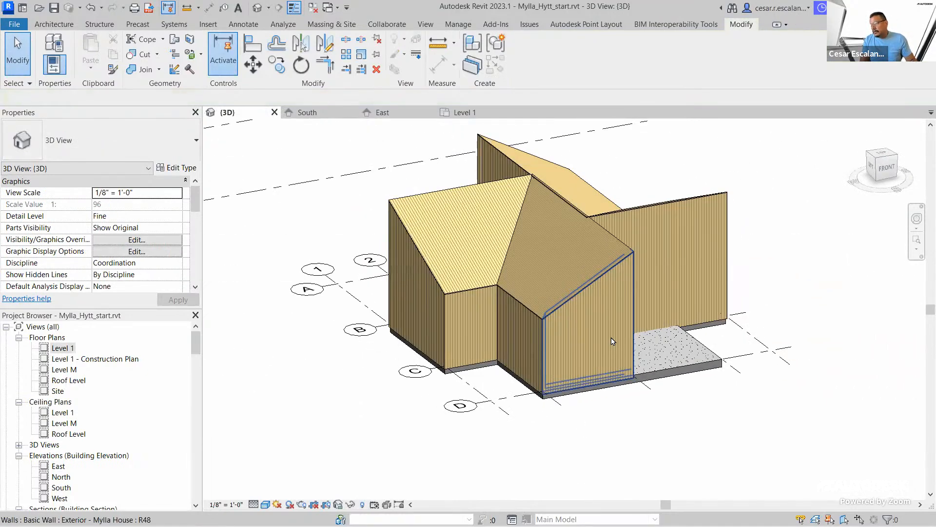
pyautogui.click(611, 338)
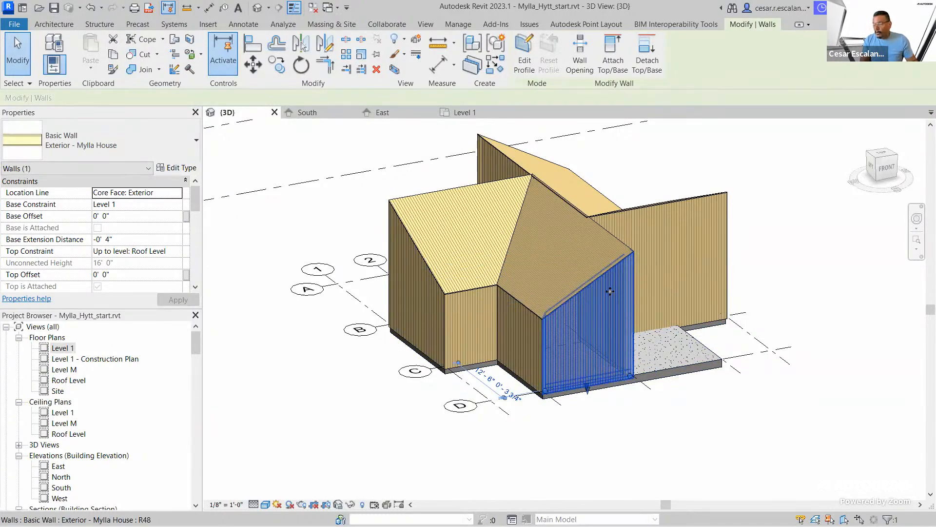
pyautogui.click(887, 170)
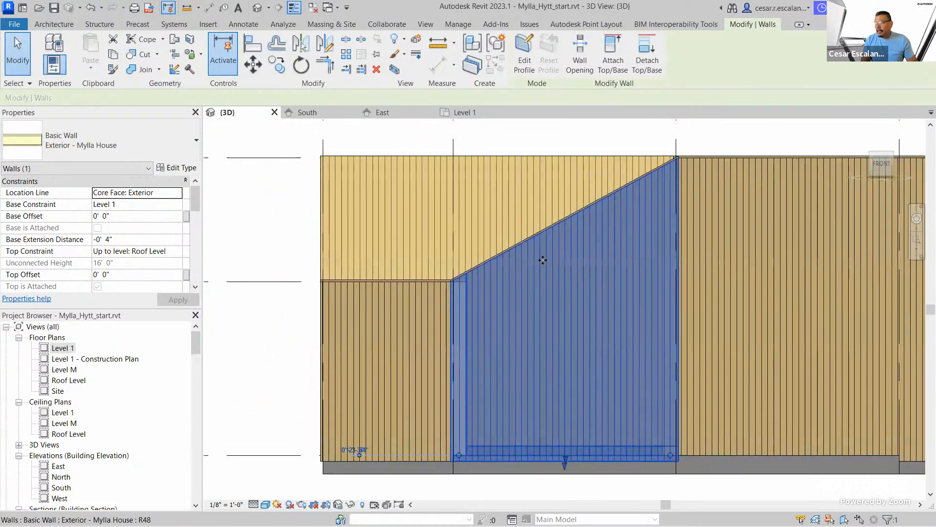
pyautogui.press('z')
pyautogui.press('f')
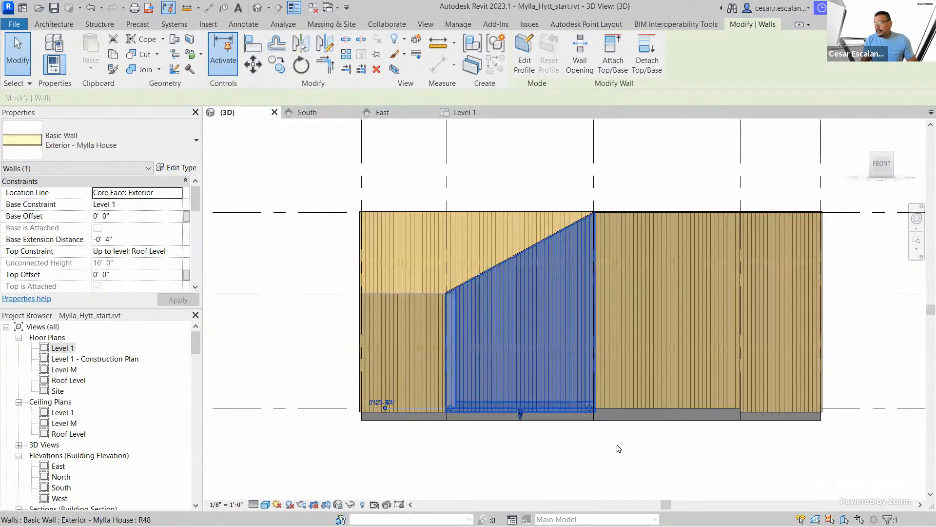
pyautogui.click(618, 448)
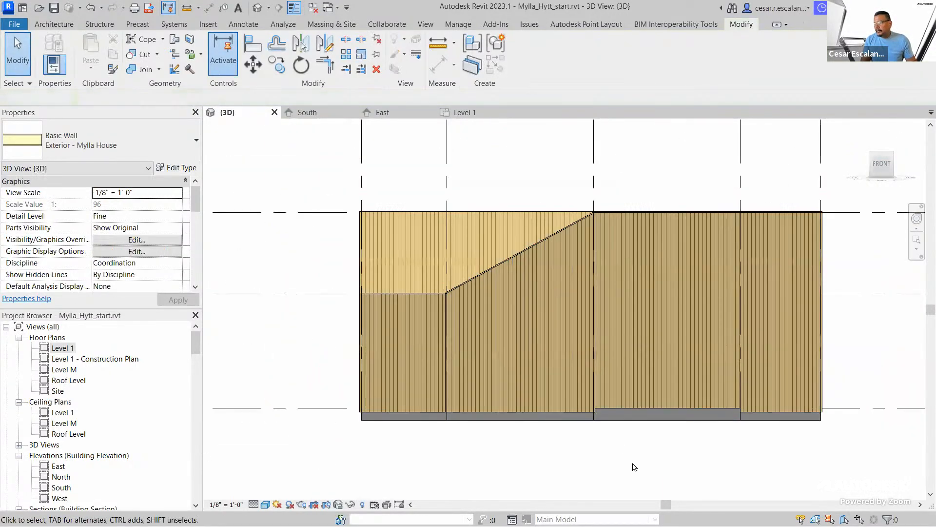
# - Open the North elevation view and display it with thin lines
pyautogui.click(294, 8)
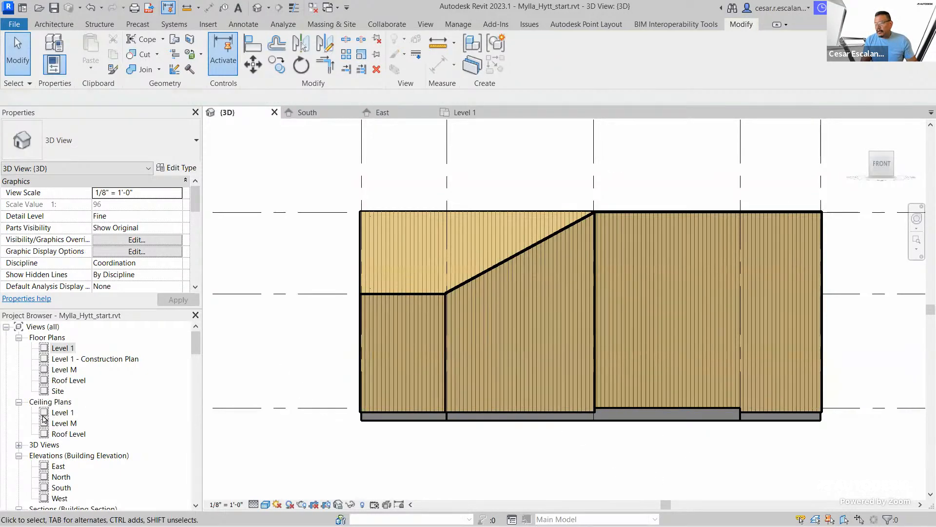
pyautogui.doubleClick(61, 477)
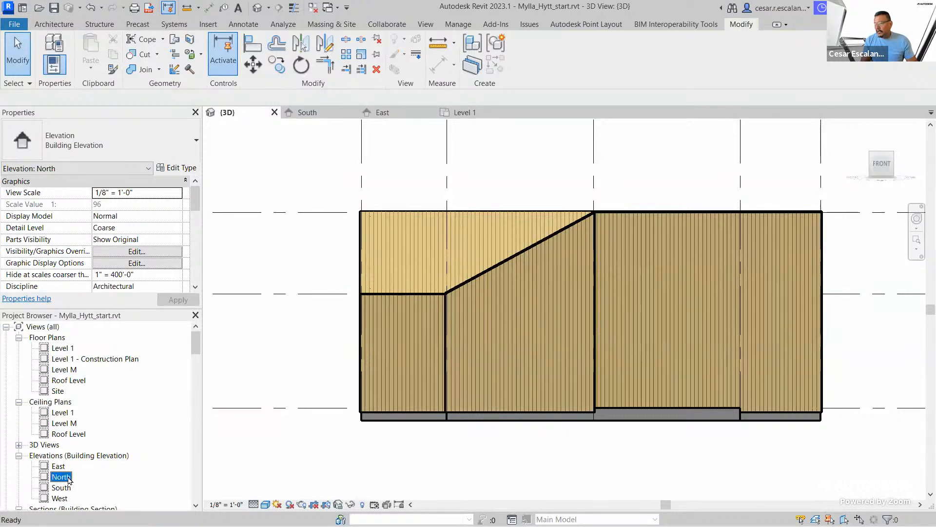
pyautogui.scroll(6, 561, 358)
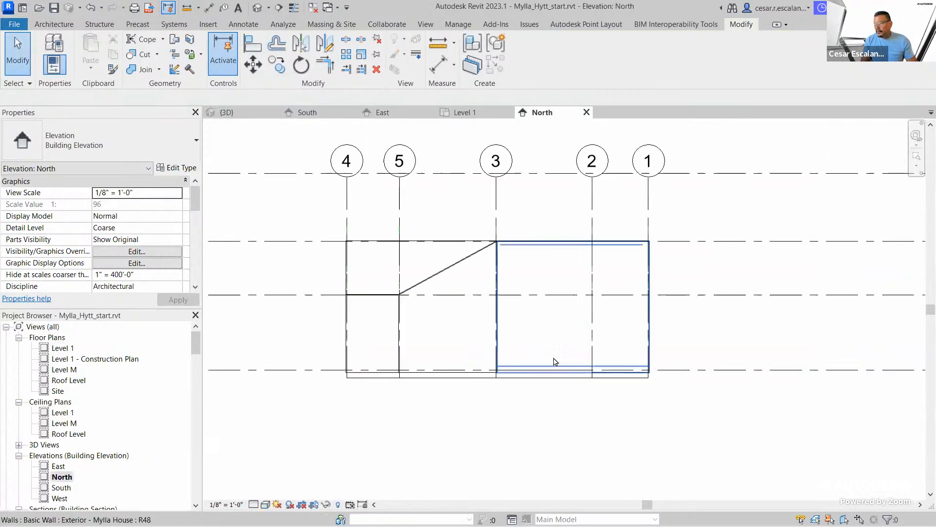
pyautogui.click(294, 7)
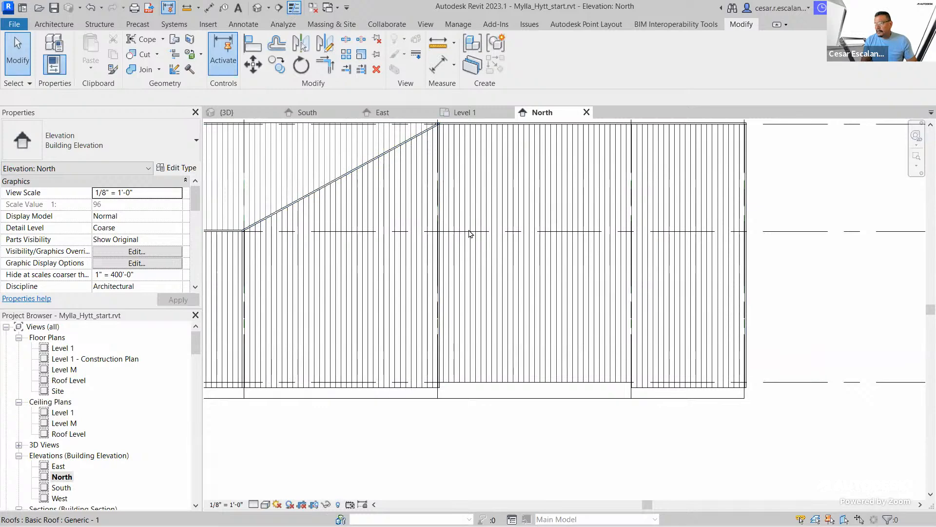
pyautogui.scroll(-2, 516, 447)
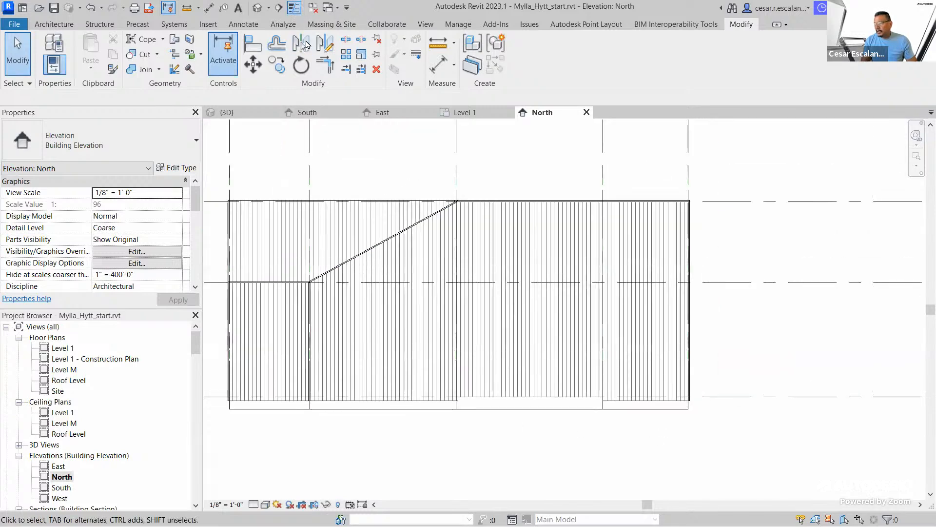
# - Change the North elevation's visual style to a shaded, coloured display
pyautogui.click(263, 506)
pyautogui.click(61, 487)
pyautogui.click(62, 486)
pyautogui.click(265, 505)
pyautogui.click(296, 466)
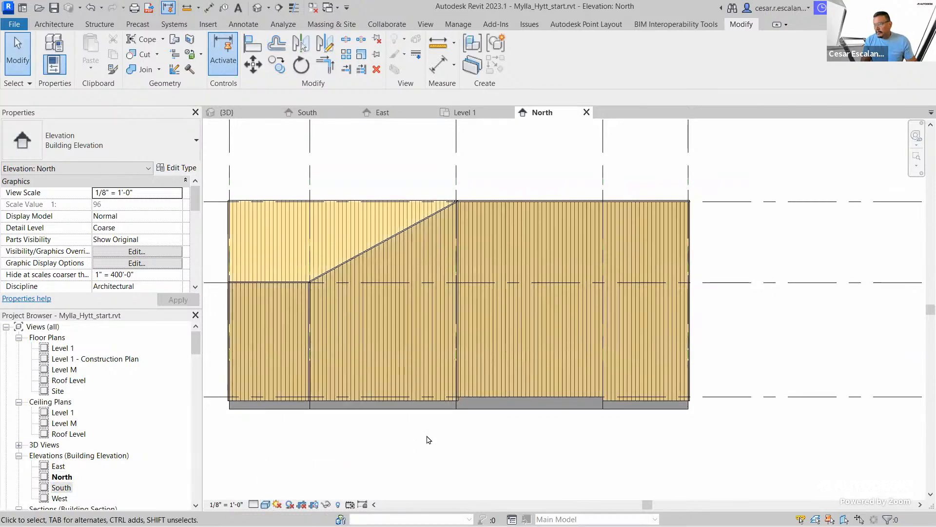
pyautogui.scroll(-2, 468, 427)
pyautogui.moveTo(473, 436); pyautogui.dragTo(594, 422, button='middle')
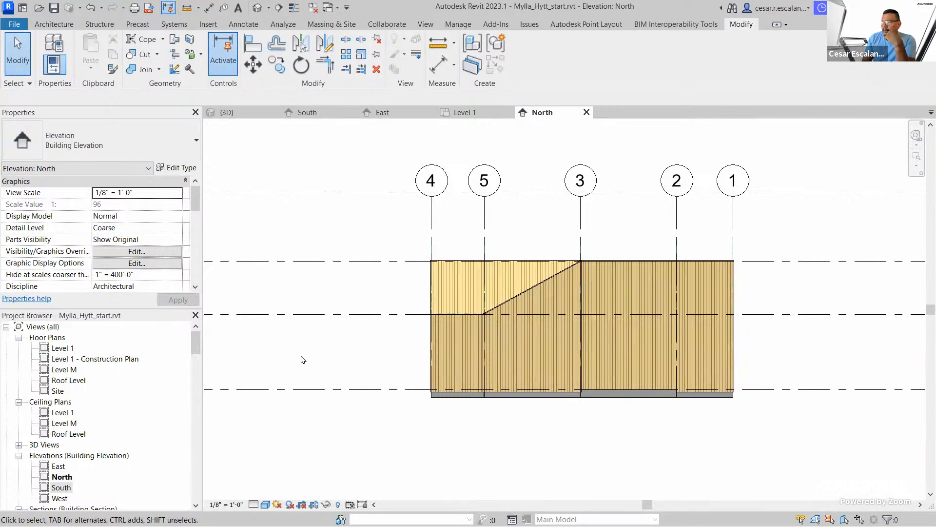
# - Open the Level 1 floor plan and examine the exterior walls against the underlying building plan image
pyautogui.doubleClick(63, 348)
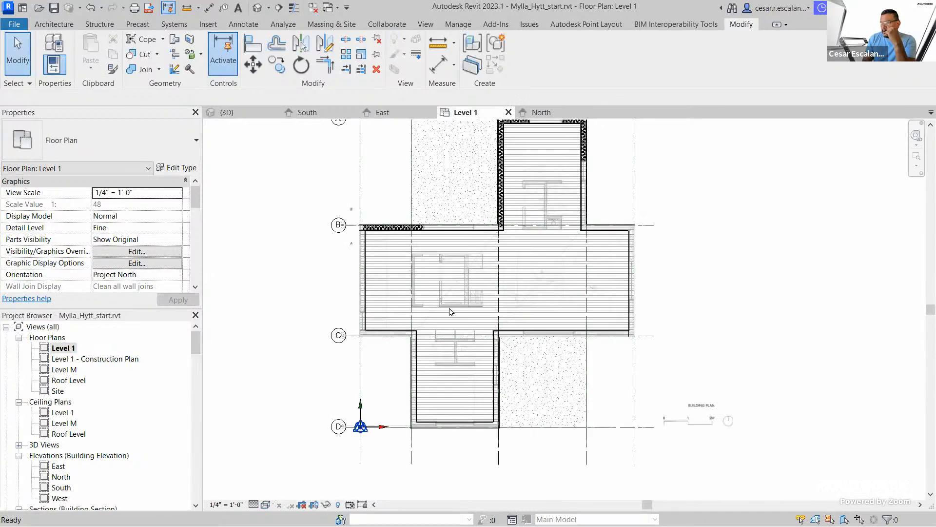
pyautogui.moveTo(482, 257); pyautogui.dragTo(269, 299, button='middle')
pyautogui.moveTo(661, 240); pyautogui.dragTo(871, 291, button='middle')
pyautogui.scroll(3, 569, 234)
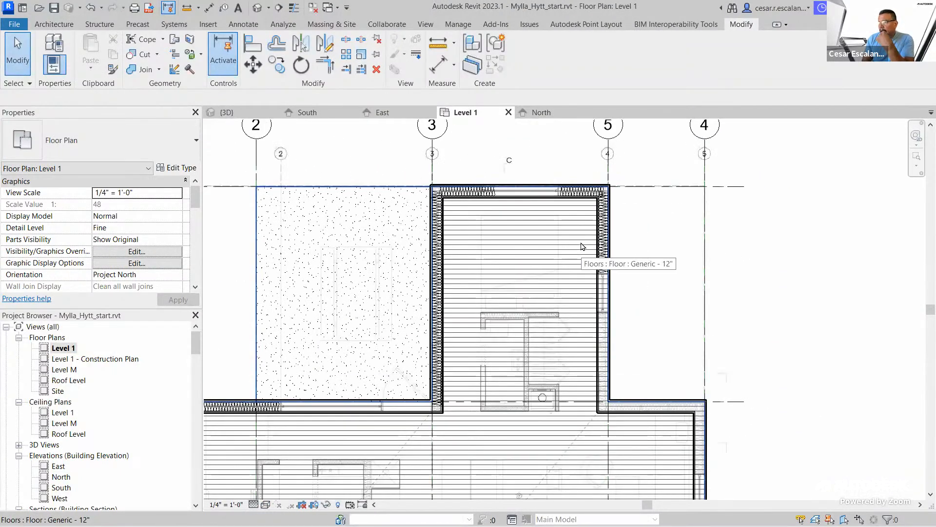
pyautogui.moveTo(706, 247)
pyautogui.mouseDown(button='middle')
pyautogui.moveTo(800, 148)
pyautogui.moveTo(700, 263)
pyautogui.mouseUp(button='middle')
pyautogui.scroll(-3, 700, 263)
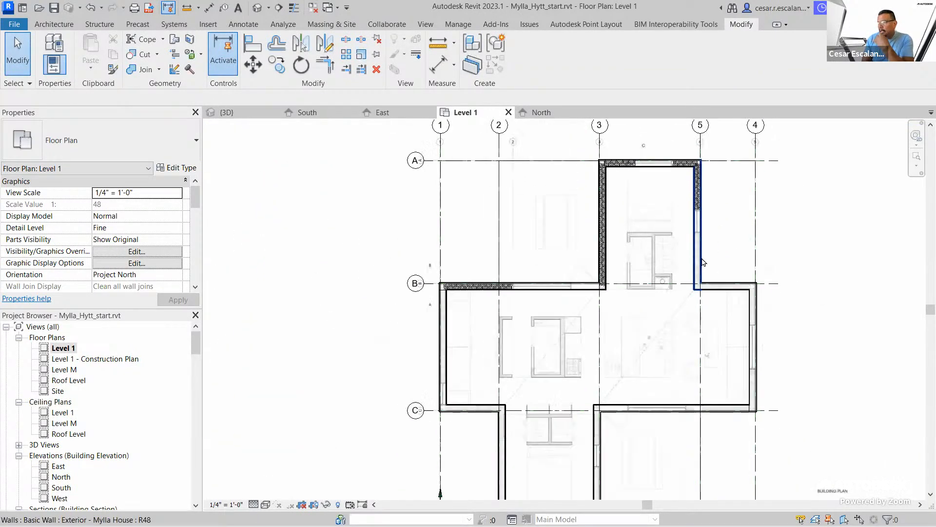
pyautogui.moveTo(816, 334); pyautogui.dragTo(797, 287, button='middle')
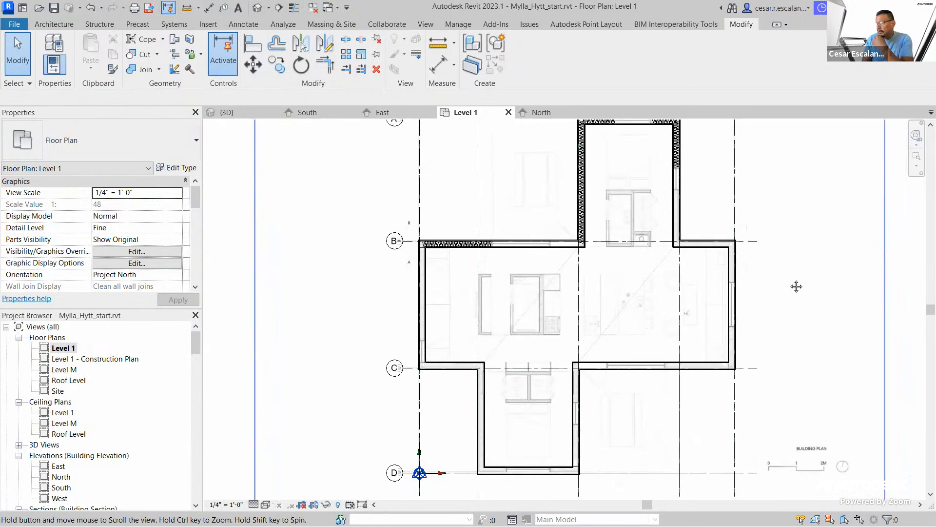
# - Circle the wall sections on grid B and grid C beside the patio areas in red, then clear the markup
pyautogui.scroll(2, 588, 397)
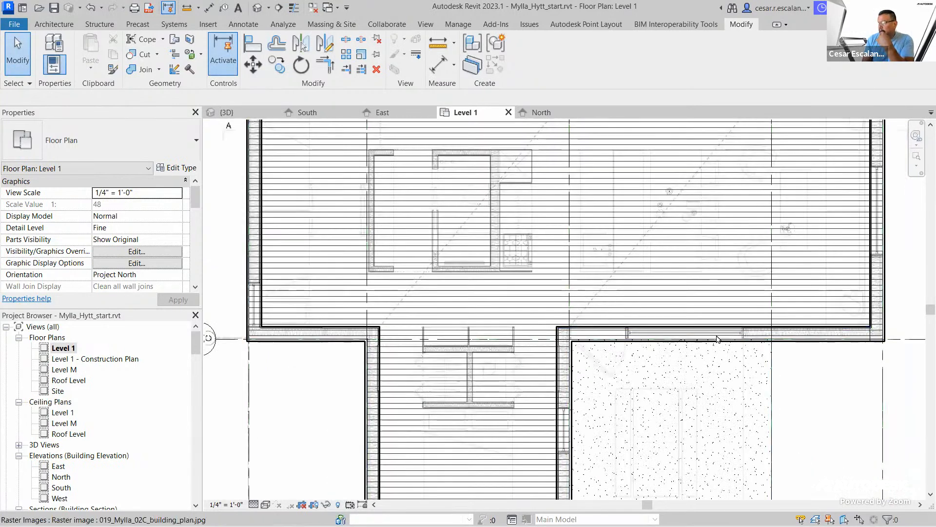
pyautogui.scroll(-3, 651, 349)
pyautogui.moveTo(659, 390); pyautogui.dragTo(662, 409, button='middle')
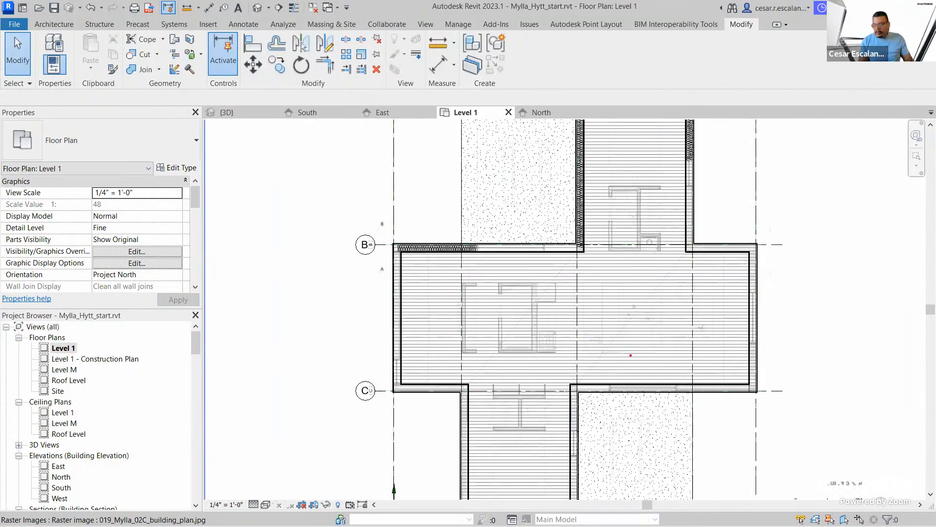
pyautogui.moveTo(588, 236)
pyautogui.mouseDown()
pyautogui.moveTo(529, 229)
pyautogui.moveTo(469, 241)
pyautogui.moveTo(529, 268)
pyautogui.moveTo(595, 239)
pyautogui.moveTo(552, 209)
pyautogui.moveTo(582, 249)
pyautogui.mouseUp()
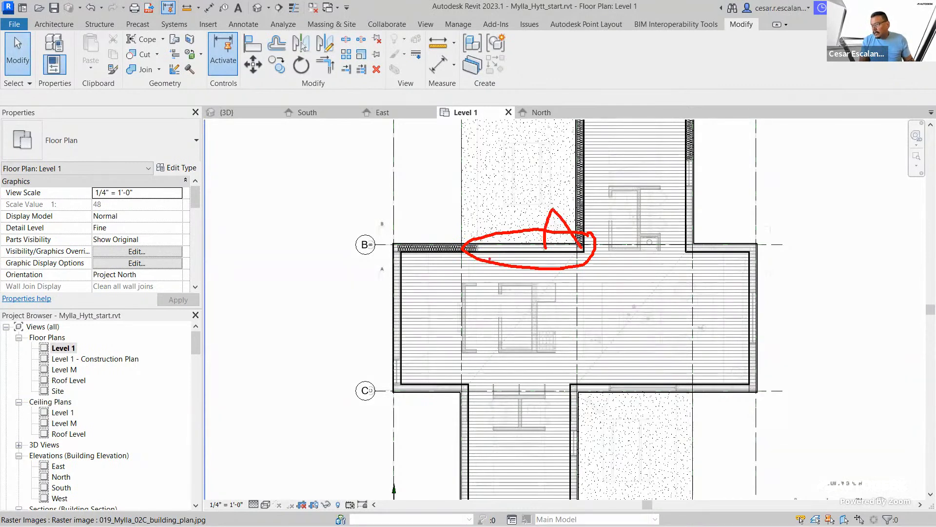
pyautogui.moveTo(578, 393)
pyautogui.mouseDown()
pyautogui.moveTo(604, 417)
pyautogui.moveTo(613, 390)
pyautogui.mouseUp()
pyautogui.moveTo(692, 377)
pyautogui.mouseDown()
pyautogui.moveTo(663, 373)
pyautogui.moveTo(618, 435)
pyautogui.moveTo(666, 381)
pyautogui.mouseUp()
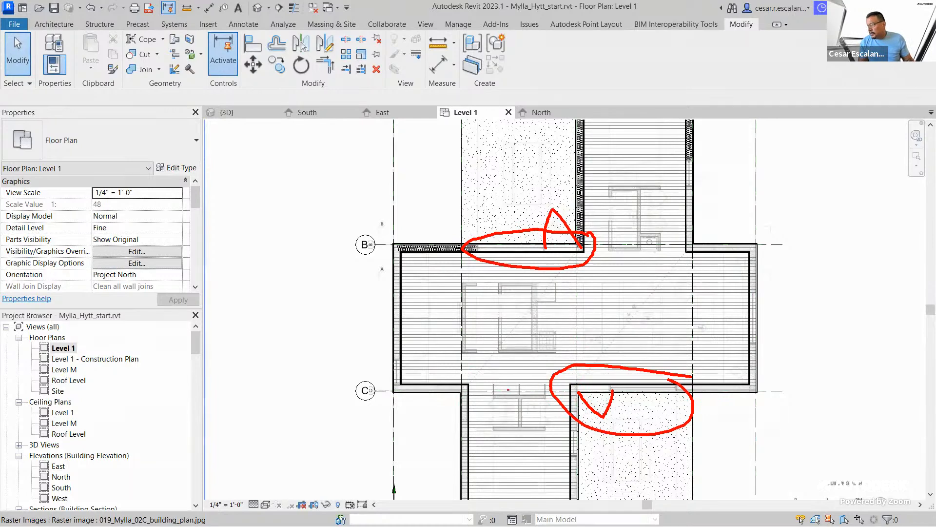
pyautogui.press('Escape')
# - Examine the window positions in the exterior walls of the Level 1 plan, from grid A down to grid D
pyautogui.scroll(3, 782, 320)
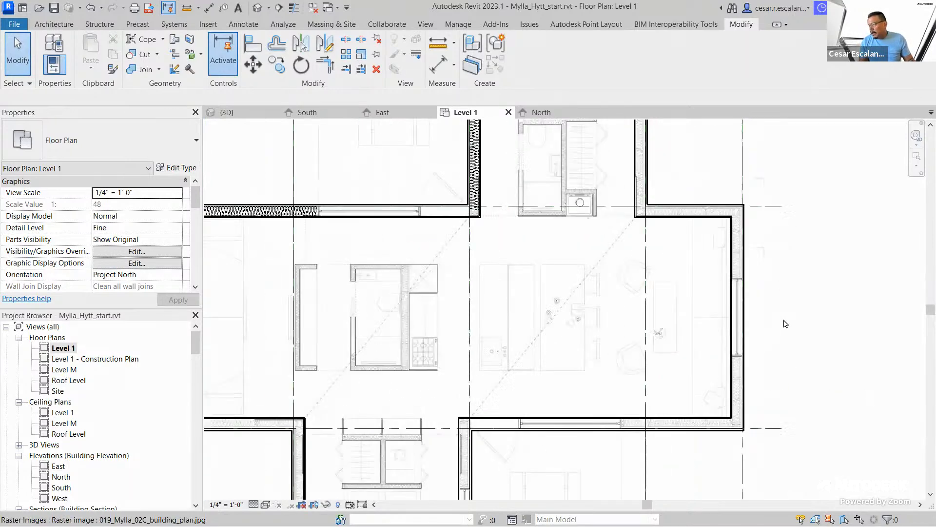
pyautogui.scroll(-5, 761, 357)
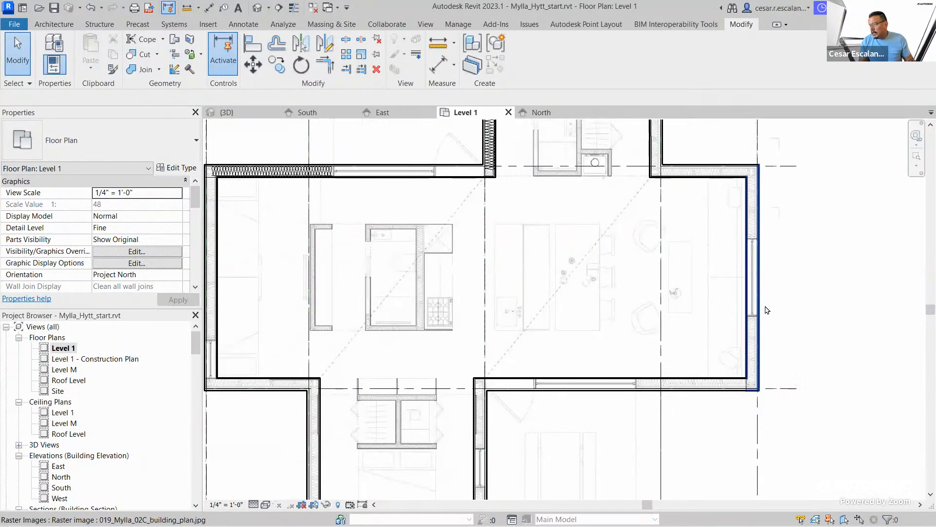
pyautogui.moveTo(794, 358); pyautogui.dragTo(796, 352, button='middle')
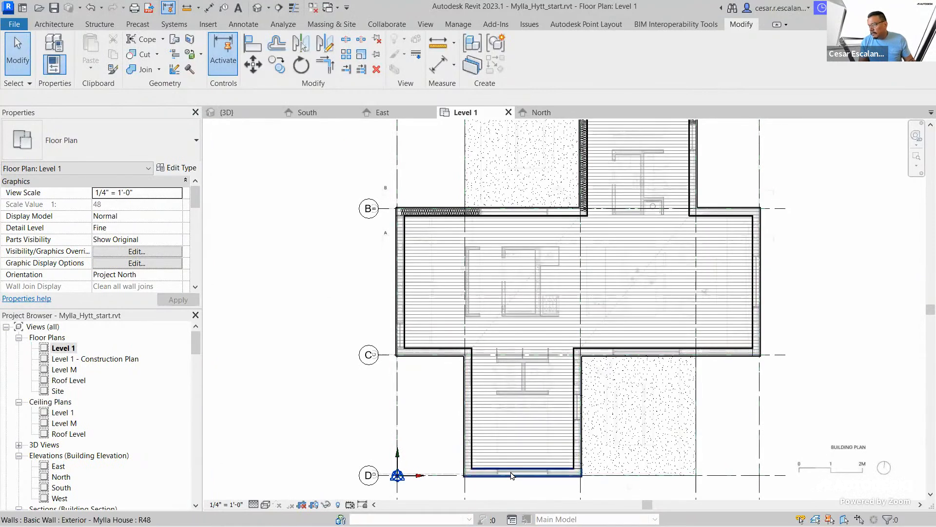
pyautogui.moveTo(749, 277); pyautogui.dragTo(715, 405, button='middle')
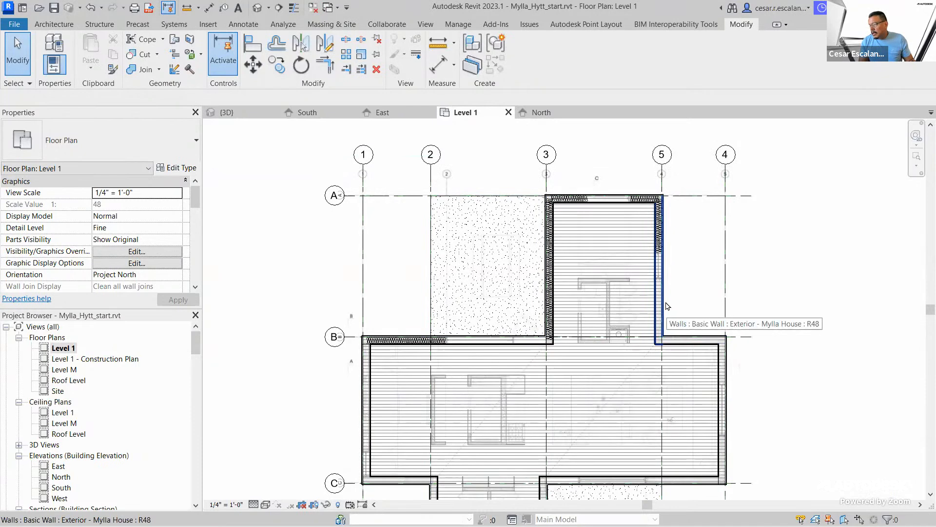
pyautogui.moveTo(551, 378); pyautogui.dragTo(562, 334, button='middle')
pyautogui.scroll(3, 668, 242)
pyautogui.scroll(-3, 668, 242)
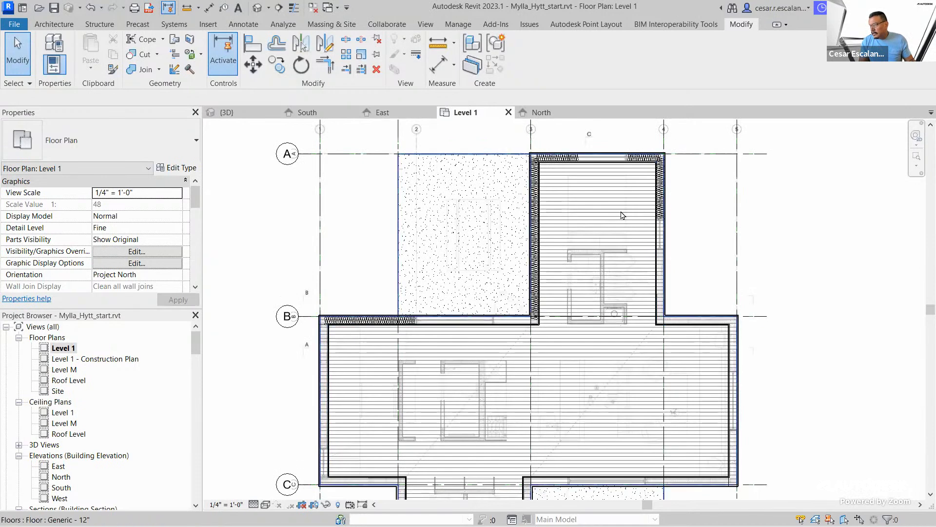
pyautogui.scroll(2, 701, 288)
pyautogui.scroll(-3, 701, 287)
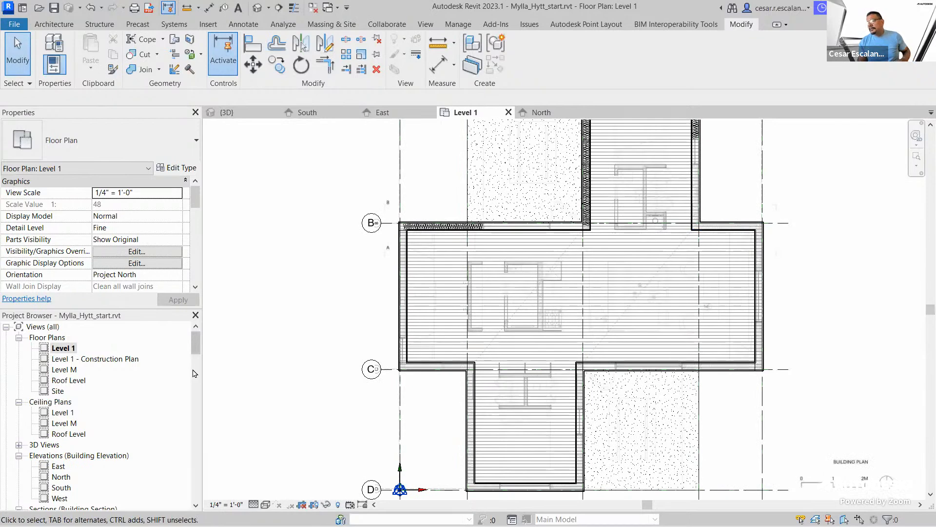
# - Collapse the Walls family category and expand the Windows category to list the types of the Fixed window family
pyautogui.moveTo(194, 342); pyautogui.dragTo(185, 460)
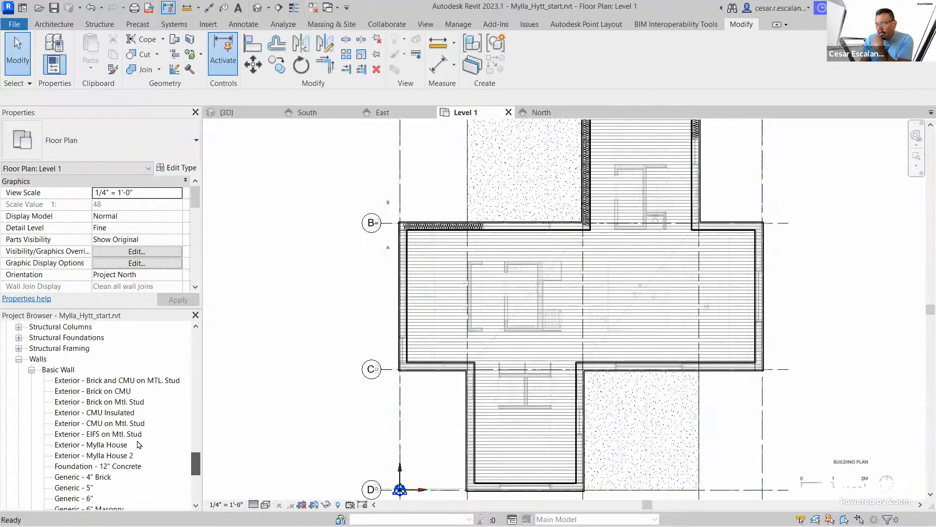
pyautogui.click(18, 359)
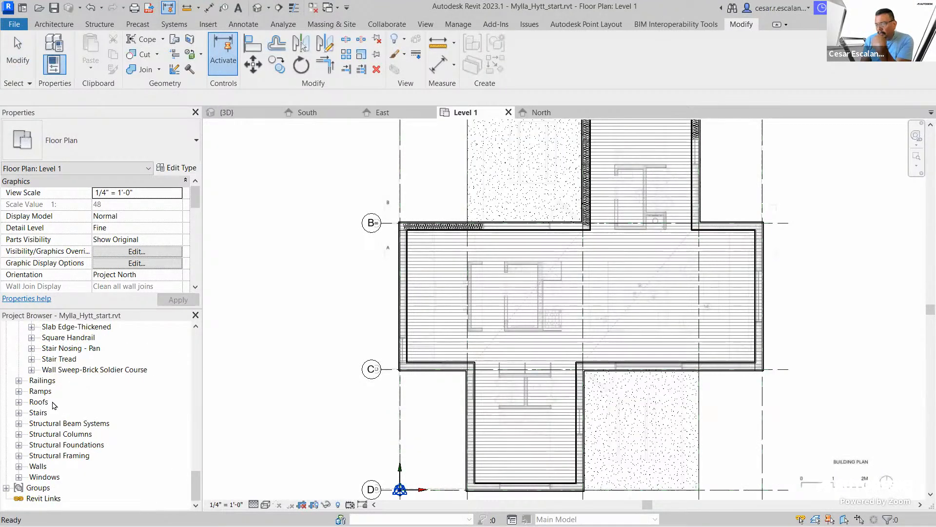
pyautogui.click(19, 477)
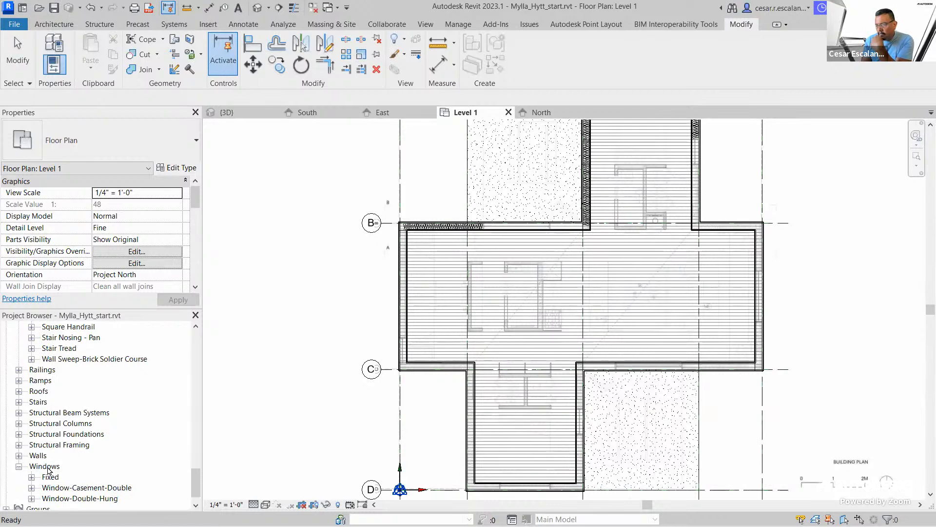
pyautogui.click(31, 477)
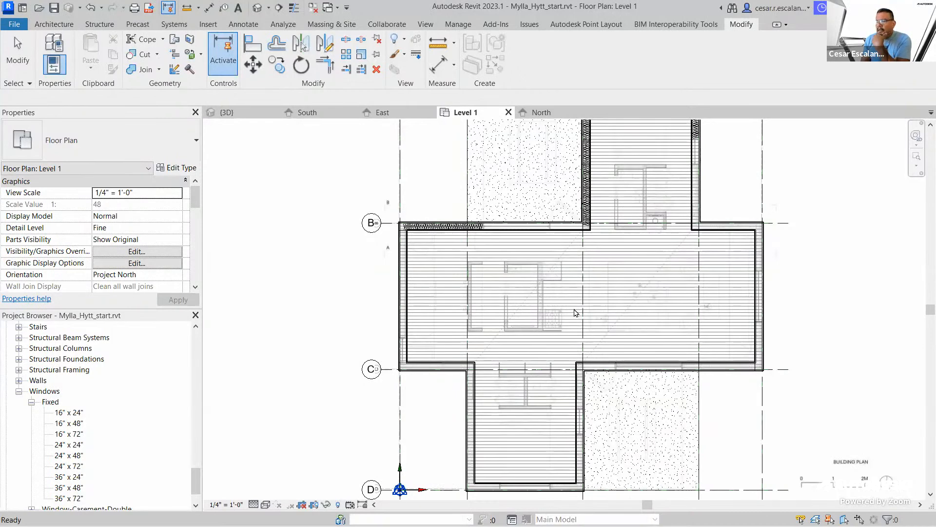
# - Measure the width of the small window in the East elevation of the building elevations image
pyautogui.press('z')
pyautogui.press('f')
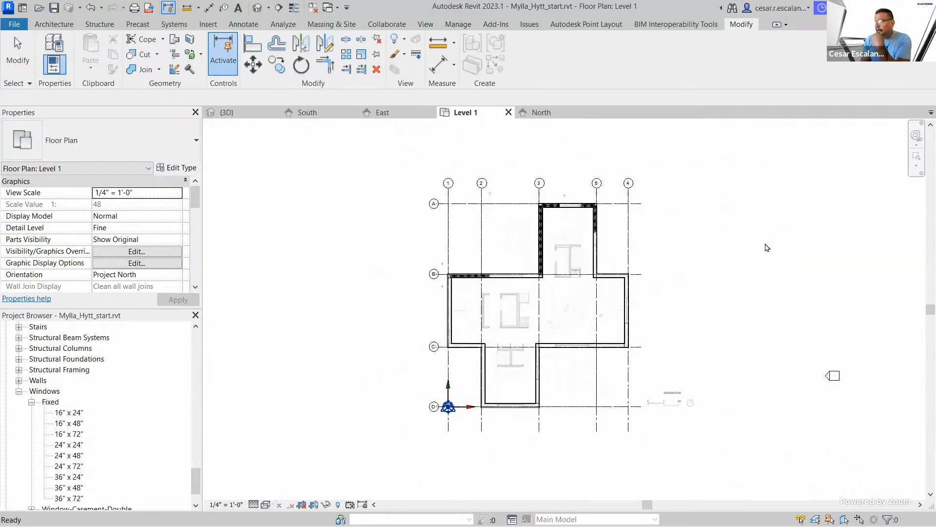
pyautogui.moveTo(759, 239); pyautogui.dragTo(418, 192, button='middle')
pyautogui.scroll(3, 668, 283)
pyautogui.scroll(5, 589, 278)
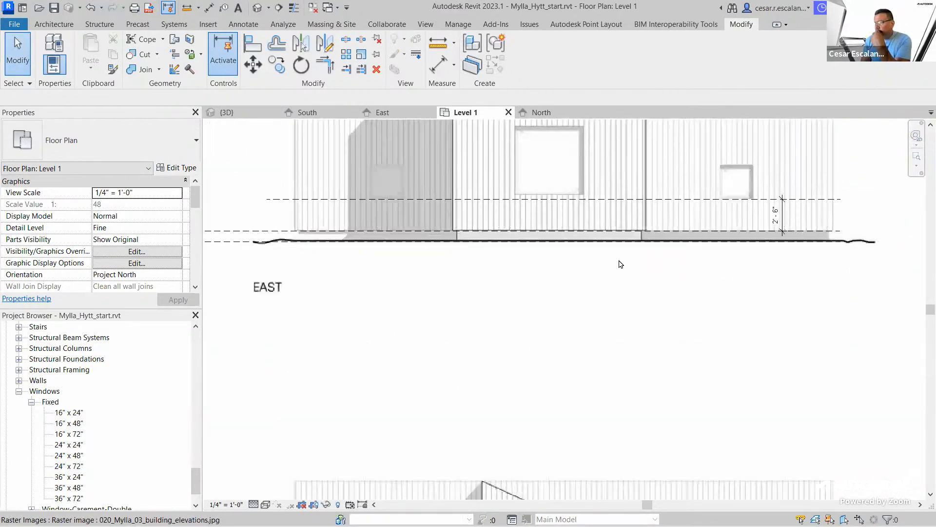
pyautogui.moveTo(588, 281); pyautogui.dragTo(602, 359, button='middle')
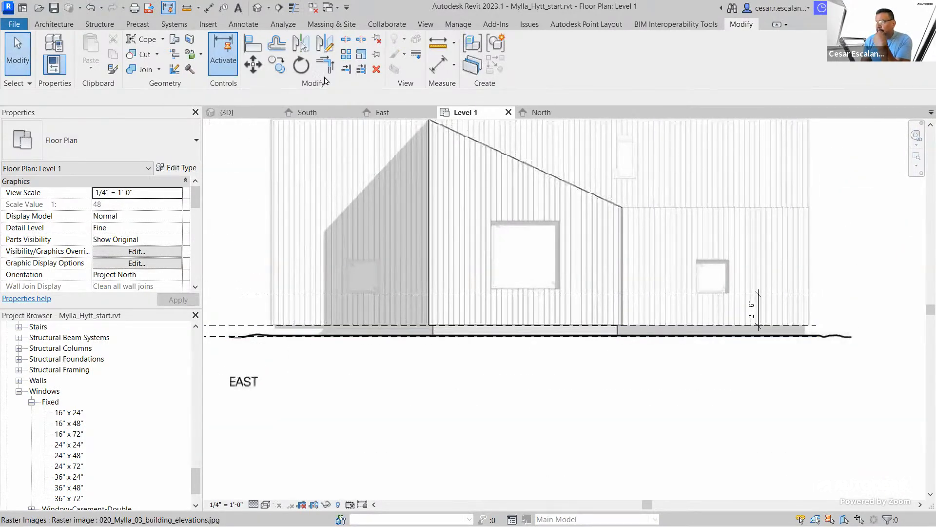
pyautogui.click(187, 7)
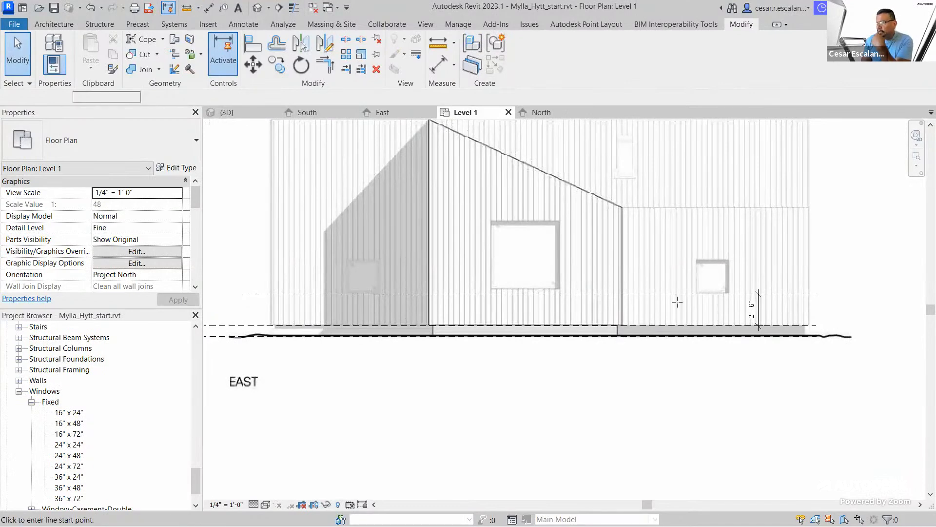
pyautogui.scroll(5, 704, 289)
pyautogui.click(703, 297)
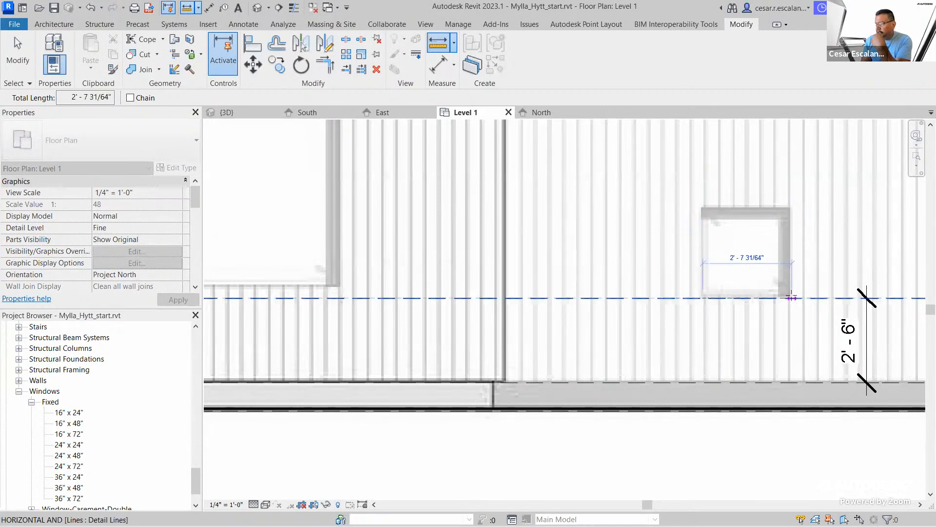
pyautogui.scroll(-2, 791, 298)
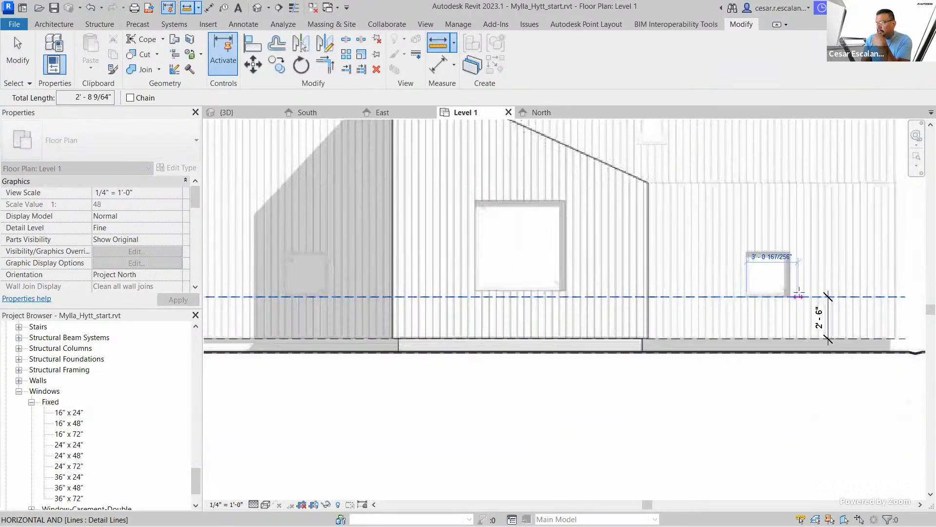
pyautogui.press('Escape')
pyautogui.press('Escape')
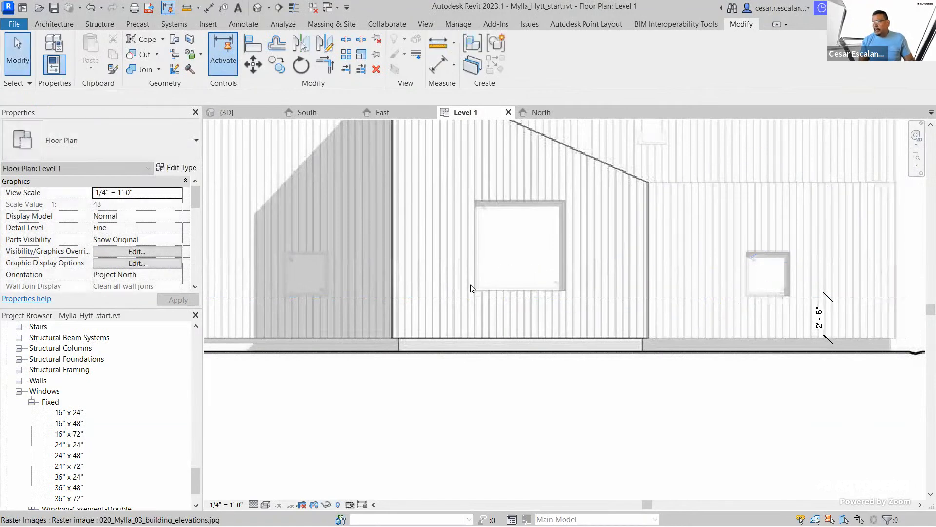
# - Measure the large central window in the East elevation image, starting from its lower corner
pyautogui.click(187, 7)
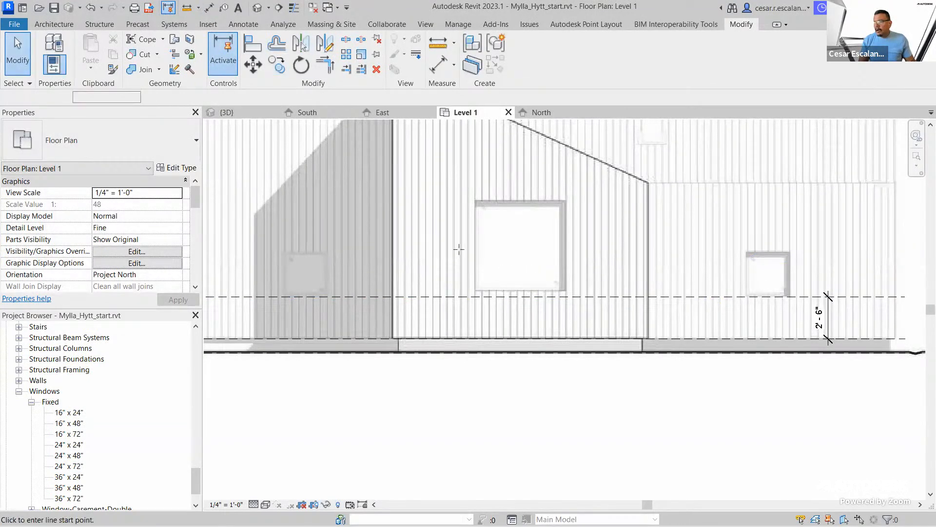
pyautogui.click(475, 287)
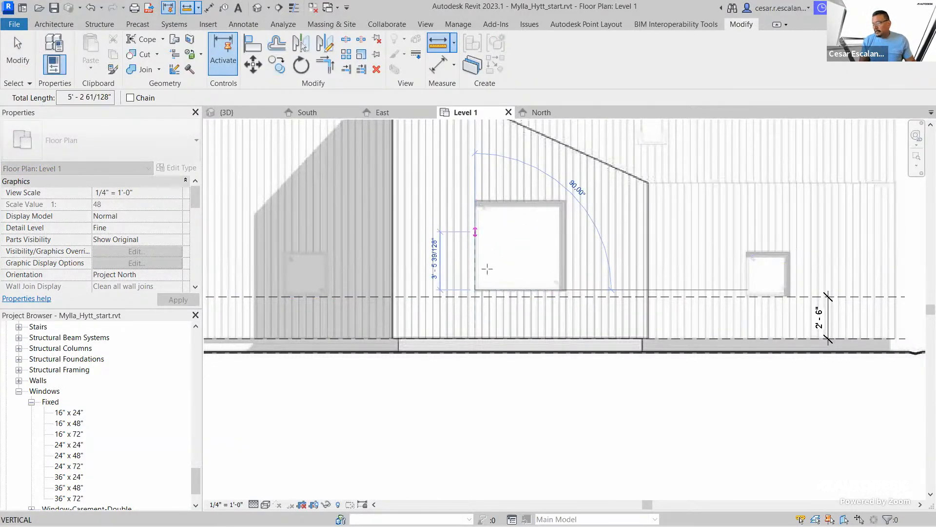
pyautogui.press('Escape')
pyautogui.press('Escape')
# - Examine the sill height dimension and the other elevations in the building elevations image, and return to the floor plan
pyautogui.scroll(-2, 736, 279)
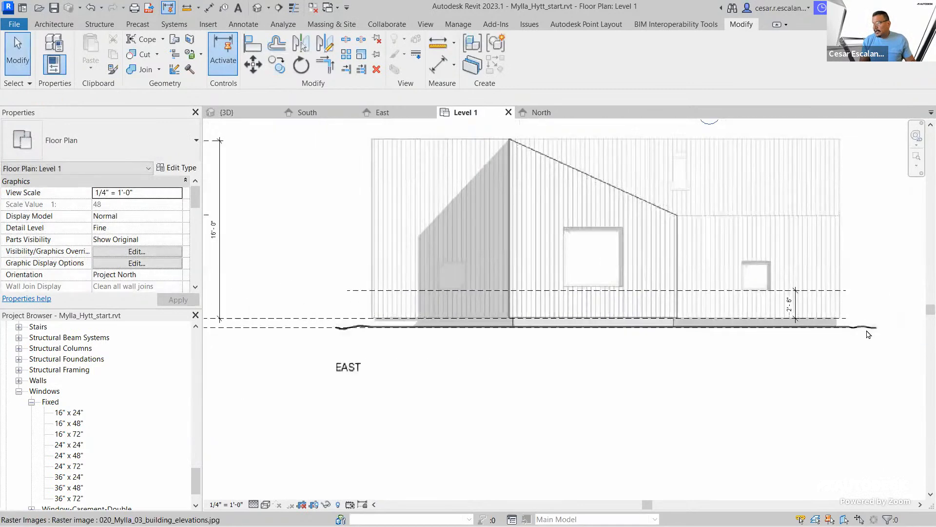
pyautogui.scroll(2, 868, 334)
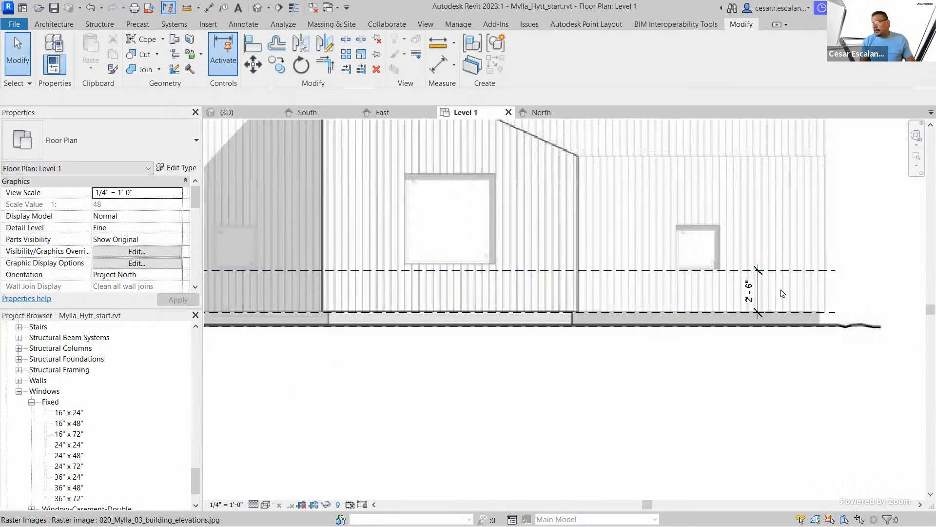
pyautogui.scroll(-2, 782, 293)
pyautogui.scroll(-4, 771, 359)
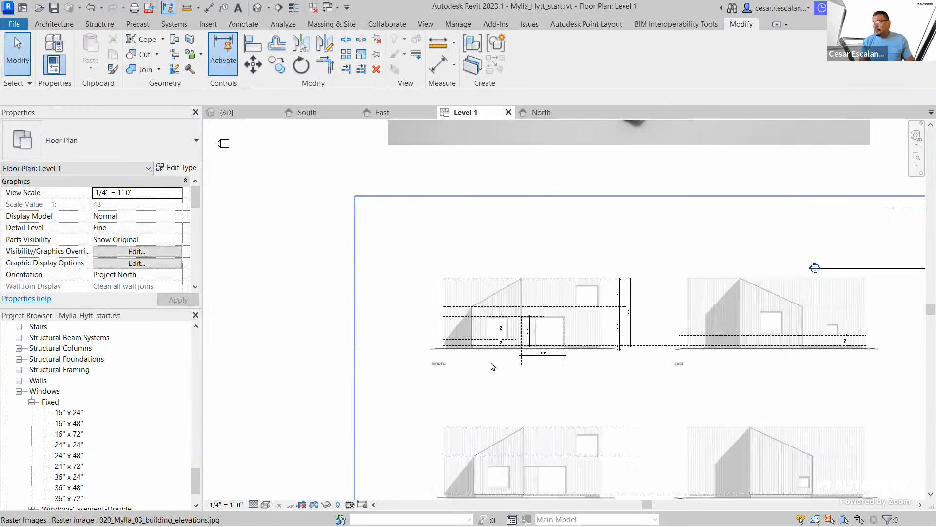
pyautogui.scroll(-2, 493, 367)
pyautogui.moveTo(453, 341); pyautogui.dragTo(495, 335, button='middle')
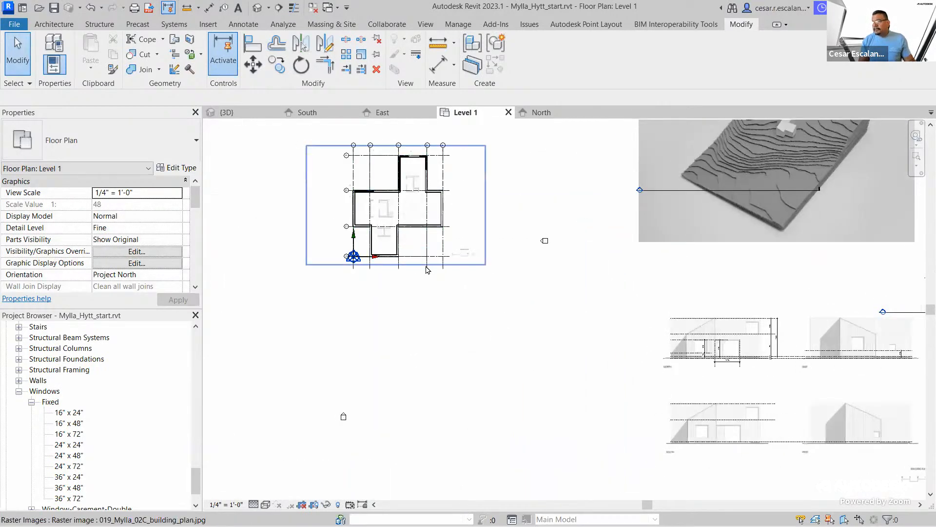
pyautogui.scroll(2, 434, 268)
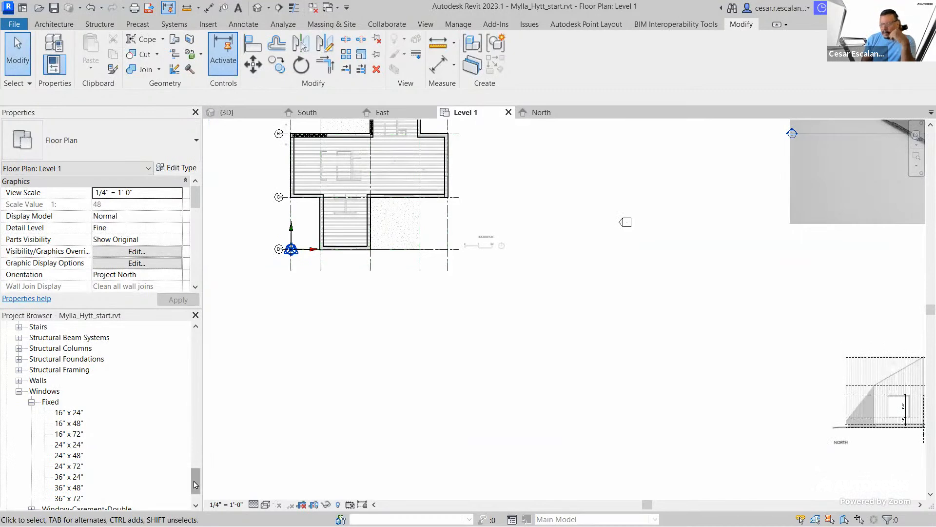
# - Duplicate the 36" x 72" type of the Fixed window family and name the copy 60" x 60"
pyautogui.scroll(-2, 194, 485)
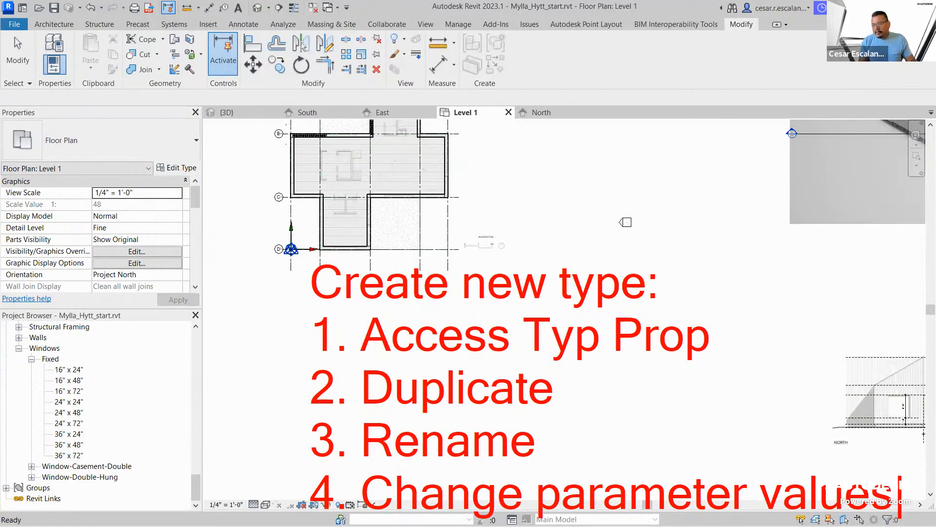
pyautogui.click(72, 456)
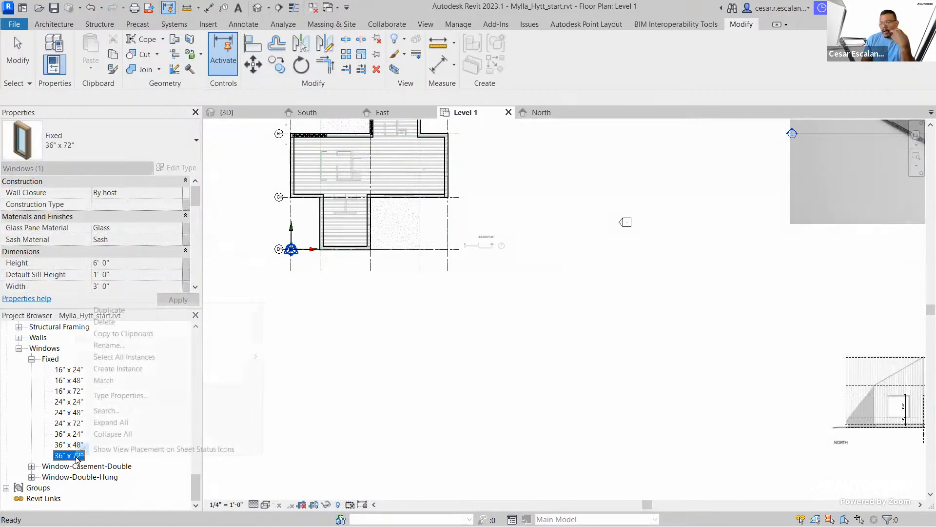
pyautogui.rightClick(76, 458)
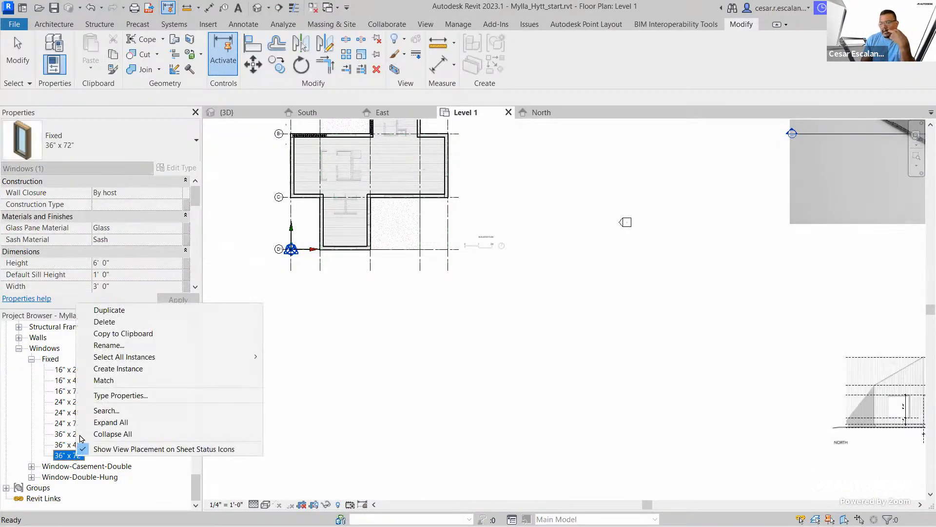
pyautogui.click(149, 309)
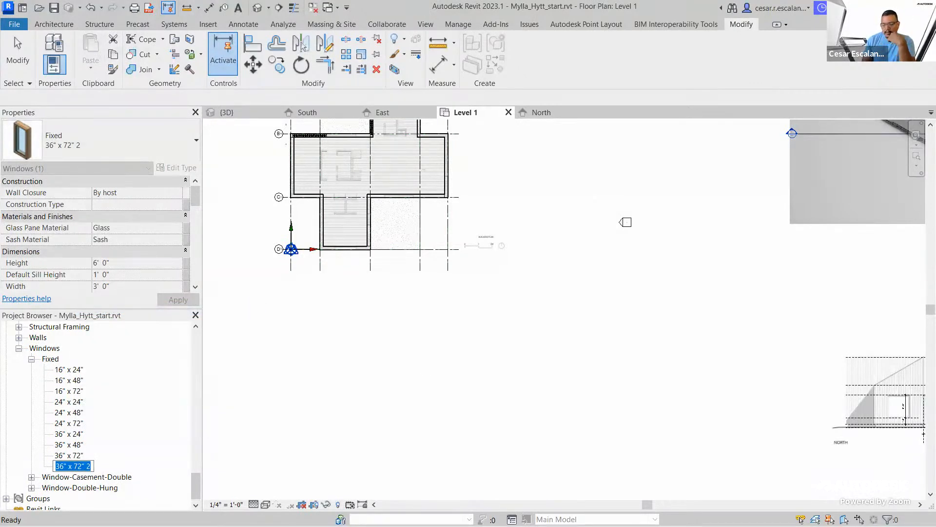
pyautogui.write('60" x')
pyautogui.write('60"')
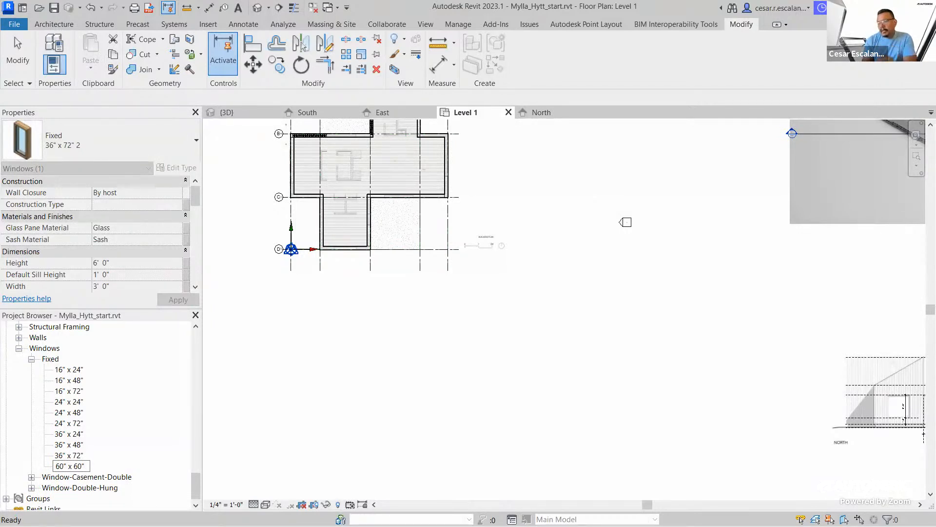
pyautogui.click(437, 372)
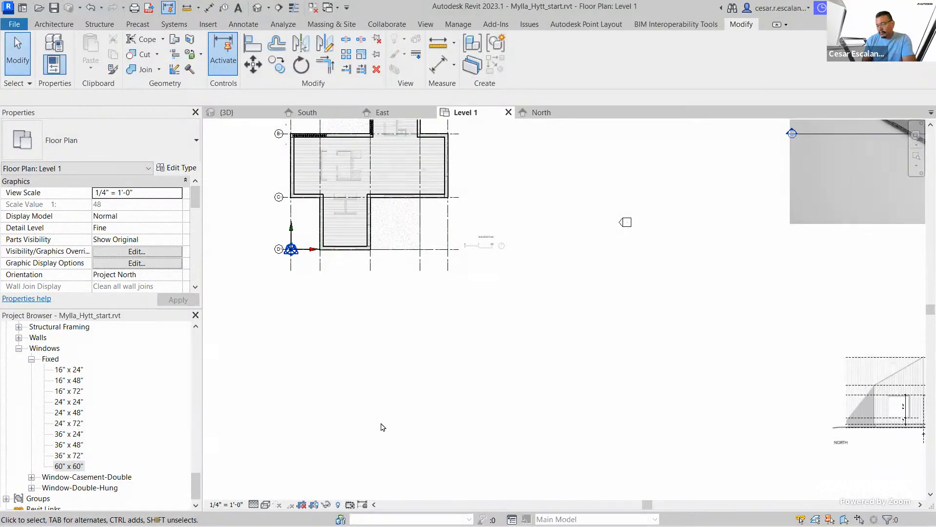
# - Open the type properties of the Fixed 60" x 60" window and set its height to 5' 0"
pyautogui.click(72, 466)
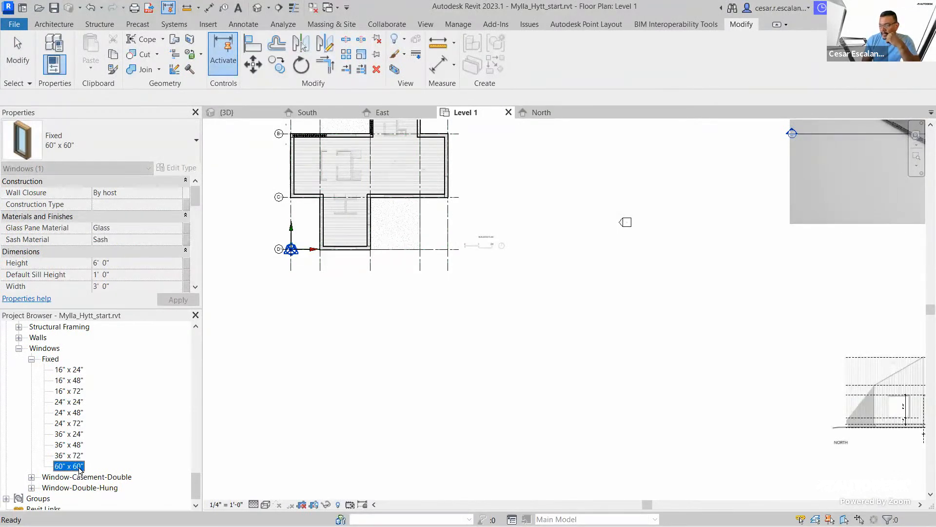
pyautogui.doubleClick(78, 467)
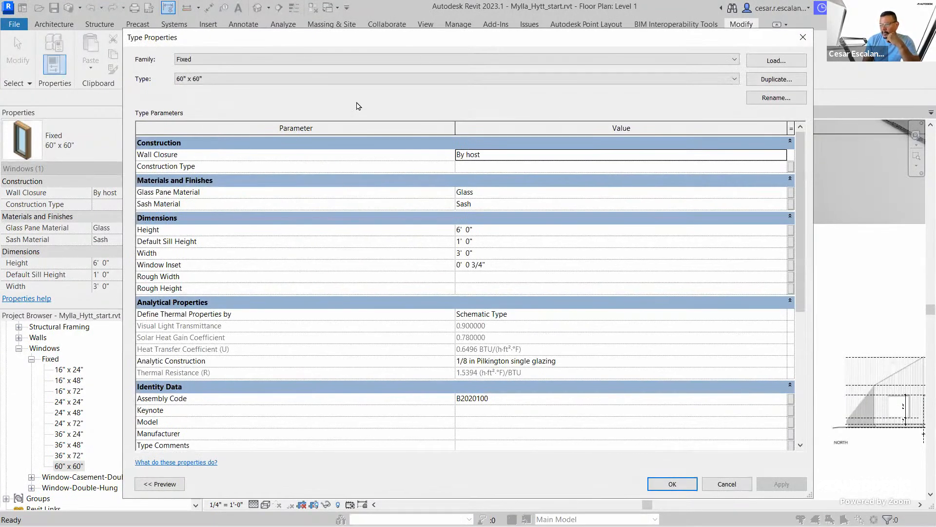
pyautogui.moveTo(333, 44); pyautogui.dragTo(437, 41)
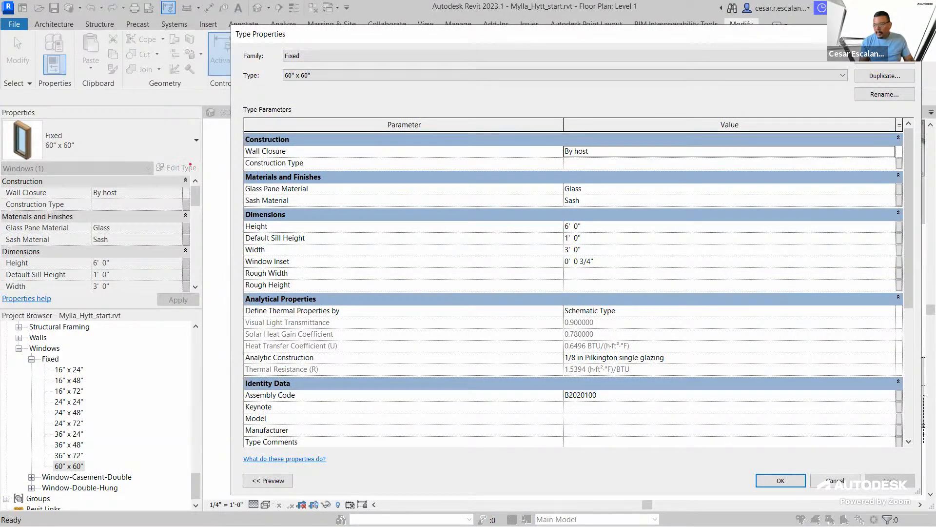
pyautogui.moveTo(194, 155); pyautogui.dragTo(208, 162)
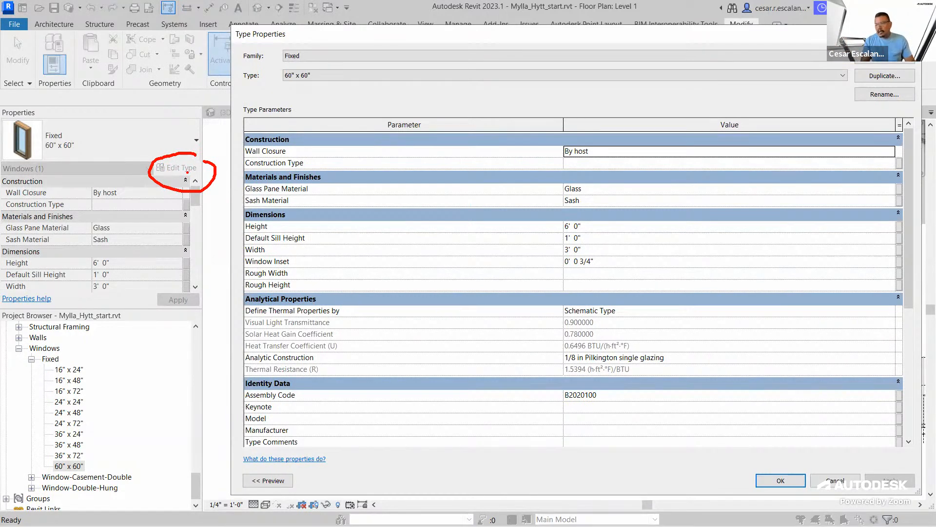
pyautogui.moveTo(283, 17); pyautogui.dragTo(291, 43)
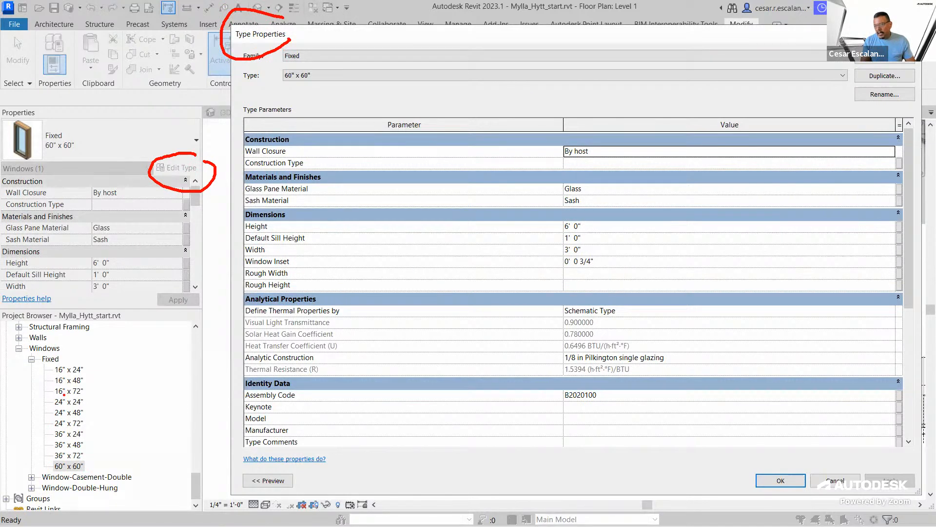
pyautogui.press('Escape')
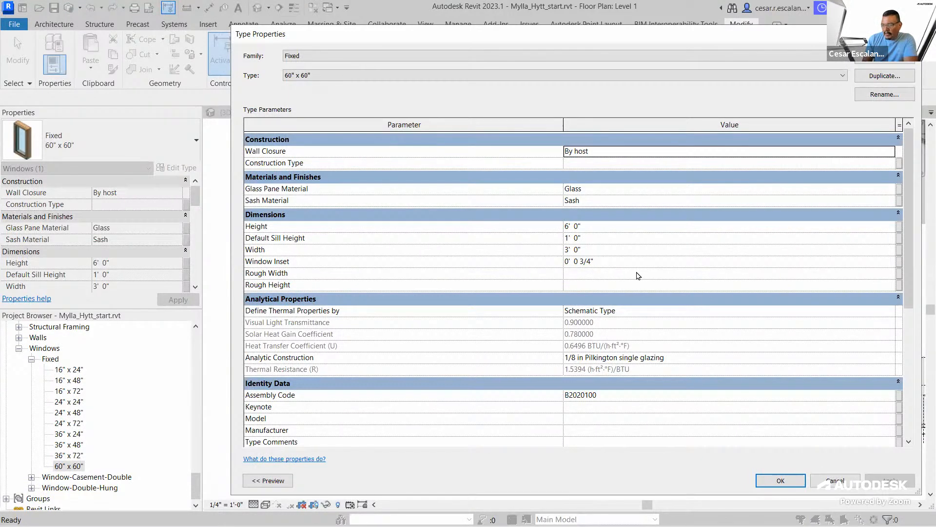
pyautogui.click(607, 225)
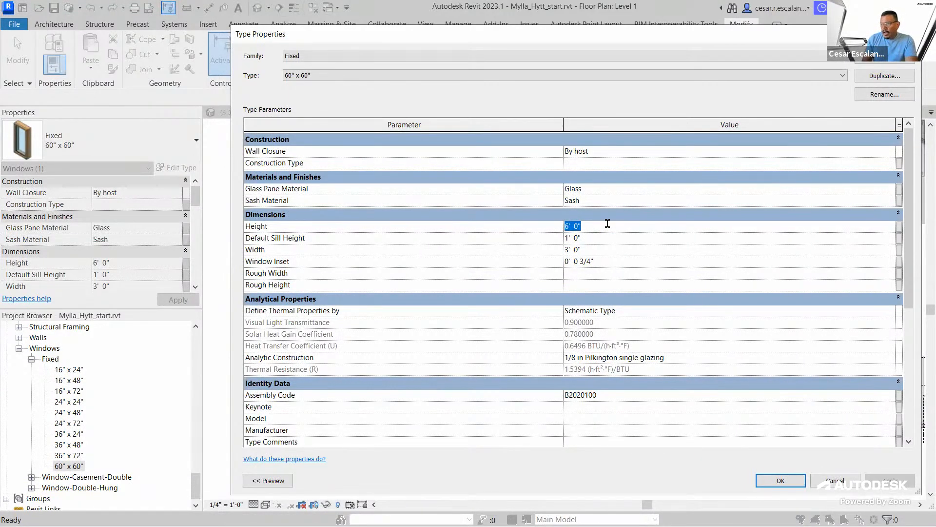
pyautogui.write('5')
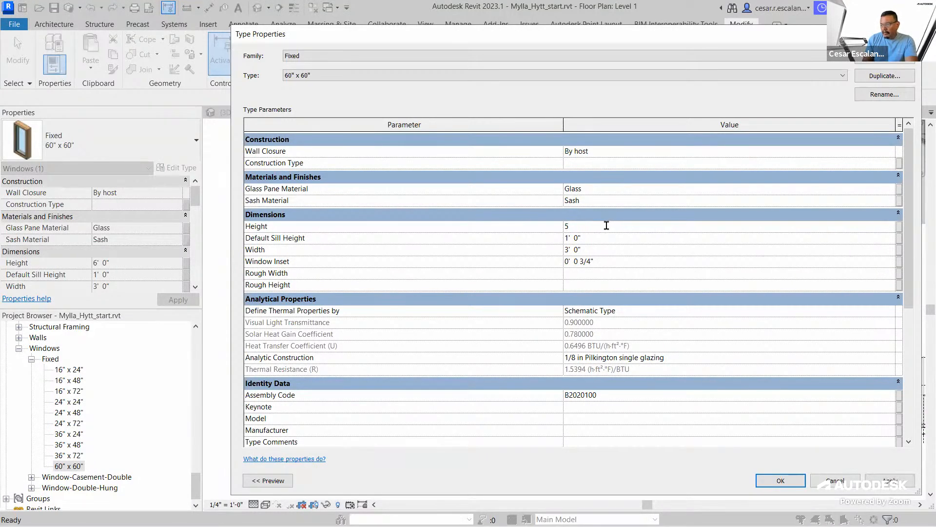
# - Set the default sill height of the 60" x 60" type to 5' 0" and apply it
pyautogui.click(600, 249)
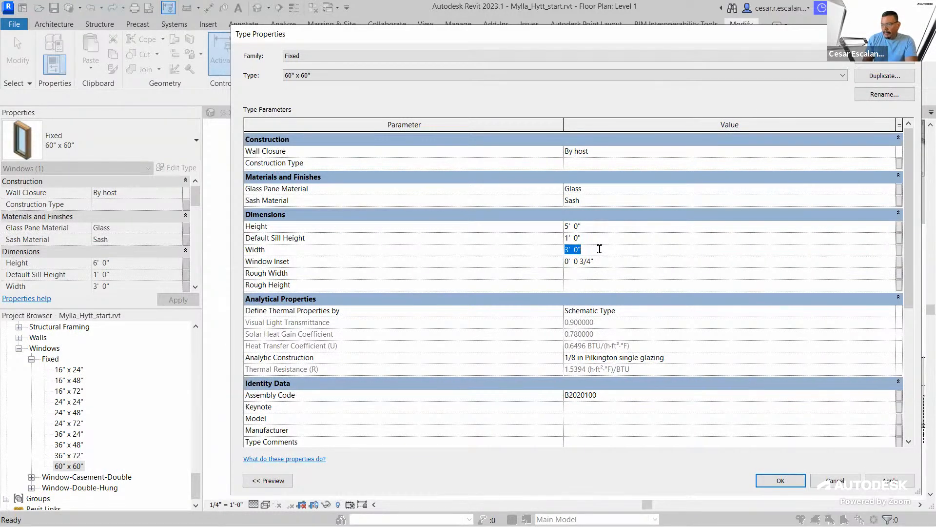
pyautogui.click(599, 237)
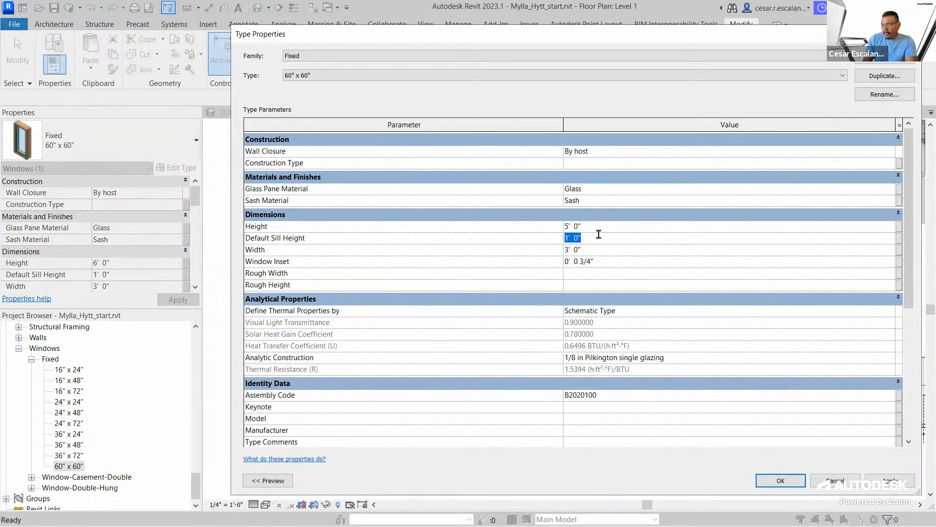
pyautogui.write('5')
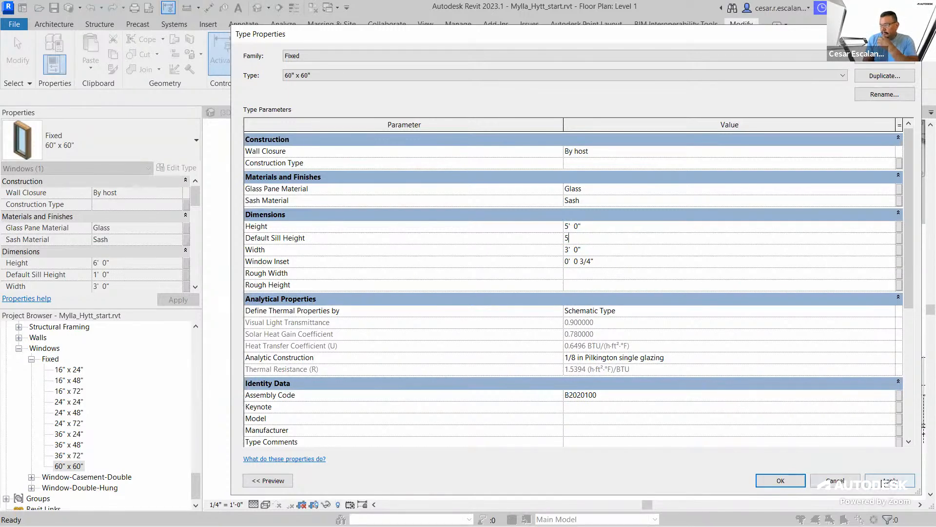
pyautogui.click(889, 482)
# - Show the type preview, set the default sill height to 2' 6" and the width to 5' 0", and apply the changes
pyautogui.click(276, 480)
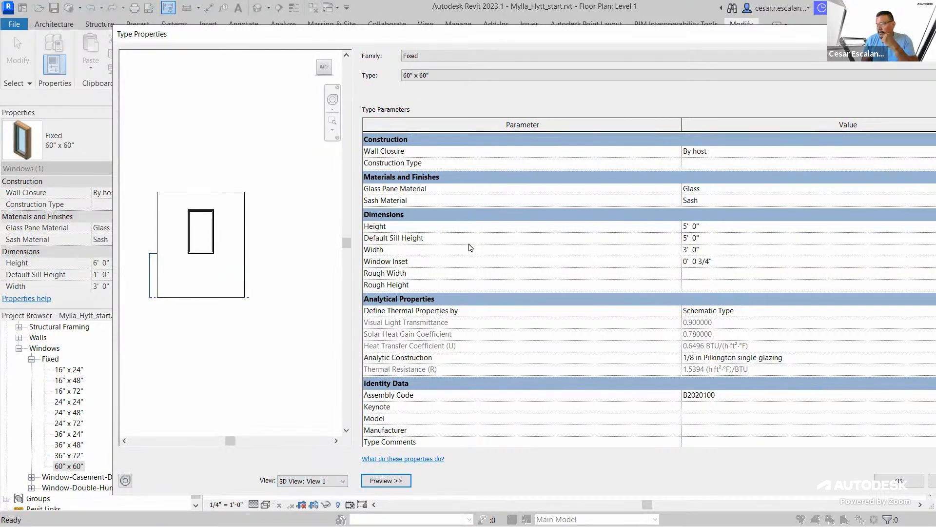
pyautogui.click(713, 237)
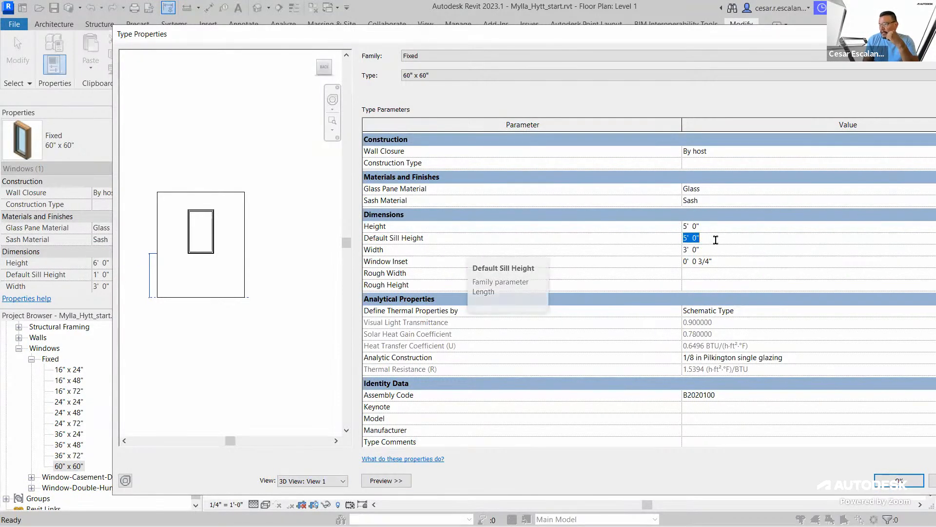
pyautogui.write('2')
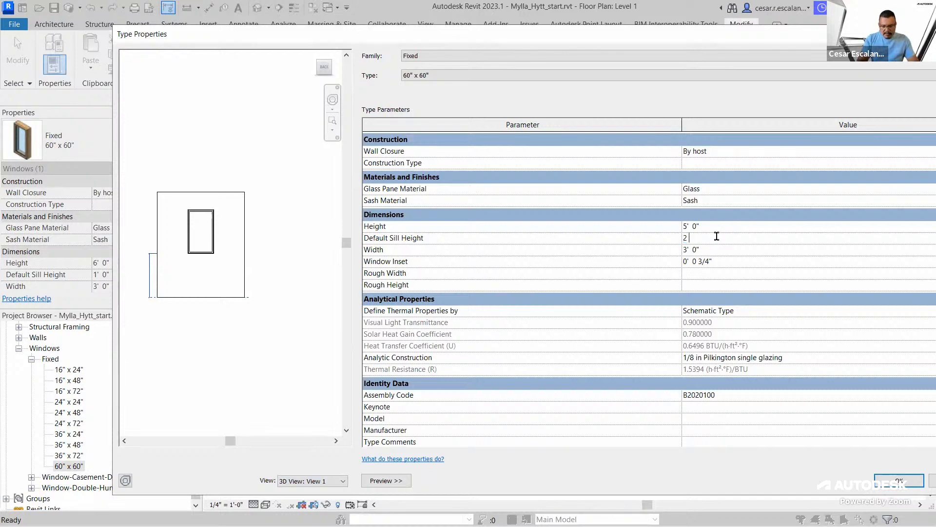
pyautogui.write(' 6')
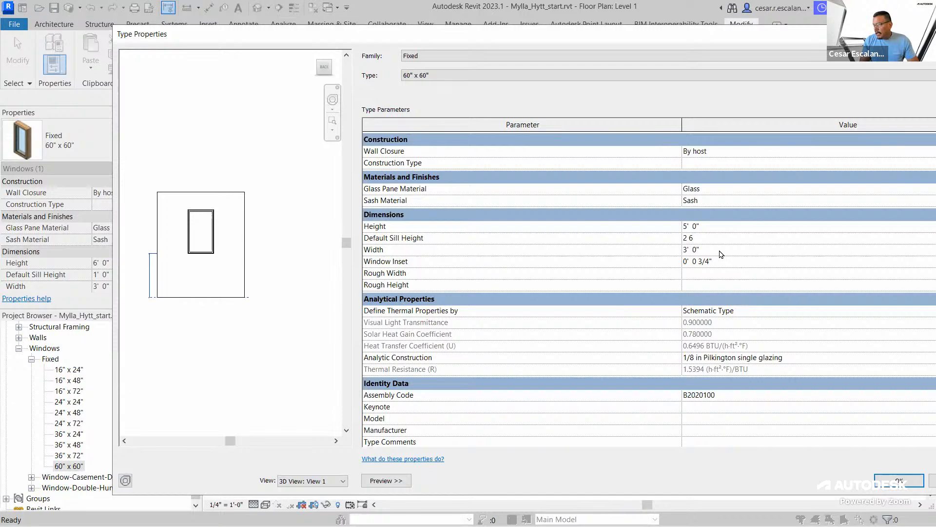
pyautogui.click(720, 250)
pyautogui.write('5')
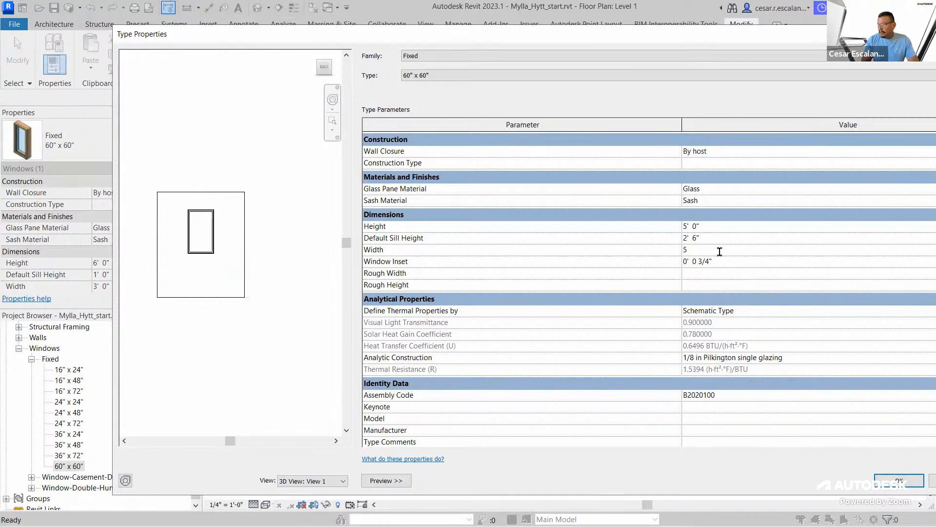
pyautogui.click(725, 242)
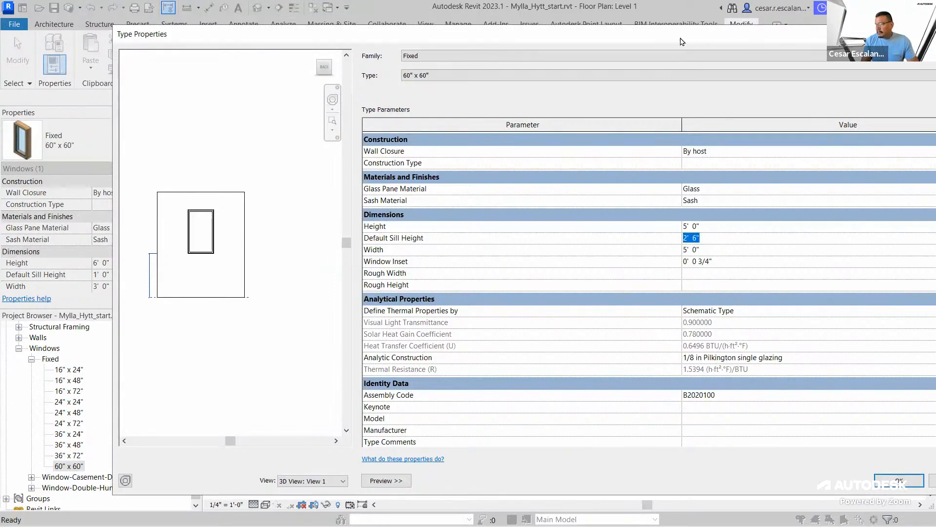
pyautogui.moveTo(681, 41); pyautogui.dragTo(576, 37)
pyautogui.click(903, 476)
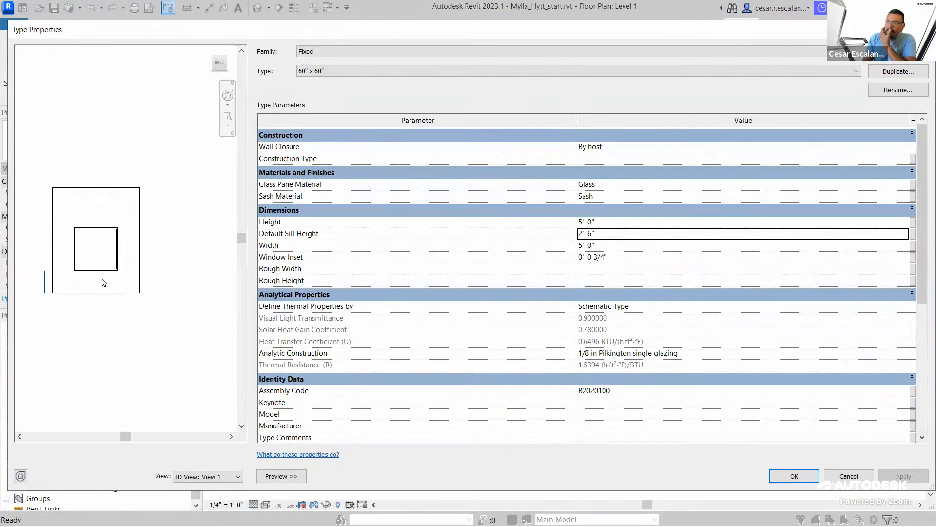
# - Check the 60" x 60" window's shape and sill position in the preview and accept the type properties
pyautogui.scroll(4, 92, 310)
pyautogui.scroll(2, 90, 313)
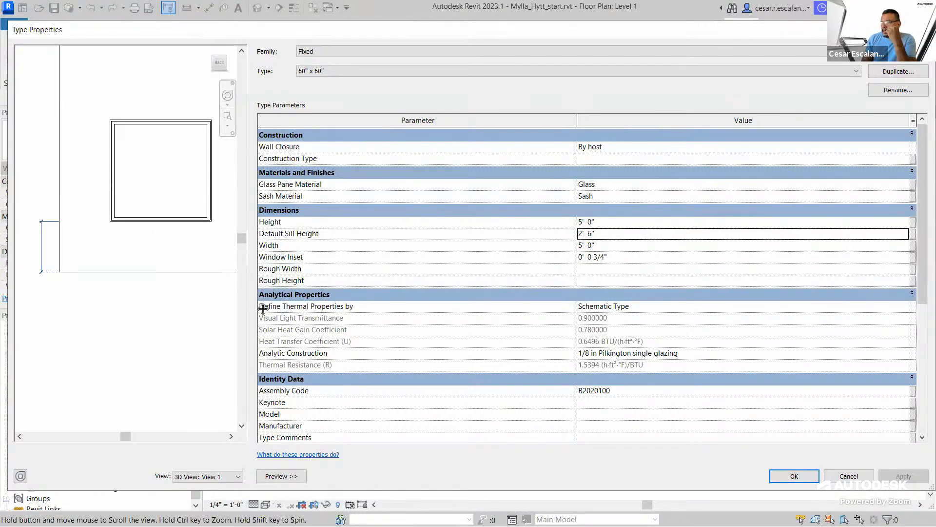
pyautogui.scroll(-2, 140, 391)
pyautogui.scroll(4, 50, 293)
pyautogui.scroll(-6, 147, 236)
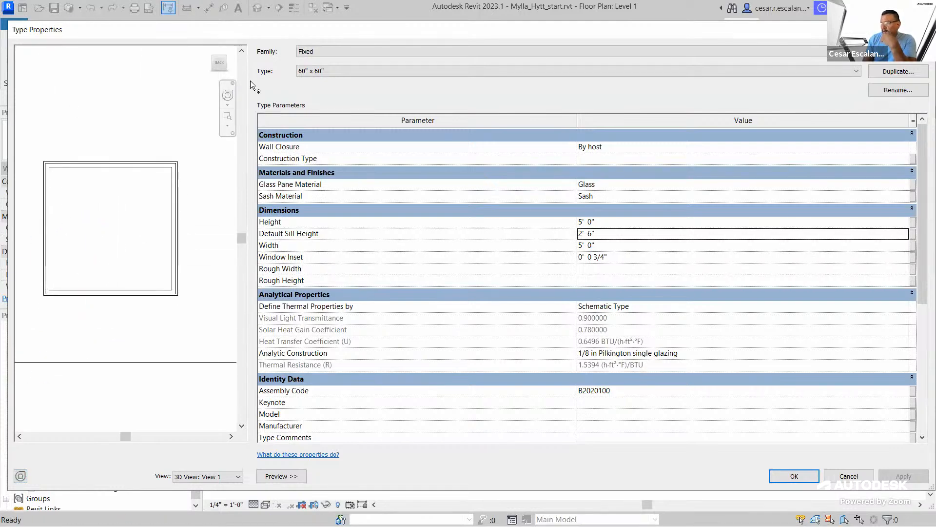
pyautogui.scroll(-3, 156, 257)
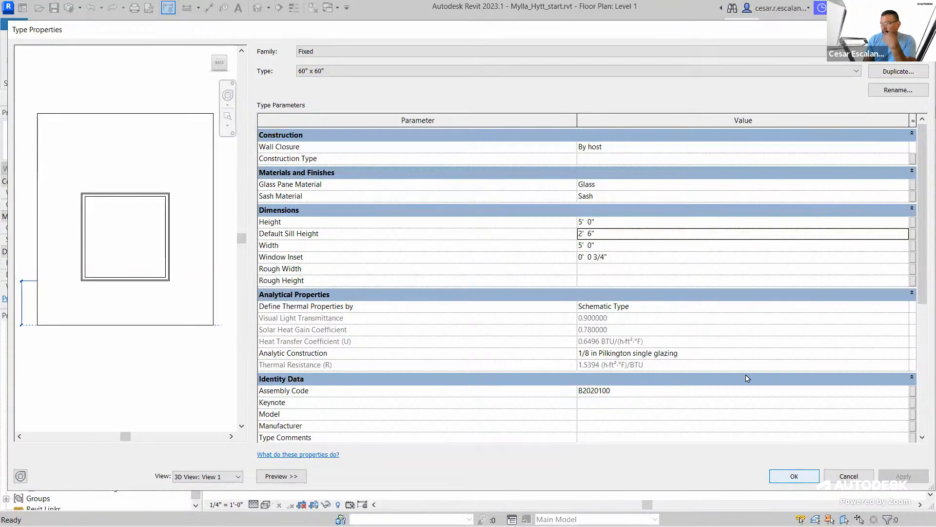
pyautogui.click(793, 473)
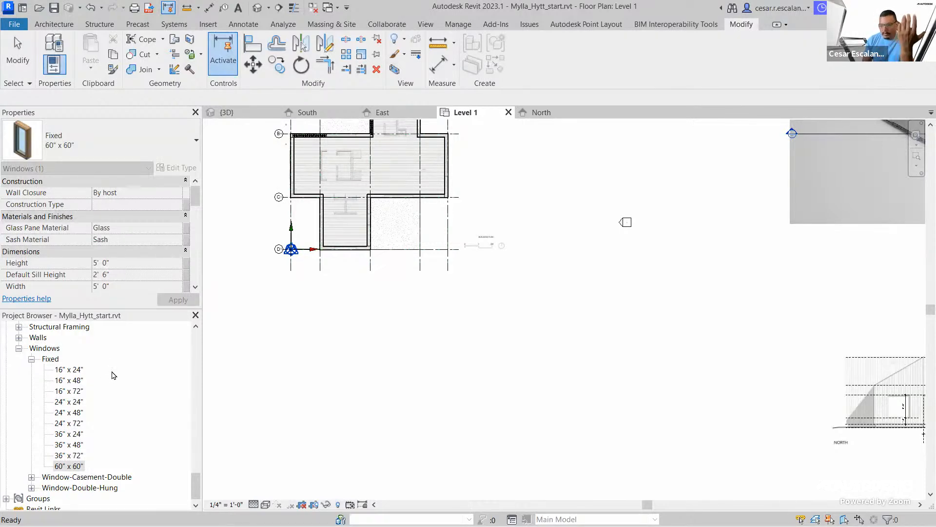
# - Duplicate the 24" x 24" type of the Fixed window family and name the copy 30" x 30"
pyautogui.click(77, 402)
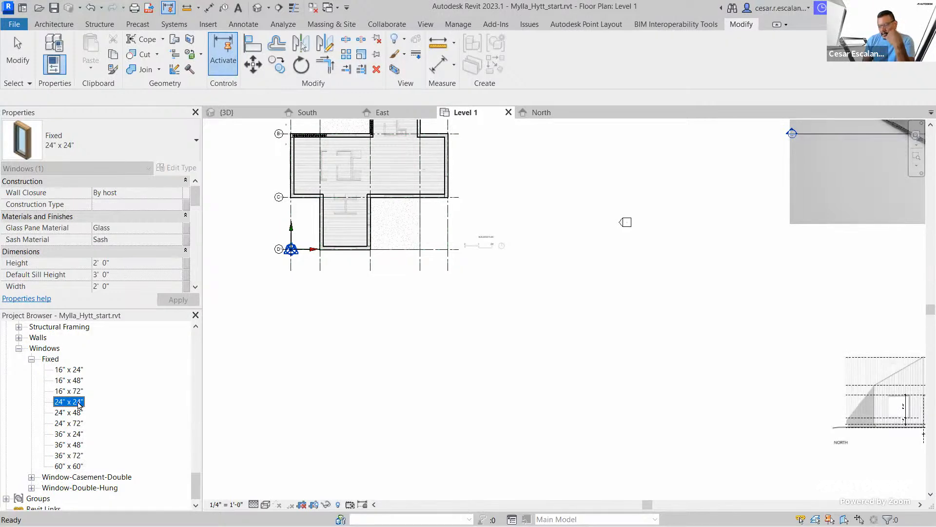
pyautogui.rightClick(78, 405)
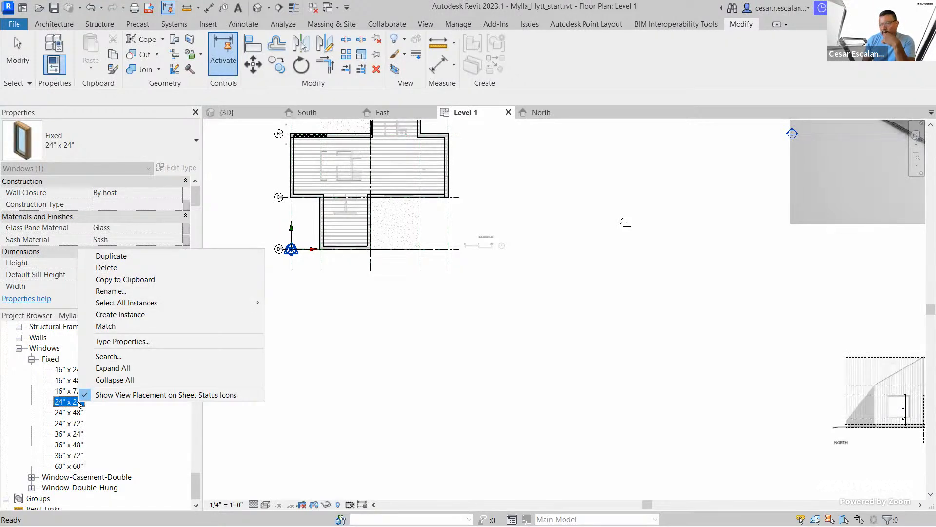
pyautogui.click(132, 262)
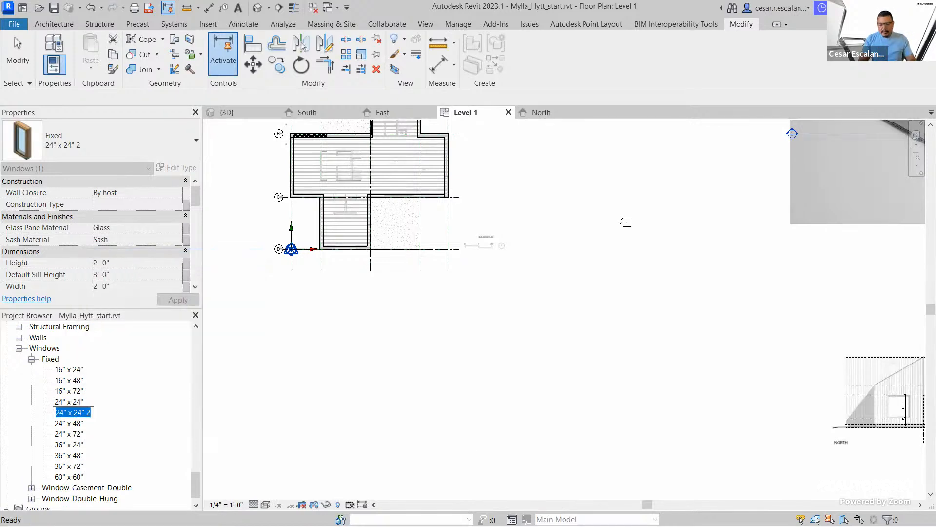
pyautogui.write('30" x ')
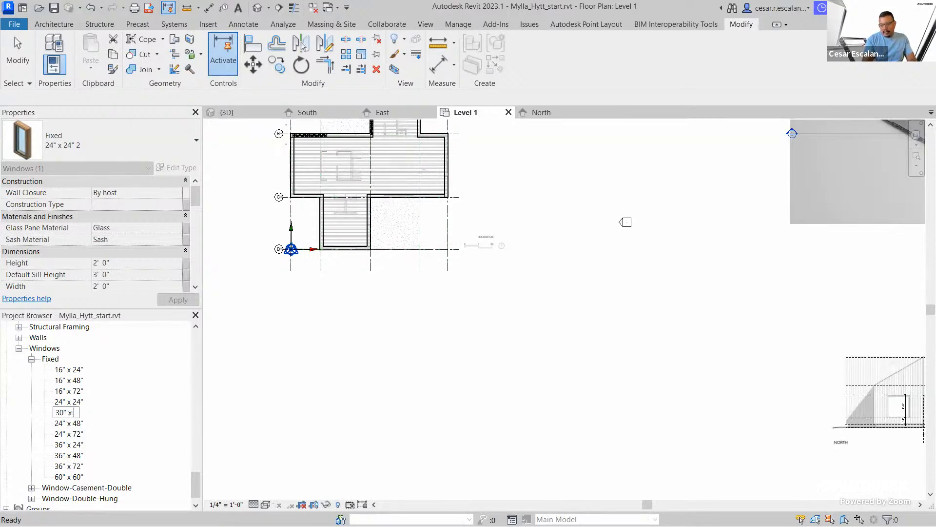
pyautogui.write('30"')
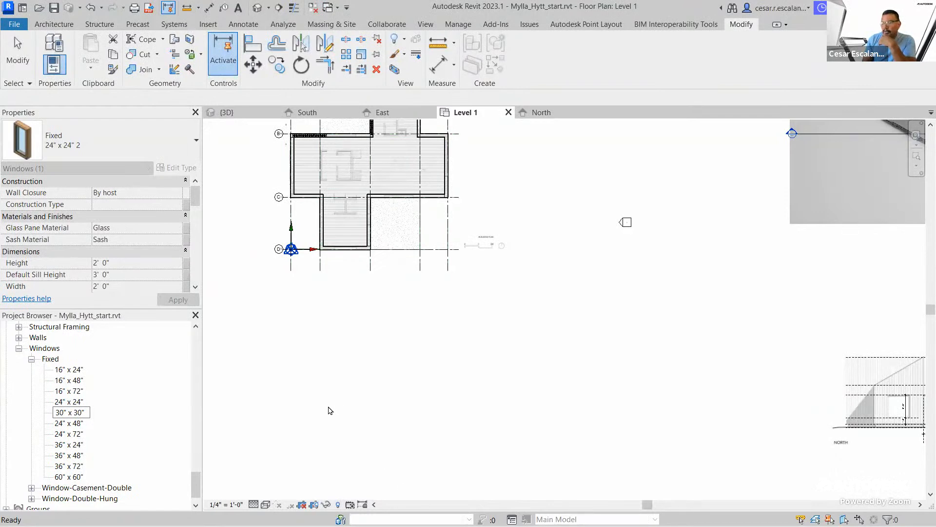
pyautogui.click(328, 411)
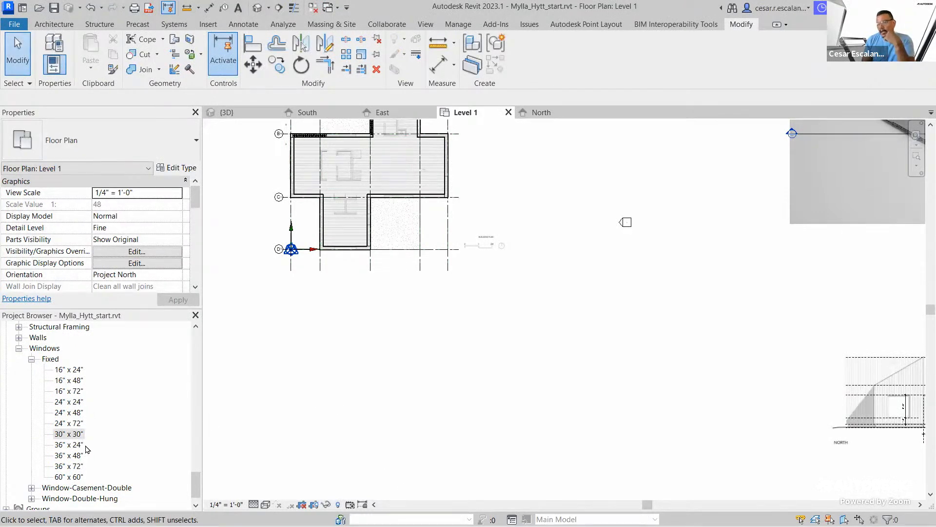
# - Set the height and width of the Fixed 30" x 30" window type to 2' 6" each and apply the changes
pyautogui.click(76, 434)
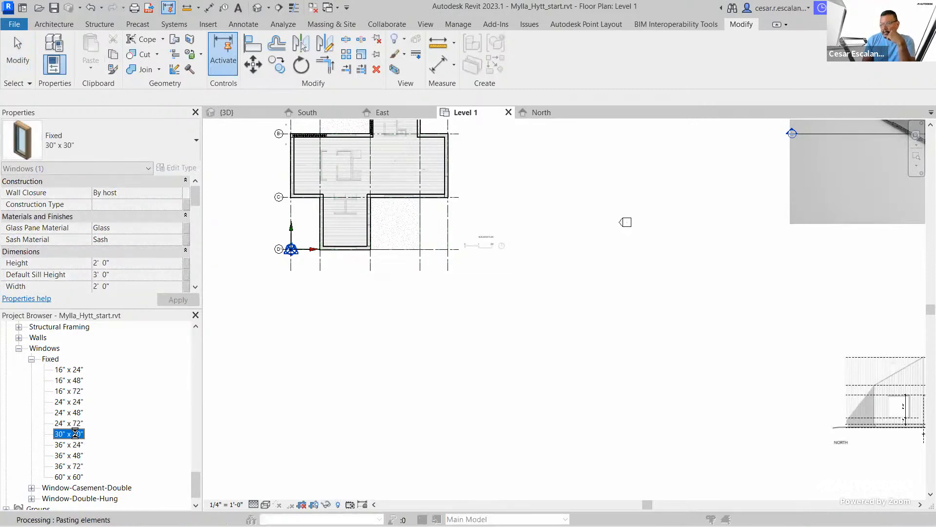
pyautogui.doubleClick(75, 433)
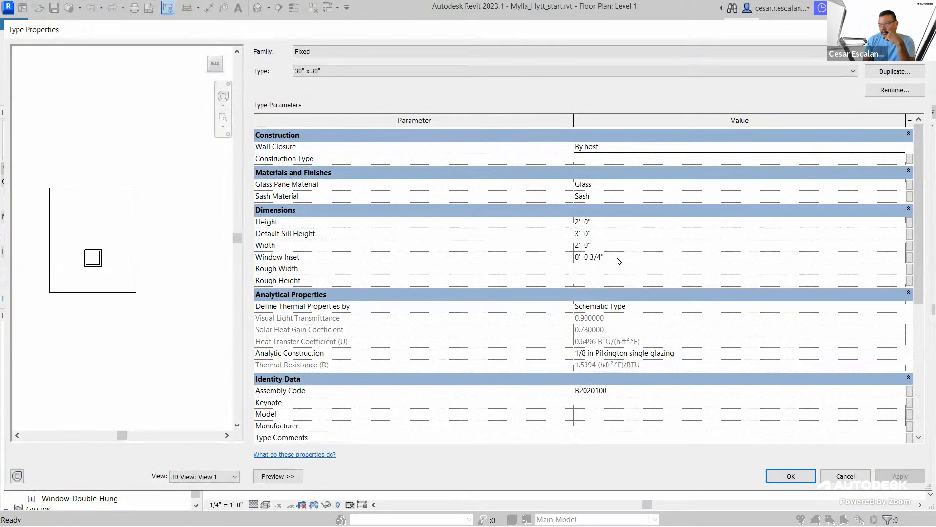
pyautogui.click(603, 220)
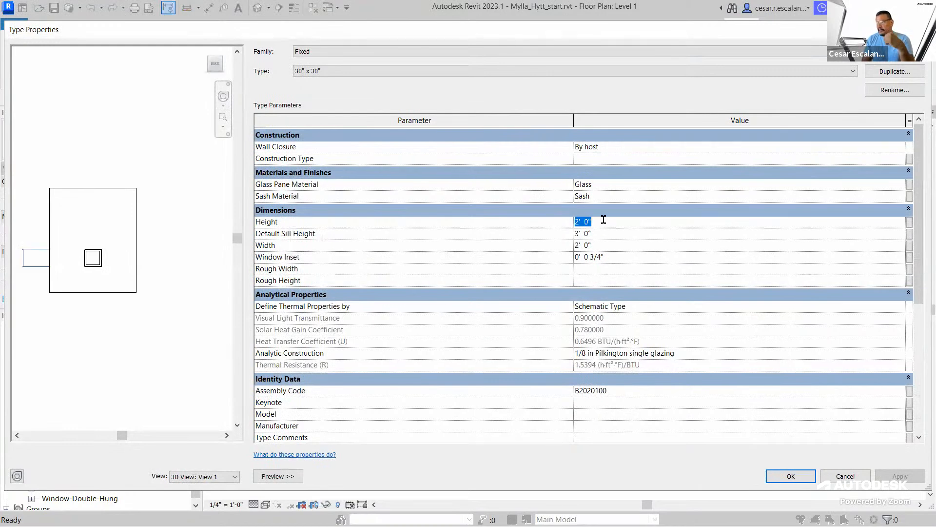
pyautogui.write('30')
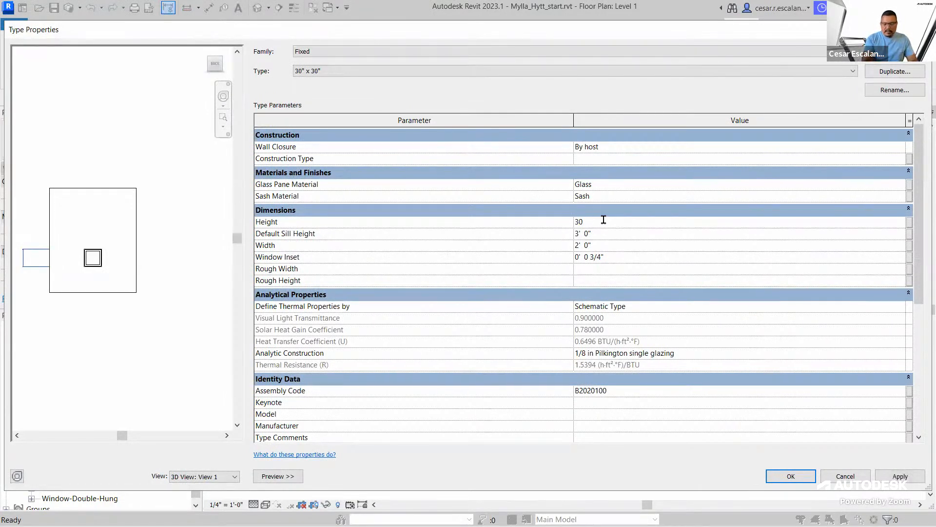
pyautogui.click(607, 245)
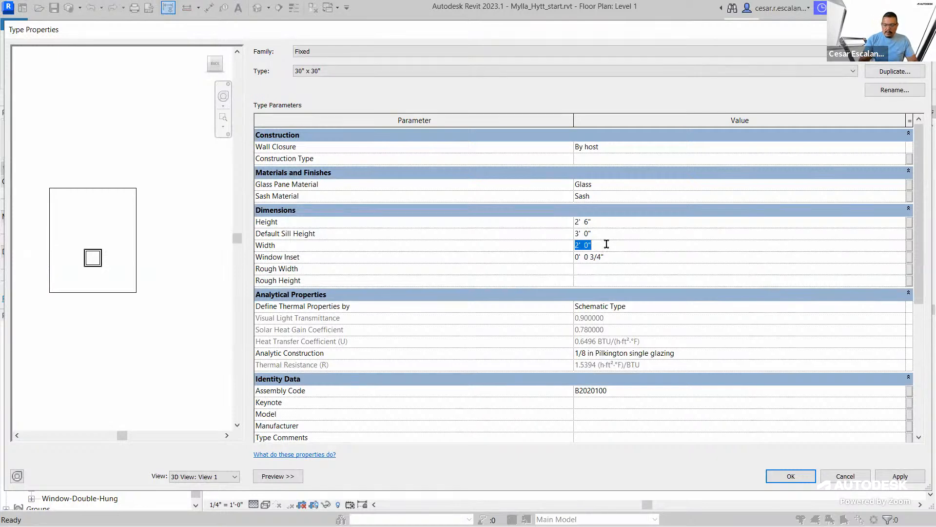
pyautogui.write('2 6')
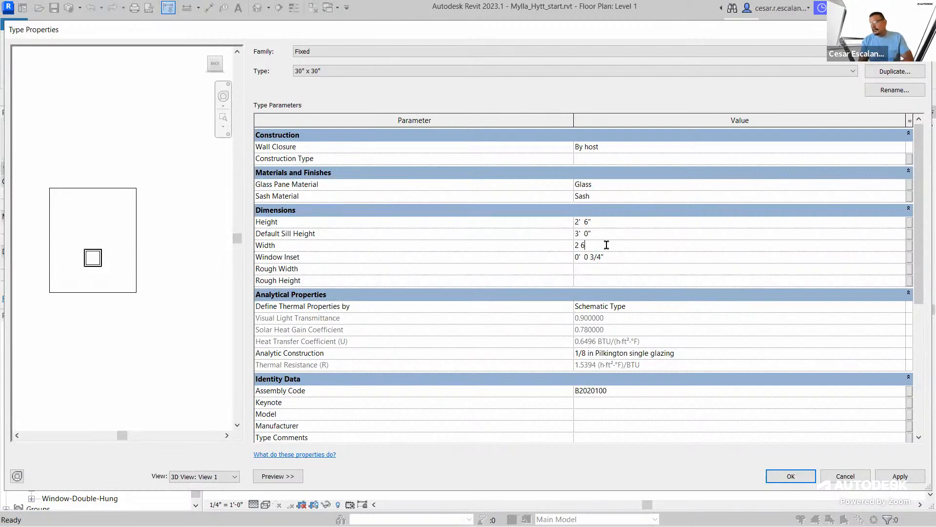
pyautogui.click(900, 477)
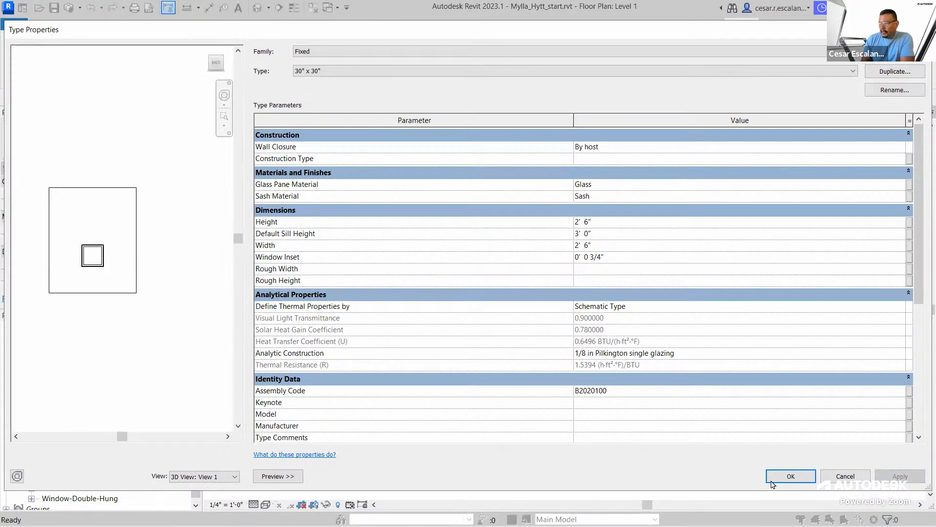
# - Accept the 30" x 30" window type properties and examine the window openings shown along the Level 1 walls on the building plan image
pyautogui.click(790, 475)
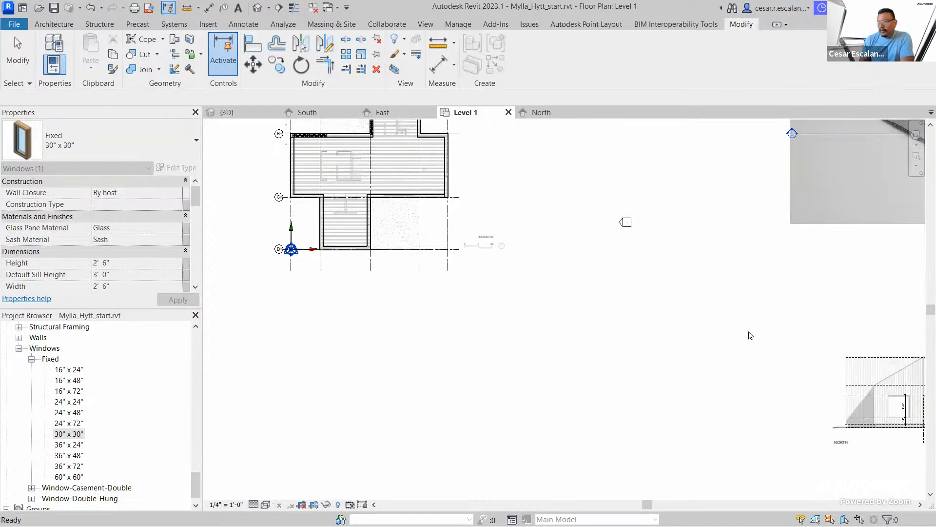
pyautogui.click(479, 336)
pyautogui.moveTo(581, 316); pyautogui.dragTo(640, 404, button='middle')
pyautogui.scroll(8, 585, 237)
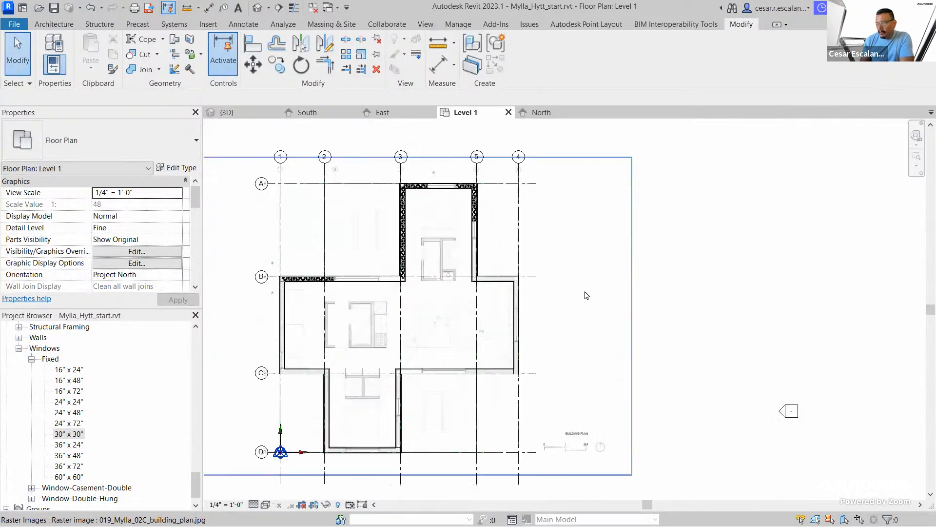
pyautogui.scroll(-3, 497, 214)
pyautogui.moveTo(470, 193); pyautogui.dragTo(510, 300, button='middle')
pyautogui.scroll(-1, 507, 296)
pyautogui.scroll(5, 463, 255)
pyautogui.scroll(-1, 535, 309)
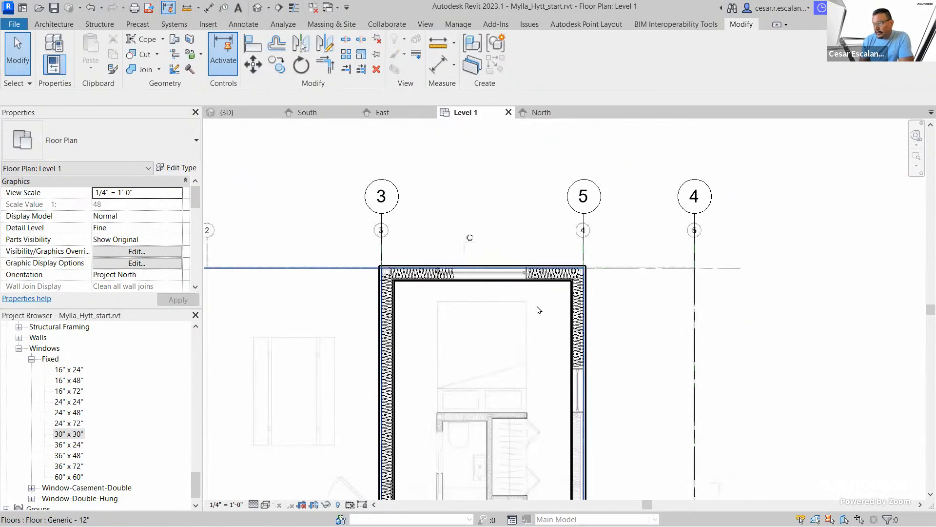
pyautogui.scroll(-2, 538, 320)
pyautogui.moveTo(580, 355)
pyautogui.mouseDown(button='middle')
pyautogui.moveTo(665, 260)
pyautogui.moveTo(656, 263)
pyautogui.mouseUp(button='middle')
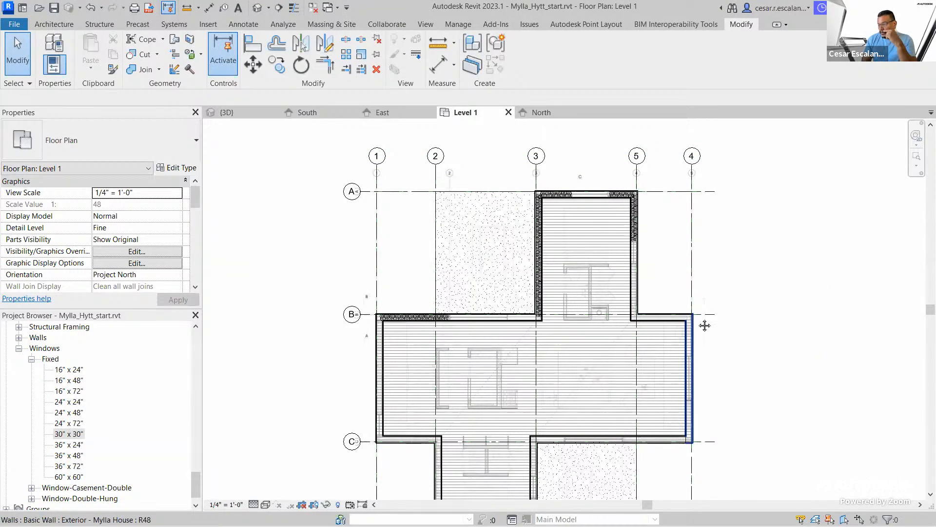
pyautogui.moveTo(700, 356); pyautogui.dragTo(714, 186, button='middle')
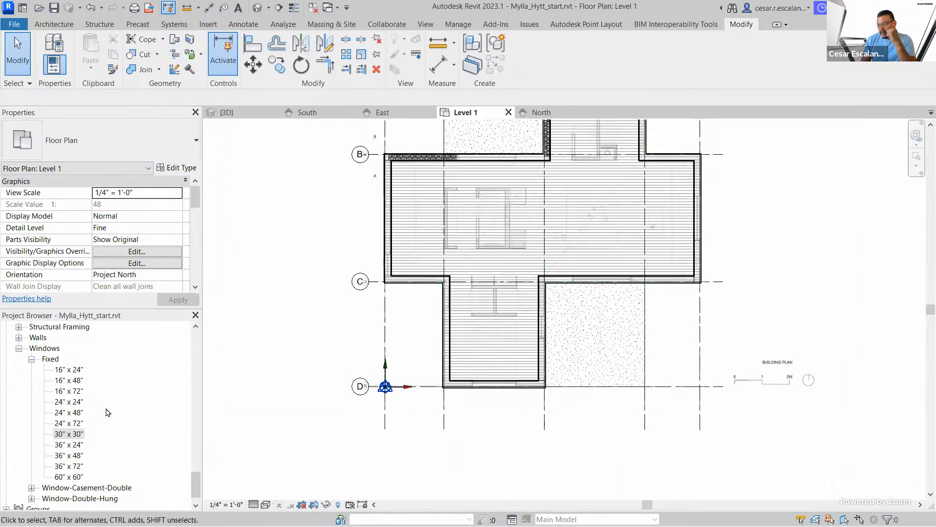
# - Place a Fixed 60" x 60" window in the wall along grid D, centred between grids 2 and 3 over the plan image's opening
pyautogui.click(76, 476)
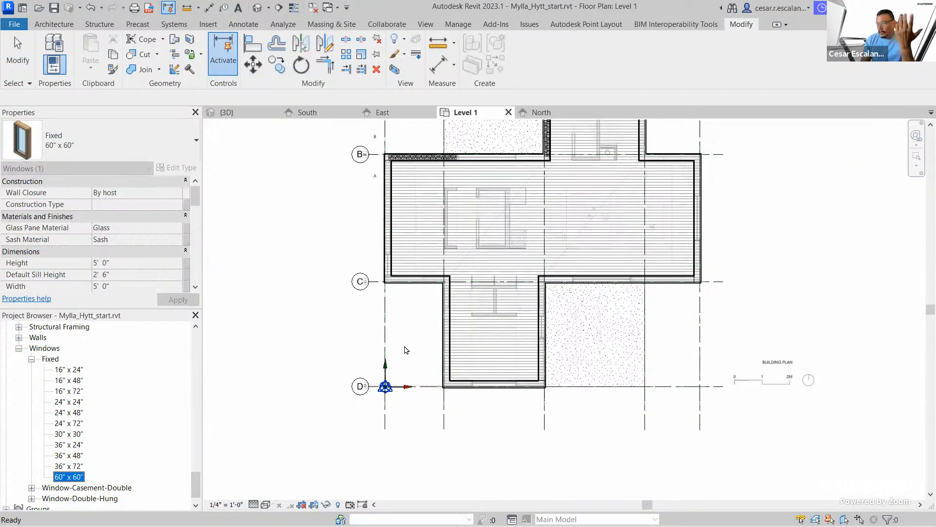
pyautogui.moveTo(69, 479); pyautogui.dragTo(527, 410)
pyautogui.scroll(3, 503, 401)
pyautogui.scroll(5, 503, 401)
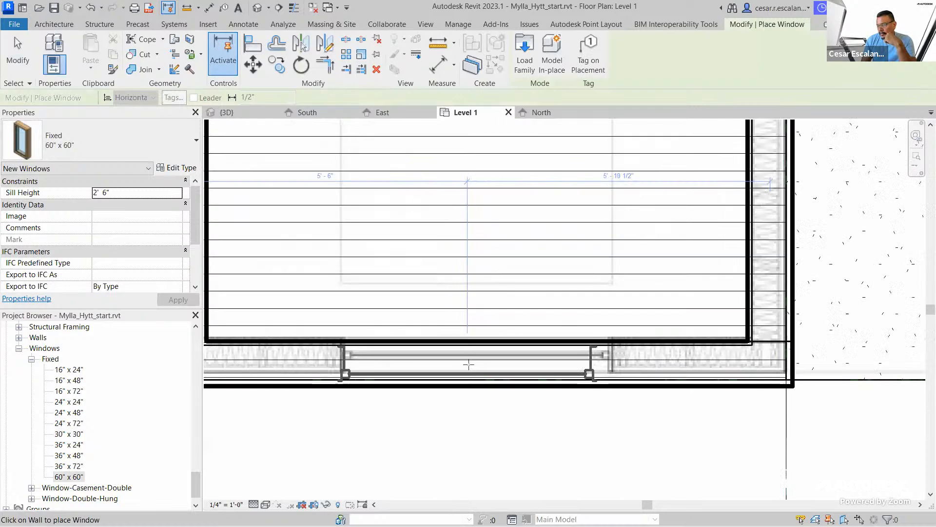
pyautogui.scroll(-1, 472, 363)
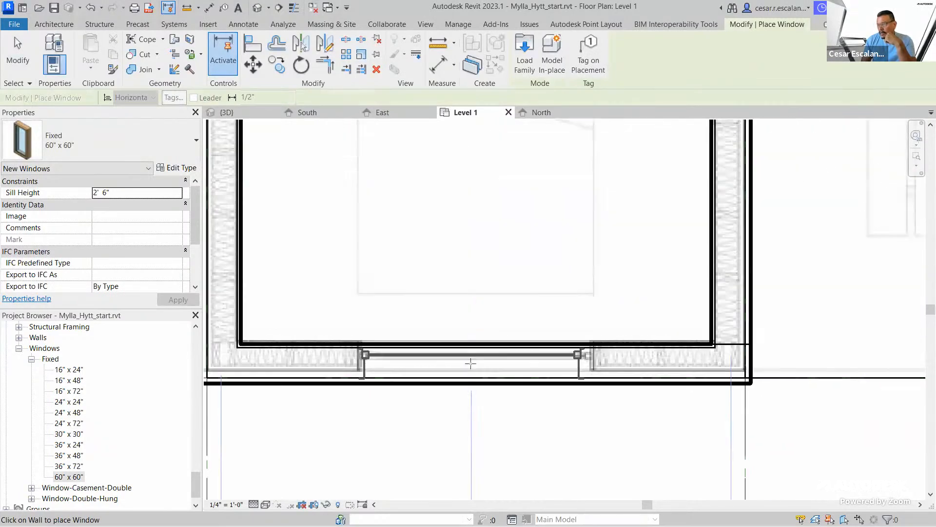
pyautogui.scroll(-1, 470, 364)
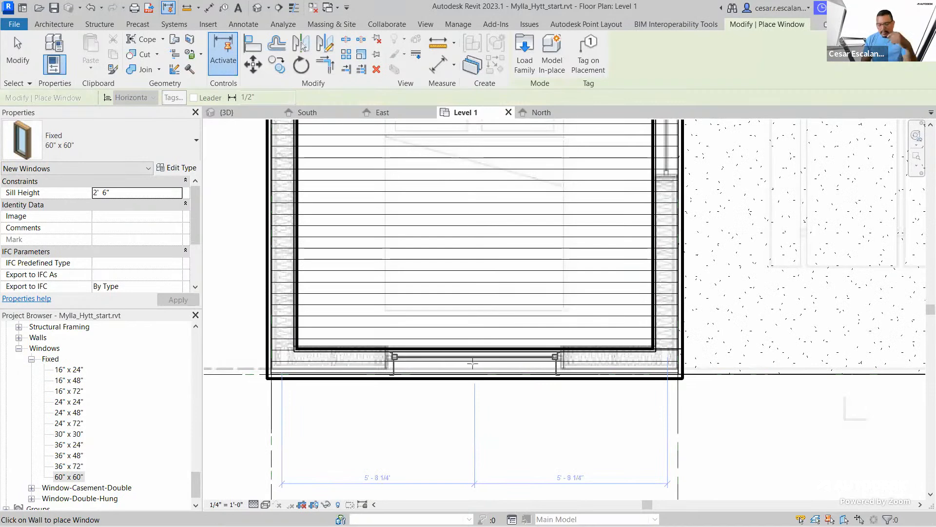
pyautogui.moveTo(664, 462)
pyautogui.mouseDown()
pyautogui.moveTo(532, 485)
pyautogui.moveTo(596, 455)
pyautogui.mouseUp()
pyautogui.moveTo(395, 463)
pyautogui.mouseDown()
pyautogui.moveTo(341, 480)
pyautogui.moveTo(412, 464)
pyautogui.mouseUp()
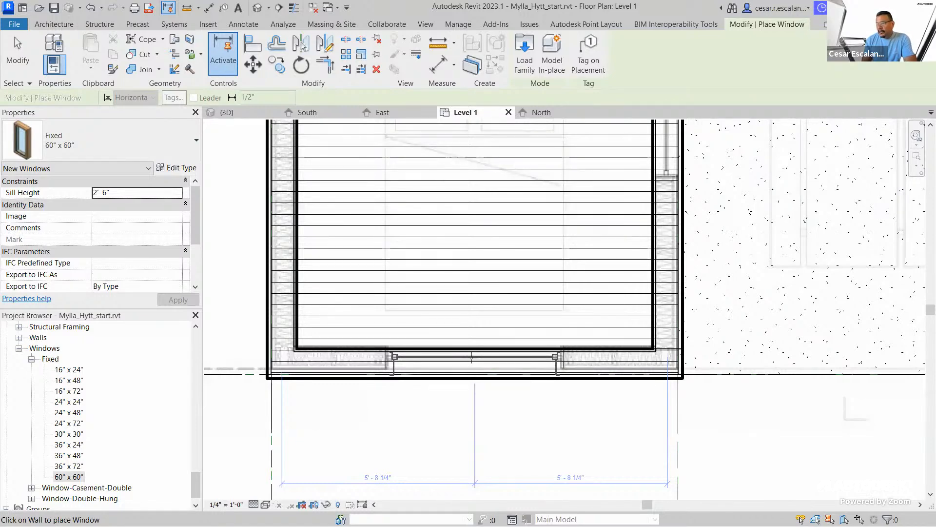
pyautogui.click(471, 357)
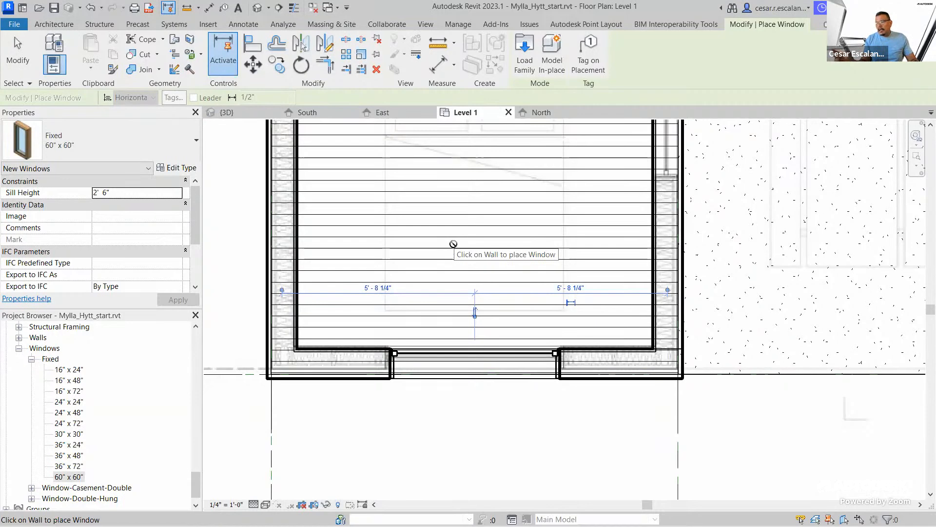
pyautogui.press('Escape')
pyautogui.press('Escape')
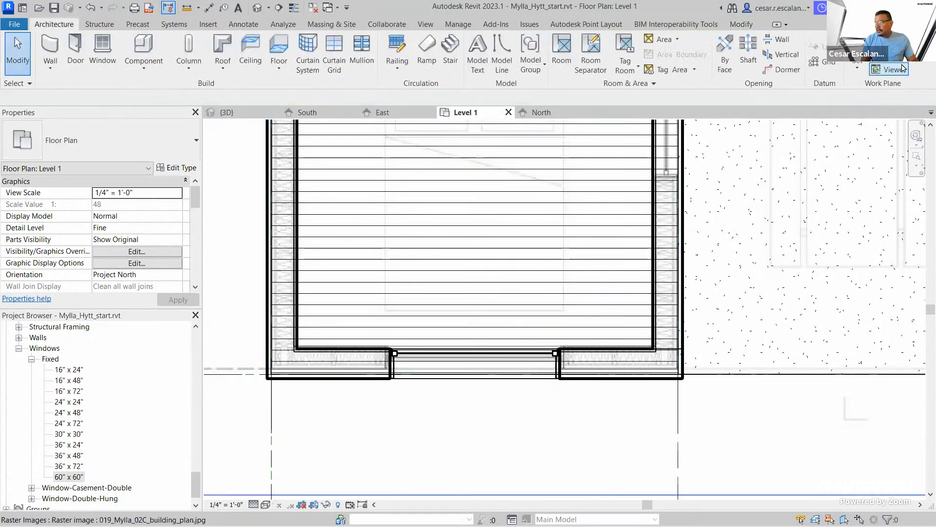
# - Draw a vertical reference plane from the midpoint of the placed window's exterior edge outward from the building
pyautogui.press('r')
pyautogui.press('p')
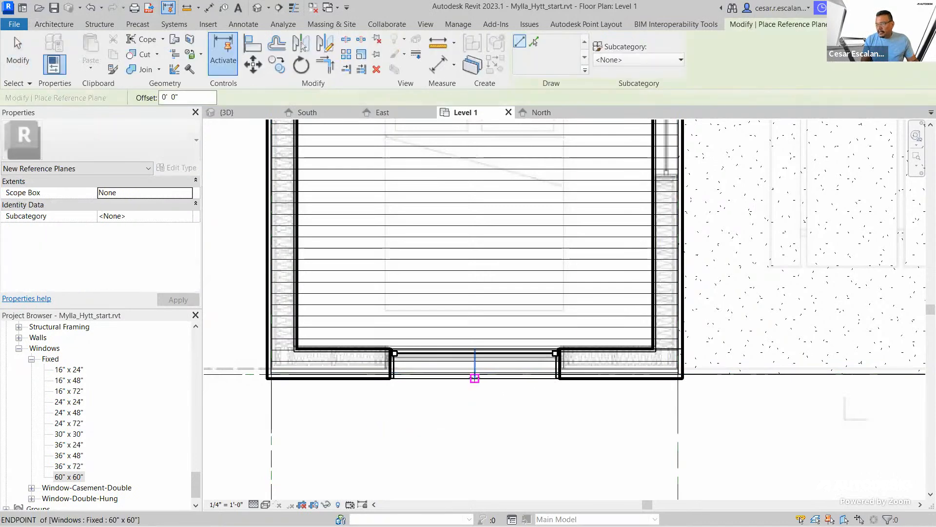
pyautogui.click(475, 375)
pyautogui.scroll(-1, 477, 390)
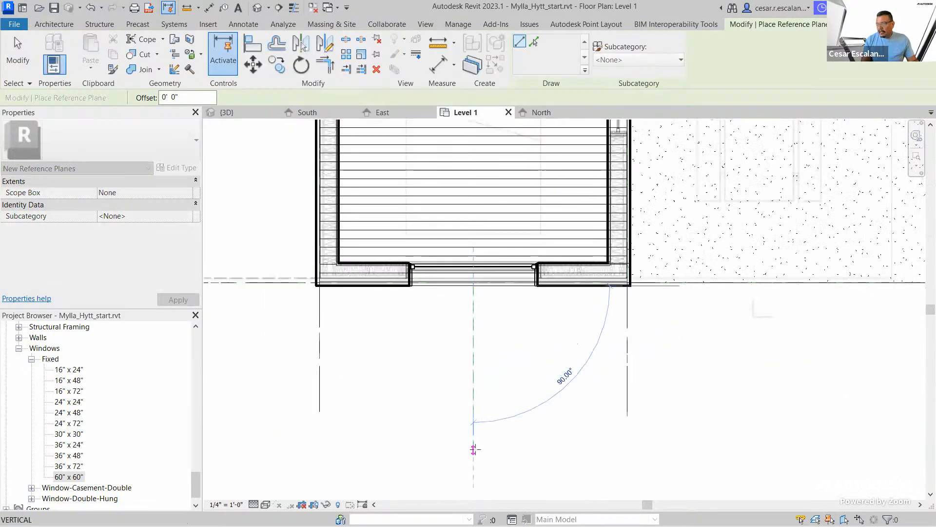
pyautogui.click(475, 447)
pyautogui.press('Escape')
pyautogui.press('Escape')
# - Add a continuous aligned dimension from grid 2 to the window's centre reference plane and on to grid 3
pyautogui.click(209, 7)
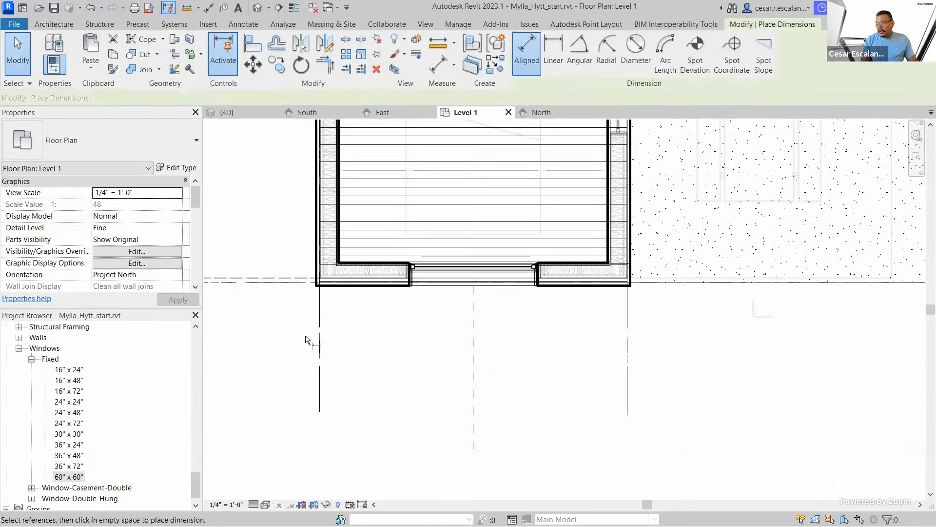
pyautogui.click(319, 355)
pyautogui.click(473, 361)
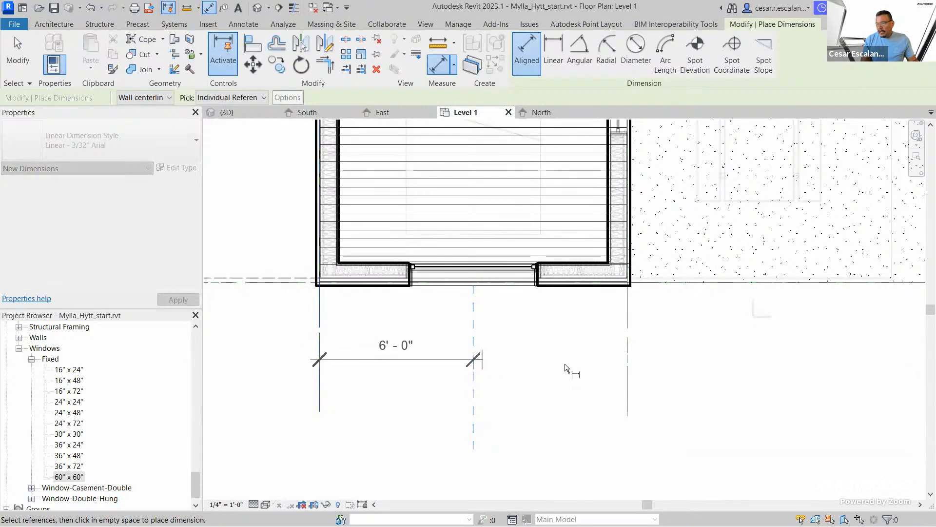
pyautogui.click(627, 363)
pyautogui.click(585, 371)
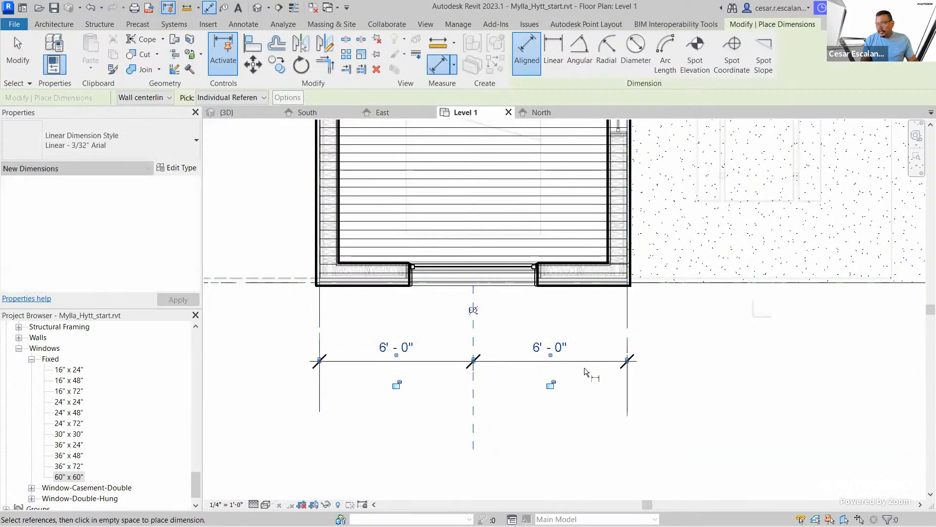
pyautogui.press('Escape')
pyautogui.press('Escape')
# - Delete the aligned dimension and the reference plane below the window
pyautogui.click(511, 365)
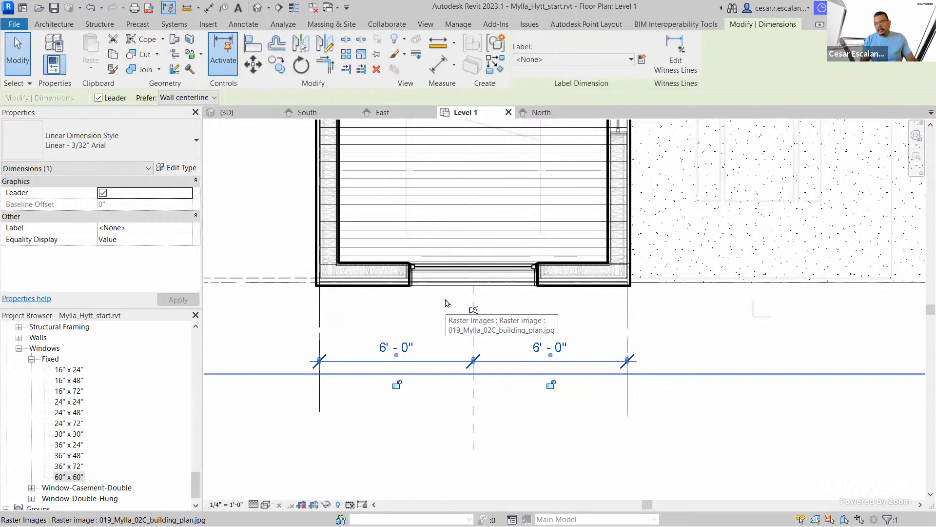
pyautogui.click(496, 380)
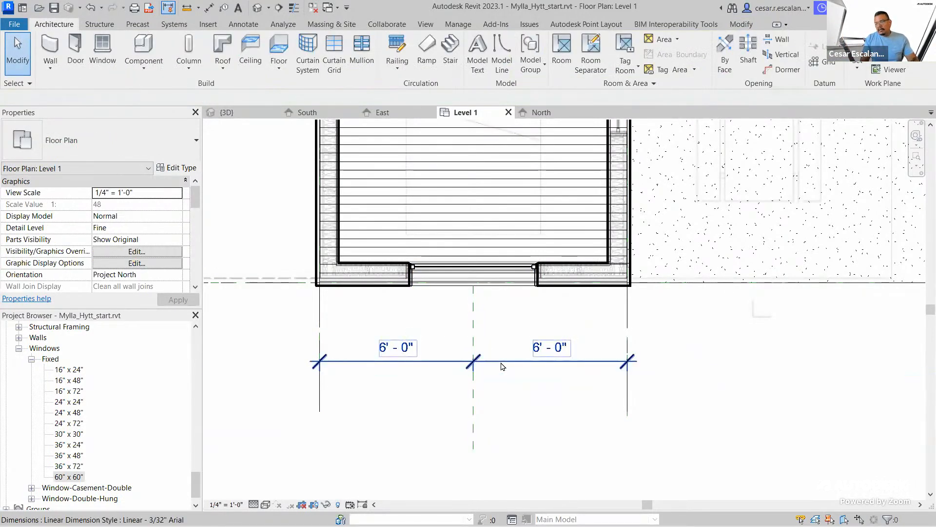
pyautogui.click(496, 361)
pyautogui.click(478, 384)
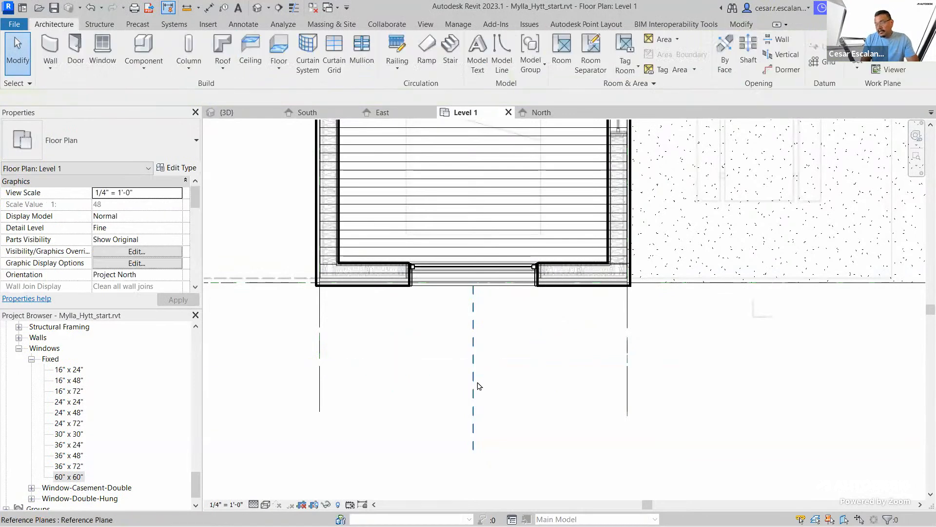
pyautogui.scroll(-1, 486, 380)
pyautogui.scroll(-2, 466, 404)
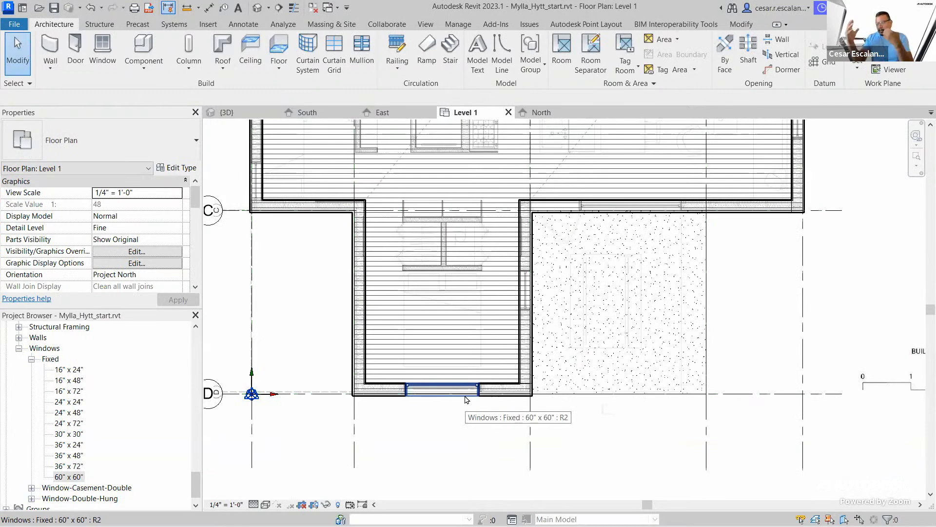
pyautogui.scroll(-1, 468, 414)
pyautogui.scroll(4, 479, 424)
pyautogui.moveTo(435, 452); pyautogui.dragTo(570, 397, button='middle')
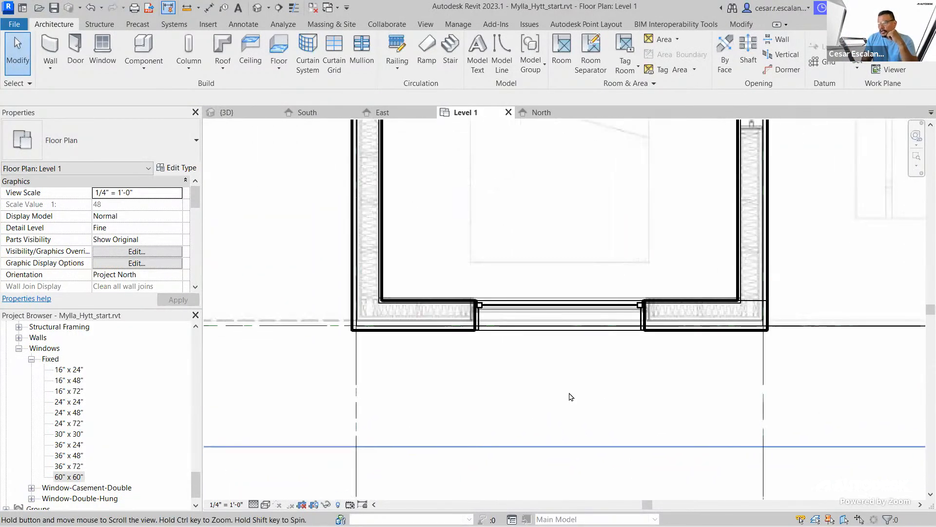
pyautogui.scroll(2, 571, 397)
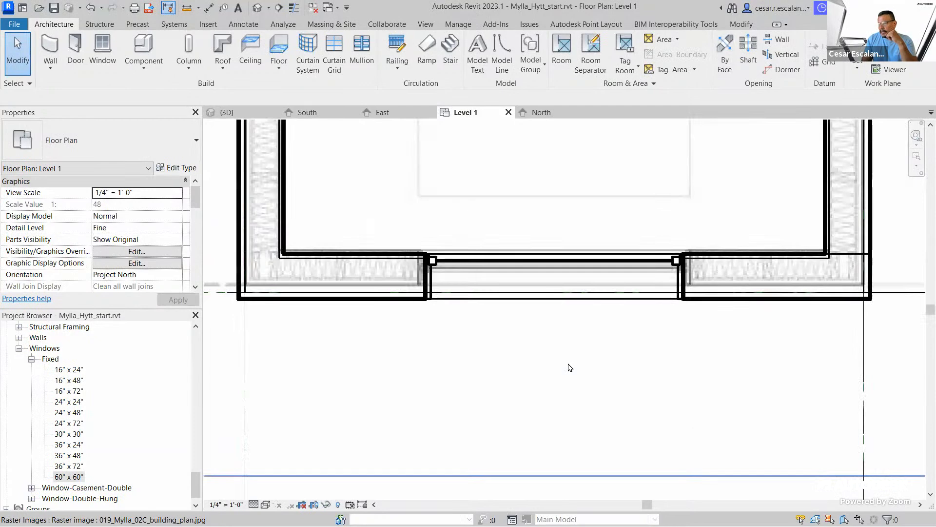
pyautogui.click(568, 264)
pyautogui.click(600, 264)
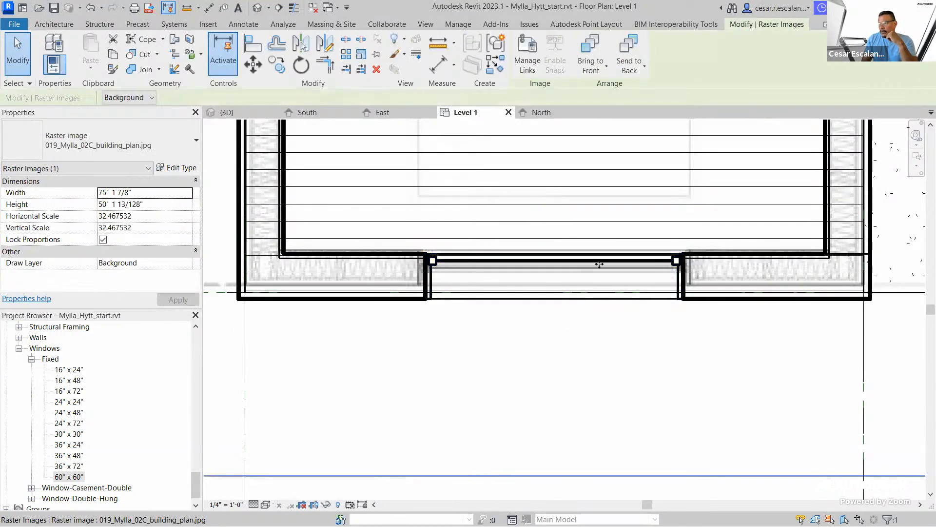
pyautogui.moveTo(195, 483); pyautogui.dragTo(201, 364)
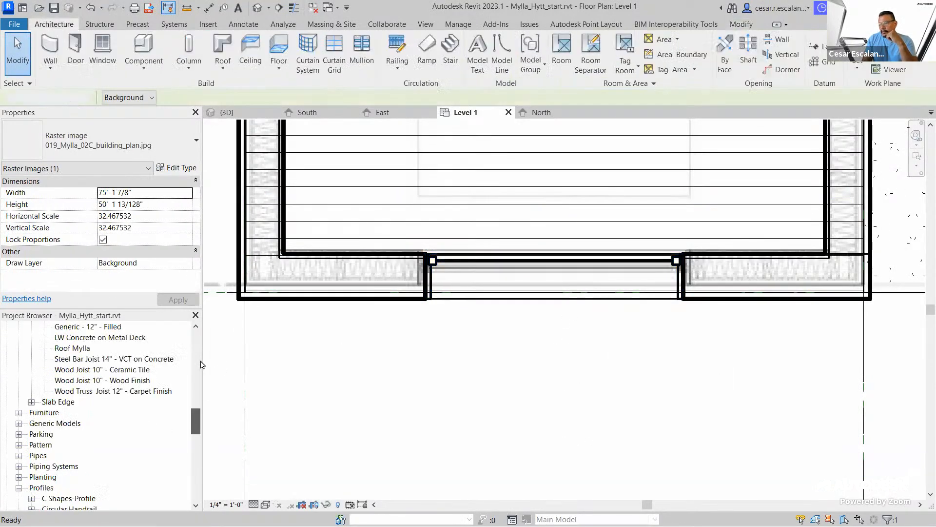
pyautogui.scroll(10, 201, 364)
pyautogui.click(64, 348)
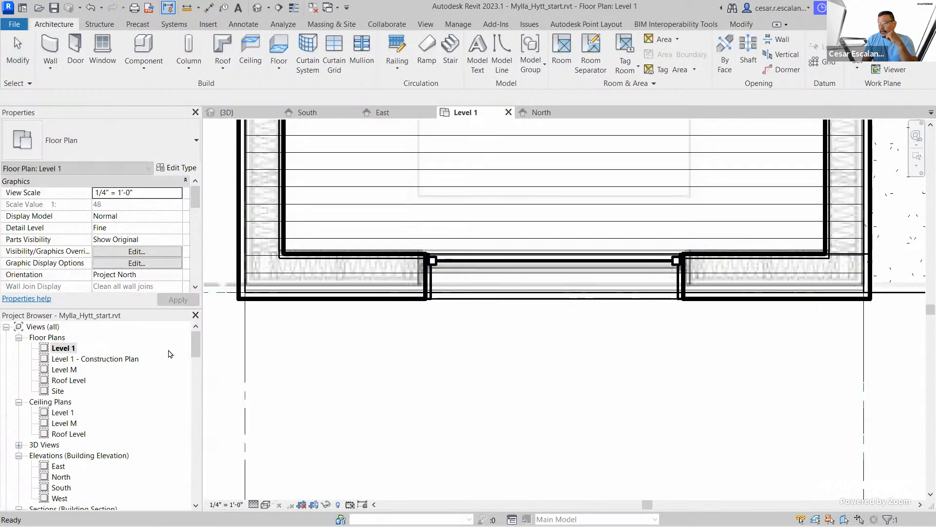
pyautogui.click(520, 312)
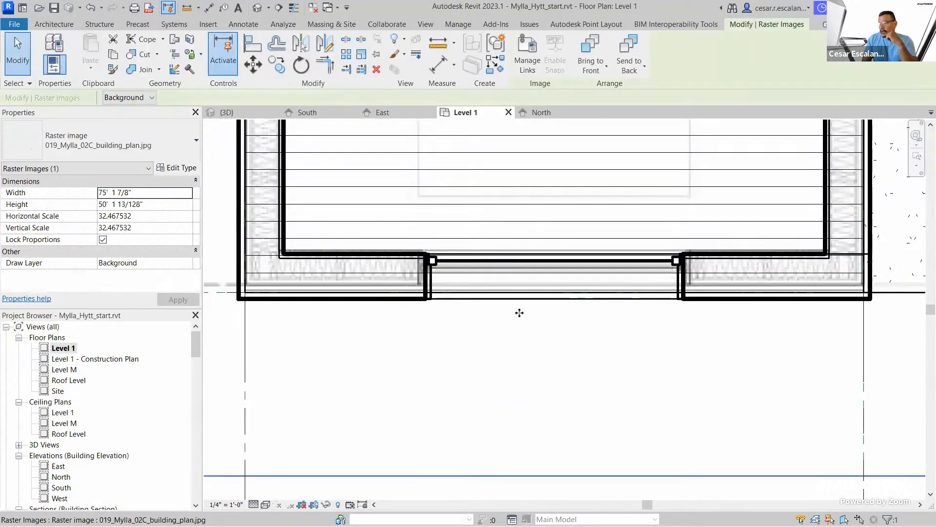
pyautogui.click(556, 328)
# - Flip the facing of the 60" x 60" window on grid D so its glass sits on the exterior side of the wall
pyautogui.click(554, 264)
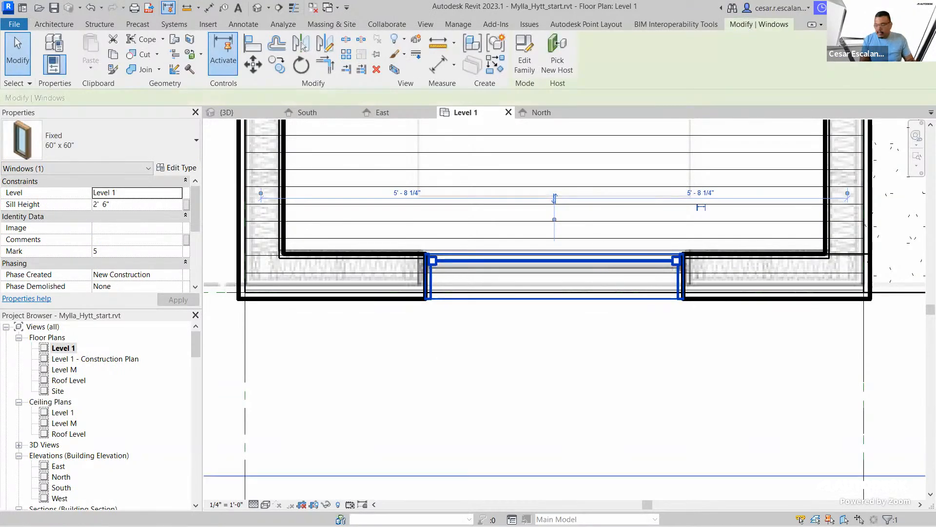
pyautogui.moveTo(566, 178)
pyautogui.mouseDown()
pyautogui.moveTo(553, 220)
pyautogui.moveTo(564, 172)
pyautogui.mouseUp()
pyautogui.moveTo(537, 453)
pyautogui.mouseDown()
pyautogui.moveTo(548, 471)
pyautogui.moveTo(555, 367)
pyautogui.mouseUp()
pyautogui.moveTo(571, 471)
pyautogui.mouseDown()
pyautogui.moveTo(574, 405)
pyautogui.moveTo(593, 382)
pyautogui.mouseUp()
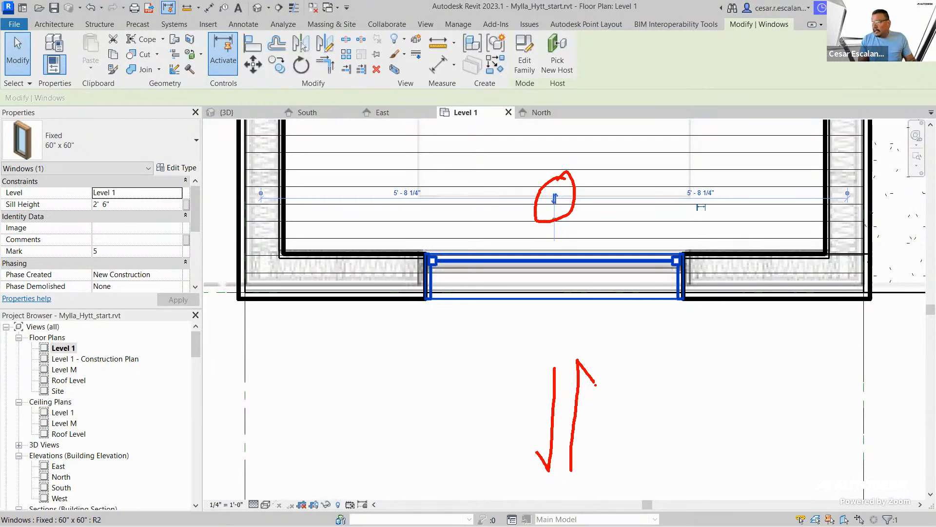
pyautogui.click(556, 199)
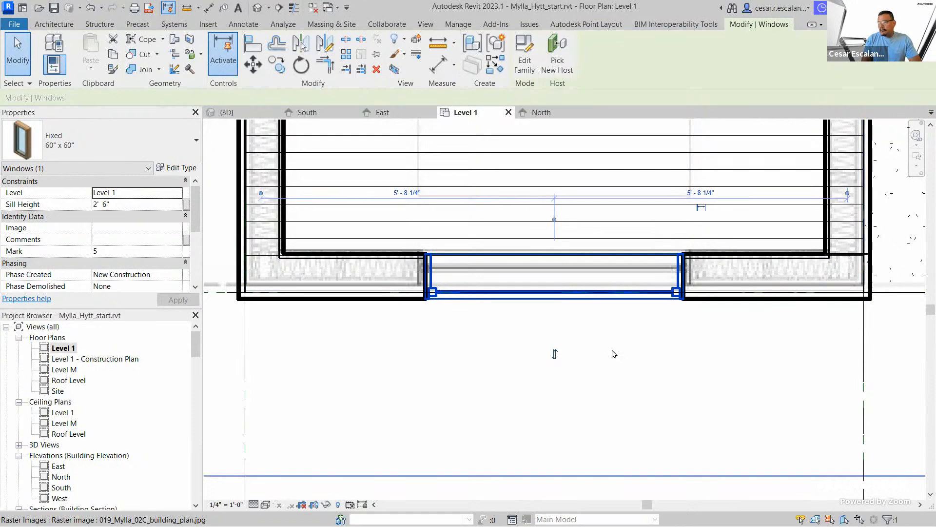
pyautogui.click(598, 327)
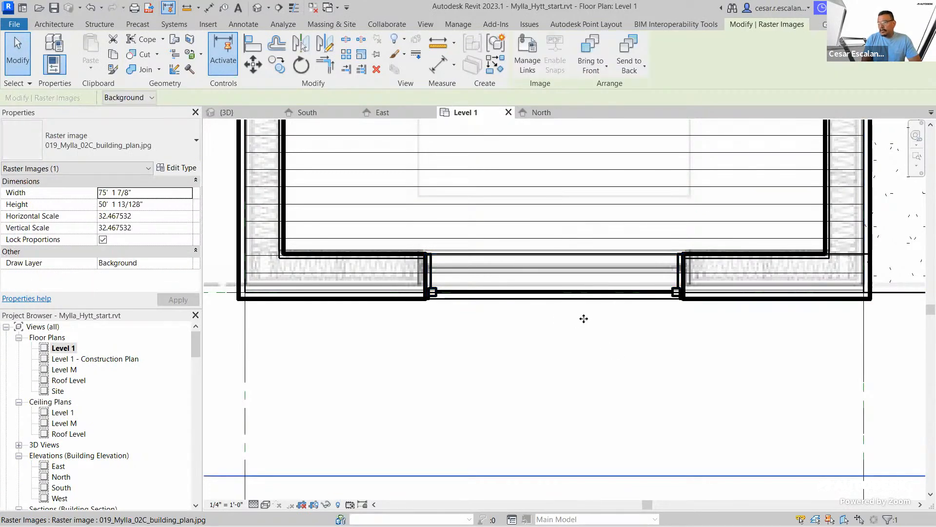
# - Examine the sill height and mark of the 60" x 60" window on grid D in its instance properties
pyautogui.scroll(-5, 617, 364)
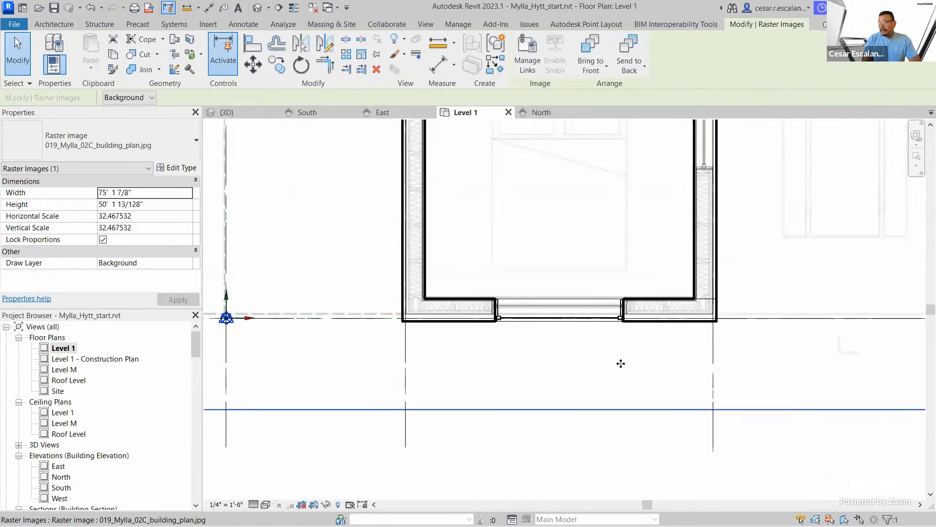
pyautogui.scroll(5, 601, 366)
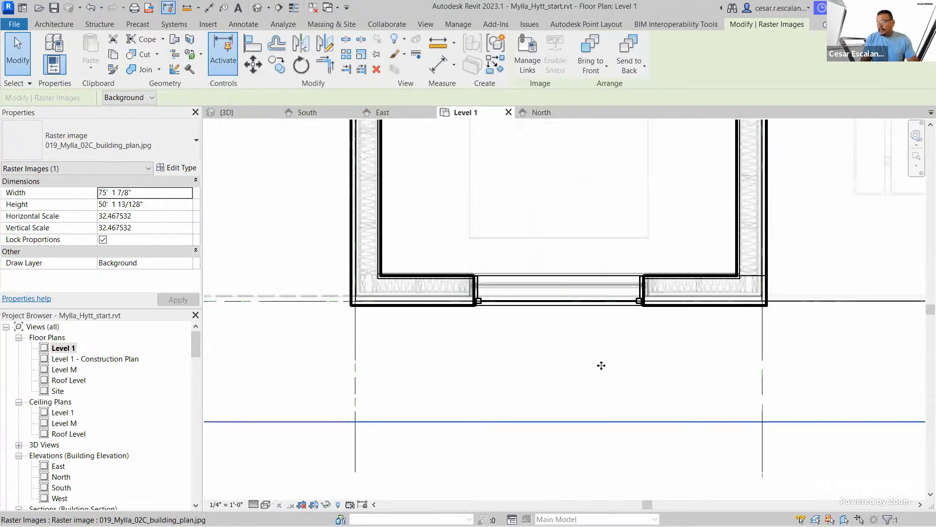
pyautogui.press('Escape')
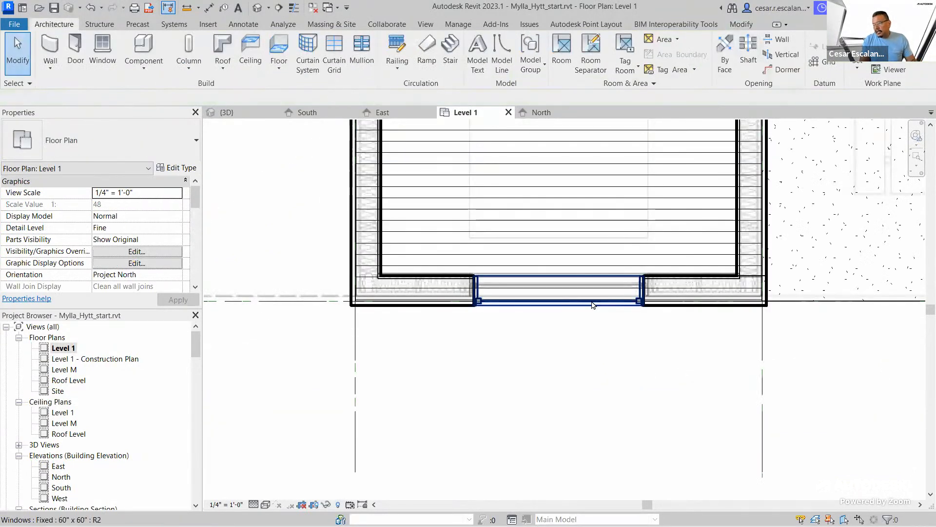
pyautogui.click(593, 305)
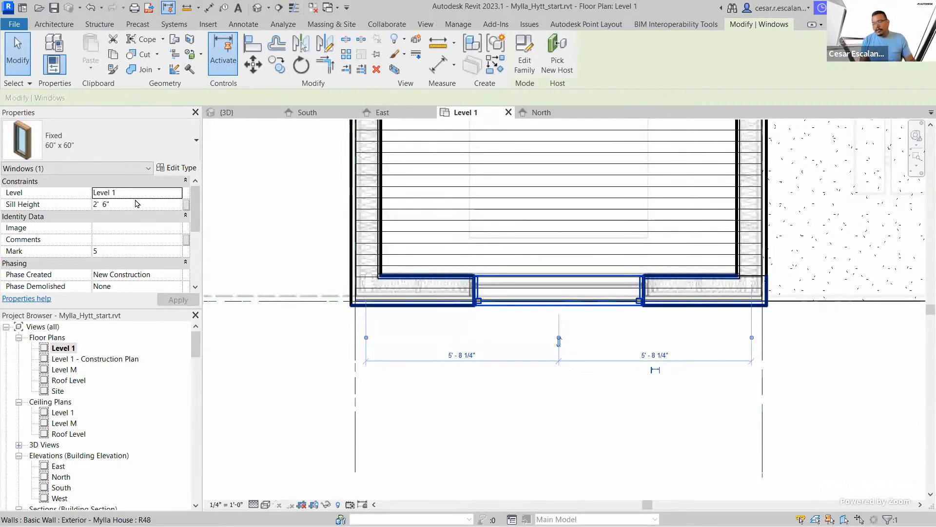
pyautogui.moveTo(127, 199)
pyautogui.mouseDown()
pyautogui.moveTo(91, 196)
pyautogui.moveTo(131, 197)
pyautogui.mouseUp()
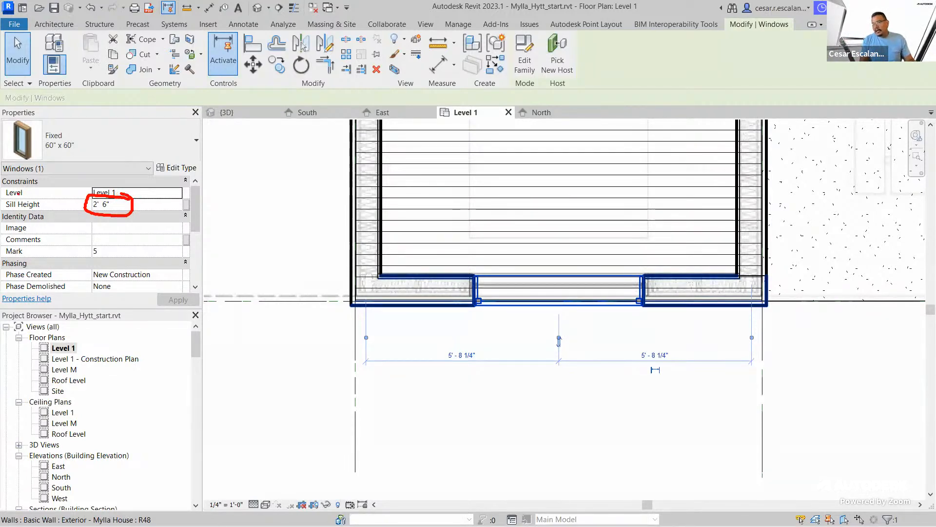
pyautogui.moveTo(42, 196)
pyautogui.mouseDown()
pyautogui.moveTo(2, 203)
pyautogui.moveTo(58, 203)
pyautogui.mouseUp()
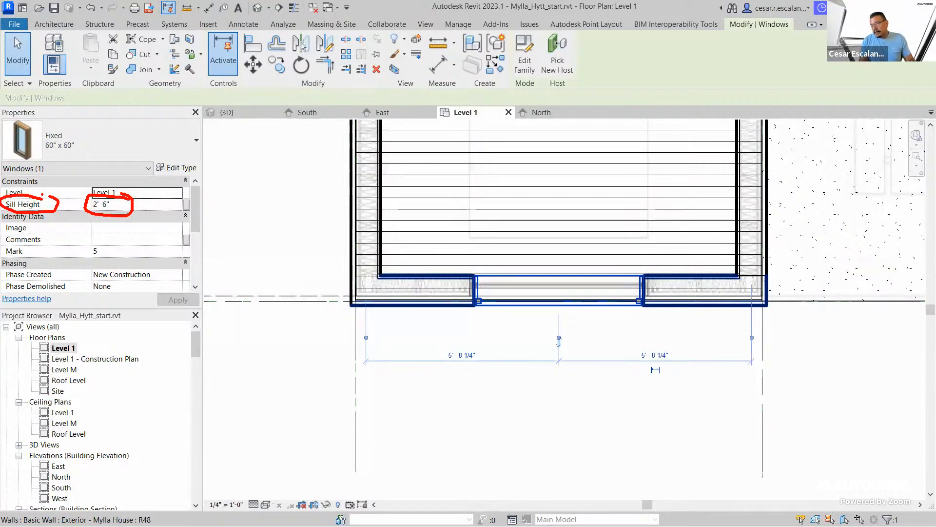
pyautogui.moveTo(107, 239)
pyautogui.mouseDown()
pyautogui.moveTo(91, 241)
pyautogui.moveTo(110, 262)
pyautogui.moveTo(95, 238)
pyautogui.mouseUp()
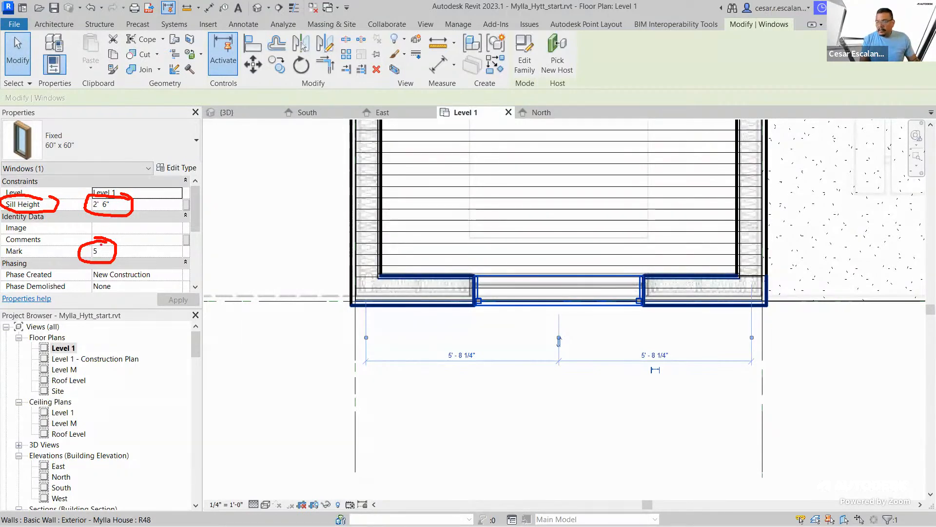
pyautogui.press('Escape')
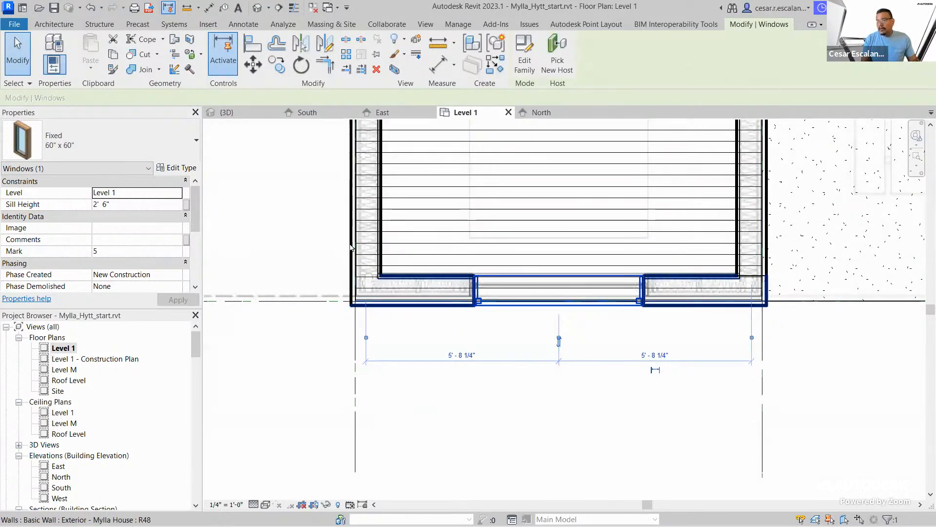
# - Check the Type Mark among the identity data of the Fixed 60" x 60" window type
pyautogui.click(179, 169)
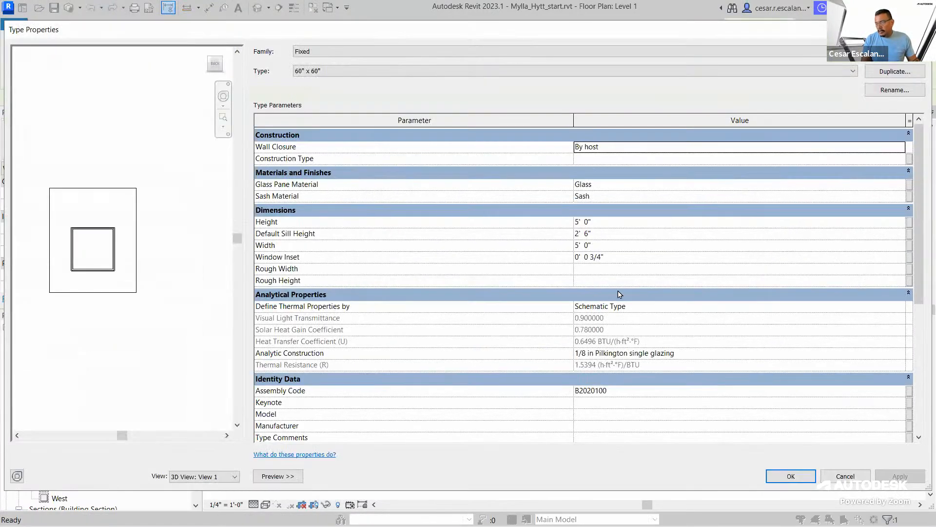
pyautogui.scroll(-5, 615, 398)
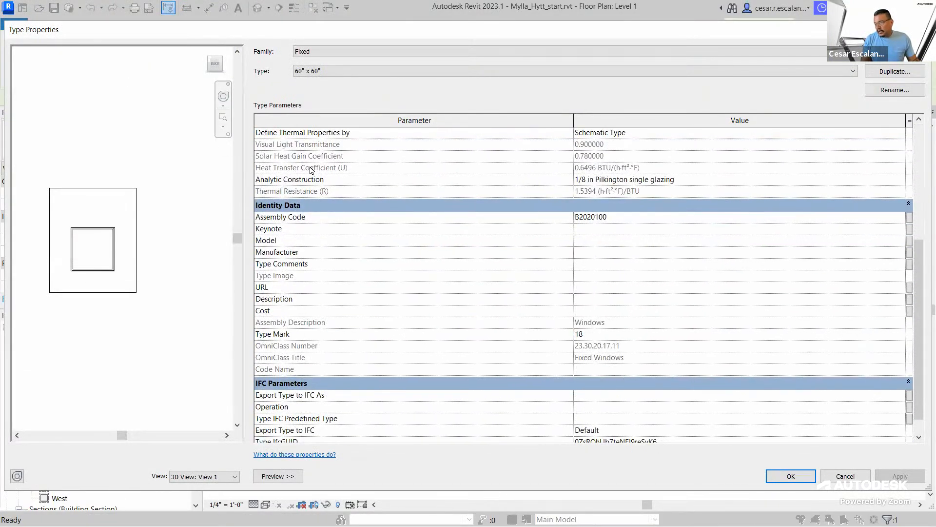
pyautogui.scroll(-1, 310, 169)
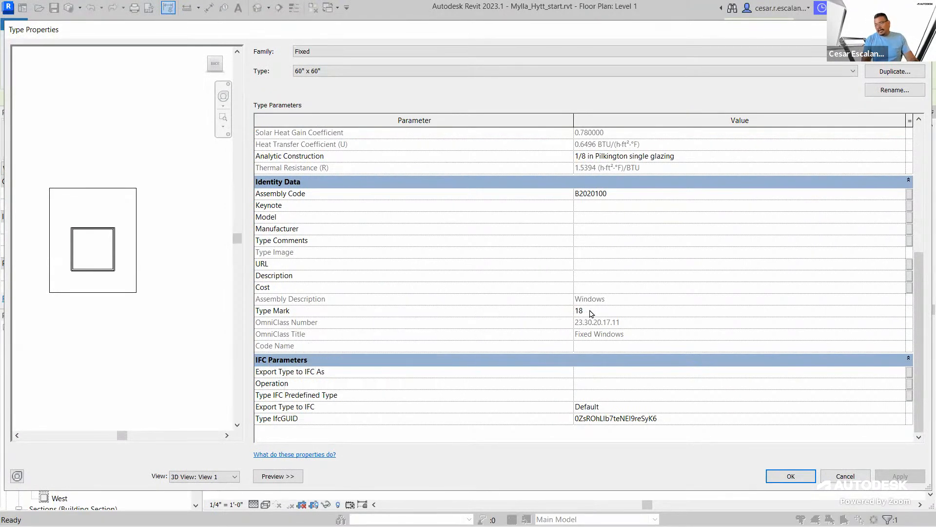
pyautogui.click(790, 475)
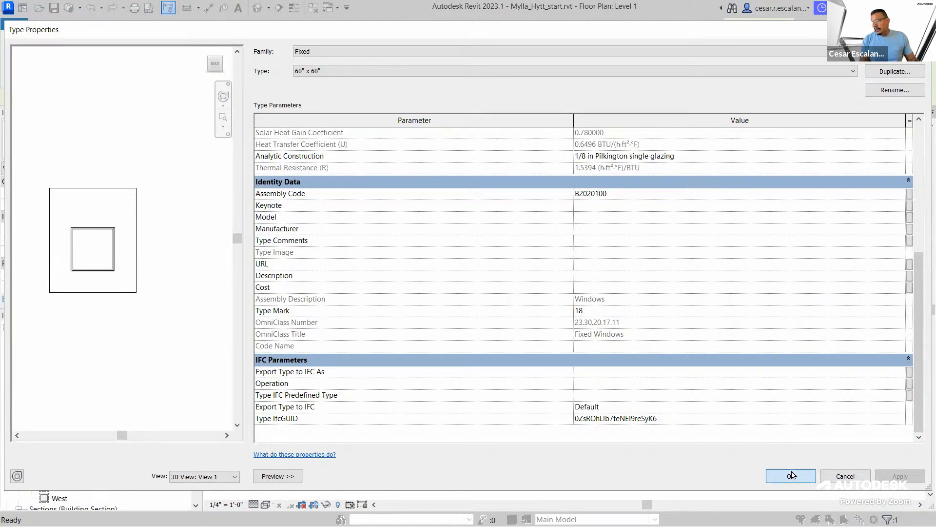
pyautogui.press('Escape')
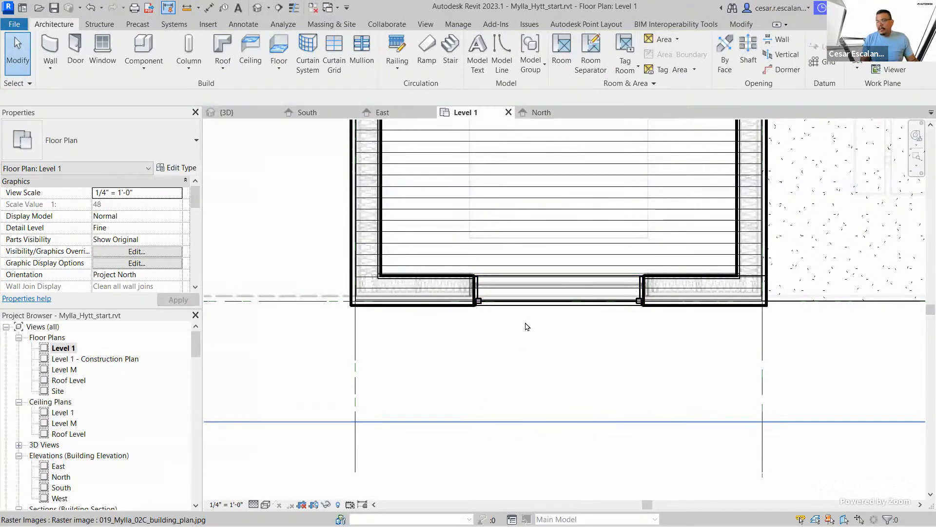
# - Tag the 60" x 60" window on grid D by category, using a horizontal tag with an attached-end leader
pyautogui.click(529, 308)
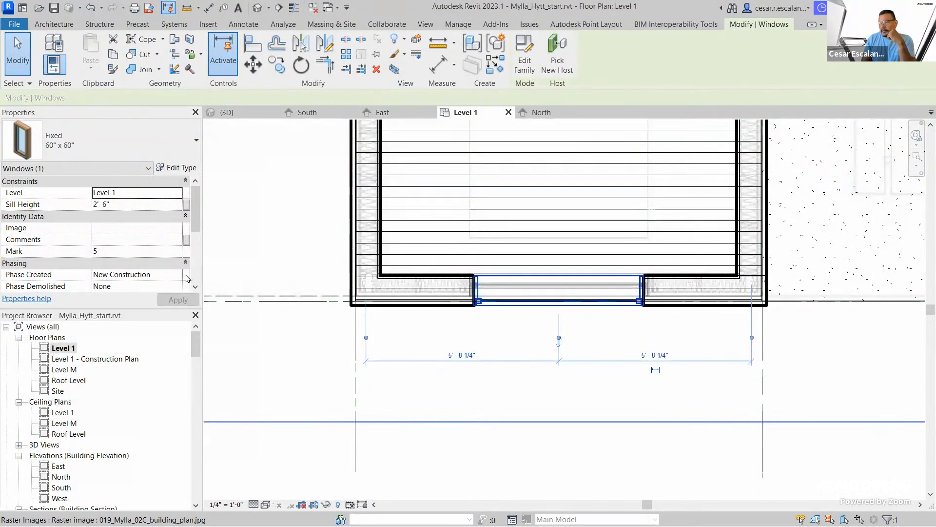
pyautogui.click(546, 378)
pyautogui.scroll(-2, 547, 378)
pyautogui.moveTo(546, 378); pyautogui.dragTo(493, 283, button='middle')
pyautogui.scroll(3, 516, 425)
pyautogui.click(251, 26)
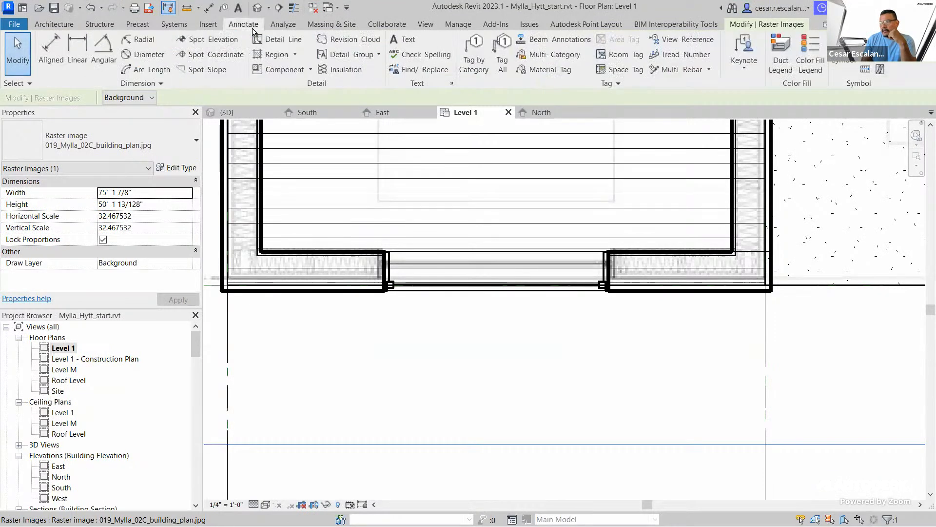
pyautogui.click(472, 57)
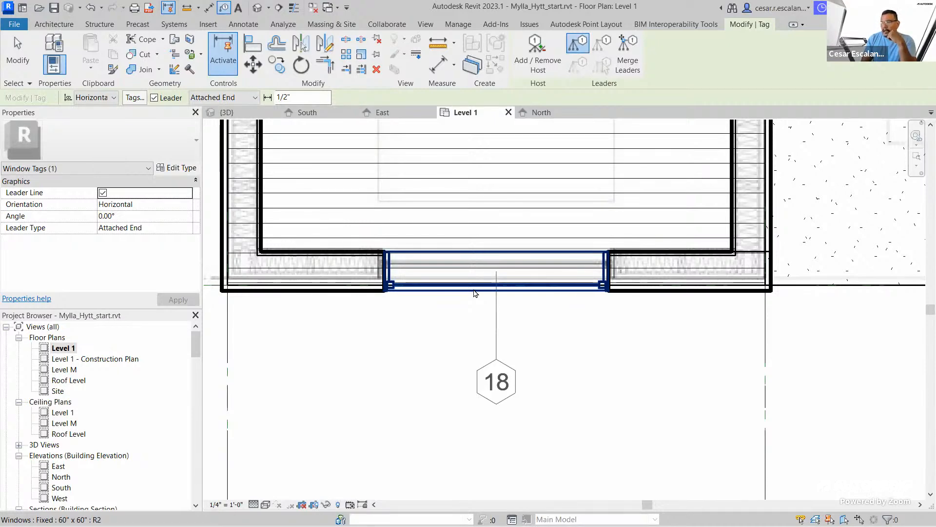
pyautogui.click(476, 293)
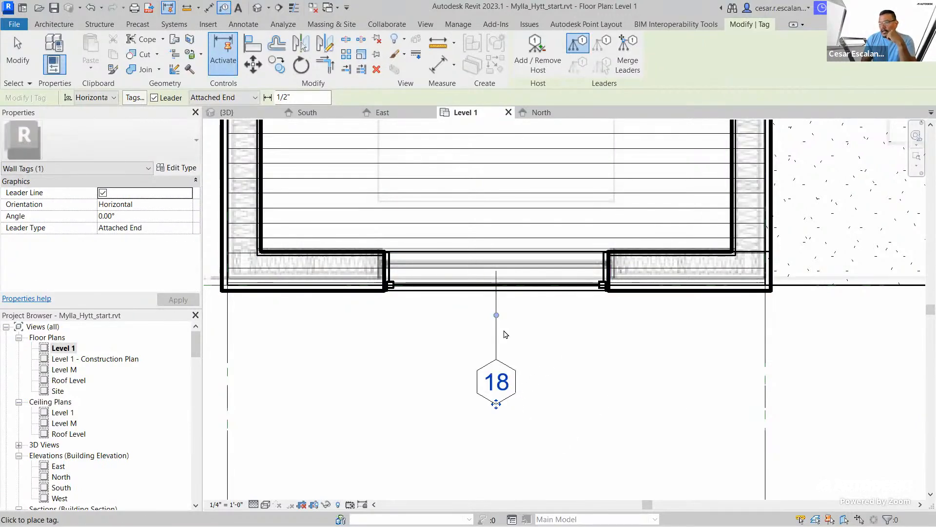
pyautogui.scroll(3, 504, 337)
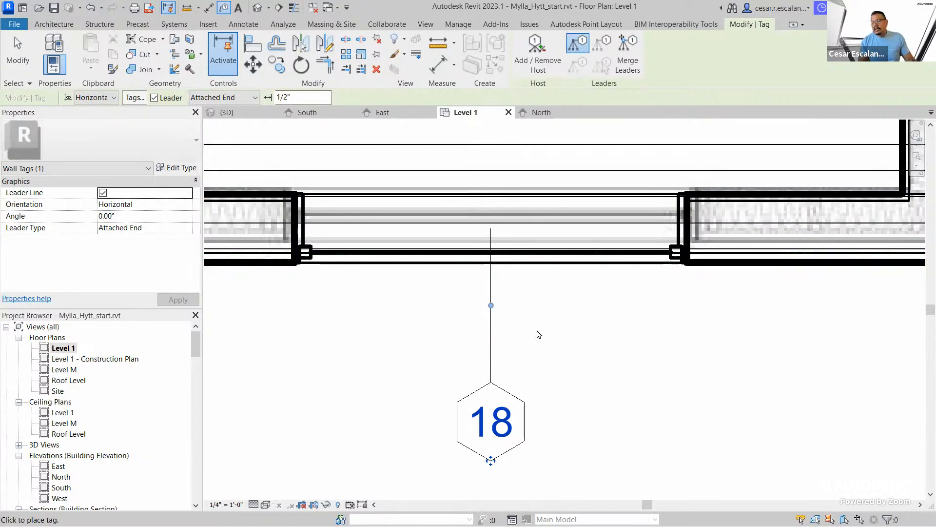
pyautogui.press('Escape')
pyautogui.press('Escape')
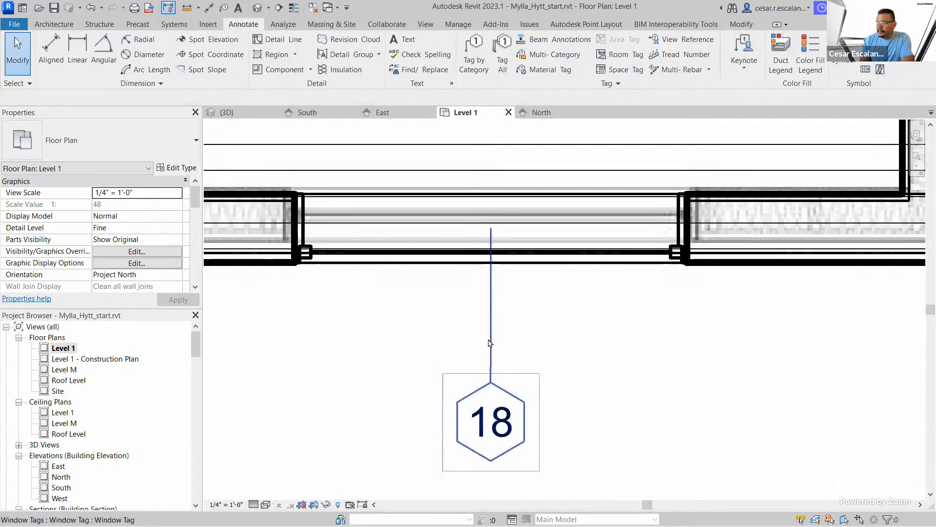
# - Move the window tag sideways from the window's centre and bend its leader into a right-angled elbow
pyautogui.click(592, 401)
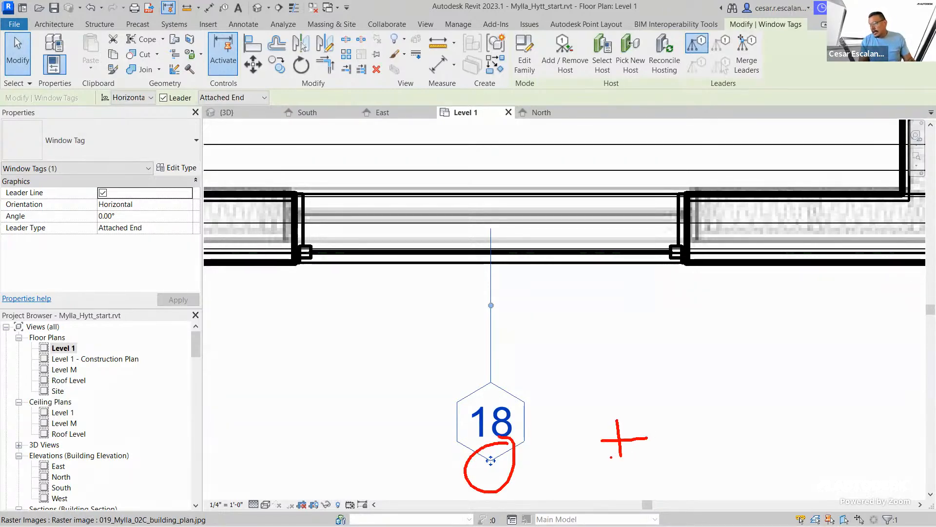
pyautogui.click(539, 464)
pyautogui.click(491, 461)
pyautogui.keyDown('ctrl'); pyautogui.moveTo(492, 460); pyautogui.dragTo(596, 462); pyautogui.keyUp('ctrl')
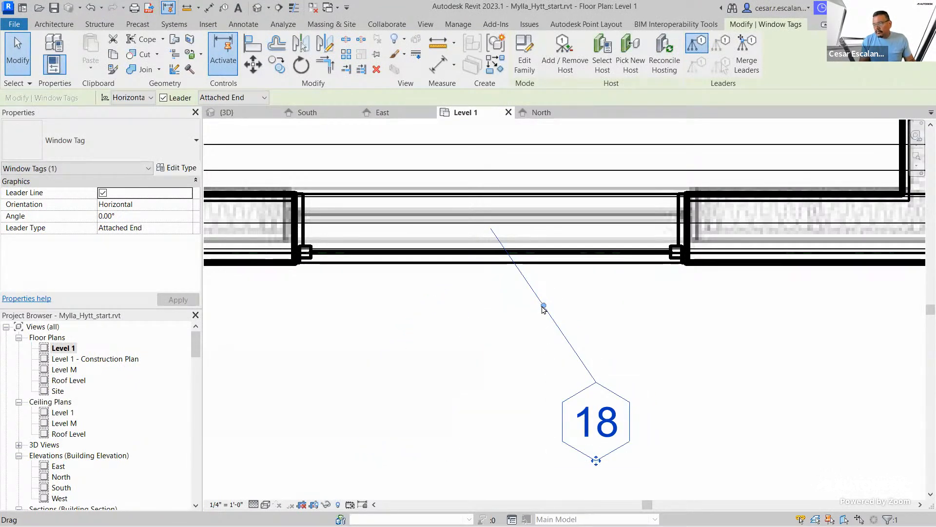
pyautogui.moveTo(543, 308); pyautogui.dragTo(491, 421)
# - Reshape the window tag's leader so its elbow sits directly above the tag and the upper segment slants to the window
pyautogui.scroll(-2, 691, 372)
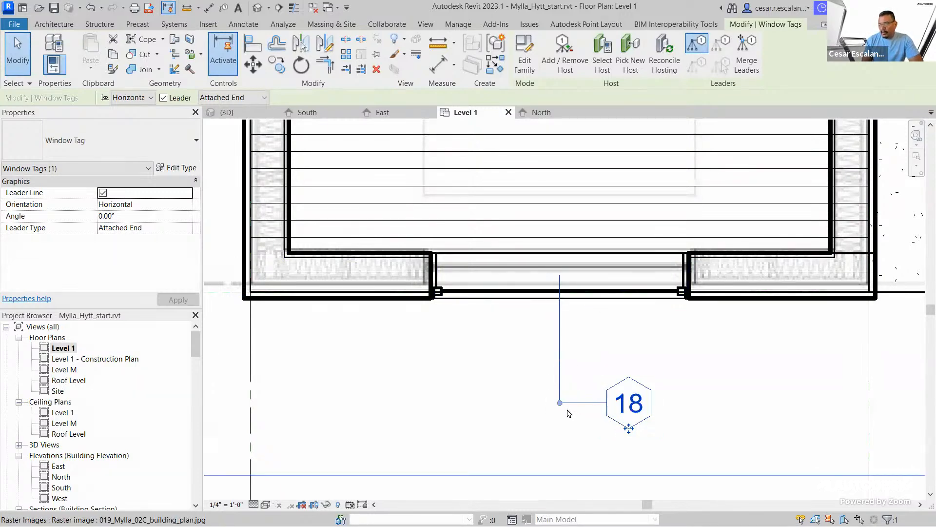
pyautogui.moveTo(560, 403); pyautogui.dragTo(639, 334)
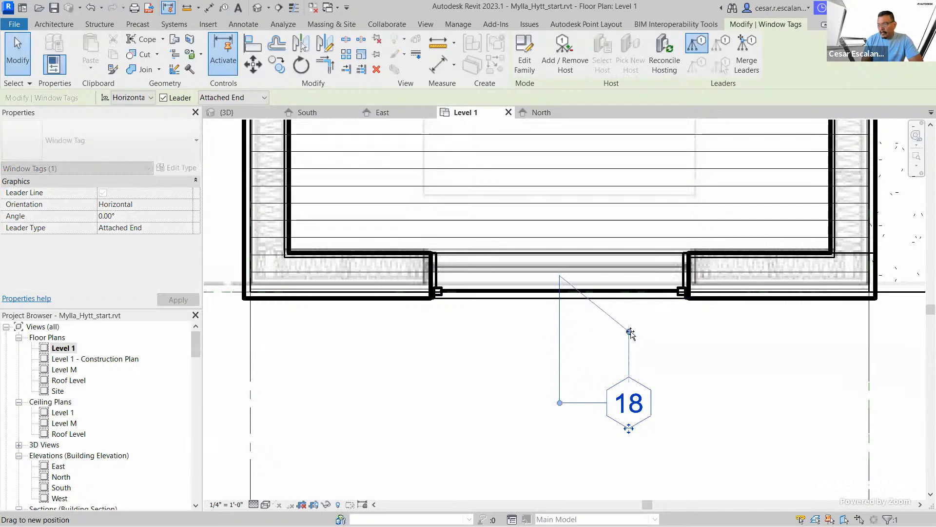
pyautogui.scroll(2, 588, 269)
pyautogui.click(540, 366)
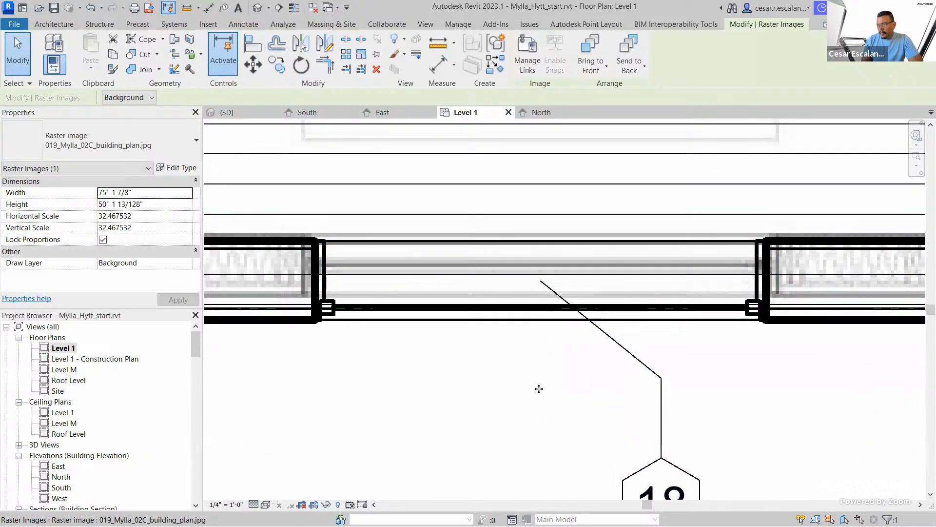
pyautogui.press('Escape')
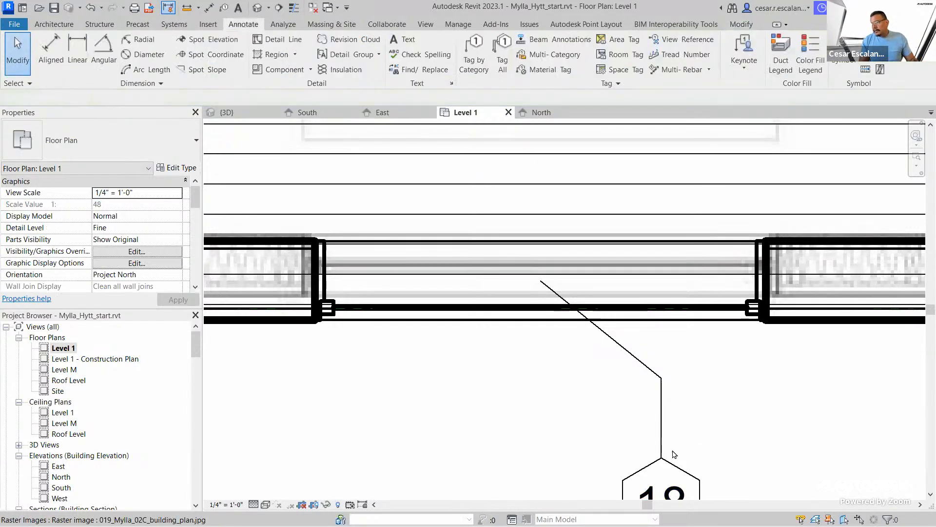
# - Turn off the window tag's leader and move the tag right beside the window's exterior edge, centred on the window
pyautogui.click(669, 419)
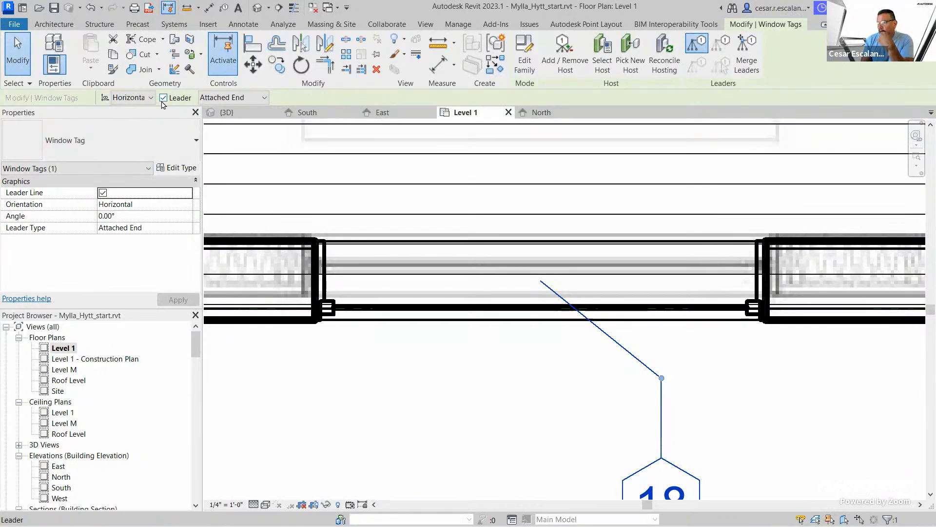
pyautogui.click(103, 192)
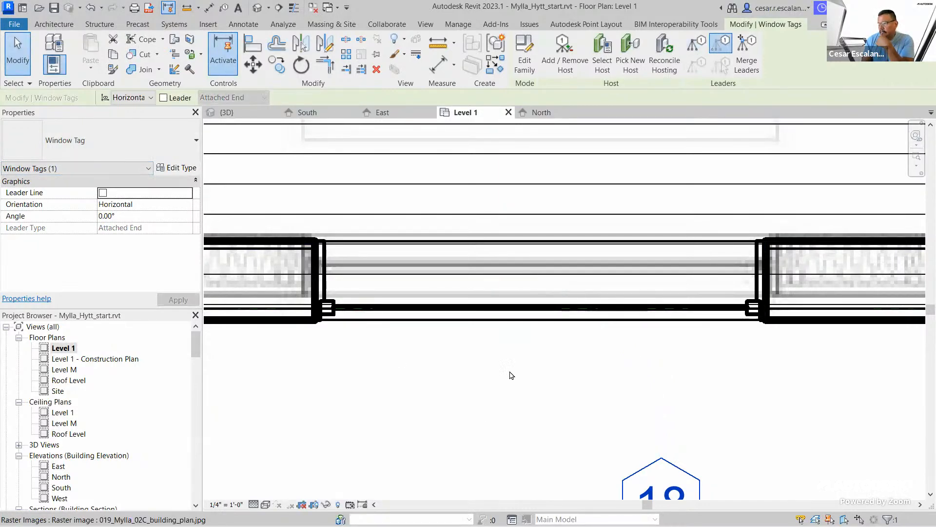
pyautogui.scroll(-2, 650, 425)
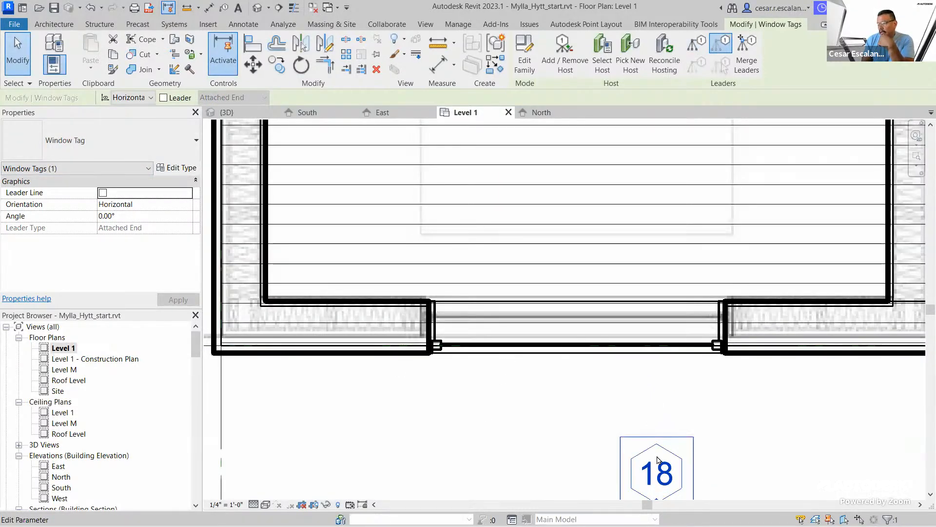
pyautogui.scroll(-3, 657, 459)
pyautogui.moveTo(656, 485); pyautogui.dragTo(607, 426)
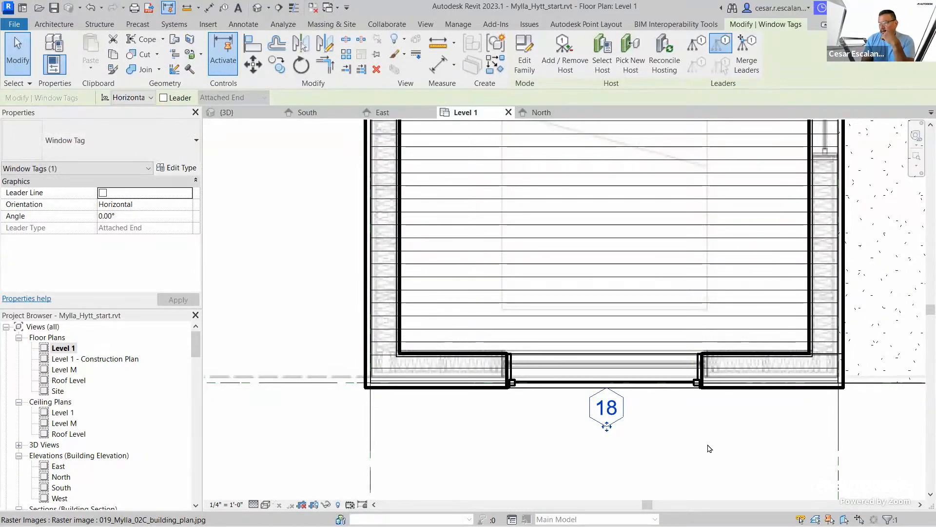
pyautogui.scroll(-3, 485, 465)
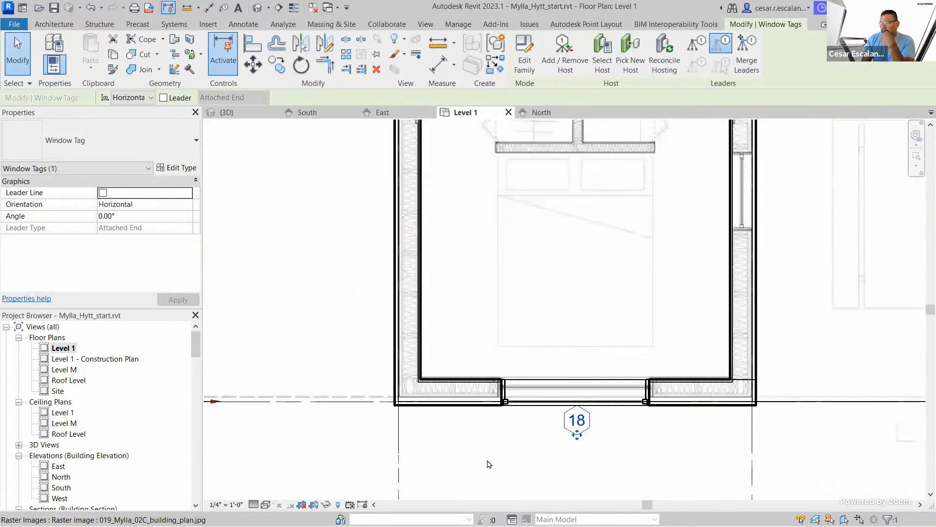
pyautogui.scroll(3, 670, 452)
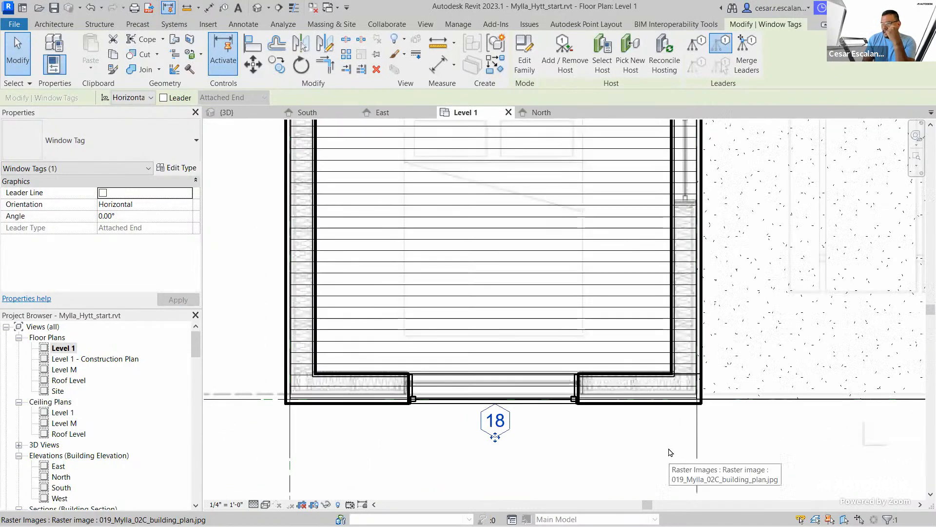
pyautogui.click(551, 443)
# - Place a Fixed 60" x 60" window in the exterior wall on grid 4, centred between grids B and C over the plan image's opening
pyautogui.scroll(-3, 552, 443)
pyautogui.moveTo(736, 293); pyautogui.dragTo(755, 318, button='middle')
pyautogui.scroll(-3, 702, 412)
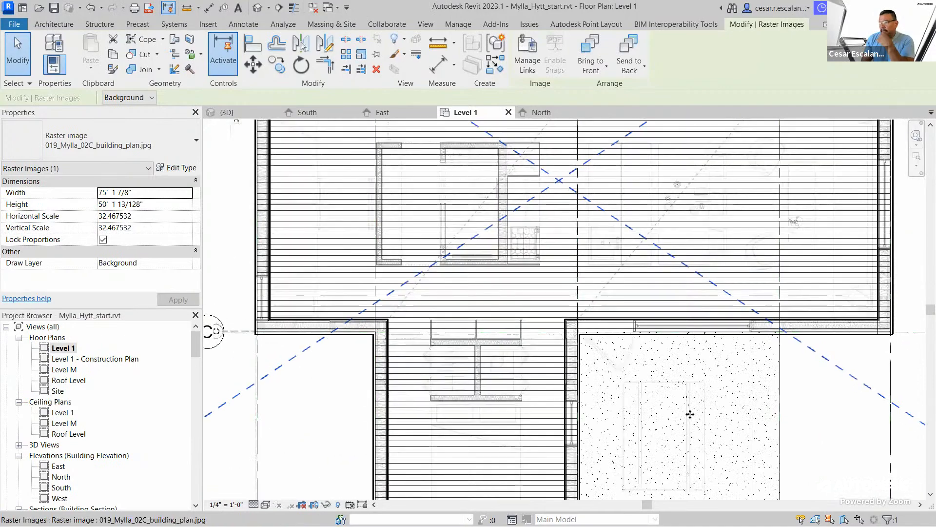
pyautogui.moveTo(726, 359); pyautogui.dragTo(683, 356, button='middle')
pyautogui.scroll(-3, 90, 436)
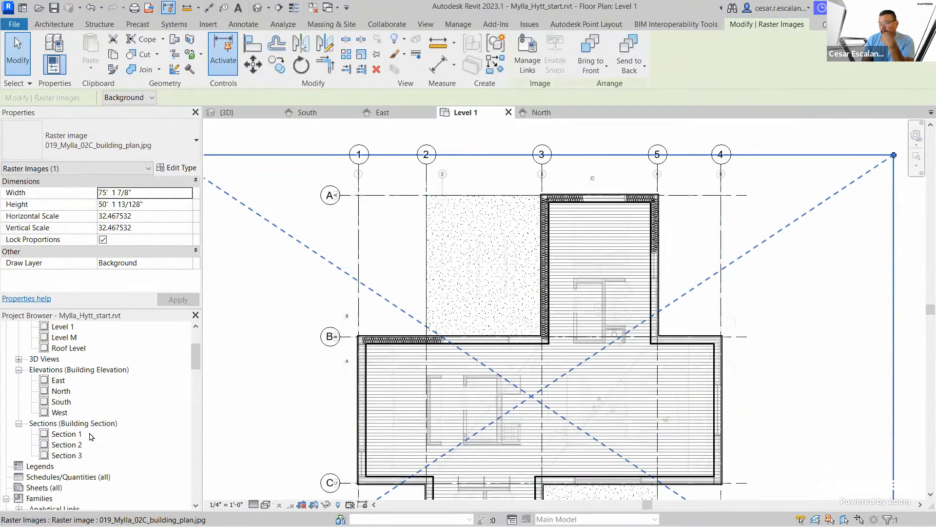
pyautogui.press('Escape')
pyautogui.moveTo(195, 359); pyautogui.dragTo(198, 495)
pyautogui.press('Escape')
pyautogui.click(71, 455)
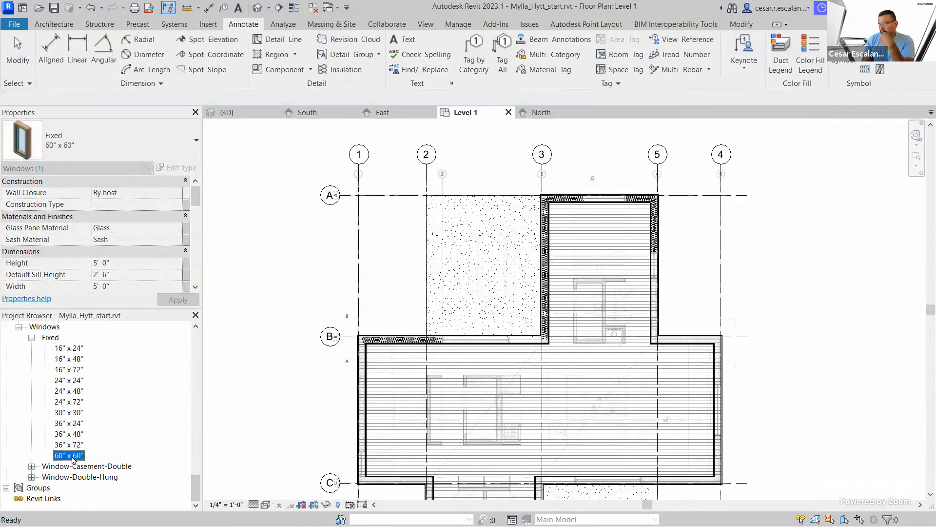
pyautogui.press('w')
pyautogui.press('n')
pyautogui.scroll(3, 756, 423)
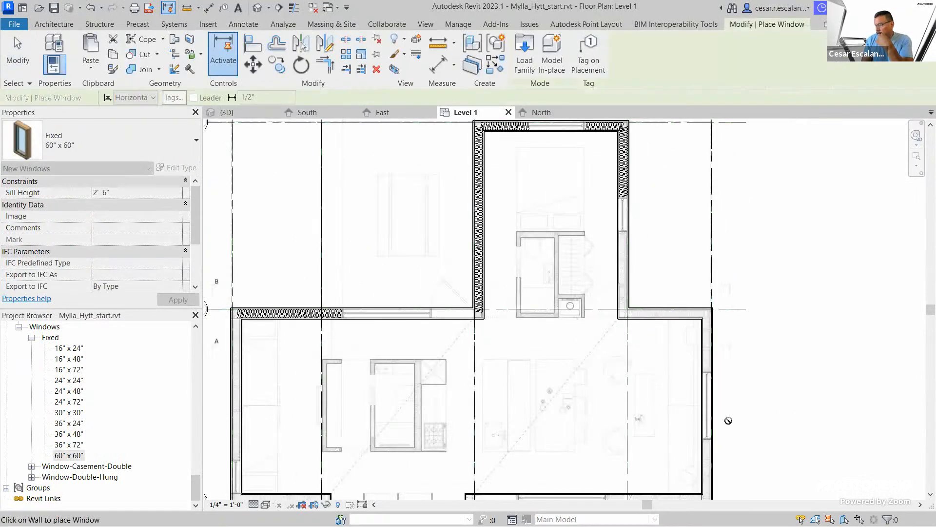
pyautogui.scroll(3, 708, 402)
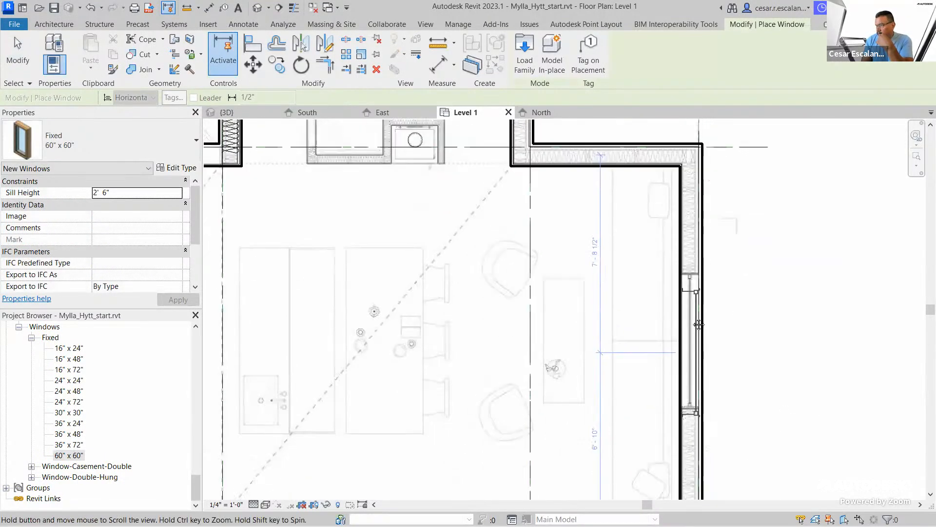
pyautogui.moveTo(697, 354); pyautogui.dragTo(688, 306, button='middle')
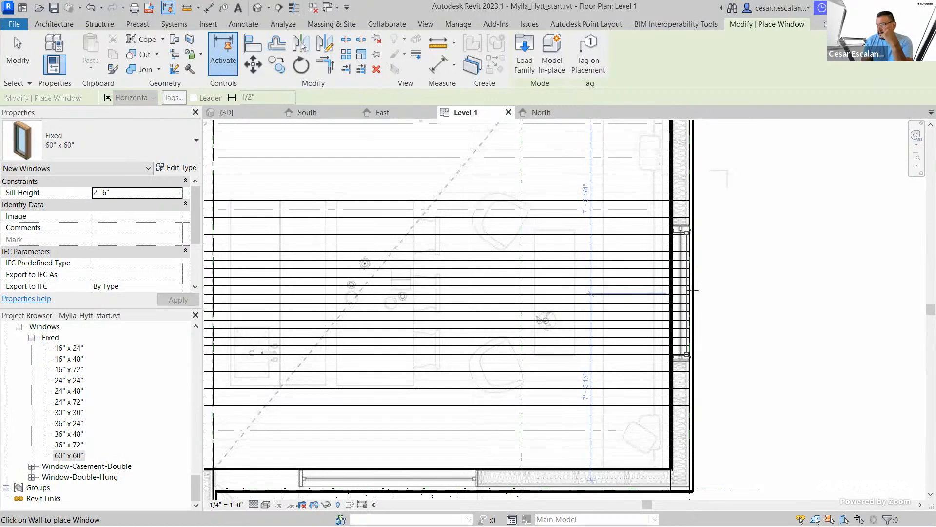
pyautogui.click(722, 313)
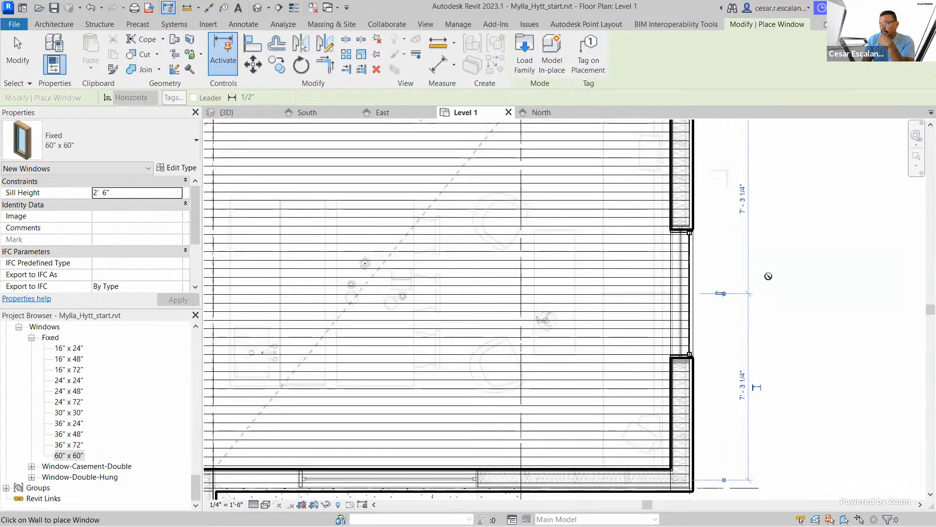
# - Place another Fixed 60" x 60" window in the wall on grid A, centred between grids 3 and 5, and finish placing windows of this type
pyautogui.moveTo(752, 280); pyautogui.dragTo(774, 440, button='middle')
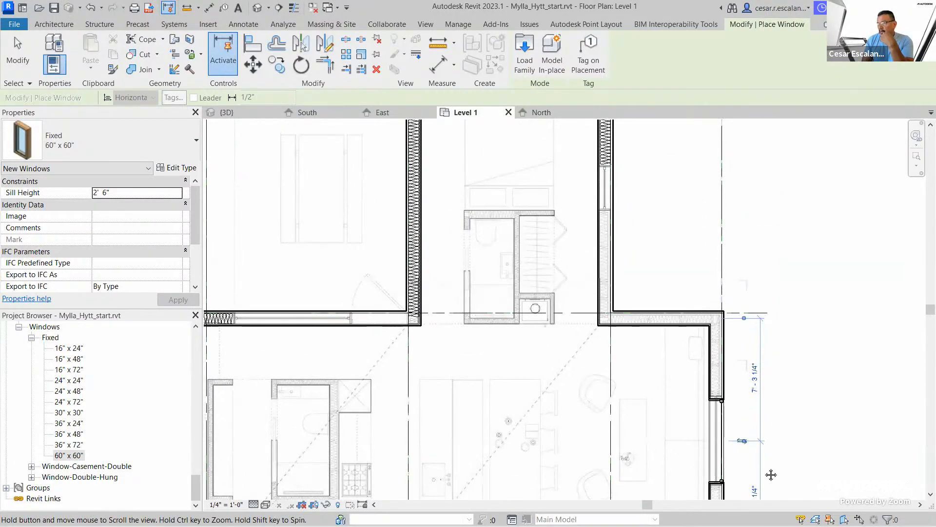
pyautogui.moveTo(771, 474); pyautogui.dragTo(769, 506, button='middle')
pyautogui.scroll(-3, 763, 441)
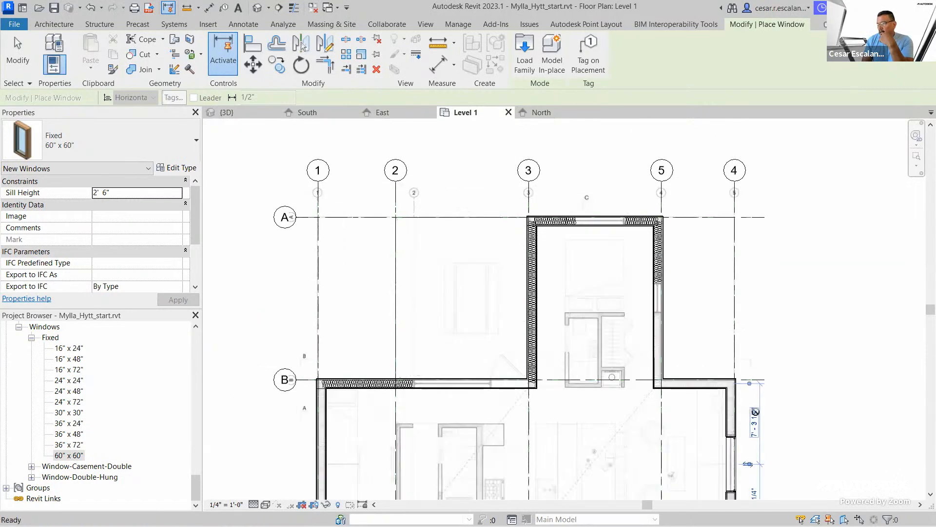
pyautogui.scroll(5, 595, 221)
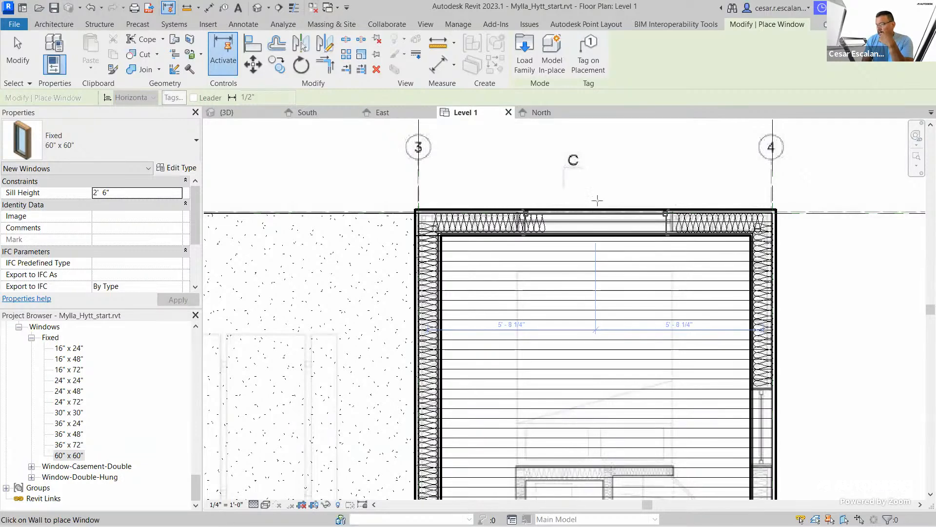
pyautogui.click(602, 217)
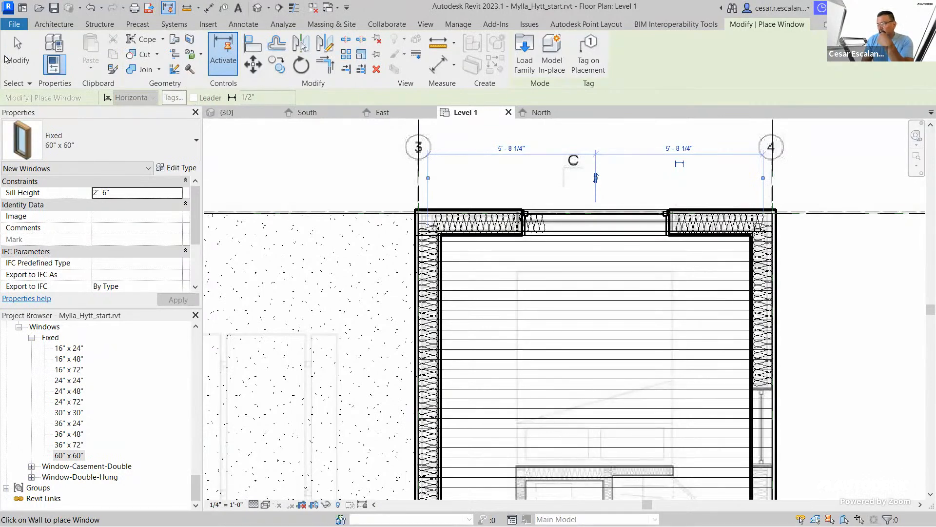
pyautogui.scroll(-5, 456, 229)
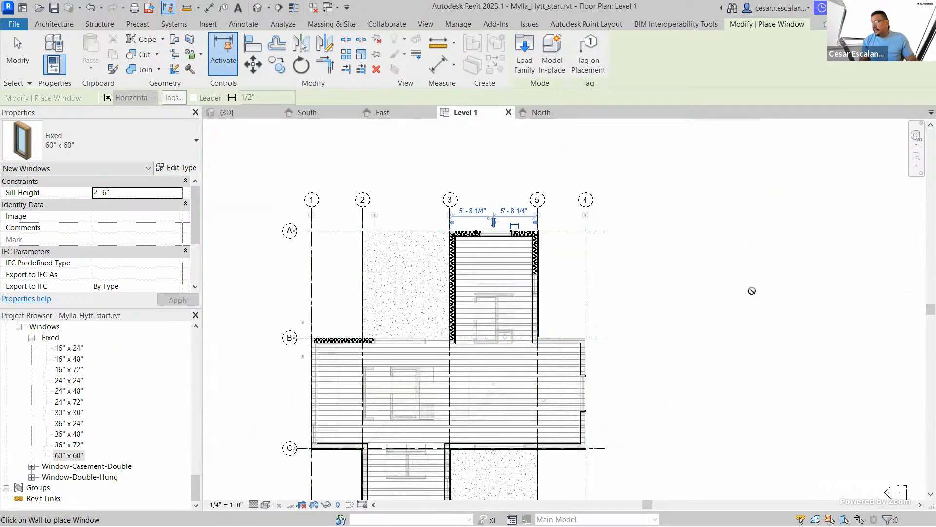
pyautogui.press('Escape')
# - Examine the exterior walls on the Level 1 plan against the building plan image to find the remaining window openings
pyautogui.scroll(1, 637, 320)
pyautogui.moveTo(637, 320)
pyautogui.mouseDown(button='middle')
pyautogui.moveTo(731, 265)
pyautogui.moveTo(729, 136)
pyautogui.mouseUp(button='middle')
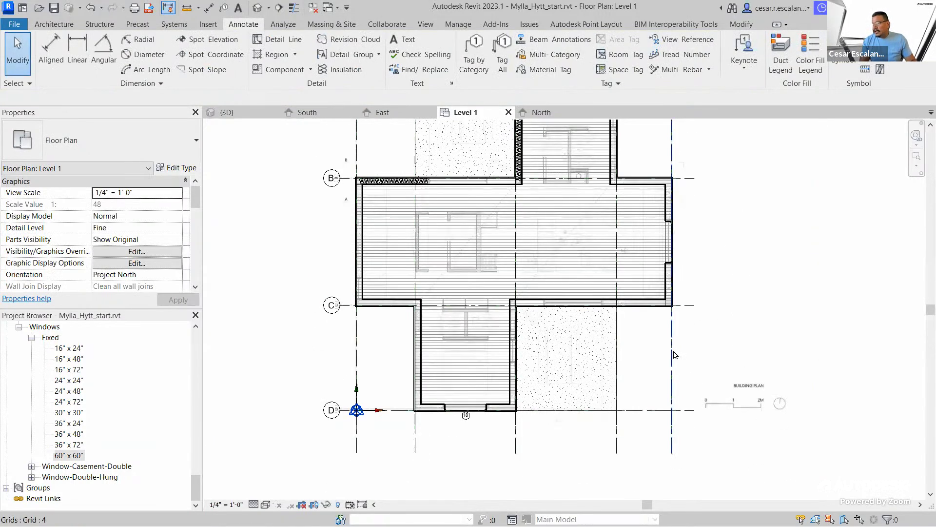
pyautogui.scroll(1, 673, 353)
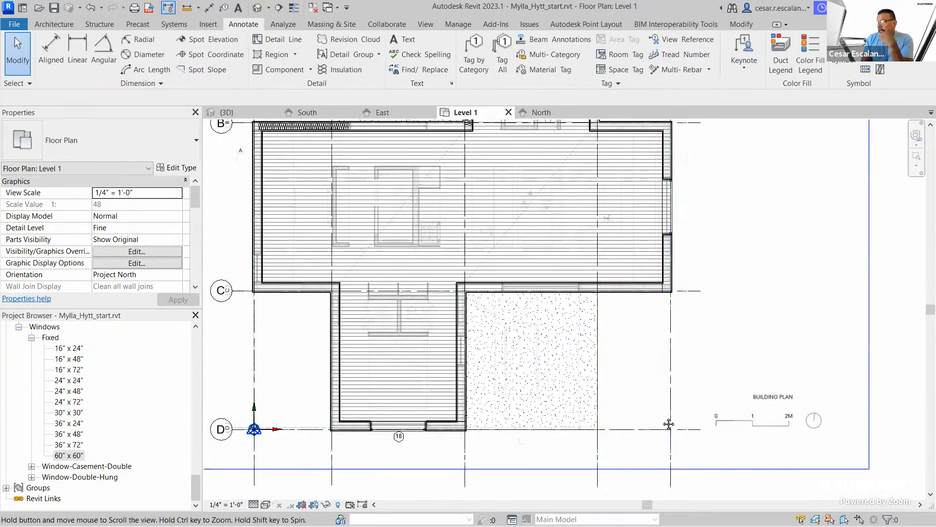
pyautogui.scroll(1, 621, 345)
pyautogui.scroll(1, 614, 177)
pyautogui.scroll(3, 617, 179)
pyautogui.moveTo(617, 179); pyautogui.dragTo(627, 360, button='middle')
pyautogui.scroll(4, 606, 301)
pyautogui.scroll(-5, 548, 323)
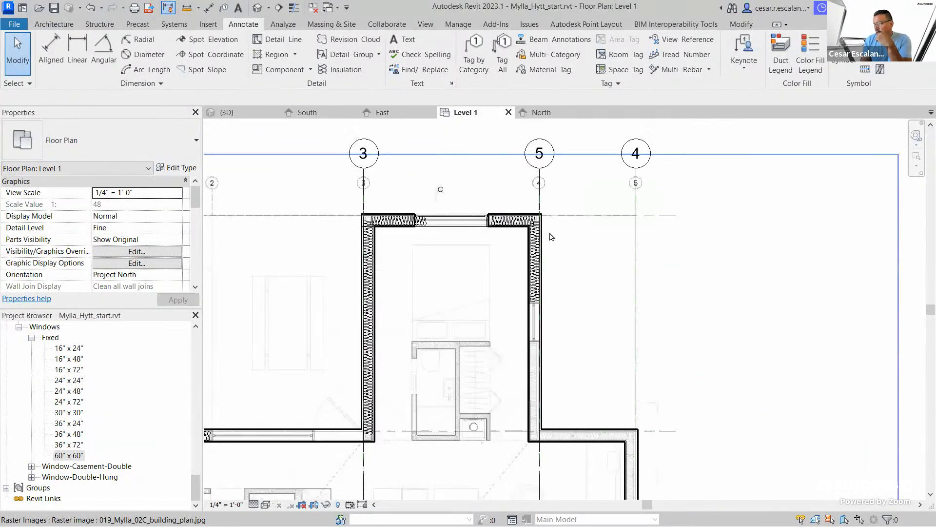
pyautogui.scroll(2, 713, 190)
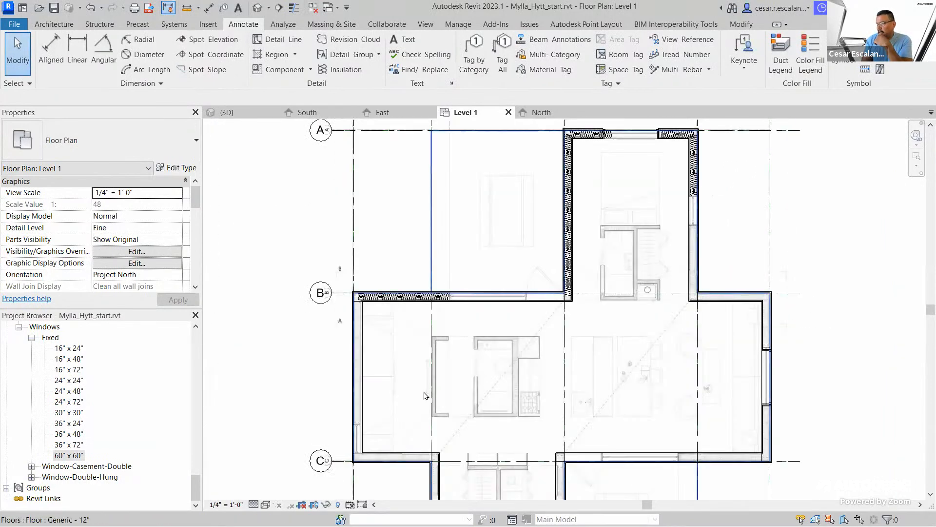
pyautogui.scroll(-1, 702, 205)
pyautogui.moveTo(613, 387); pyautogui.dragTo(613, 278, button='middle')
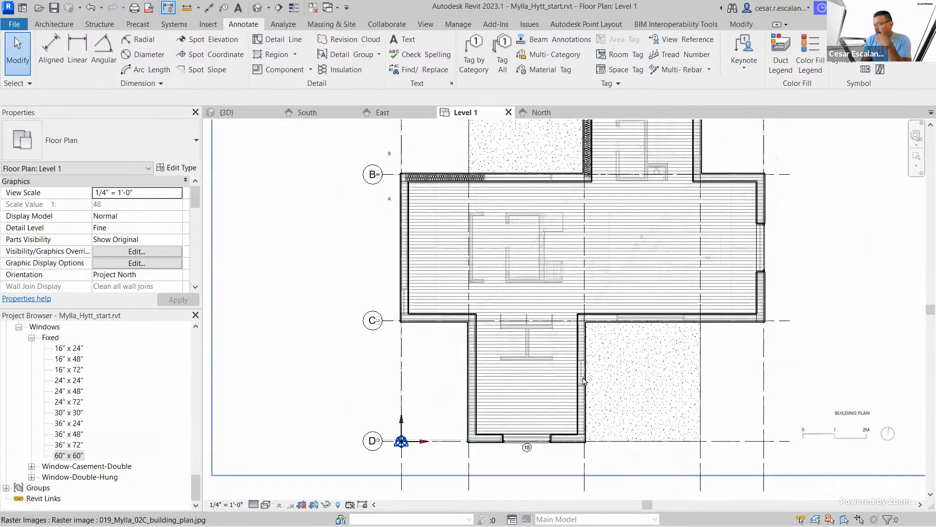
pyautogui.click(792, 265)
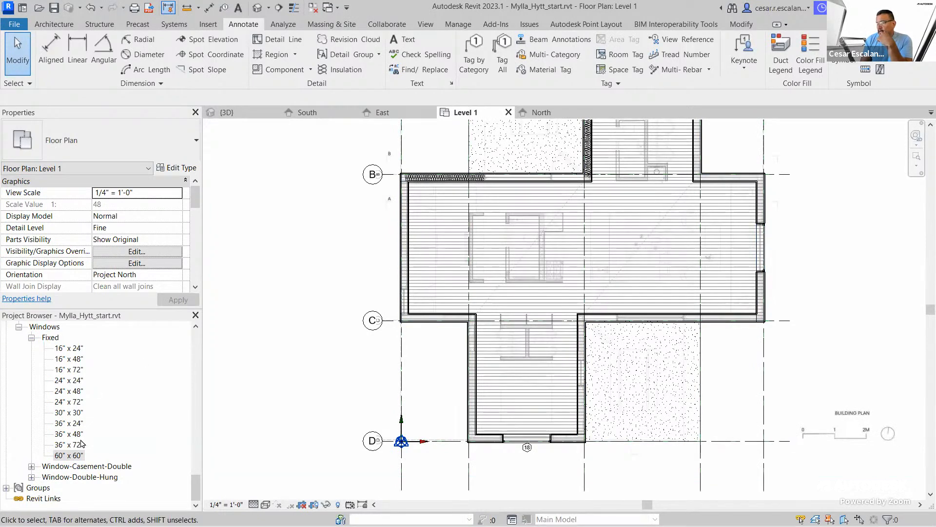
# - Place a Fixed 30" x 30" window in the grid 3 wall between grids C and D, about 5'-8" from the grid C wall
pyautogui.click(73, 413)
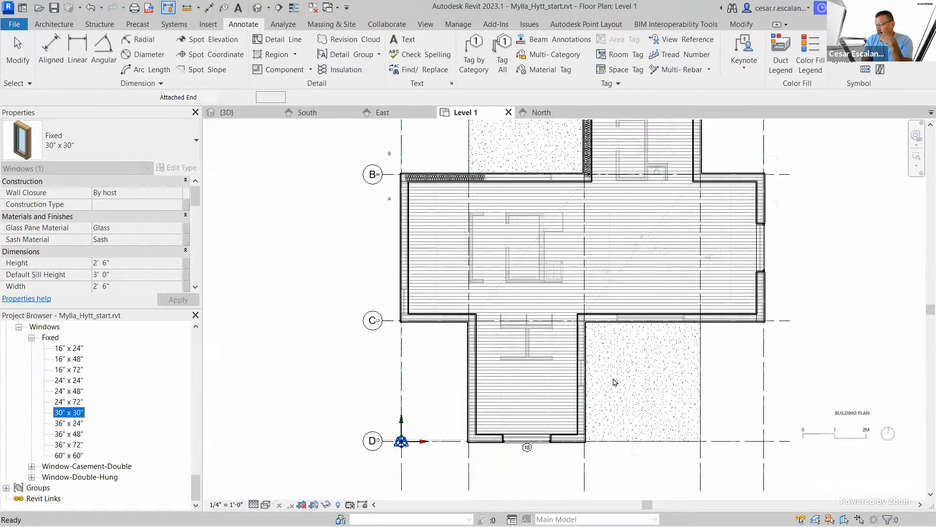
pyautogui.press('w')
pyautogui.press('n')
pyautogui.scroll(3, 589, 379)
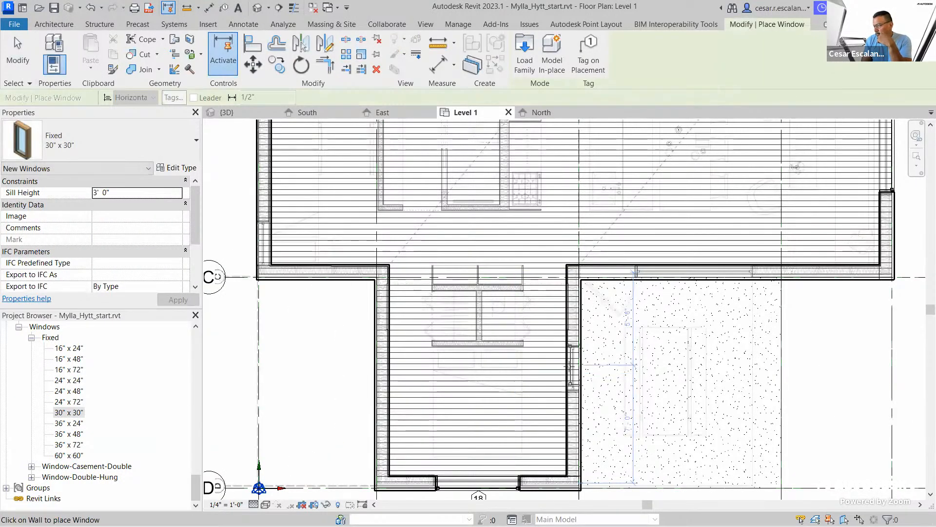
pyautogui.scroll(2, 571, 365)
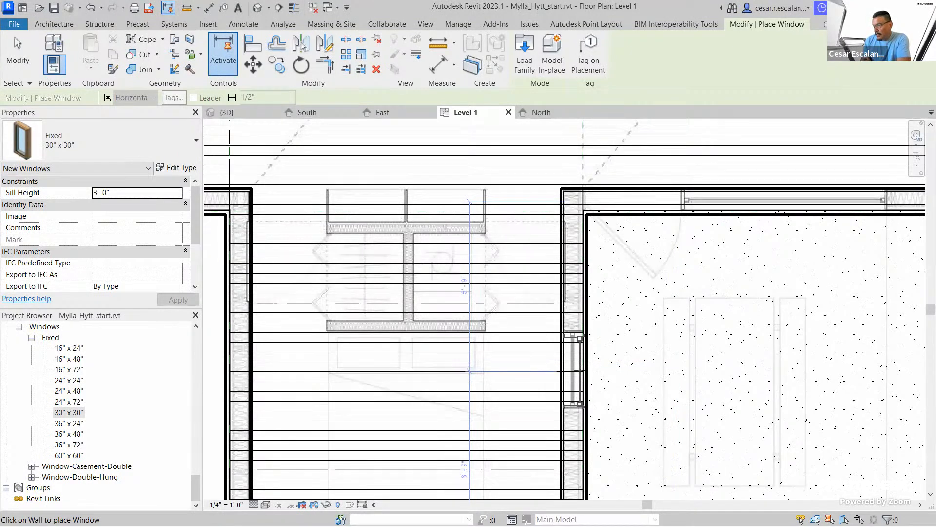
pyautogui.scroll(-2, 645, 327)
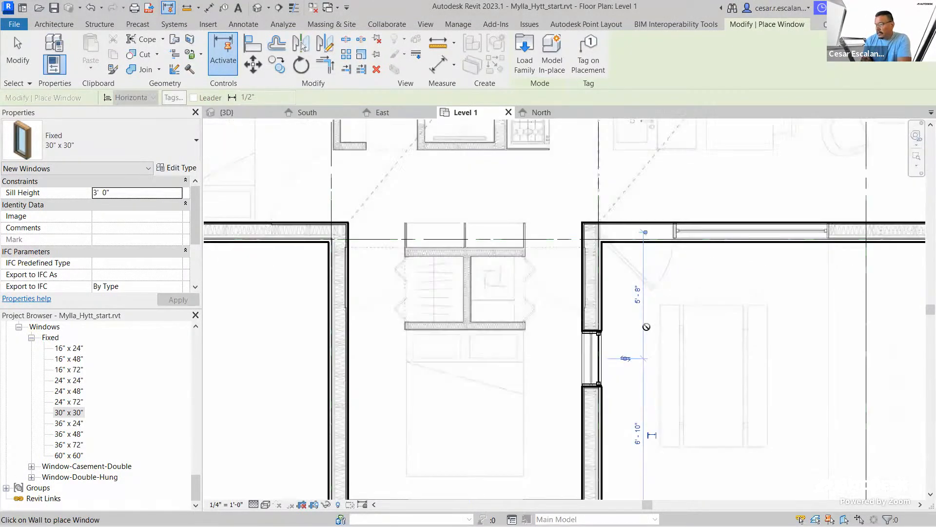
# - Place a Fixed 30" x 30" window in the grid 5 wall between grids A and B, aligned with the plan image's opening
pyautogui.moveTo(671, 303); pyautogui.dragTo(432, 438, button='middle')
pyautogui.moveTo(610, 374); pyautogui.dragTo(605, 518, button='middle')
pyautogui.scroll(4, 540, 288)
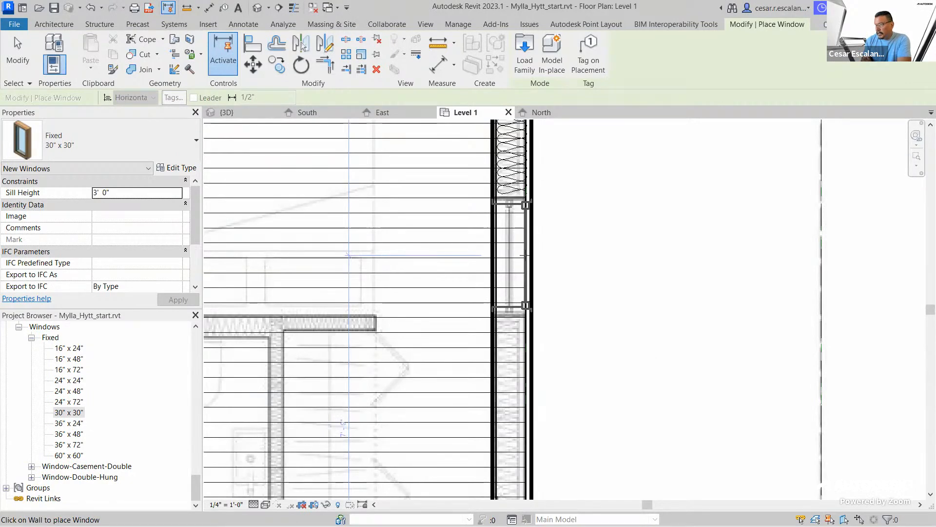
# - Place a Fixed 30" x 30" window in the grid 1 wall just above grid C and finish placing windows
pyautogui.scroll(-5, 605, 268)
pyautogui.scroll(-2, 575, 366)
pyautogui.scroll(4, 385, 432)
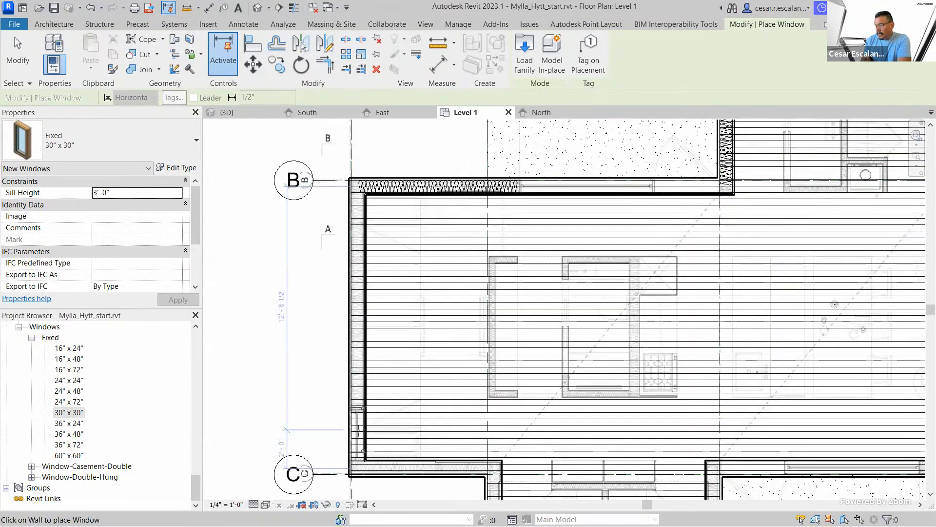
pyautogui.scroll(3, 358, 380)
pyautogui.moveTo(359, 380); pyautogui.dragTo(361, 375, button='middle')
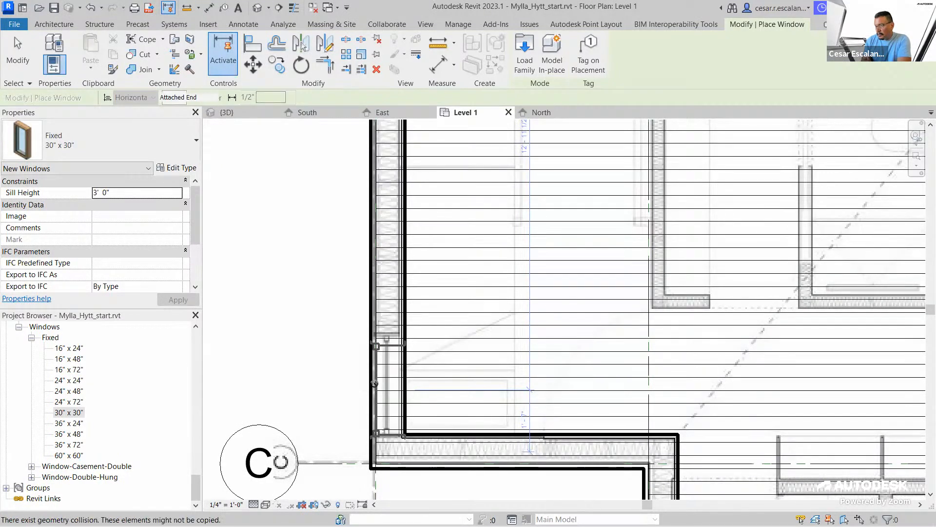
pyautogui.click(374, 383)
pyautogui.press('Escape')
pyautogui.press('Escape')
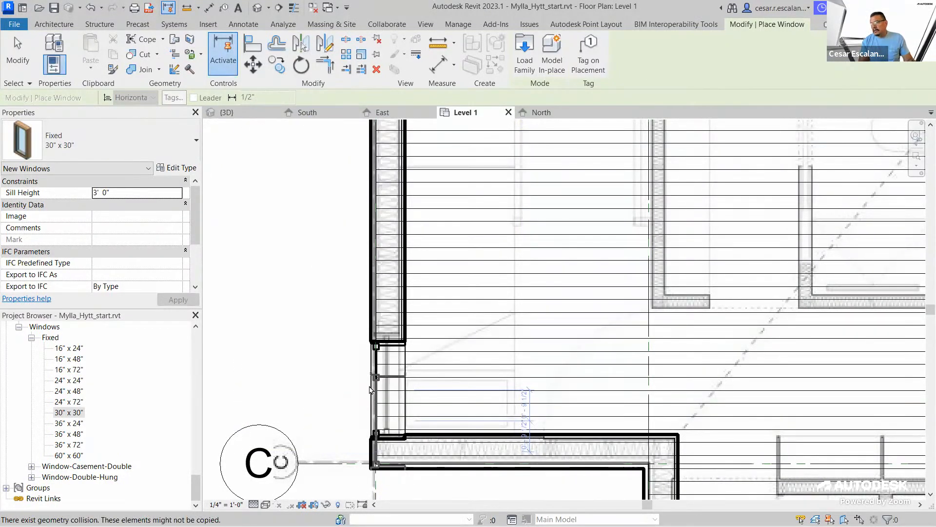
# - Examine the North and East building elevation images beside the plan for the window and door positions and their dimensioned heights
pyautogui.scroll(-3, 361, 363)
pyautogui.moveTo(537, 324); pyautogui.dragTo(423, 300, button='middle')
pyautogui.scroll(-2, 424, 300)
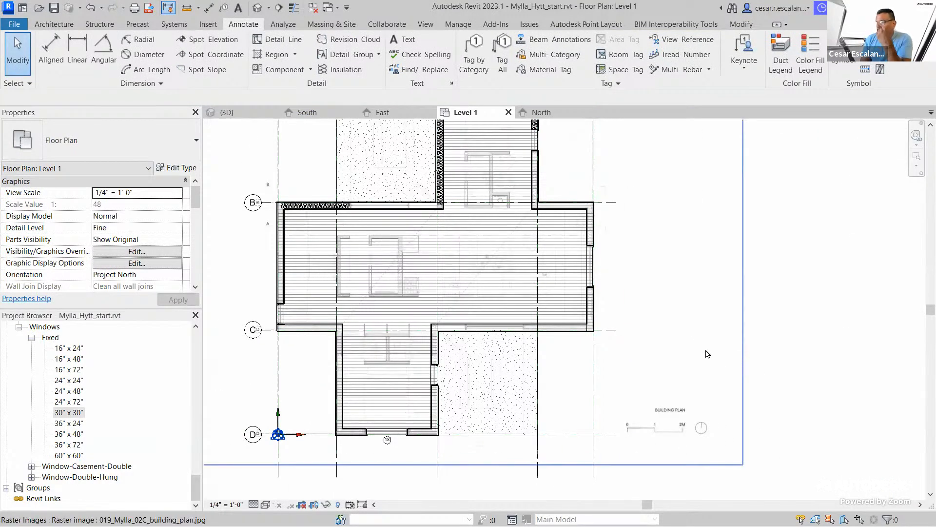
pyautogui.moveTo(689, 333); pyautogui.dragTo(684, 340, button='middle')
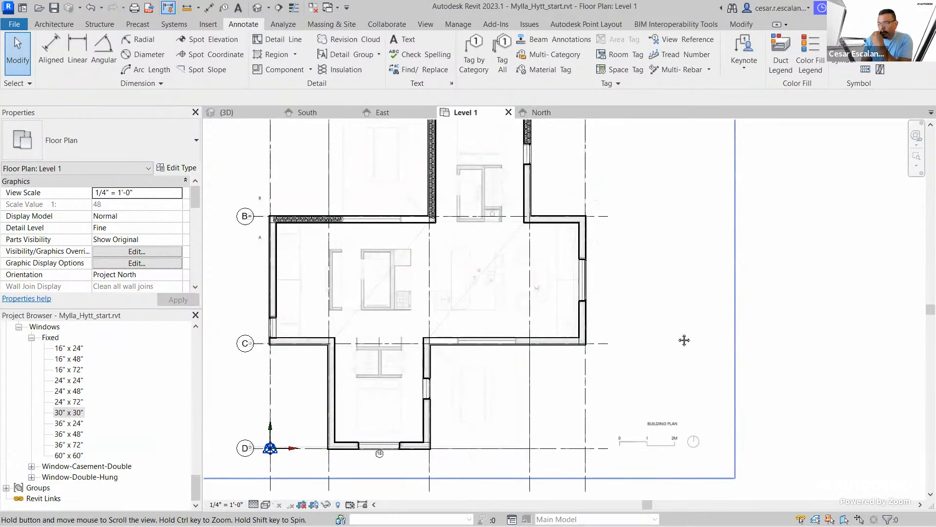
pyautogui.scroll(1, 684, 340)
pyautogui.scroll(-2, 683, 341)
pyautogui.scroll(1, 683, 341)
pyautogui.scroll(-3, 616, 361)
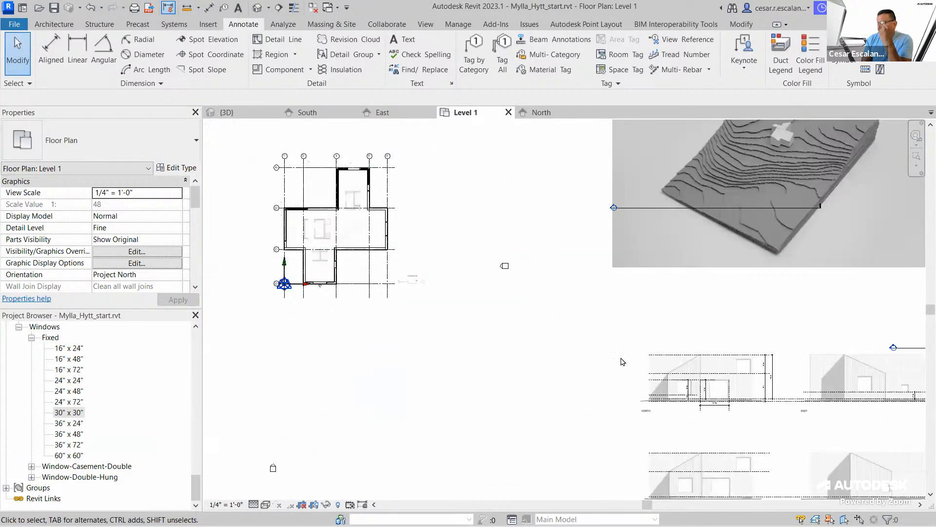
pyautogui.scroll(2, 616, 361)
pyautogui.scroll(2, 684, 370)
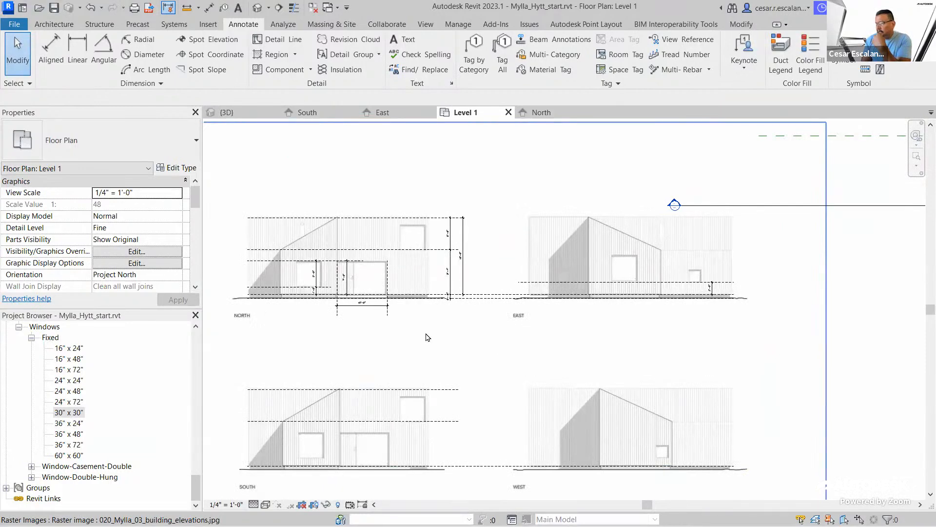
pyautogui.scroll(1, 427, 337)
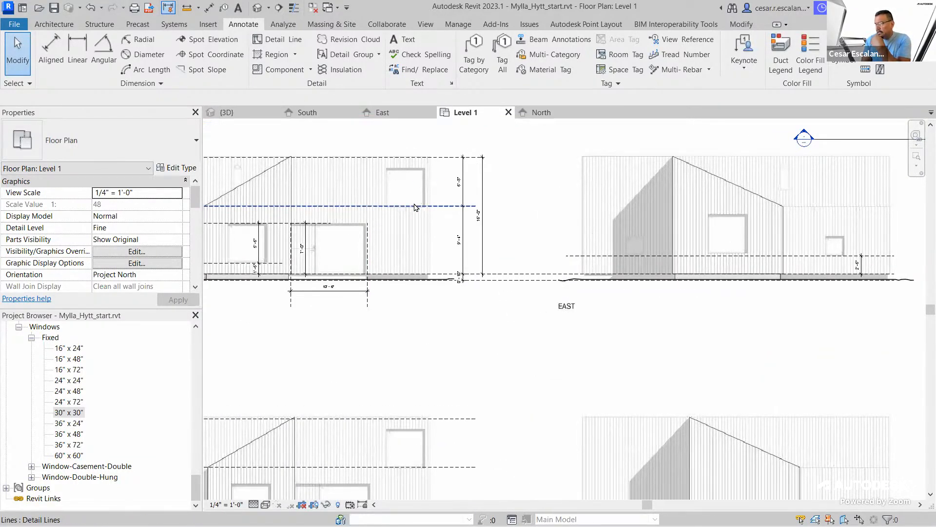
pyautogui.scroll(-3, 413, 198)
pyautogui.moveTo(521, 290)
pyautogui.mouseDown(button='middle')
pyautogui.moveTo(533, 310)
pyautogui.moveTo(309, 317)
pyautogui.moveTo(536, 325)
pyautogui.mouseUp(button='middle')
pyautogui.scroll(5, 393, 249)
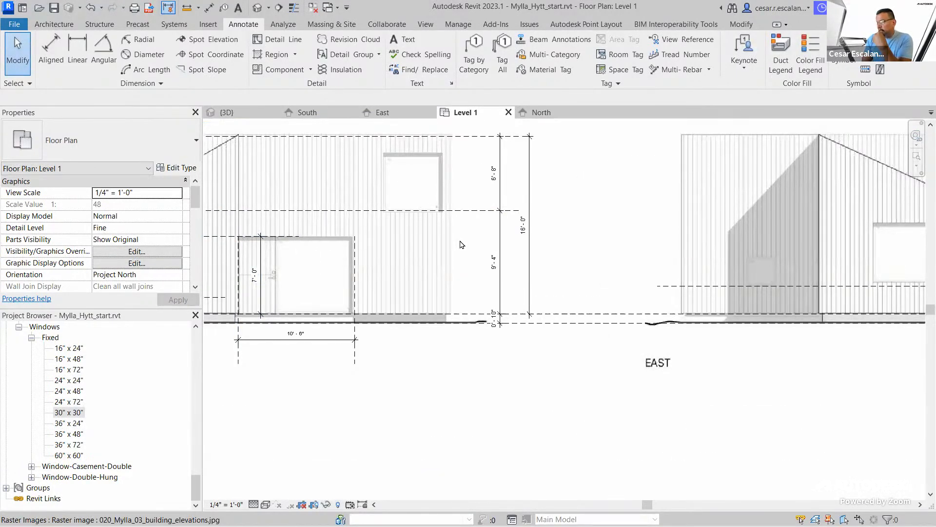
pyautogui.scroll(-5, 461, 245)
pyautogui.scroll(6, 487, 280)
pyautogui.scroll(-5, 558, 366)
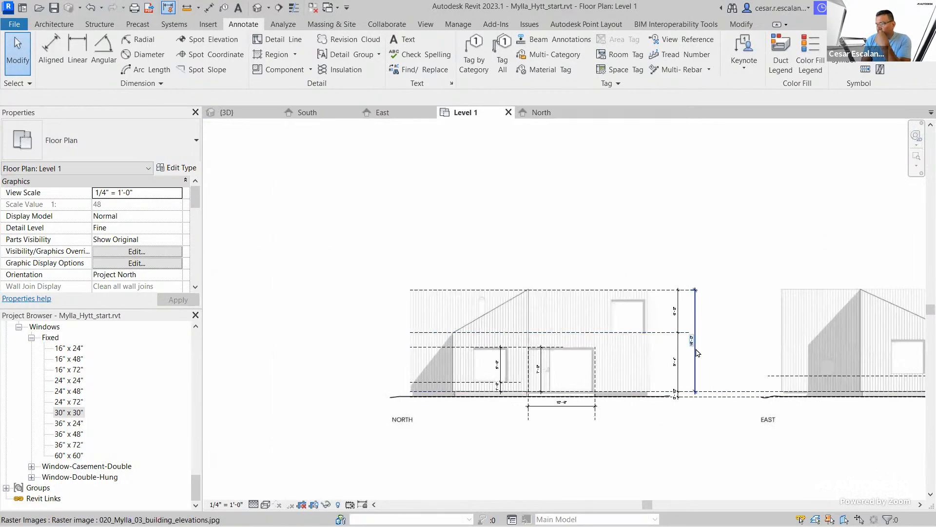
# - Delete the insulation batting line inside the grid B wall between grids 1 and 3
pyautogui.scroll(-4, 695, 354)
pyautogui.moveTo(397, 334); pyautogui.dragTo(517, 374, button='middle')
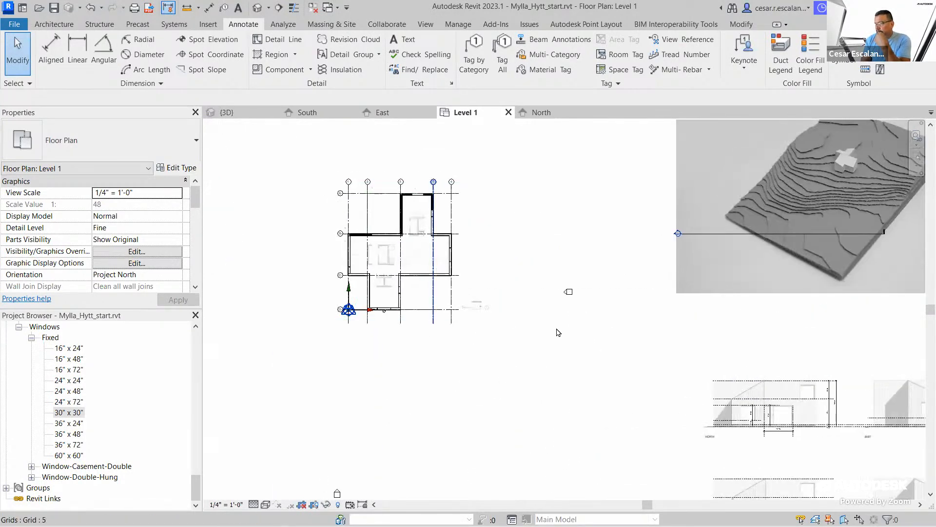
pyautogui.scroll(4, 511, 200)
pyautogui.moveTo(506, 205); pyautogui.dragTo(664, 379, button='middle')
pyautogui.scroll(4, 665, 378)
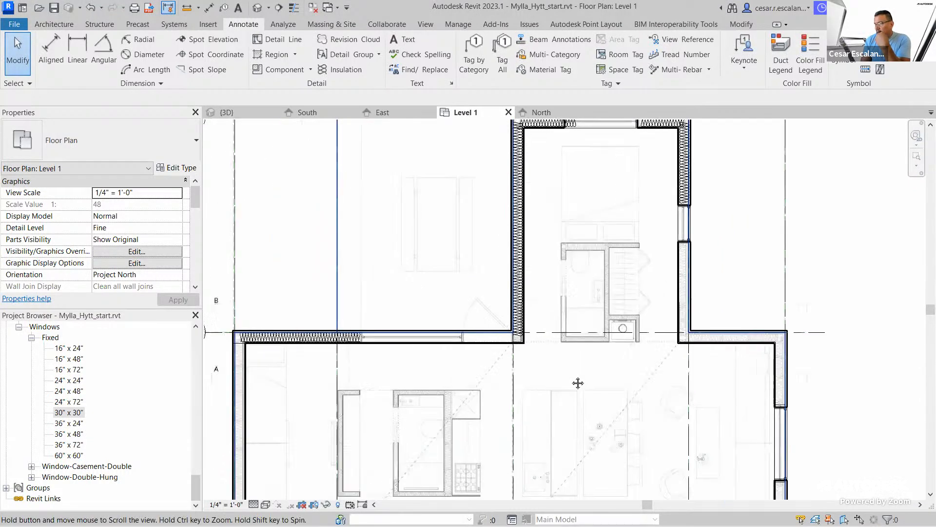
pyautogui.scroll(-3, 512, 382)
pyautogui.scroll(4, 476, 371)
pyautogui.scroll(2, 477, 340)
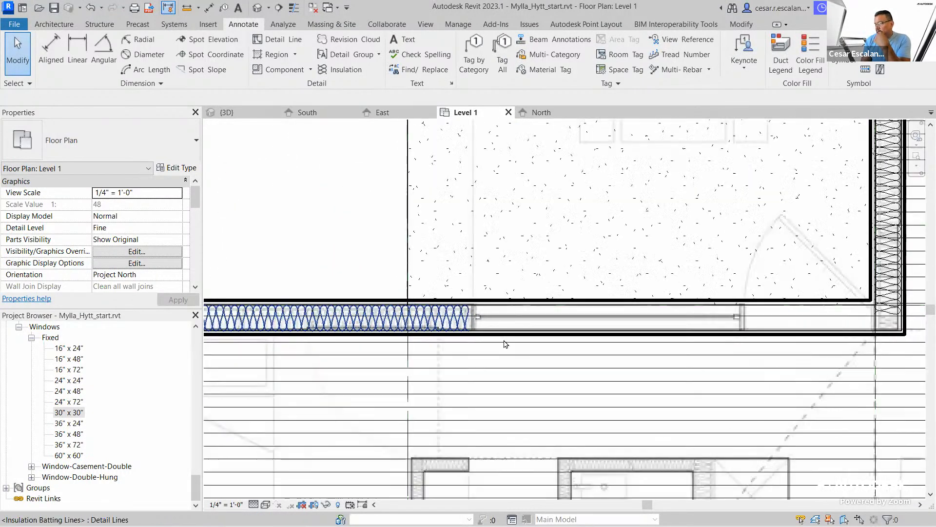
pyautogui.scroll(5, 350, 344)
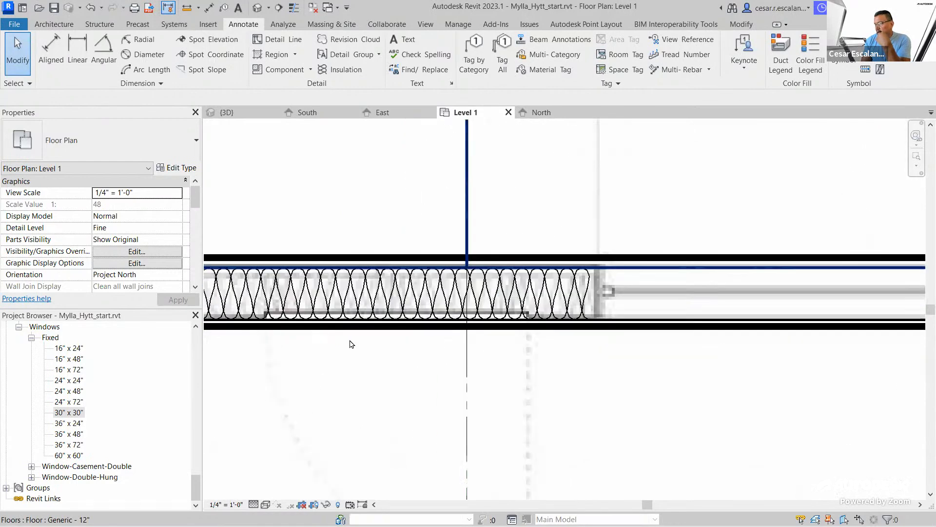
pyautogui.scroll(3, 476, 271)
pyautogui.scroll(-7, 467, 269)
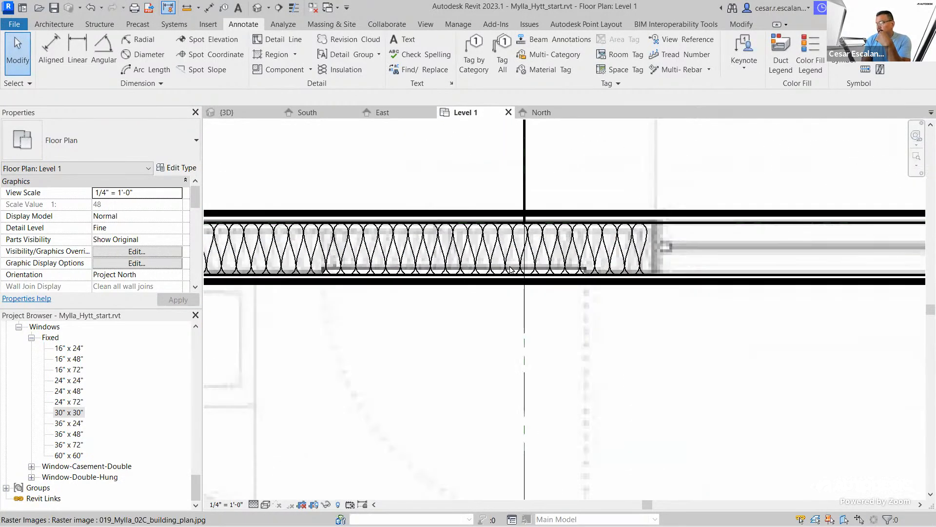
pyautogui.click(227, 282)
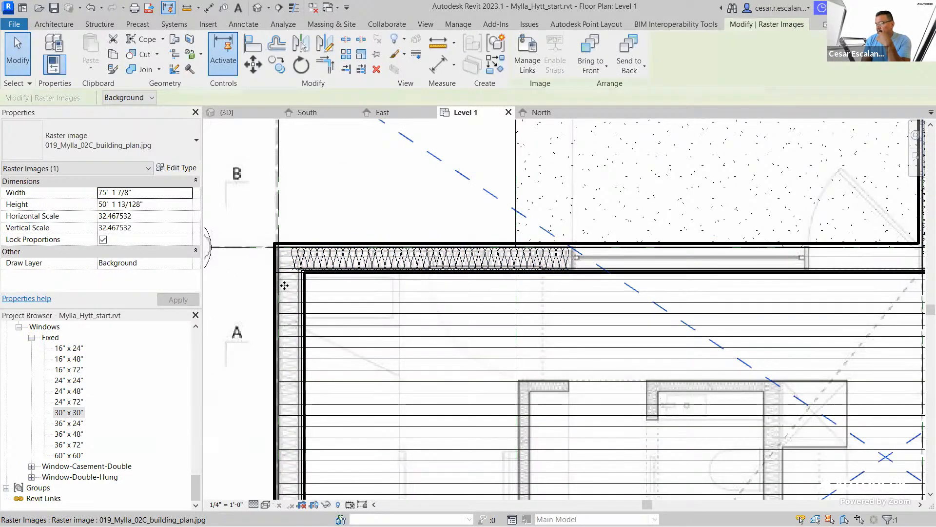
pyautogui.press('Escape')
pyautogui.click(396, 268)
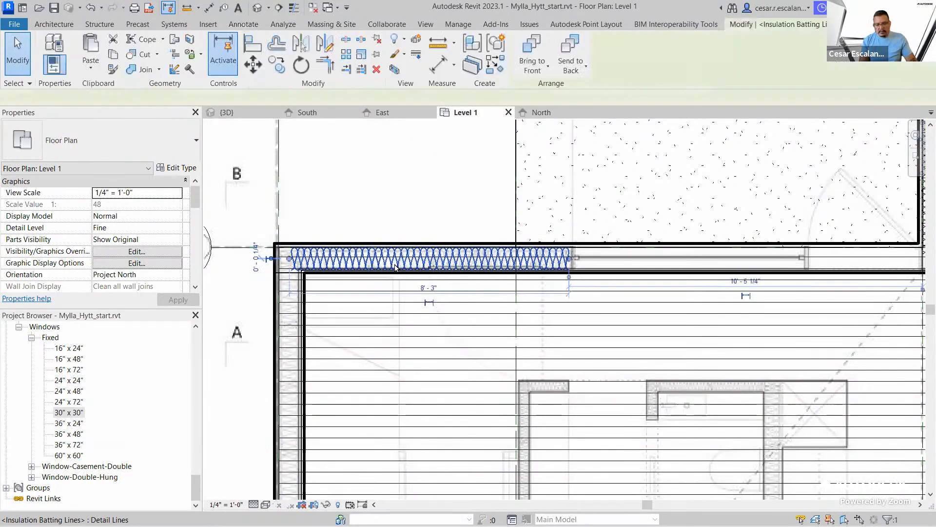
pyautogui.press('Delete')
# - Examine the plan image along the grid B wall between grids 1 and 3 for window and door openings
pyautogui.scroll(5, 472, 318)
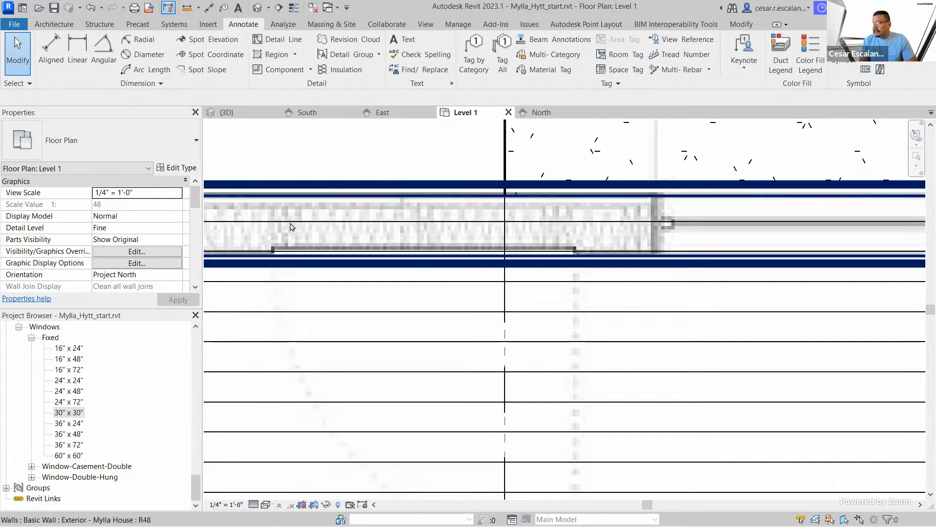
pyautogui.scroll(-5, 507, 263)
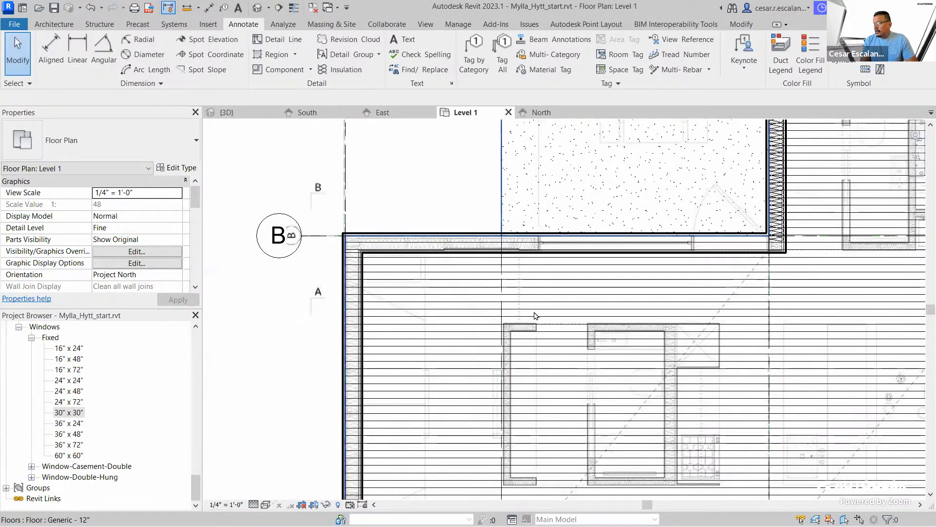
pyautogui.scroll(2, 535, 324)
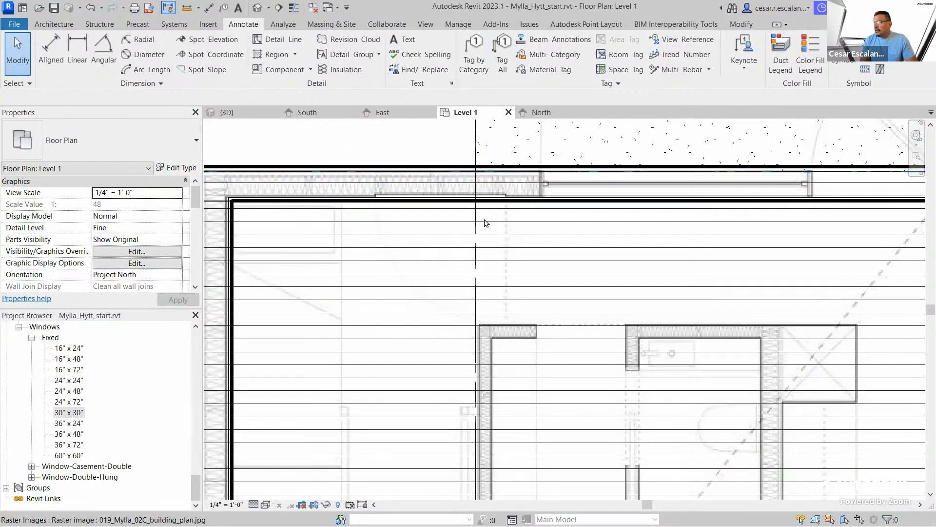
pyautogui.scroll(2, 485, 219)
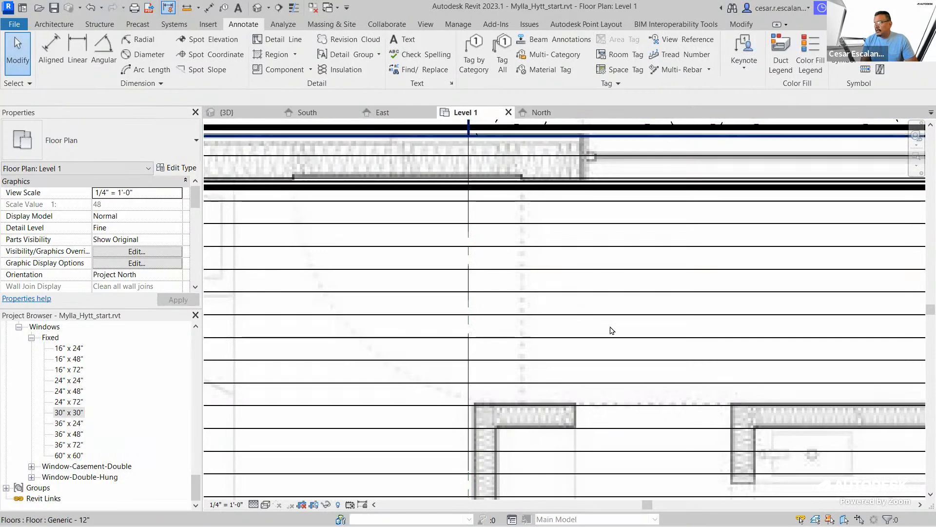
pyautogui.scroll(-3, 603, 327)
pyautogui.scroll(-2, 557, 306)
pyautogui.scroll(1, 493, 334)
pyautogui.scroll(-1, 512, 318)
pyautogui.scroll(3, 441, 300)
pyautogui.scroll(-2, 445, 301)
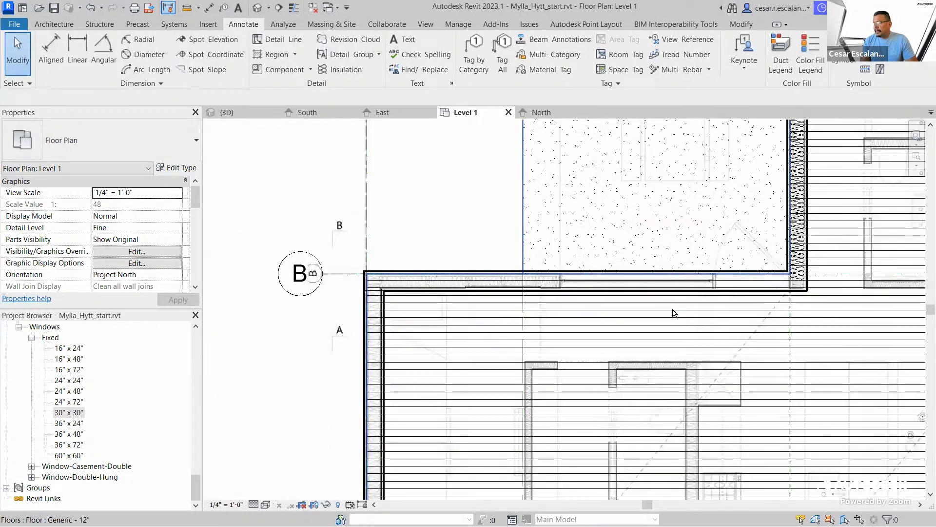
pyautogui.scroll(1, 635, 328)
pyautogui.scroll(-2, 619, 333)
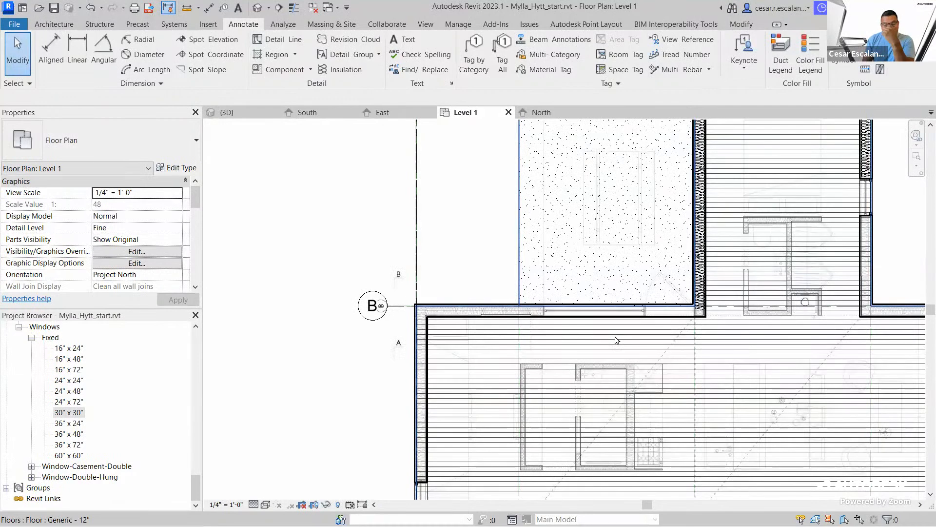
# - Measure the width of the upper window in the North building elevation image
pyautogui.scroll(-3, 613, 339)
pyautogui.moveTo(777, 356); pyautogui.dragTo(441, 255, button='middle')
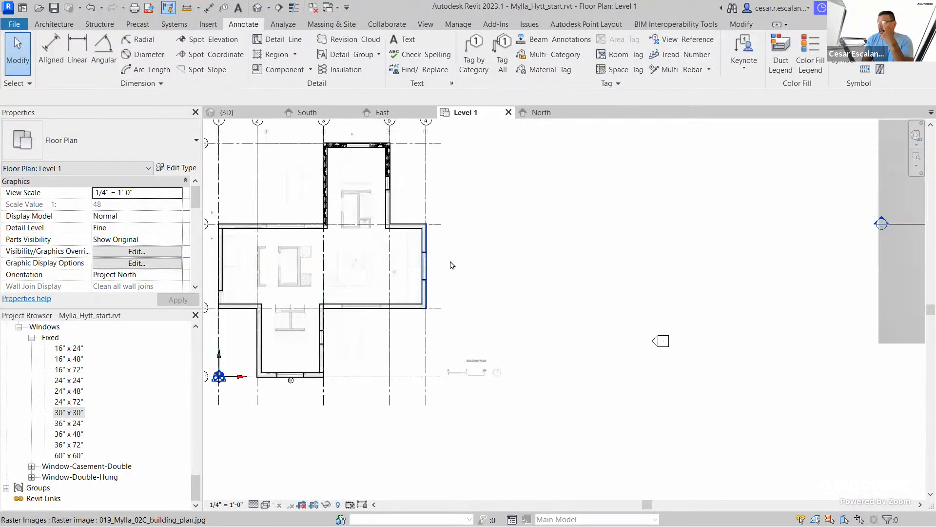
pyautogui.scroll(-1, 610, 307)
pyautogui.scroll(3, 610, 307)
pyautogui.scroll(5, 582, 383)
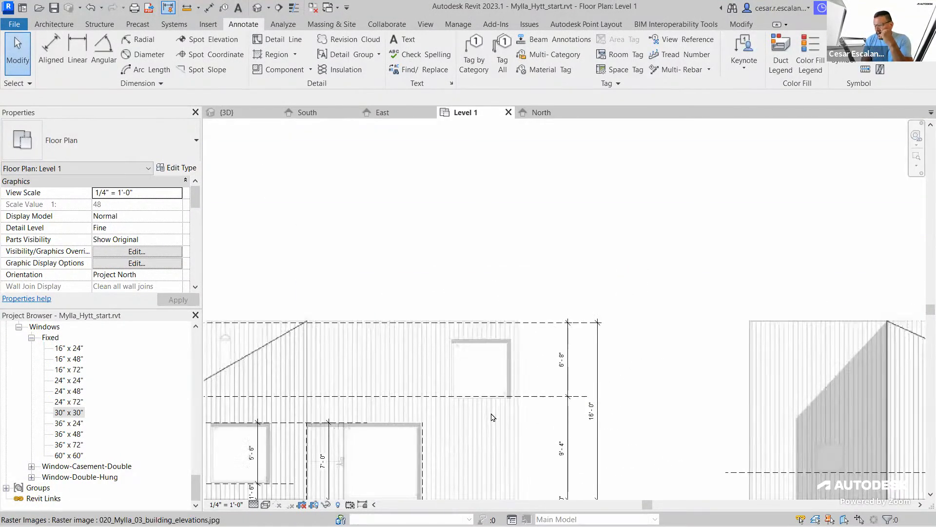
pyautogui.scroll(2, 491, 416)
pyautogui.click(188, 7)
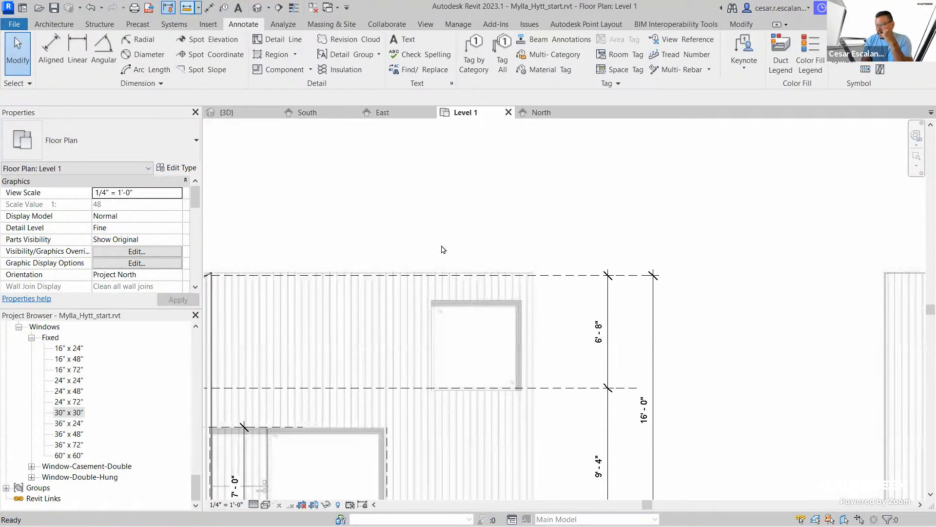
pyautogui.click(432, 301)
pyautogui.click(518, 302)
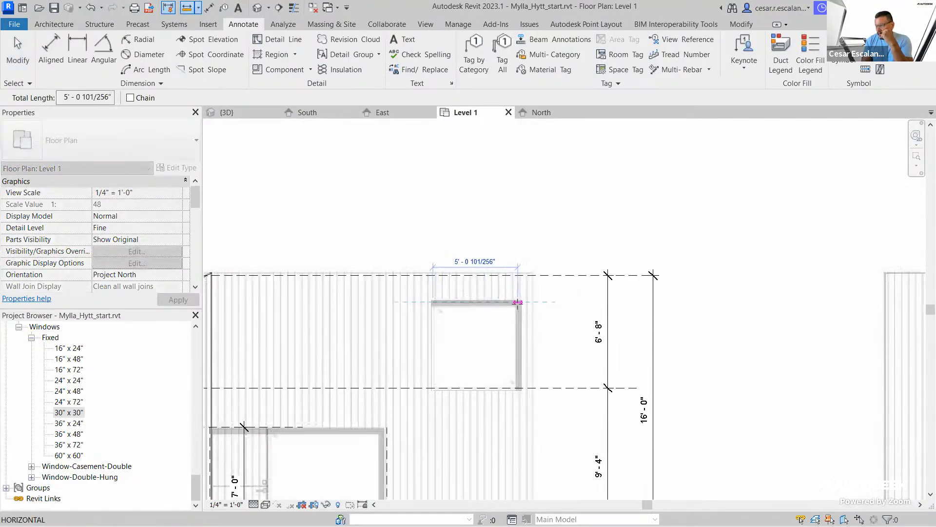
pyautogui.scroll(-4, 678, 293)
pyautogui.press('Escape')
pyautogui.press('Escape')
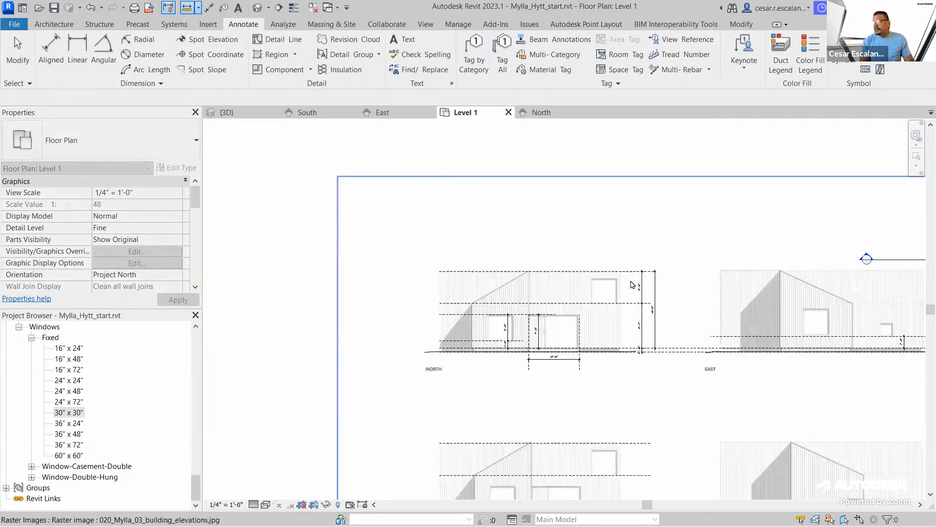
# - Place a Fixed 60" x 60" window in the grid B wall between grids 1 and 2, about 2'-10" from the grid 1 wall
pyautogui.scroll(-2, 800, 293)
pyautogui.moveTo(780, 273); pyautogui.dragTo(799, 293, button='middle')
pyautogui.scroll(-3, 799, 293)
pyautogui.scroll(6, 471, 304)
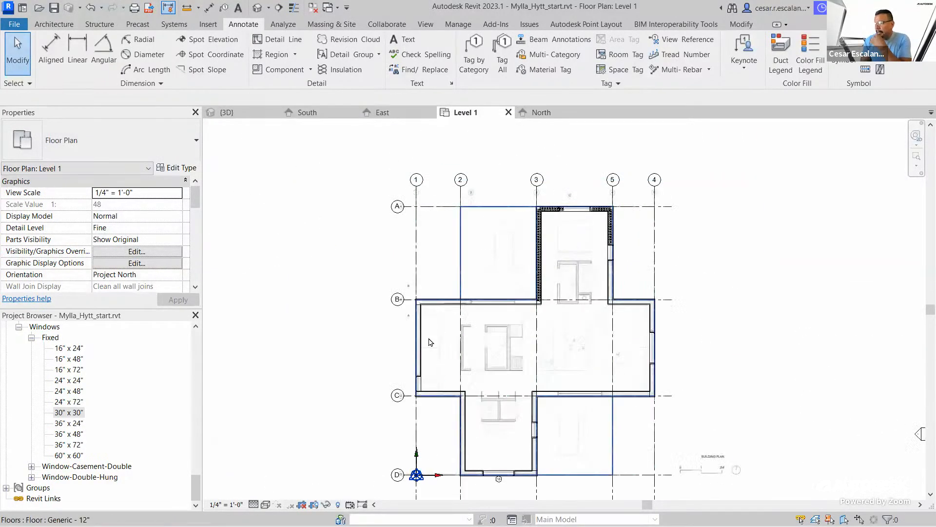
pyautogui.scroll(2, 471, 304)
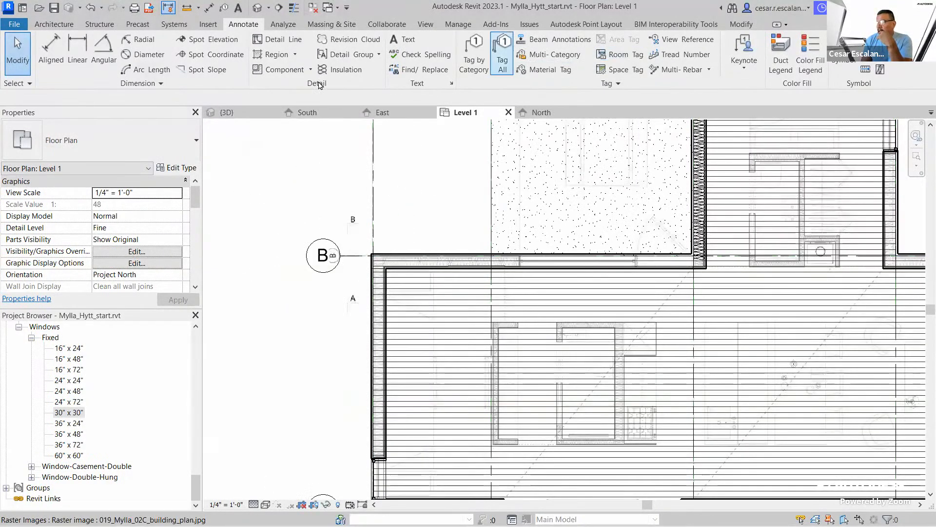
pyautogui.click(72, 455)
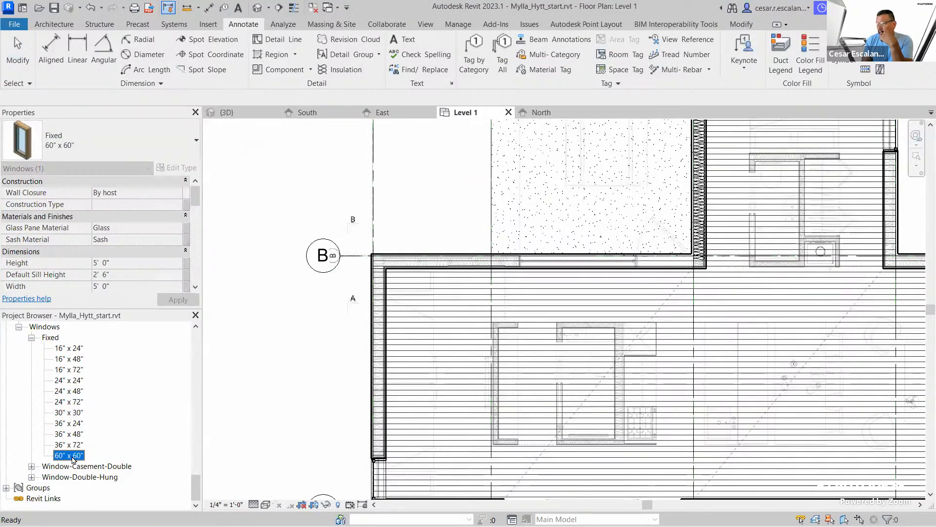
pyautogui.moveTo(419, 281); pyautogui.dragTo(414, 270)
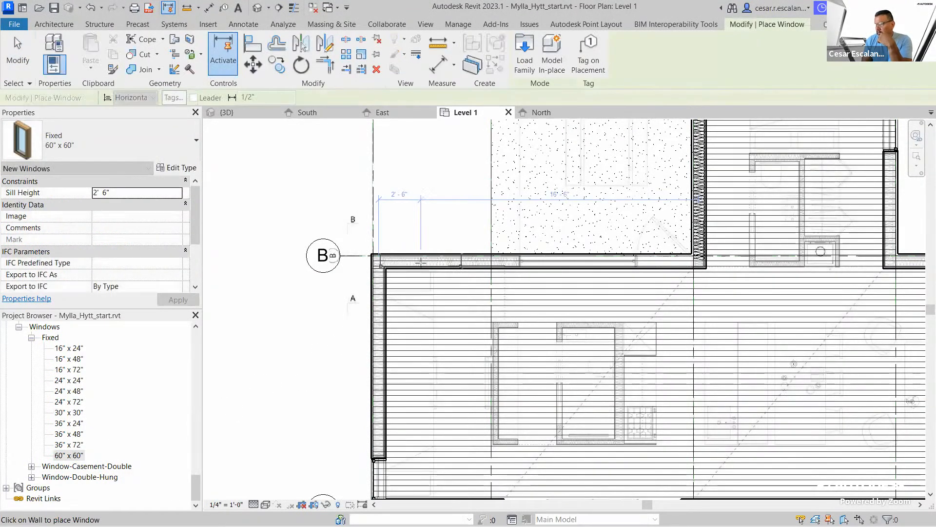
pyautogui.scroll(2, 467, 267)
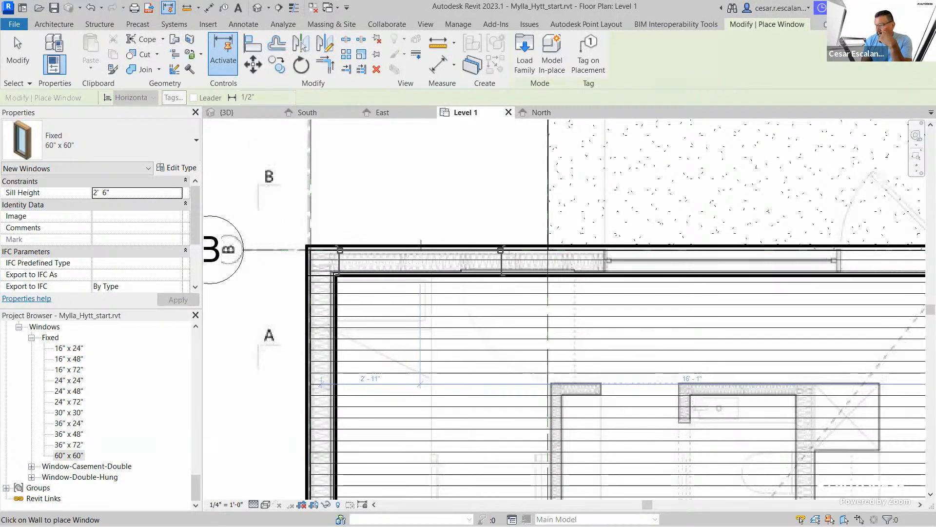
pyautogui.scroll(1, 420, 249)
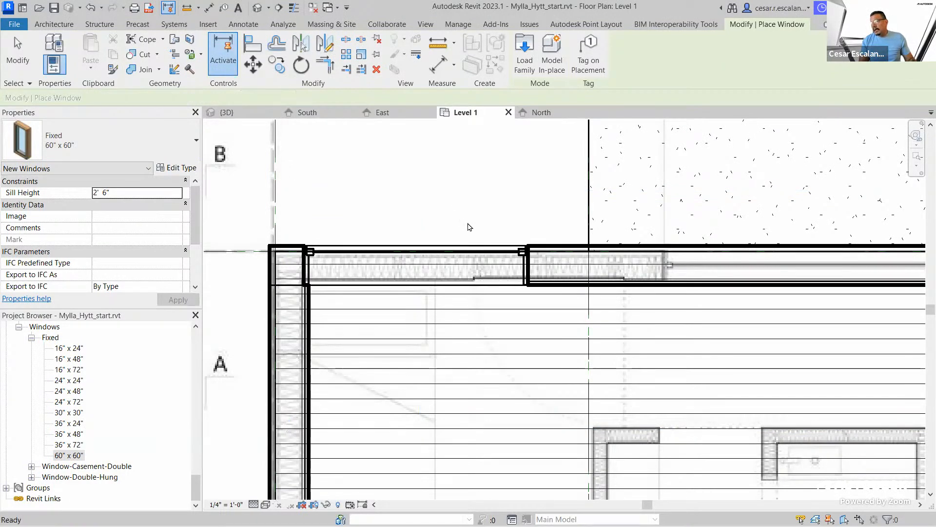
pyautogui.press('Escape')
# - Assign the new grid B window to Level M with a sill height of 0'-0" and apply the change
pyautogui.click(555, 267)
pyautogui.scroll(-3, 556, 268)
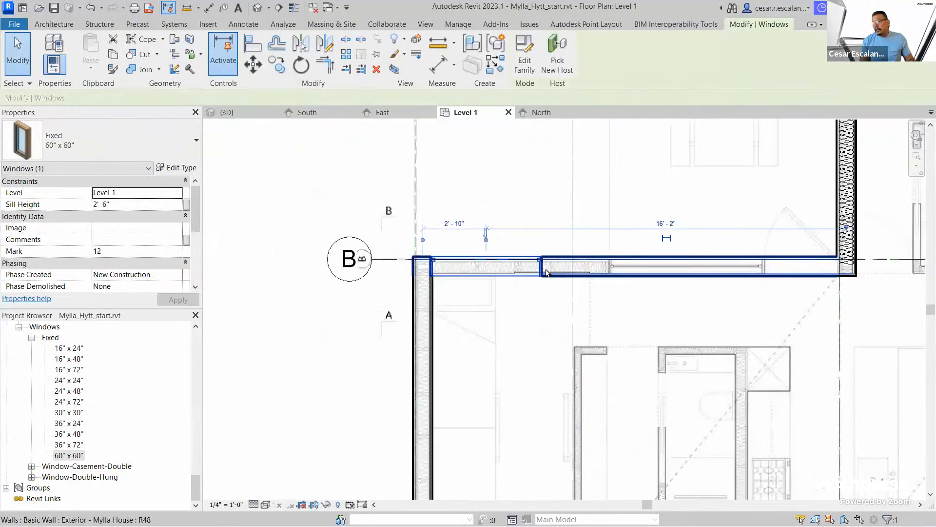
pyautogui.click(177, 194)
pyautogui.click(133, 219)
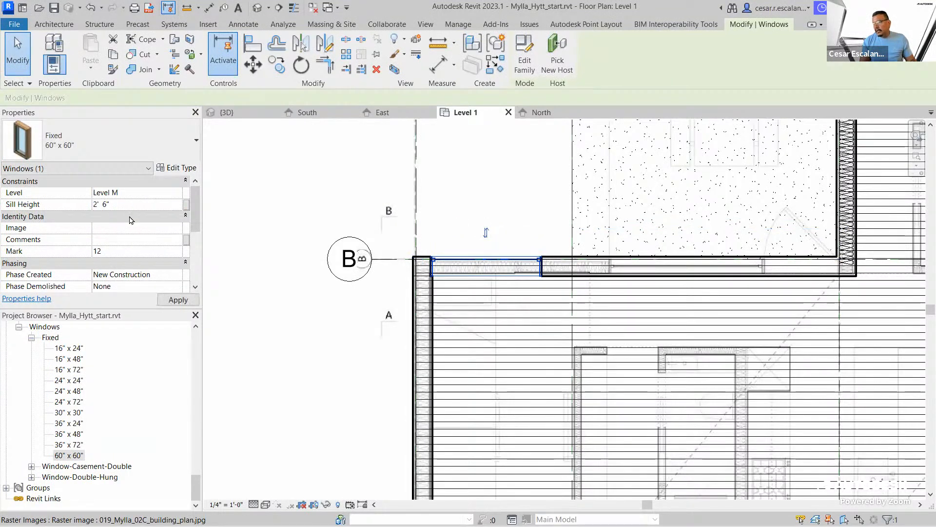
pyautogui.click(132, 204)
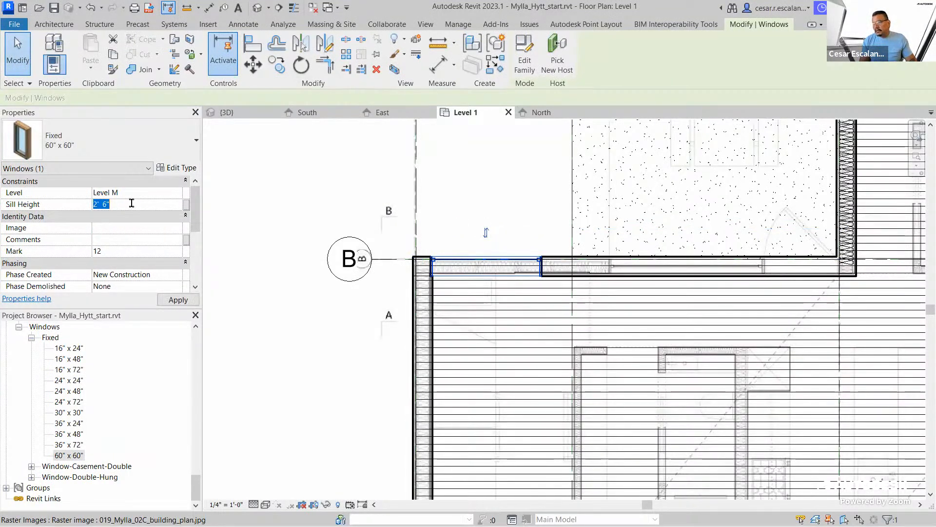
pyautogui.write('0')
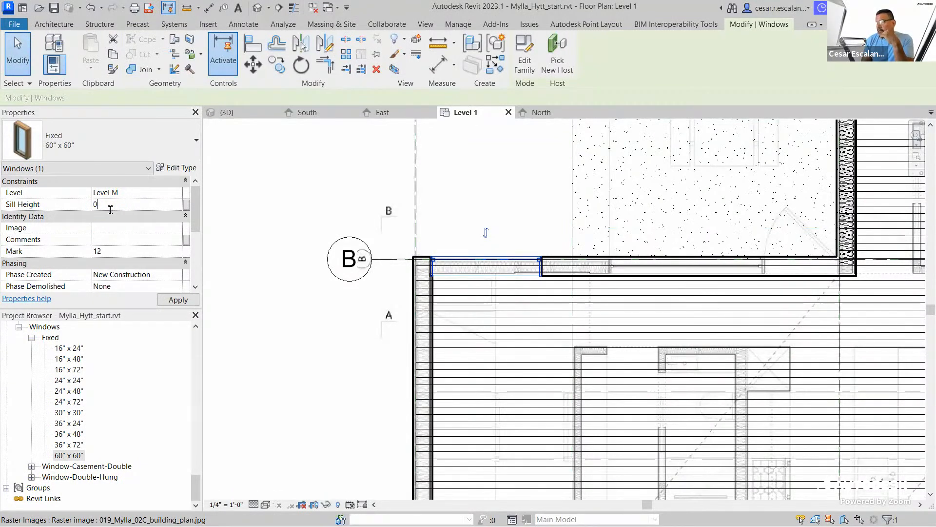
pyautogui.click(178, 300)
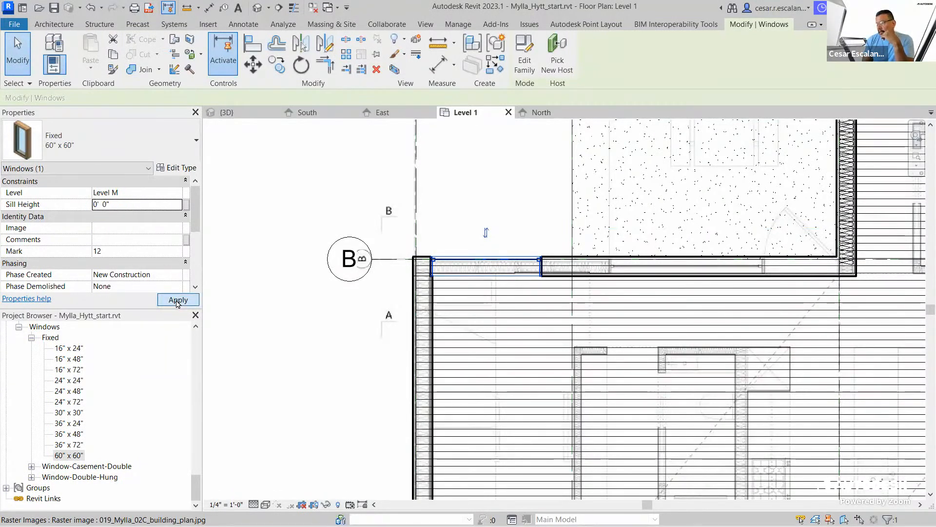
pyautogui.click(321, 318)
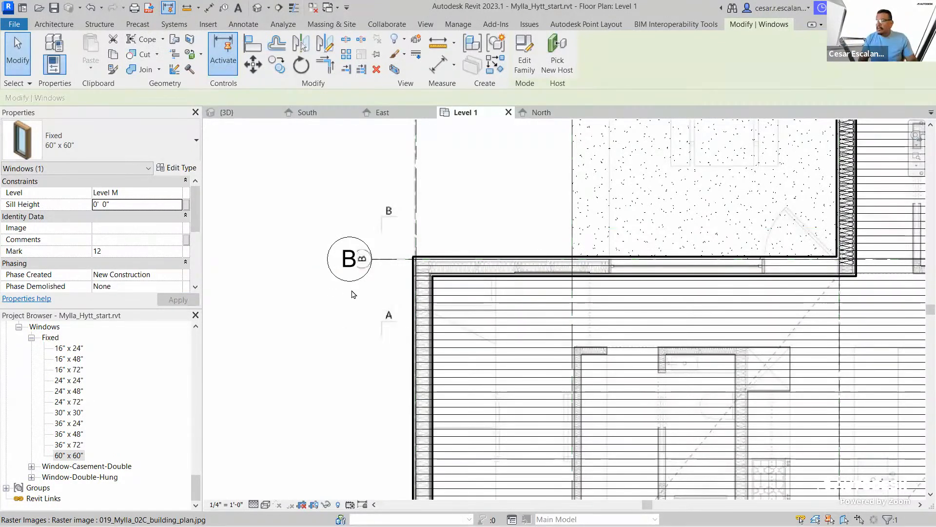
# - Inspect the upper grid B window in the 3D view from the back and corner, and return to the Level 1 plan
pyautogui.scroll(-1, 361, 319)
pyautogui.scroll(-2, 362, 319)
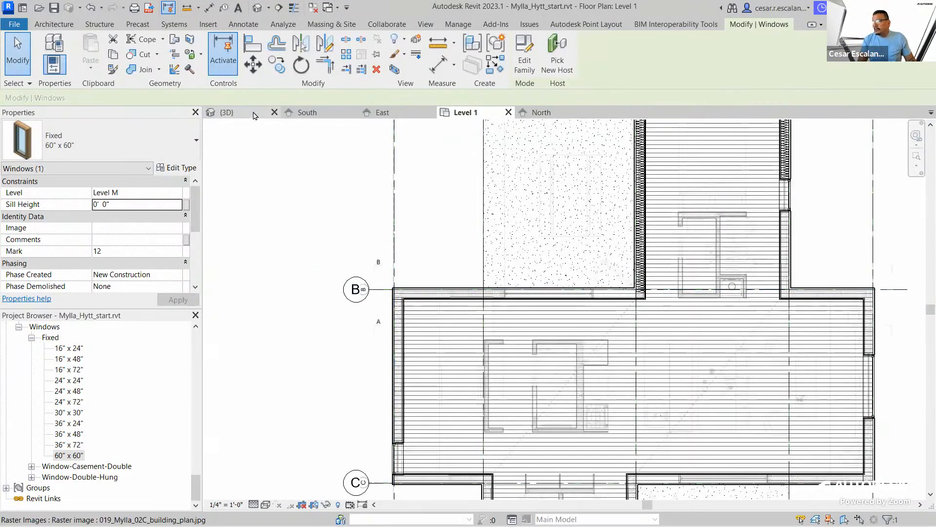
pyautogui.click(226, 112)
pyautogui.keyDown('shift'); pyautogui.moveTo(507, 473); pyautogui.dragTo(370, 482, button='middle'); pyautogui.keyUp('shift')
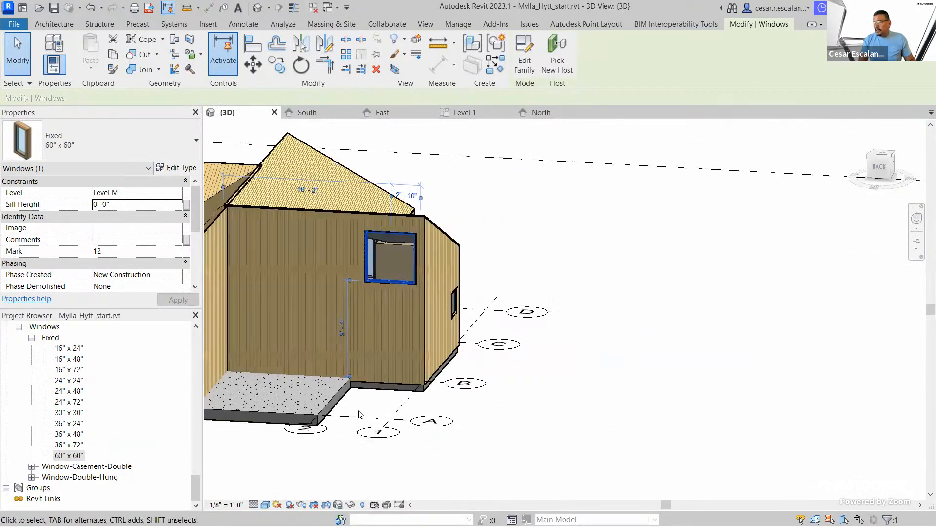
pyautogui.scroll(2, 418, 263)
pyautogui.click(673, 418)
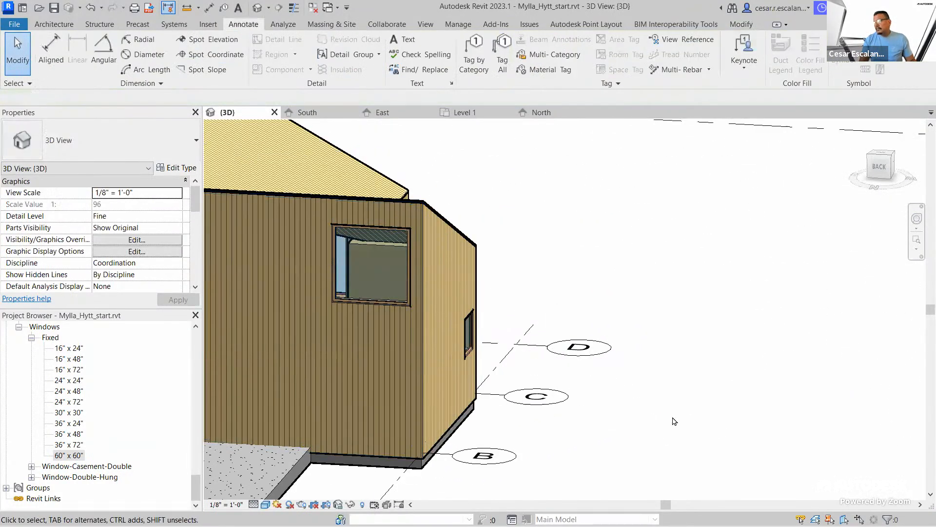
pyautogui.scroll(2, 674, 421)
pyautogui.scroll(-3, 675, 421)
pyautogui.keyDown('shift'); pyautogui.moveTo(660, 416); pyautogui.dragTo(560, 468, button='middle'); pyautogui.keyUp('shift')
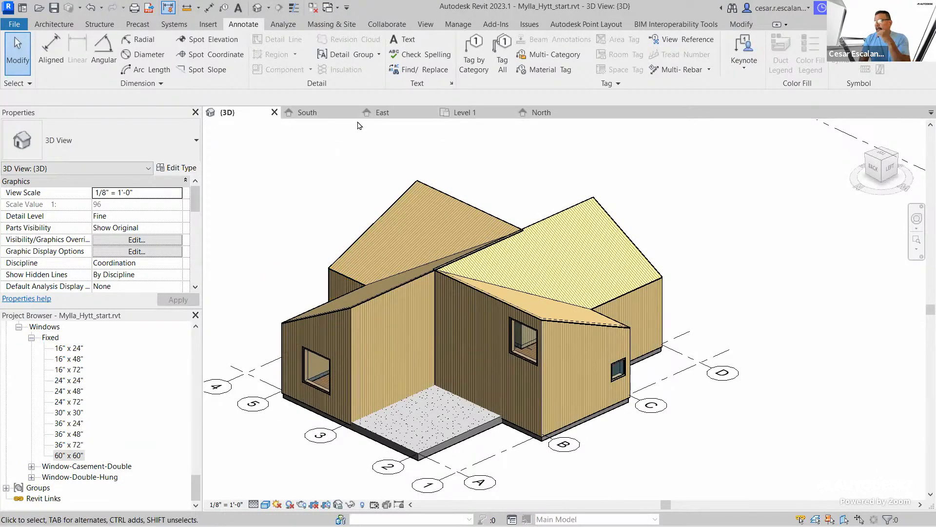
pyautogui.click(469, 113)
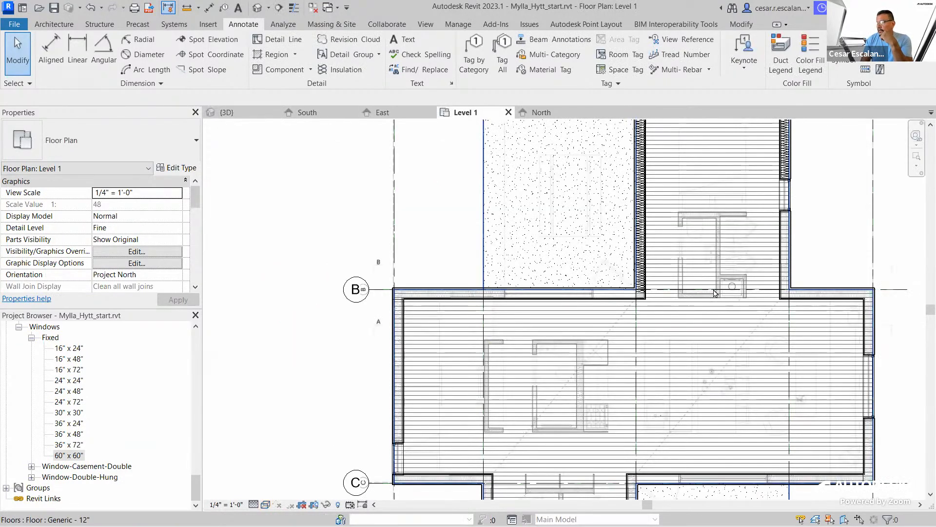
# - Place a Fixed 60" x 60" window in the grid C wall above the terrace's outer edge, about 3'-0" from the grid 4 wall
pyautogui.scroll(4, 715, 293)
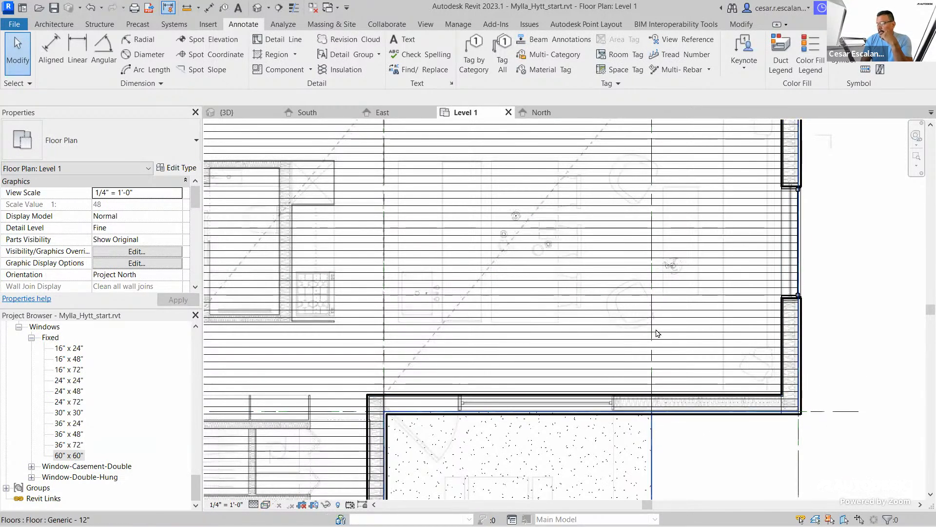
pyautogui.moveTo(751, 396); pyautogui.dragTo(695, 304, button='middle')
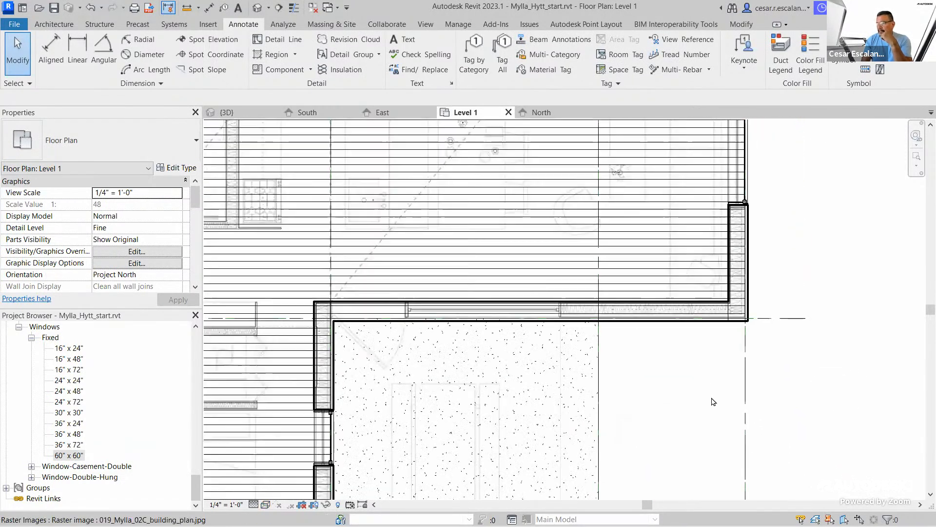
pyautogui.click(67, 456)
pyautogui.moveTo(67, 457); pyautogui.dragTo(661, 318)
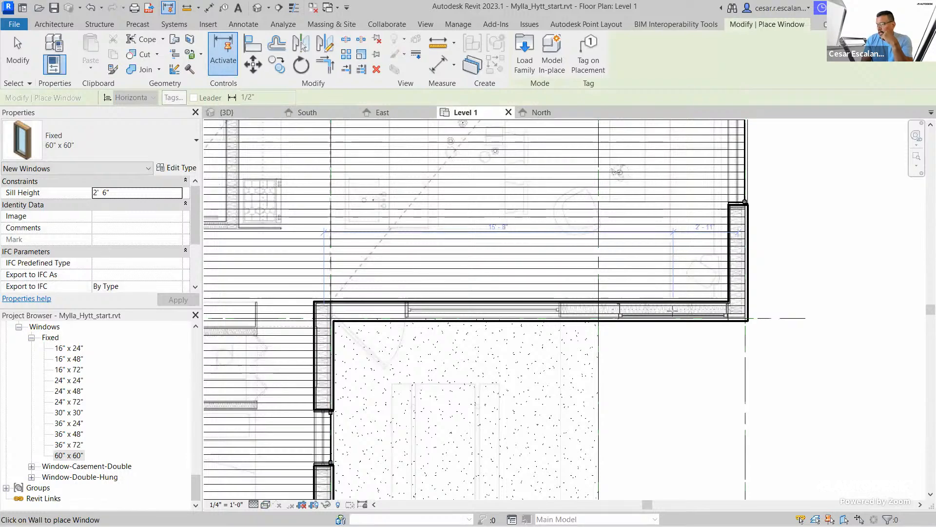
pyautogui.scroll(3, 672, 310)
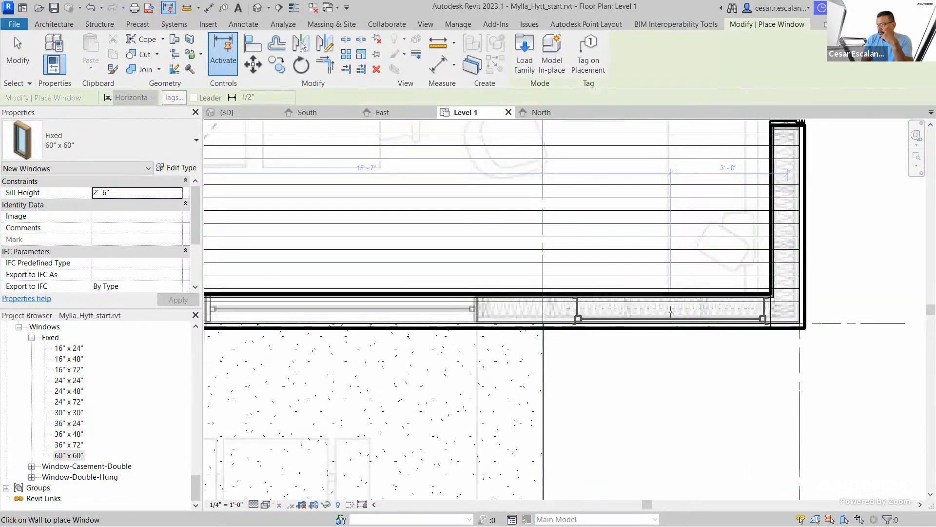
pyautogui.click(671, 366)
pyautogui.press('Escape')
pyautogui.press('Escape')
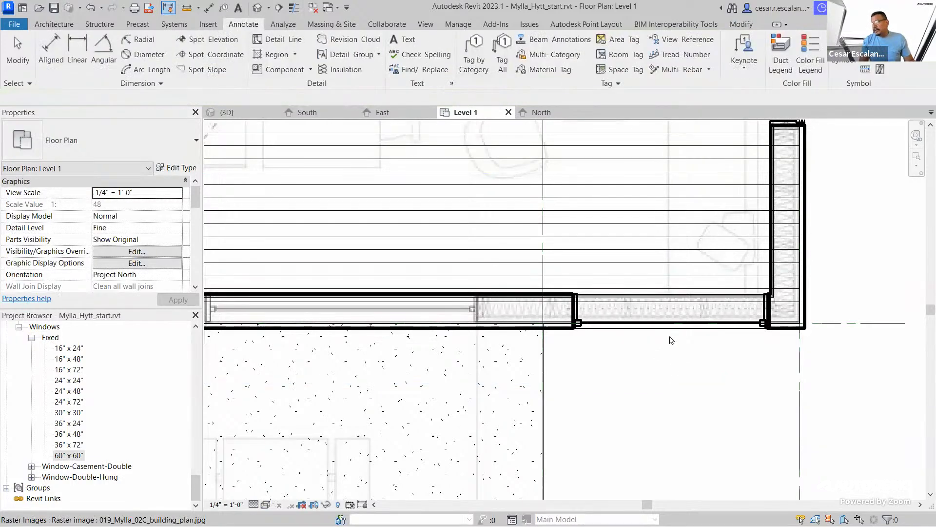
# - Assign the new grid C window to Level M with a sill height of 0'-0" and apply the change
pyautogui.click(672, 324)
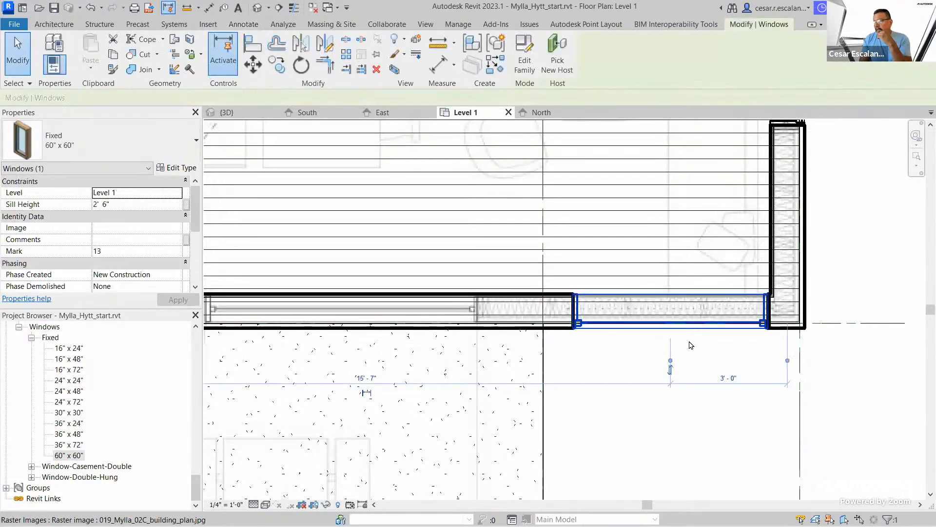
pyautogui.click(175, 195)
pyautogui.click(136, 209)
pyautogui.click(134, 204)
pyautogui.write('0')
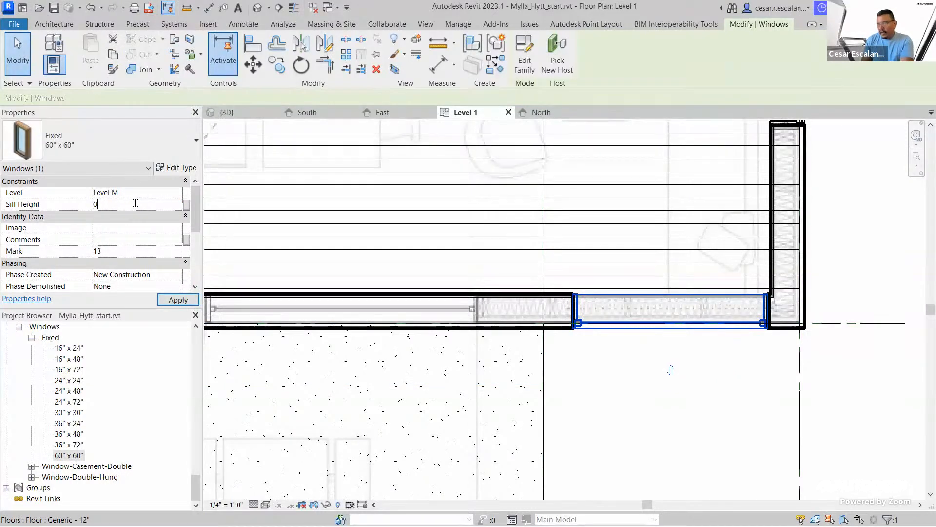
pyautogui.click(172, 299)
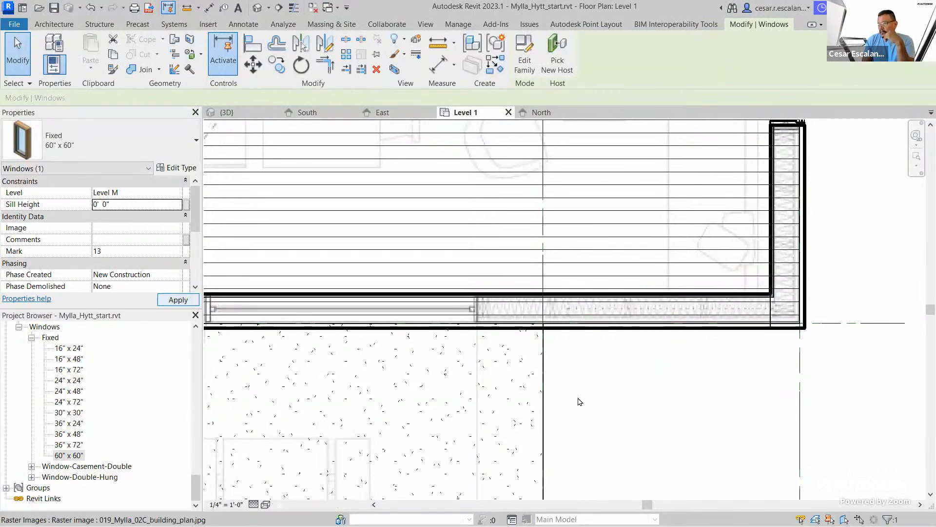
pyautogui.click(631, 401)
# - In the 3D view, delete the Fixed 60" x 60" window from the grid 4 end wall between grids B and C
pyautogui.scroll(-3, 631, 401)
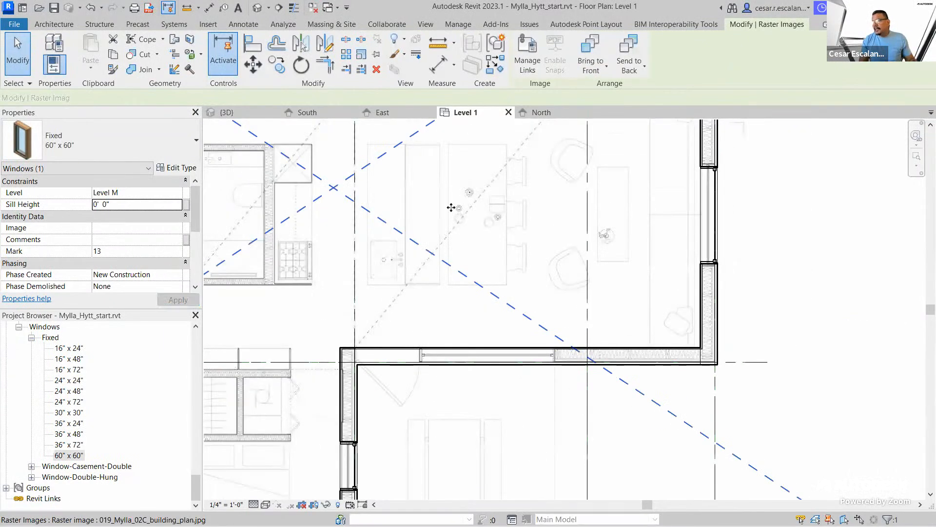
pyautogui.click(231, 115)
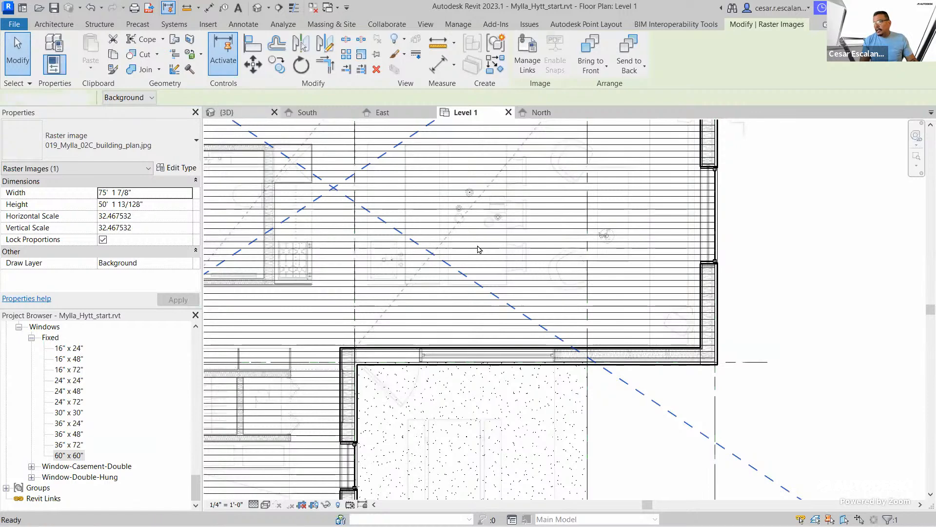
pyautogui.keyDown('shift'); pyautogui.moveTo(563, 411); pyautogui.dragTo(348, 337, button='middle'); pyautogui.keyUp('shift')
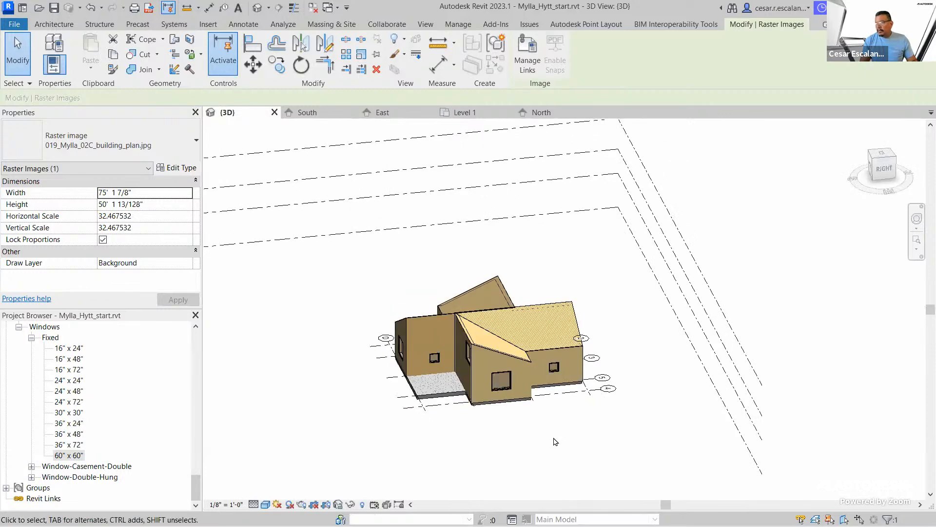
pyautogui.scroll(8, 549, 438)
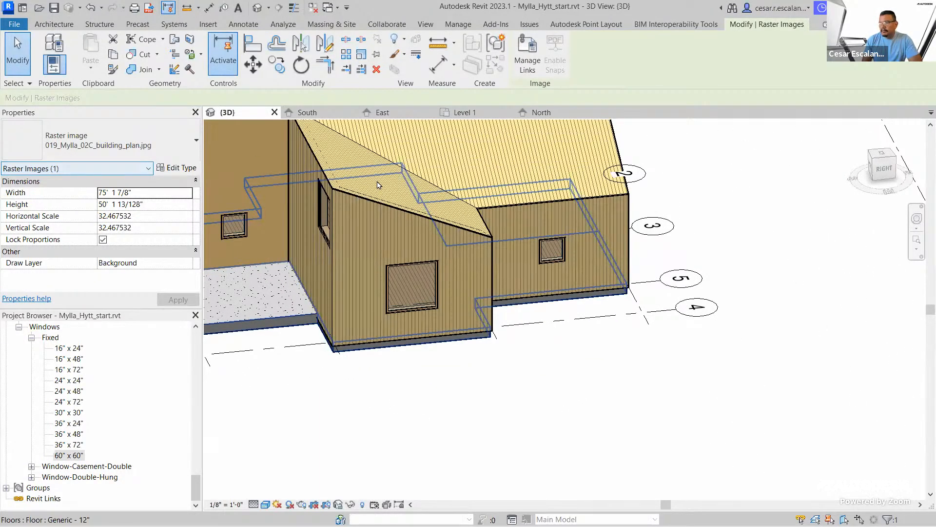
pyautogui.click(437, 297)
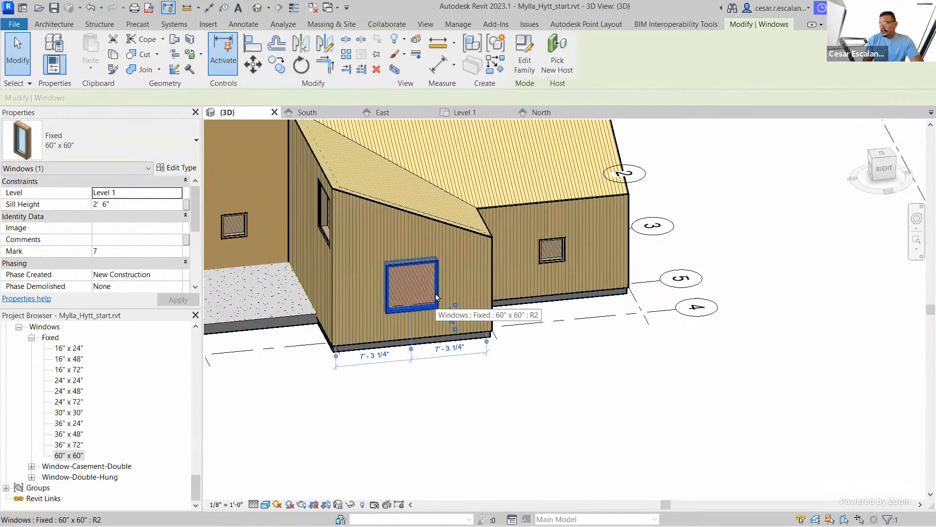
pyautogui.click(243, 24)
pyautogui.press('Escape')
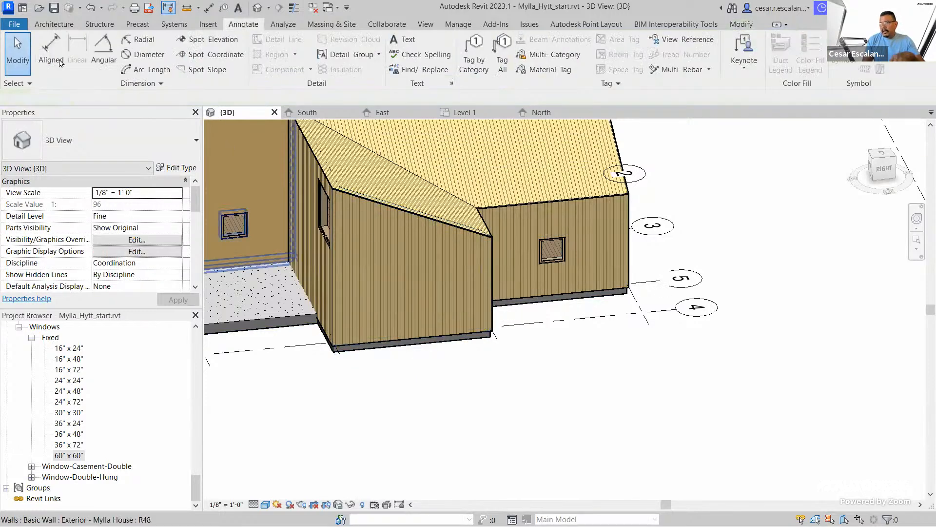
# - Place a Fixed 60" x 60" window centred in the grid 4 end wall, 7'-3 1/4" from each side, with a 2'-6" sill height
pyautogui.click(53, 26)
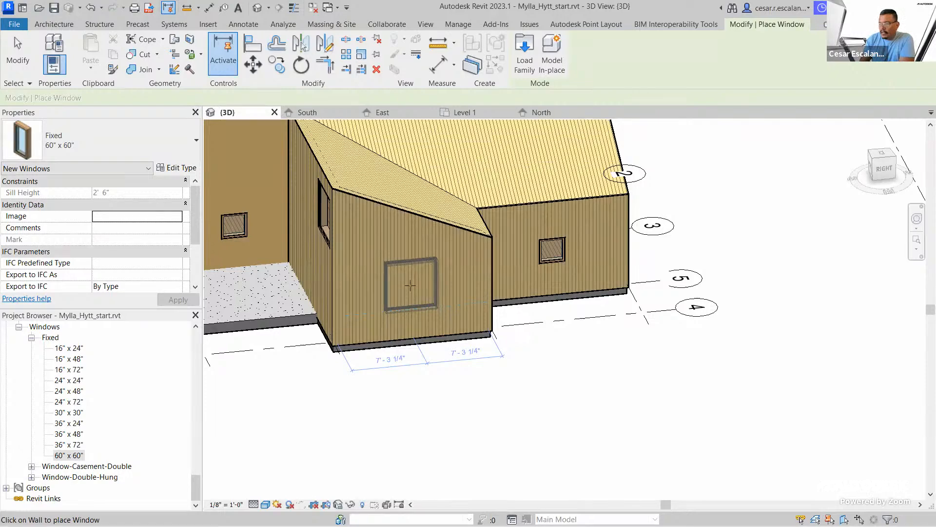
pyautogui.click(409, 285)
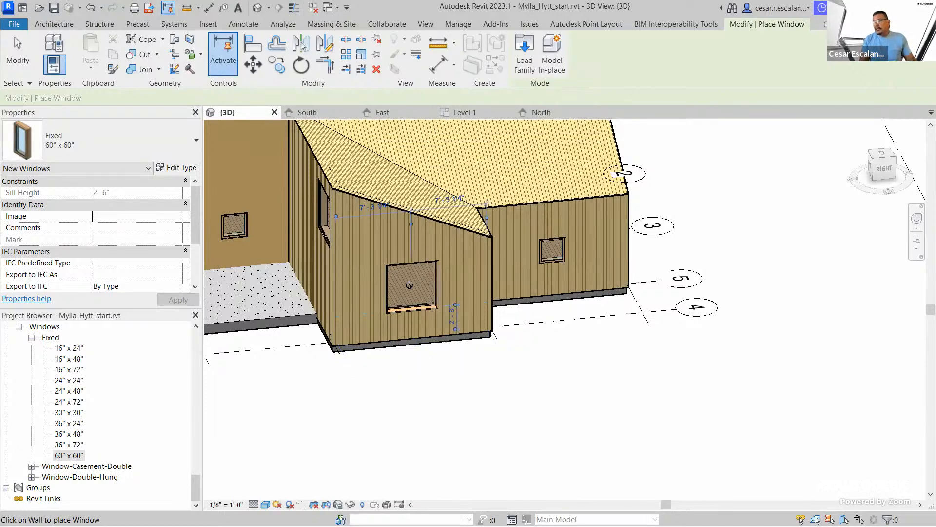
pyautogui.press('Escape')
pyautogui.press('Escape')
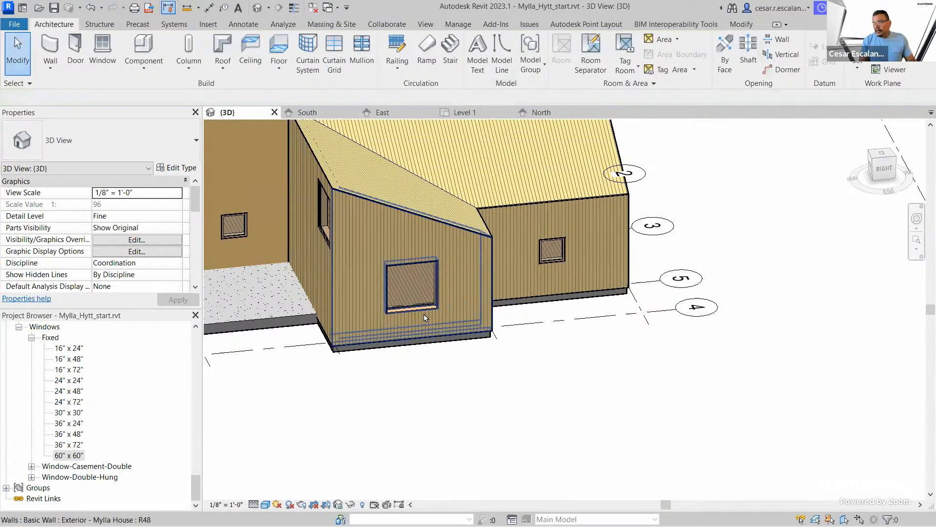
pyautogui.scroll(3, 424, 300)
pyautogui.click(423, 301)
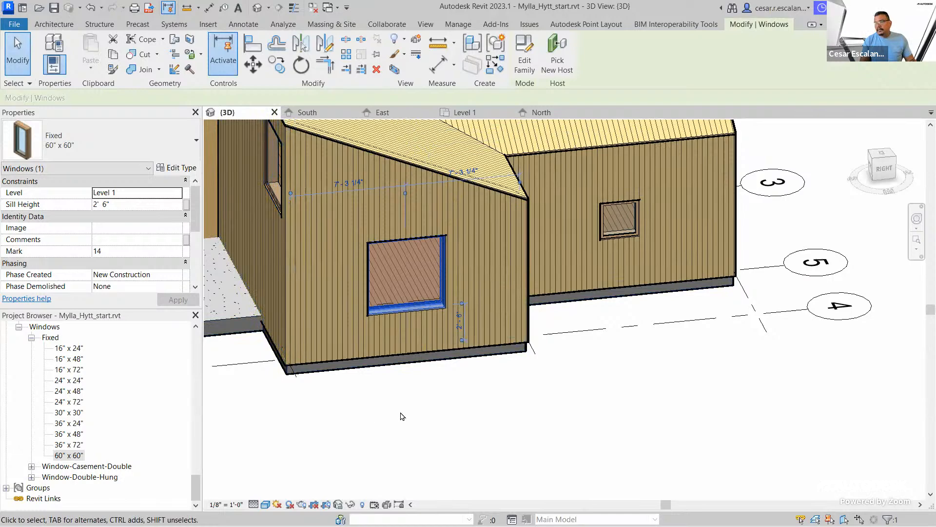
pyautogui.scroll(-4, 400, 413)
pyautogui.scroll(2, 443, 448)
pyautogui.click(445, 451)
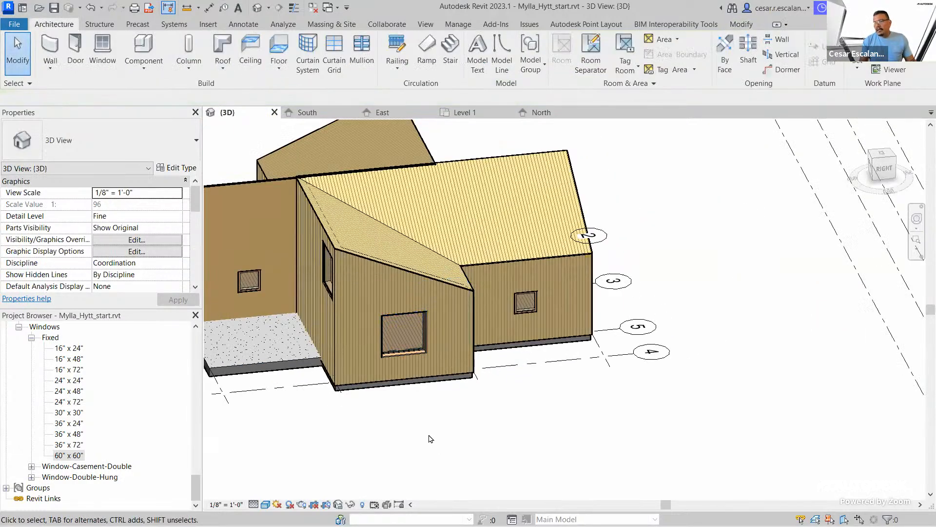
# - Show the Level 1 work plane in the 3D view, examine its grid around the house, and hide it again
pyautogui.moveTo(428, 432); pyautogui.dragTo(481, 431, button='middle')
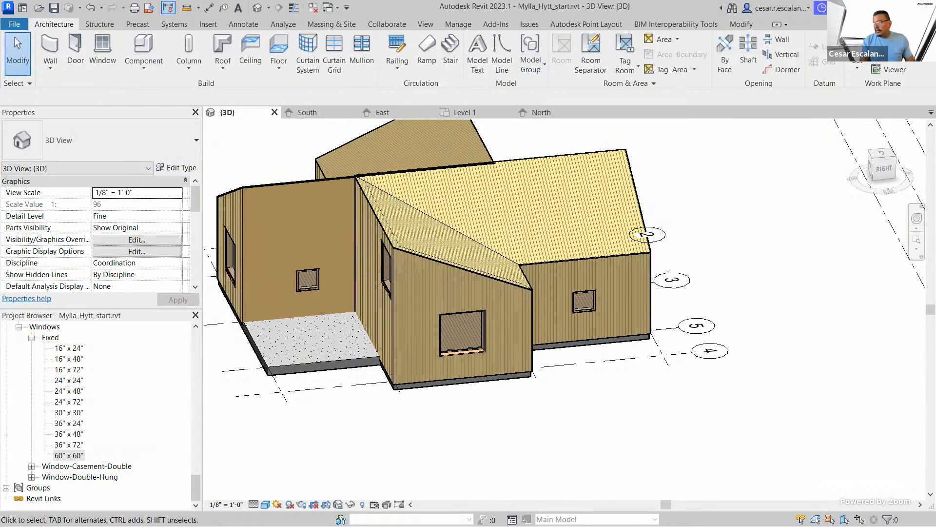
pyautogui.click(876, 39)
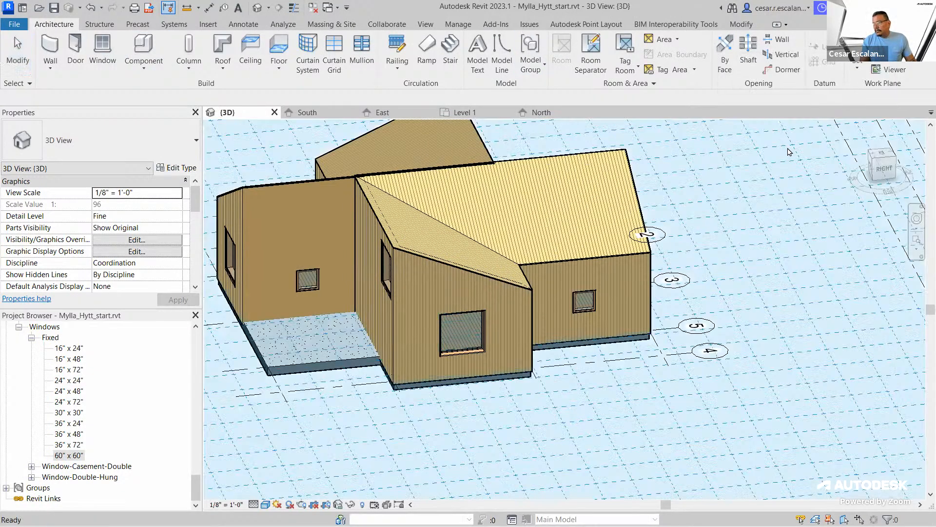
pyautogui.scroll(-5, 603, 343)
pyautogui.moveTo(614, 358)
pyautogui.keyDown('shift'); pyautogui.mouseDown(button='middle')
pyautogui.moveTo(718, 295)
pyautogui.moveTo(742, 317)
pyautogui.moveTo(631, 353)
pyautogui.moveTo(612, 385)
pyautogui.moveTo(617, 371)
pyautogui.mouseUp(button='middle'); pyautogui.keyUp('shift')
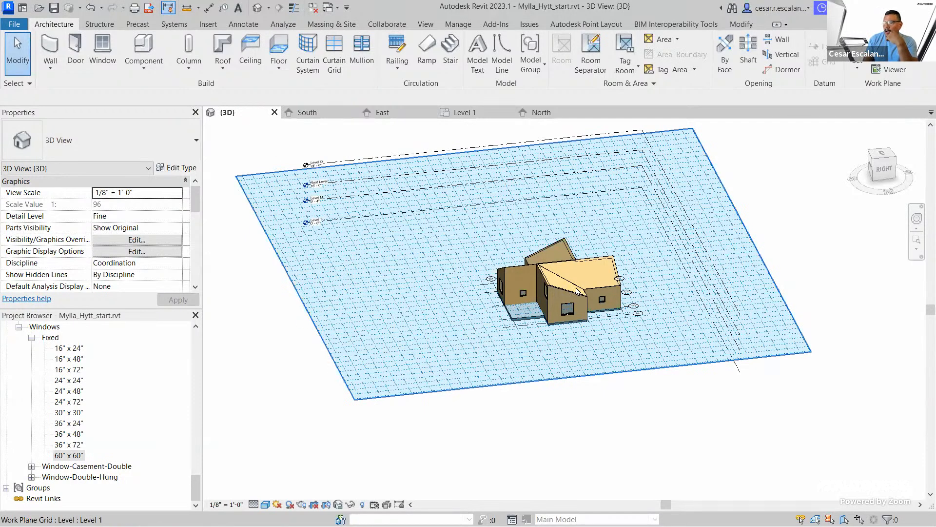
pyautogui.scroll(5, 584, 302)
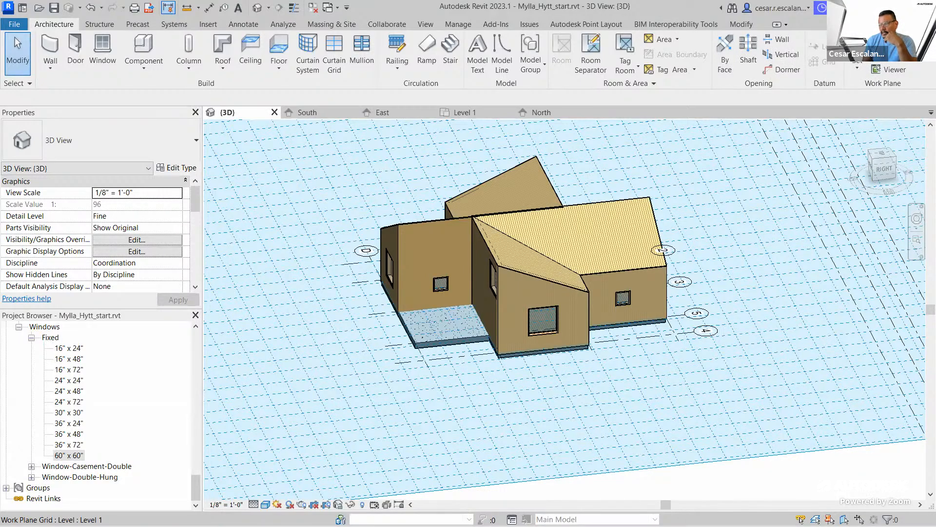
pyautogui.scroll(5, 627, 377)
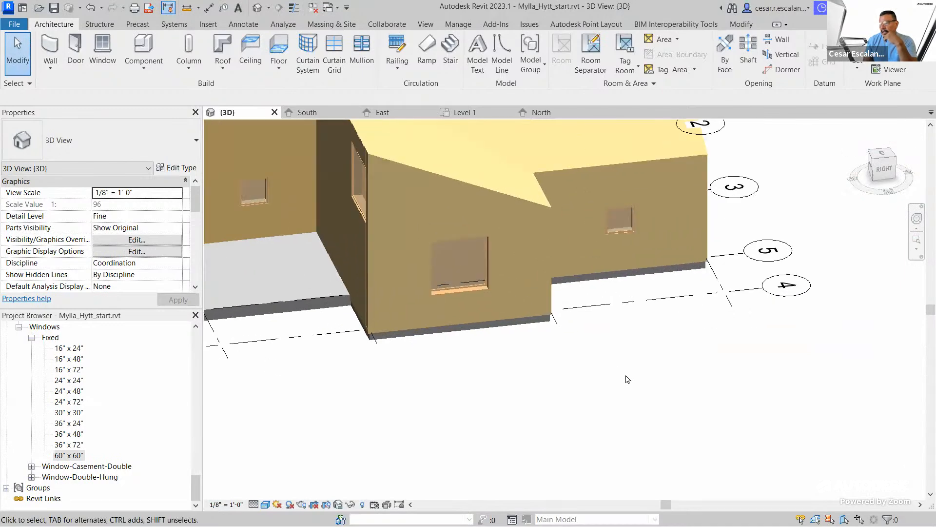
pyautogui.scroll(-5, 627, 377)
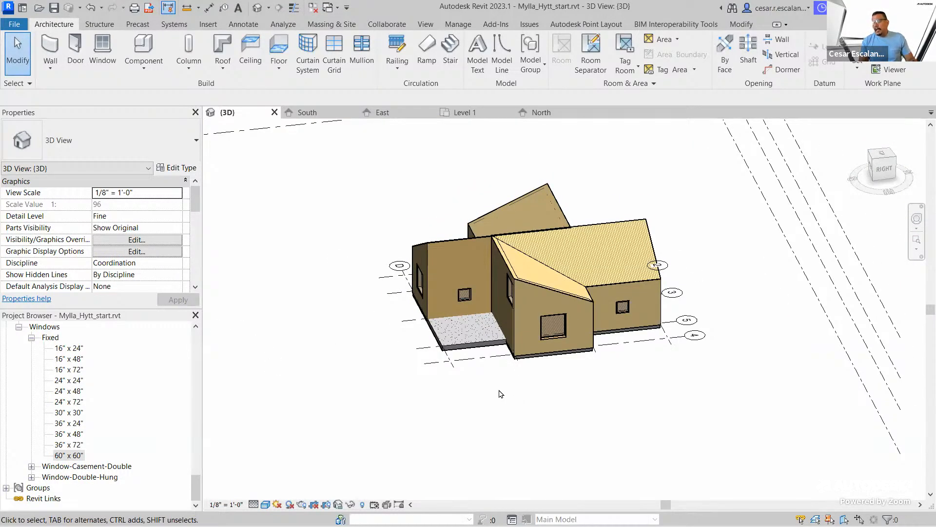
# - Examine the windows around the house in 3D, and review the wall openings against the building plan image on Level 1
pyautogui.keyDown('shift'); pyautogui.moveTo(501, 394); pyautogui.dragTo(730, 340, button='middle'); pyautogui.keyUp('shift')
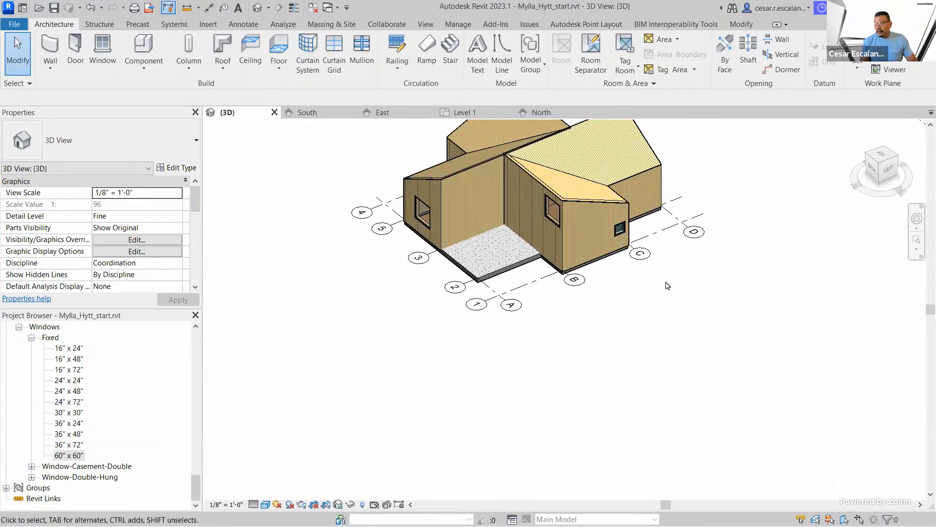
pyautogui.keyDown('shift'); pyautogui.moveTo(686, 263); pyautogui.dragTo(400, 363, button='middle'); pyautogui.keyUp('shift')
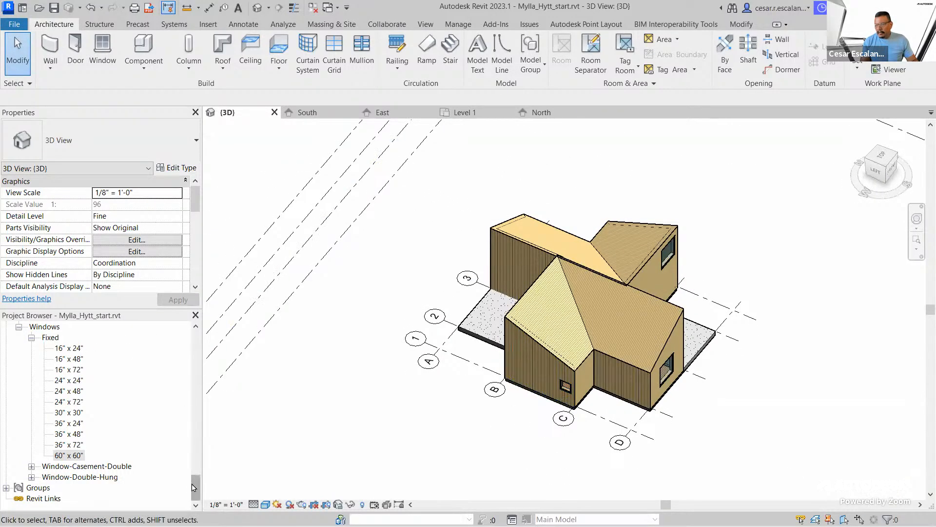
pyautogui.moveTo(195, 488); pyautogui.dragTo(230, 317)
pyautogui.doubleClick(62, 348)
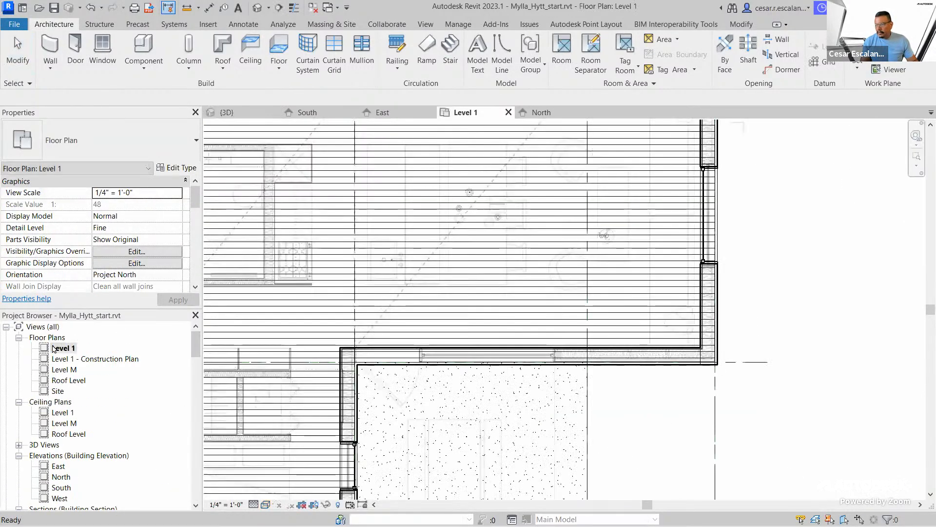
pyautogui.scroll(5, 761, 351)
pyautogui.moveTo(815, 299); pyautogui.dragTo(784, 512, button='middle')
pyautogui.moveTo(769, 340); pyautogui.dragTo(786, 426, button='middle')
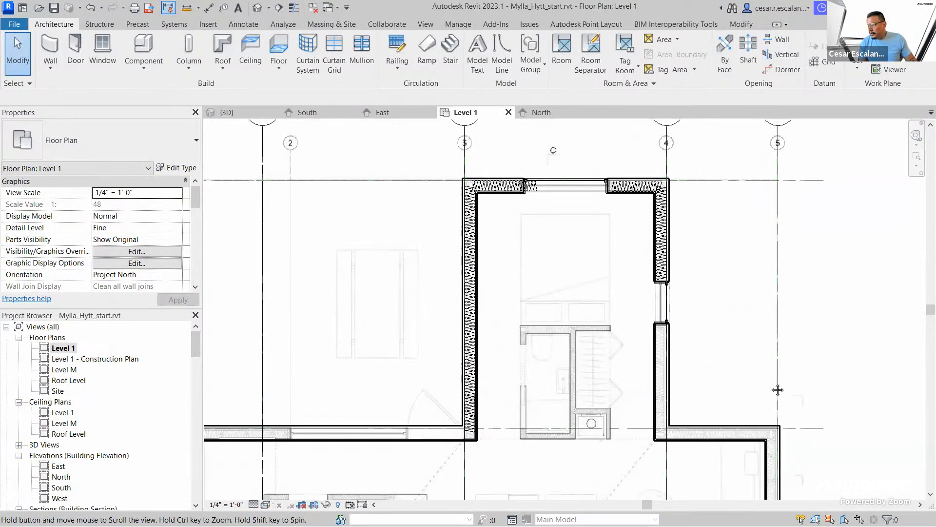
pyautogui.moveTo(802, 298); pyautogui.dragTo(825, 257, button='middle')
pyautogui.scroll(-3, 826, 257)
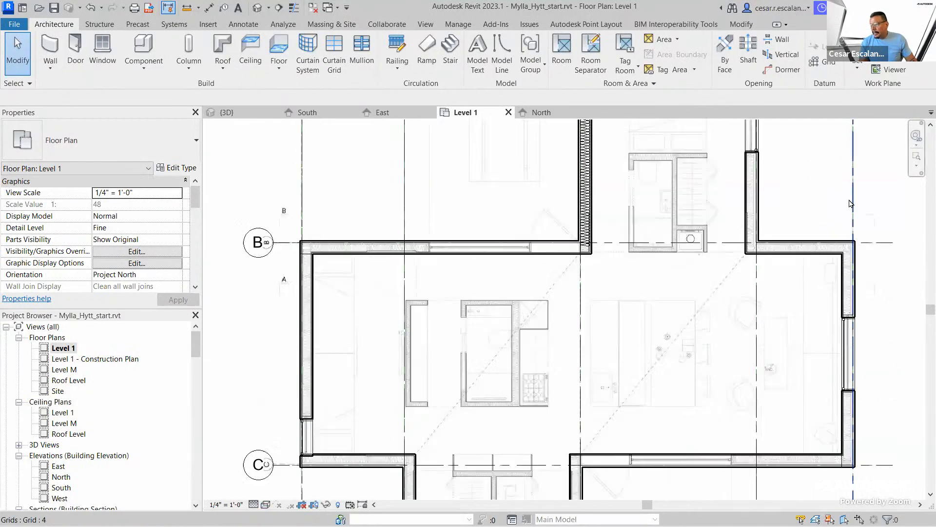
pyautogui.moveTo(817, 419); pyautogui.dragTo(734, 366, button='middle')
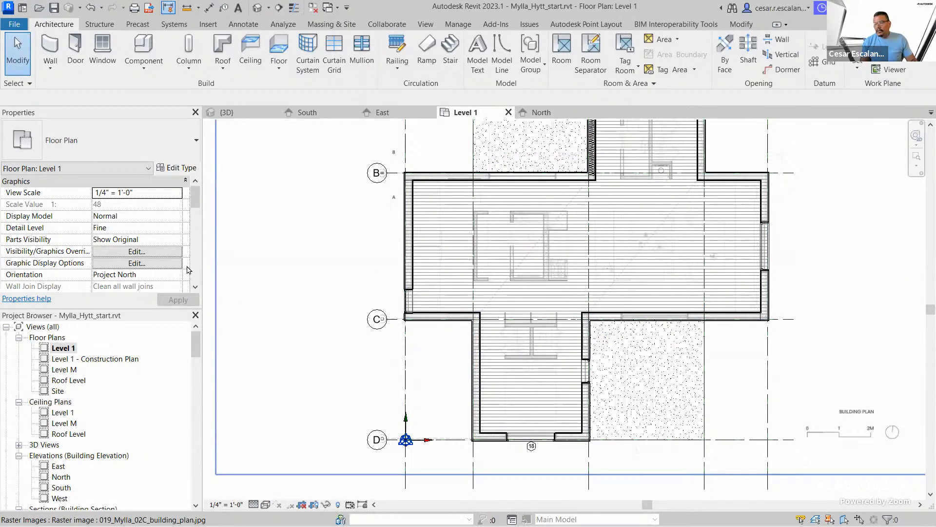
# - Switch to PowerPoint and search the presentations for "RF"
pyautogui.click(22, 7)
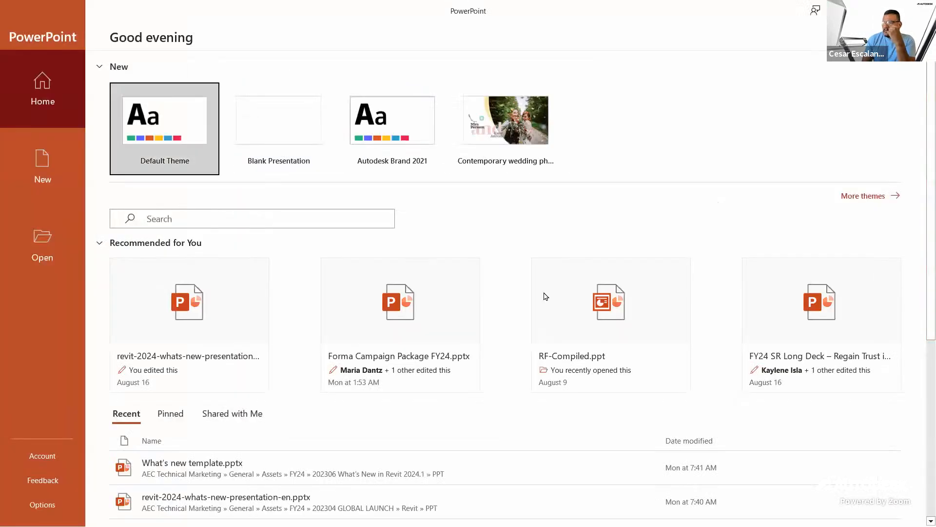
pyautogui.click(183, 220)
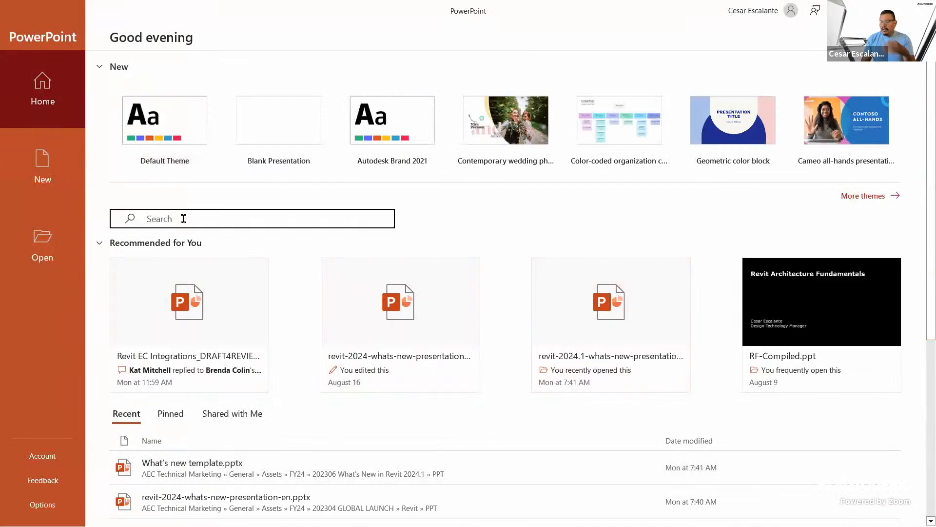
pyautogui.write('RF')
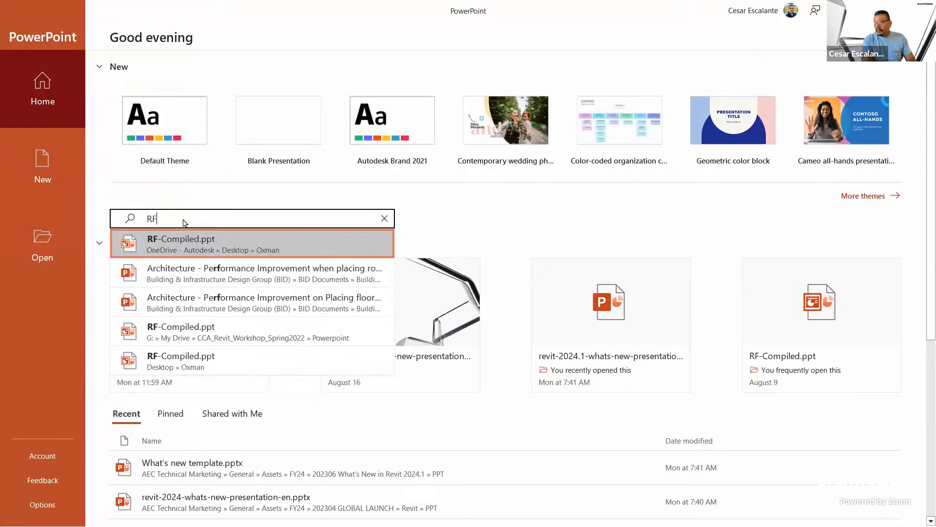
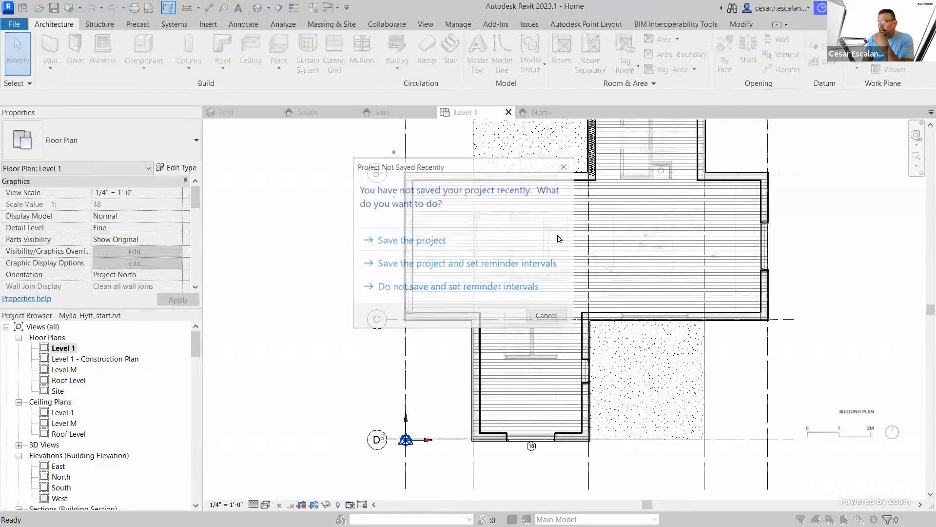
# - Dismiss the save reminder without saving, and review the building plan image and window openings on Level 1
pyautogui.click(546, 317)
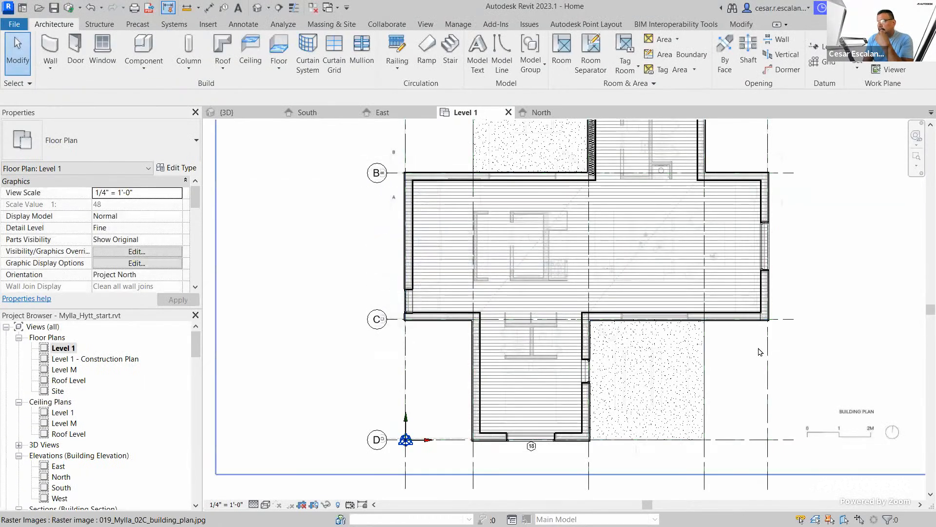
pyautogui.click(794, 372)
pyautogui.scroll(-1, 584, 387)
pyautogui.moveTo(642, 341)
pyautogui.mouseDown(button='middle')
pyautogui.moveTo(611, 298)
pyautogui.moveTo(587, 288)
pyautogui.mouseUp(button='middle')
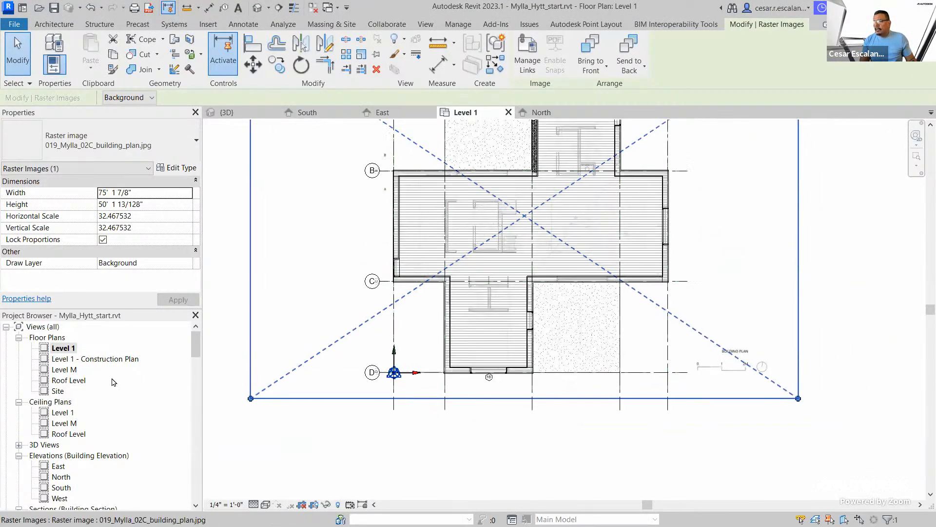
pyautogui.moveTo(604, 200); pyautogui.dragTo(619, 327, button='middle')
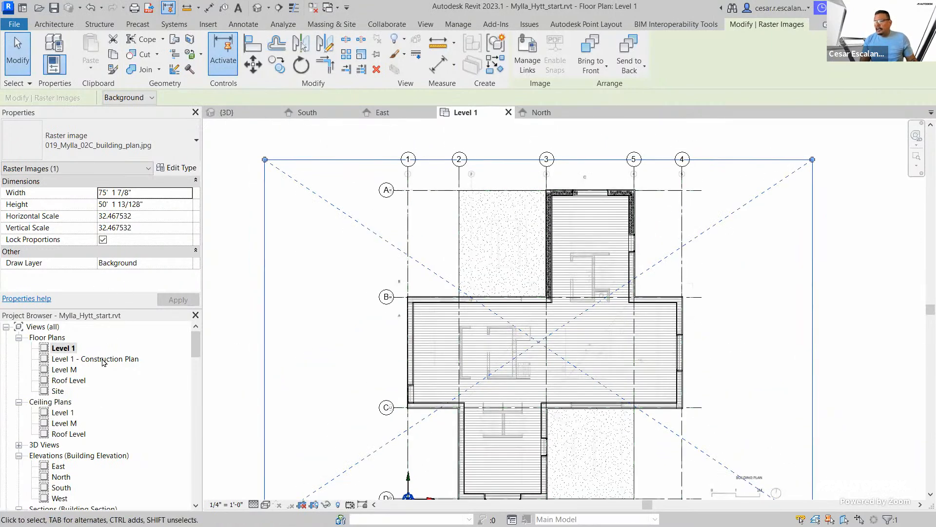
# - Switch to the 3D view and orient it to the Top view with empty space beside the house
pyautogui.click(228, 113)
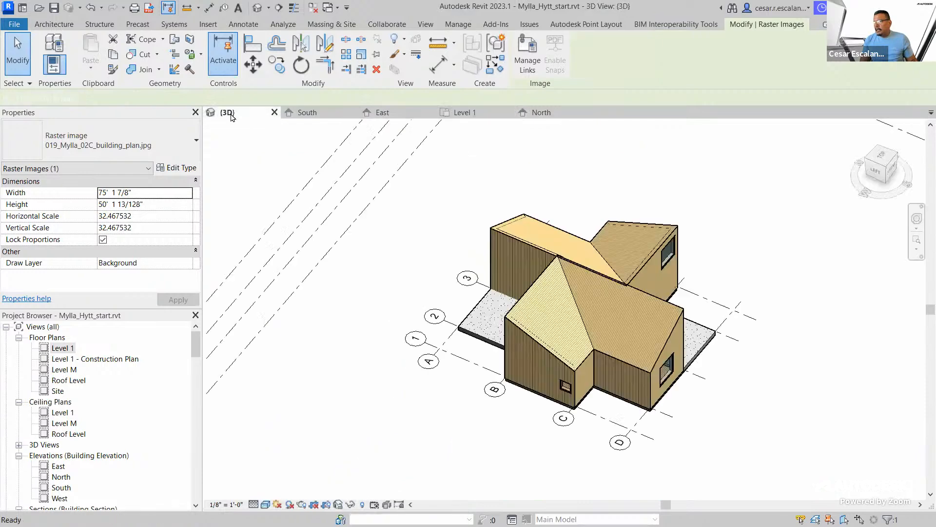
pyautogui.scroll(-3, 439, 209)
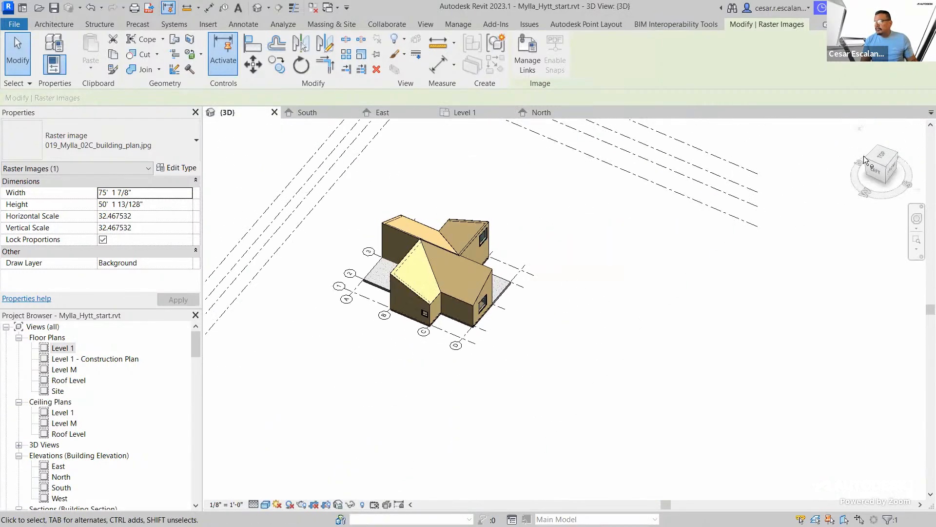
pyautogui.keyDown('shift'); pyautogui.moveTo(565, 239); pyautogui.dragTo(593, 243, button='middle'); pyautogui.keyUp('shift')
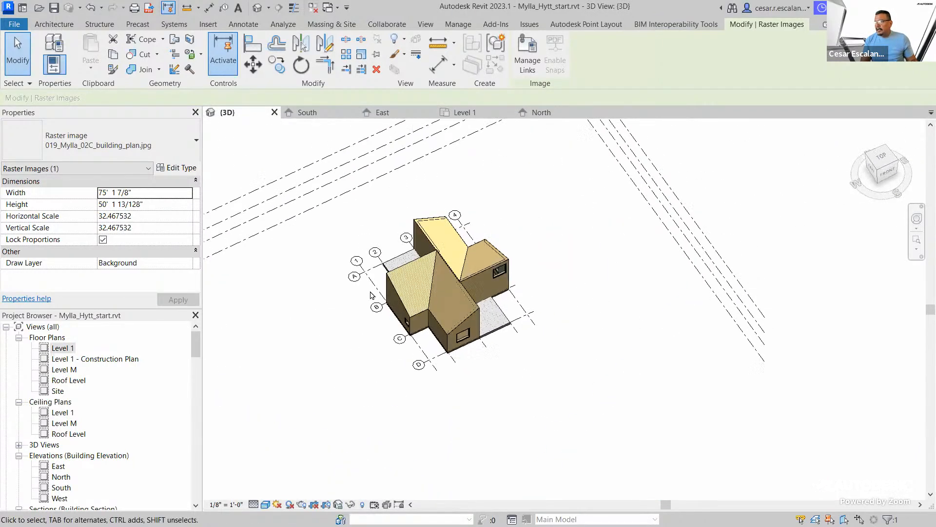
pyautogui.moveTo(717, 411); pyautogui.dragTo(737, 496, button='middle')
pyautogui.click(883, 161)
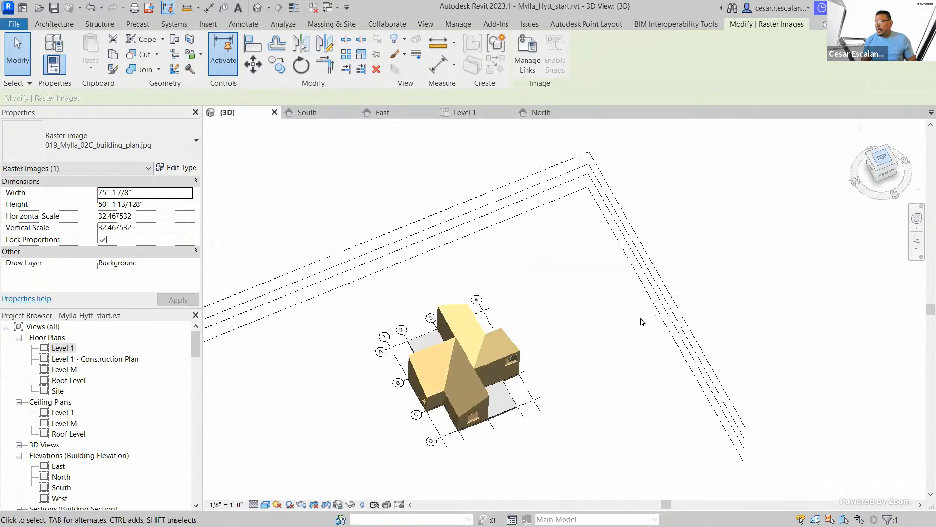
pyautogui.scroll(5, 566, 343)
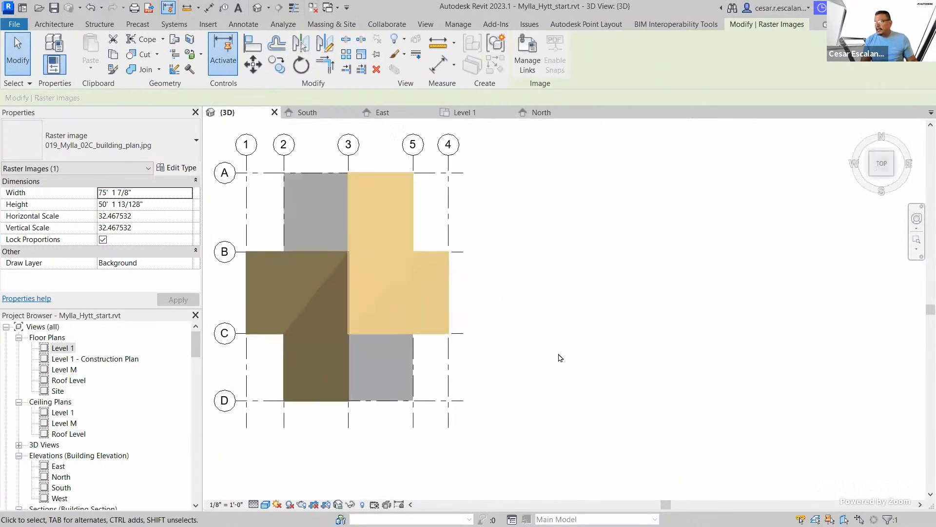
pyautogui.scroll(-3, 561, 351)
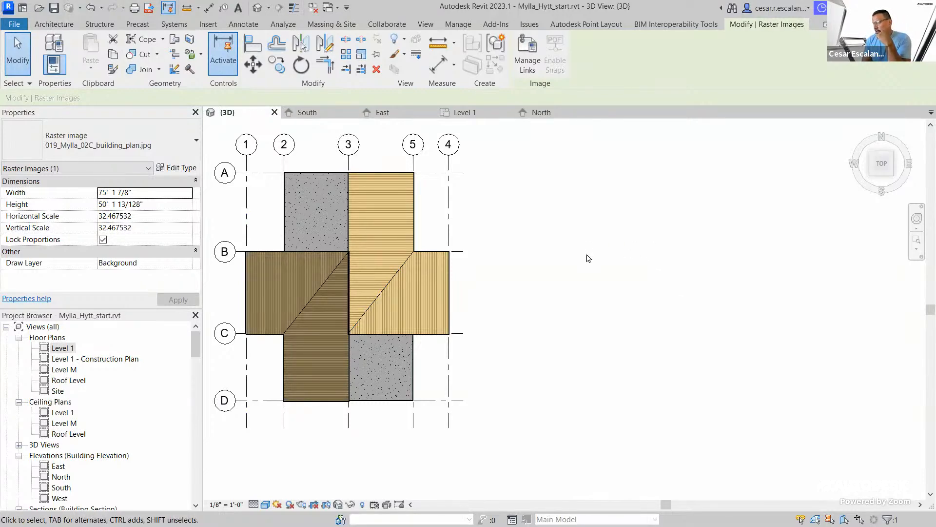
# - Start a wall and browse the available wall types down to the curtain wall types
pyautogui.click(61, 25)
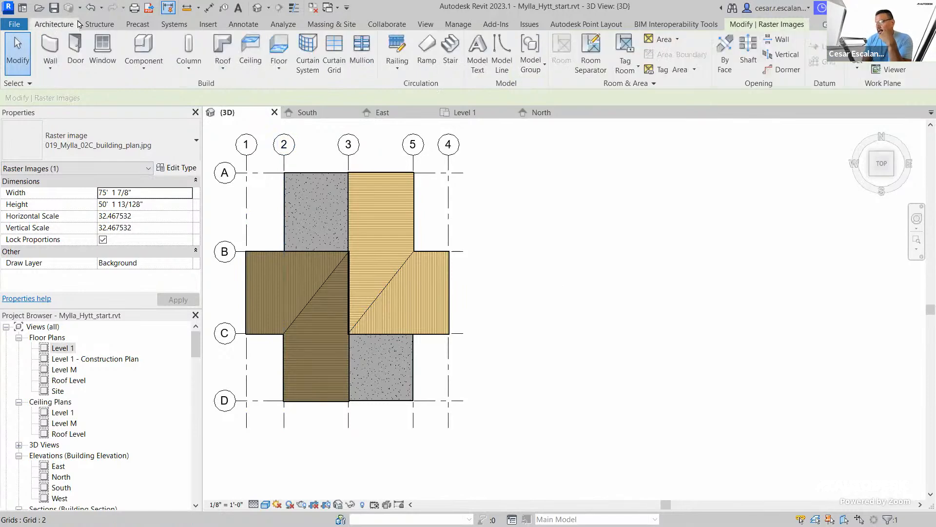
pyautogui.click(48, 45)
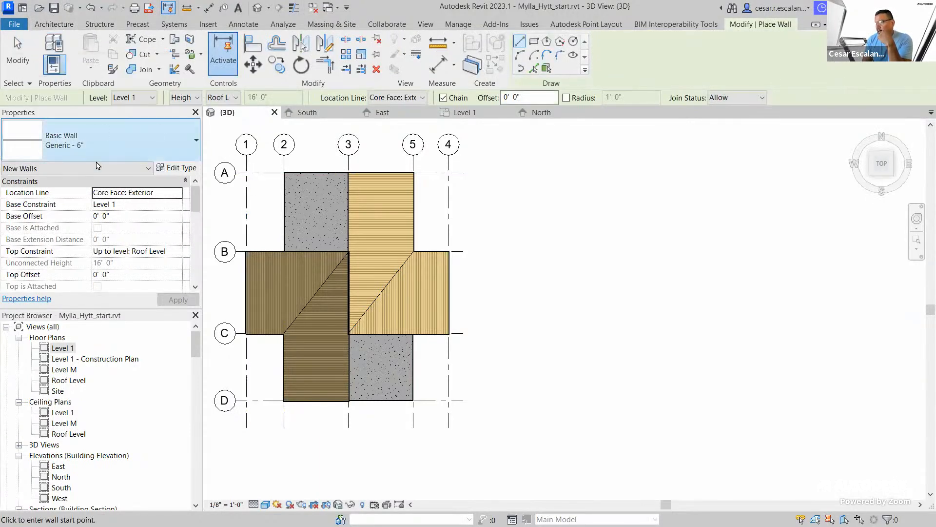
pyautogui.click(135, 142)
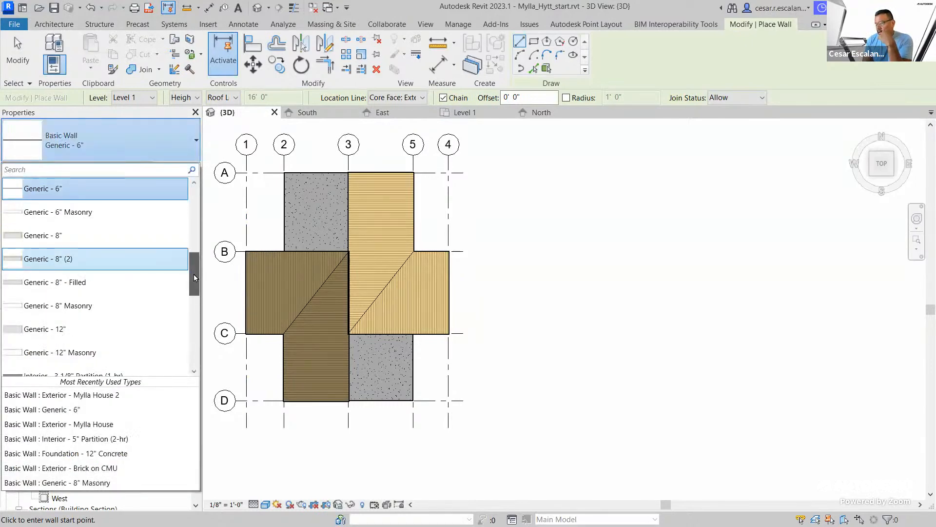
pyautogui.scroll(-10, 184, 341)
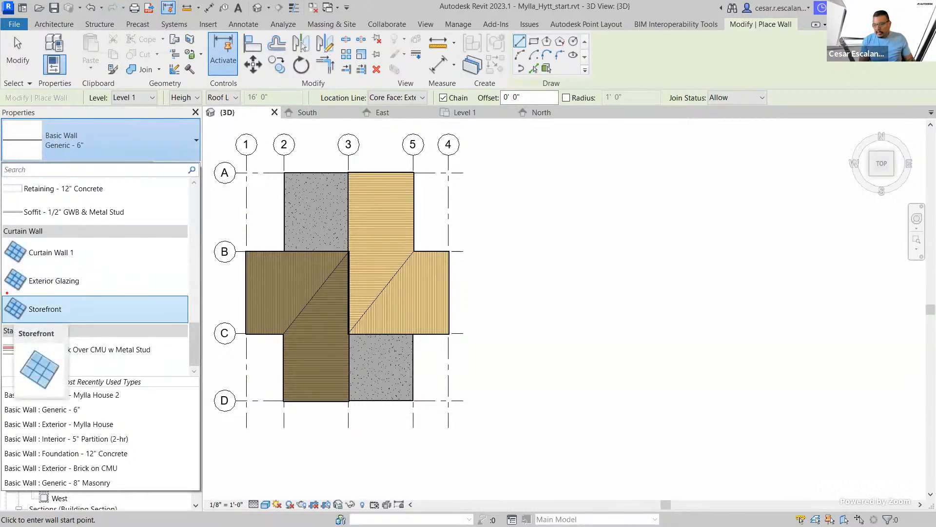
# - Annotate the Storefront curtain wall type on screen with a red box and the note "easiest - parametrically created"
pyautogui.moveTo(3, 292)
pyautogui.mouseDown()
pyautogui.moveTo(20, 307)
pyautogui.moveTo(101, 324)
pyautogui.mouseUp()
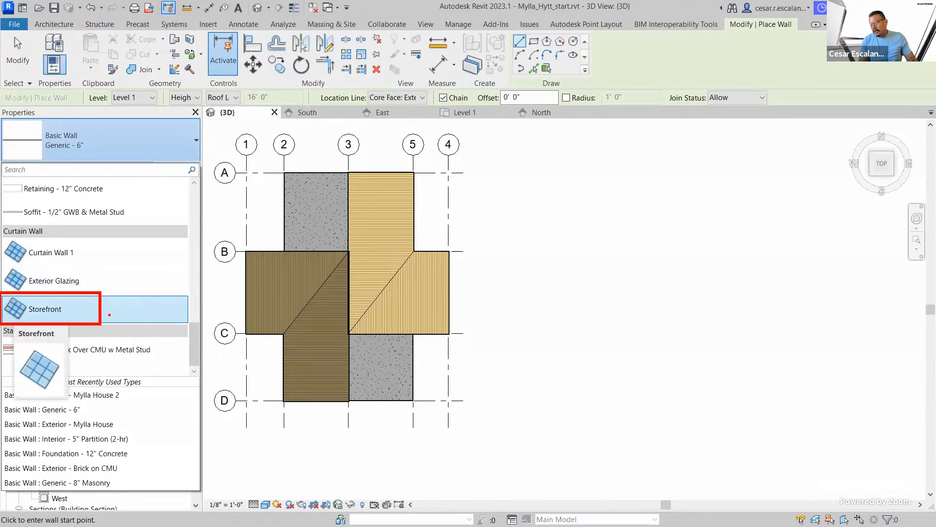
pyautogui.click(146, 307)
pyautogui.click(156, 286)
pyautogui.write('e')
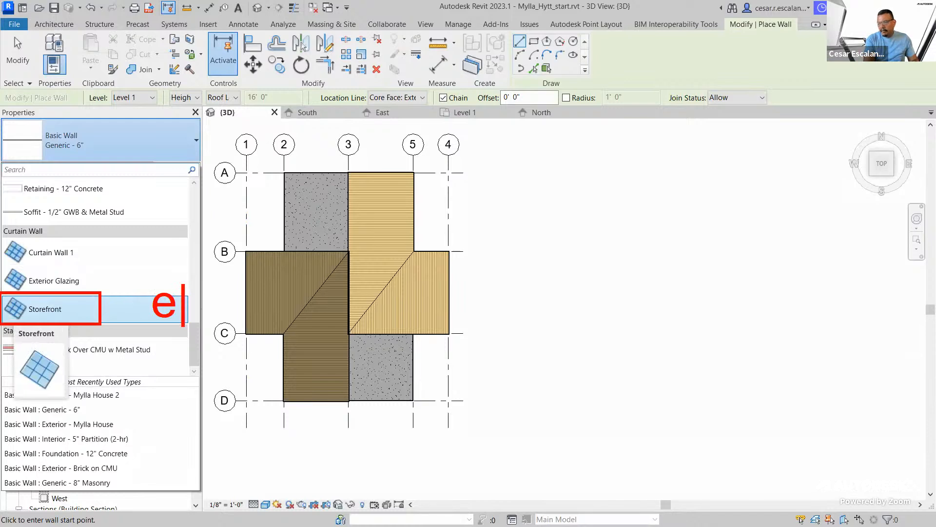
pyautogui.write('asie')
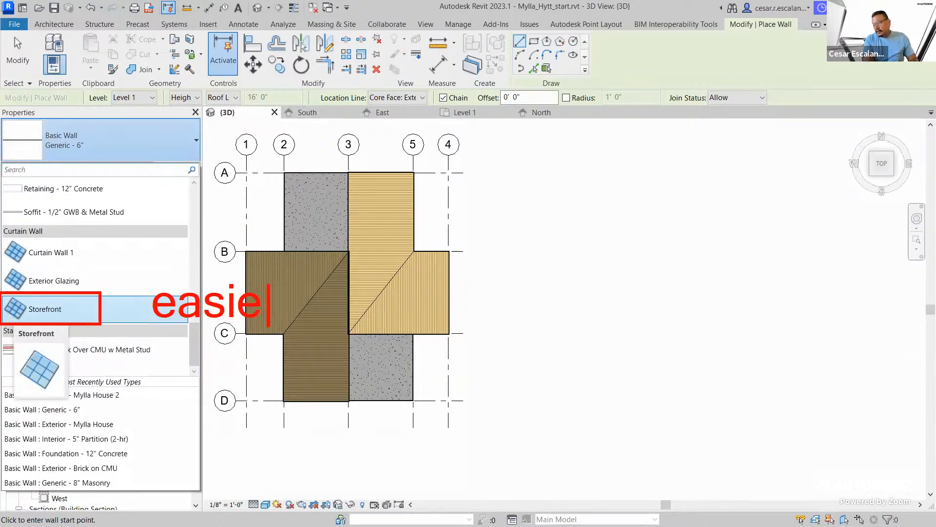
pyautogui.write('st -')
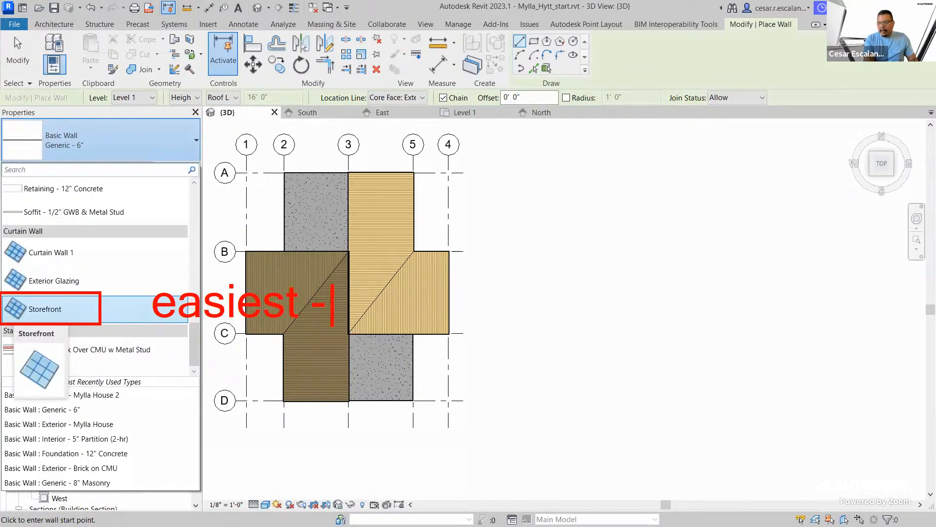
pyautogui.write(' parta')
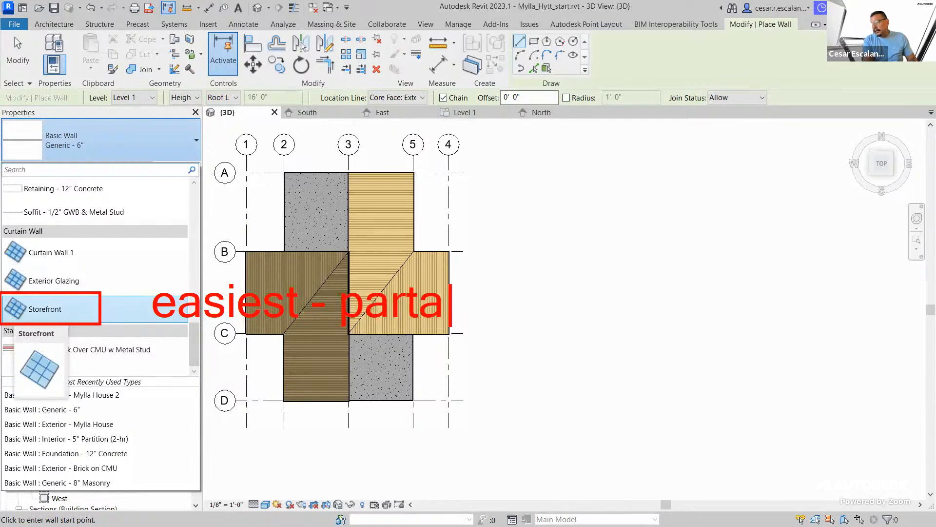
pyautogui.press('BackSpace')
pyautogui.press('BackSpace')
pyautogui.write('ametrical')
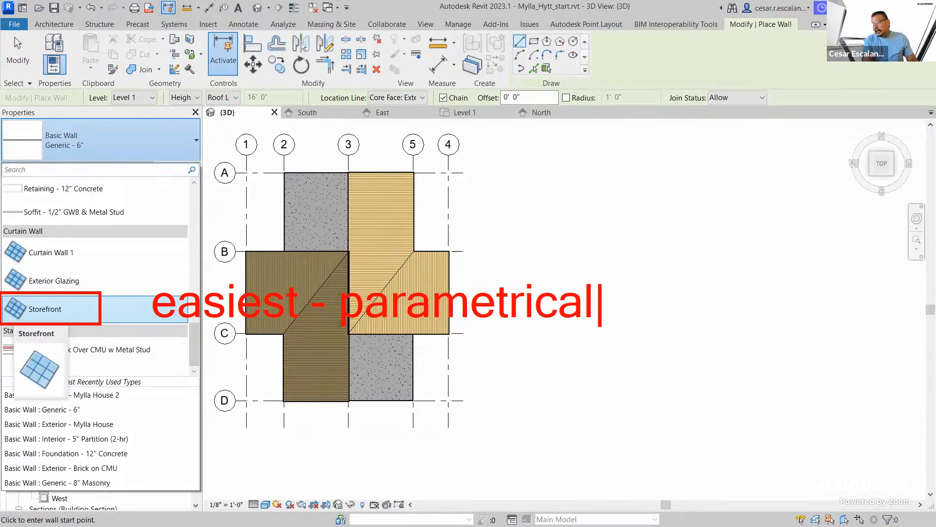
pyautogui.write('ly created')
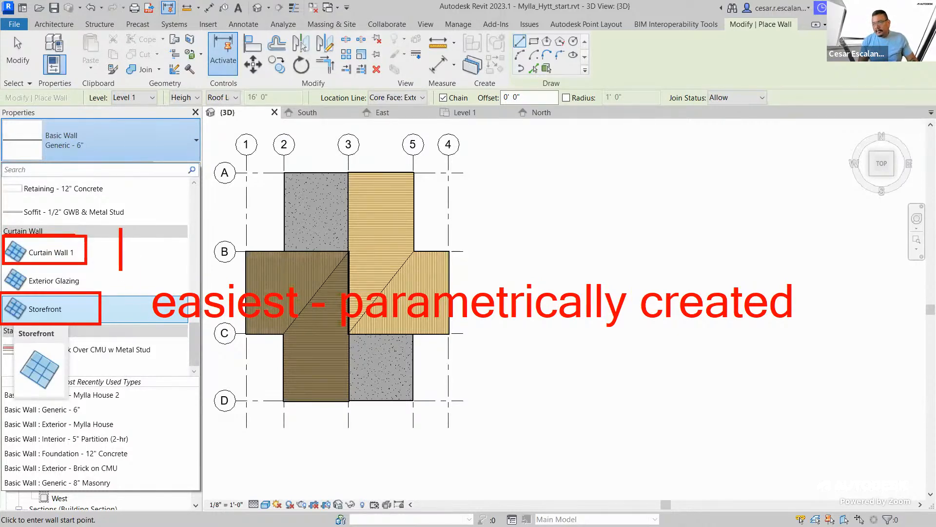
# - Add the on-screen note "difficult - custom - greater flexibility" beside Curtain Wall 1, and clear the annotations
pyautogui.write('difficult')
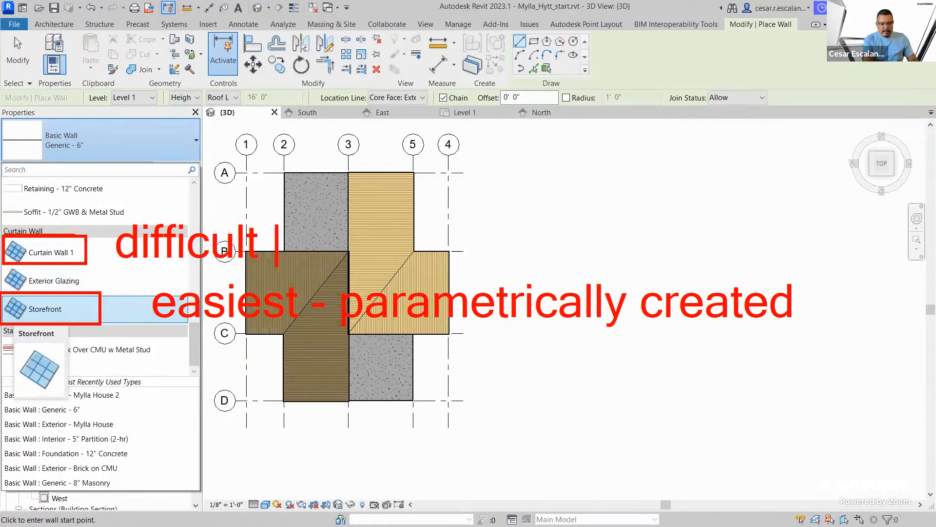
pyautogui.write(' - custom ')
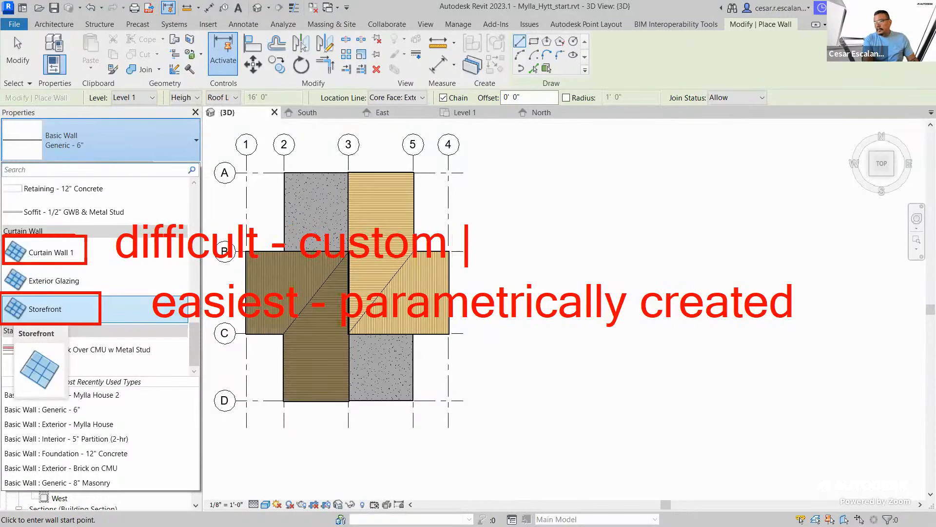
pyautogui.write('- great')
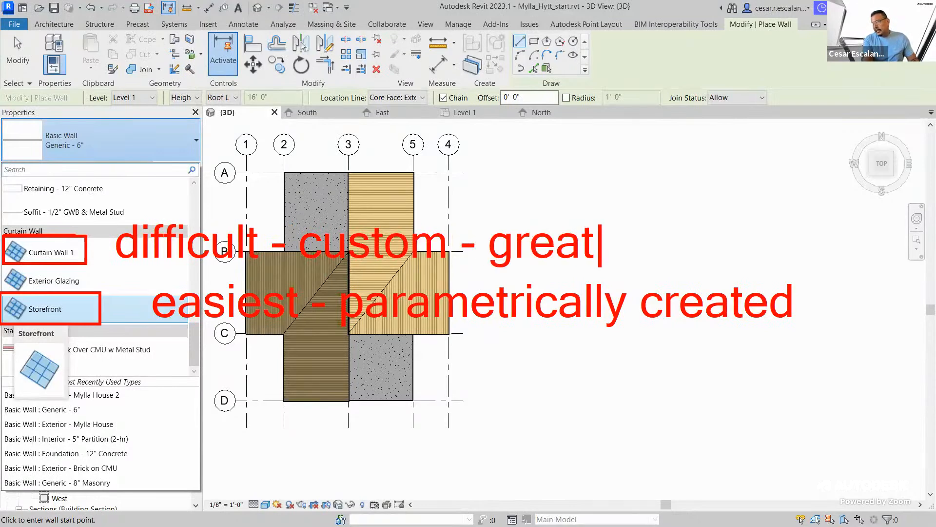
pyautogui.write('er flexibility')
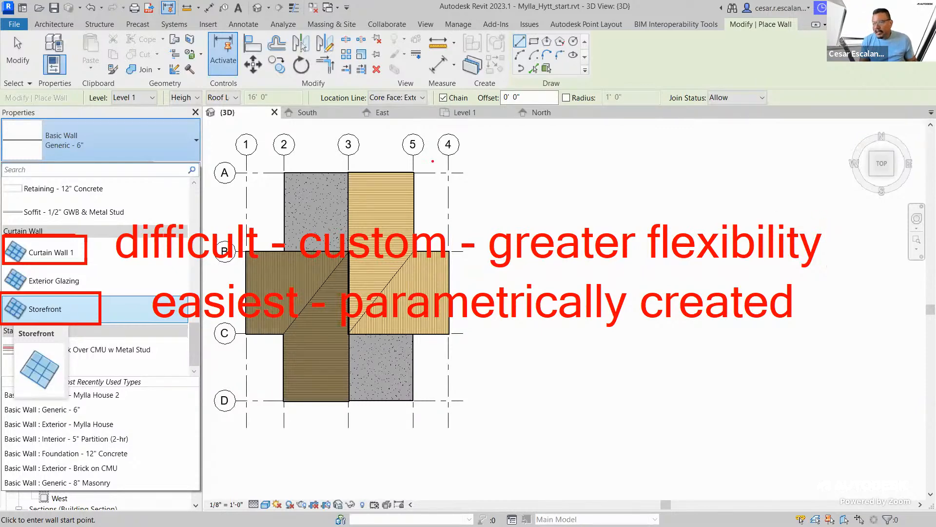
pyautogui.press('Escape')
pyautogui.press('Escape')
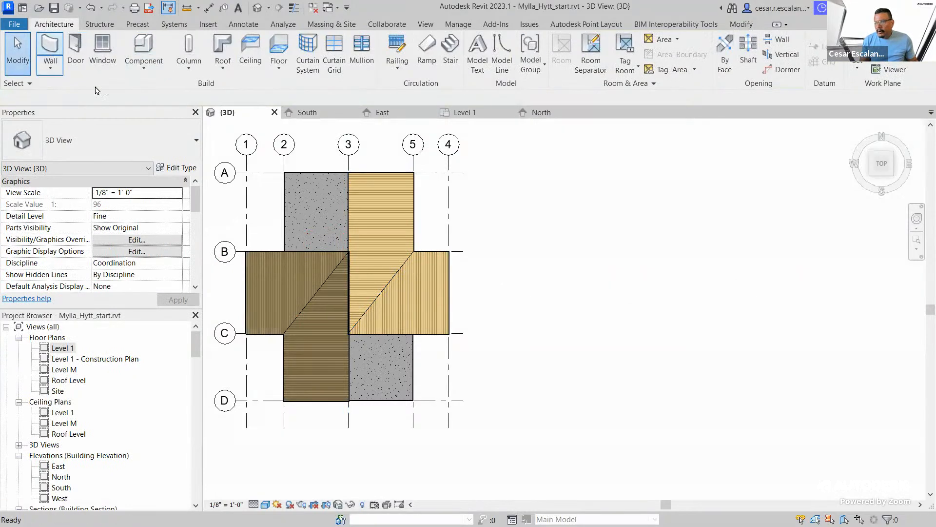
# - Draw a horizontal Storefront curtain wall about 21' long east of the house, from Level 1 up to Roof Level
pyautogui.click(49, 53)
pyautogui.click(159, 148)
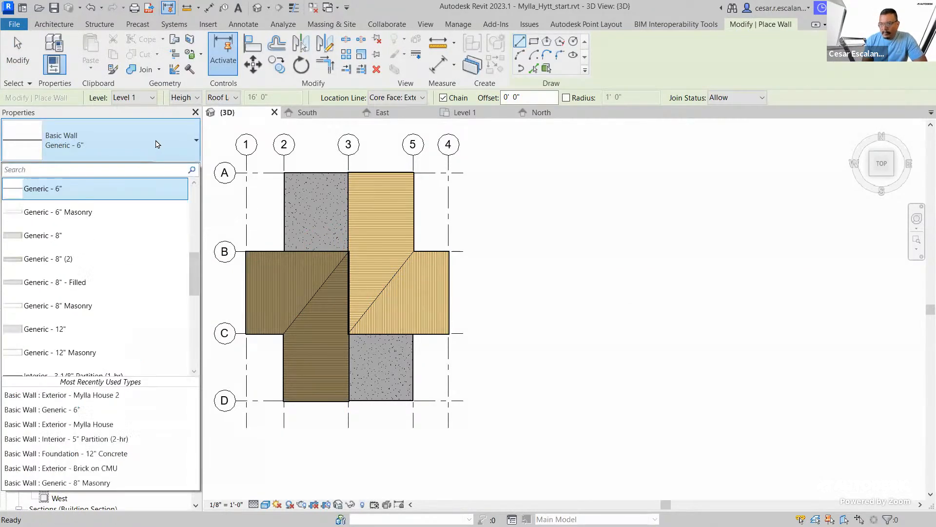
pyautogui.scroll(-5, 186, 328)
pyautogui.scroll(-2, 186, 328)
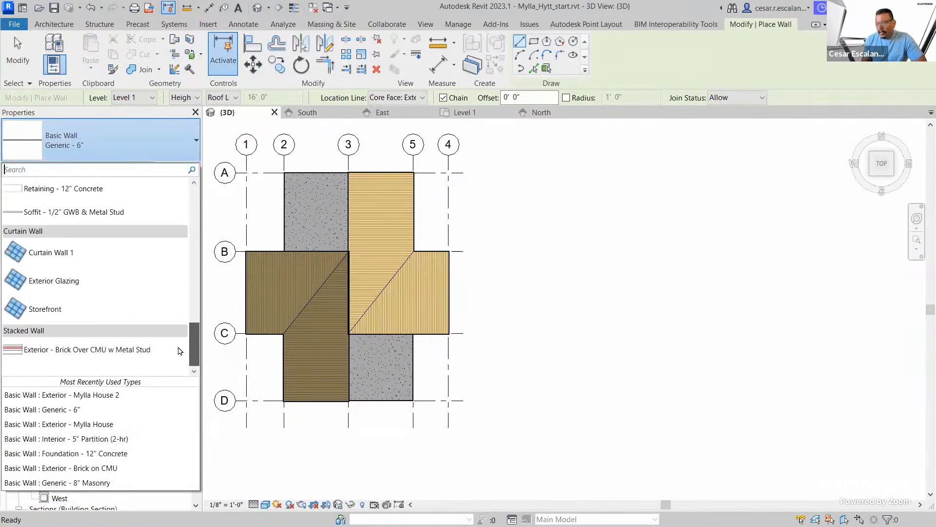
pyautogui.click(78, 317)
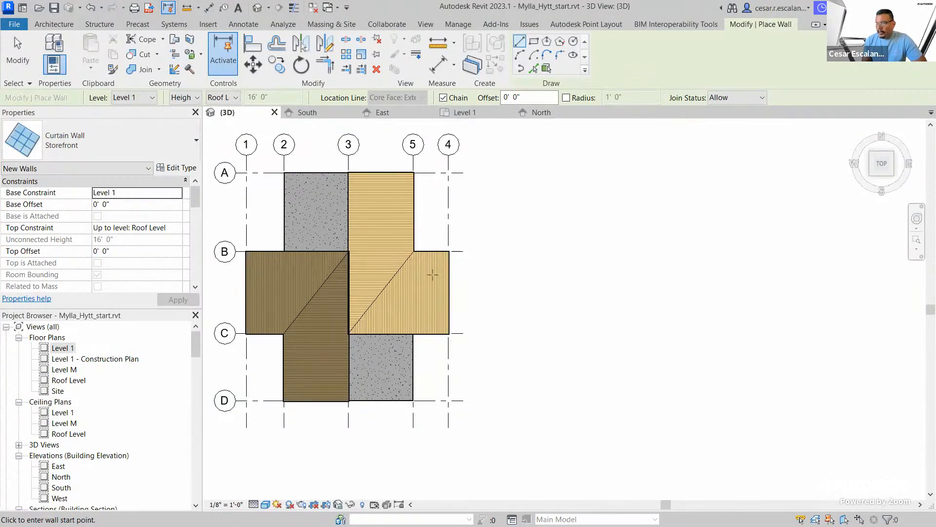
pyautogui.click(542, 320)
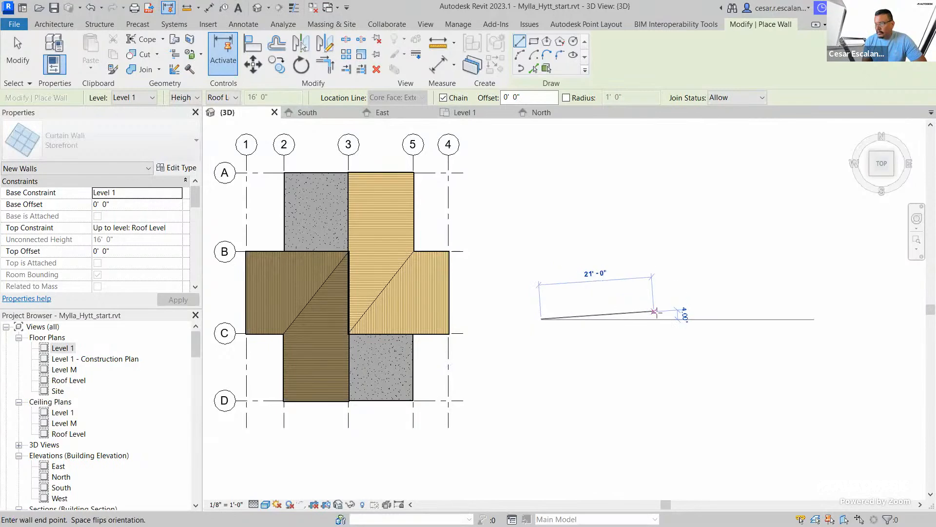
pyautogui.click(662, 283)
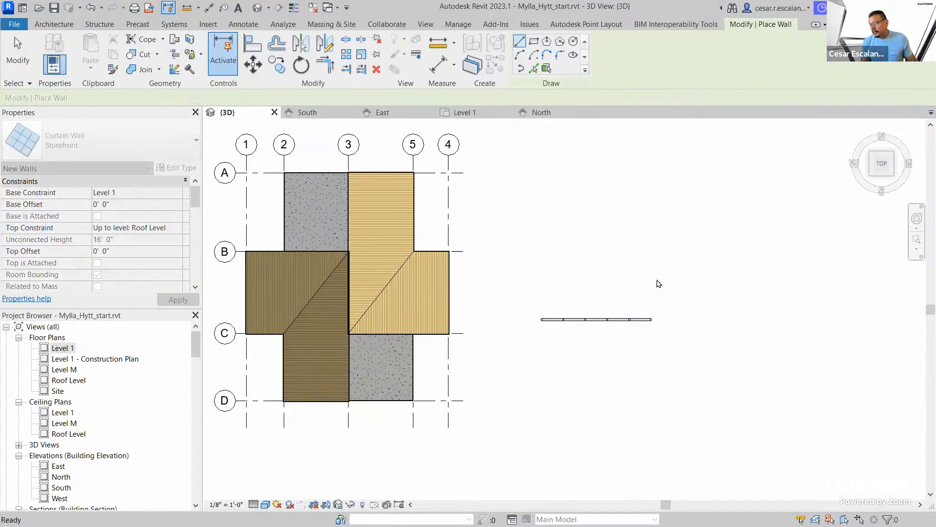
pyautogui.press('Escape')
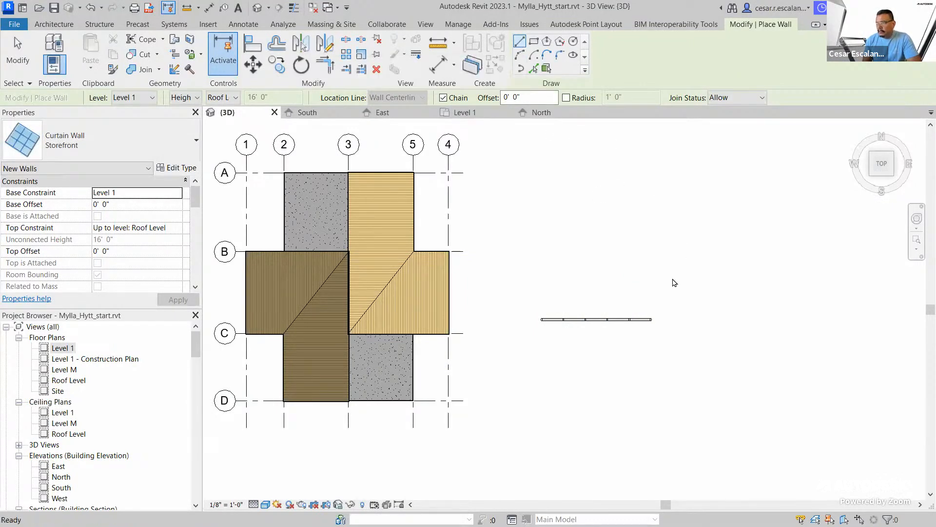
# - Draw a second Storefront curtain wall about 21'-6" long north from the first wall's east end, and view the corner in 3D
pyautogui.click(651, 320)
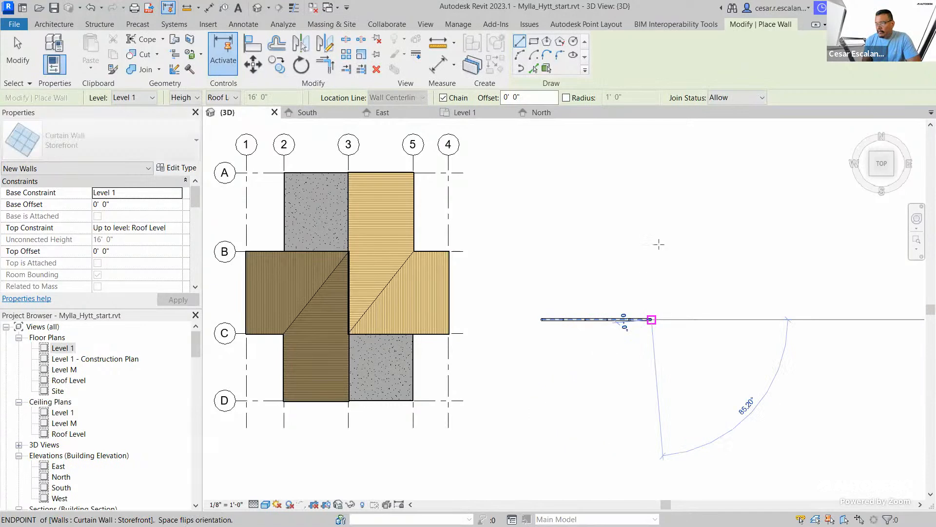
pyautogui.click(652, 204)
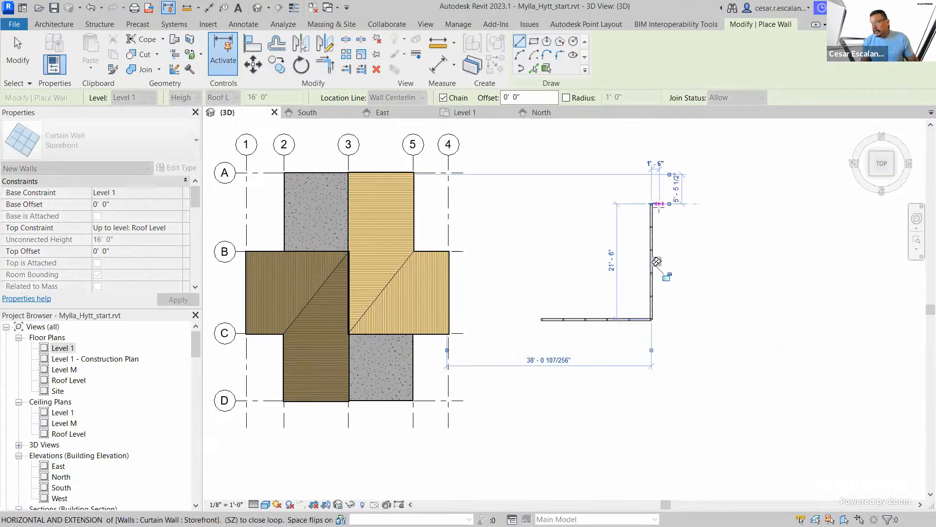
pyautogui.press('Escape')
pyautogui.press('Escape')
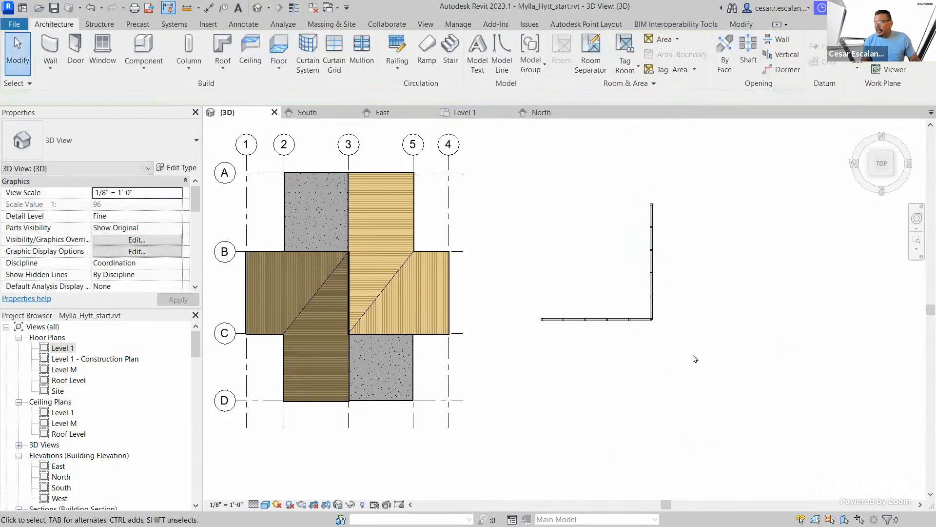
pyautogui.keyDown('shift'); pyautogui.moveTo(692, 361); pyautogui.dragTo(634, 322, button='middle'); pyautogui.keyUp('shift')
pyautogui.scroll(6, 634, 322)
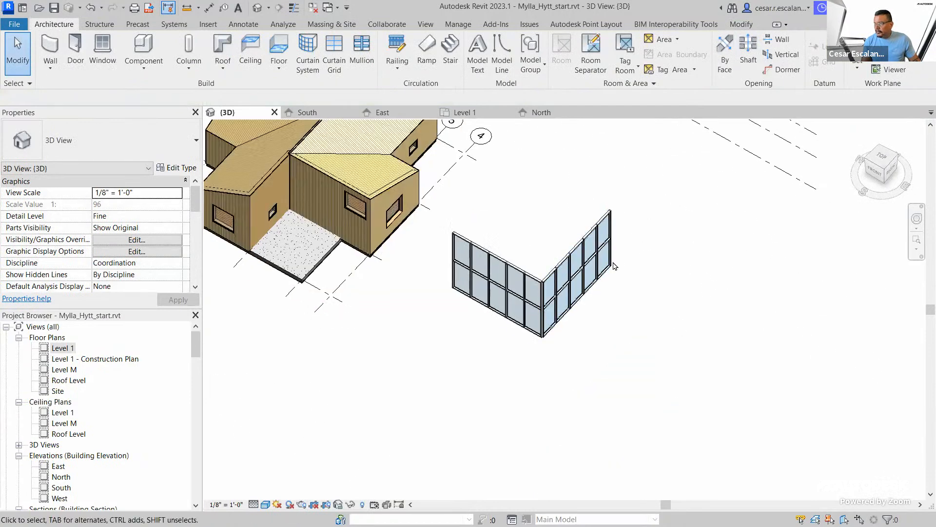
# - Open the type properties of the first Storefront wall, and narrow and move the dialog so the wall stays in view
pyautogui.scroll(-4, 634, 320)
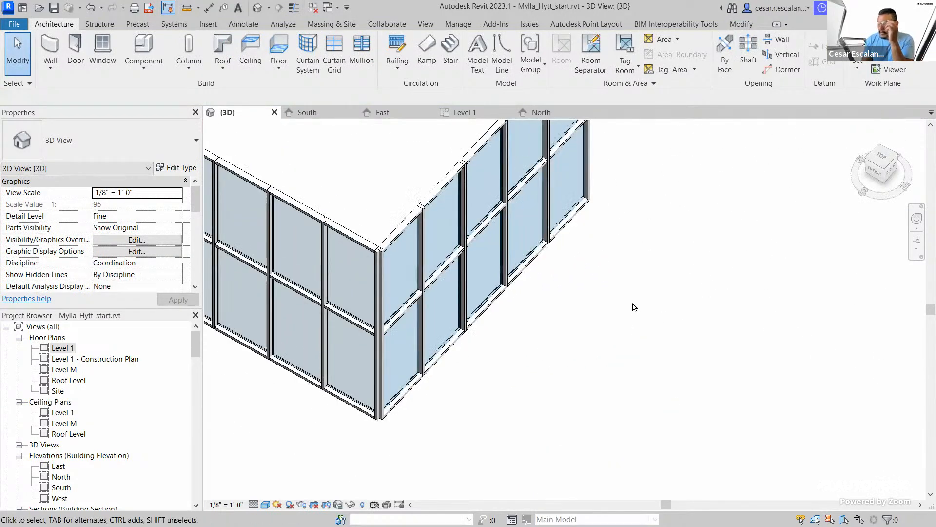
pyautogui.moveTo(634, 319); pyautogui.dragTo(683, 320, button='middle')
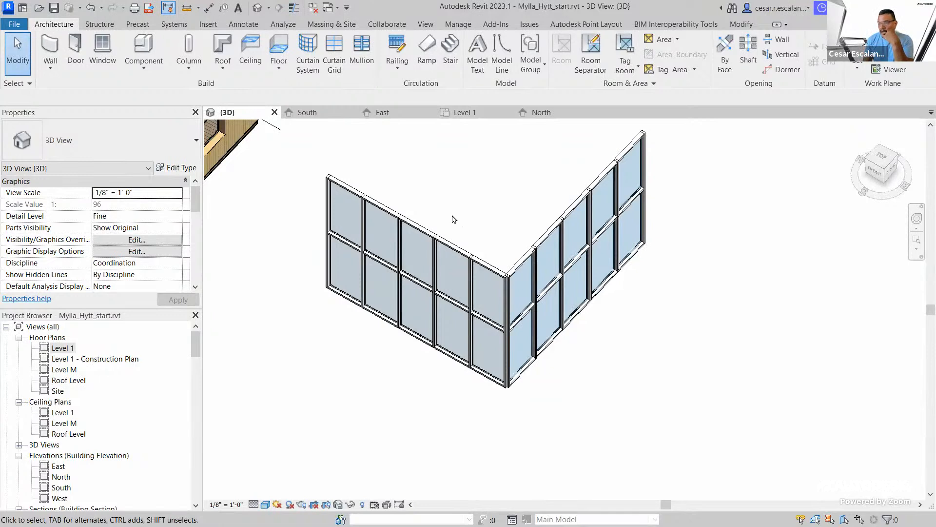
pyautogui.press('Tab')
pyautogui.click(450, 243)
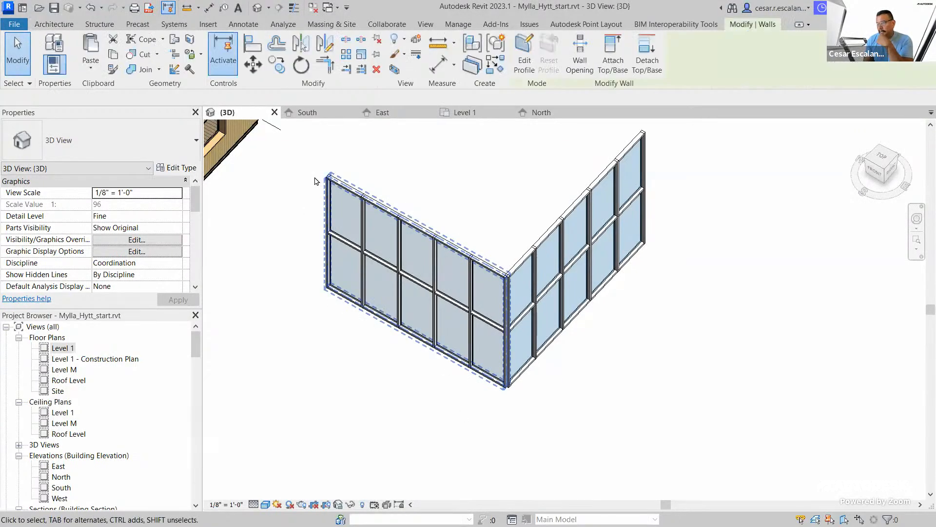
pyautogui.click(181, 169)
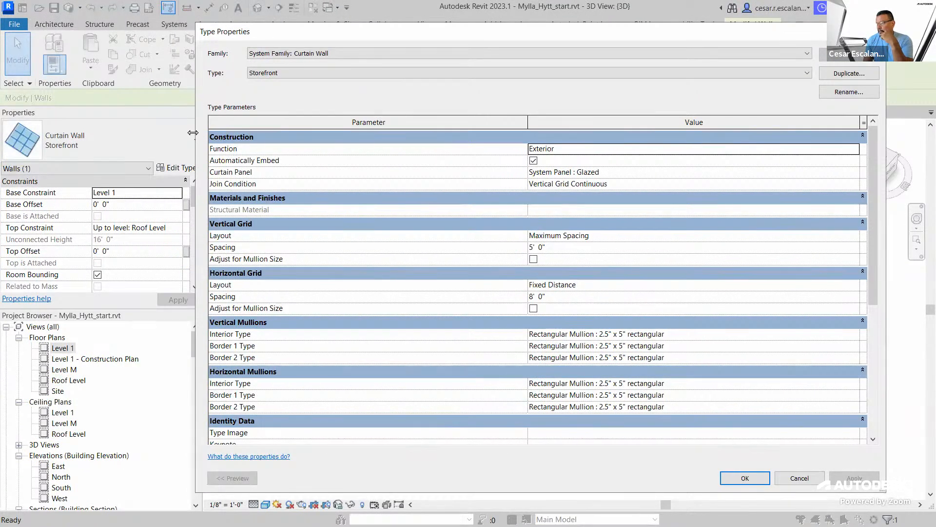
pyautogui.moveTo(194, 132); pyautogui.dragTo(580, 122)
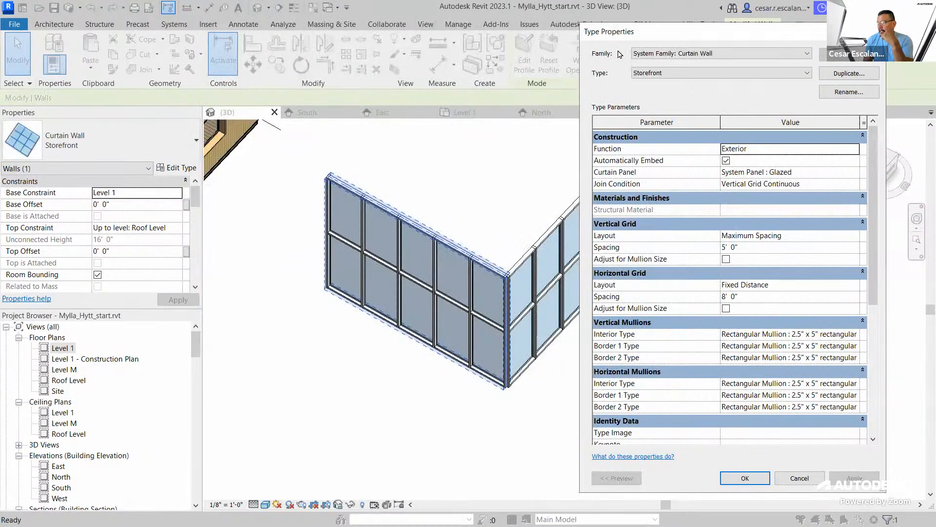
pyautogui.moveTo(634, 24); pyautogui.dragTo(659, 3)
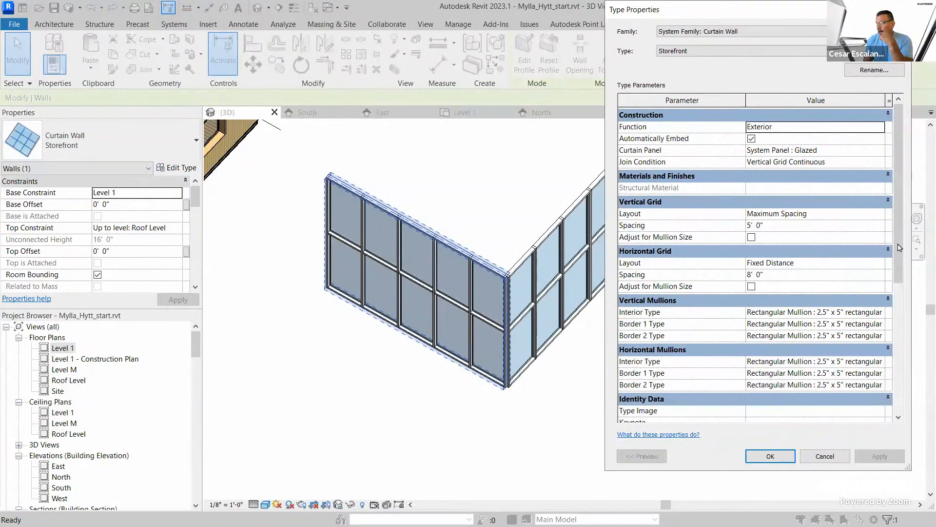
pyautogui.moveTo(900, 250); pyautogui.dragTo(912, 208)
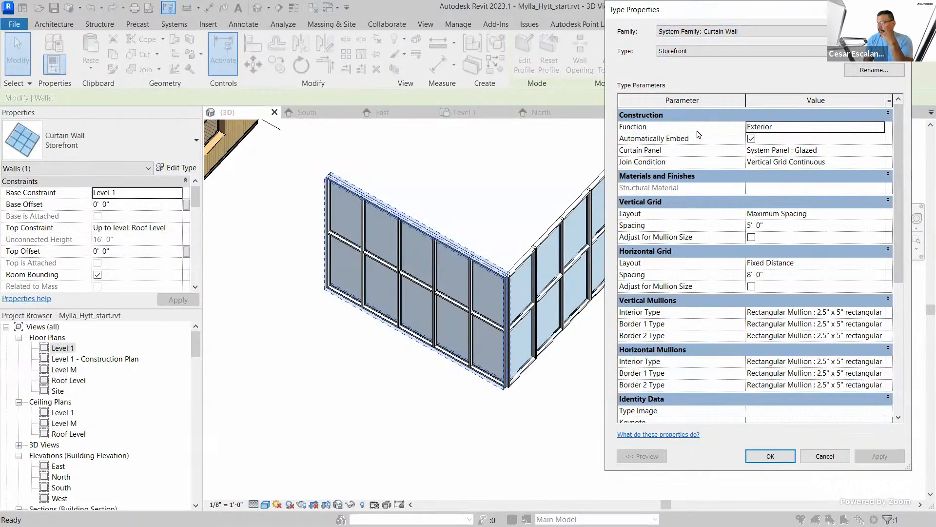
# - Review the available Function options for the Storefront wall type and keep Exterior
pyautogui.click(884, 126)
pyautogui.click(880, 127)
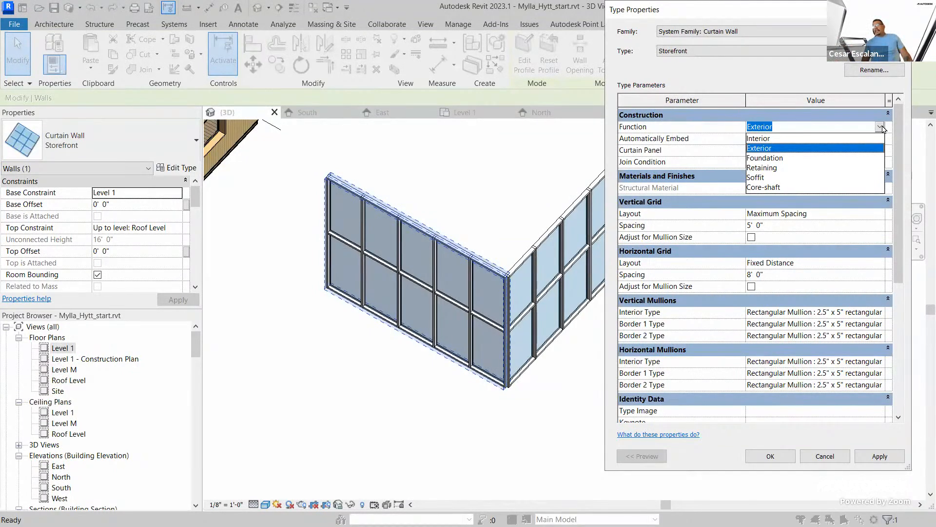
pyautogui.click(764, 148)
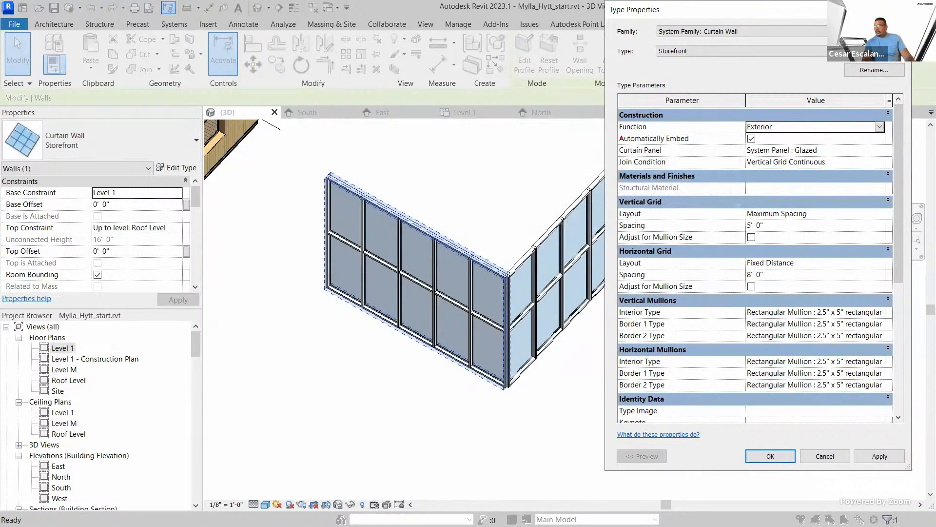
# - Annotate the Automatically Embed setting with a red box and draw an arrow from a circled glass panel to the Curtain Panel value
pyautogui.moveTo(616, 133); pyautogui.dragTo(768, 149)
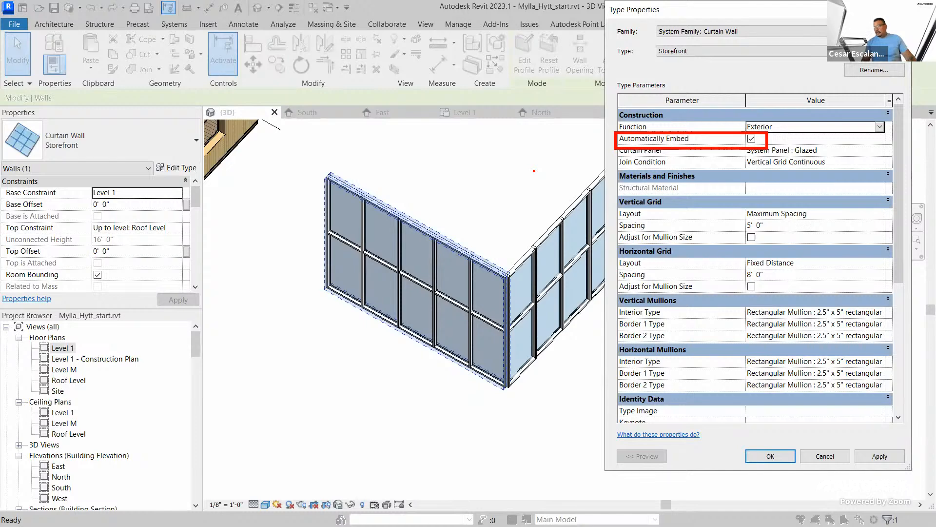
pyautogui.write('a')
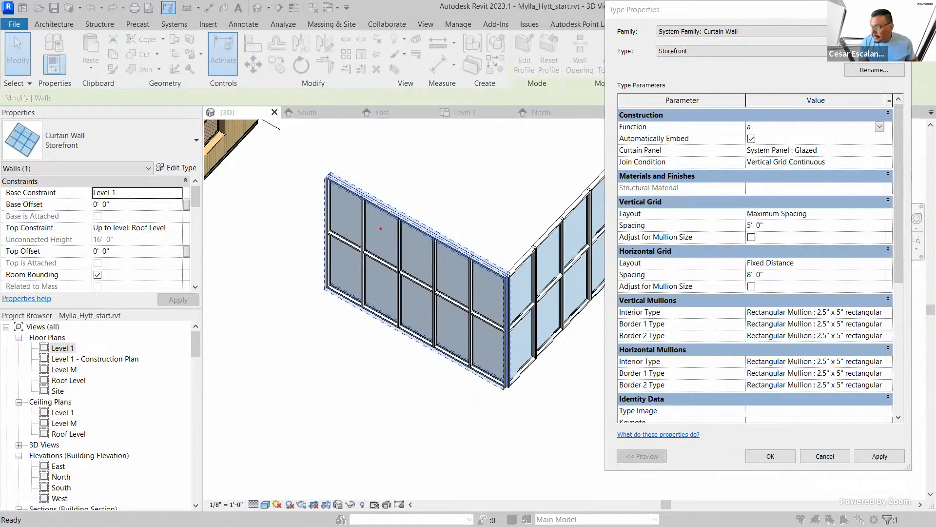
pyautogui.moveTo(378, 222)
pyautogui.mouseDown()
pyautogui.moveTo(385, 246)
pyautogui.moveTo(379, 221)
pyautogui.moveTo(427, 182)
pyautogui.moveTo(506, 156)
pyautogui.moveTo(687, 176)
pyautogui.moveTo(742, 159)
pyautogui.mouseUp()
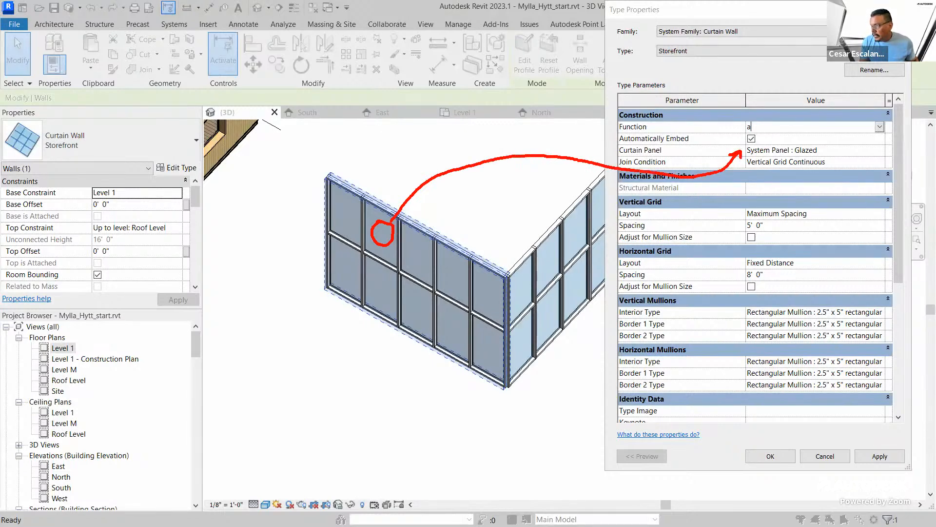
pyautogui.moveTo(835, 146)
pyautogui.mouseDown()
pyautogui.moveTo(741, 148)
pyautogui.moveTo(837, 161)
pyautogui.moveTo(850, 143)
pyautogui.mouseUp()
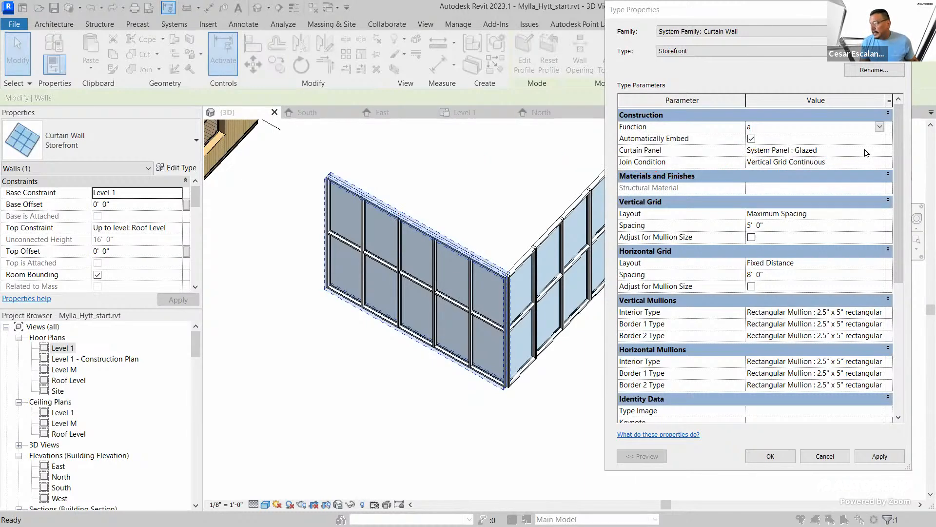
# - Examine the curtain panel choices available for the Storefront curtain wall type
pyautogui.click(884, 151)
pyautogui.click(880, 150)
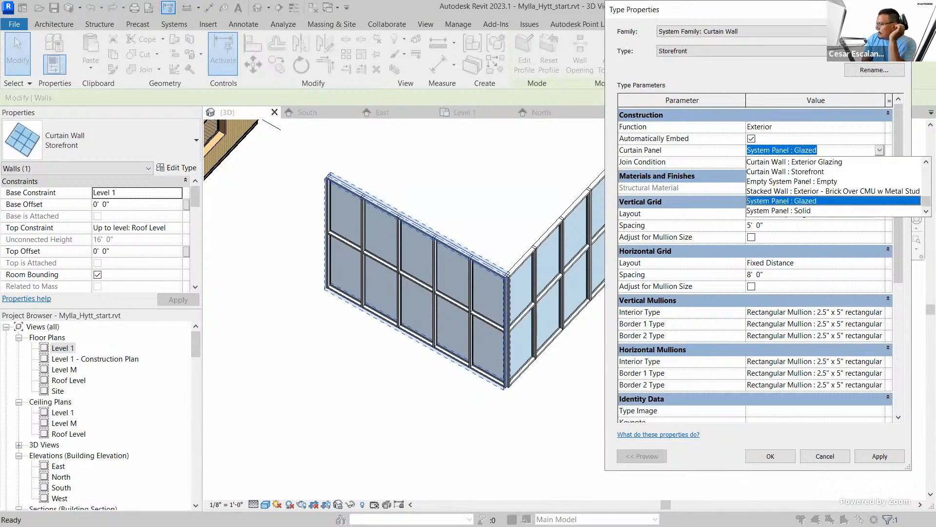
pyautogui.moveTo(926, 201); pyautogui.dragTo(926, 172)
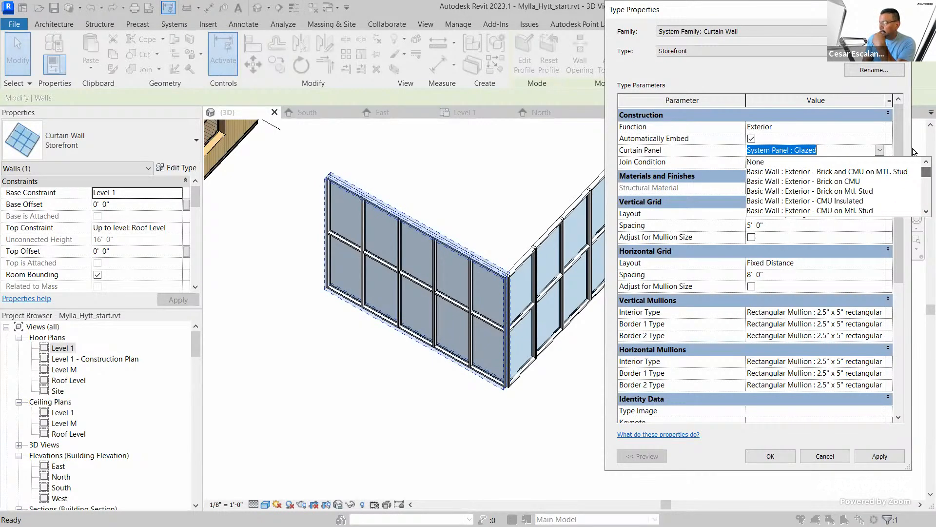
pyautogui.click(910, 147)
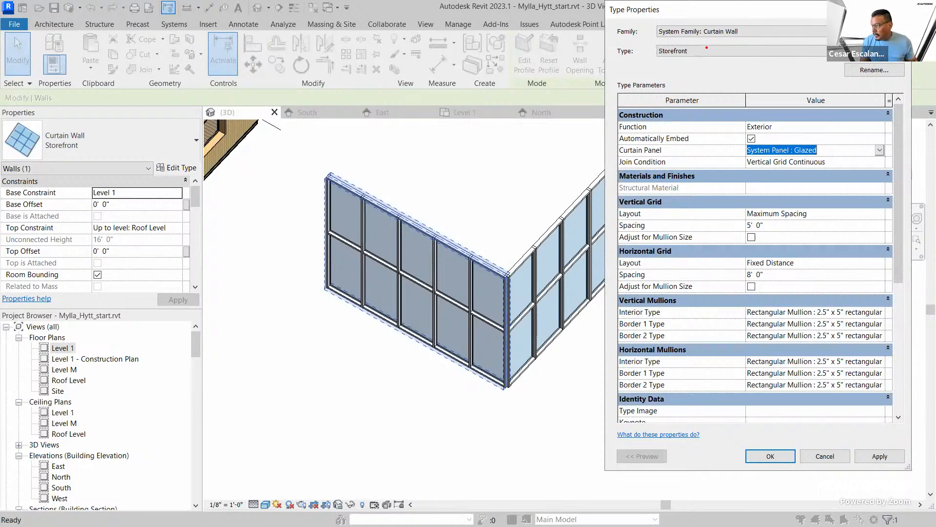
pyautogui.moveTo(707, 47)
pyautogui.mouseDown()
pyautogui.moveTo(640, 53)
pyautogui.moveTo(696, 66)
pyautogui.moveTo(703, 48)
pyautogui.mouseUp()
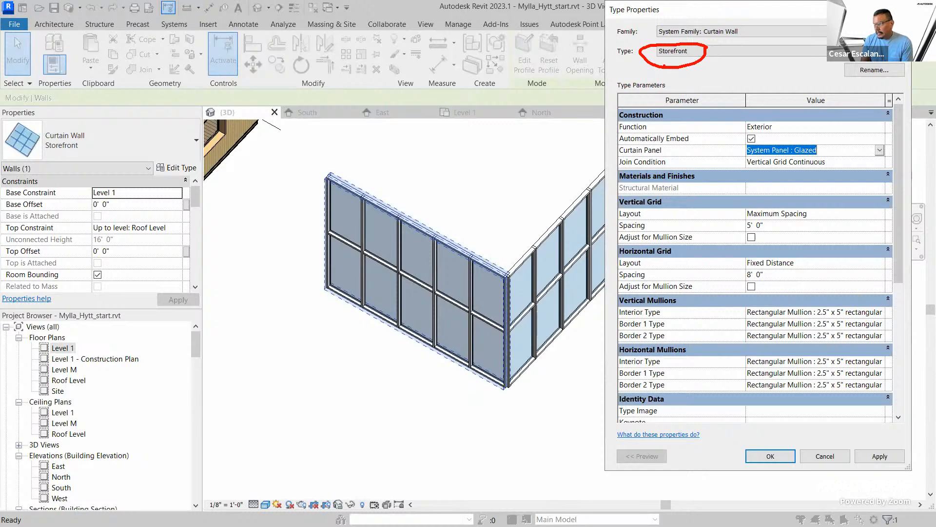
pyautogui.moveTo(665, 65); pyautogui.dragTo(626, 86)
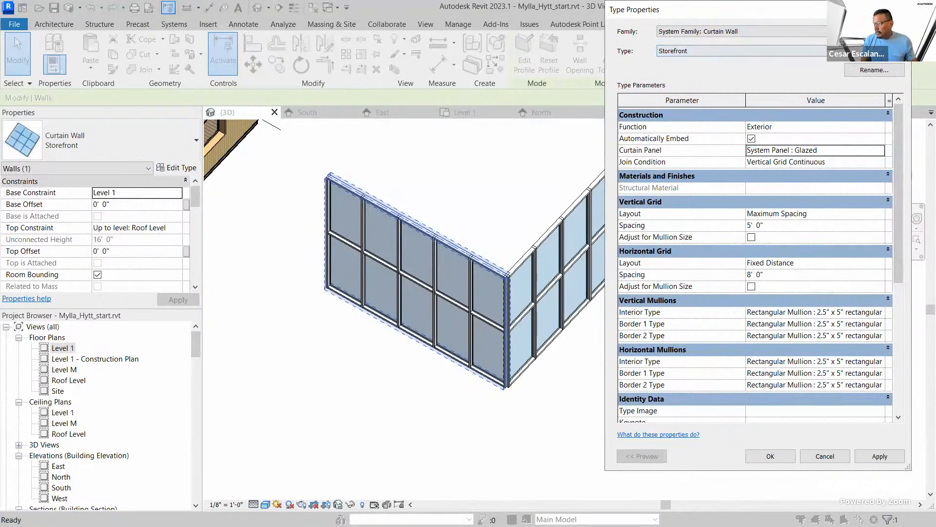
# - Duplicate the Storefront curtain wall type under the name "Storefront - Test"
pyautogui.click(874, 50)
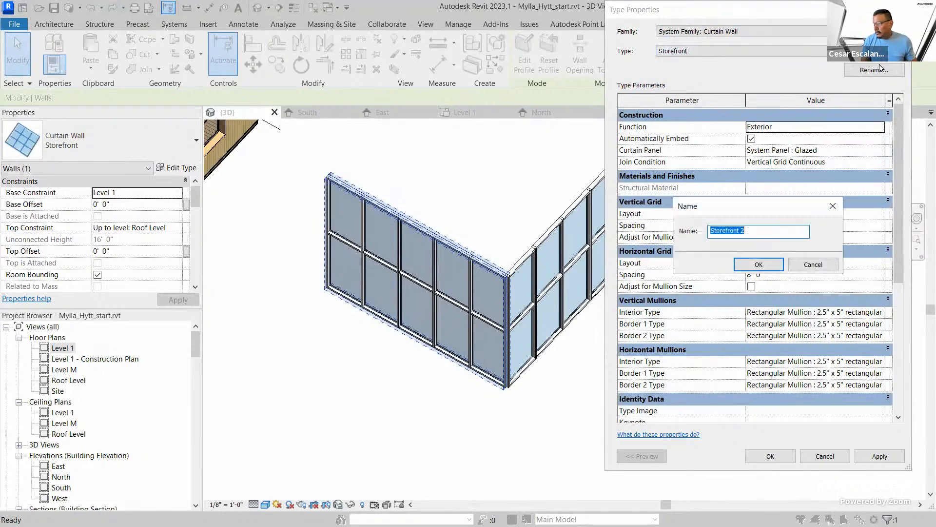
pyautogui.click(761, 231)
pyautogui.doubleClick(744, 231)
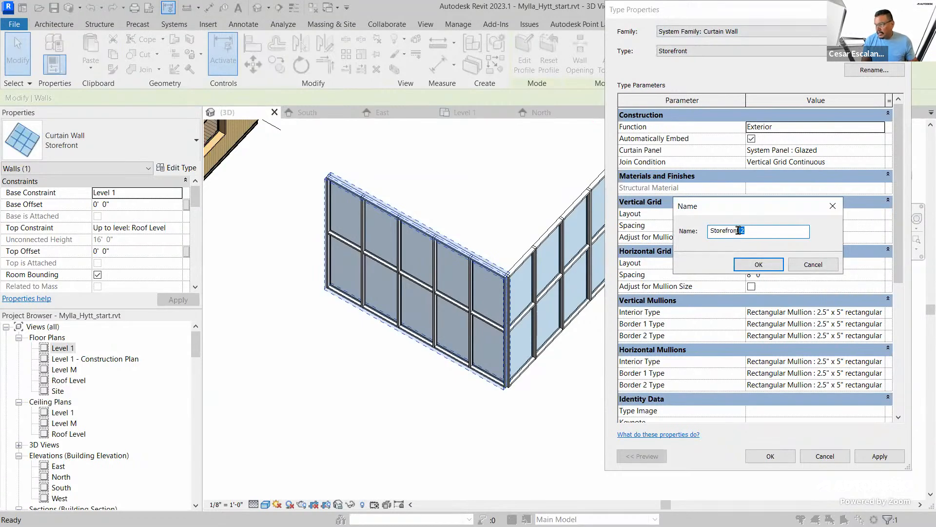
pyautogui.press('BackSpace')
pyautogui.write('- Test')
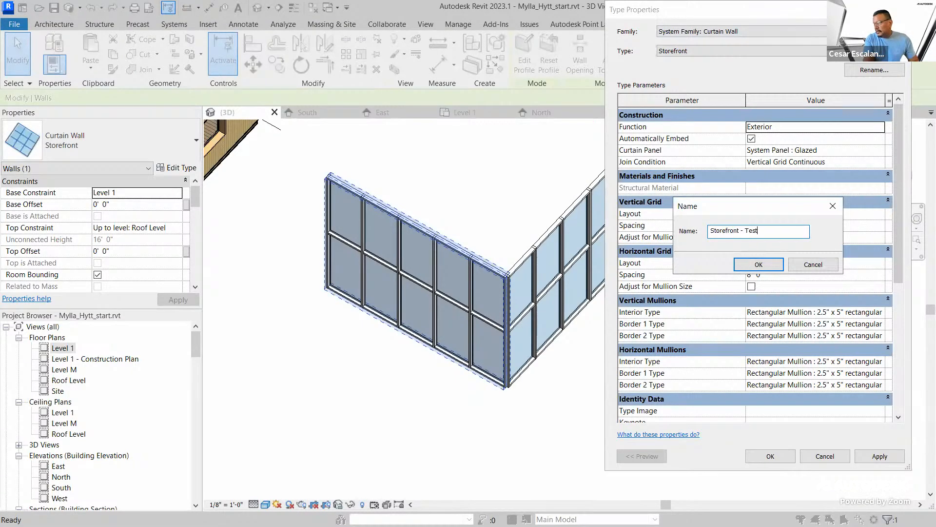
pyautogui.click(759, 264)
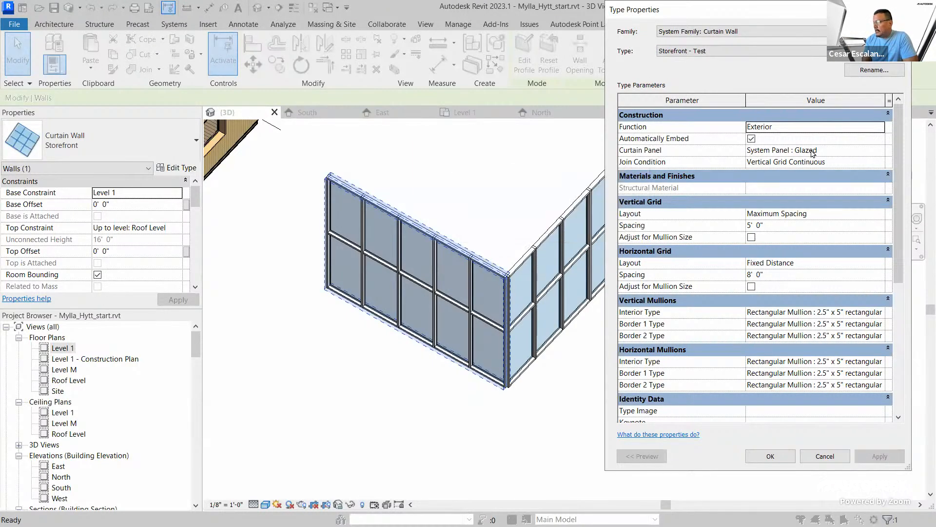
# - Set the curtain panel of the Storefront - Test type to "Basic Wall : Generic - 4" Brick" and apply it to the wall
pyautogui.click(870, 152)
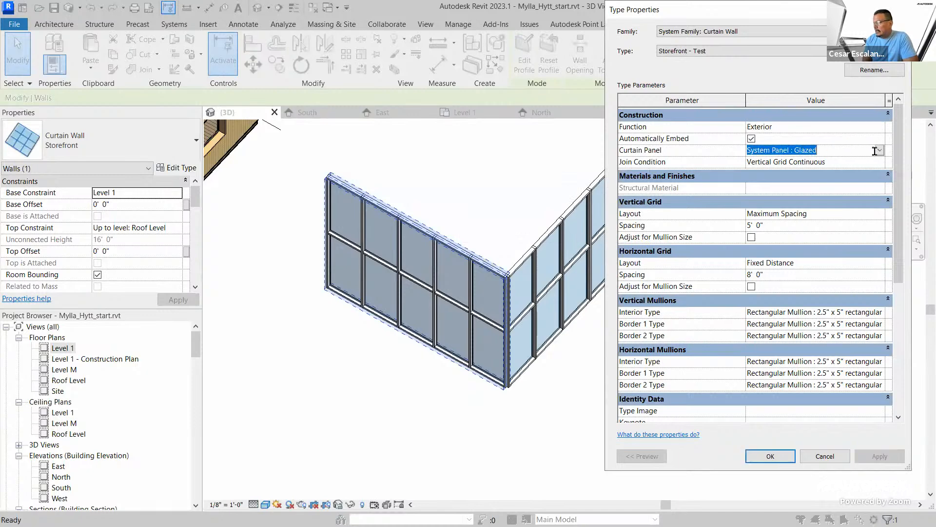
pyautogui.click(875, 151)
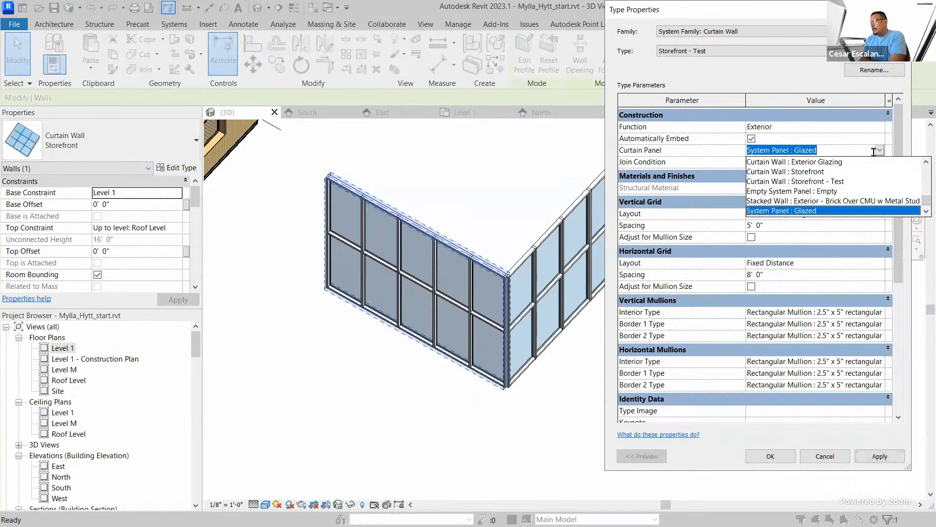
pyautogui.scroll(1, 834, 188)
pyautogui.scroll(1, 837, 186)
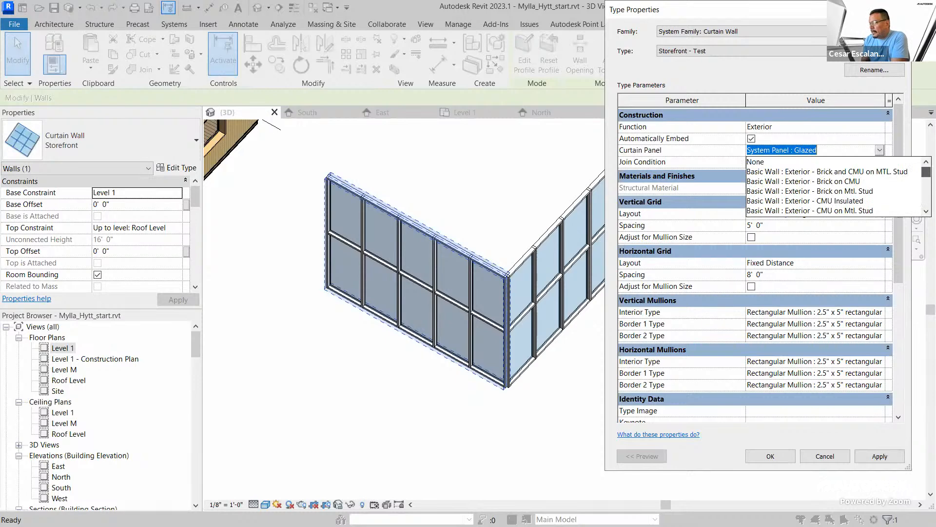
pyautogui.scroll(-5, 836, 186)
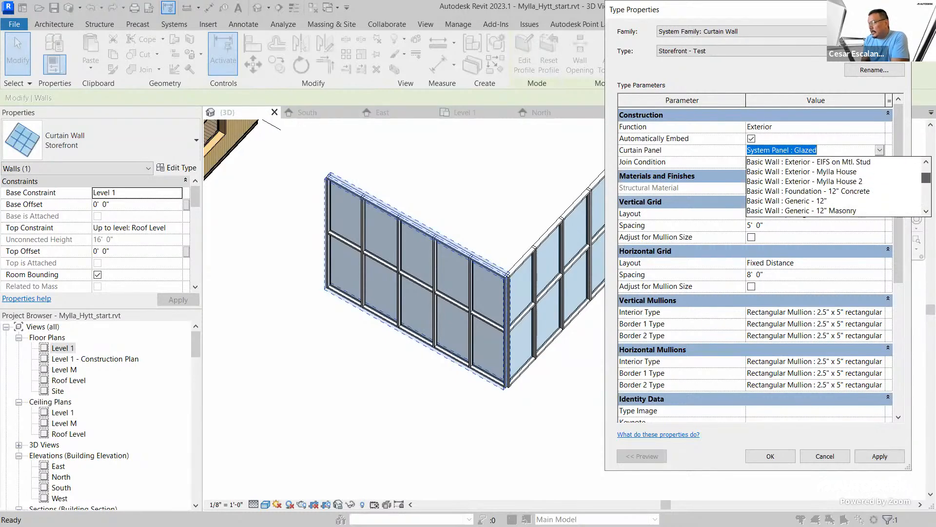
pyautogui.scroll(-3, 836, 186)
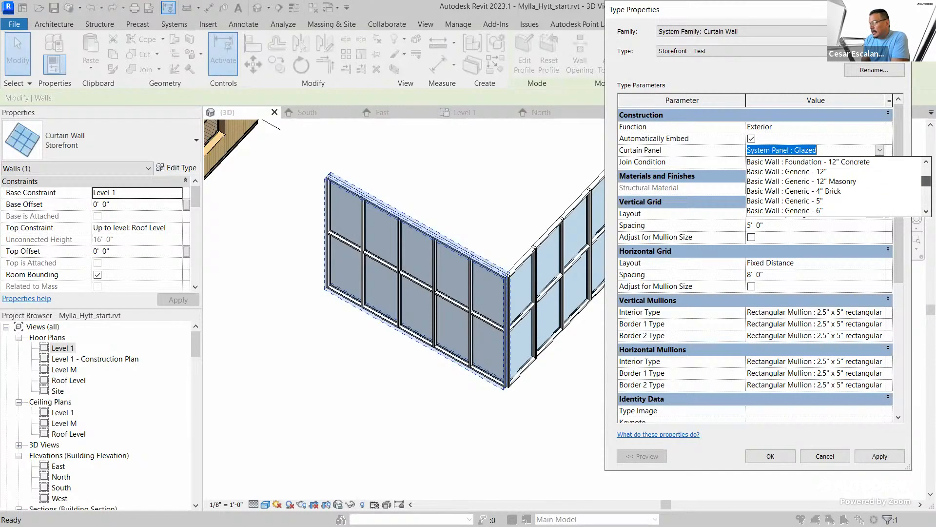
pyautogui.click(846, 191)
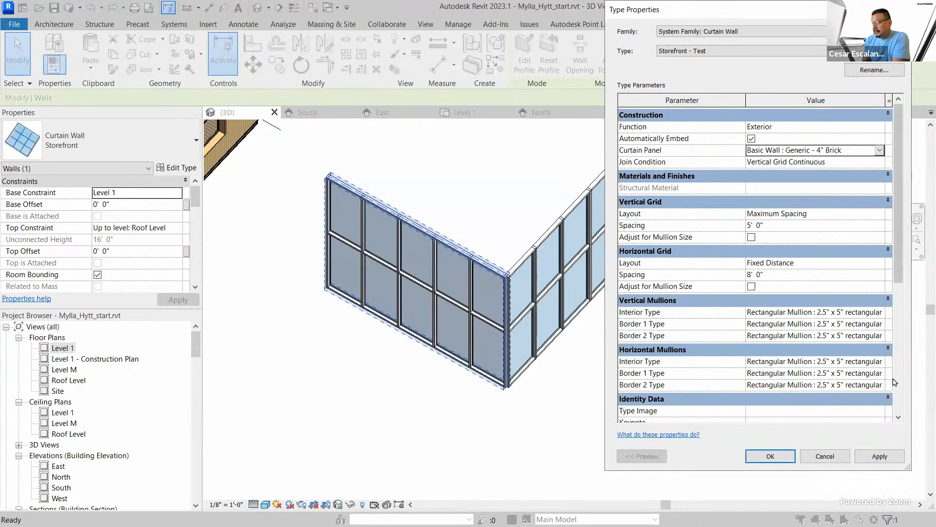
pyautogui.click(883, 456)
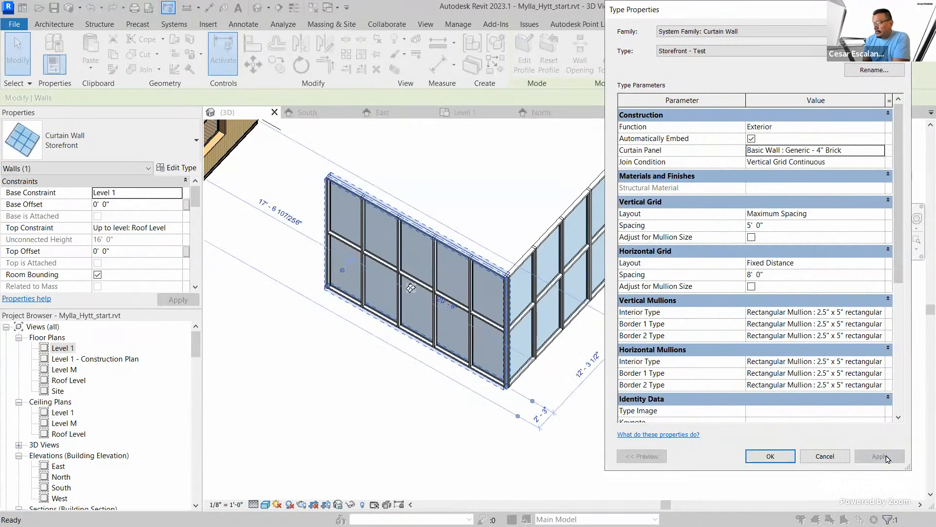
pyautogui.click(770, 456)
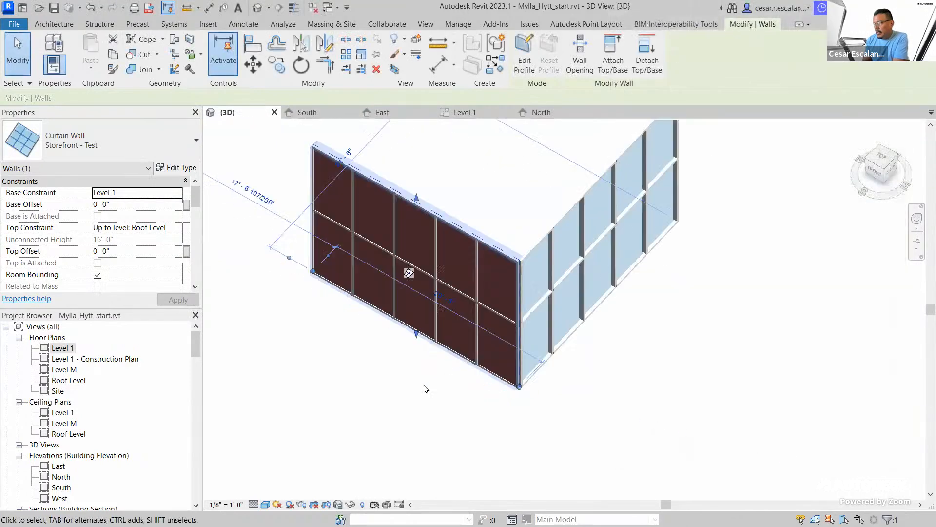
# - Change the Storefront - Test wall's curtain panel to "Empty System Panel : Empty" and deselect the wall
pyautogui.scroll(3, 424, 389)
pyautogui.scroll(1, 455, 427)
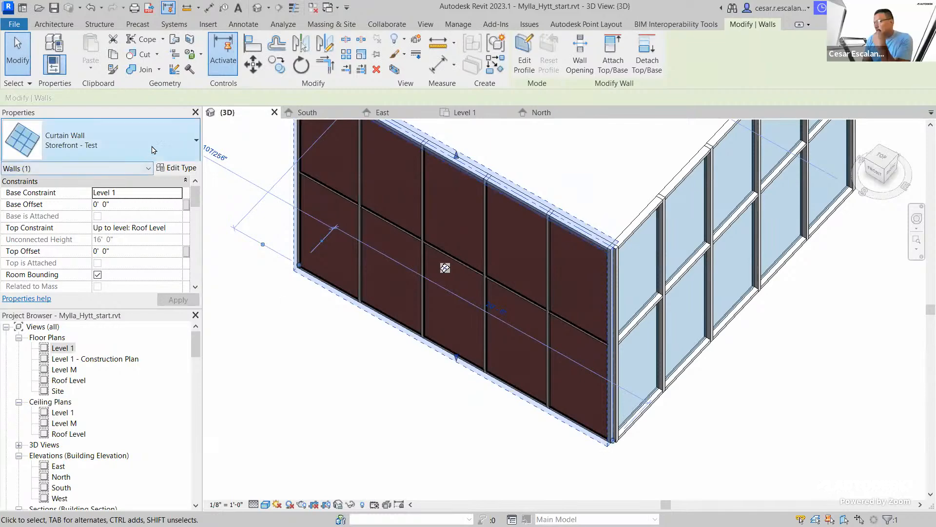
pyautogui.click(175, 168)
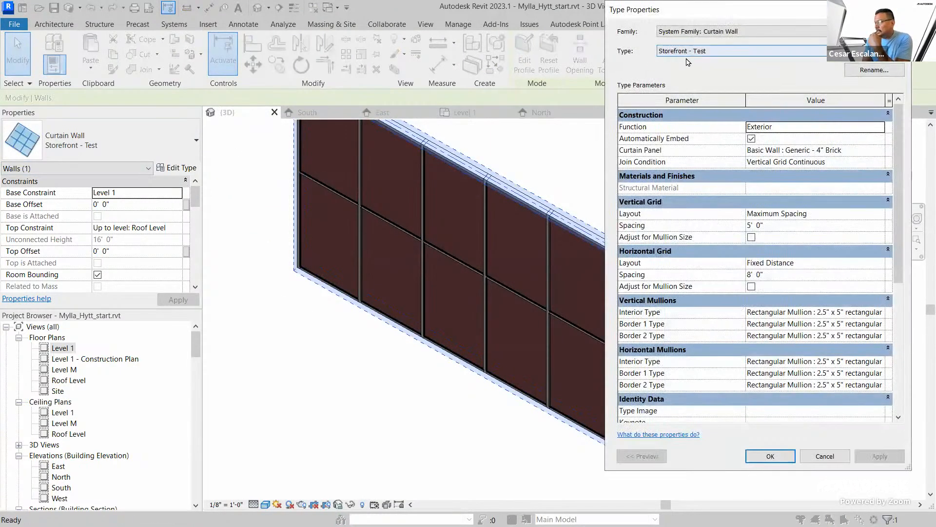
pyautogui.click(469, 161)
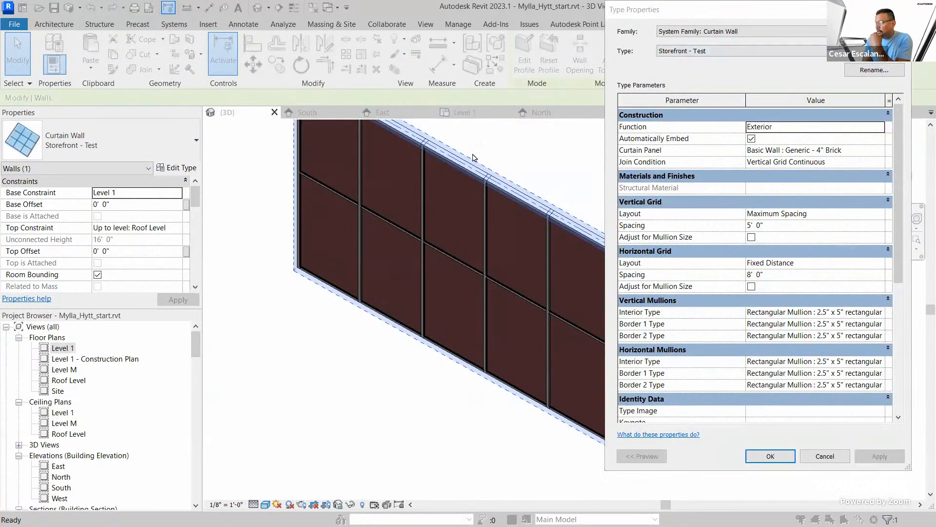
pyautogui.click(883, 151)
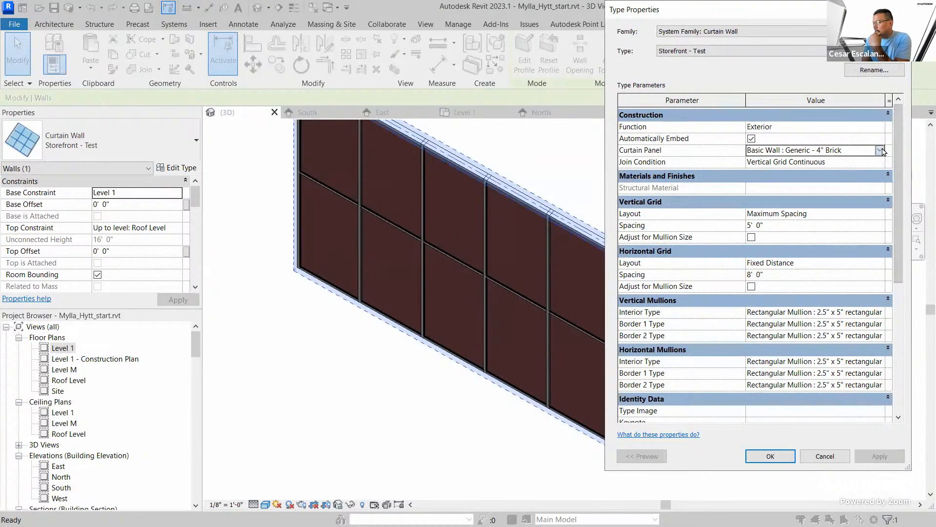
pyautogui.click(882, 151)
pyautogui.moveTo(927, 182); pyautogui.dragTo(927, 202)
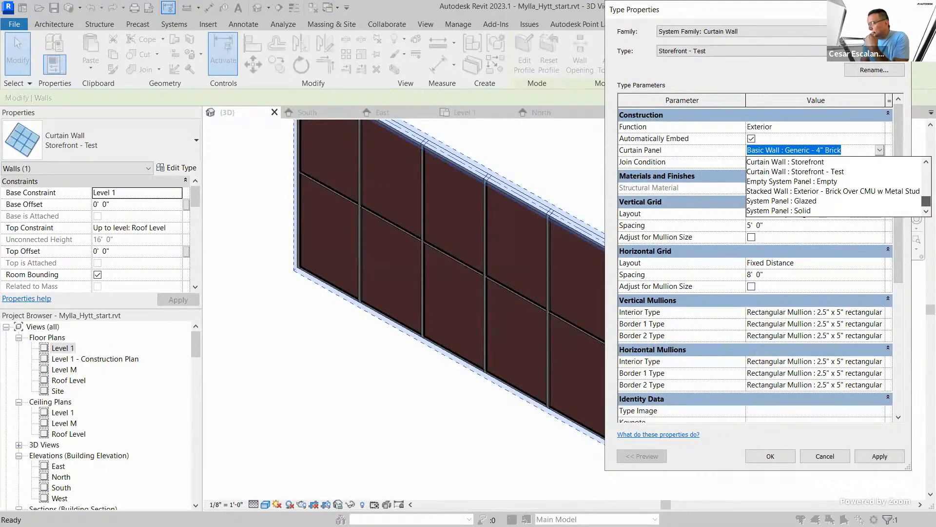
pyautogui.click(807, 184)
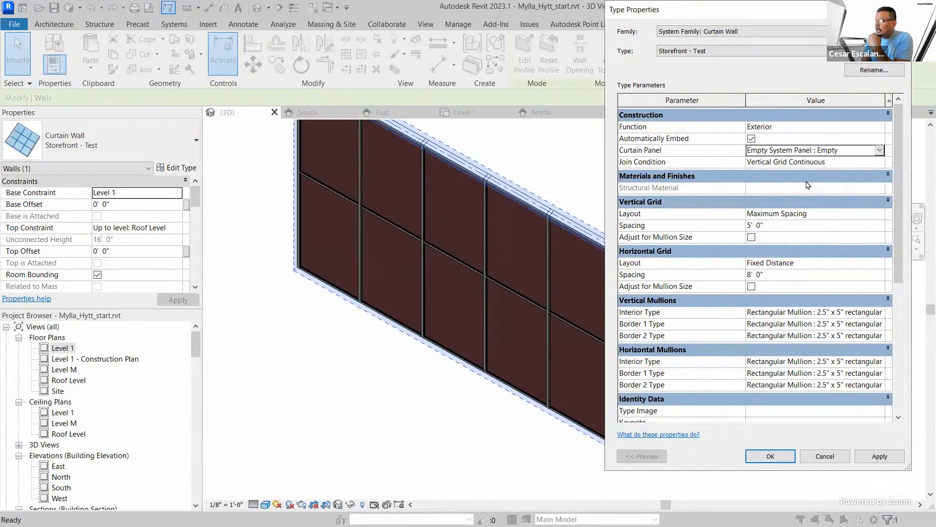
pyautogui.click(887, 458)
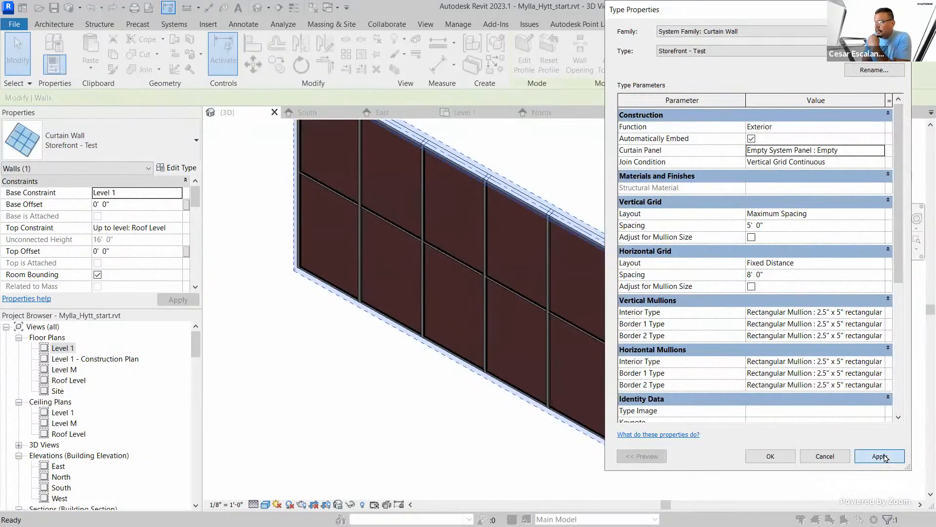
pyautogui.click(775, 460)
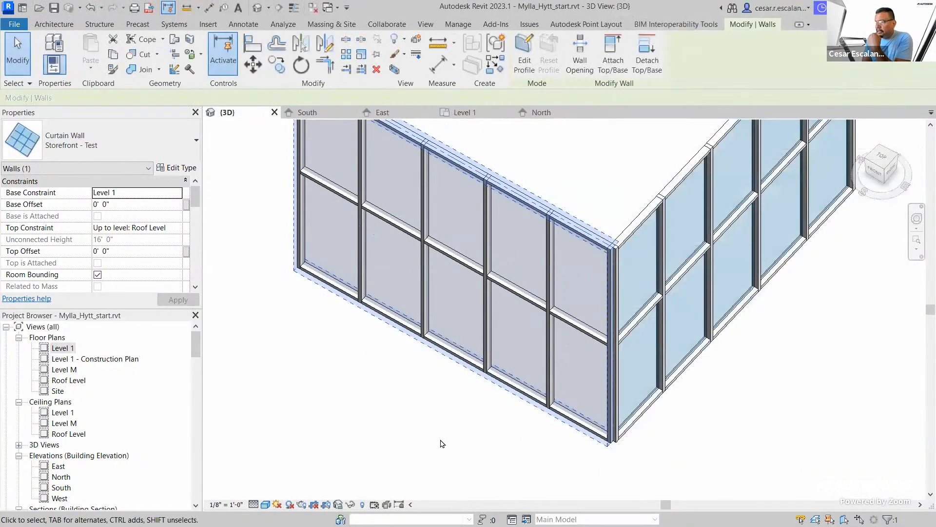
pyautogui.click(381, 445)
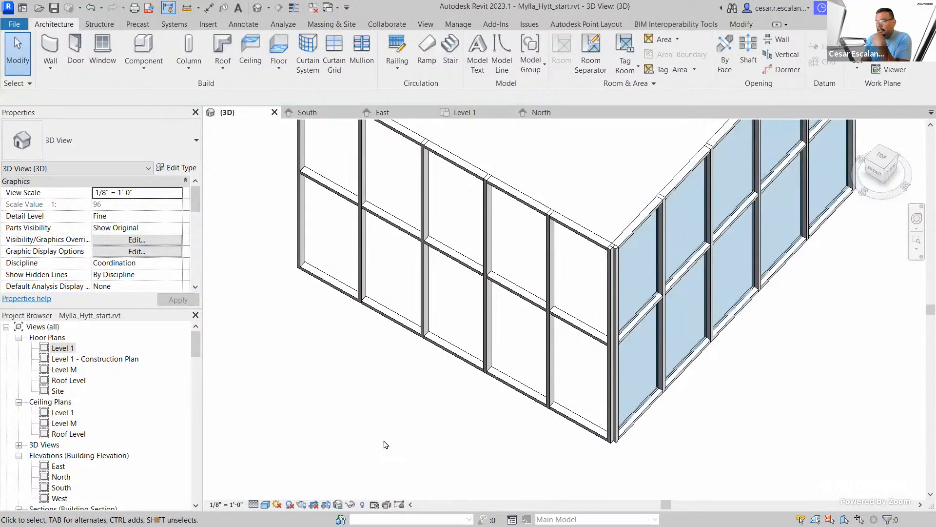
# - Change the curtain panel of the Storefront - Test wall type to "System Panel : Solid" and clear the selection
pyautogui.click(287, 175)
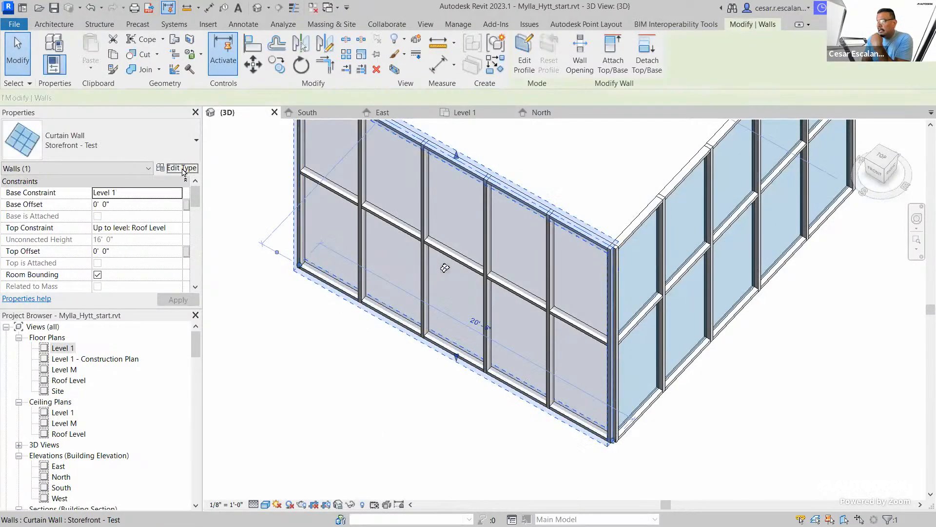
pyautogui.click(177, 168)
pyautogui.click(877, 152)
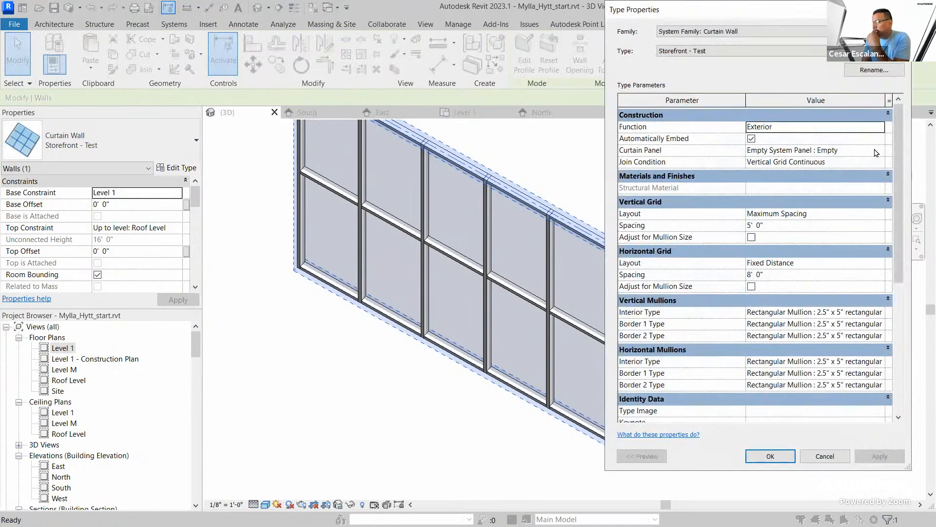
pyautogui.click(877, 152)
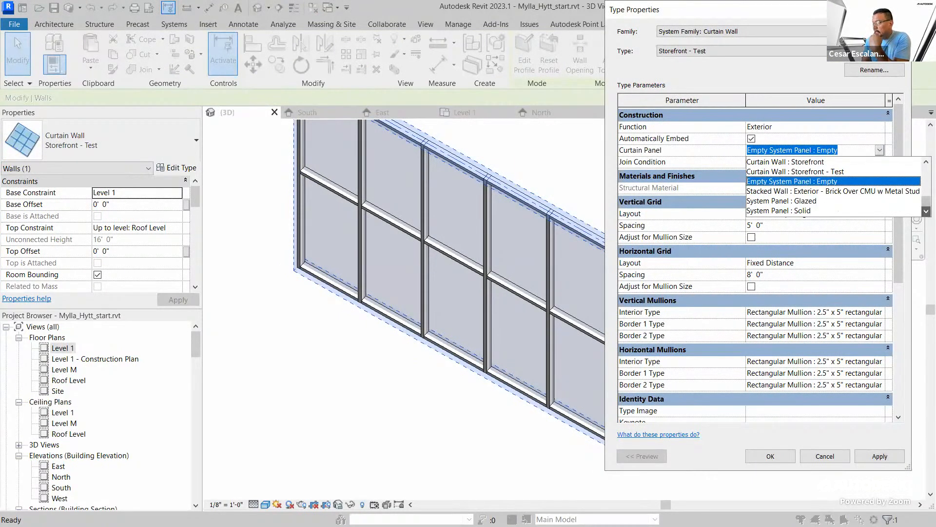
pyautogui.click(810, 210)
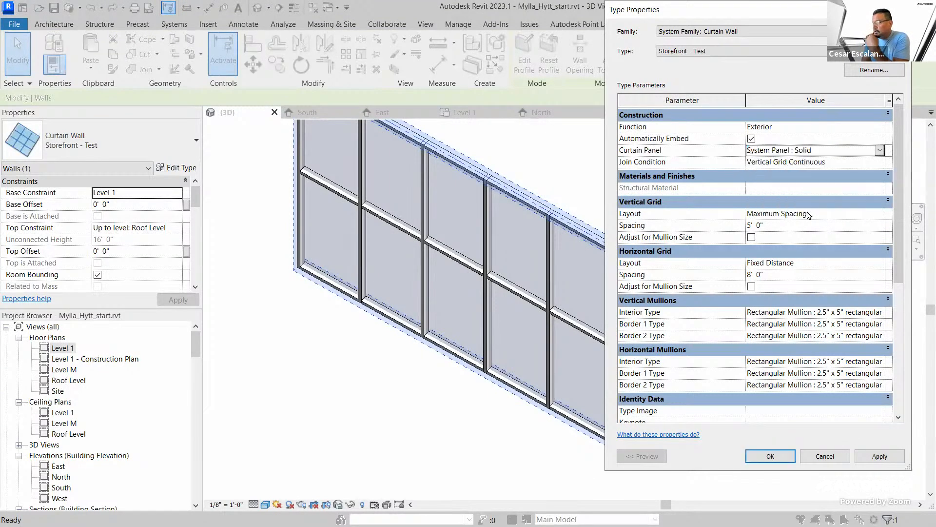
pyautogui.click(888, 459)
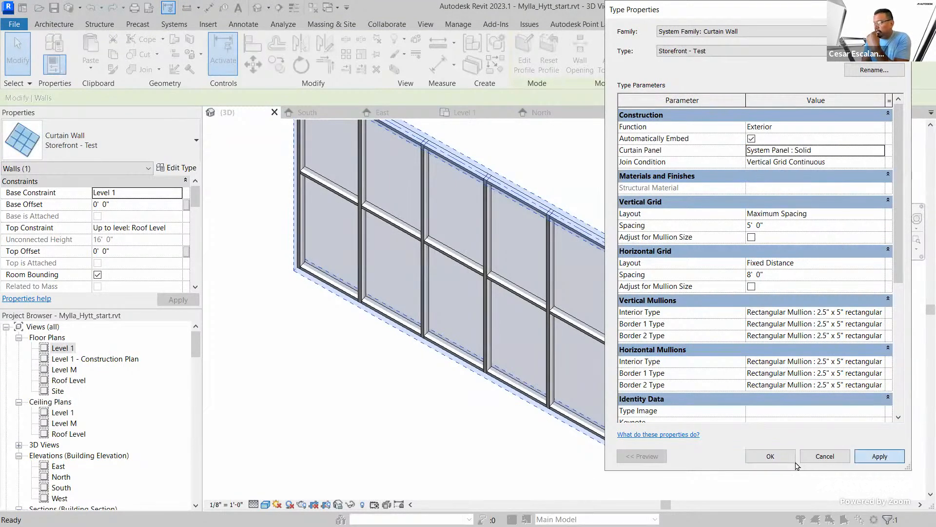
pyautogui.click(771, 456)
pyautogui.click(387, 483)
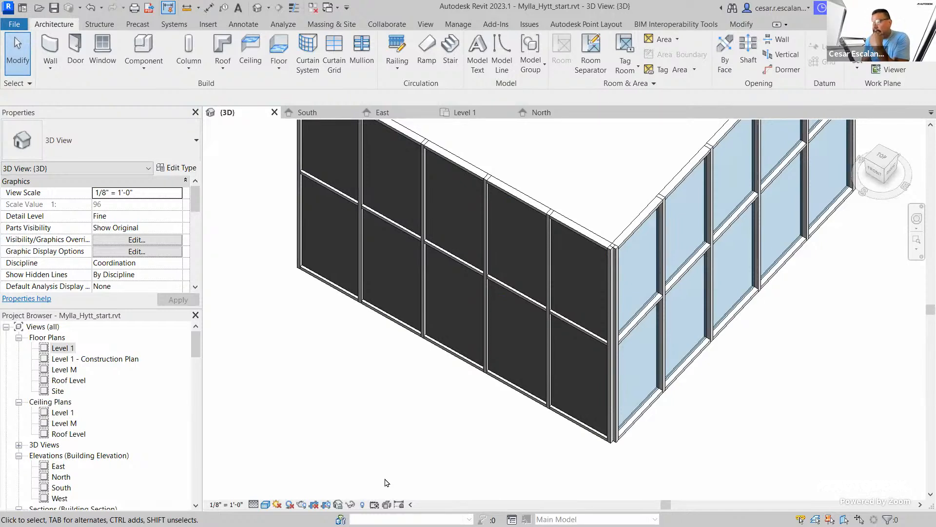
# - Set the join condition of the Storefront - Test curtain wall type to Horizontal Grid Continuous and deselect the wall
pyautogui.click(187, 170)
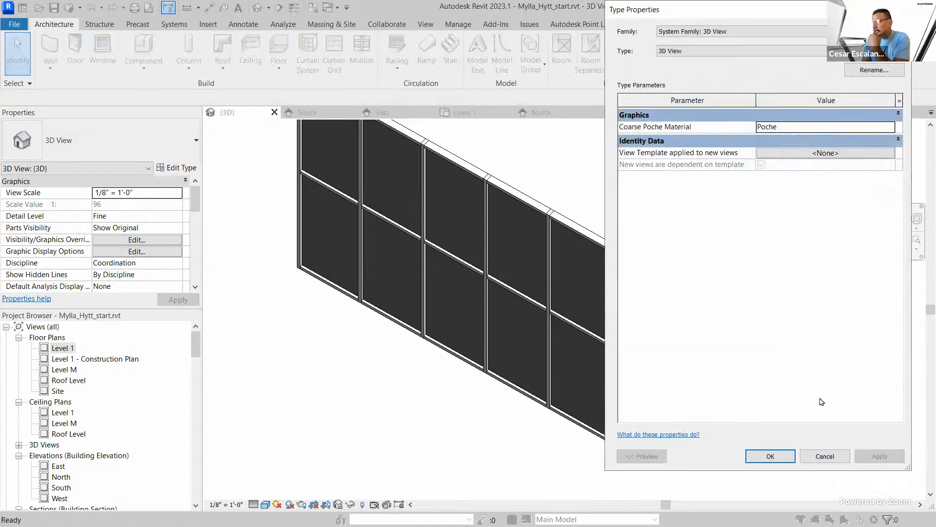
pyautogui.click(825, 456)
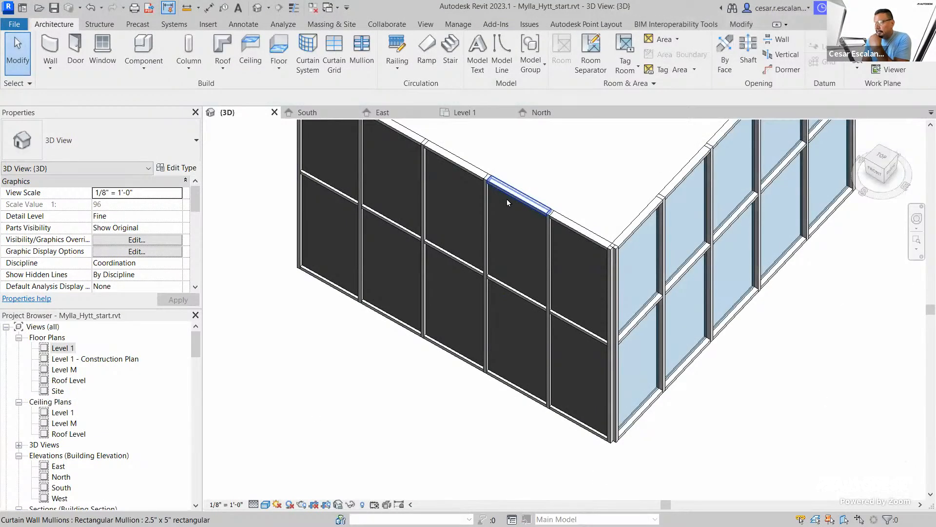
pyautogui.press('Tab')
pyautogui.click(508, 196)
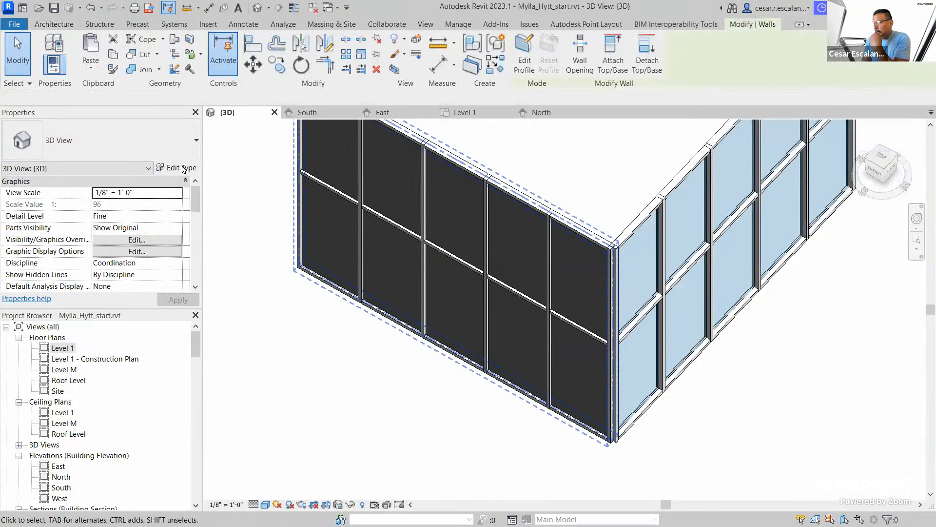
pyautogui.click(176, 167)
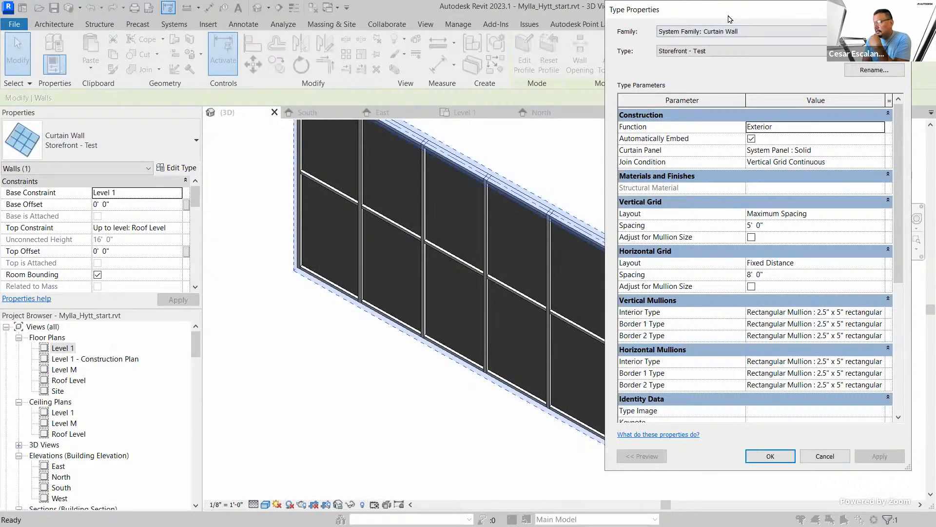
pyautogui.moveTo(728, 18); pyautogui.dragTo(148, 59)
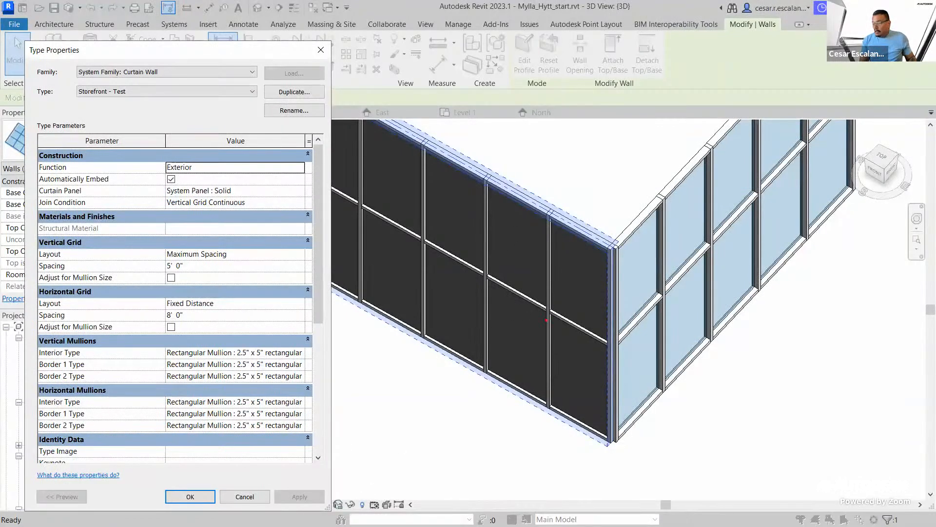
pyautogui.moveTo(535, 190)
pyautogui.mouseDown()
pyautogui.moveTo(545, 257)
pyautogui.moveTo(556, 195)
pyautogui.moveTo(536, 189)
pyautogui.mouseUp()
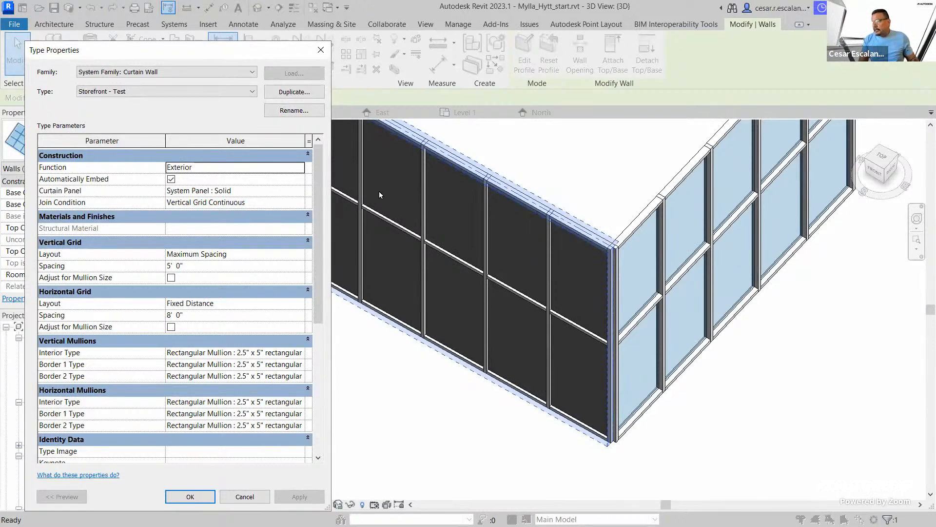
pyautogui.click(298, 203)
pyautogui.click(299, 203)
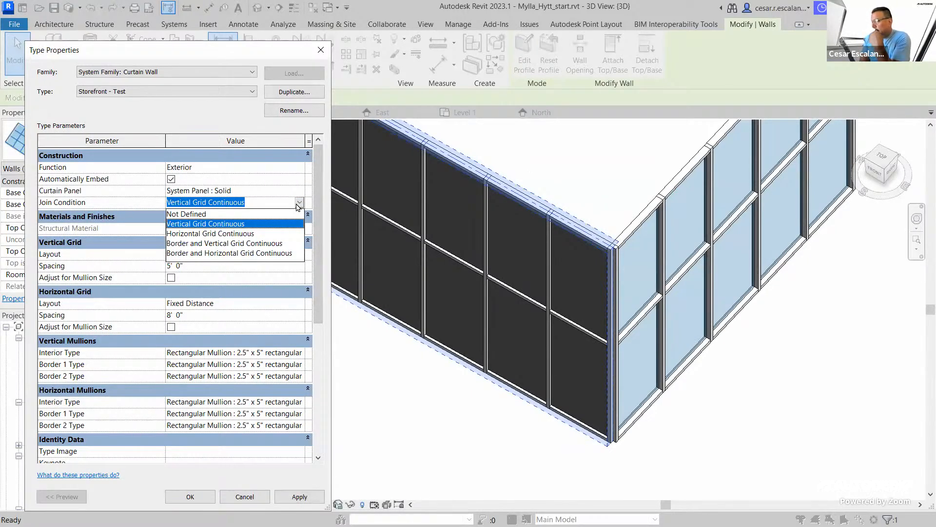
pyautogui.click(235, 234)
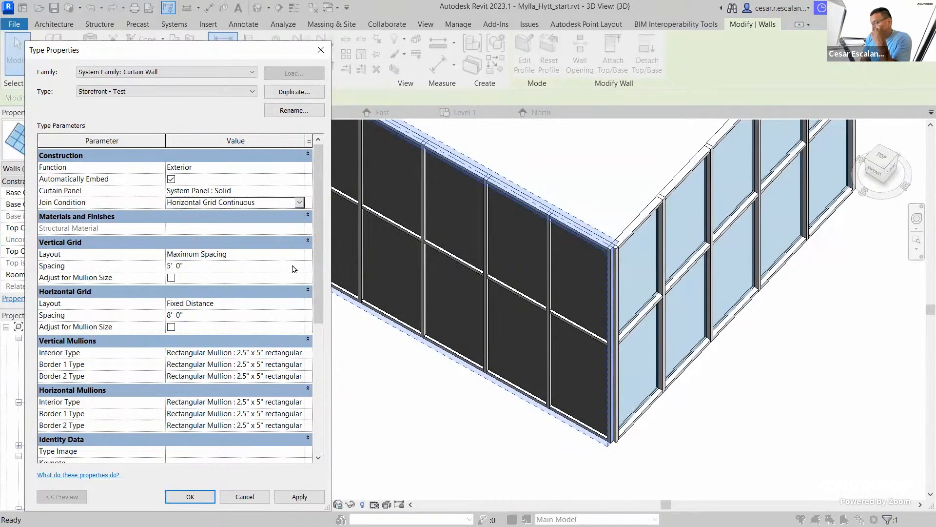
pyautogui.click(304, 496)
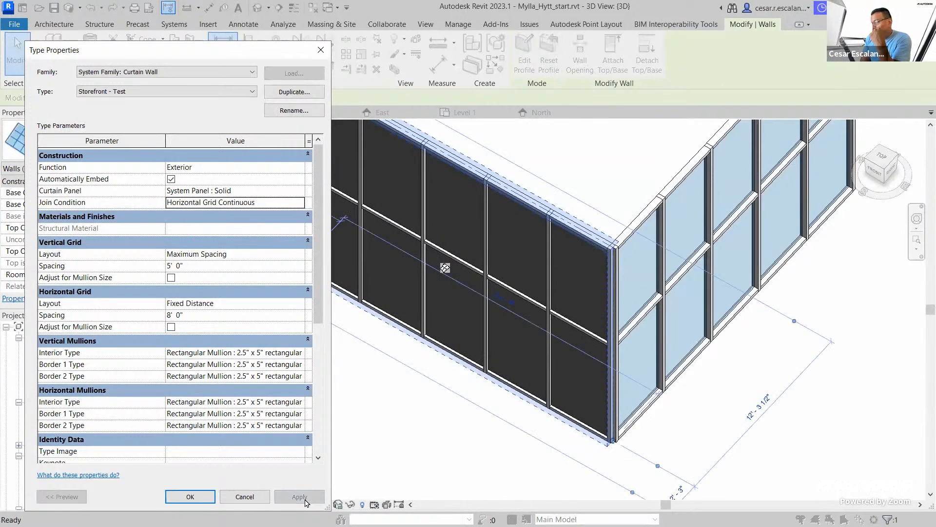
pyautogui.click(190, 497)
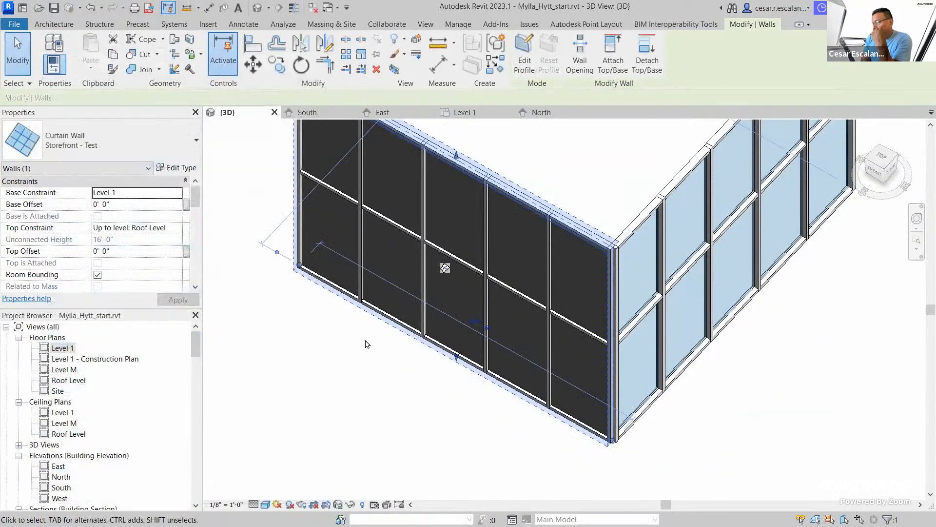
pyautogui.click(336, 422)
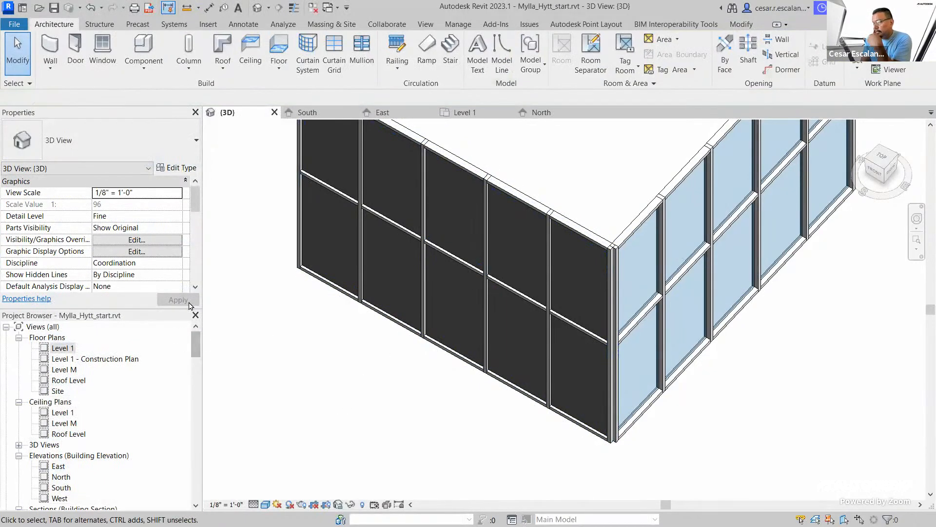
# - Change the Storefront - Test type's join condition to Border and Horizontal Grid Continuous and clear the selection
pyautogui.click(493, 186)
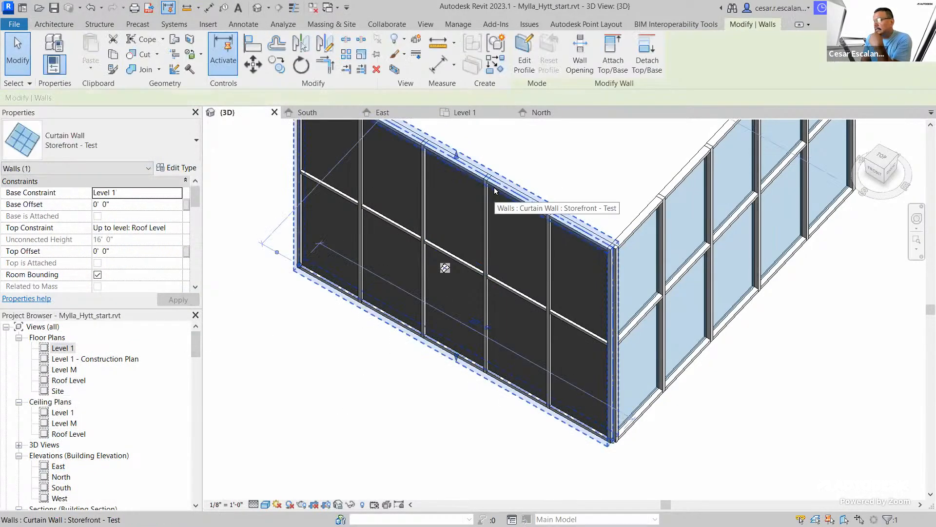
pyautogui.click(172, 172)
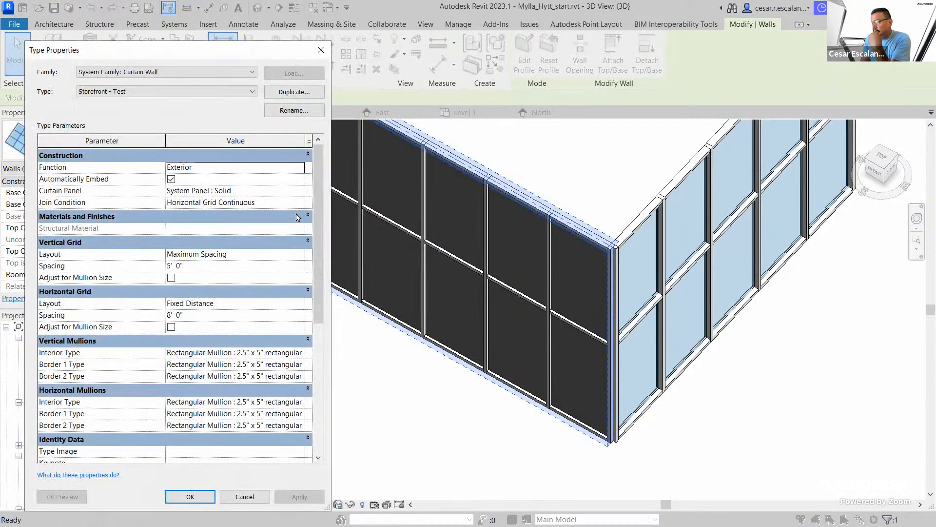
pyautogui.click(301, 203)
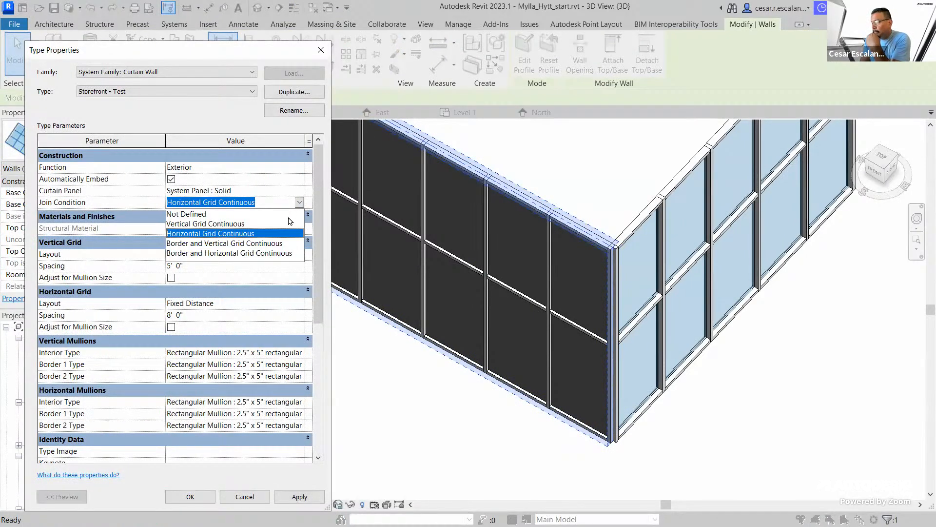
pyautogui.click(242, 254)
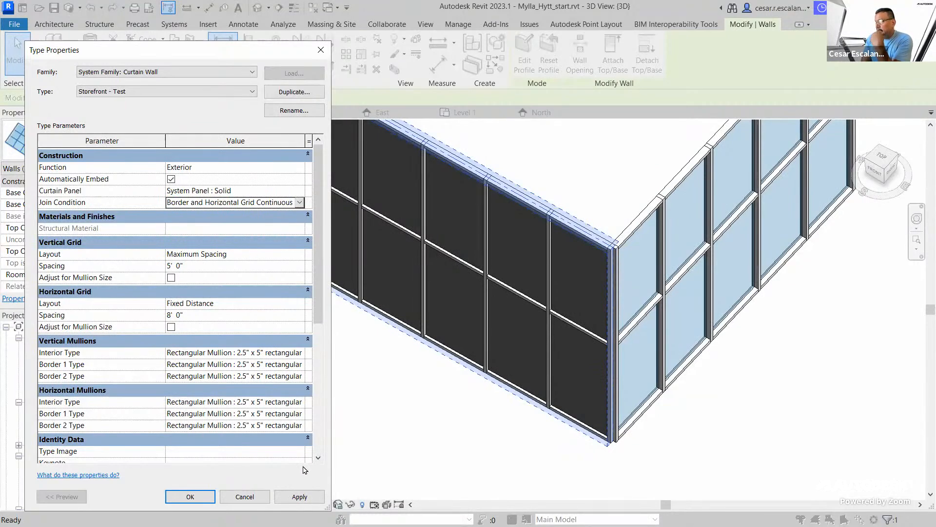
pyautogui.click(300, 495)
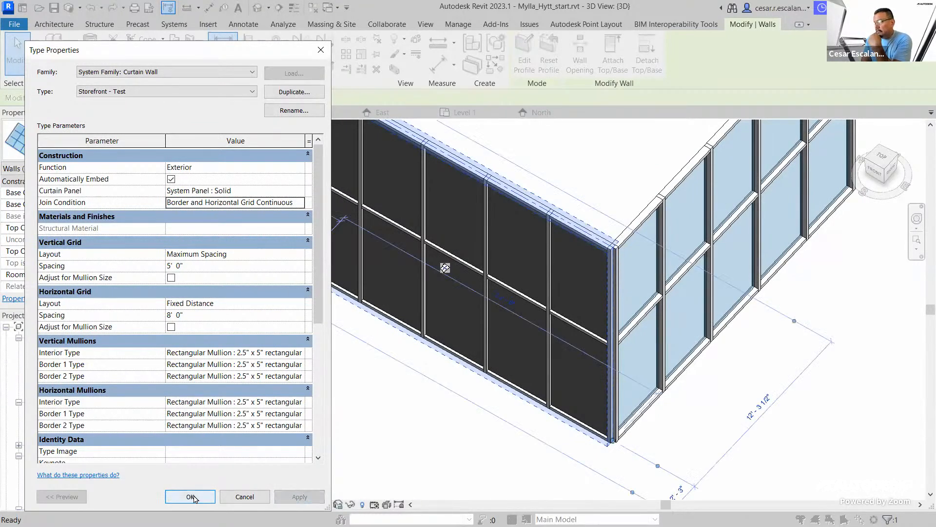
pyautogui.click(209, 491)
pyautogui.click(330, 369)
# - Go through the join condition options of the Storefront - Test type and reapply Border and Horizontal Grid Continuous
pyautogui.scroll(3, 524, 211)
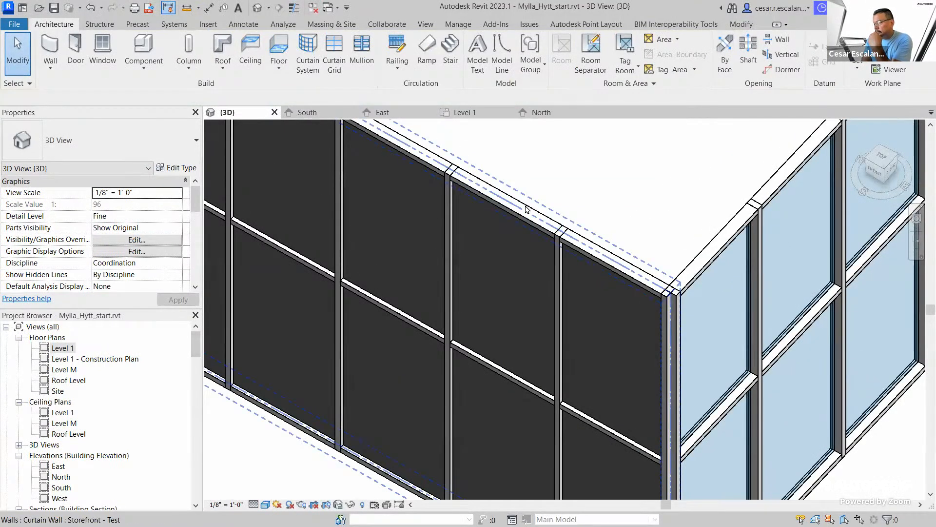
pyautogui.click(526, 210)
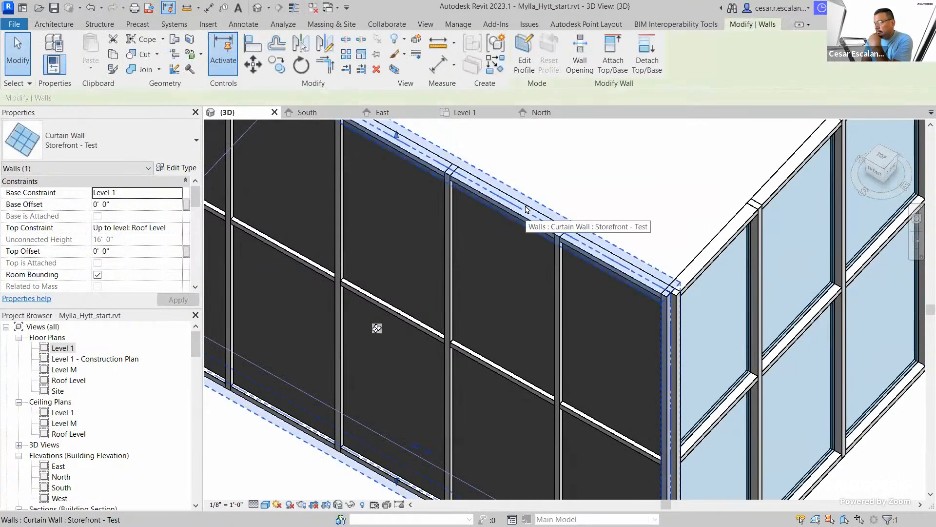
pyautogui.click(178, 168)
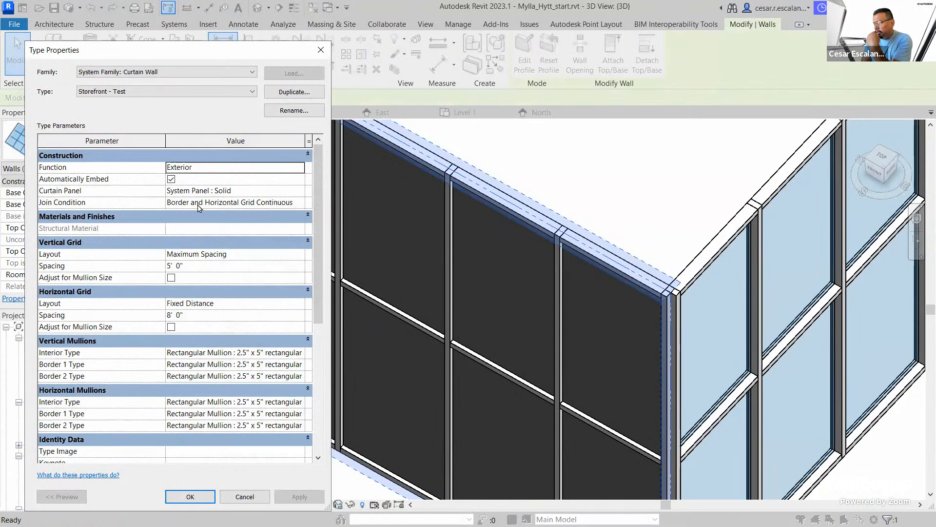
pyautogui.click(300, 204)
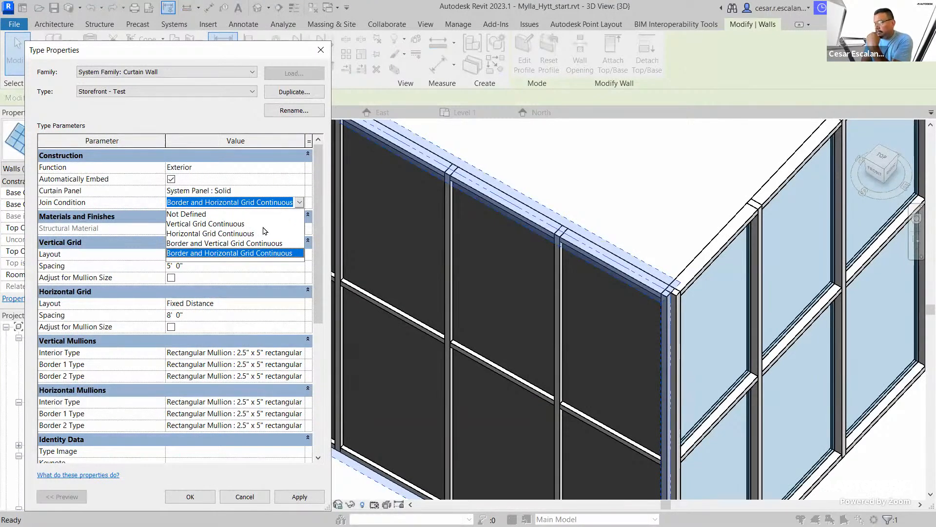
pyautogui.press('Escape')
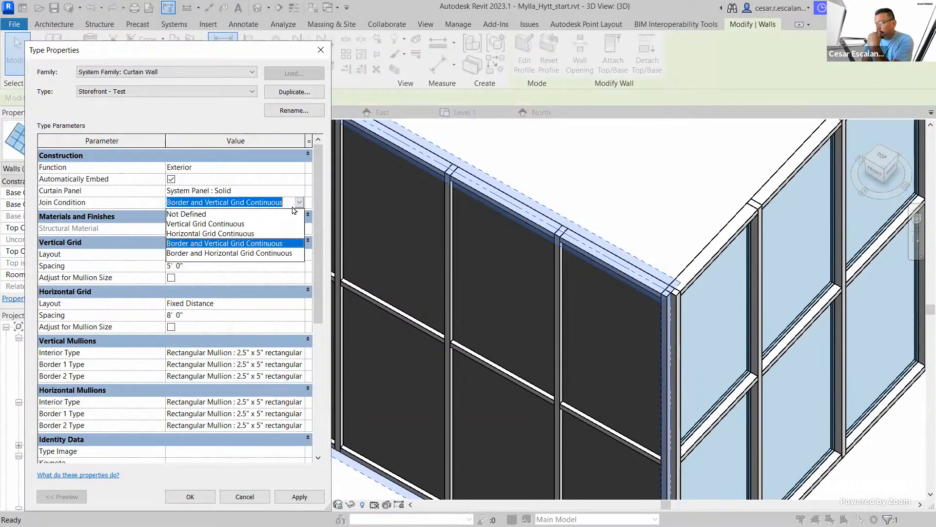
pyautogui.hotkey('alt', 'Down')
pyautogui.click(253, 254)
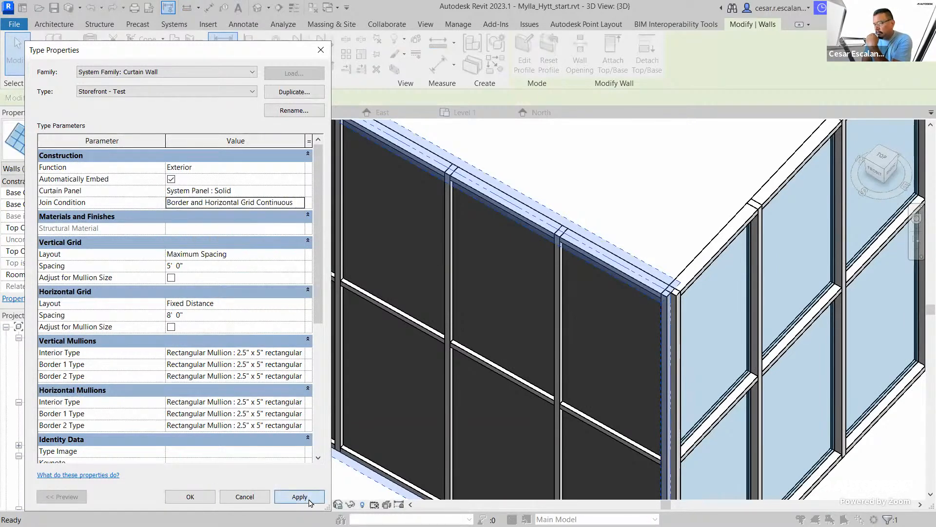
pyautogui.click(299, 496)
pyautogui.click(190, 497)
pyautogui.press('Escape')
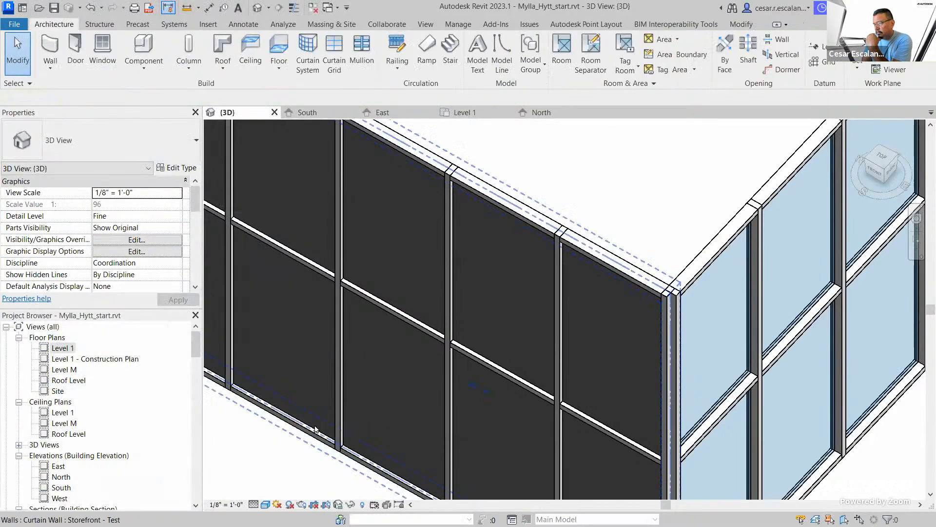
# - Examine how the vertical and horizontal mullions meet along the base of the Storefront - Test wall
pyautogui.scroll(-5, 480, 250)
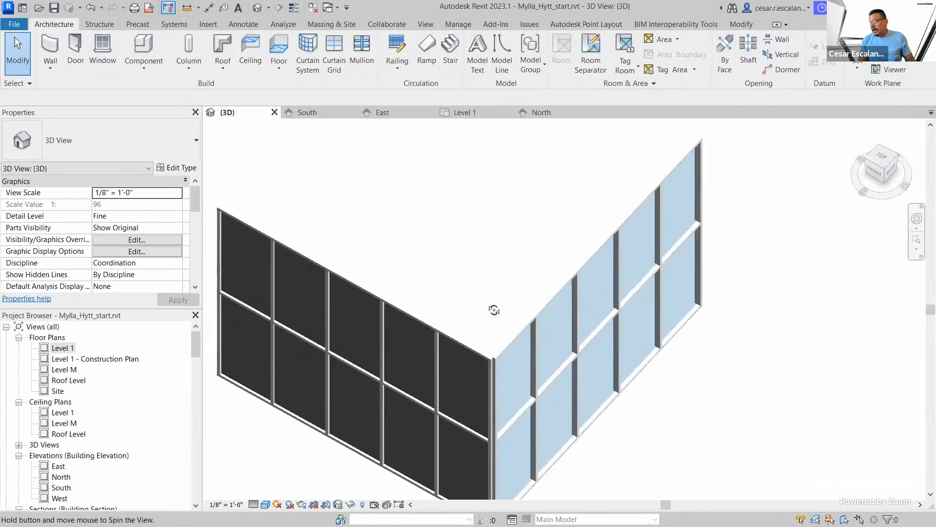
pyautogui.keyDown('shift'); pyautogui.moveTo(493, 309); pyautogui.dragTo(529, 321, button='middle'); pyautogui.keyUp('shift')
pyautogui.click(540, 326)
pyautogui.keyDown('shift'); pyautogui.moveTo(414, 247); pyautogui.dragTo(637, 286, button='middle'); pyautogui.keyUp('shift')
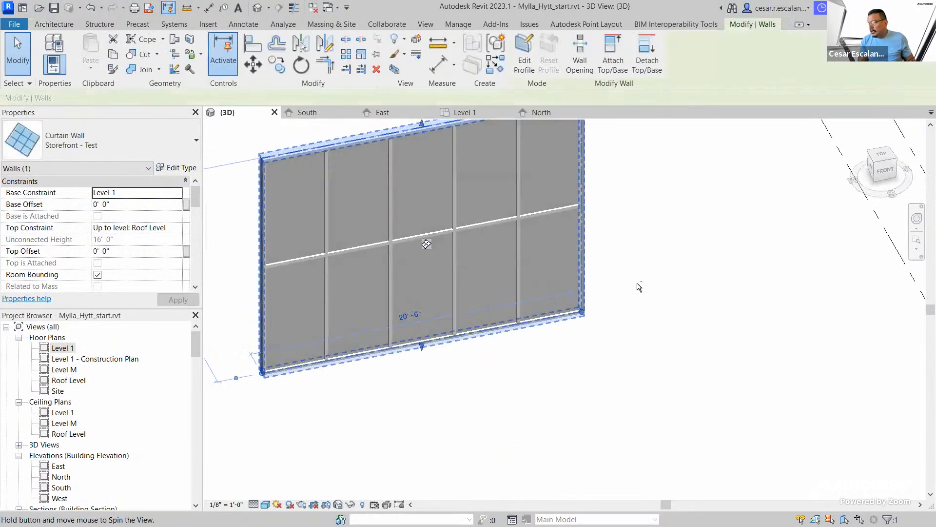
pyautogui.scroll(3, 504, 387)
pyautogui.scroll(2, 480, 361)
pyautogui.scroll(2, 472, 347)
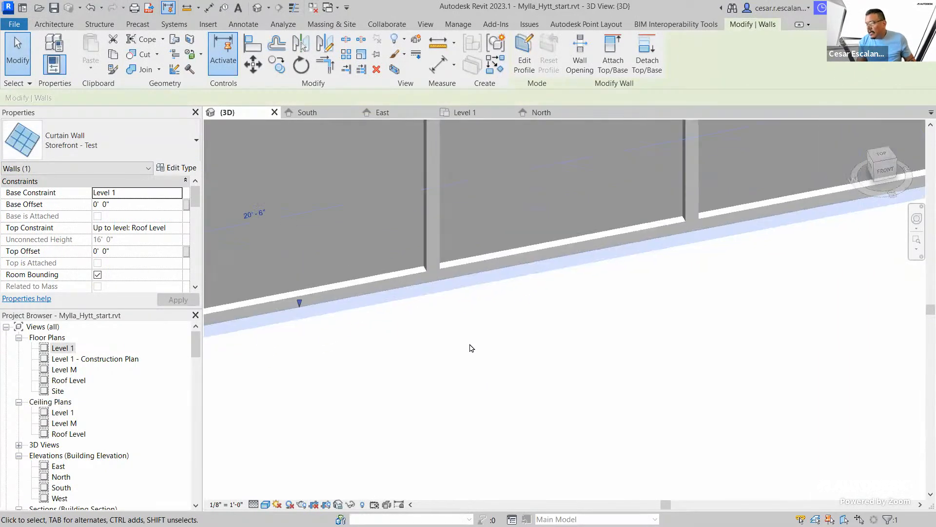
pyautogui.click(478, 337)
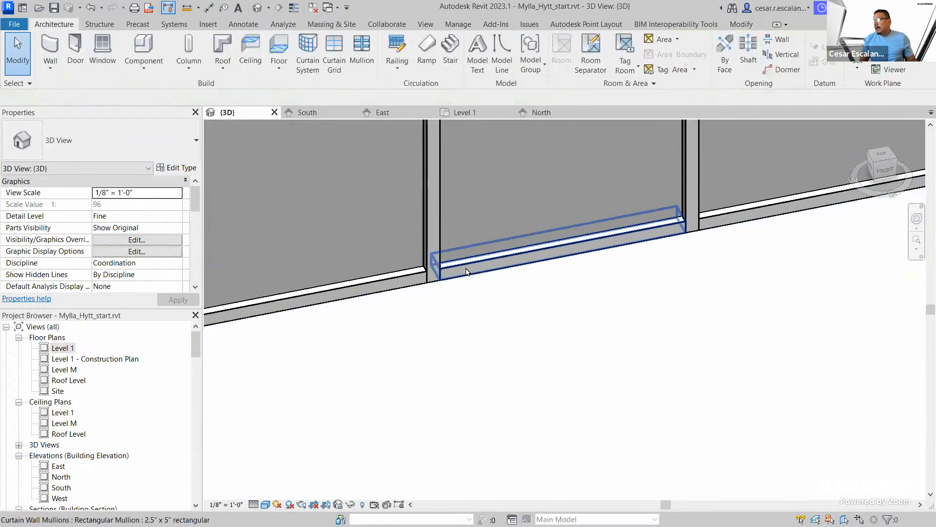
pyautogui.click(432, 252)
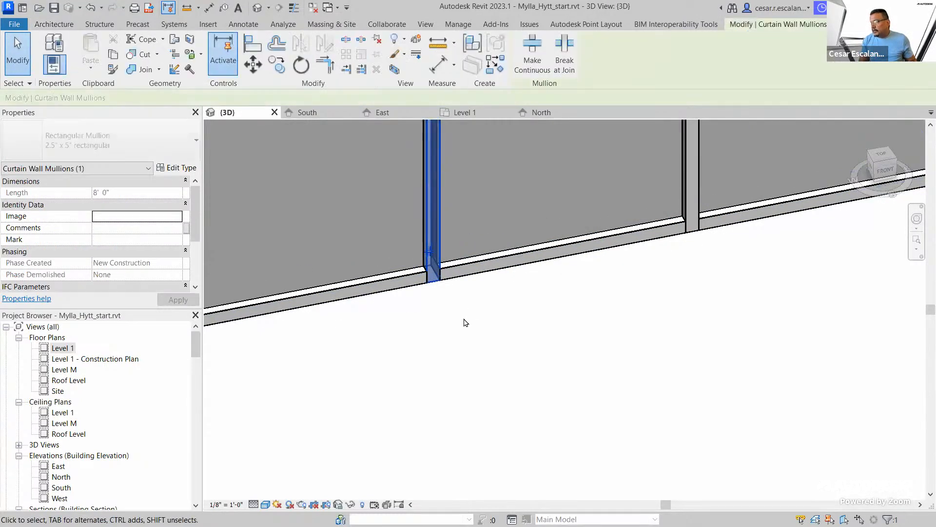
pyautogui.moveTo(463, 320)
pyautogui.keyDown('shift'); pyautogui.mouseDown(button='middle')
pyautogui.moveTo(510, 328)
pyautogui.moveTo(556, 358)
pyautogui.moveTo(476, 347)
pyautogui.moveTo(460, 307)
pyautogui.mouseUp(button='middle'); pyautogui.keyUp('shift')
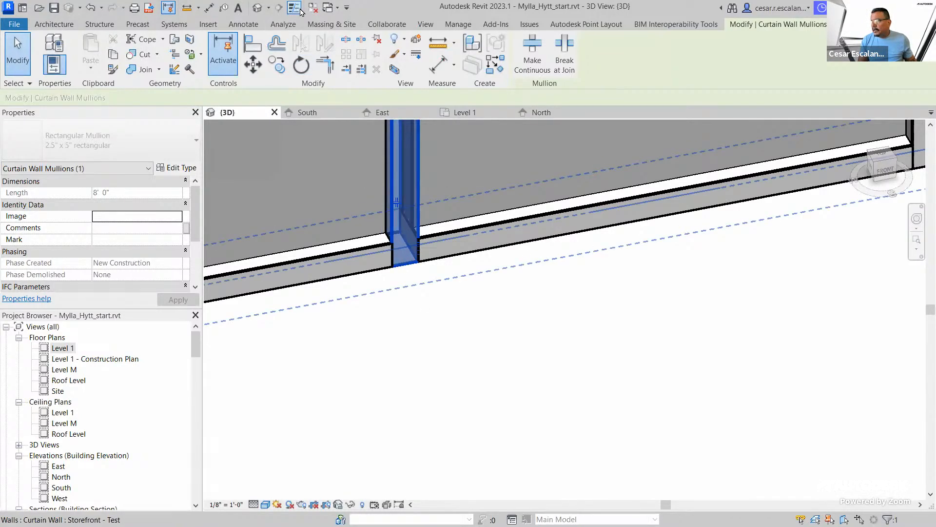
# - Toggle the mullion join at the vertical mullion's lower end so that the horizontal base mullion runs continuously past it
pyautogui.press('Escape')
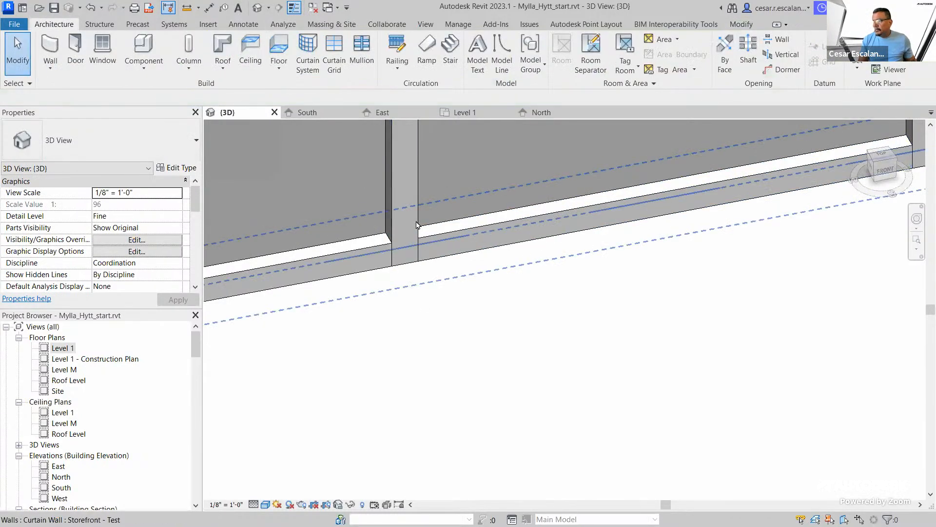
pyautogui.click(417, 226)
pyautogui.click(432, 314)
pyautogui.click(396, 201)
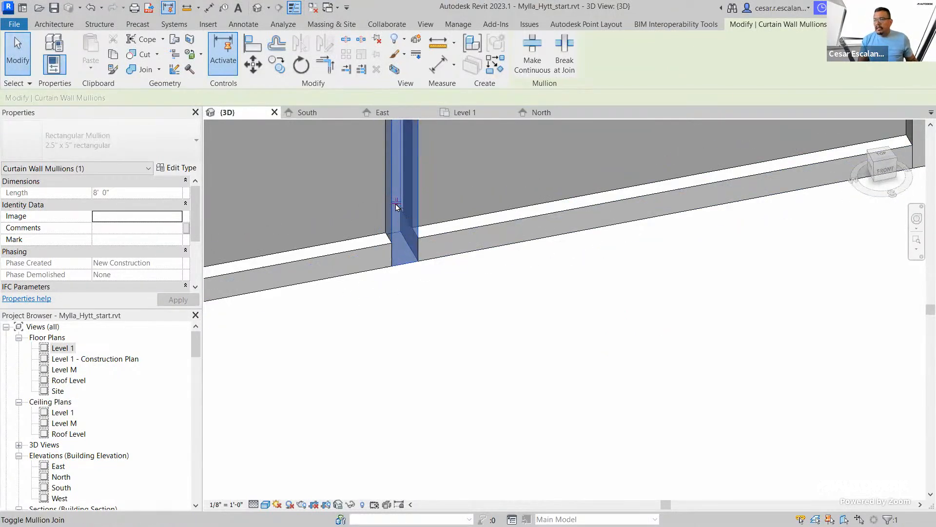
pyautogui.click(396, 207)
pyautogui.click(425, 290)
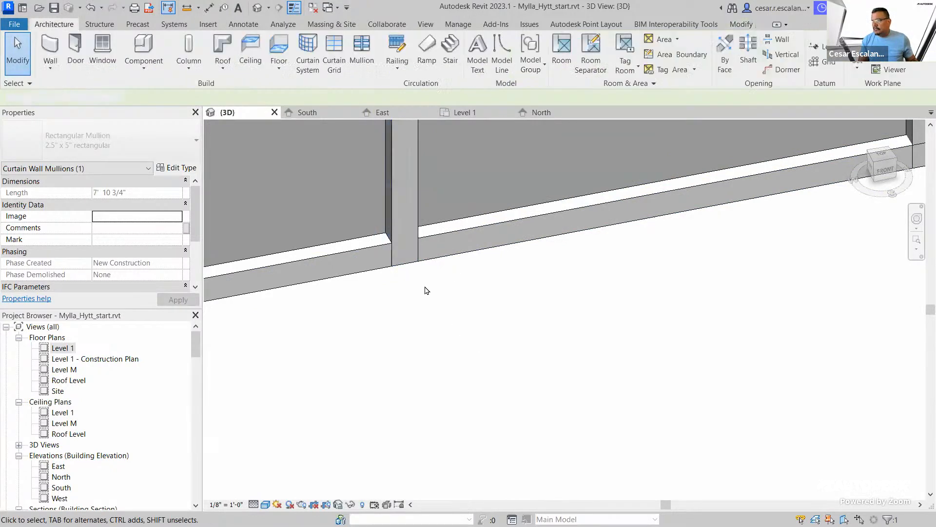
pyautogui.click(397, 203)
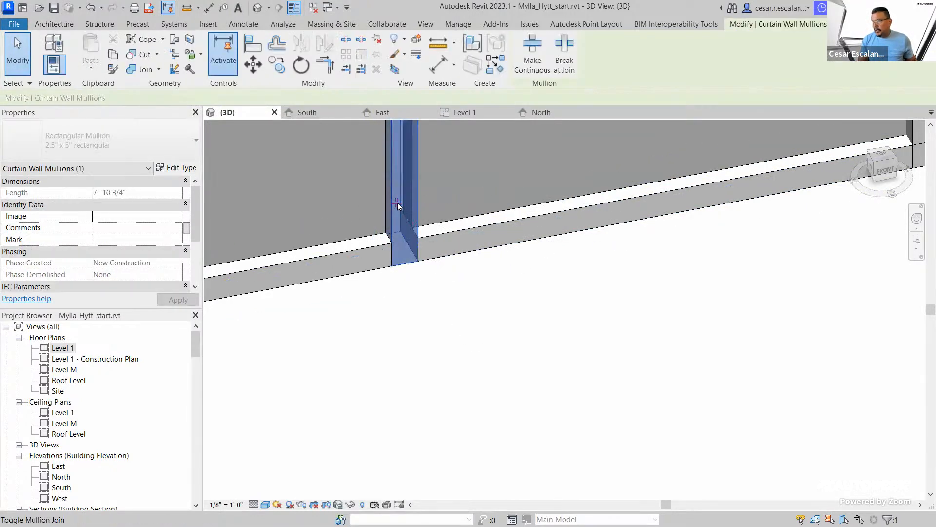
pyautogui.click(396, 203)
pyautogui.click(473, 310)
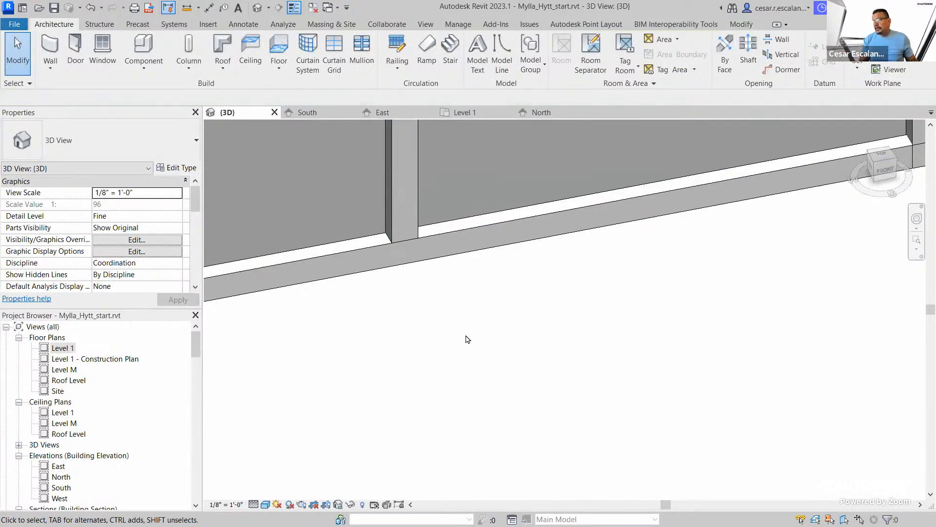
# - Toggle the join at the same vertical mullion's lower end so that the vertical mullion runs down through the base mullion
pyautogui.click(401, 191)
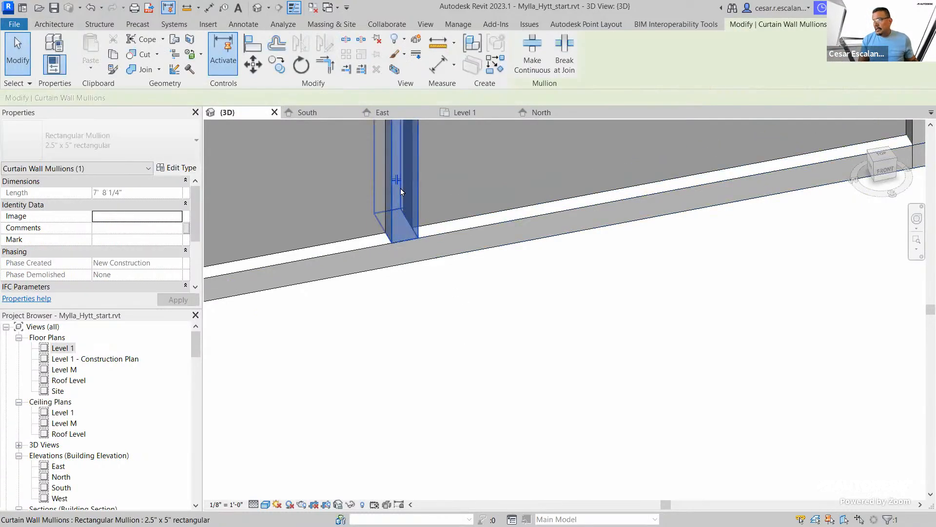
pyautogui.click(396, 179)
pyautogui.click(498, 364)
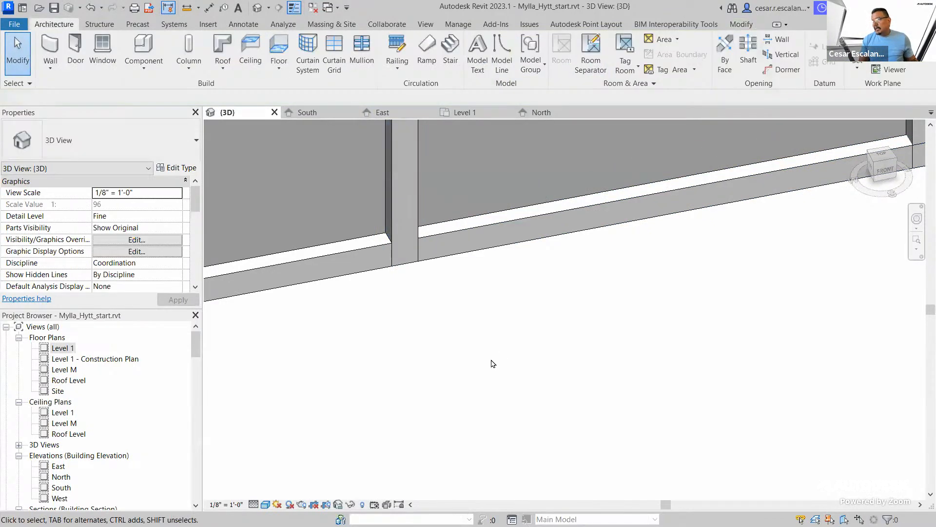
# - Toggle the join at the next vertical mullion's lower end so that the base mullion runs continuously beneath it, and clear the selection
pyautogui.scroll(-3, 493, 363)
pyautogui.scroll(4, 606, 372)
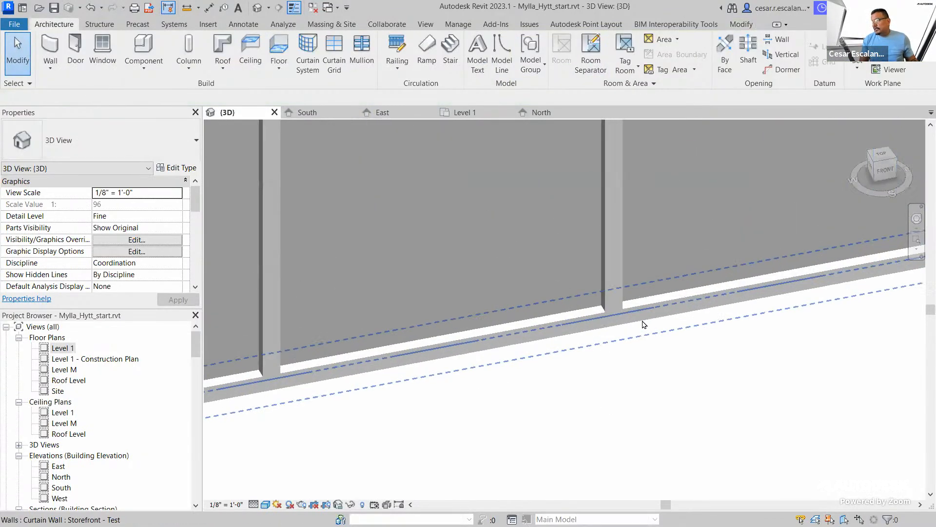
pyautogui.scroll(2, 643, 324)
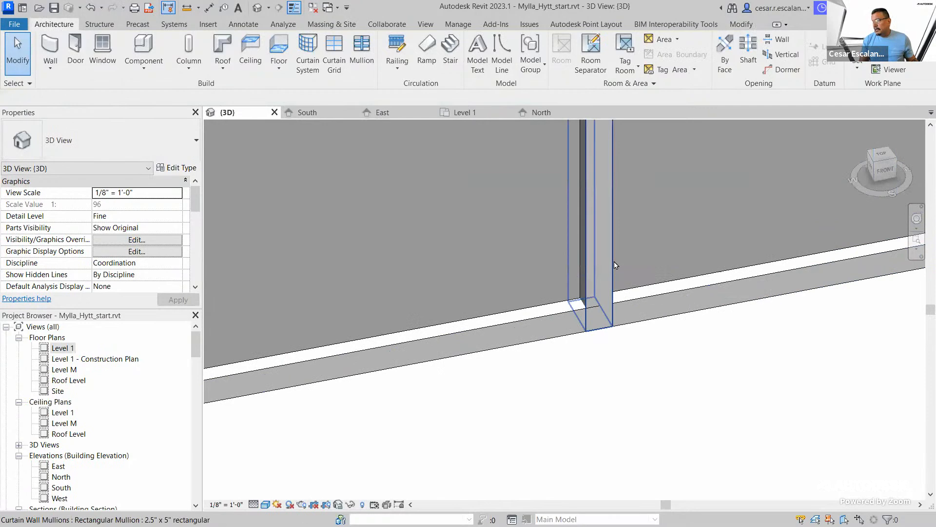
pyautogui.click(614, 265)
pyautogui.click(664, 365)
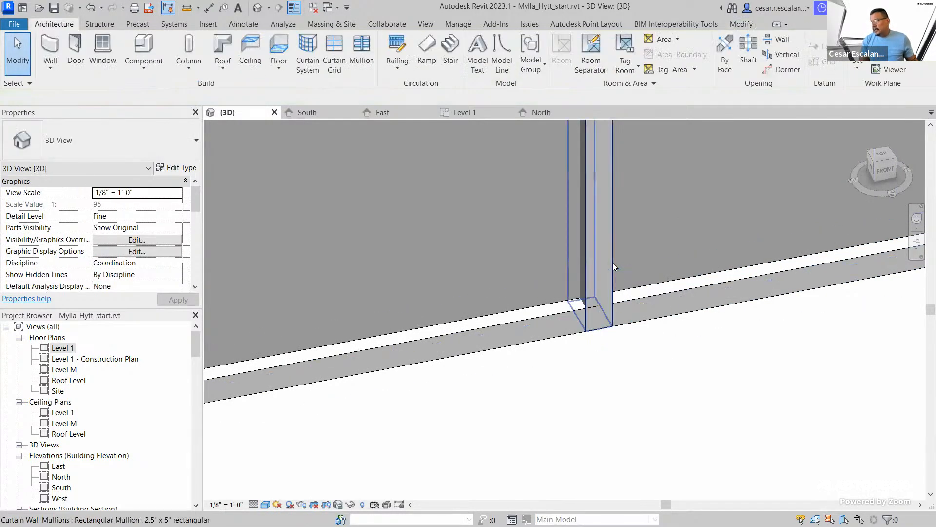
pyautogui.click(592, 268)
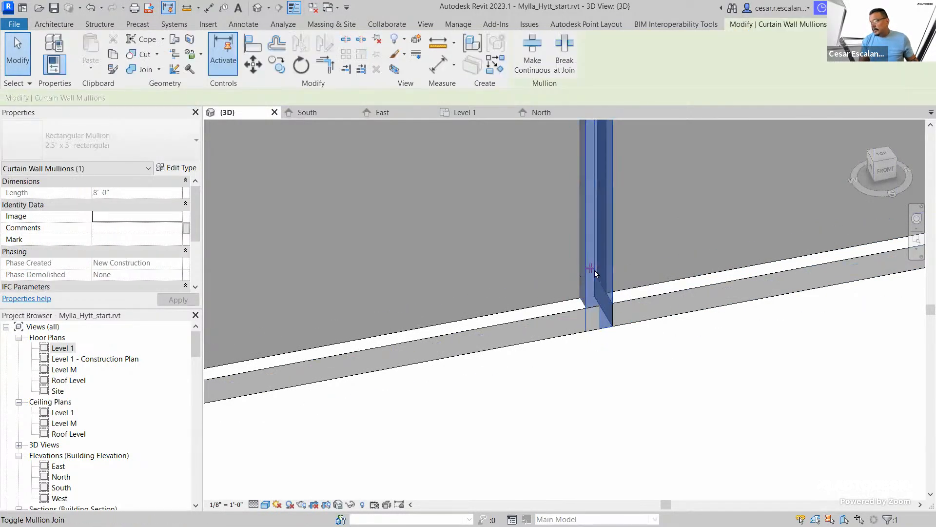
pyautogui.click(674, 390)
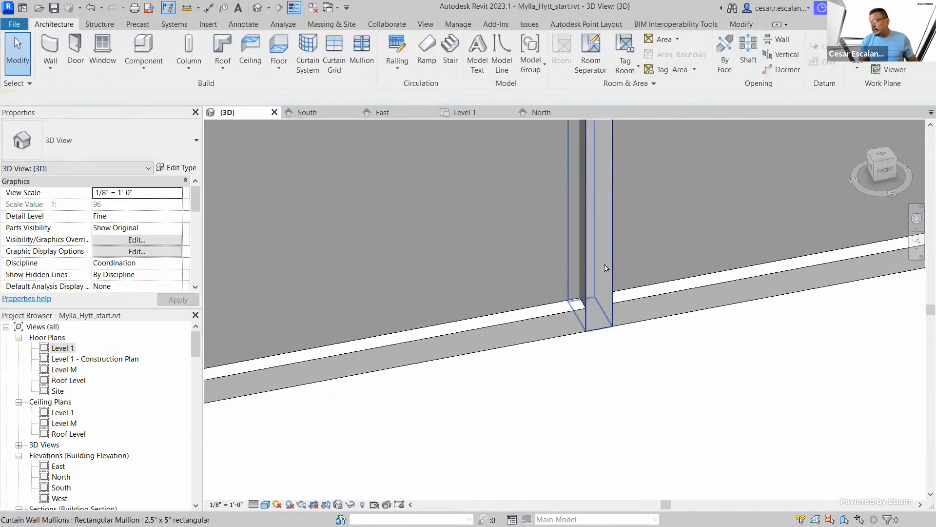
pyautogui.click(594, 291)
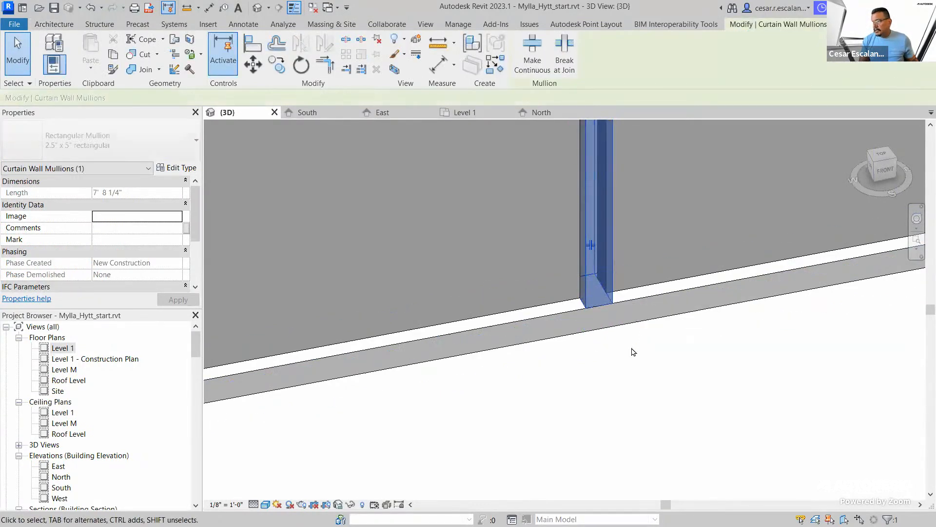
pyautogui.press('Escape')
# - Select the whole Storefront - Test curtain wall and open its type properties
pyautogui.scroll(-5, 624, 380)
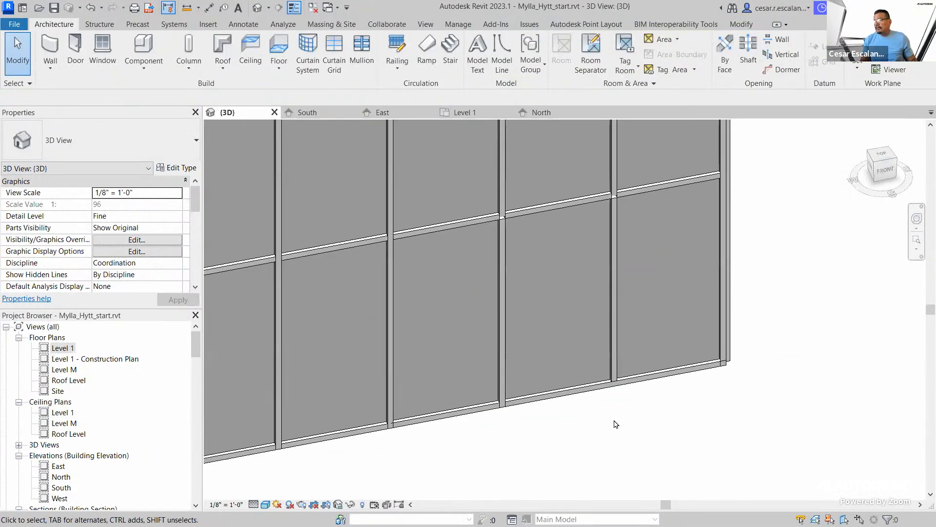
pyautogui.scroll(-3, 684, 380)
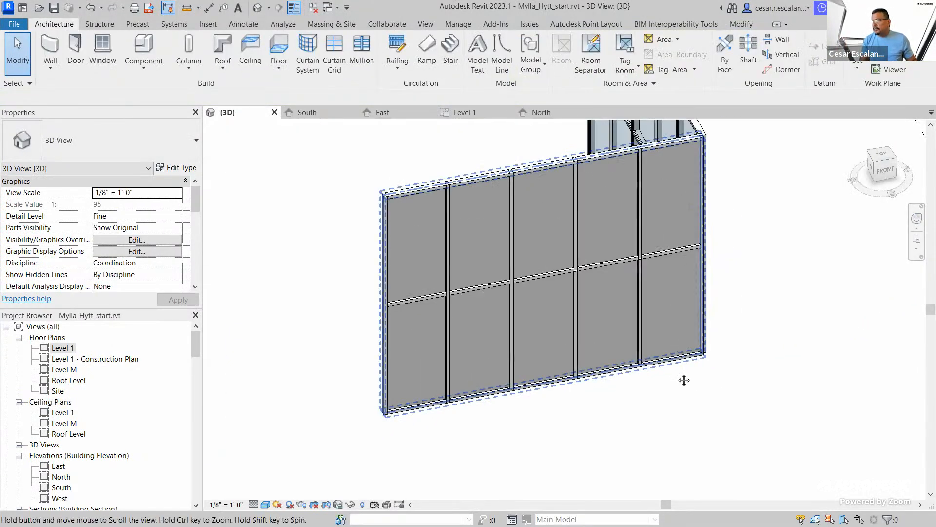
pyautogui.scroll(5, 661, 309)
pyautogui.click(433, 337)
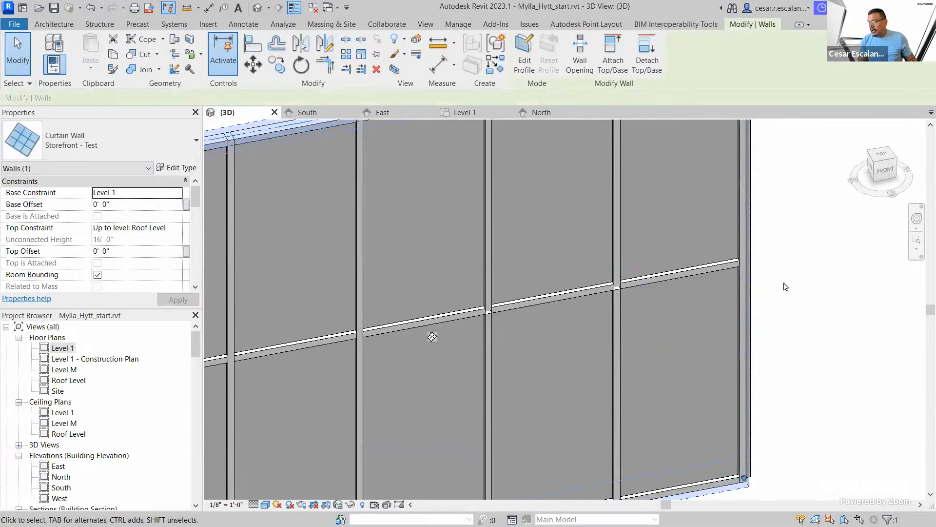
pyautogui.keyDown('shift'); pyautogui.moveTo(786, 286); pyautogui.dragTo(227, 202, button='middle'); pyautogui.keyUp('shift')
pyautogui.scroll(-3, 818, 395)
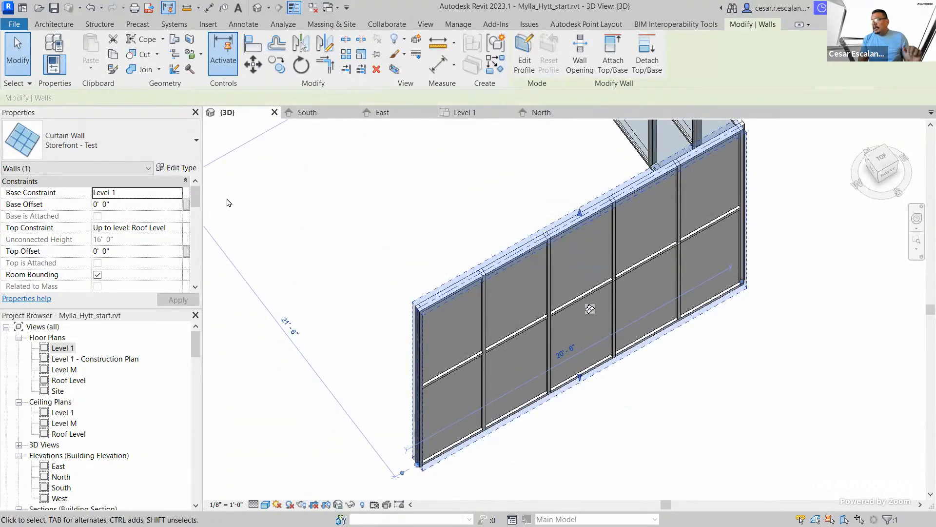
pyautogui.click(177, 168)
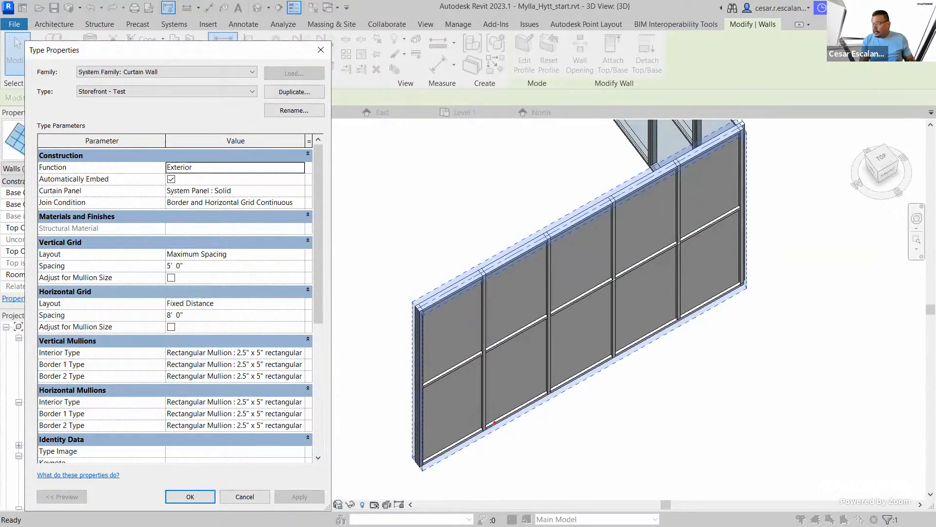
pyautogui.moveTo(482, 422); pyautogui.dragTo(512, 451)
pyautogui.moveTo(548, 388); pyautogui.dragTo(574, 416)
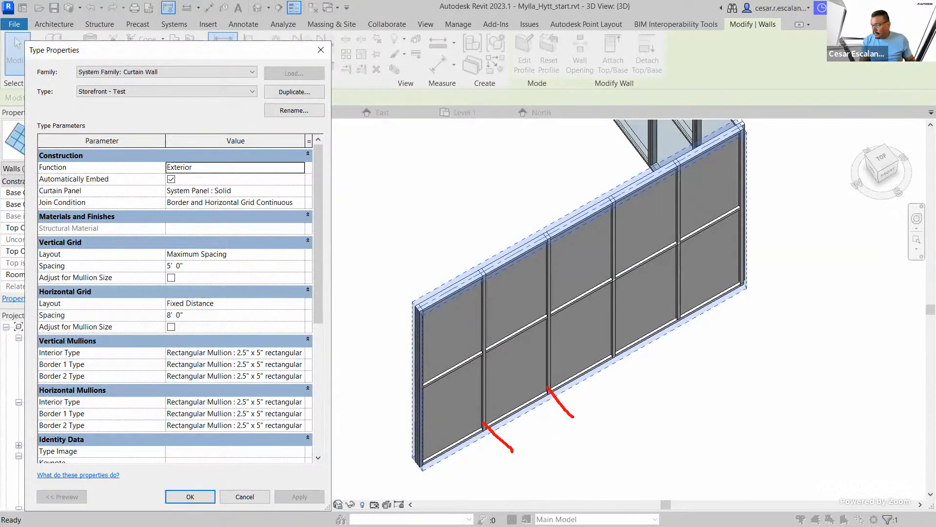
pyautogui.moveTo(493, 450); pyautogui.dragTo(585, 403)
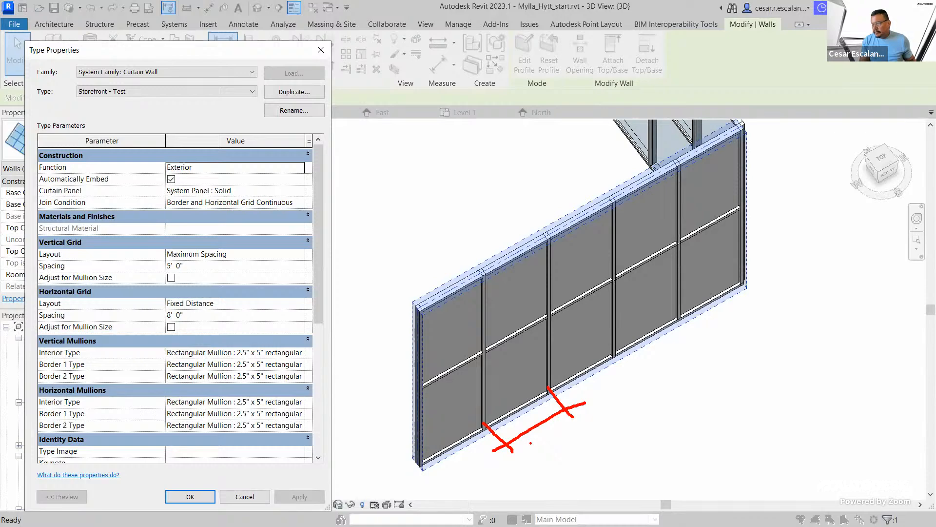
pyautogui.moveTo(530, 438)
pyautogui.mouseDown()
pyautogui.moveTo(524, 456)
pyautogui.moveTo(596, 444)
pyautogui.mouseUp()
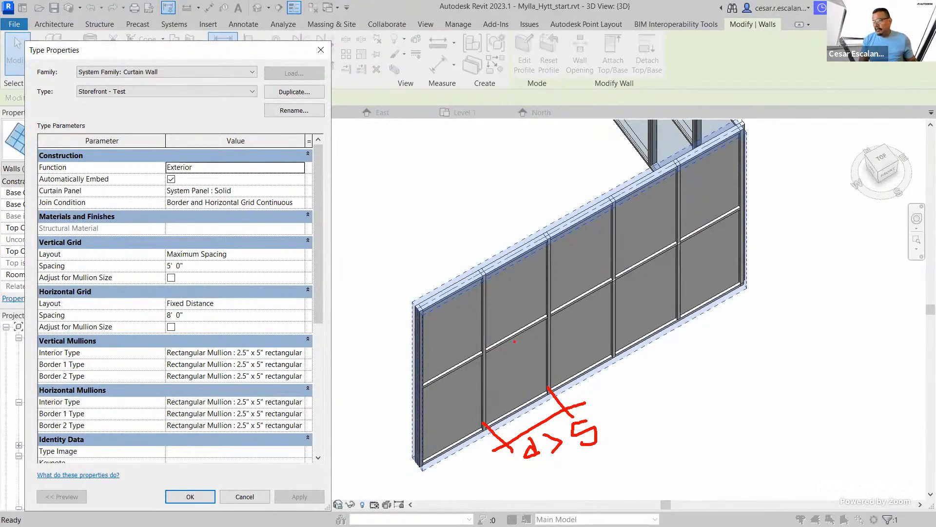
# - Apply the Minimum Spacing vertical grid layout to the Storefront - Test type, close the type properties and clear the selection
pyautogui.click(300, 254)
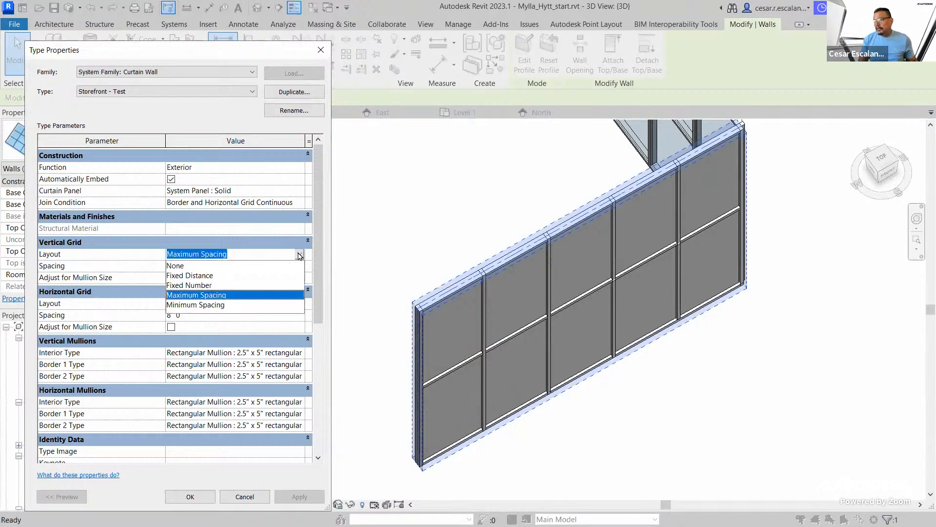
pyautogui.click(226, 305)
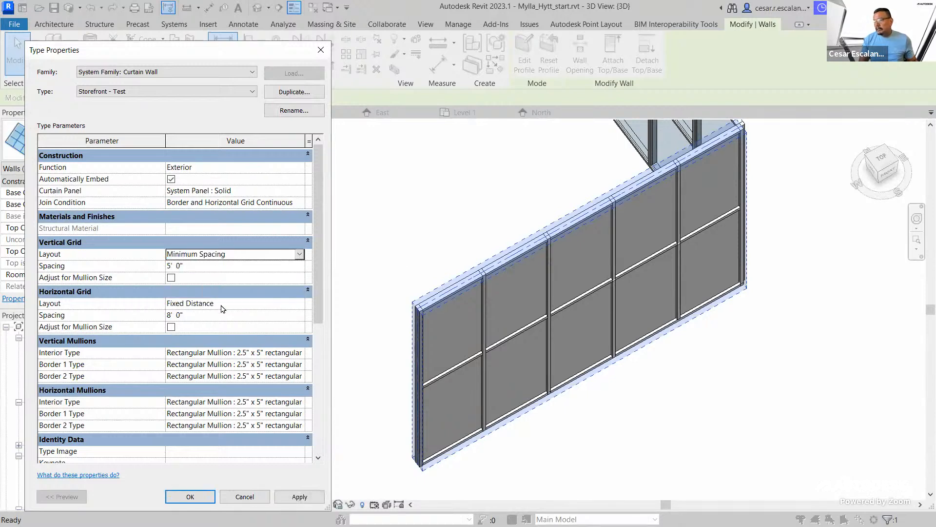
pyautogui.click(300, 497)
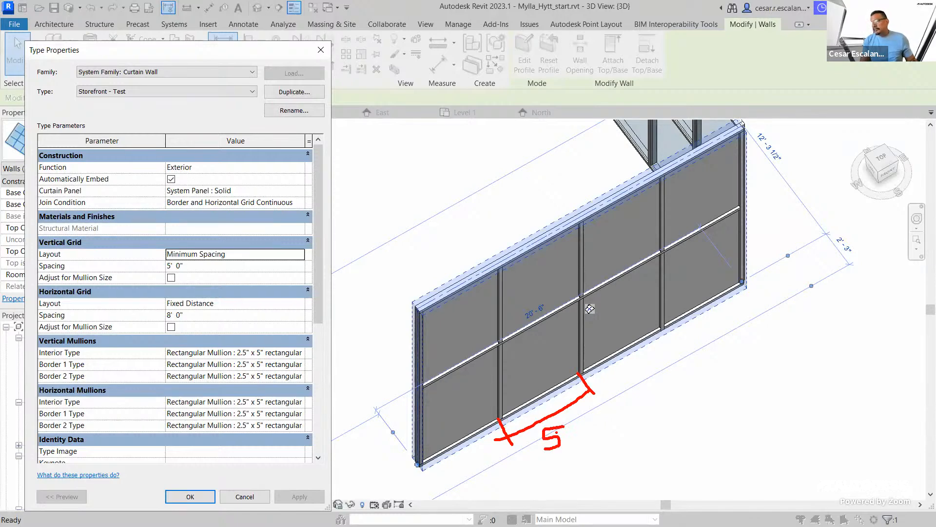
pyautogui.press('Escape')
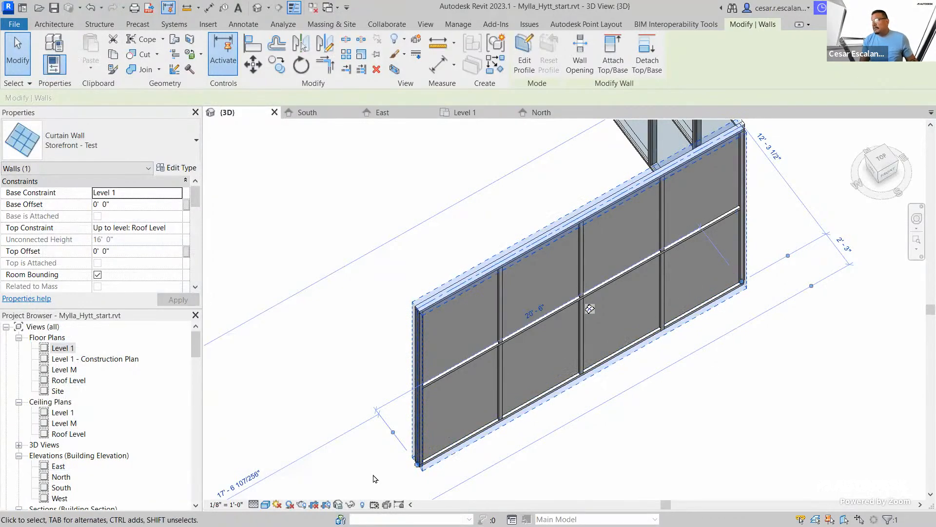
pyautogui.click(680, 458)
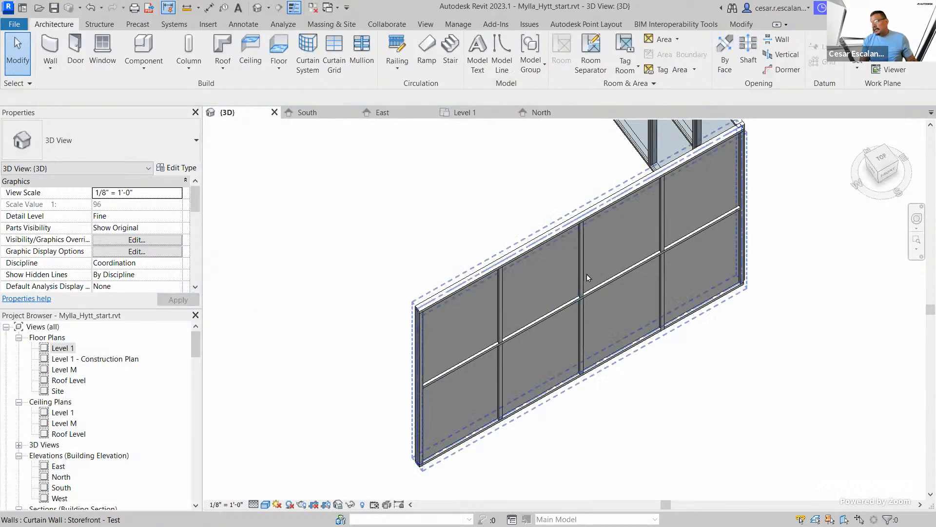
# - Reopen the Storefront - Test wall's type properties and apply a Fixed Distance vertical grid layout with 3' 0" spacing
pyautogui.click(546, 225)
pyautogui.click(187, 168)
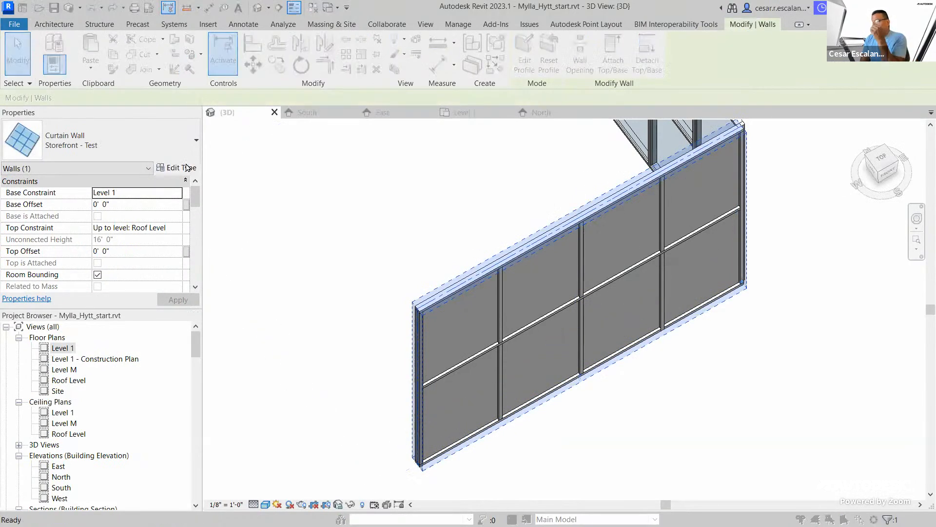
pyautogui.click(301, 255)
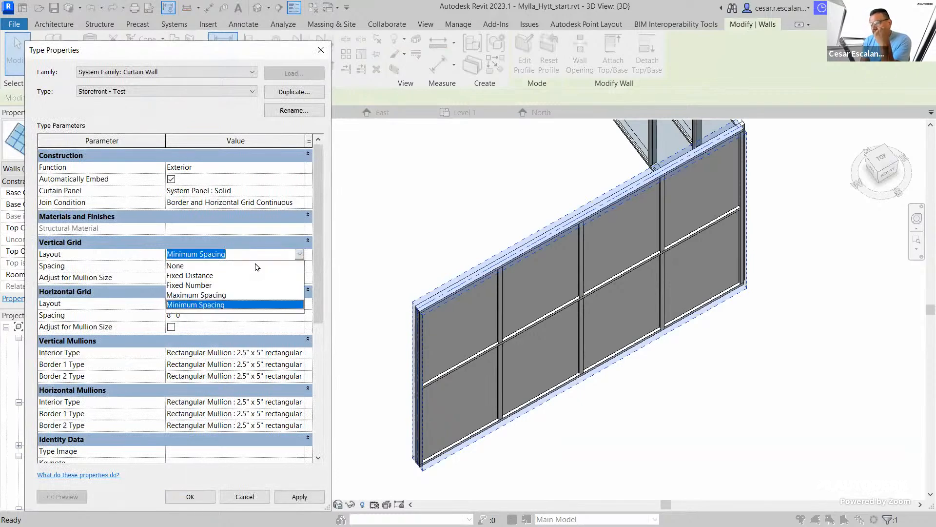
pyautogui.click(205, 275)
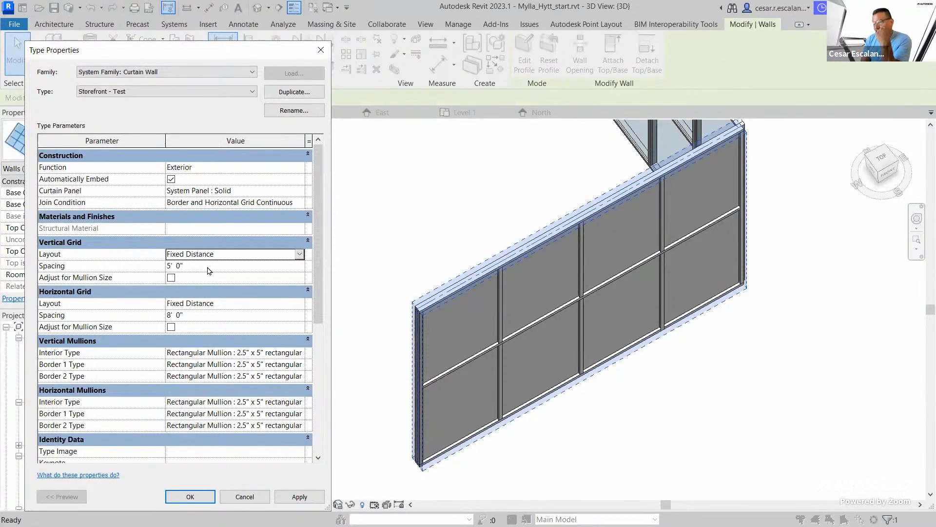
pyautogui.click(207, 266)
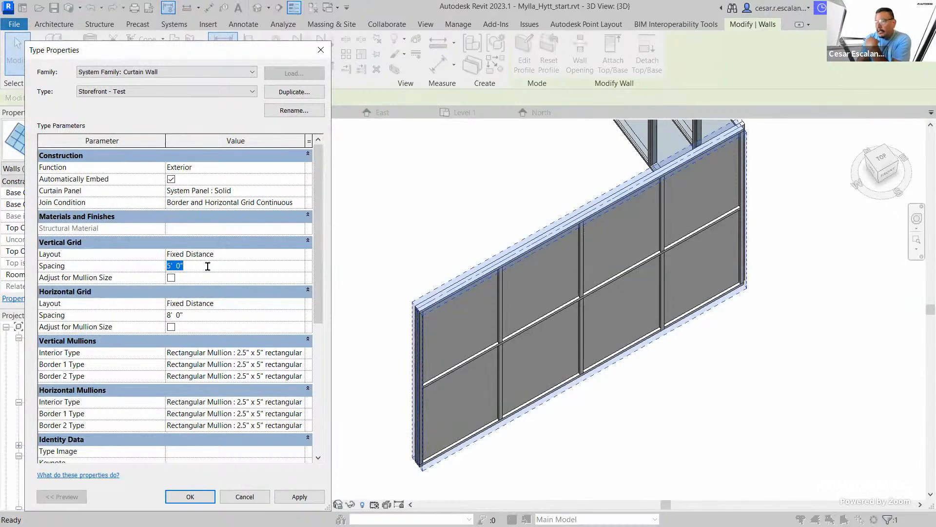
pyautogui.write('3')
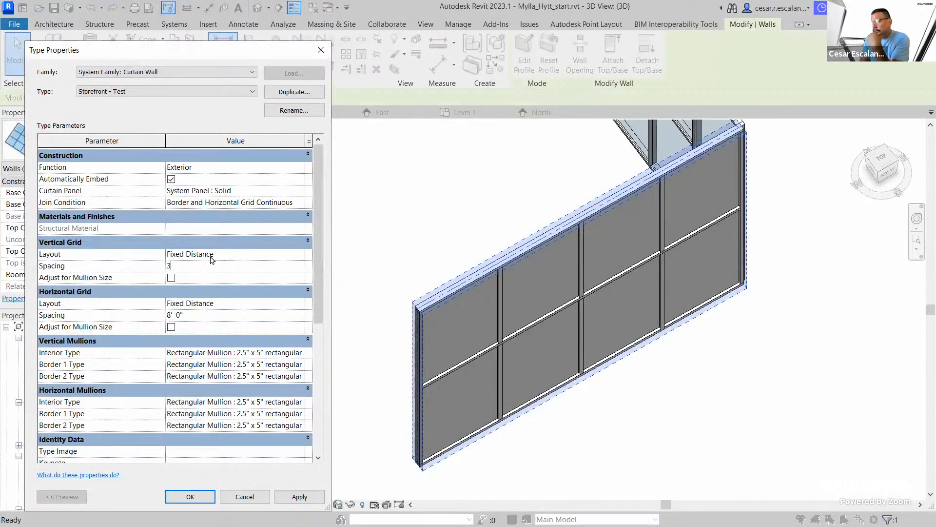
pyautogui.click(305, 500)
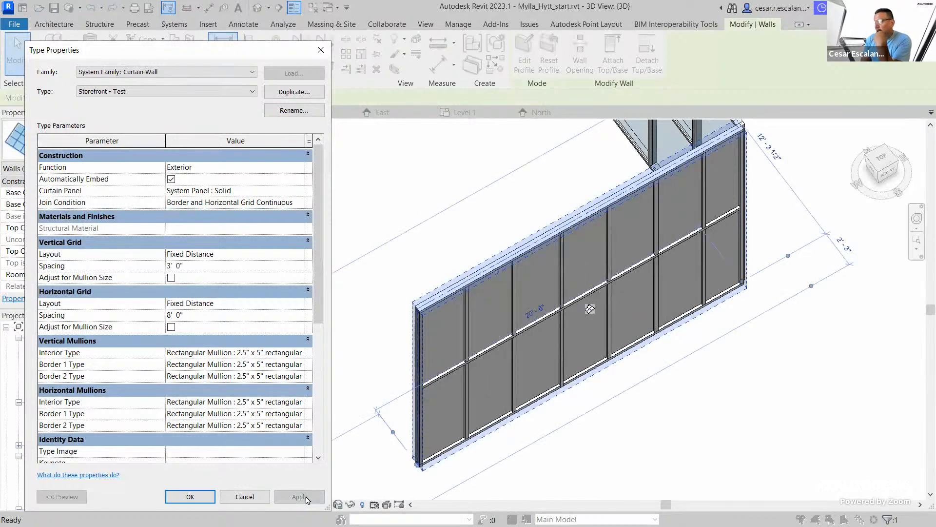
# - Set the vertical grid spacing to 4' 0" and apply it
pyautogui.click(199, 265)
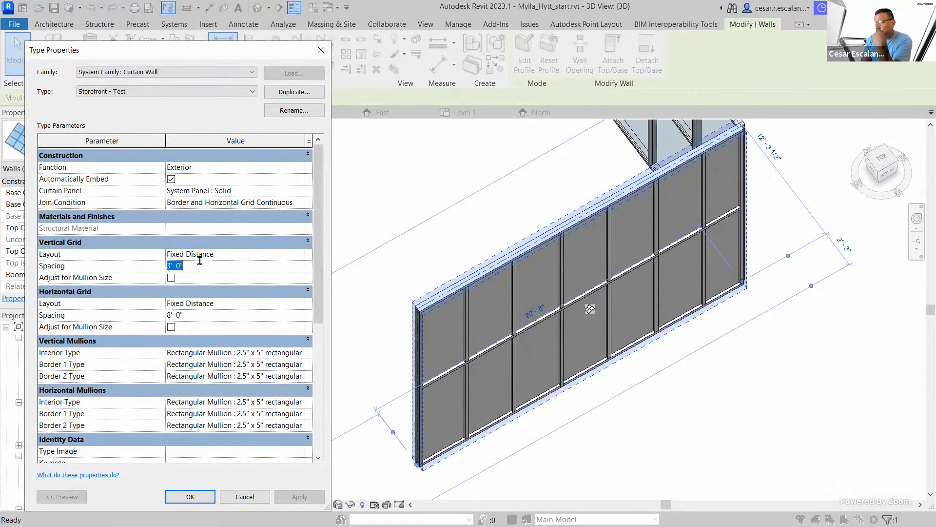
pyautogui.write('4')
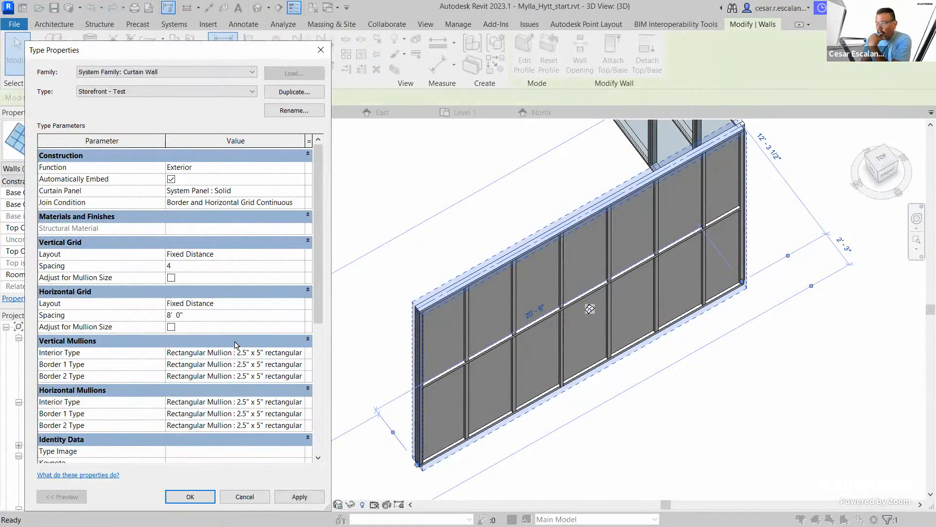
pyautogui.click(299, 499)
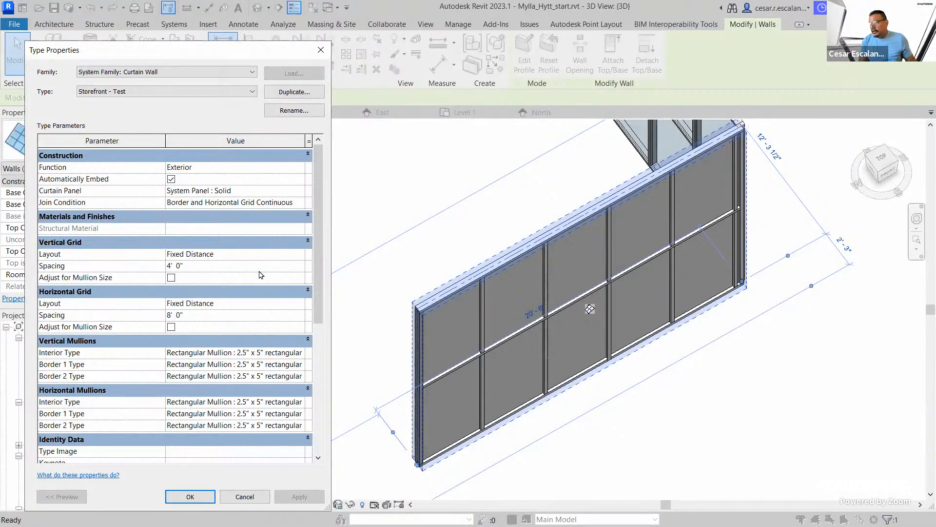
# - Apply None as the vertical grid layout and delete the type-generated gridlines
pyautogui.click(300, 255)
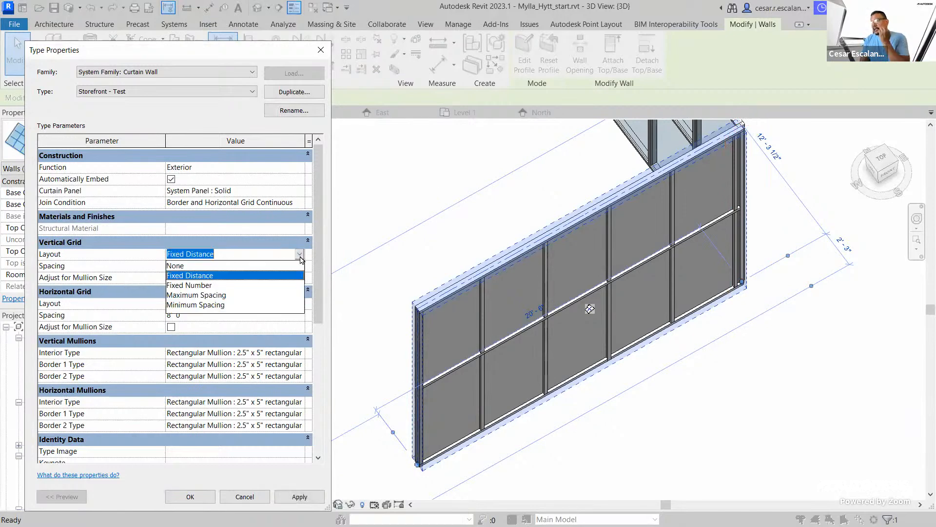
pyautogui.click(184, 266)
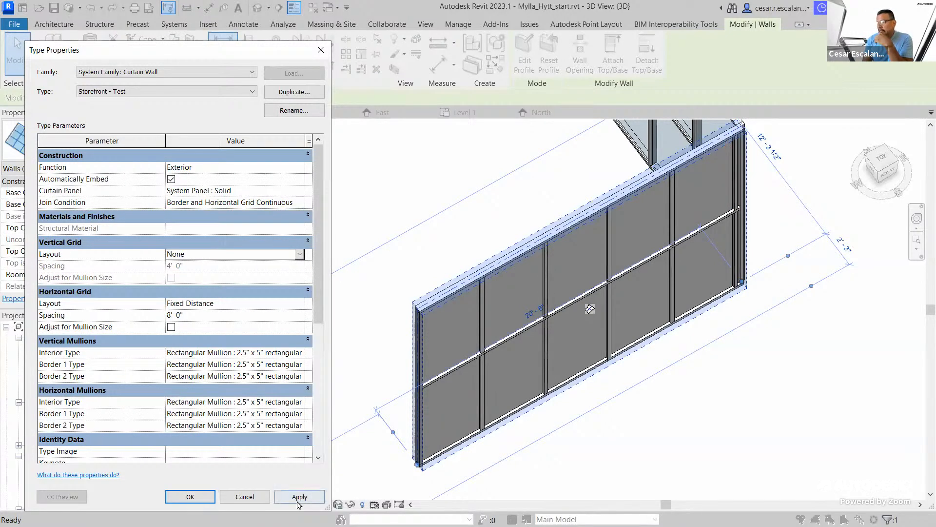
pyautogui.click(298, 502)
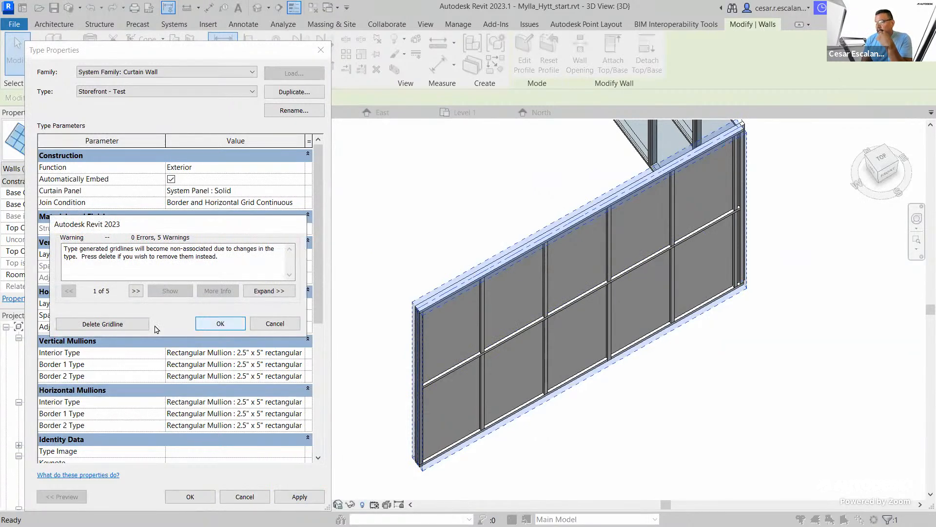
pyautogui.click(117, 326)
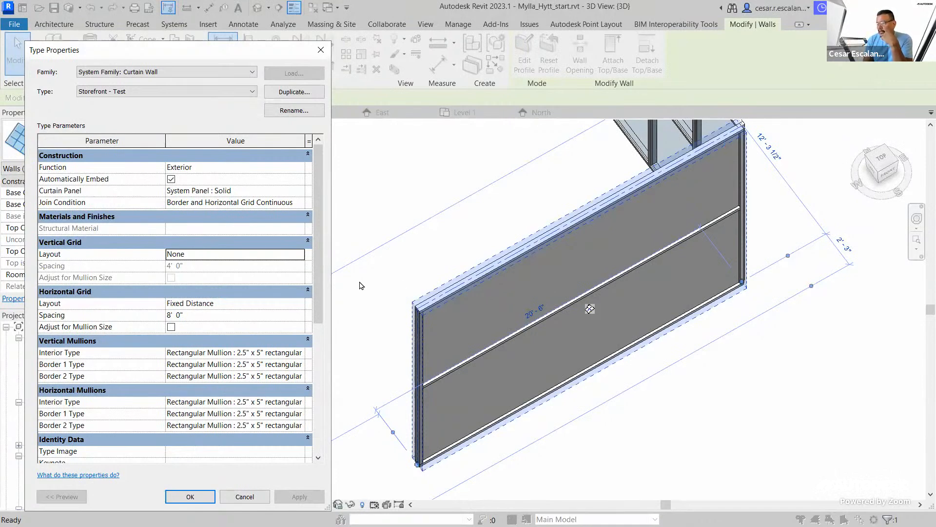
# - Set the vertical grid layout of the Storefront - Test type to Fixed Number and accept the type properties
pyautogui.click(300, 254)
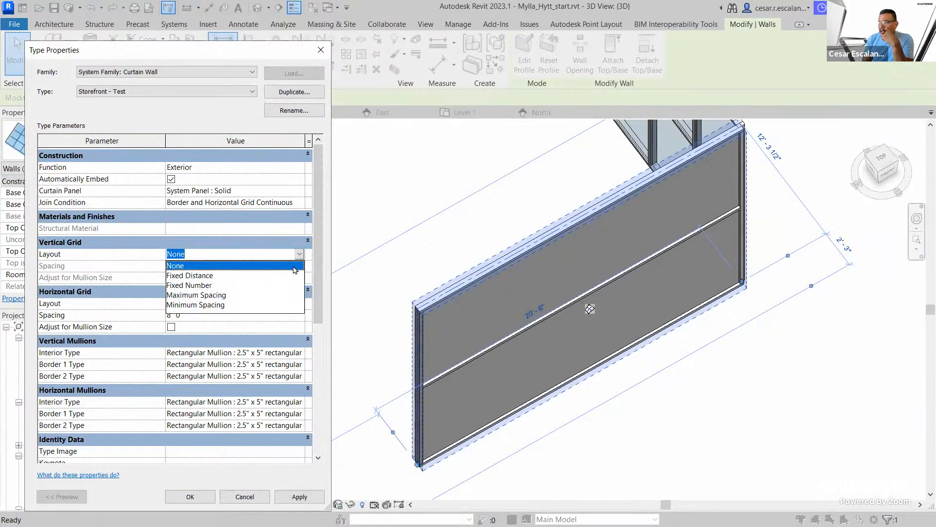
pyautogui.click(203, 285)
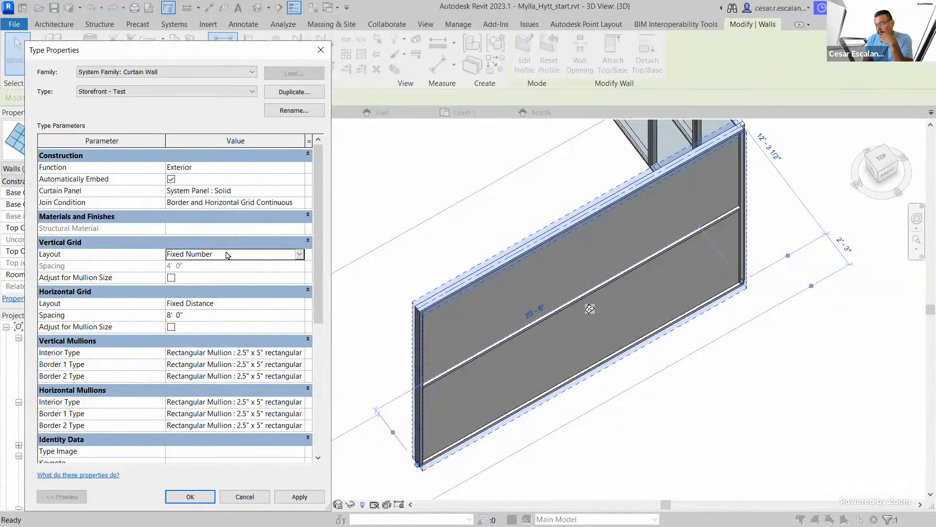
pyautogui.click(197, 497)
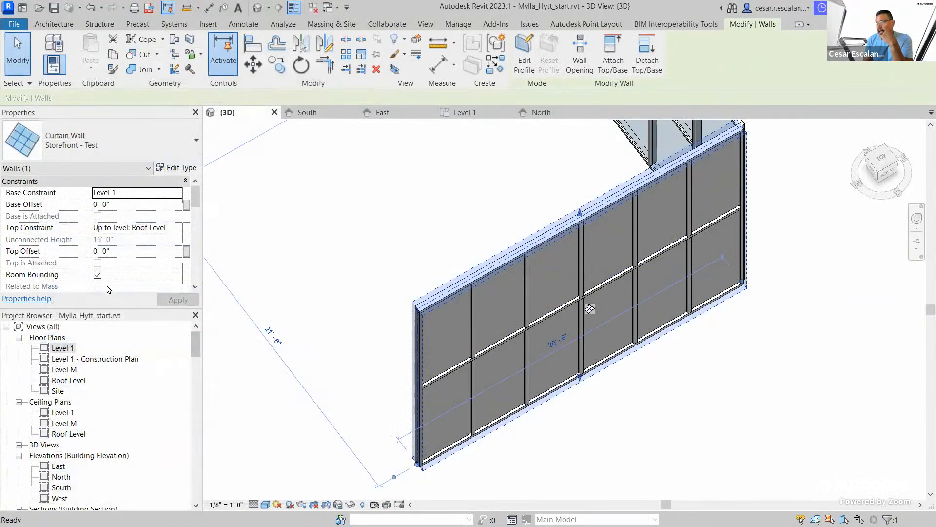
# - Set the selected curtain wall's vertical grid number to 3 in its instance properties and apply it
pyautogui.moveTo(197, 200); pyautogui.dragTo(196, 219)
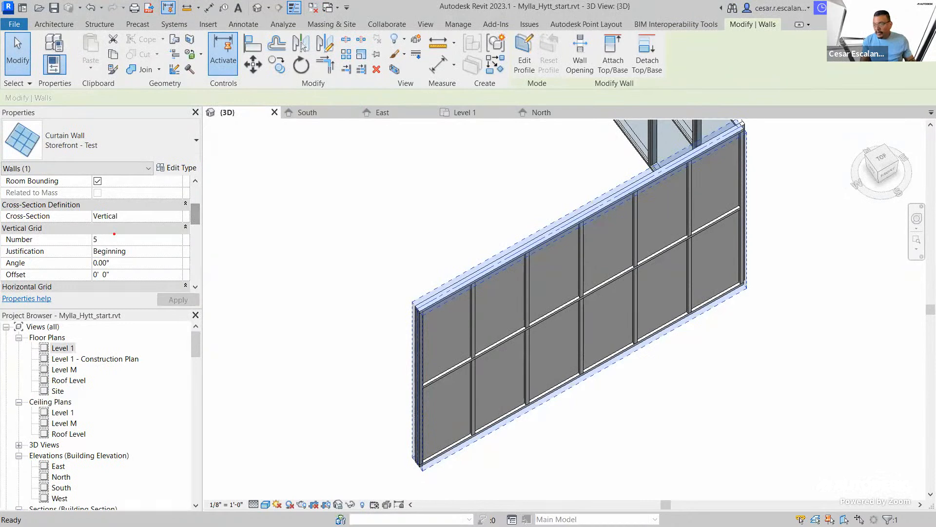
pyautogui.moveTo(98, 224)
pyautogui.mouseDown()
pyautogui.moveTo(90, 253)
pyautogui.moveTo(97, 223)
pyautogui.mouseUp()
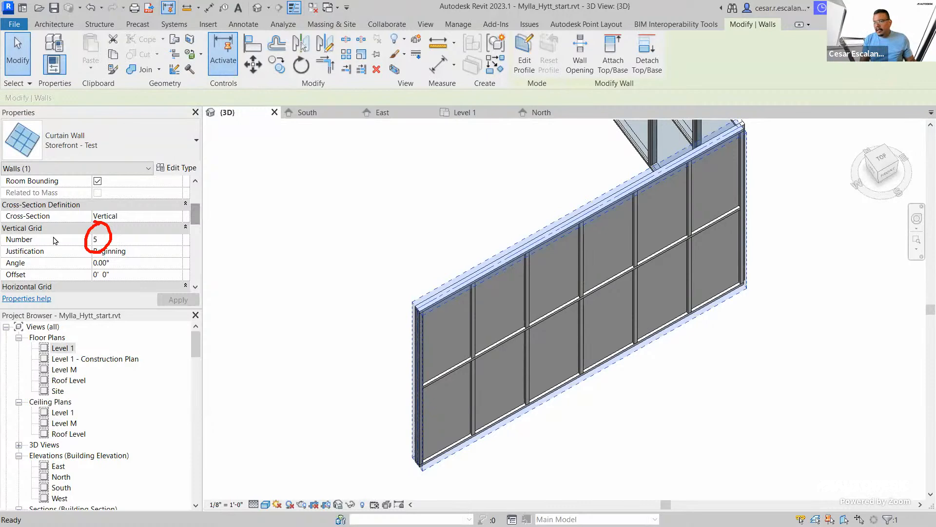
pyautogui.click(118, 239)
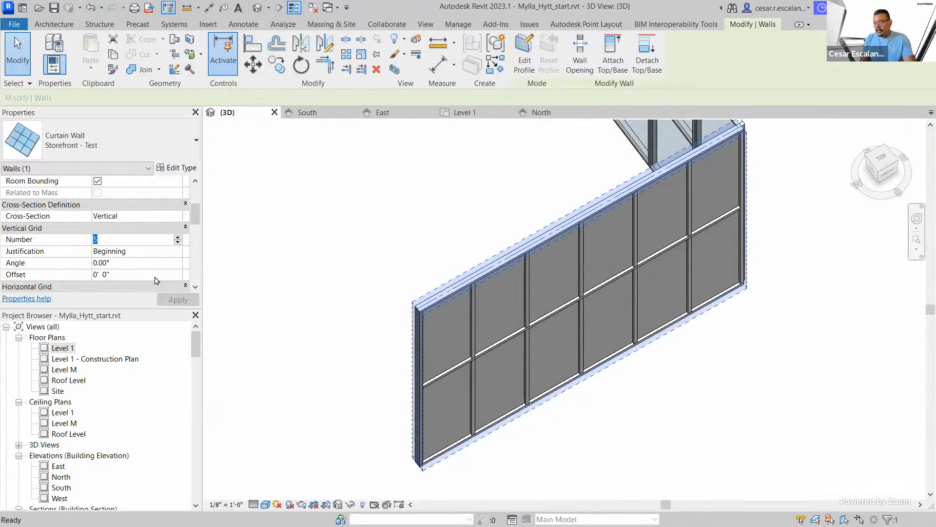
pyautogui.write('3')
pyautogui.click(180, 300)
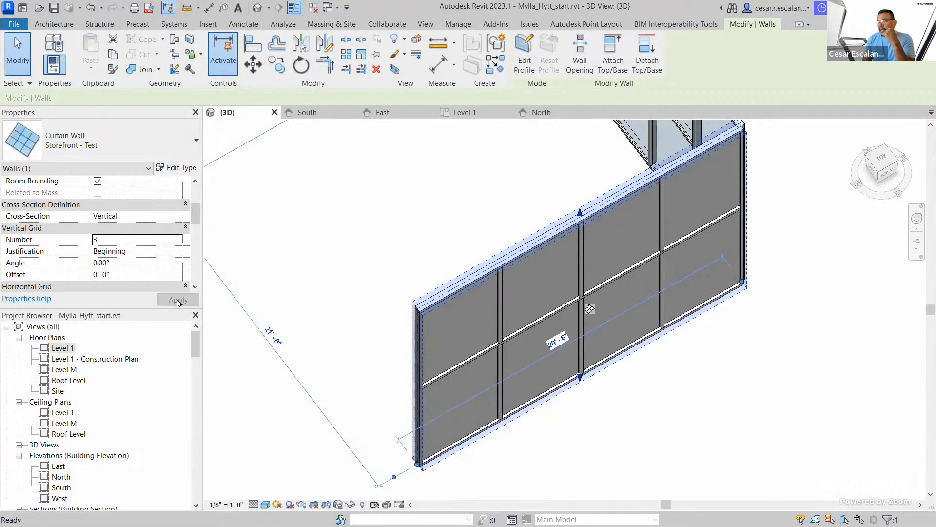
# - Set the curtain wall's vertical grid number to 8 and apply it
pyautogui.click(141, 237)
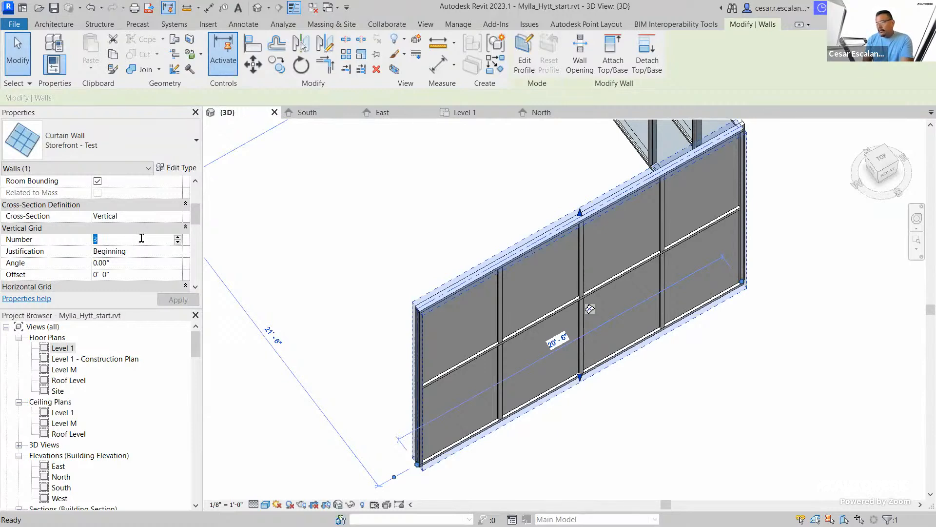
pyautogui.write('8')
pyautogui.click(178, 300)
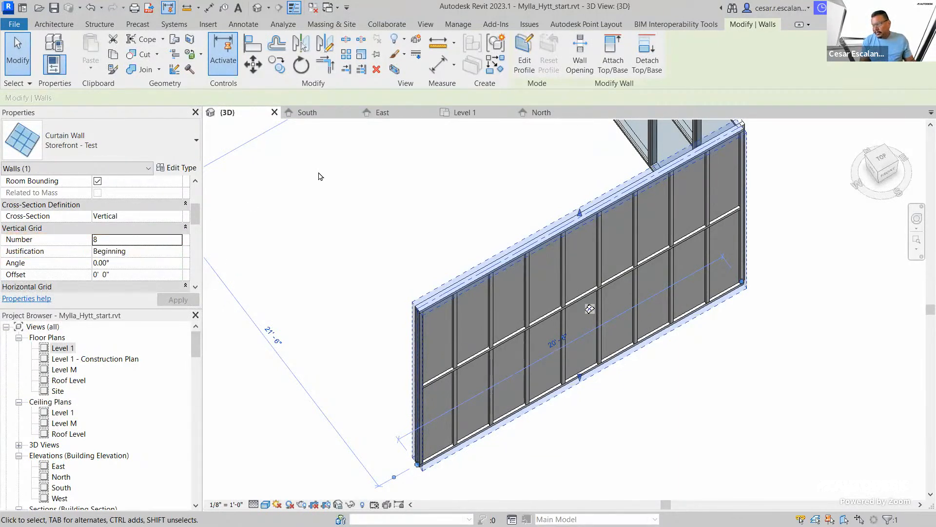
# - Apply the Maximum Spacing vertical grid layout to the Storefront - Test type and close the type properties
pyautogui.click(178, 168)
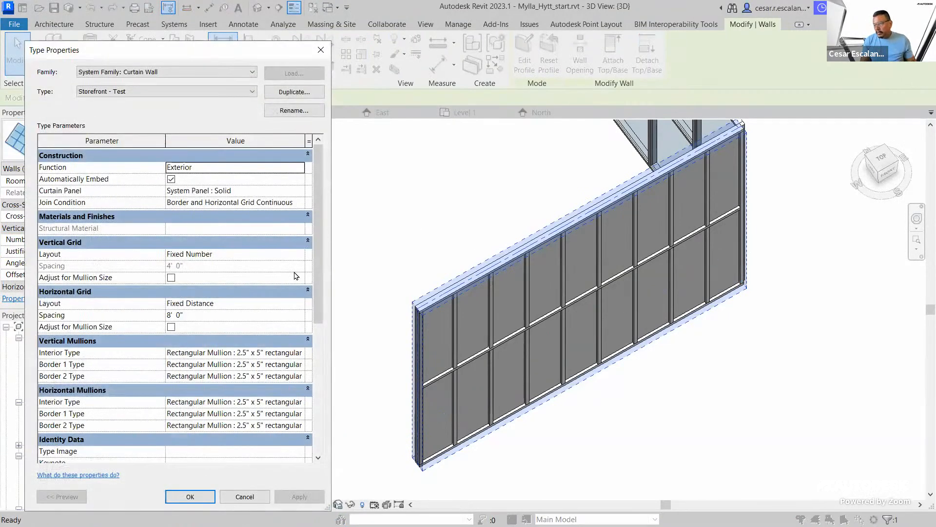
pyautogui.click(296, 256)
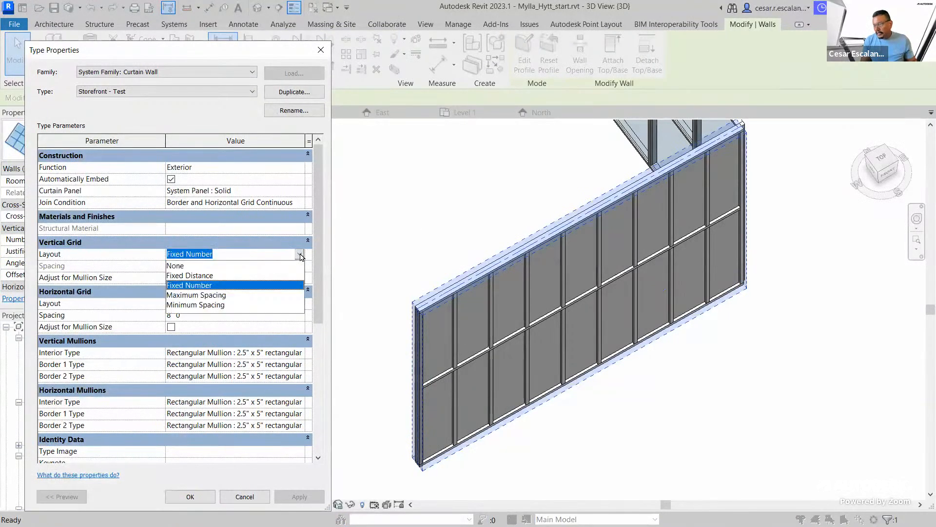
pyautogui.click(232, 295)
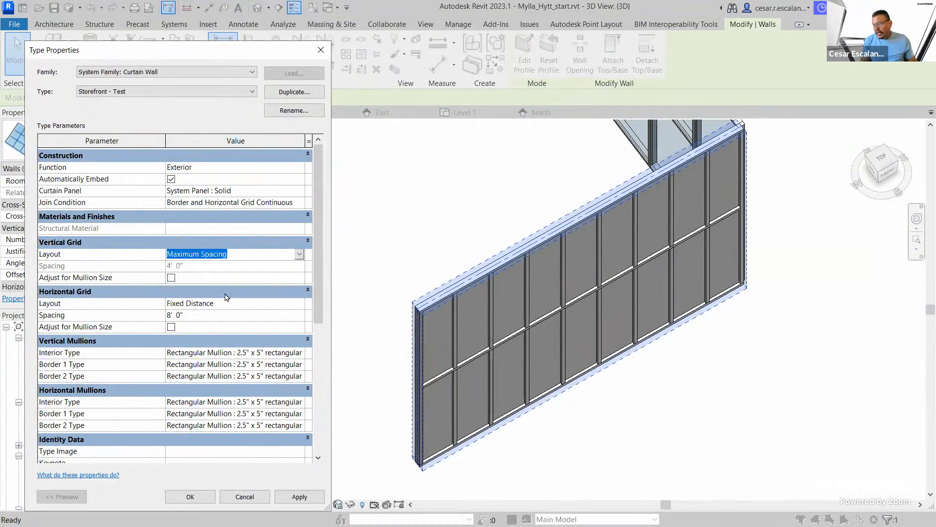
pyautogui.click(299, 496)
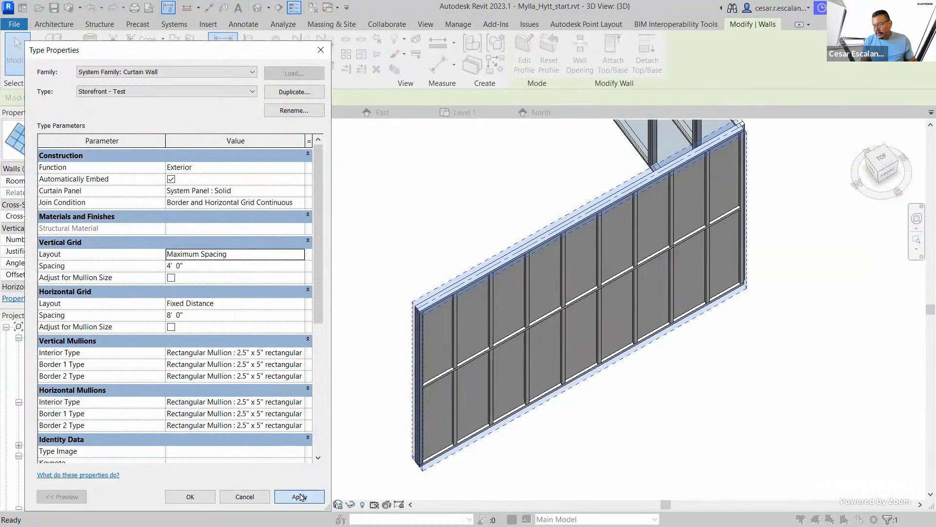
pyautogui.click(195, 497)
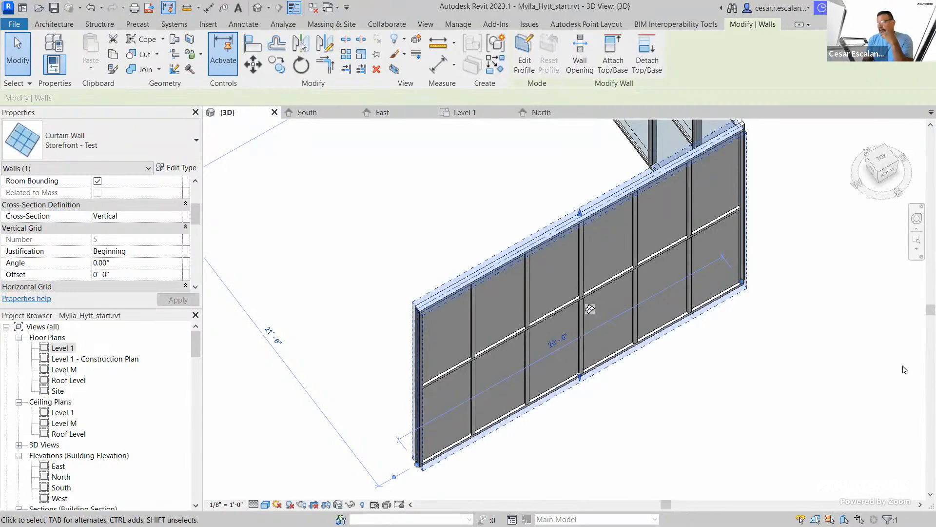
# - Reopen the Storefront - Test type properties and choose Fixed Distance as the vertical grid layout
pyautogui.click(177, 169)
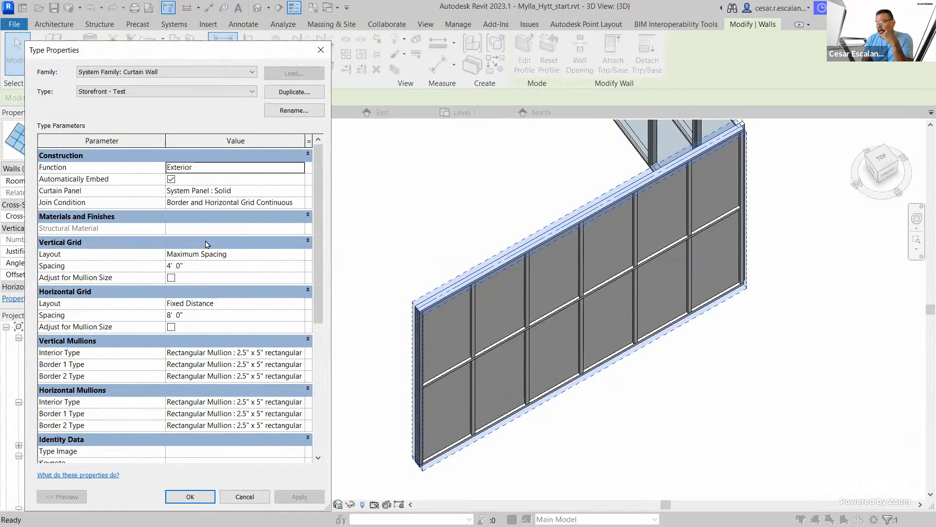
pyautogui.click(298, 256)
pyautogui.click(299, 256)
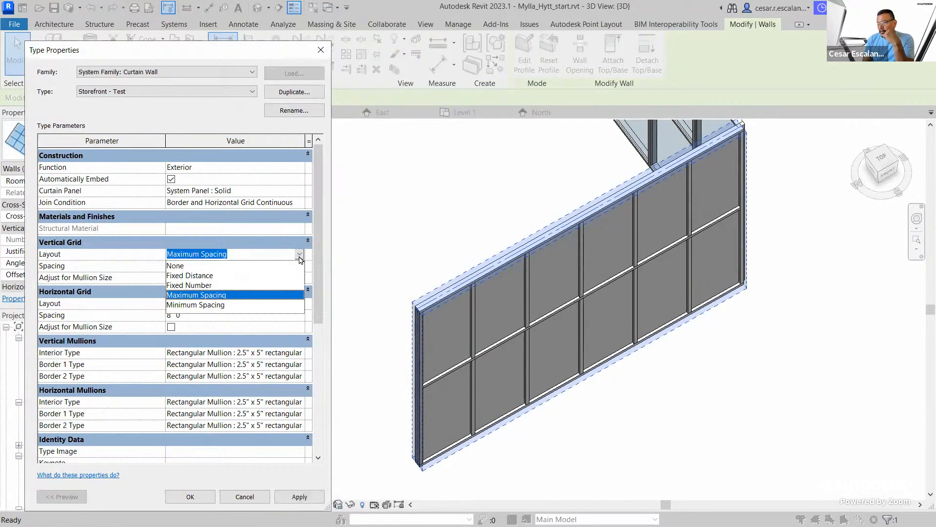
pyautogui.click(202, 286)
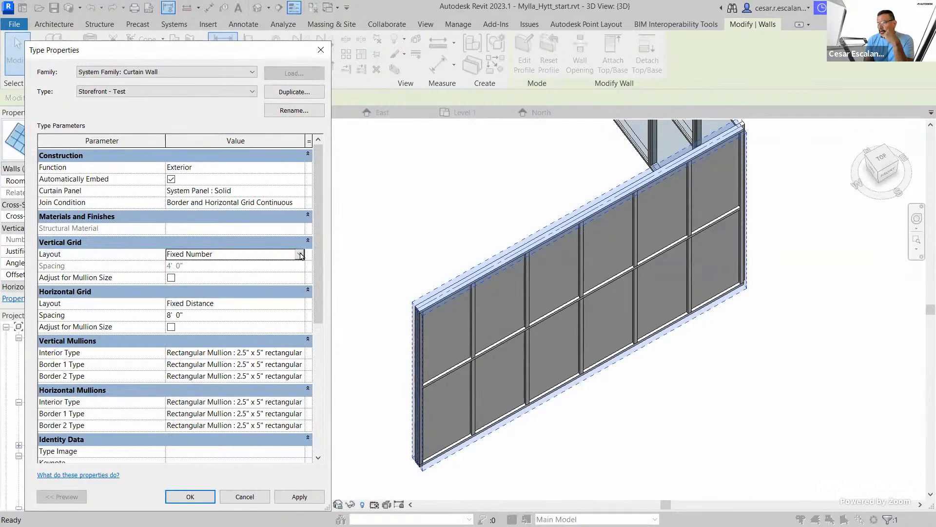
pyautogui.click(299, 254)
pyautogui.click(207, 276)
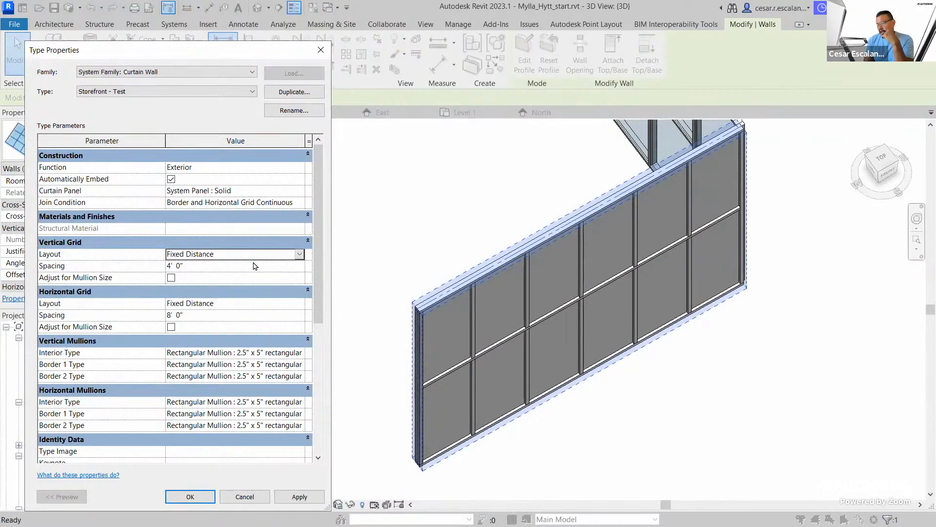
pyautogui.click(299, 254)
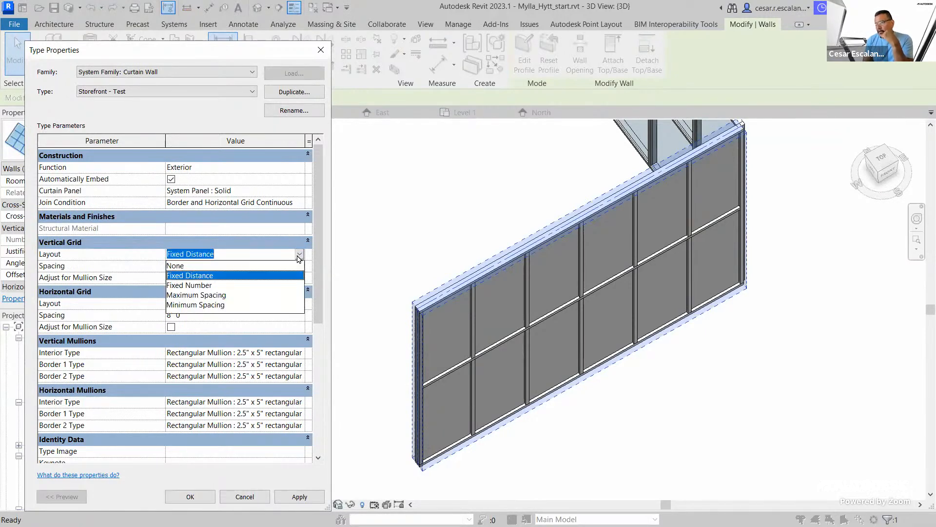
pyautogui.click(203, 276)
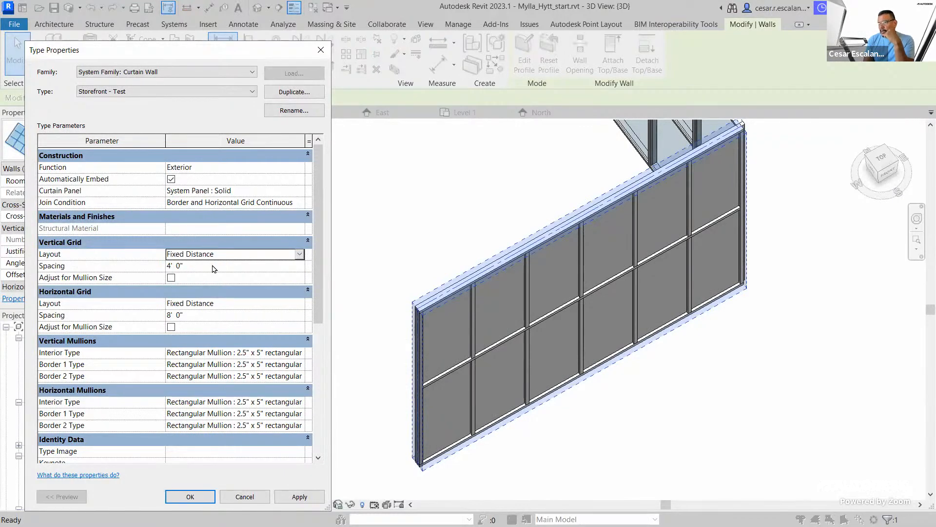
# - Set the vertical grid spacing to 5' 0", apply it, close the type properties and clear the selection
pyautogui.click(218, 268)
pyautogui.write('5')
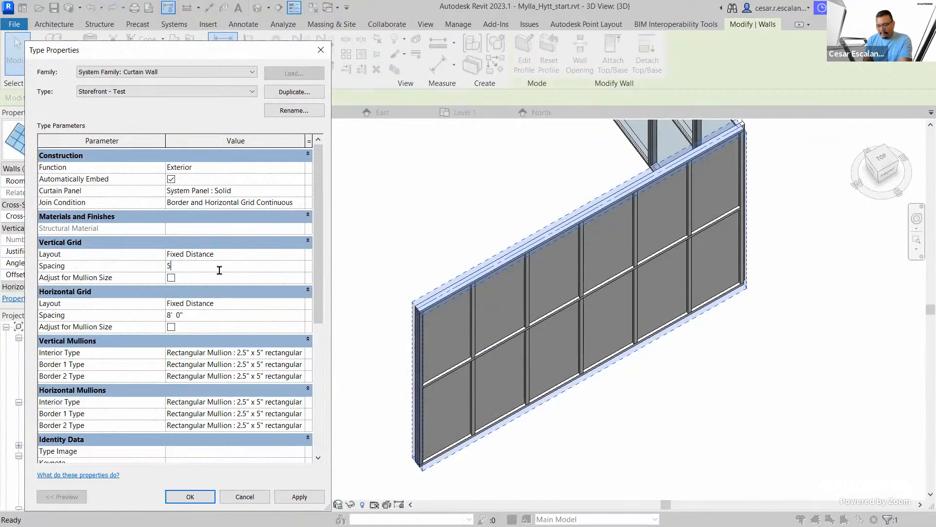
pyautogui.click(299, 495)
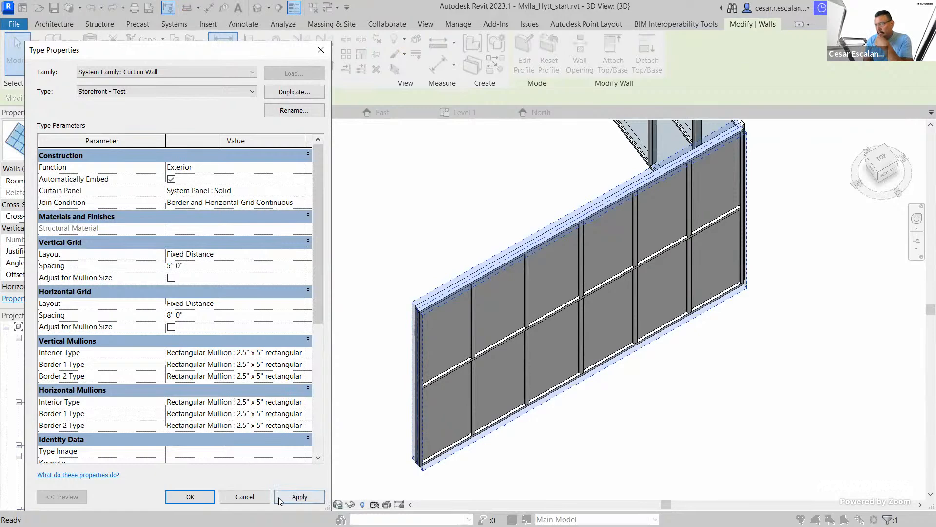
pyautogui.click(197, 498)
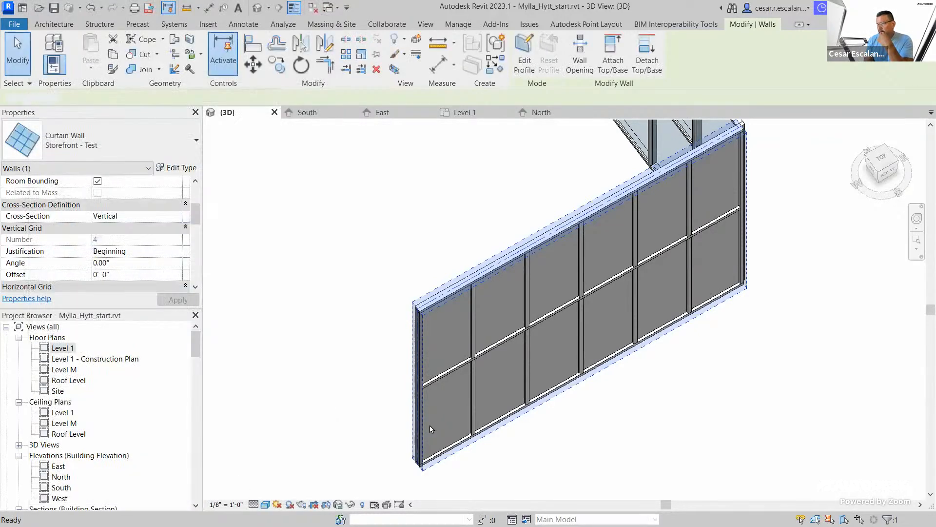
pyautogui.press('Escape')
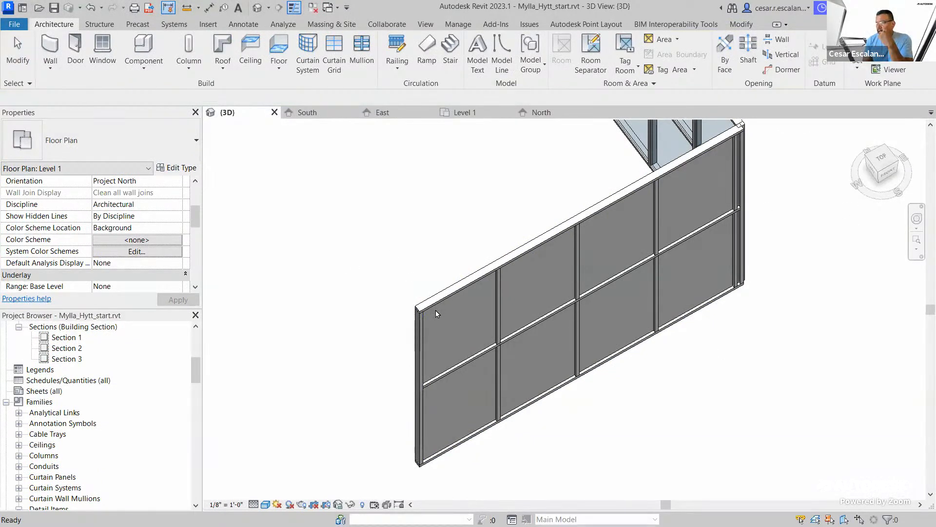
# - Reselect the Storefront - Test wall and enlarge its instance properties area to show both the vertical and horizontal grid settings
pyautogui.click(490, 272)
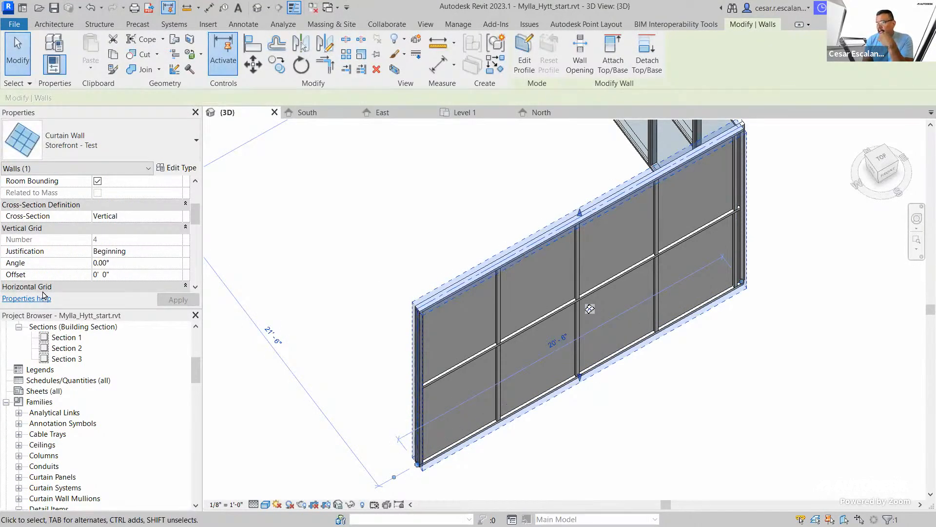
pyautogui.scroll(-5, 192, 215)
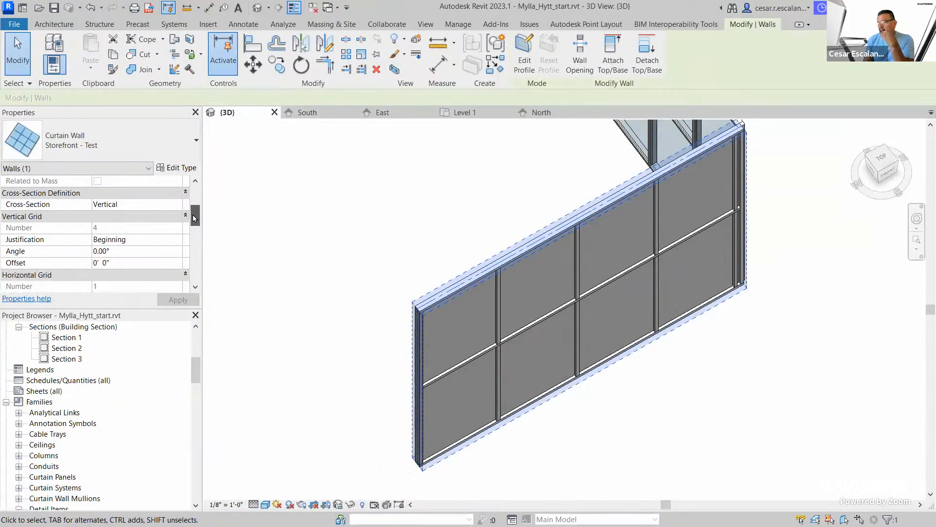
pyautogui.scroll(2, 192, 225)
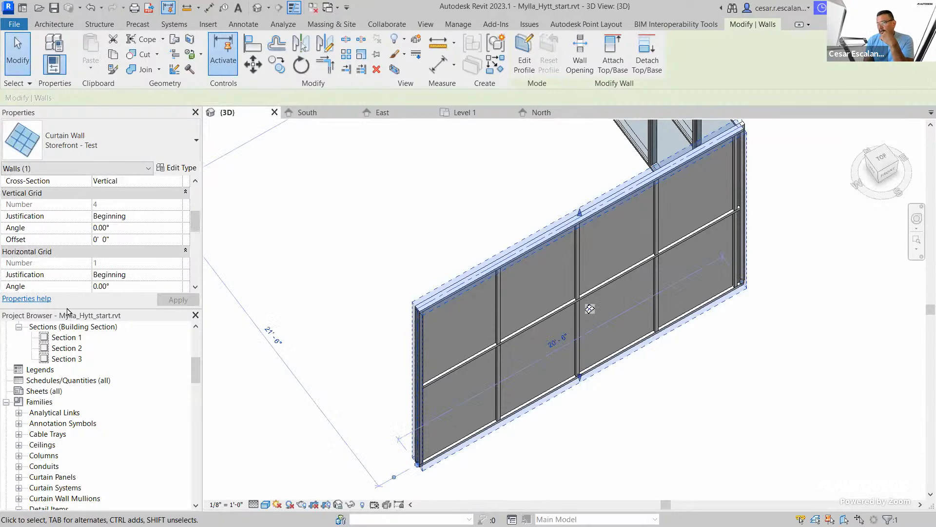
pyautogui.moveTo(63, 308); pyautogui.dragTo(68, 411)
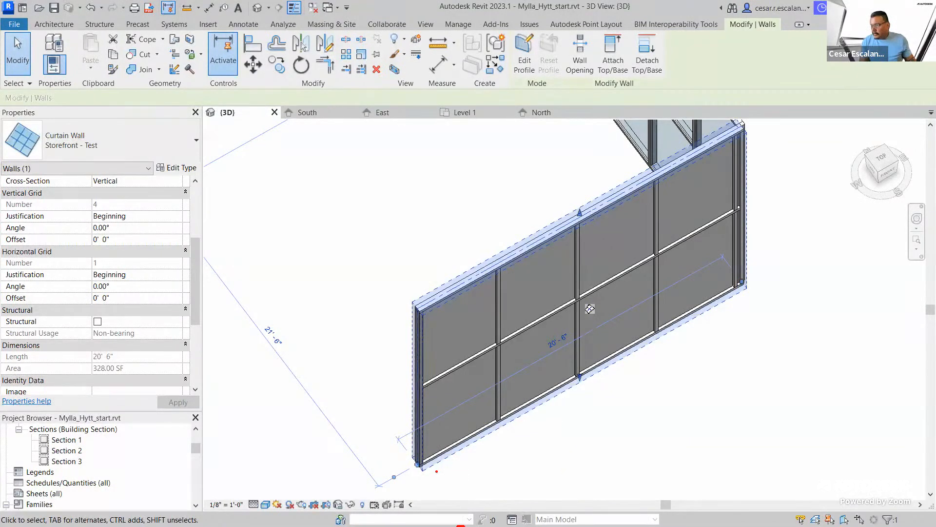
pyautogui.moveTo(428, 481); pyautogui.dragTo(453, 491)
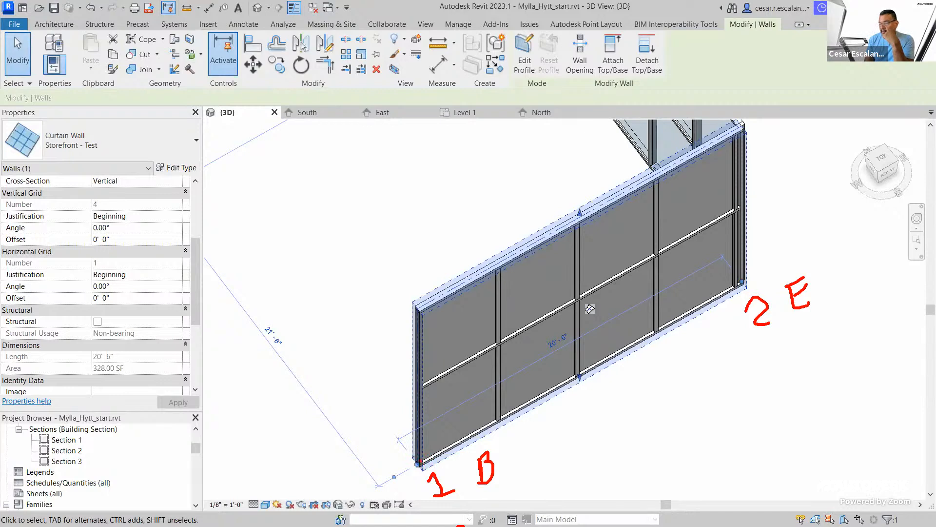
pyautogui.moveTo(419, 460)
pyautogui.mouseDown()
pyautogui.moveTo(462, 406)
pyautogui.moveTo(492, 424)
pyautogui.moveTo(565, 367)
pyautogui.moveTo(575, 347)
pyautogui.moveTo(654, 322)
pyautogui.moveTo(662, 333)
pyautogui.moveTo(687, 292)
pyautogui.moveTo(728, 285)
pyautogui.mouseUp()
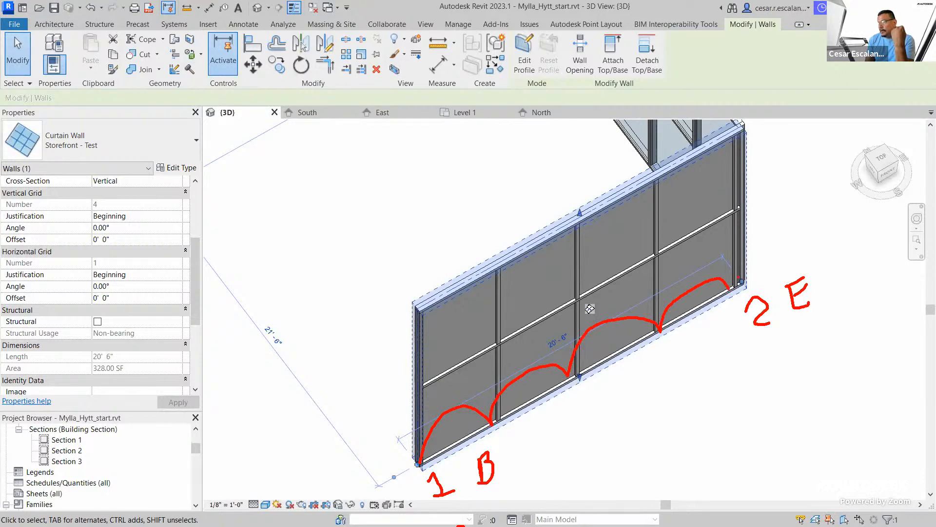
pyautogui.moveTo(758, 113)
pyautogui.mouseDown()
pyautogui.moveTo(734, 151)
pyautogui.moveTo(724, 282)
pyautogui.moveTo(763, 239)
pyautogui.moveTo(770, 146)
pyautogui.moveTo(755, 119)
pyautogui.mouseUp()
pyautogui.click(754, 138)
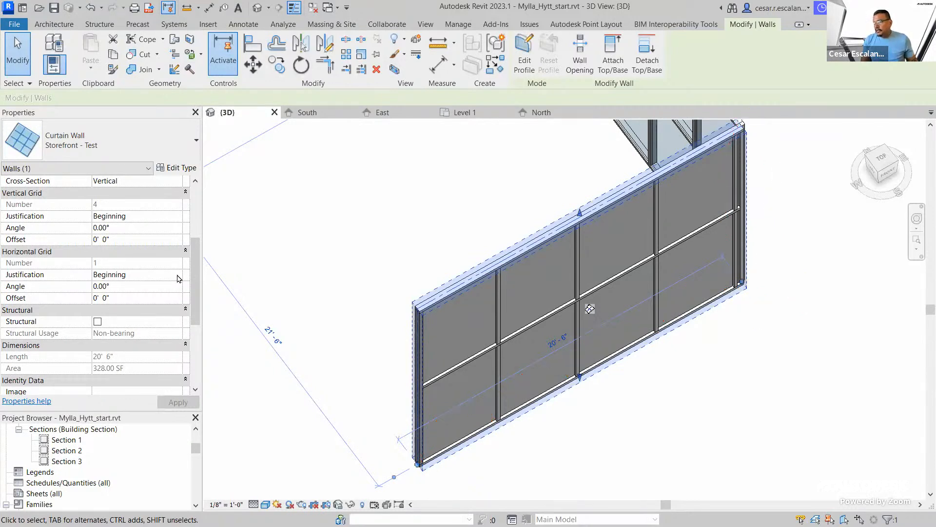
# - Set the curtain wall's horizontal grid justification to End and apply it
pyautogui.click(147, 275)
pyautogui.click(177, 274)
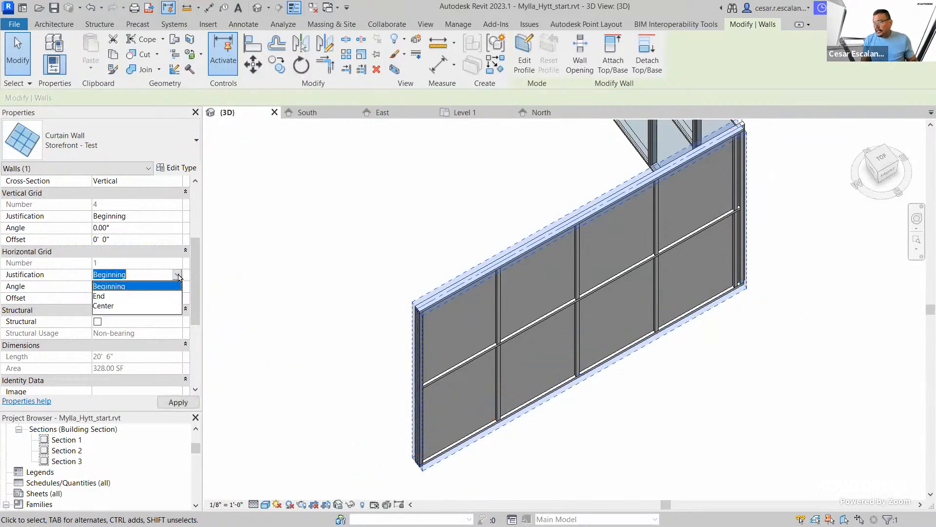
pyautogui.click(106, 296)
pyautogui.click(178, 402)
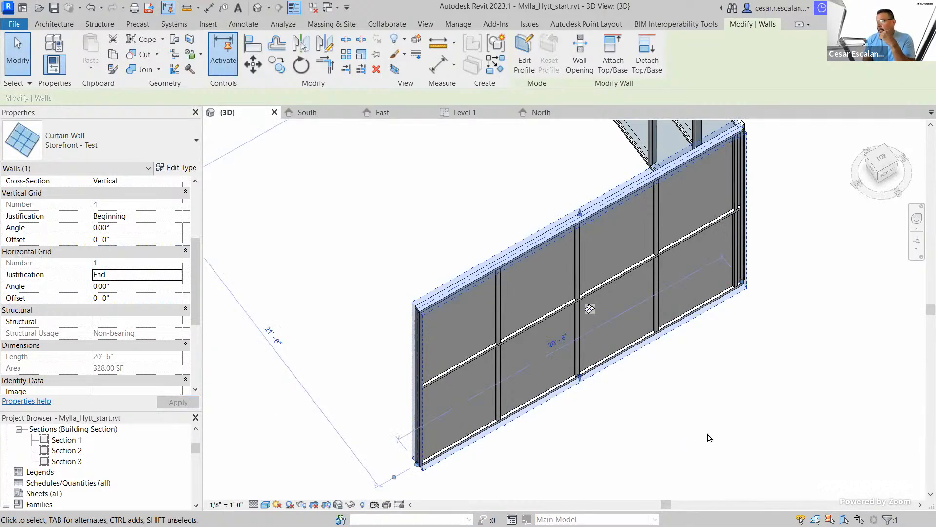
# - Reopen the Storefront - Test type properties, set the vertical grid spacing to 4' 0", apply it and close them
pyautogui.click(639, 432)
pyautogui.click(608, 371)
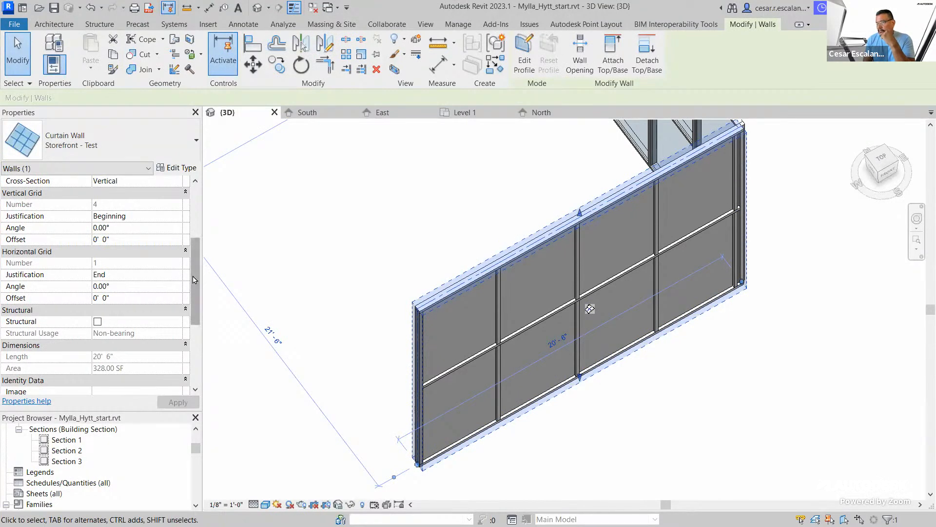
pyautogui.click(178, 168)
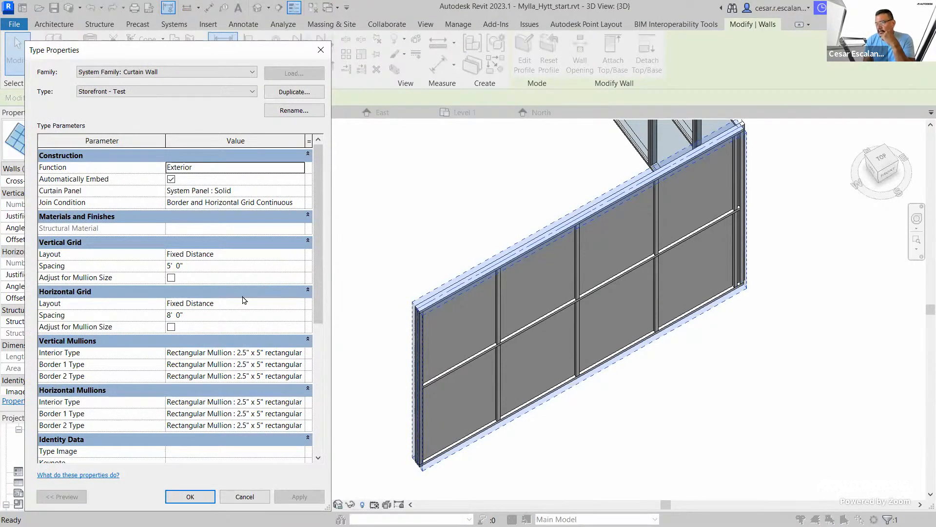
pyautogui.click(226, 263)
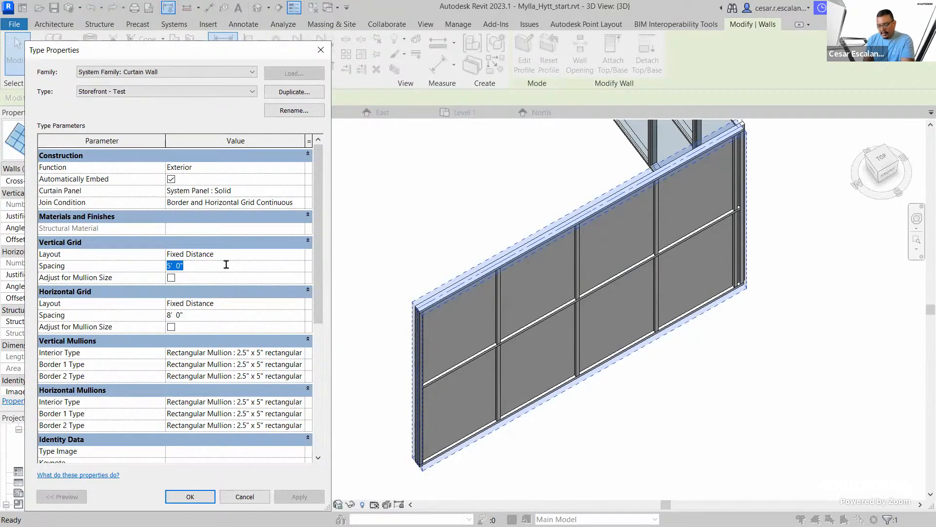
pyautogui.write('4')
pyautogui.click(298, 496)
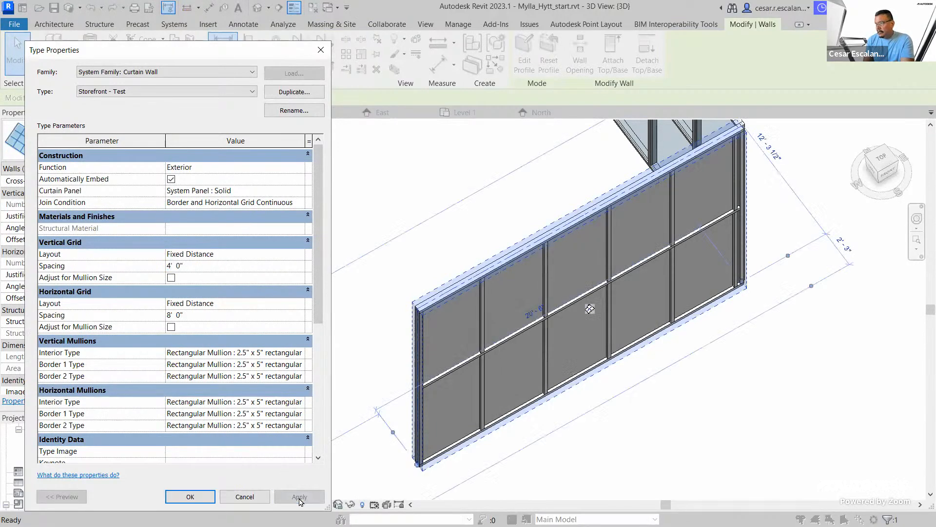
pyautogui.click(190, 497)
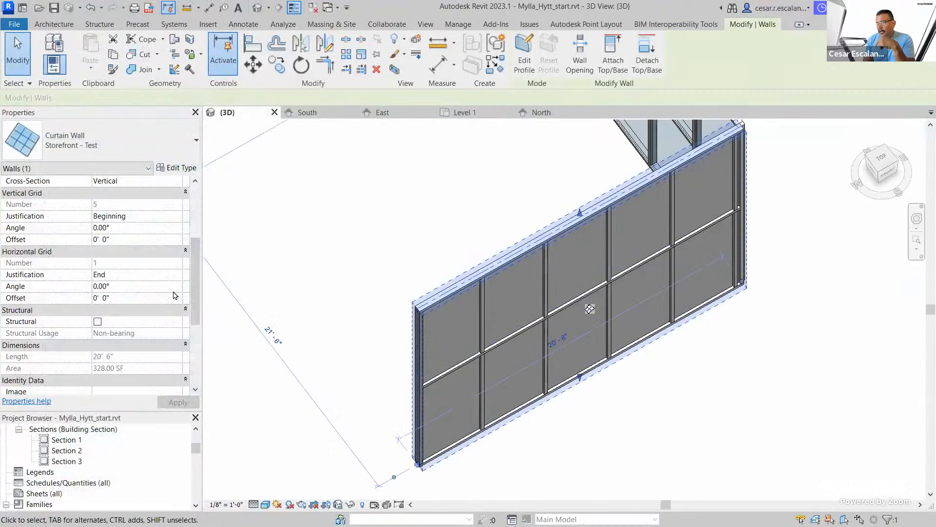
# - Set the wall's vertical grid justification to End, apply it and clear the selection
pyautogui.click(178, 218)
pyautogui.click(177, 218)
pyautogui.click(108, 235)
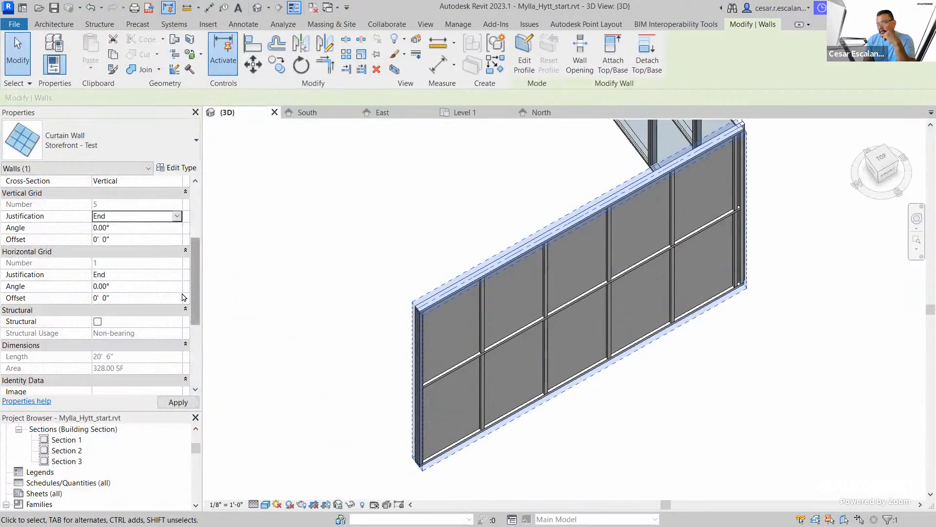
pyautogui.click(178, 402)
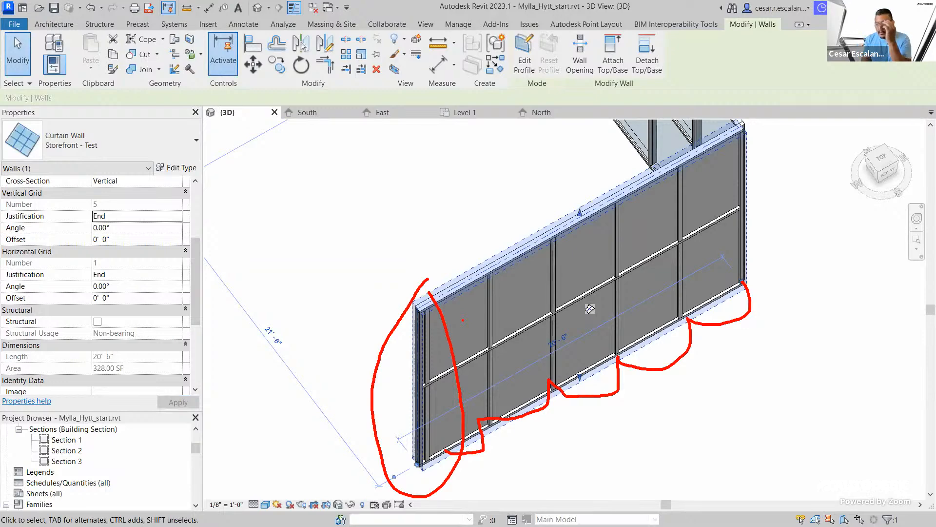
pyautogui.press('Escape')
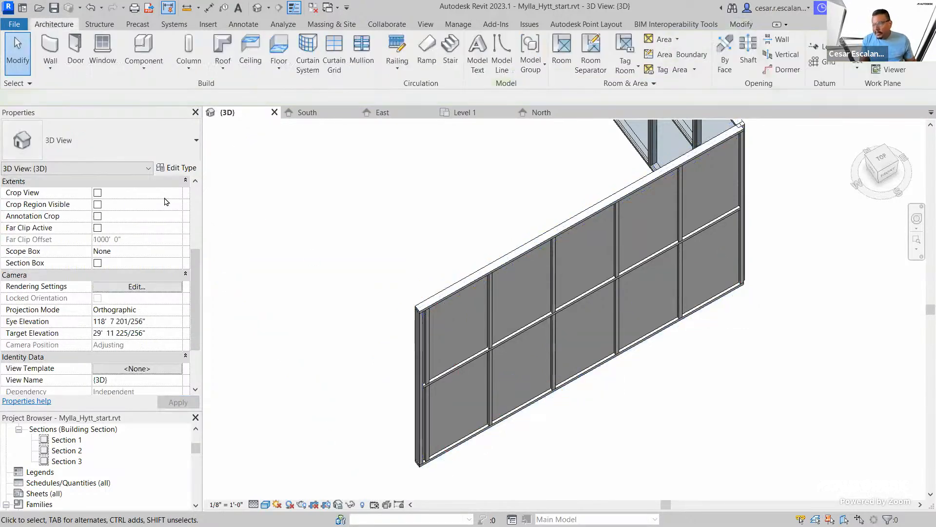
# - Reselect the Storefront - Test wall, set its vertical grid justification to Center, apply it and deselect the wall
pyautogui.click(460, 292)
pyautogui.press('Escape')
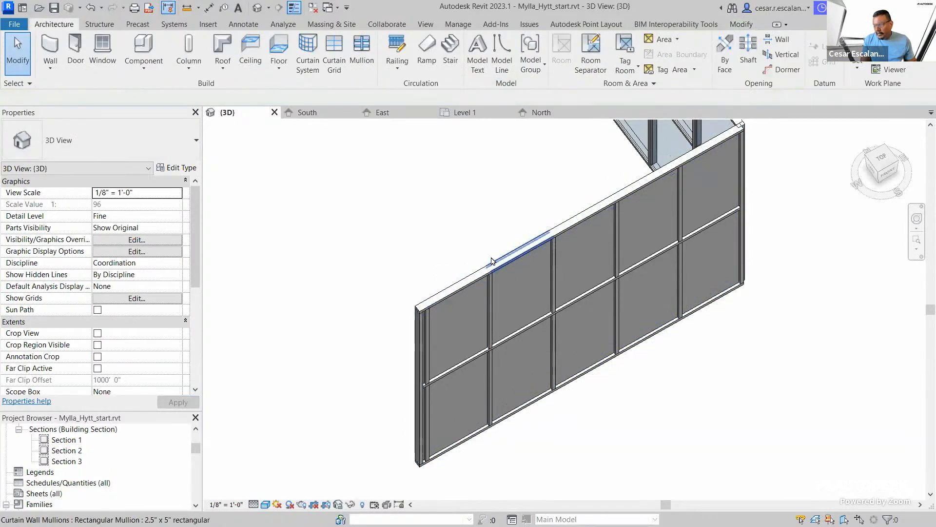
pyautogui.press('Tab')
pyautogui.click(510, 246)
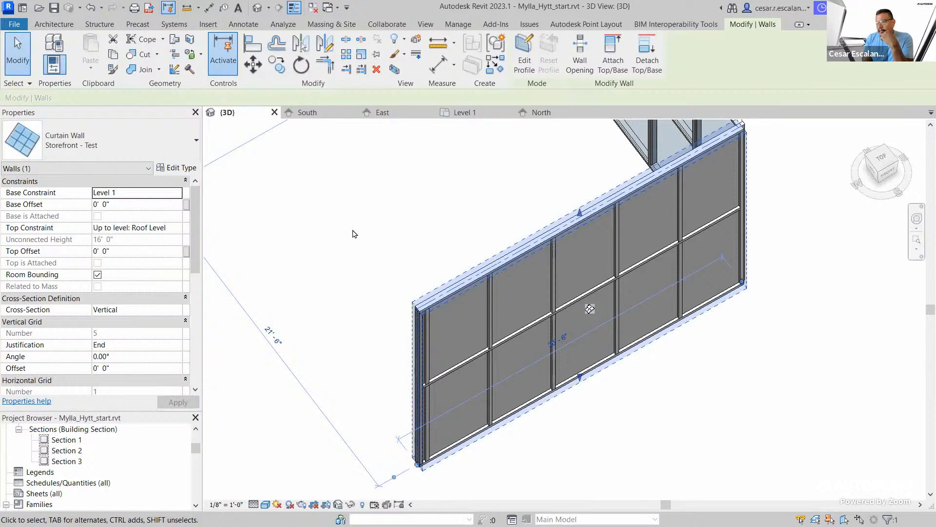
pyautogui.scroll(-1, 157, 300)
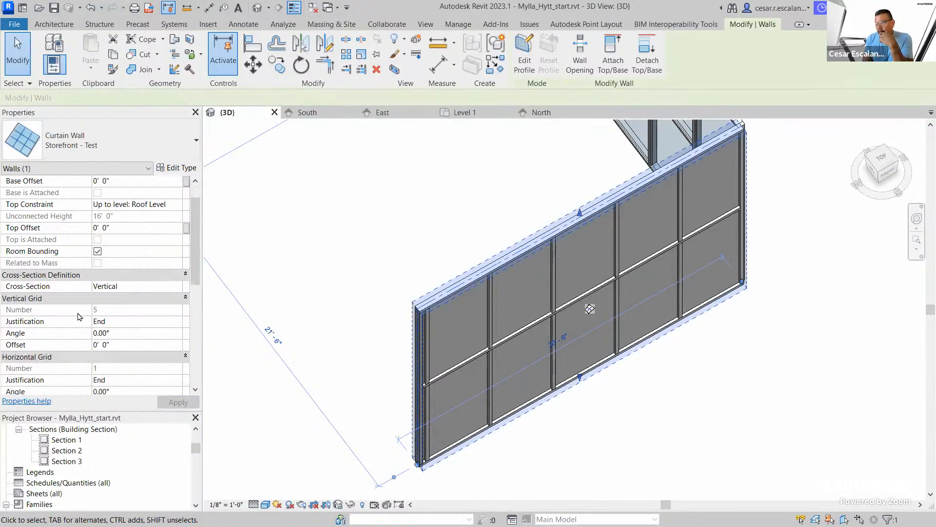
pyautogui.click(172, 323)
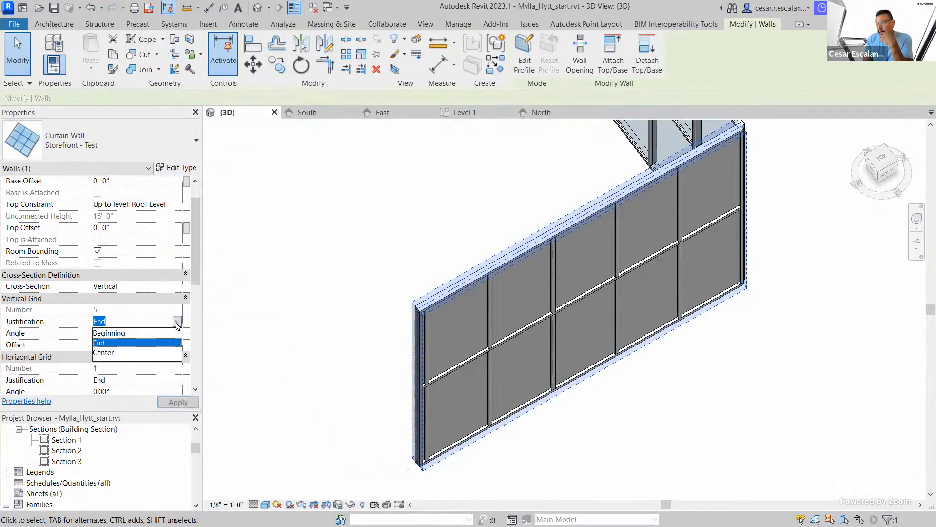
pyautogui.click(117, 342)
pyautogui.click(169, 402)
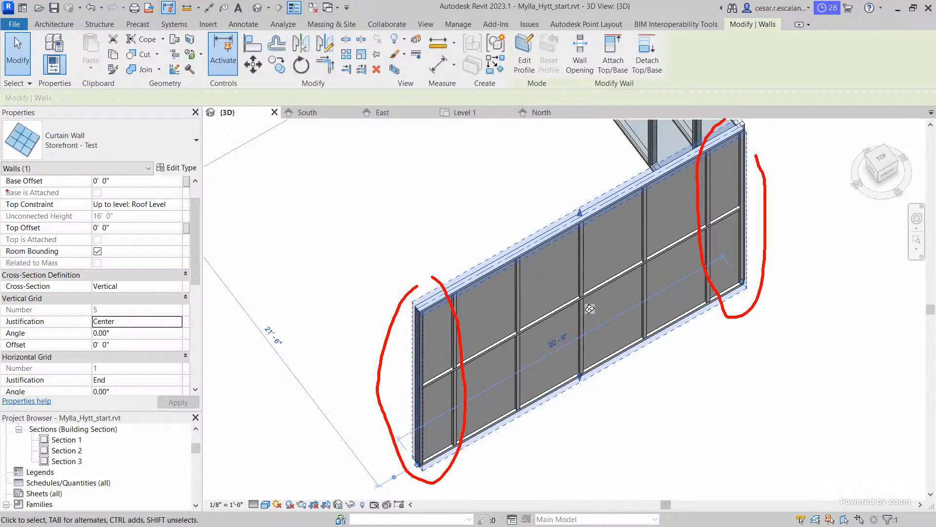
pyautogui.press('Escape')
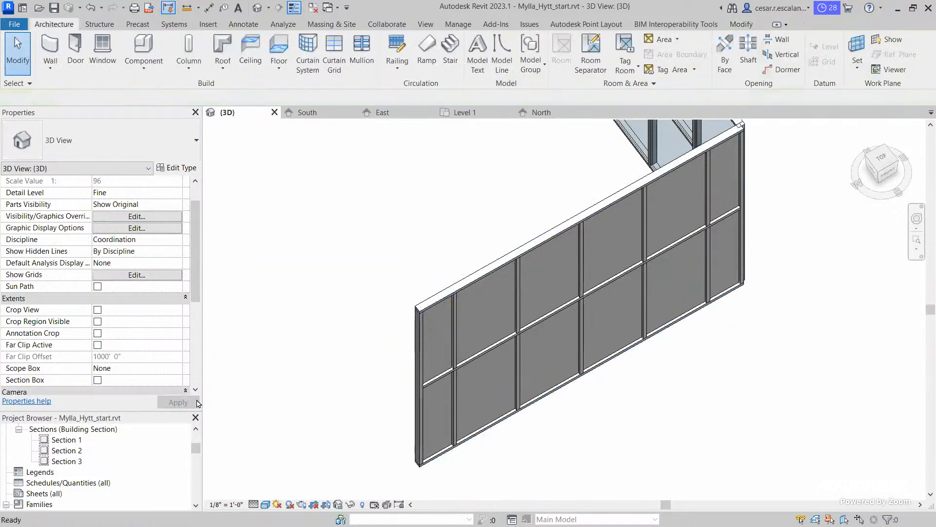
pyautogui.click(434, 467)
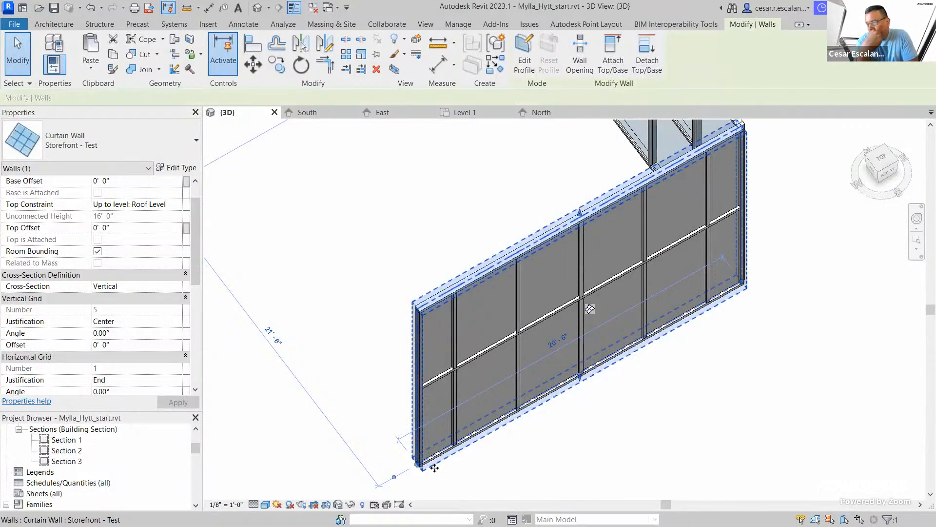
pyautogui.press('XF86AudioLowerVolume')
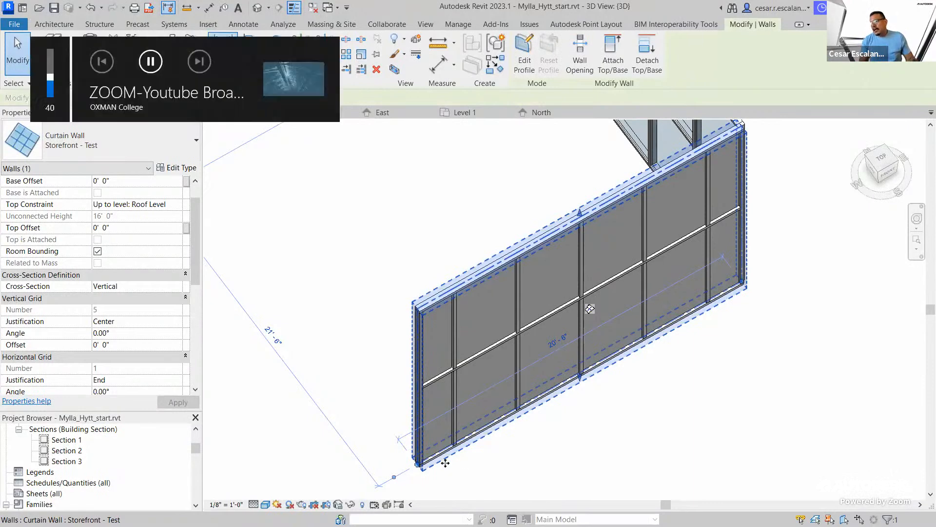
pyautogui.press('Escape')
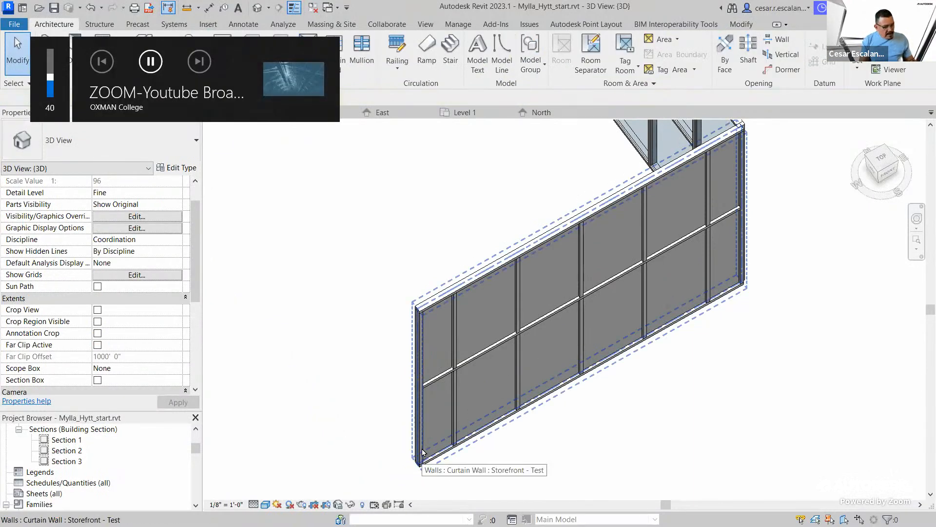
# - Select the lower border mullion at the wall's near end, examine its type properties, then cancel and deselect it
pyautogui.click(422, 452)
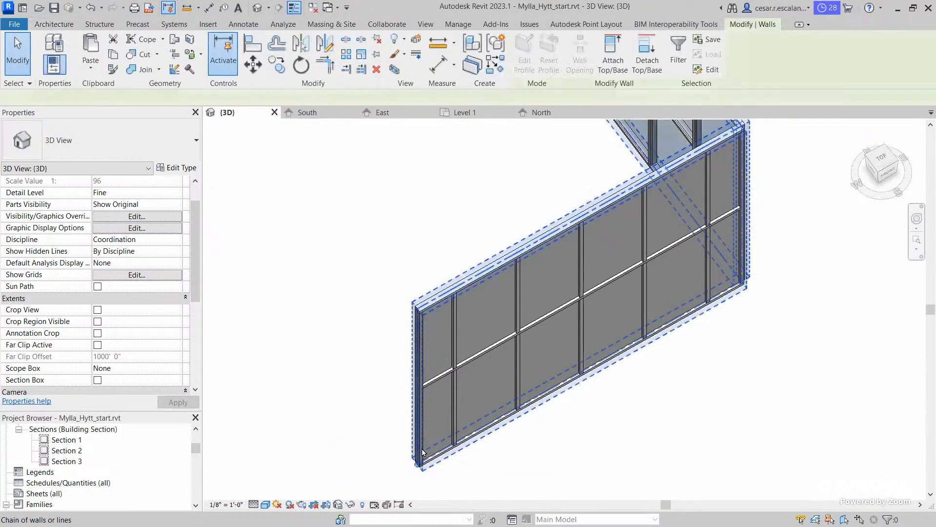
pyautogui.click(423, 452)
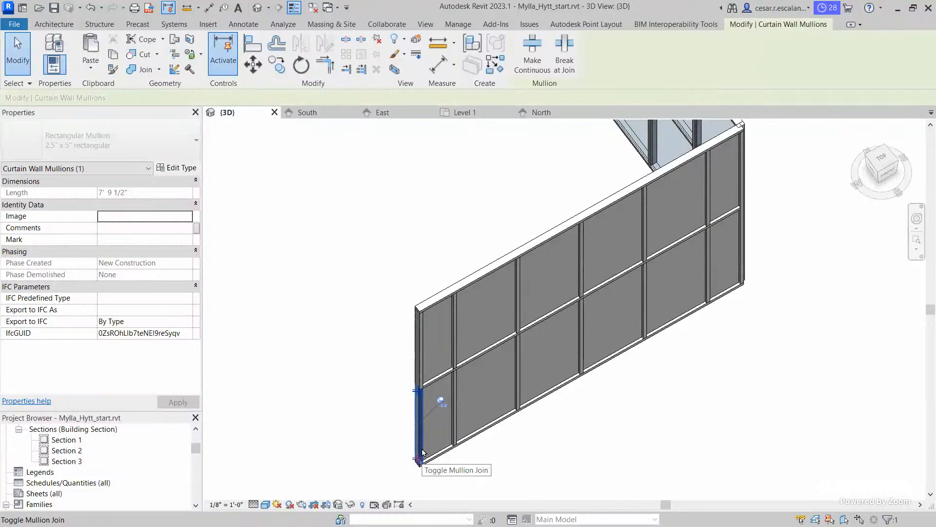
pyautogui.click(183, 167)
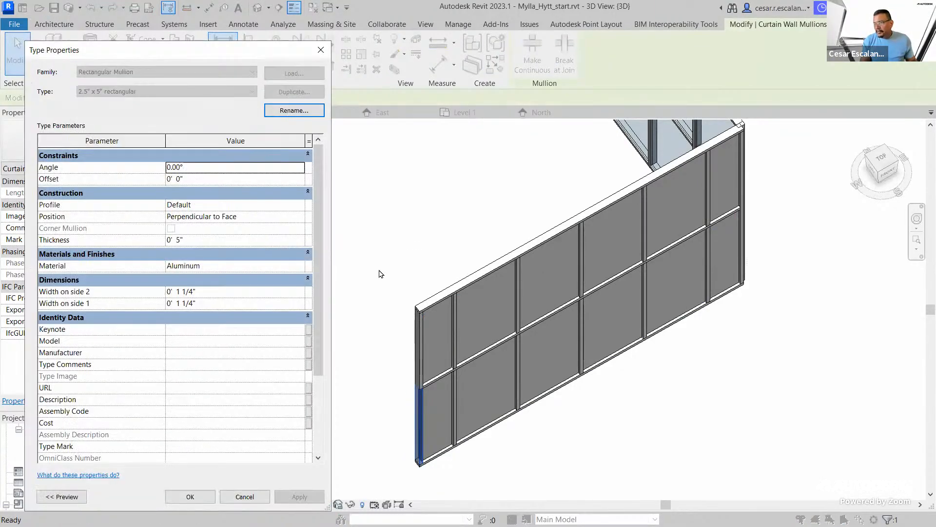
pyautogui.scroll(-3, 299, 361)
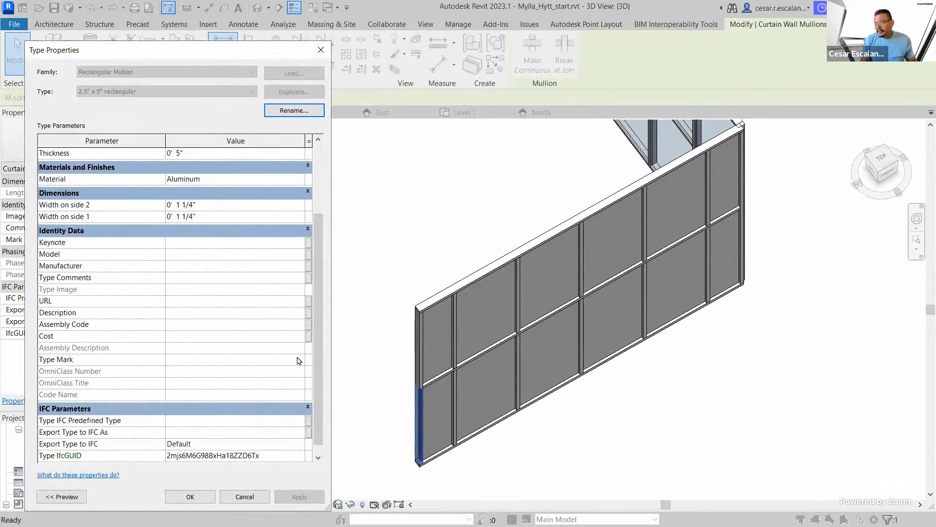
pyautogui.scroll(3, 299, 360)
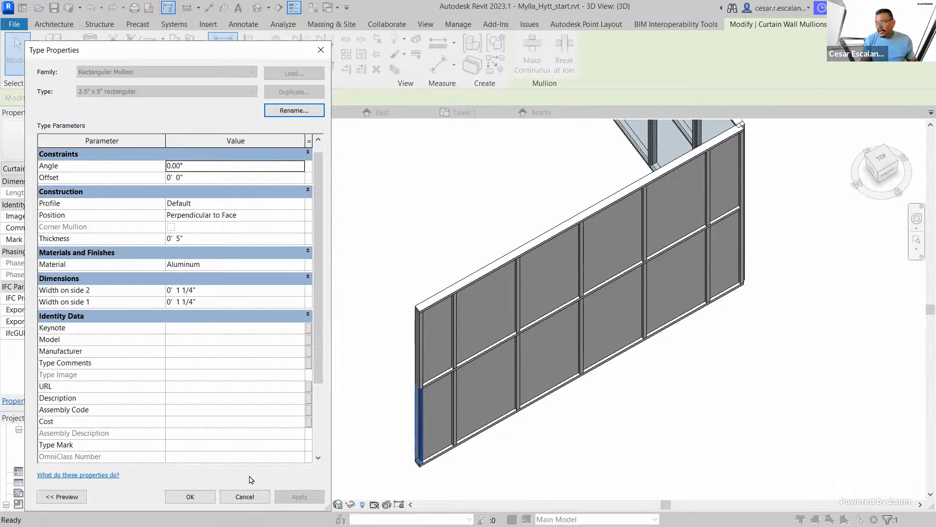
pyautogui.click(244, 496)
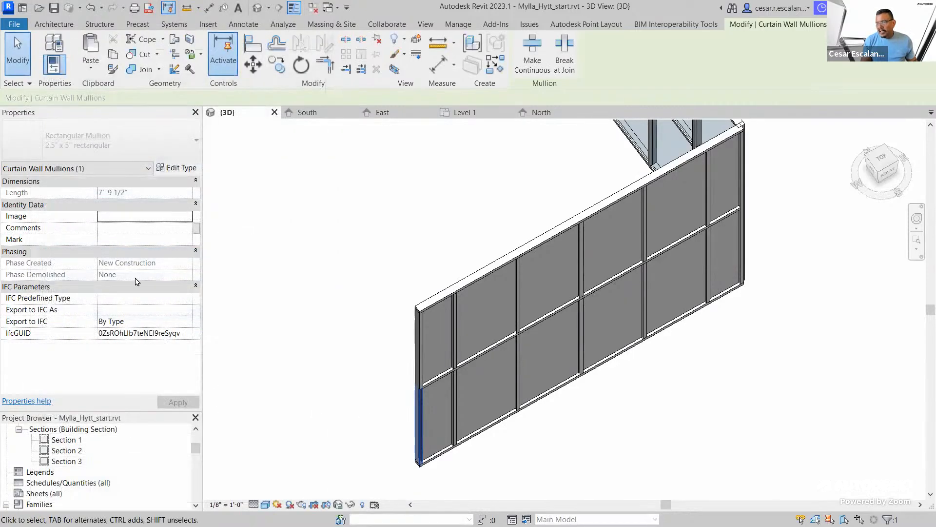
pyautogui.click(500, 449)
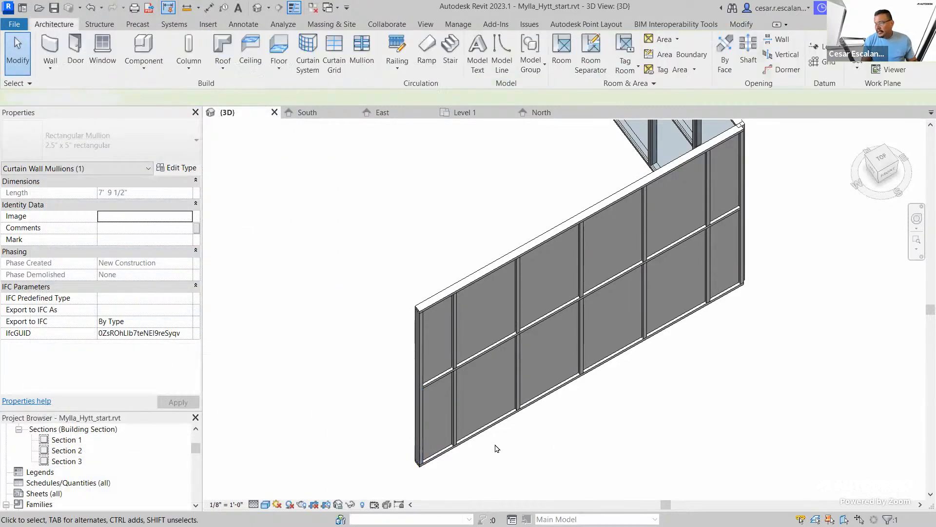
# - Select the Storefront - Test wall and open its grid layout for configuration directly in the 3D view
pyautogui.click(465, 453)
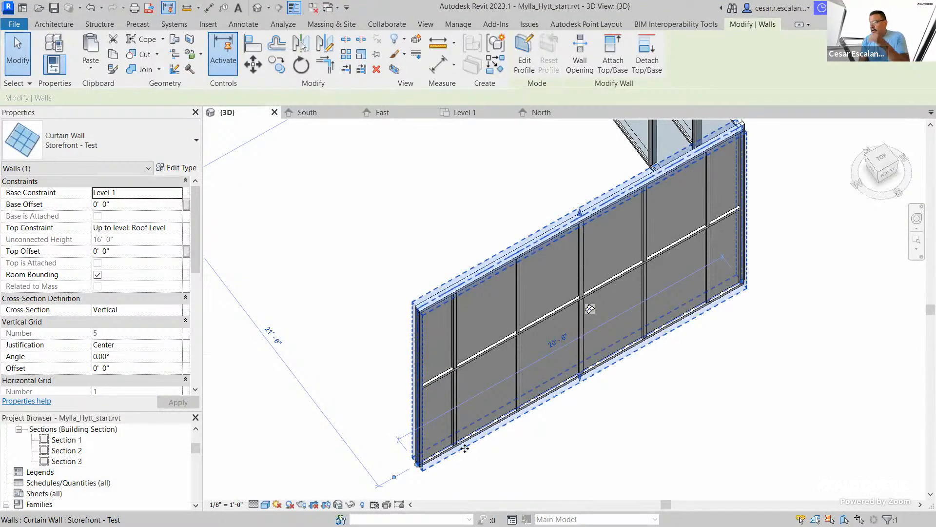
pyautogui.click(736, 410)
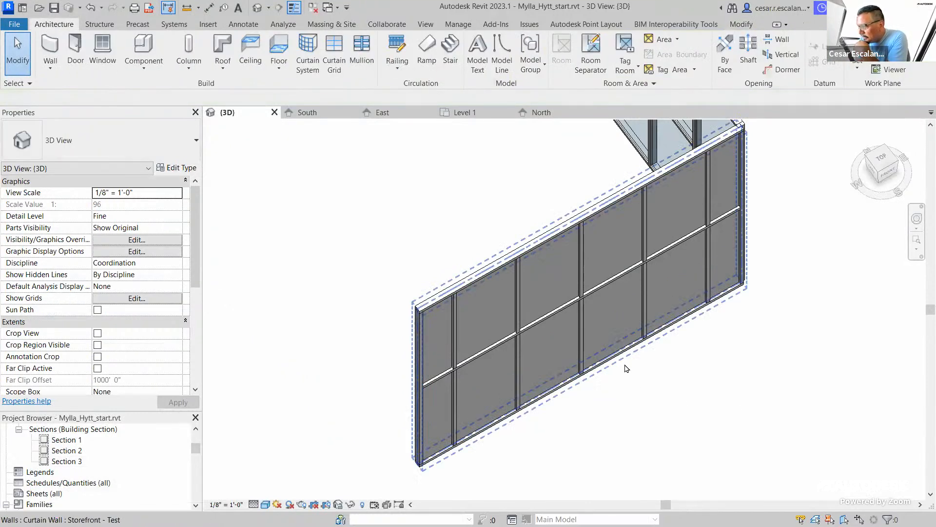
pyautogui.click(627, 368)
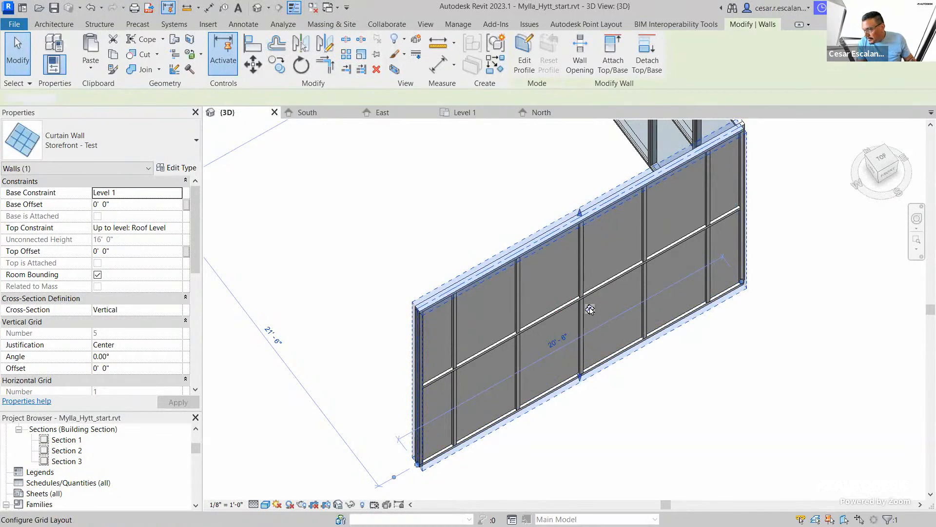
pyautogui.click(590, 308)
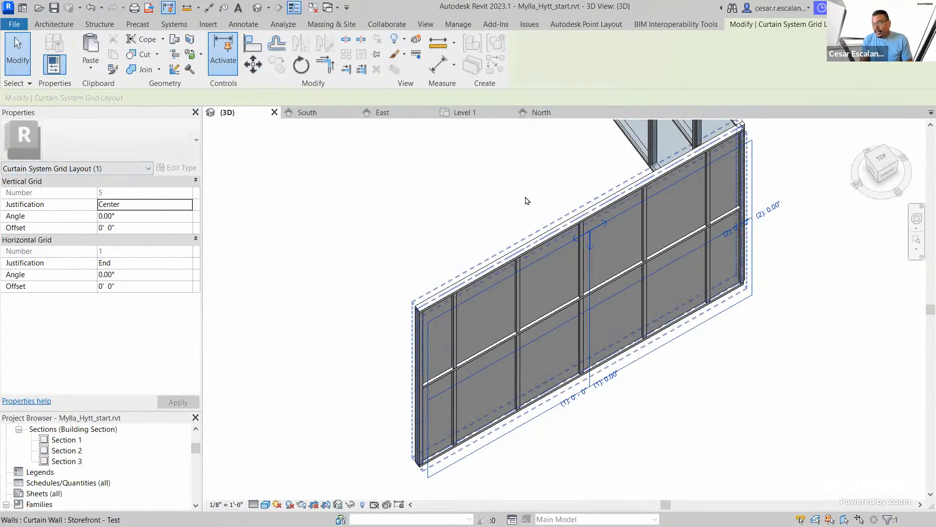
# - Set the vertical justification of the curtain system grid layout to Beginning and apply it
pyautogui.click(188, 205)
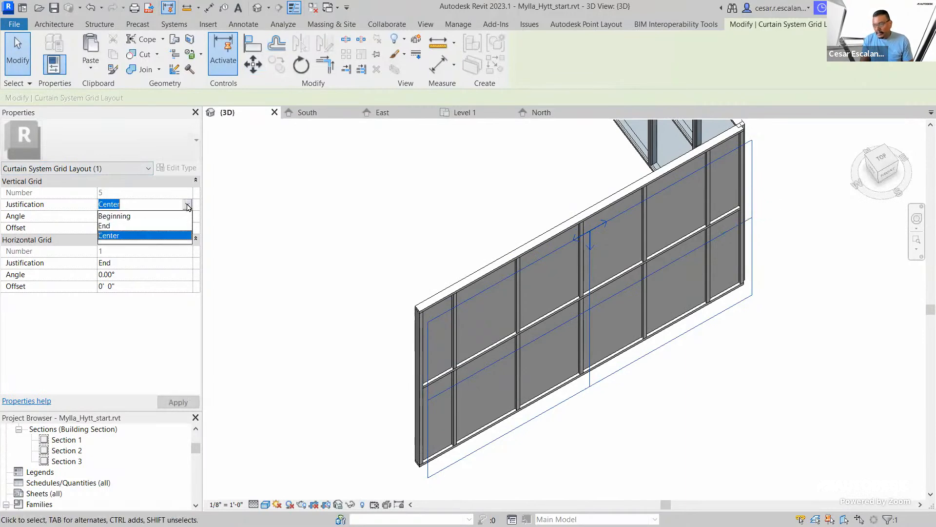
pyautogui.click(131, 217)
pyautogui.click(178, 403)
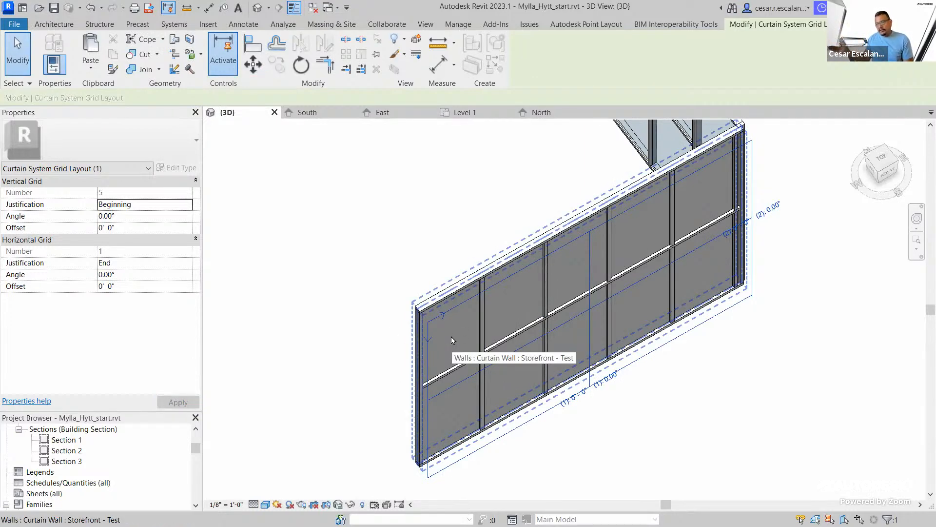
# - Set the grid layout's vertical justification to End, apply it and clear the selection
pyautogui.click(188, 205)
pyautogui.click(106, 226)
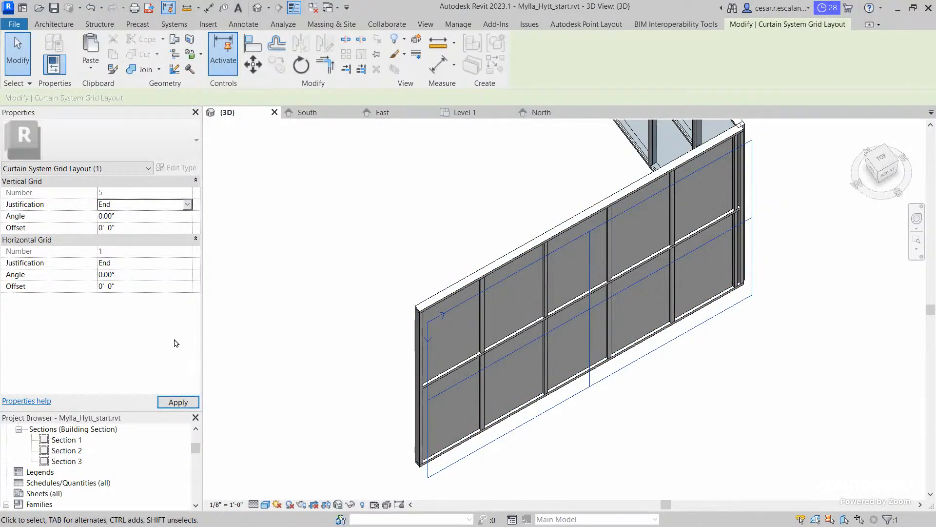
pyautogui.click(179, 402)
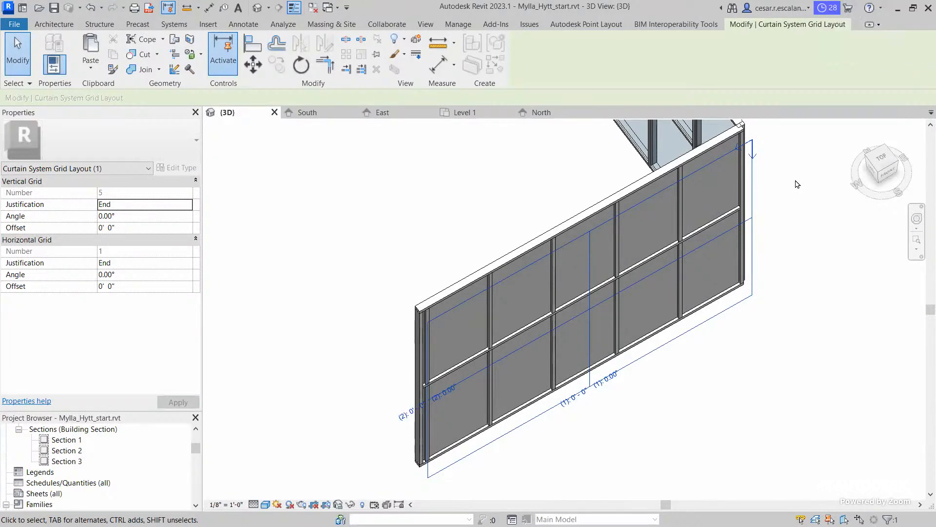
pyautogui.click(757, 366)
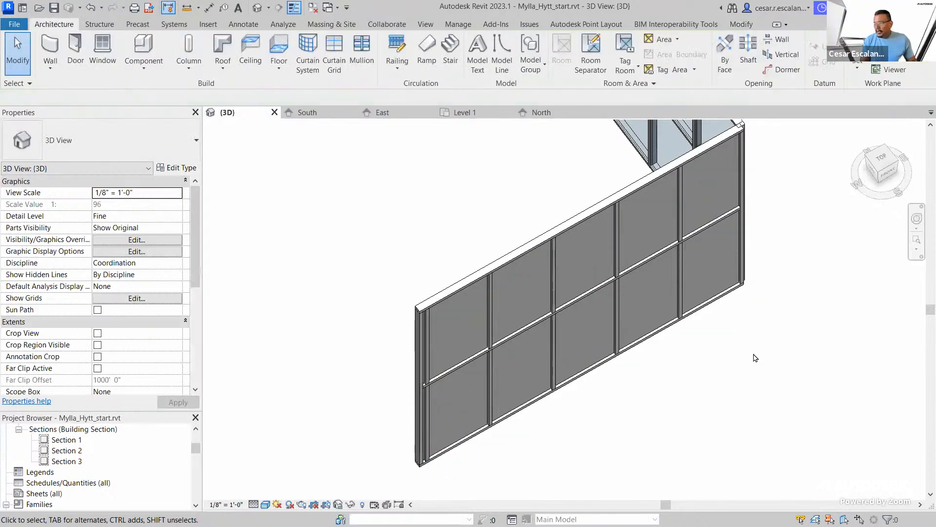
# - Select the Storefront - Test wall and open its on-wall grid layout to examine the grid's justification origin
pyautogui.scroll(-2, 754, 355)
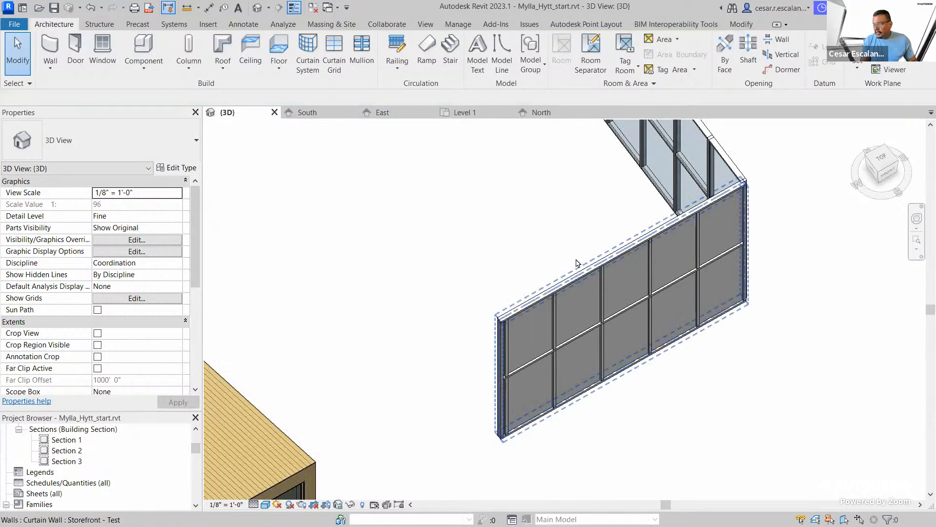
pyautogui.click(577, 269)
pyautogui.scroll(2, 627, 317)
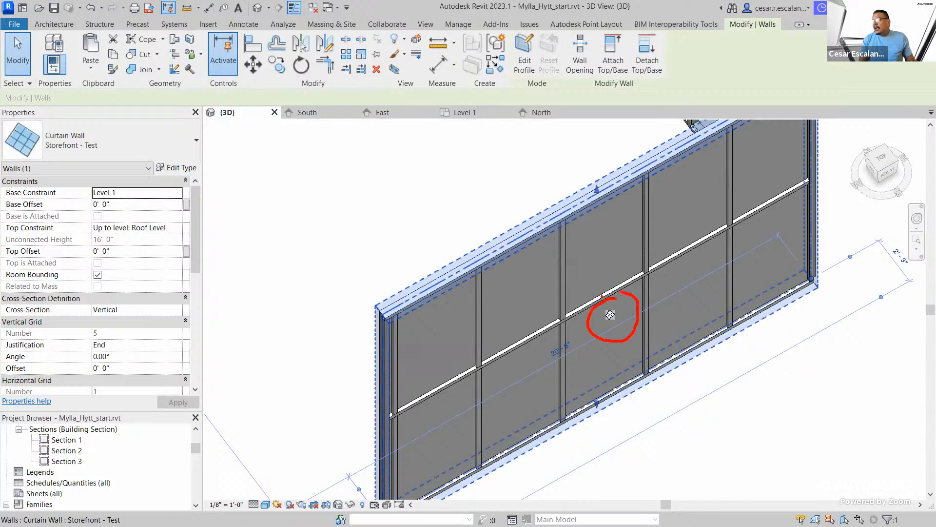
pyautogui.click(613, 316)
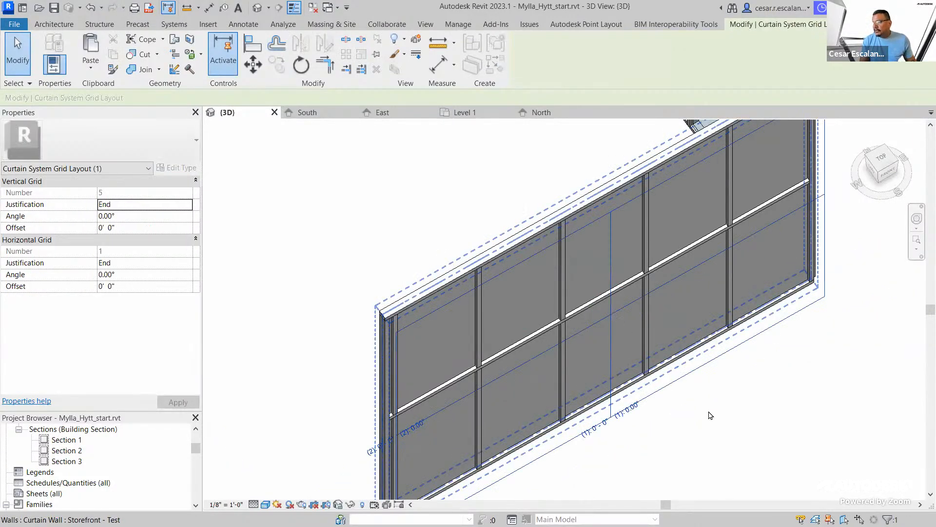
pyautogui.moveTo(673, 393); pyautogui.dragTo(608, 355, button='middle')
pyautogui.scroll(-2, 608, 355)
pyautogui.scroll(3, 727, 185)
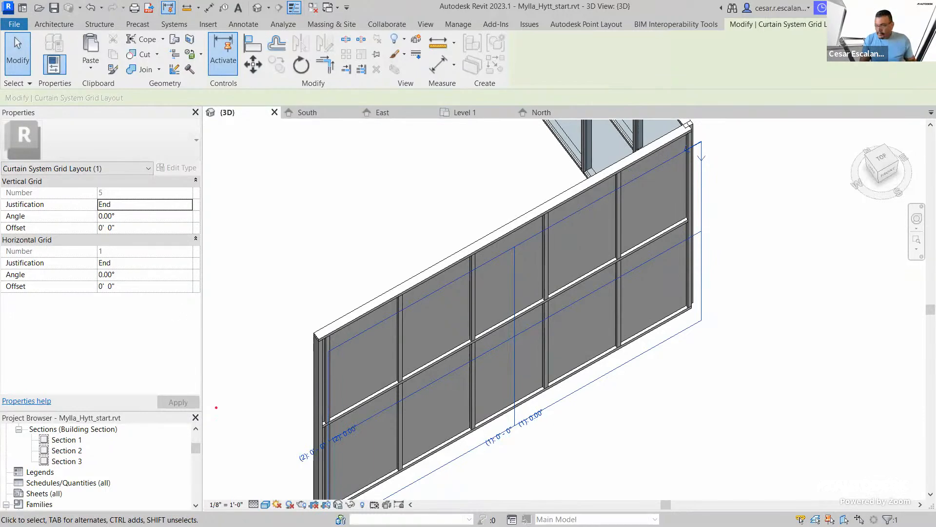
pyautogui.keyDown('shift'); pyautogui.moveTo(345, 453); pyautogui.dragTo(470, 418, button='middle'); pyautogui.keyUp('shift')
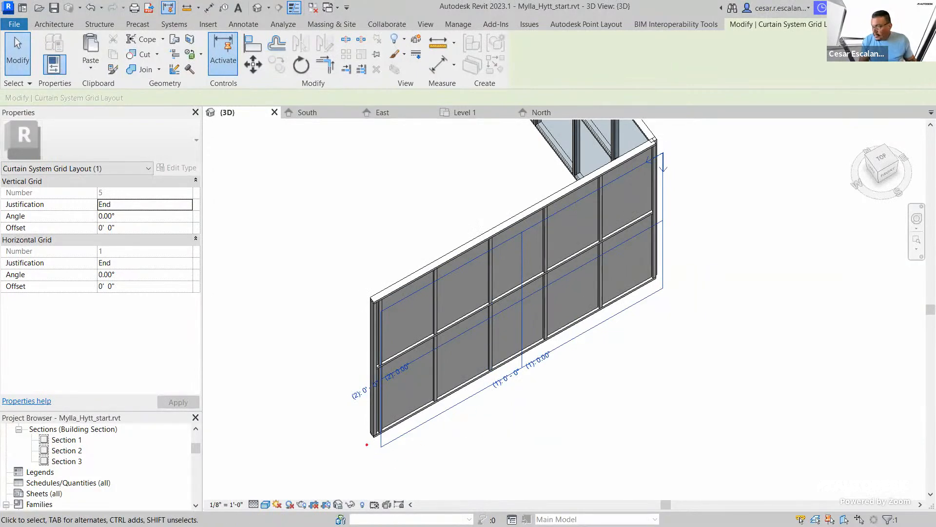
pyautogui.moveTo(366, 443); pyautogui.dragTo(371, 460)
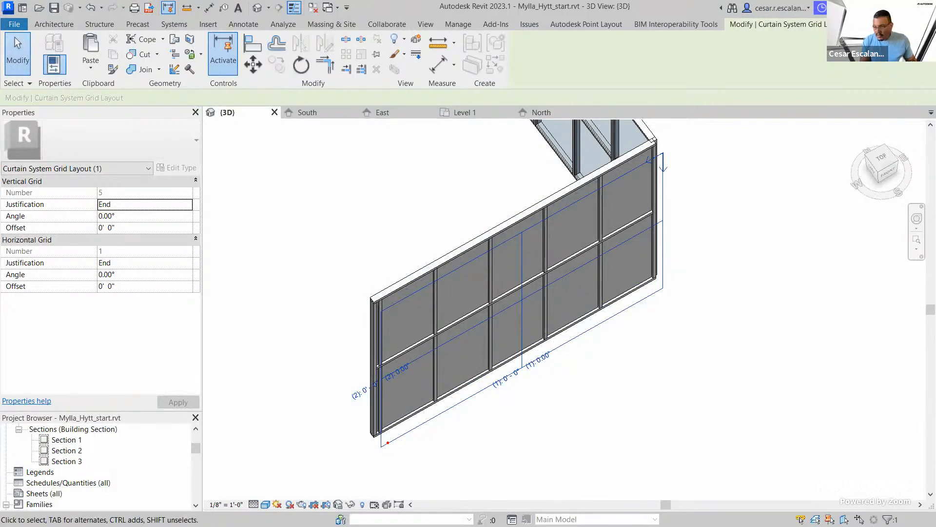
pyautogui.moveTo(379, 447); pyautogui.dragTo(395, 459)
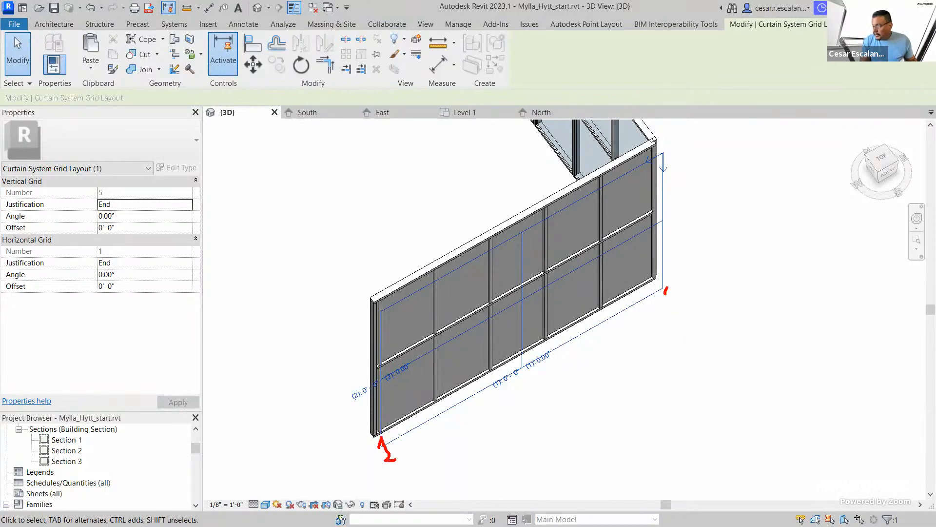
pyautogui.moveTo(667, 288); pyautogui.dragTo(680, 308)
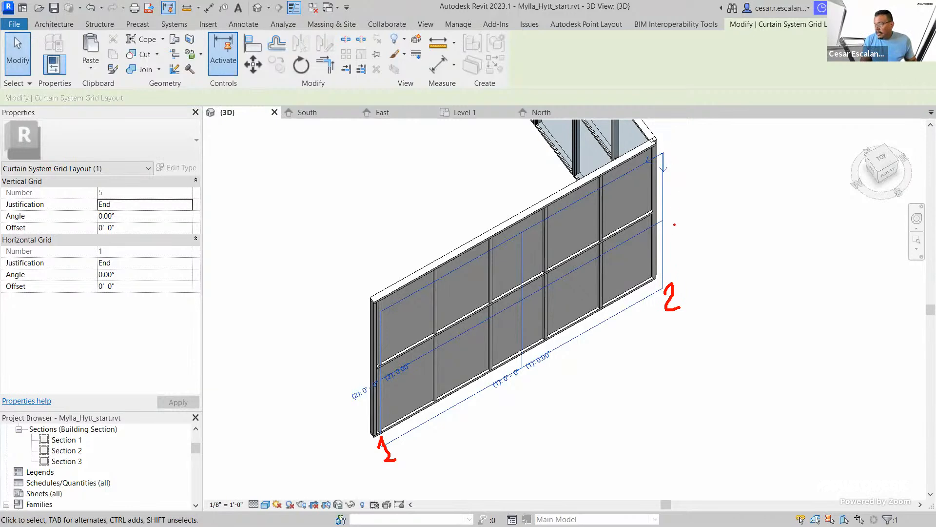
pyautogui.moveTo(678, 257); pyautogui.dragTo(682, 276)
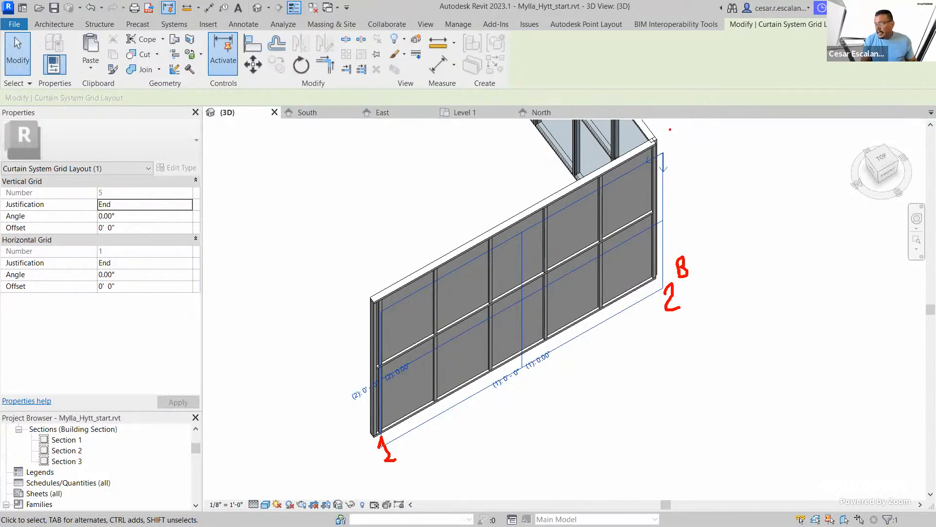
pyautogui.moveTo(670, 130); pyautogui.dragTo(682, 146)
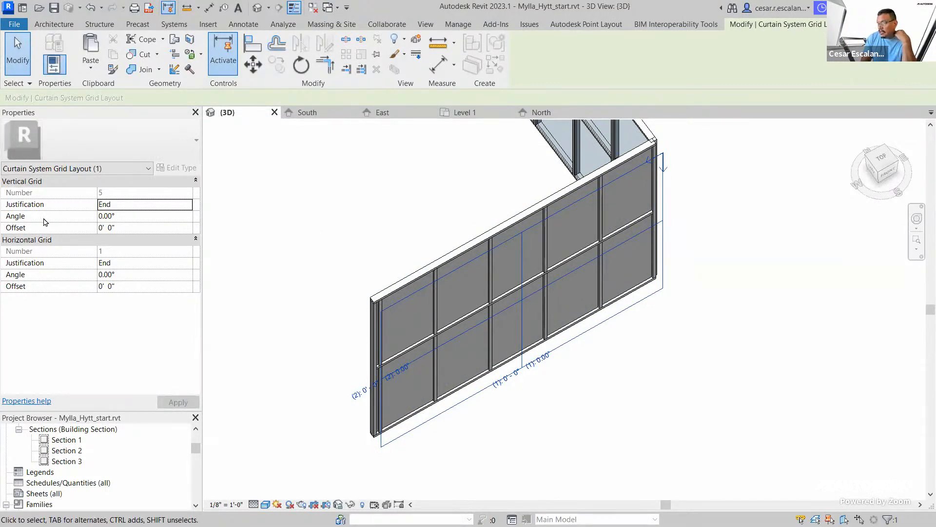
# - Set the grid layout's horizontal justification to Beginning and apply it
pyautogui.click(188, 205)
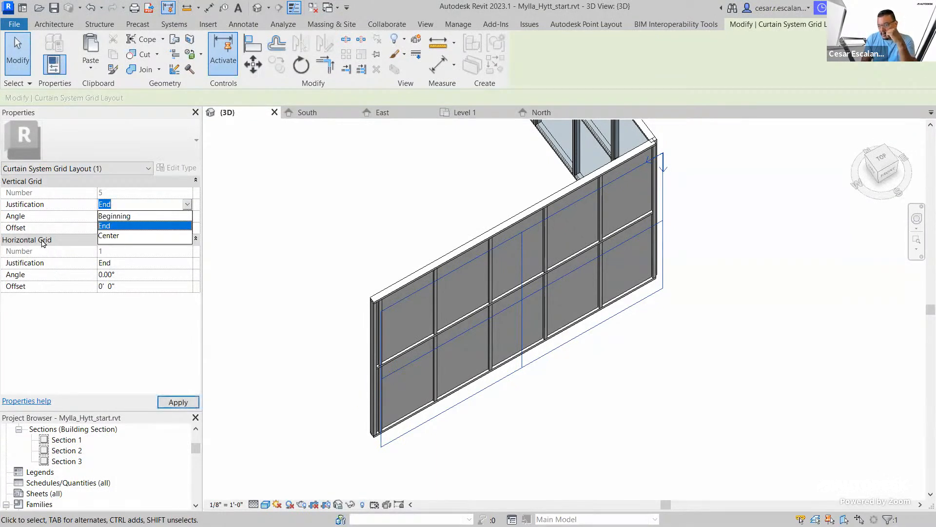
pyautogui.click(60, 243)
pyautogui.click(187, 265)
pyautogui.click(188, 263)
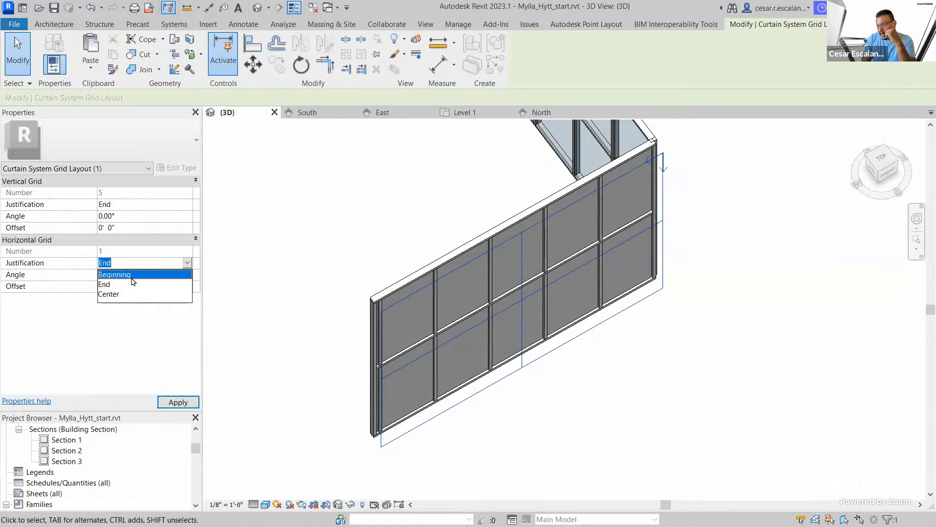
pyautogui.click(139, 274)
pyautogui.click(178, 402)
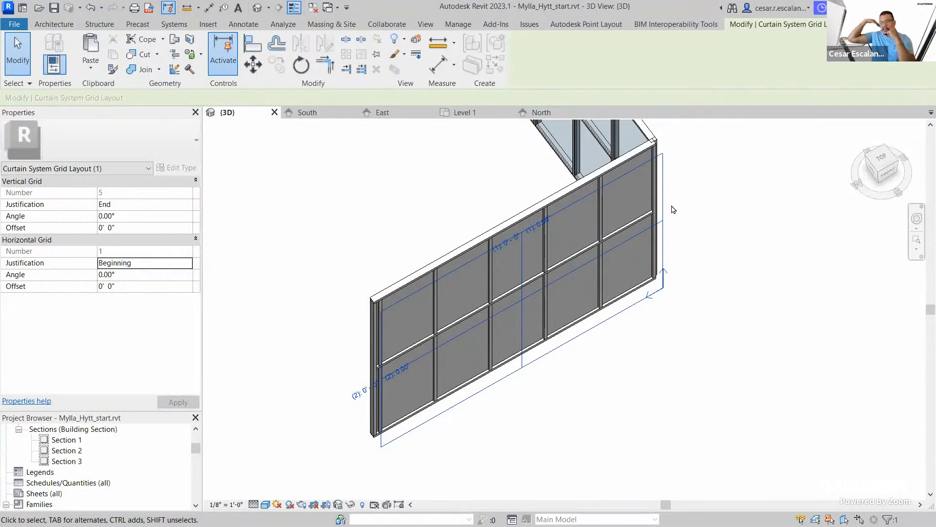
# - Set the grid layout's horizontal justification to End, apply it and clear the selection
pyautogui.click(186, 263)
pyautogui.click(126, 287)
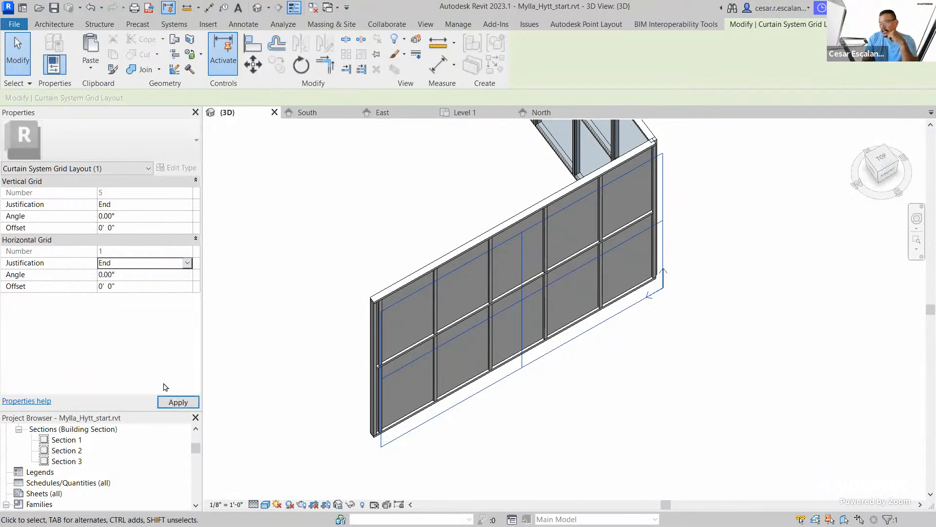
pyautogui.click(176, 402)
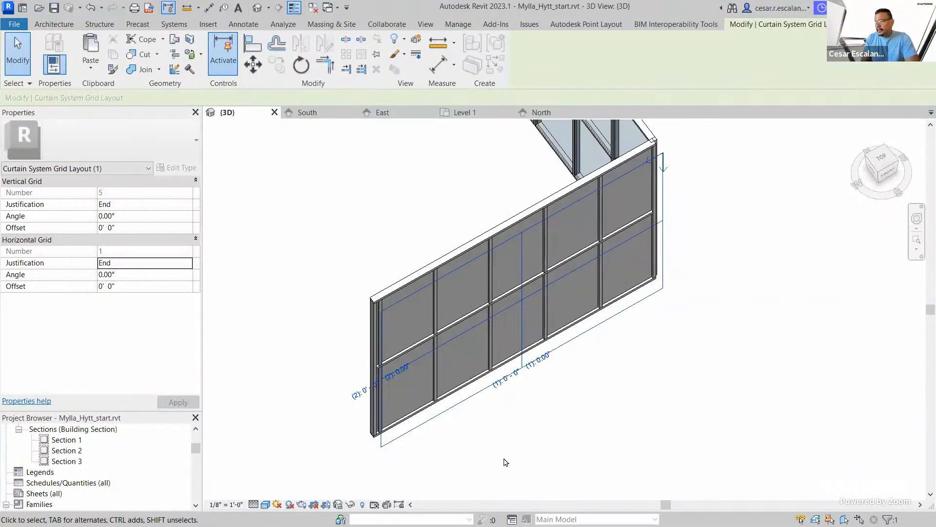
pyautogui.click(550, 426)
# - Change the curtain panel of the Storefront - Test wall type to System Panel : Glazed, apply it and deselect the wall
pyautogui.scroll(-3, 555, 392)
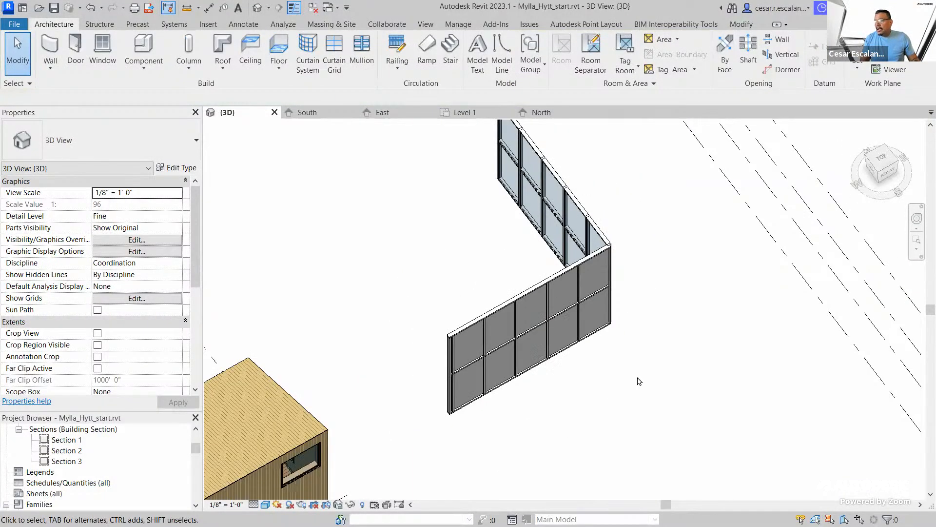
pyautogui.keyDown('shift'); pyautogui.moveTo(647, 368); pyautogui.dragTo(612, 285, button='middle'); pyautogui.keyUp('shift')
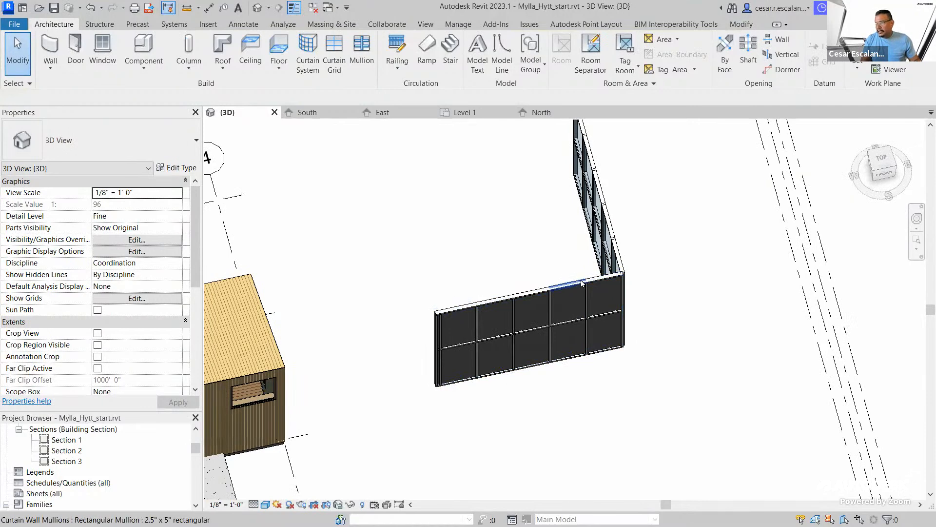
pyautogui.click(502, 299)
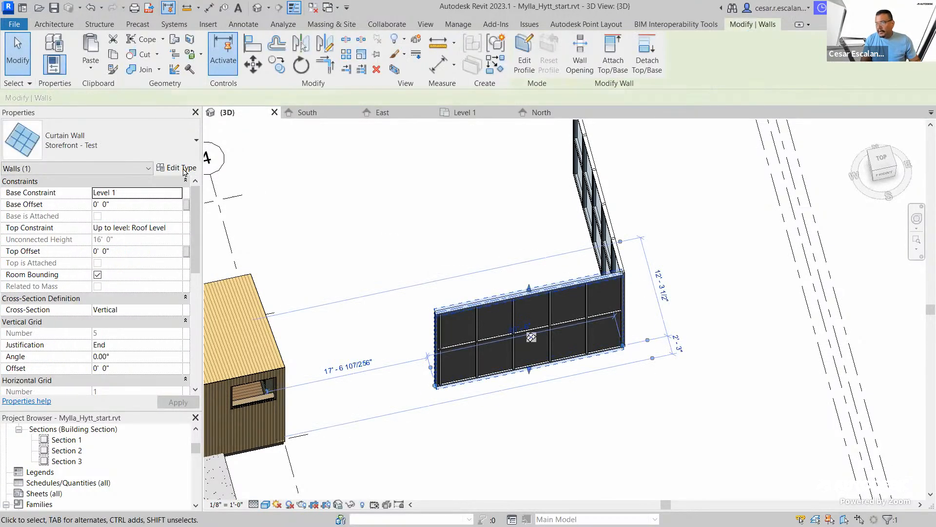
pyautogui.click(180, 168)
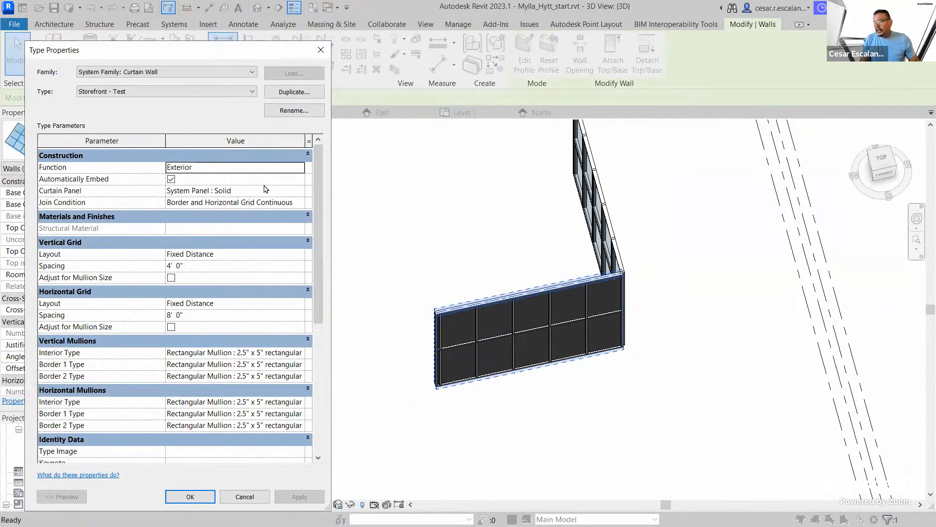
pyautogui.click(298, 191)
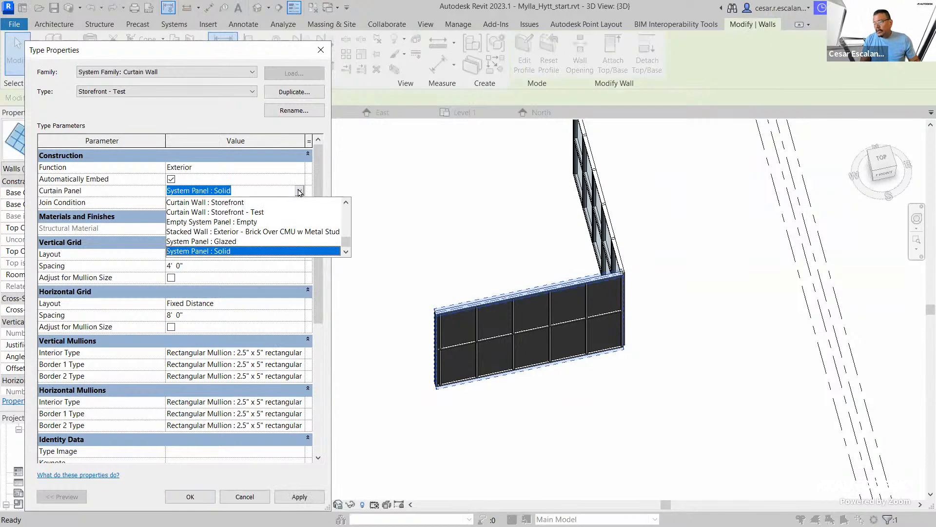
pyautogui.click(228, 241)
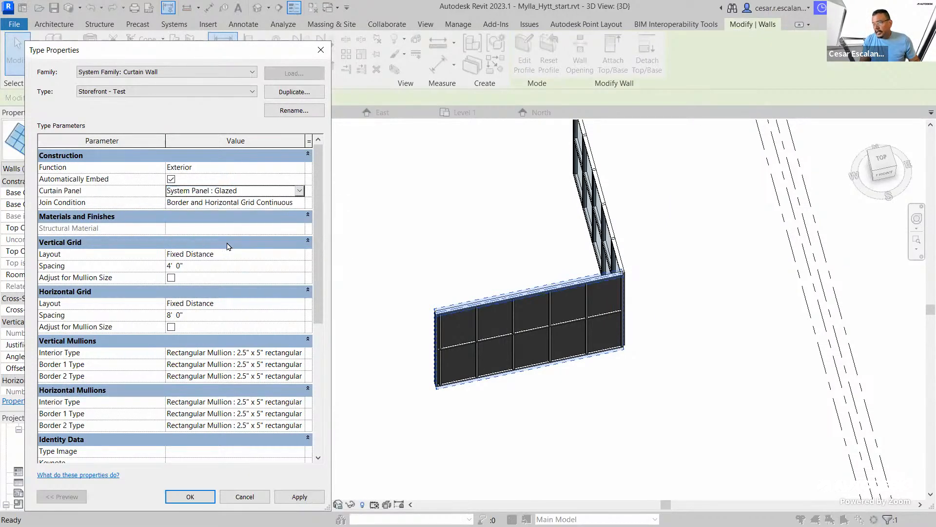
pyautogui.click(299, 496)
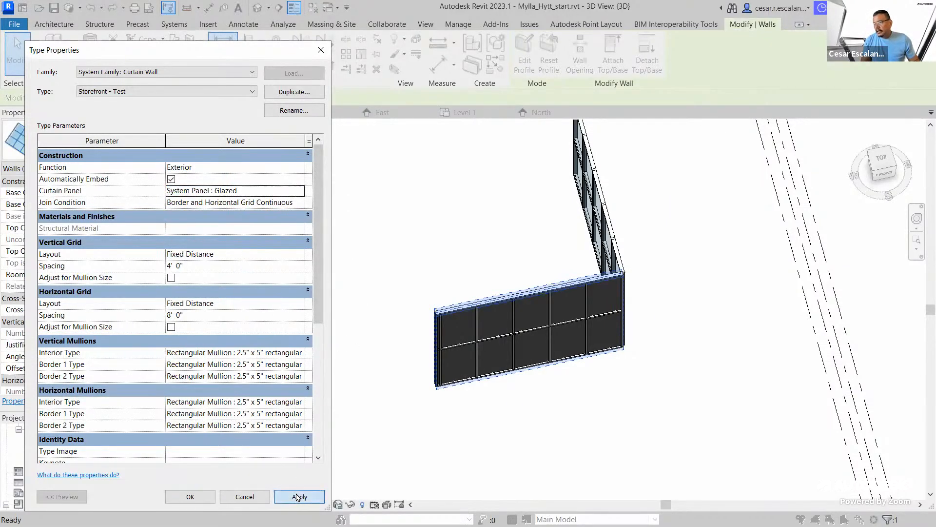
pyautogui.click(209, 497)
pyautogui.click(653, 397)
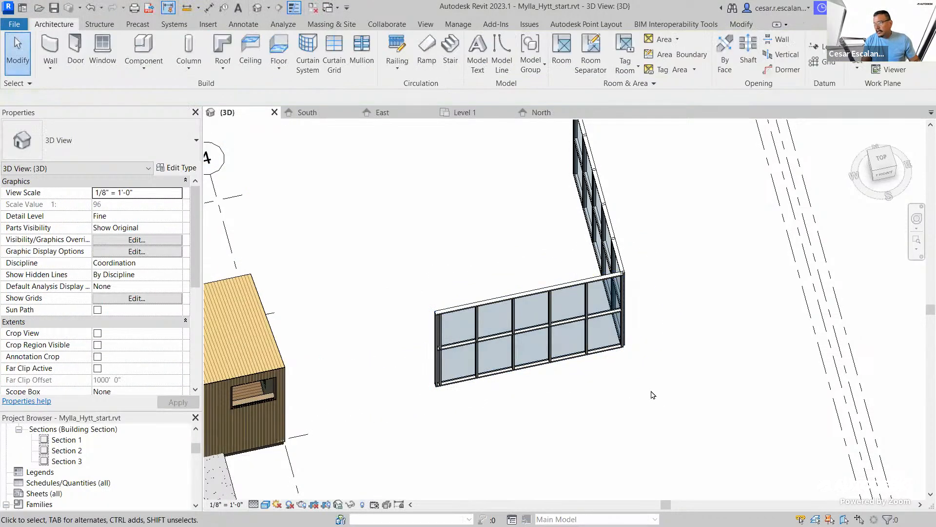
# - Check the adjoining Storefront wall, then inspect how the mullions of both curtain walls meet at the shared corner
pyautogui.keyDown('shift'); pyautogui.moveTo(658, 379); pyautogui.dragTo(634, 303, button='middle'); pyautogui.keyUp('shift')
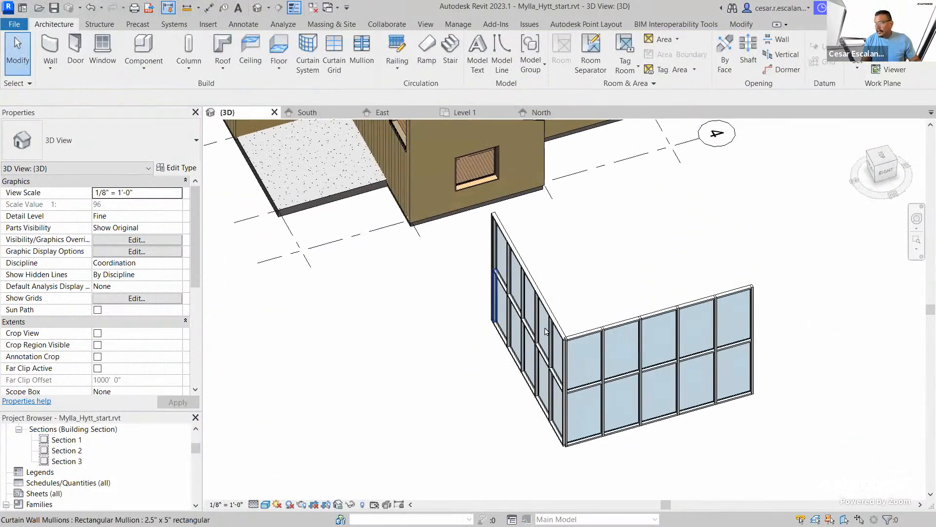
pyautogui.click(642, 312)
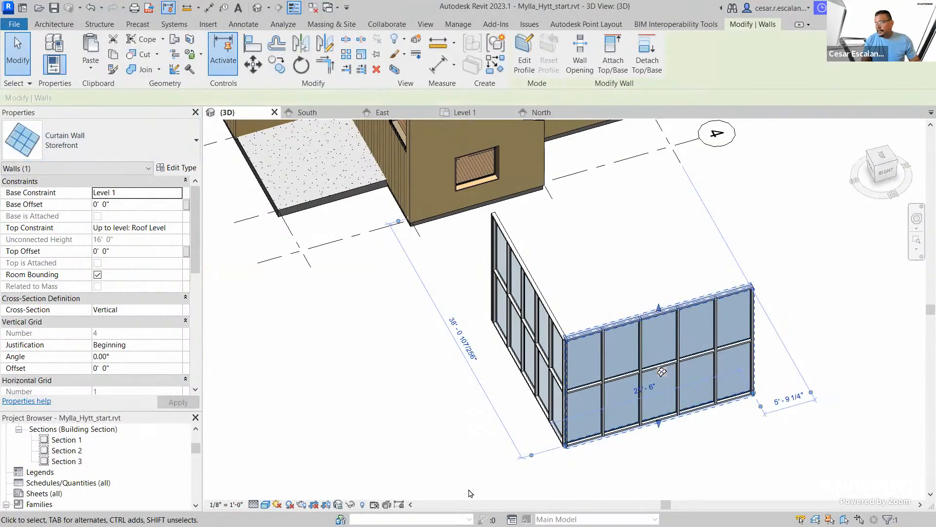
pyautogui.click(317, 426)
pyautogui.keyDown('shift'); pyautogui.moveTo(380, 438); pyautogui.dragTo(645, 433, button='middle'); pyautogui.keyUp('shift')
pyautogui.scroll(5, 661, 388)
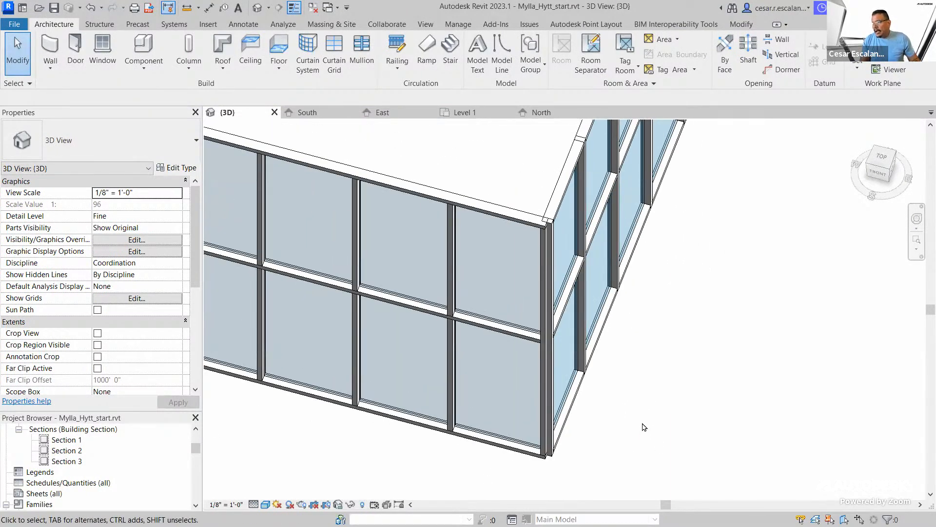
pyautogui.scroll(2, 488, 224)
pyautogui.scroll(3, 491, 222)
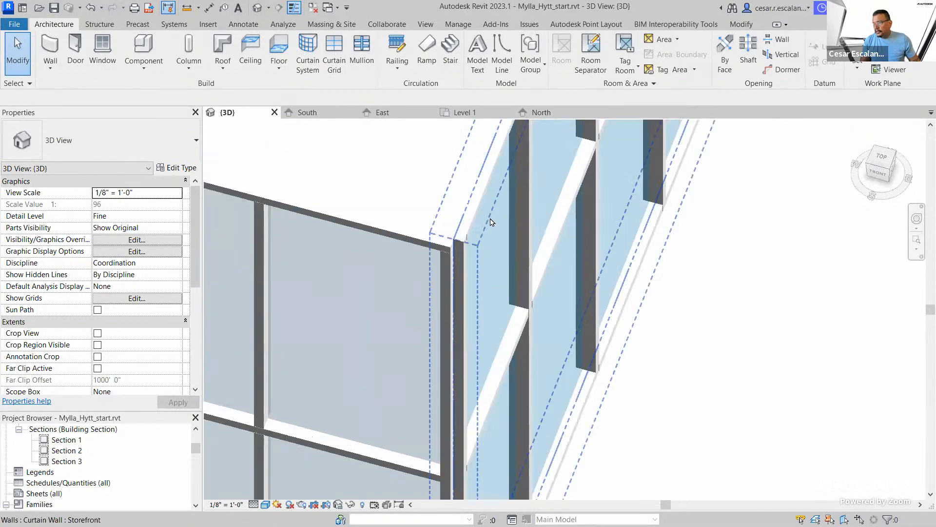
pyautogui.scroll(2, 610, 249)
pyautogui.scroll(2, 614, 253)
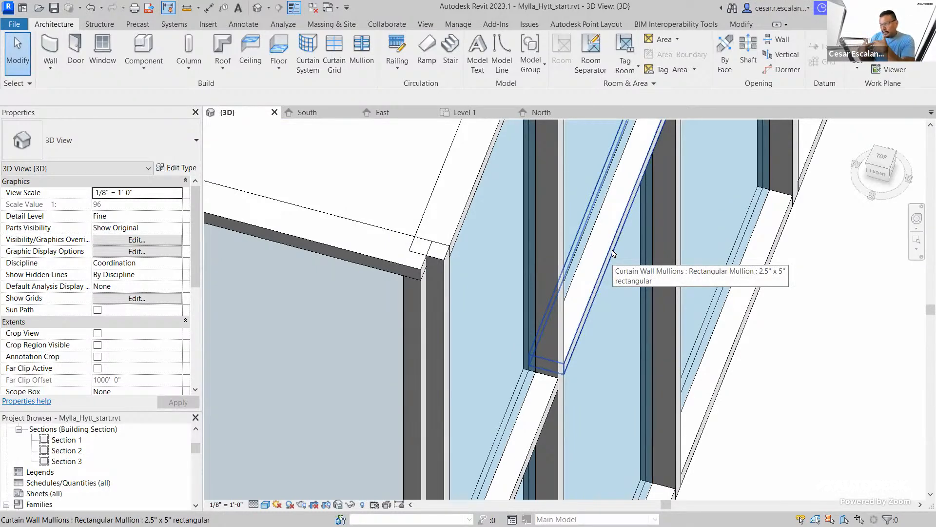
pyautogui.scroll(-4, 613, 253)
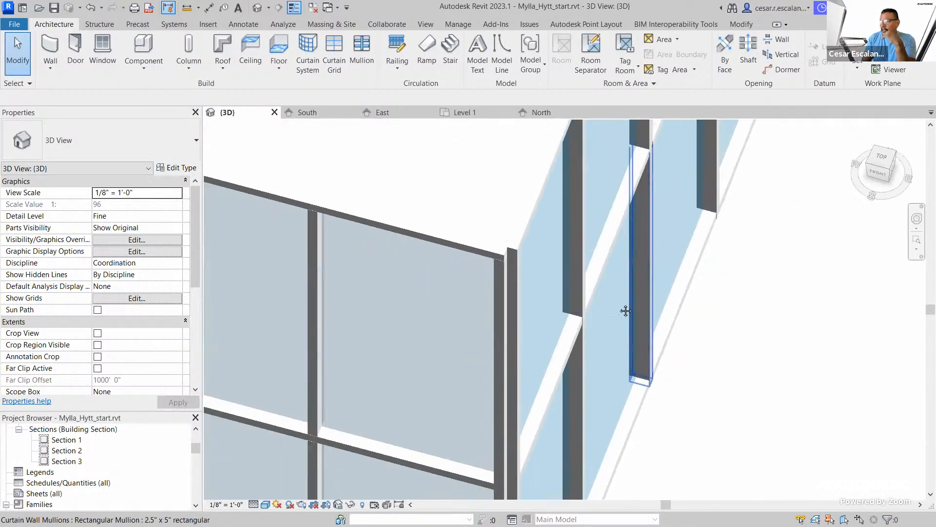
pyautogui.scroll(-3, 578, 250)
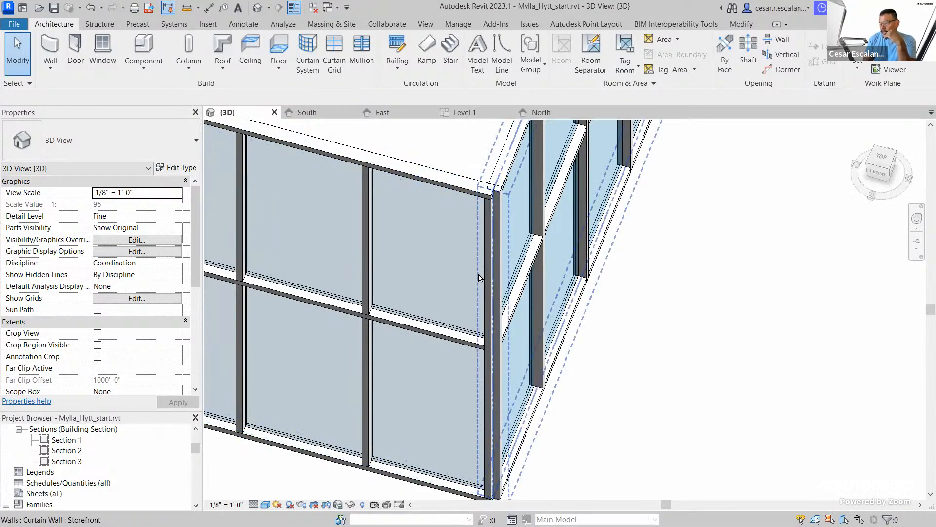
pyautogui.scroll(-2, 479, 276)
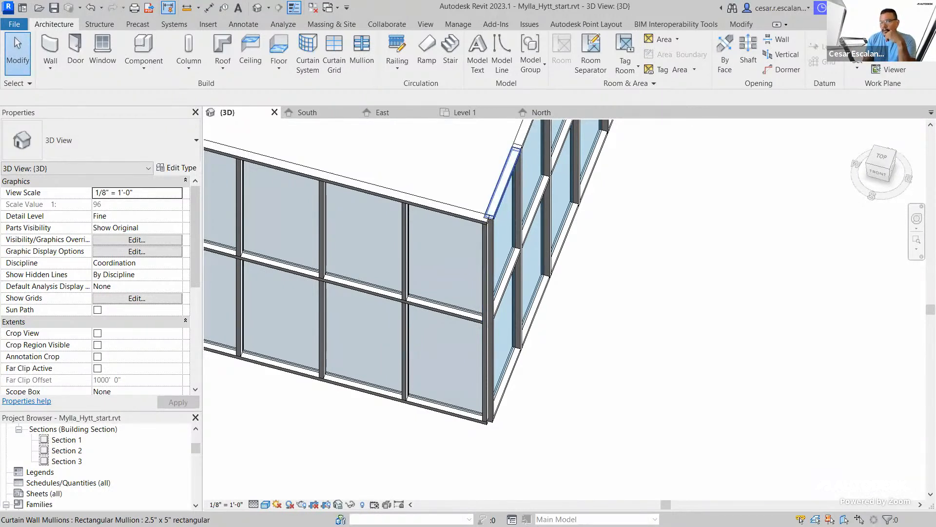
# - Switch to the RF-Compiled.ppt presentation in PowerPoint and find the Corner Conditions slide
pyautogui.hotkey('alt', 'Tab')
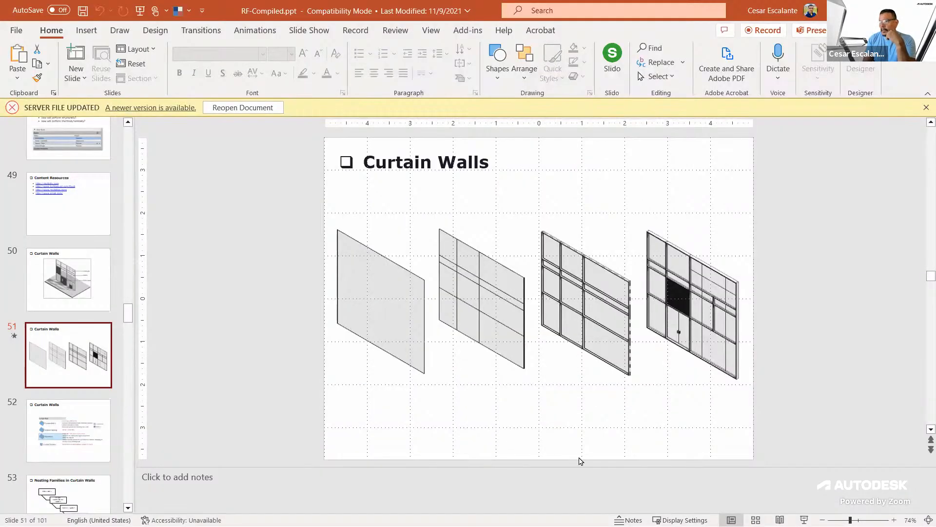
pyautogui.scroll(-3, 67, 400)
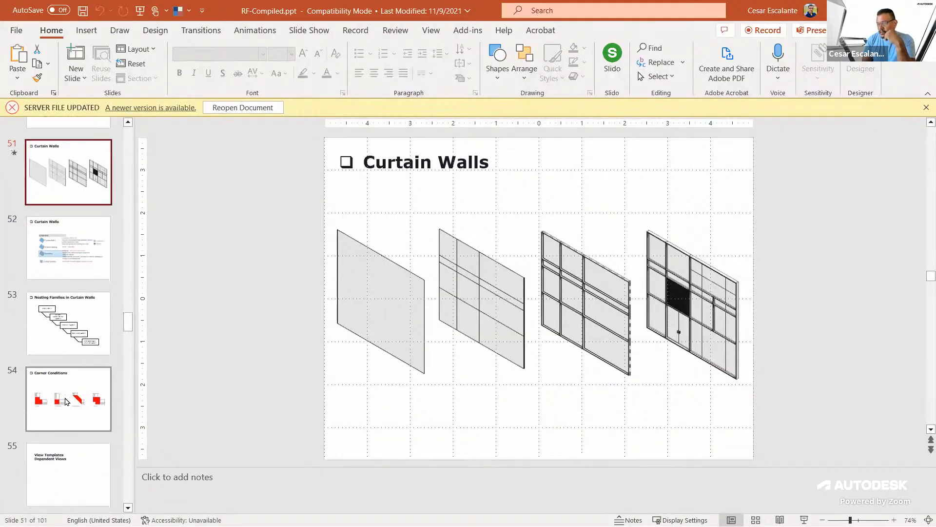
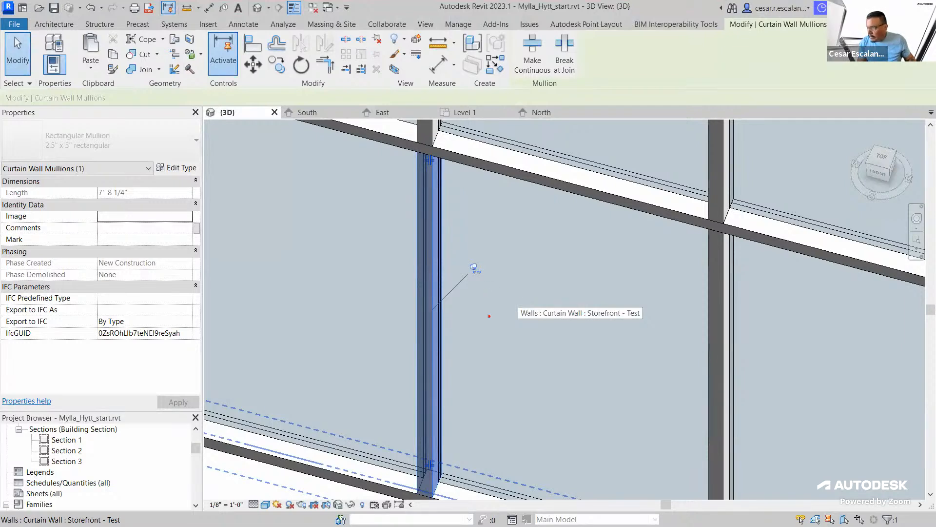
pyautogui.moveTo(471, 252)
pyautogui.mouseDown()
pyautogui.moveTo(468, 283)
pyautogui.moveTo(480, 245)
pyautogui.mouseUp()
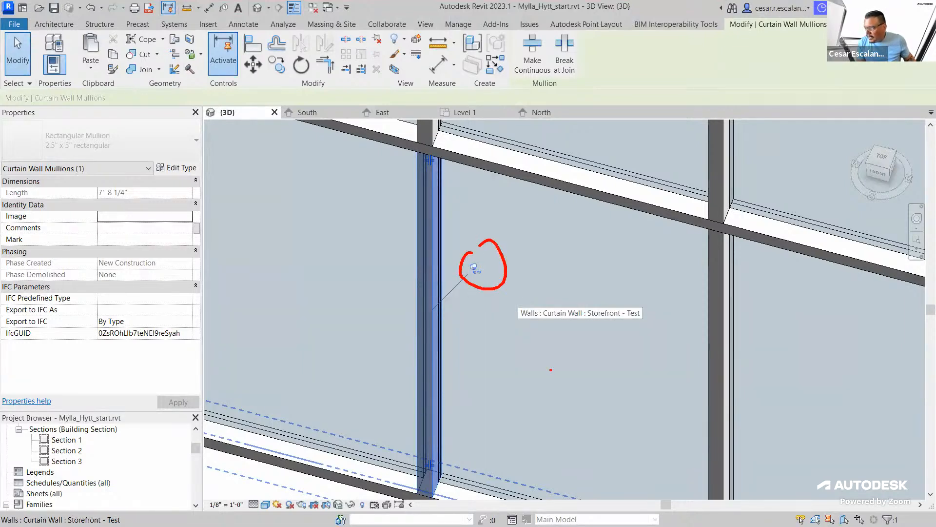
# - Unpin the vertical mullion in the lower row of the Storefront - Test wall, second from the wall's end
pyautogui.moveTo(534, 378)
pyautogui.mouseDown()
pyautogui.moveTo(502, 388)
pyautogui.moveTo(569, 385)
pyautogui.moveTo(555, 369)
pyautogui.moveTo(583, 388)
pyautogui.moveTo(553, 397)
pyautogui.mouseUp()
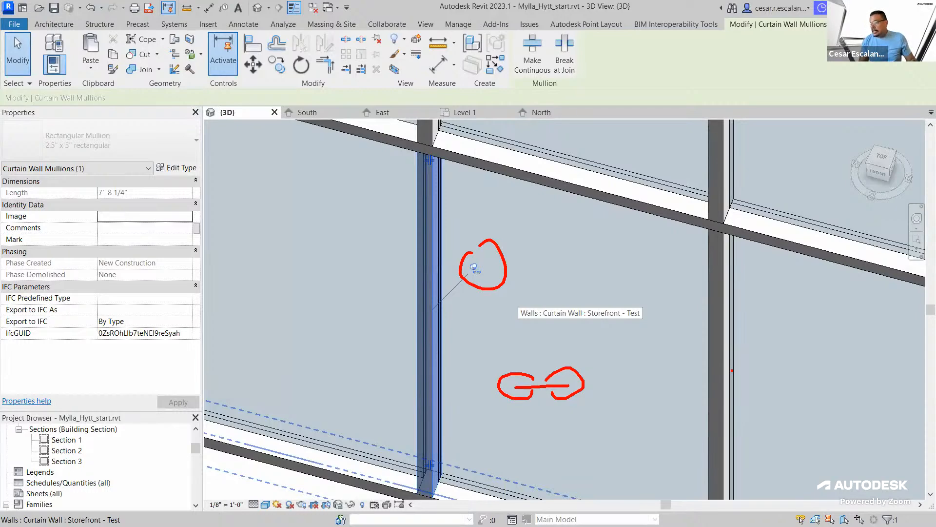
pyautogui.press('Escape')
pyautogui.press('Escape')
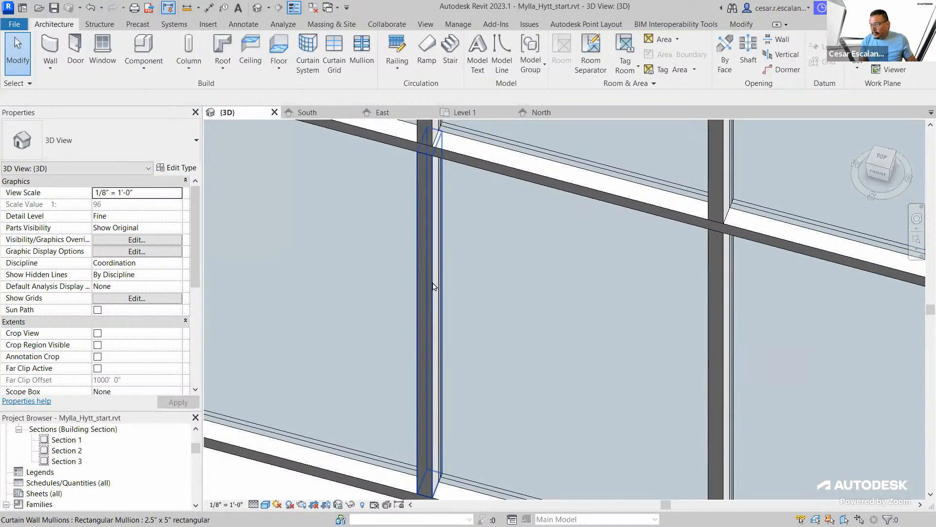
pyautogui.click(434, 287)
pyautogui.click(452, 291)
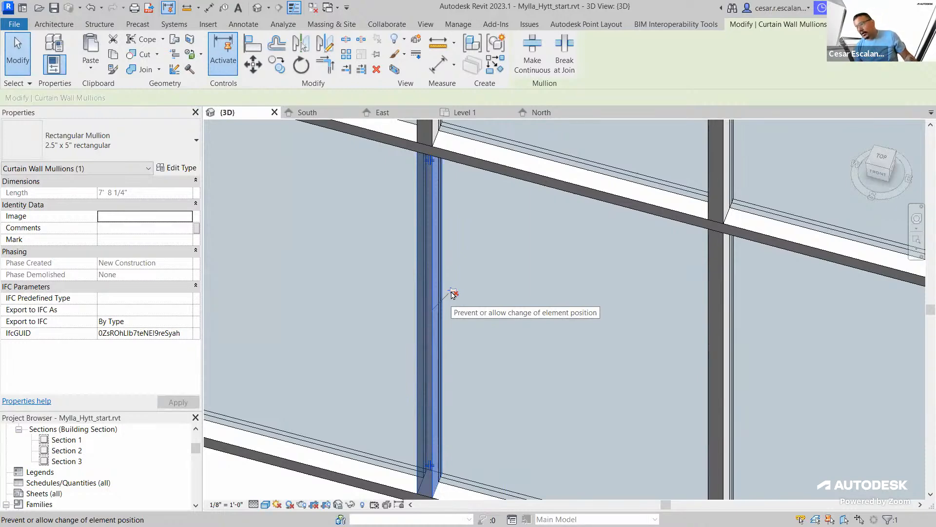
# - Change the unpinned vertical mullion to the Rectangular Mullion 1" Square type and clear the selection
pyautogui.scroll(-5, 487, 248)
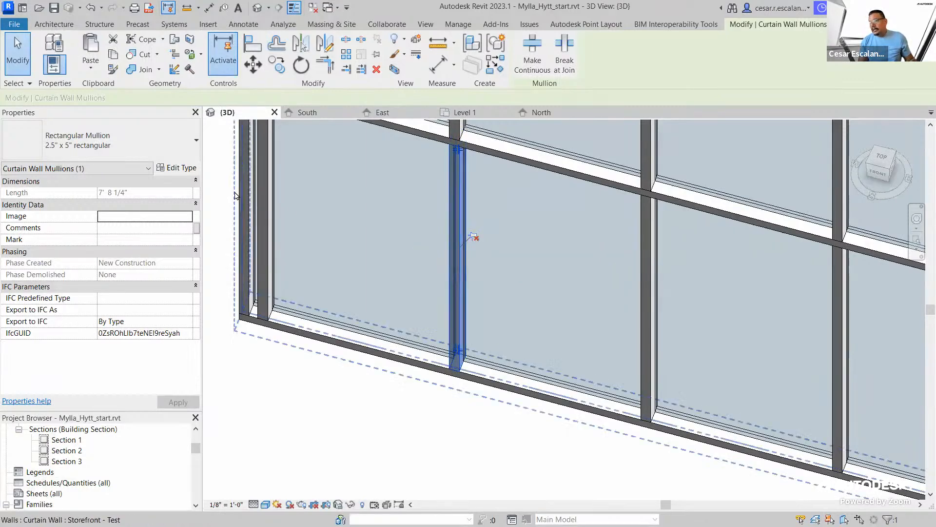
pyautogui.click(180, 149)
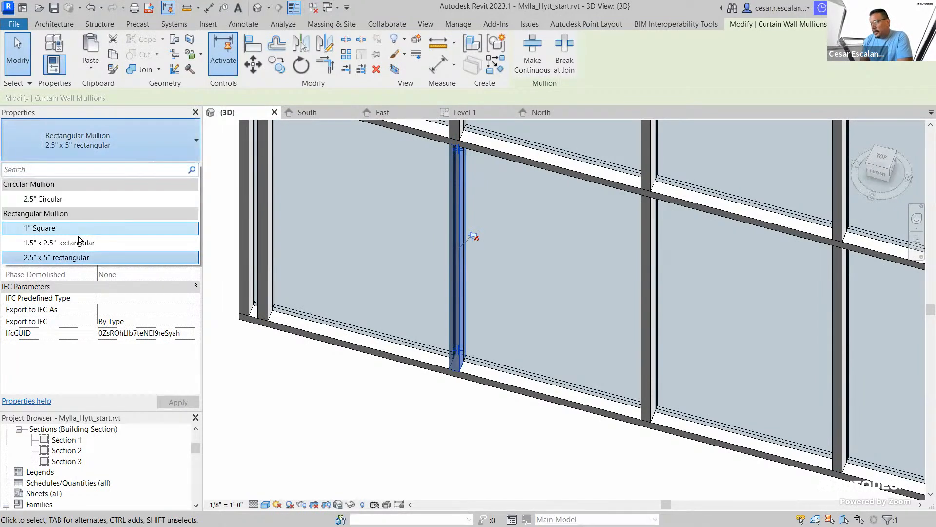
pyautogui.click(54, 229)
pyautogui.scroll(3, 529, 328)
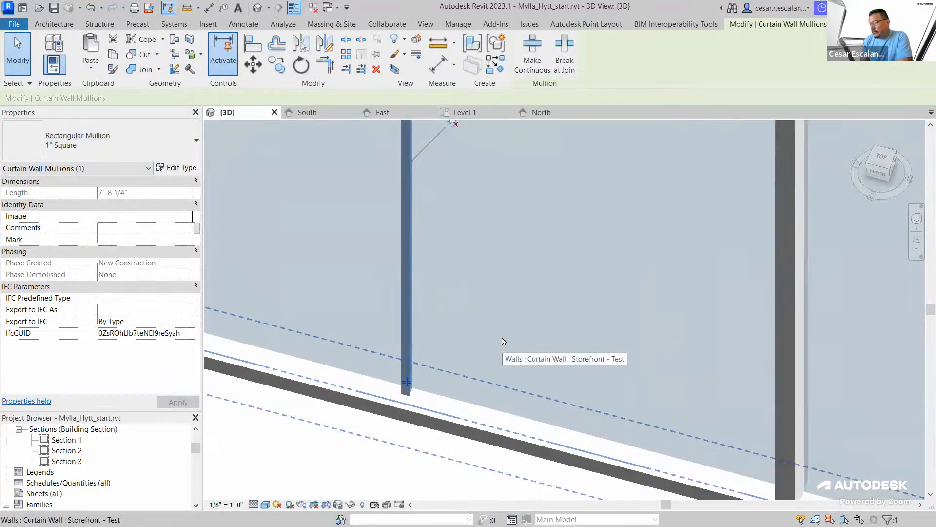
pyautogui.press('Escape')
pyautogui.scroll(-5, 390, 480)
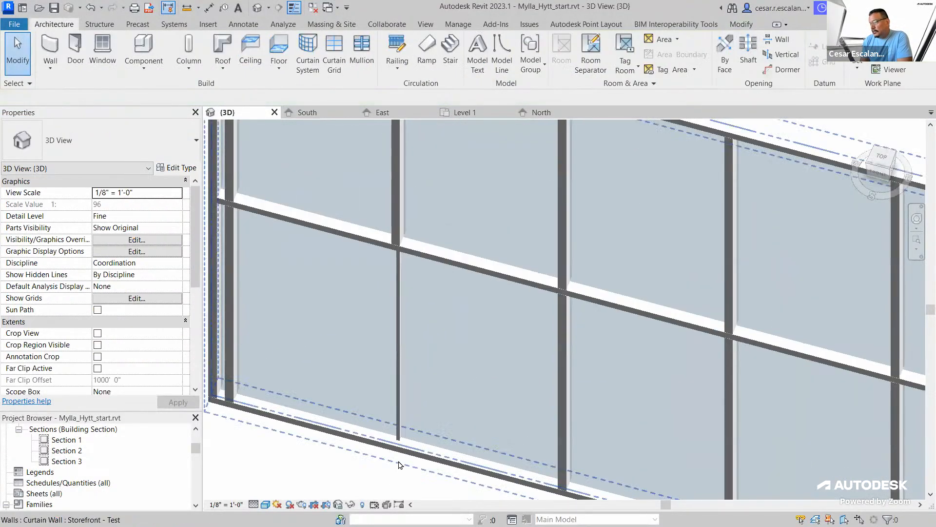
# - Pin the 1" Square mullion again so it follows the wall type, and deselect it
pyautogui.click(398, 395)
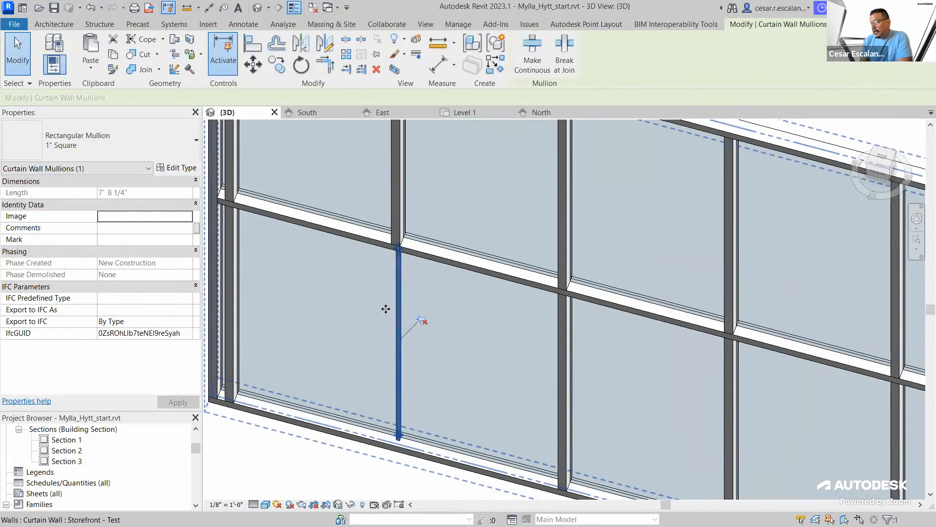
pyautogui.click(423, 322)
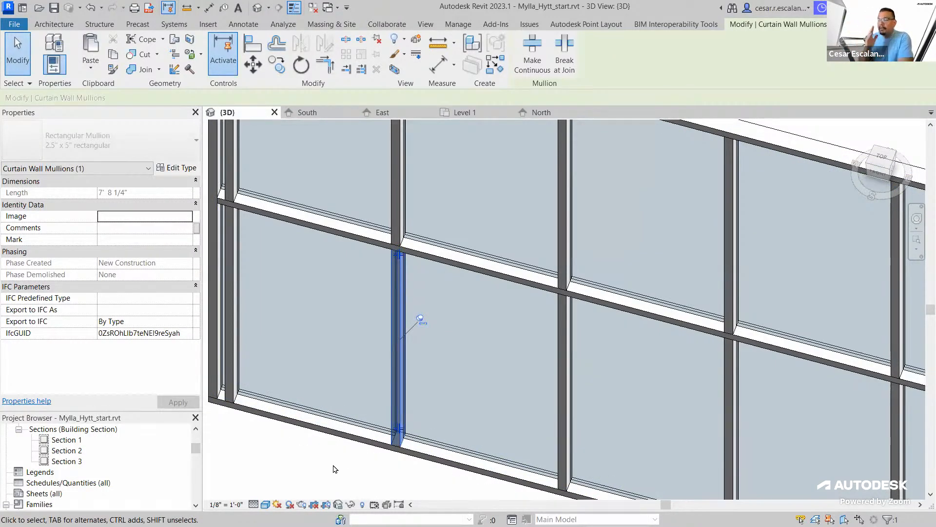
pyautogui.scroll(-5, 416, 445)
pyautogui.scroll(-2, 391, 353)
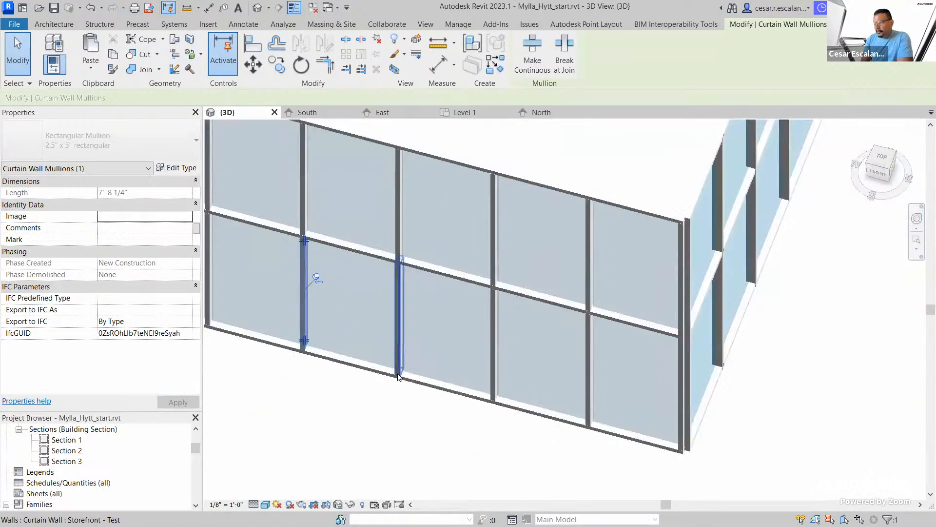
pyautogui.press('Escape')
# - Change the four vertical mullions at the corner shared by the two curtain walls to the L Corner Mullion 5" x 5" Corner type
pyautogui.moveTo(697, 447); pyautogui.dragTo(525, 415, button='middle')
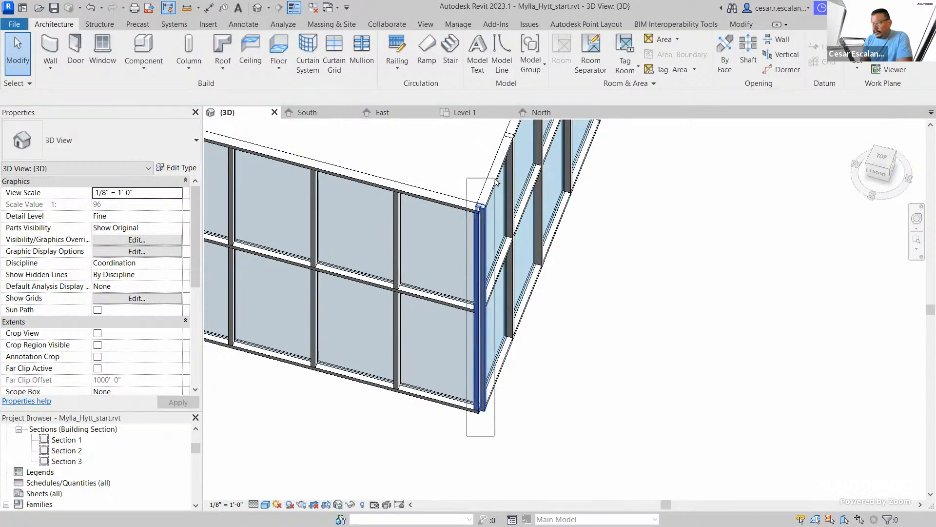
pyautogui.click(495, 200)
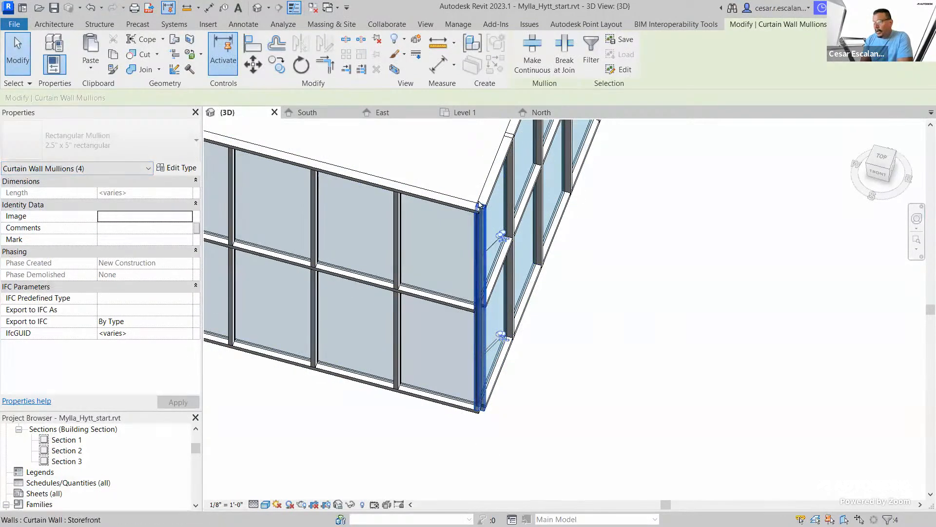
pyautogui.click(543, 466)
pyautogui.scroll(-2, 543, 466)
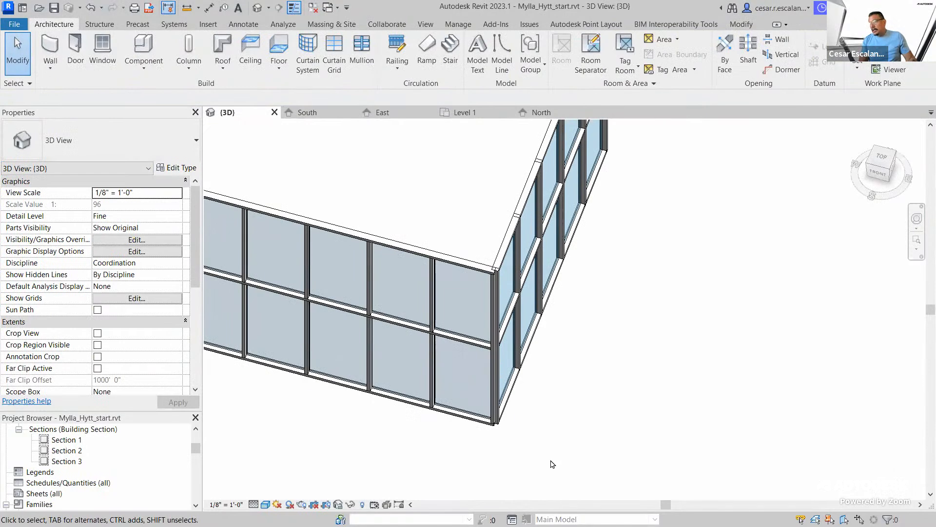
pyautogui.keyDown('shift'); pyautogui.moveTo(581, 435); pyautogui.dragTo(585, 356, button='middle'); pyautogui.keyUp('shift')
pyautogui.moveTo(497, 445); pyautogui.dragTo(553, 208)
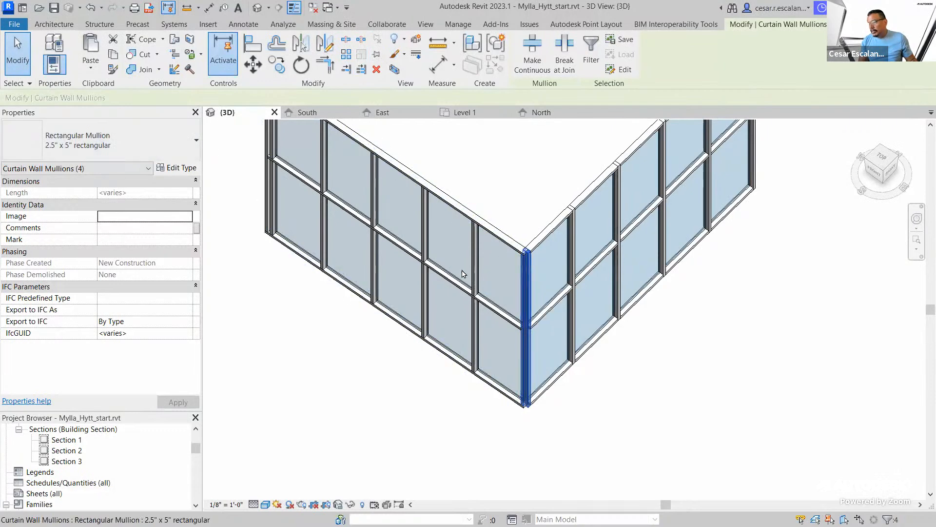
pyautogui.click(156, 143)
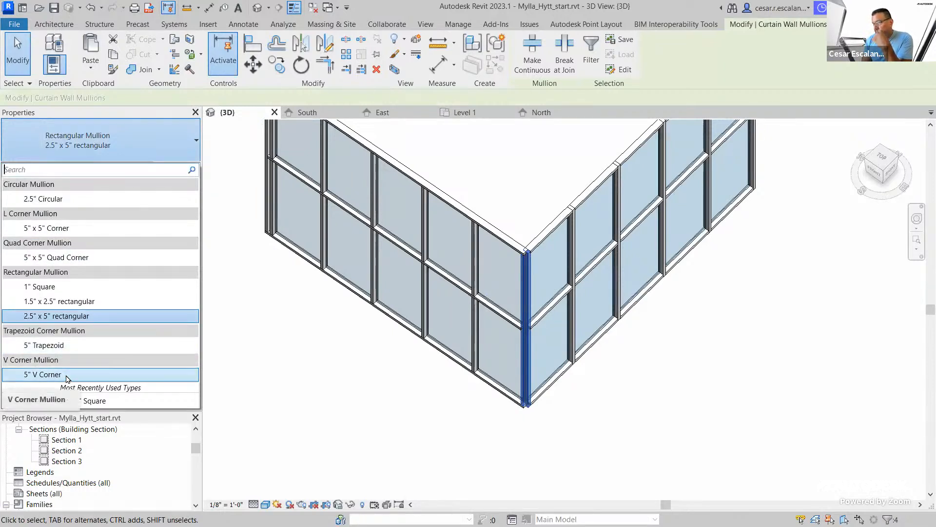
pyautogui.click(53, 230)
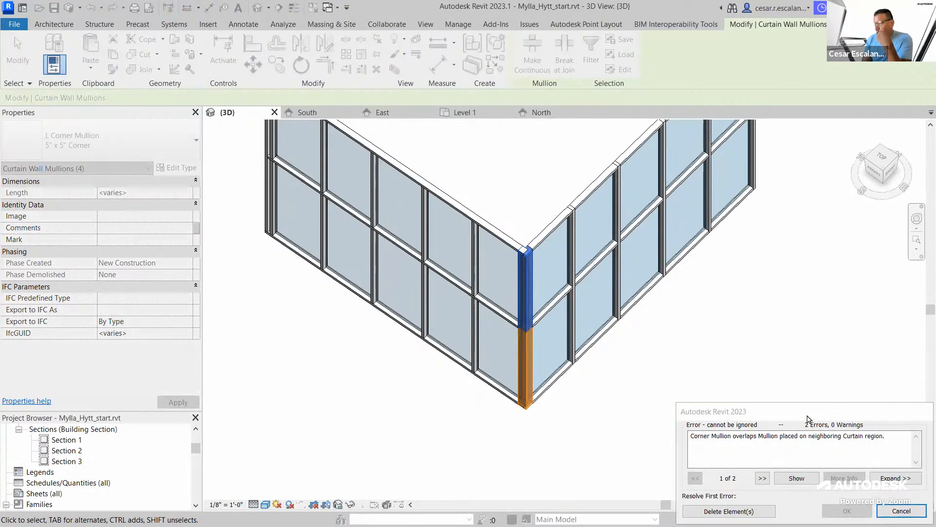
# - Resolve the corner mullion overlap error by deleting the conflicting elements, and check the resulting corner
pyautogui.moveTo(806, 414); pyautogui.dragTo(779, 263)
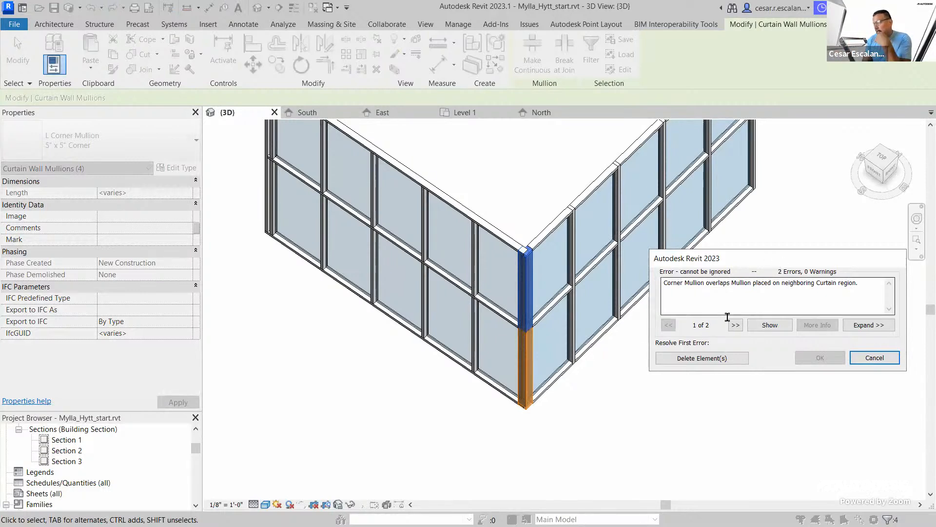
pyautogui.press('Tab')
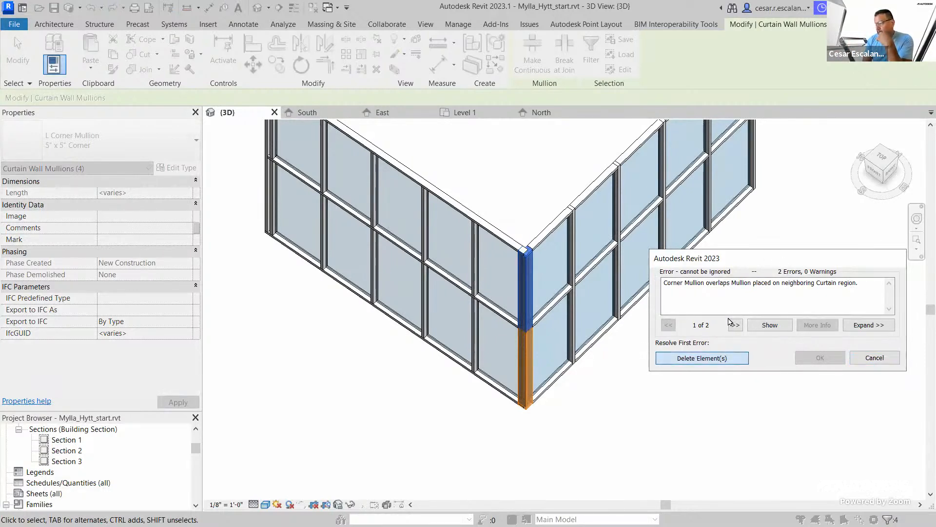
pyautogui.click(702, 358)
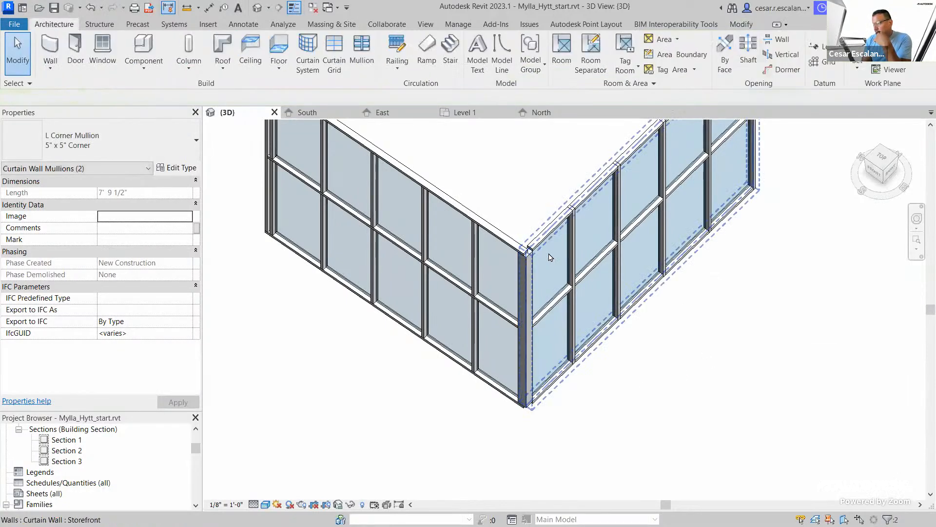
pyautogui.scroll(6, 549, 257)
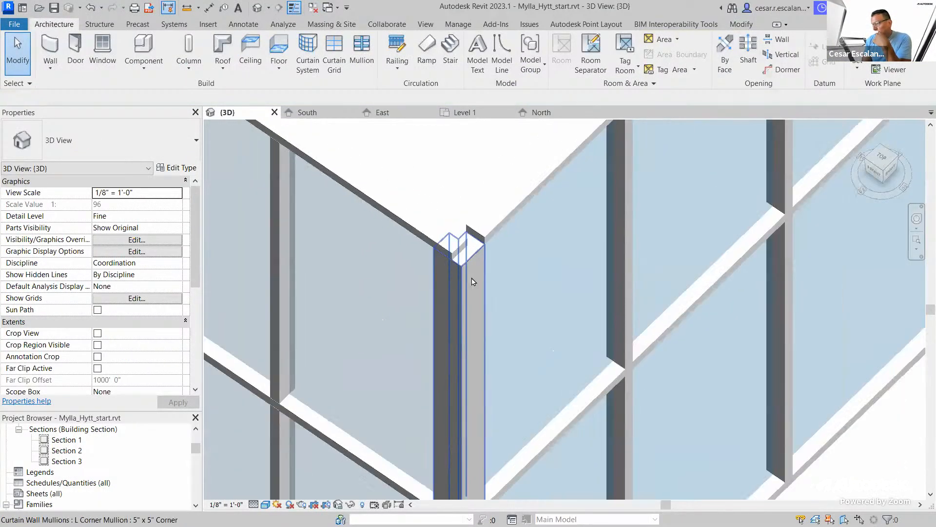
pyautogui.scroll(-5, 472, 282)
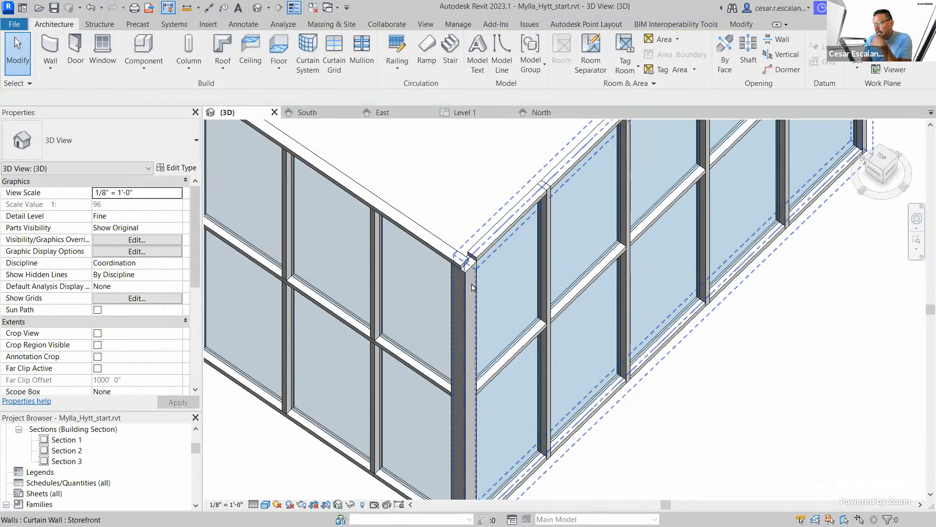
# - Toggle the mullion join at the top end of the upper L corner mullion and clear the selection
pyautogui.scroll(1, 466, 290)
pyautogui.click(463, 291)
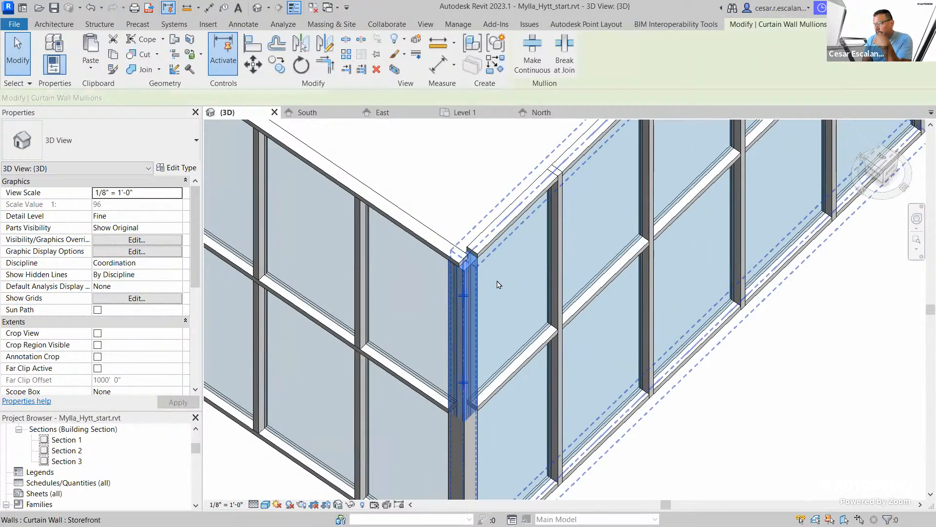
pyautogui.scroll(3, 468, 296)
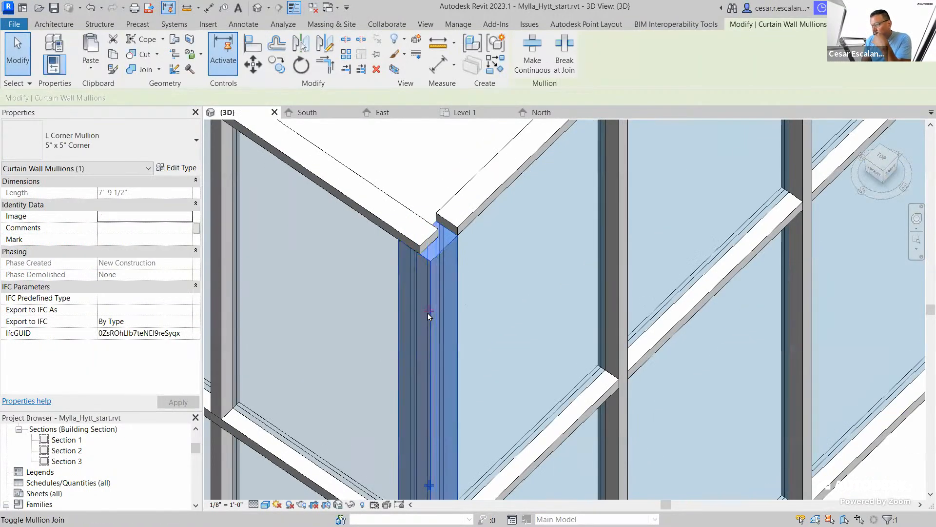
pyautogui.click(428, 311)
pyautogui.scroll(-5, 492, 292)
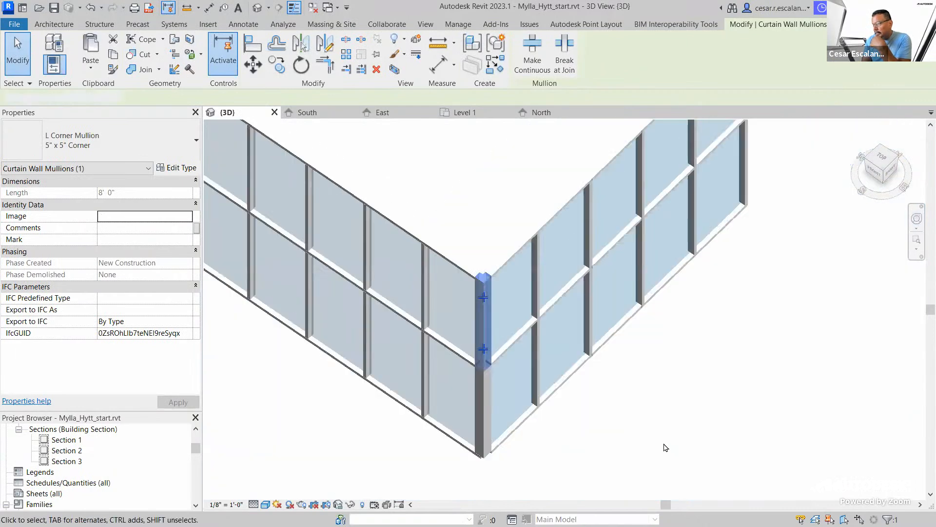
pyautogui.click(666, 445)
pyautogui.scroll(-4, 659, 433)
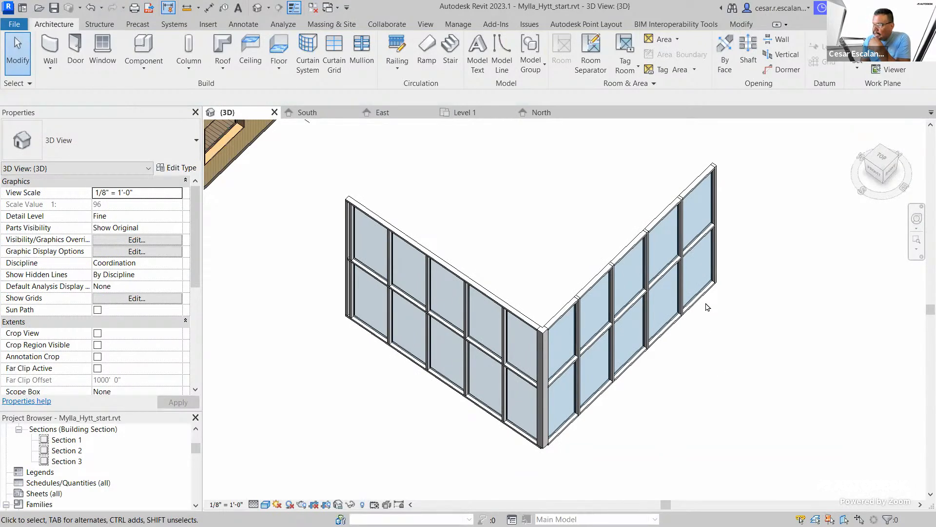
# - Swing the free end of the Storefront wall outward to an angle of about 122° and examine the corner mullion
pyautogui.click(722, 293)
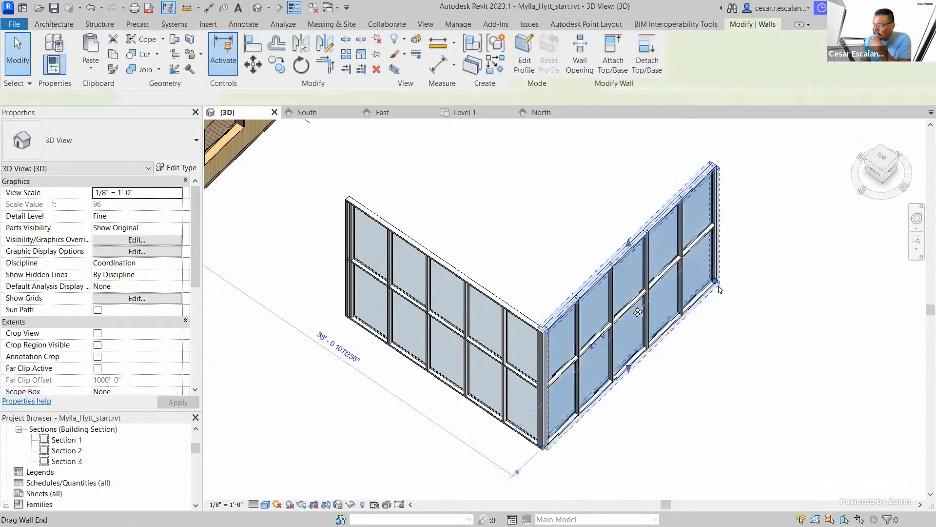
pyautogui.moveTo(715, 283); pyautogui.dragTo(805, 379)
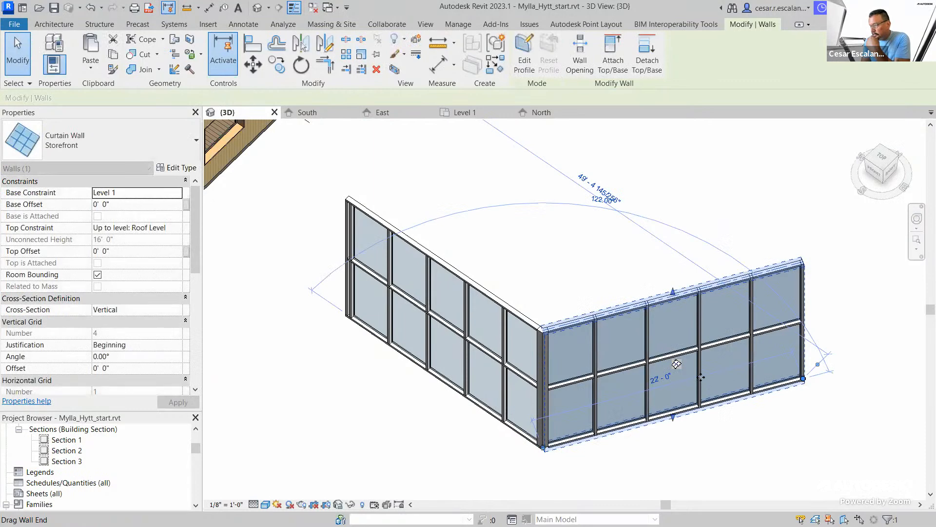
pyautogui.press('Escape')
pyautogui.scroll(6, 541, 324)
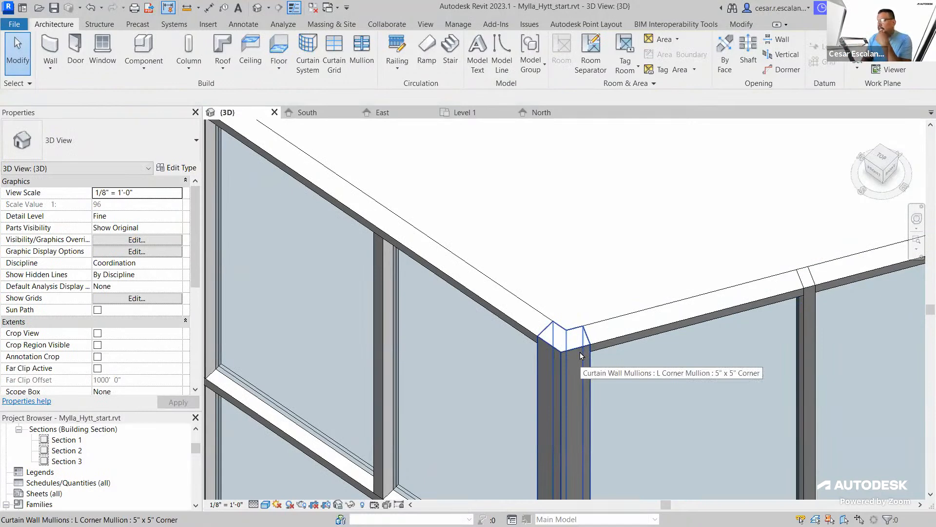
pyautogui.scroll(-6, 580, 352)
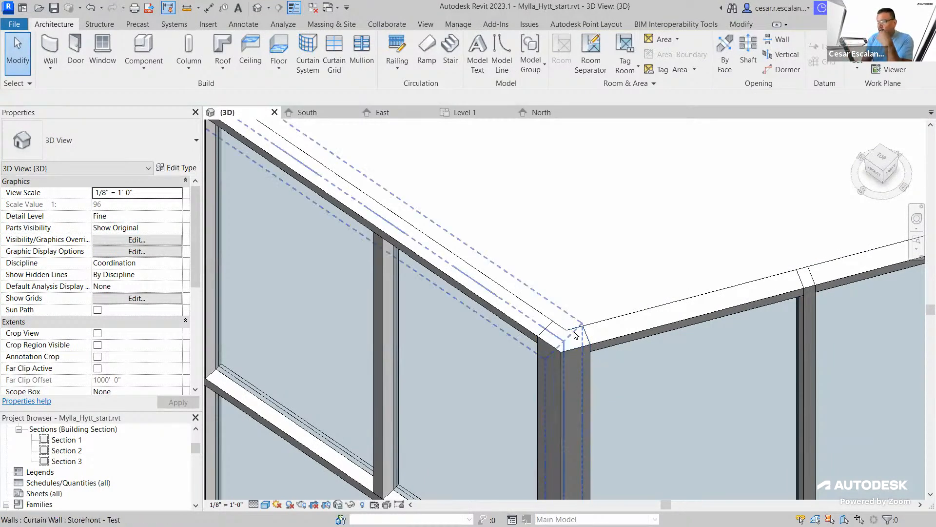
pyautogui.scroll(-1, 629, 363)
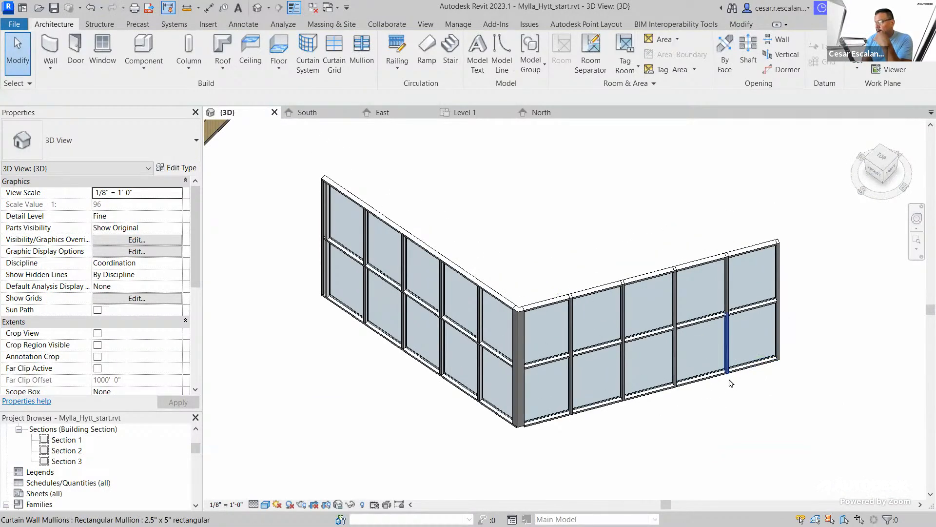
# - Reposition the Storefront wall's free end so the two walls meet at about 109°, and deselect the wall
pyautogui.click(744, 378)
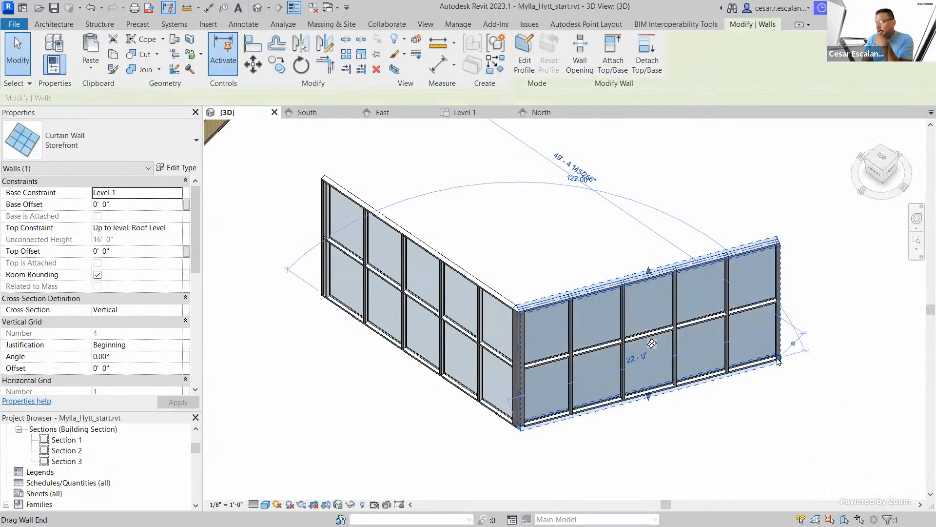
pyautogui.press('r')
pyautogui.press('s')
pyautogui.hotkey('ctrl', 'z')
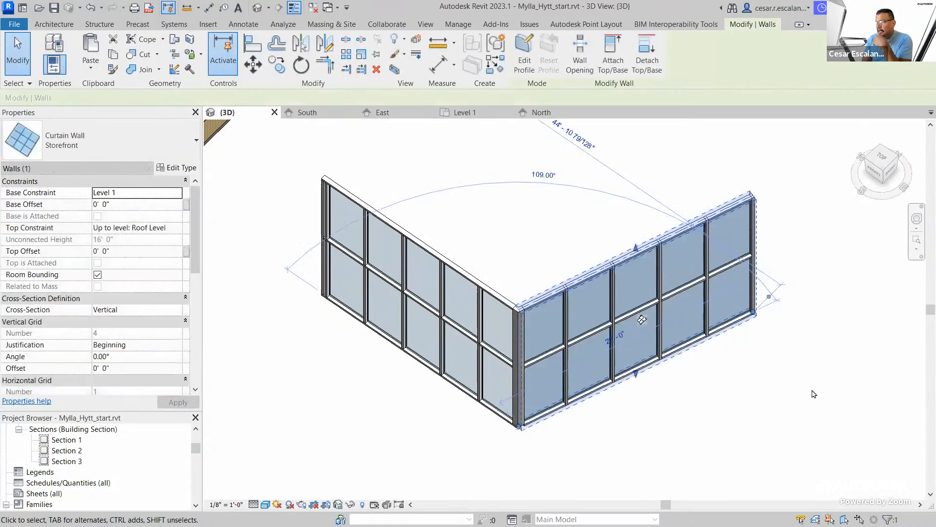
pyautogui.press('Escape')
# - Change both L corner mullions where the two curtain walls meet to the Trapezoid Corner Mullion 5" Trapezoid type, and clear the selection
pyautogui.scroll(4, 553, 469)
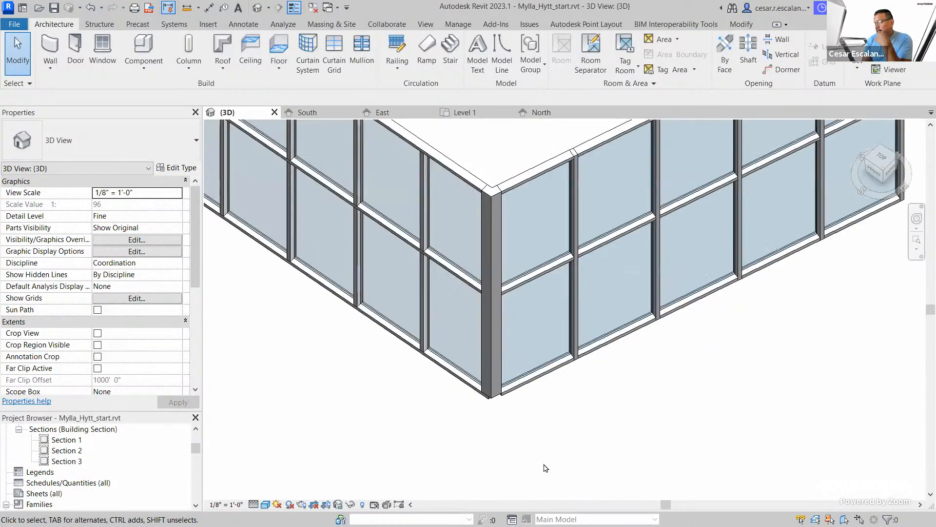
pyautogui.moveTo(461, 459); pyautogui.dragTo(528, 154)
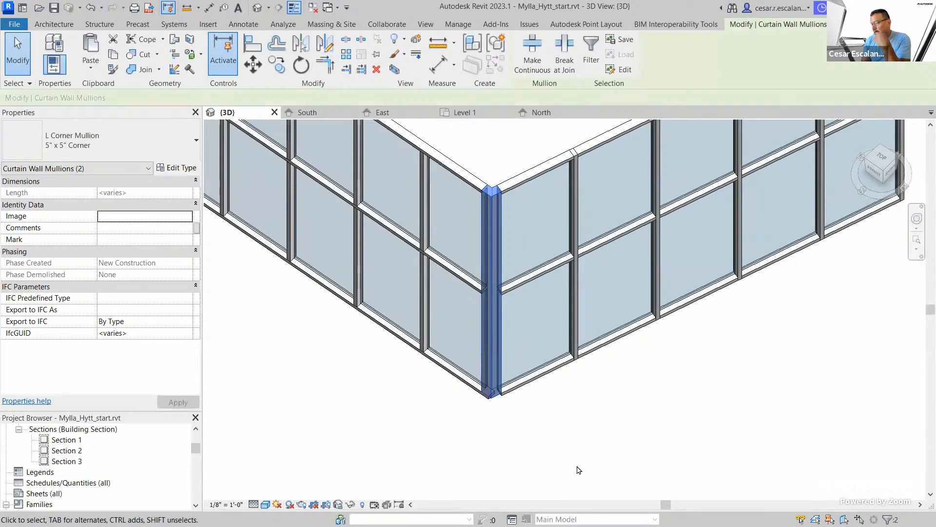
pyautogui.click(152, 129)
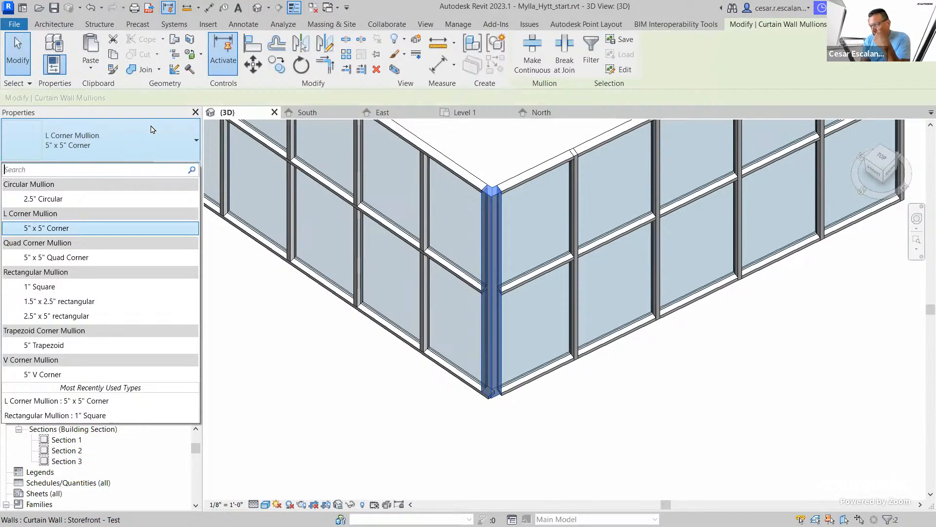
pyautogui.click(67, 349)
pyautogui.click(490, 456)
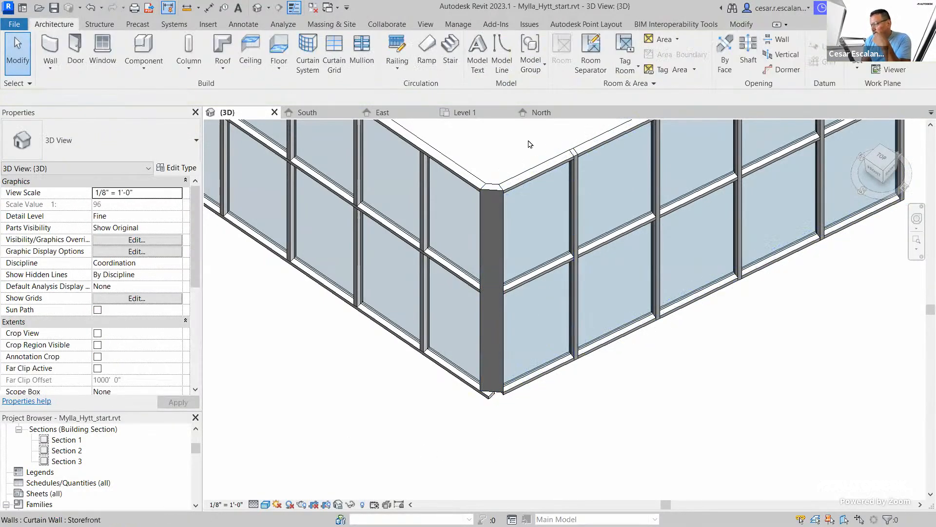
# - Toggle the mullion join at the bottom end of the lower trapezoid corner mullion and clear the selection
pyautogui.scroll(2, 531, 144)
pyautogui.scroll(1, 496, 229)
pyautogui.scroll(-3, 494, 227)
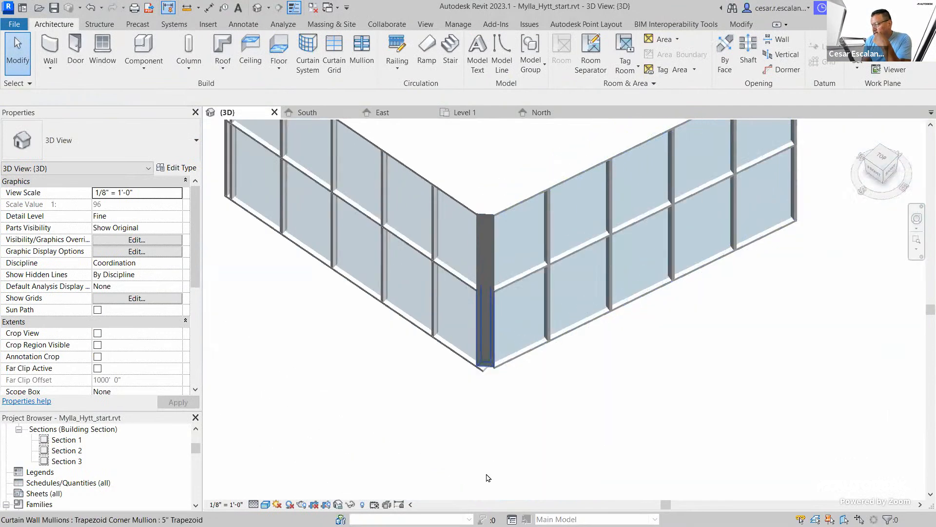
pyautogui.scroll(2, 490, 419)
pyautogui.scroll(2, 491, 293)
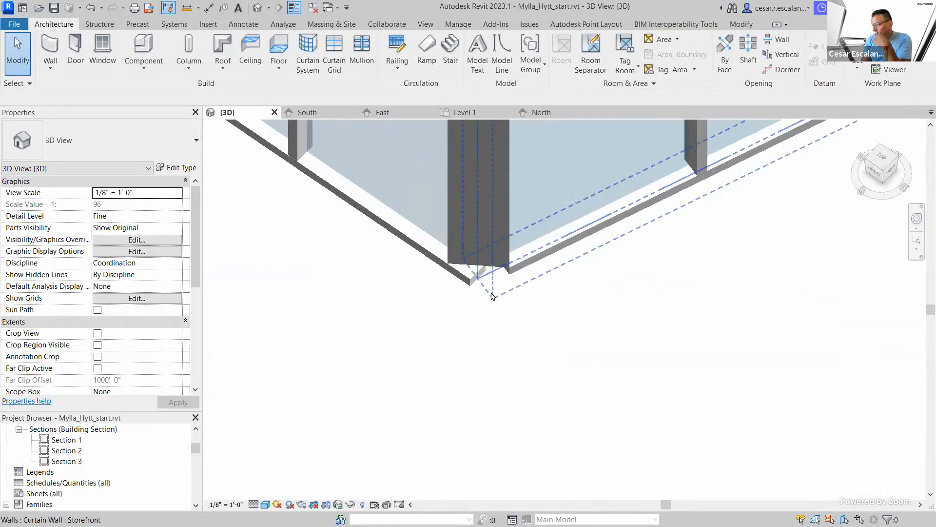
pyautogui.click(508, 230)
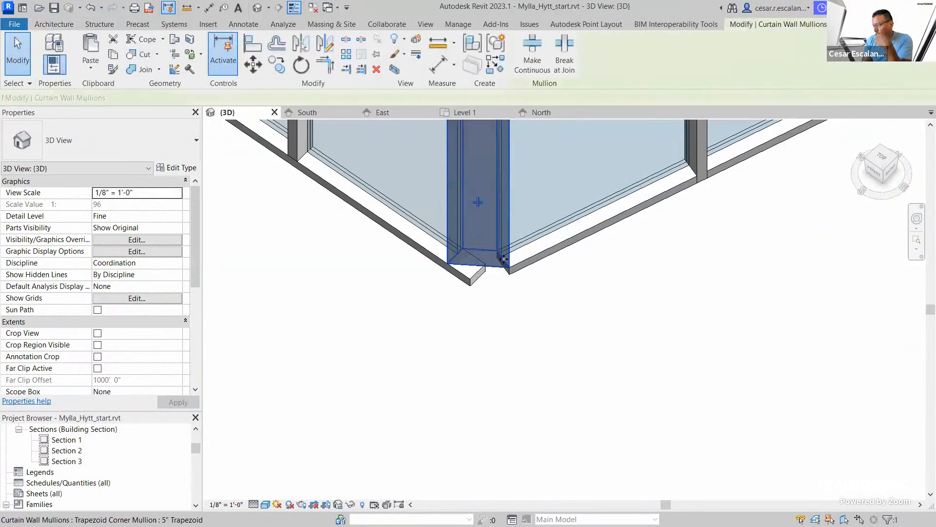
pyautogui.click(478, 201)
pyautogui.click(495, 333)
# - Swing the free end of the Storefront wall outward to widen the corner angle, and deselect the wall
pyautogui.scroll(-3, 495, 335)
pyautogui.moveTo(668, 335); pyautogui.dragTo(412, 501, button='middle')
pyautogui.scroll(-3, 413, 501)
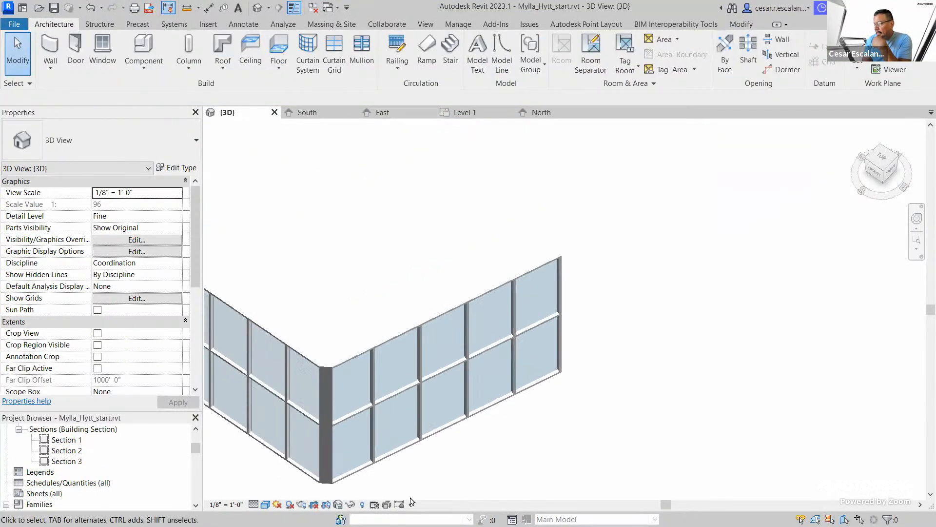
pyautogui.click(535, 260)
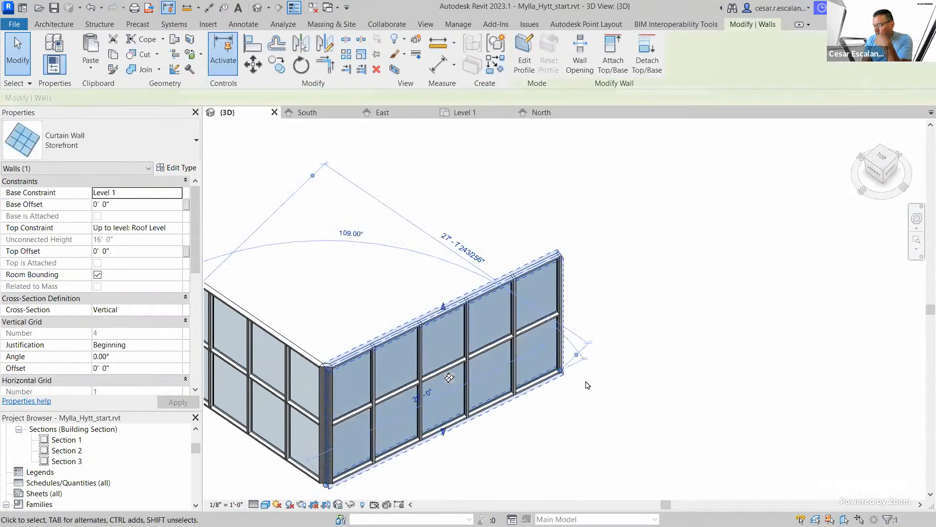
pyautogui.moveTo(560, 372); pyautogui.dragTo(580, 425)
pyautogui.click(325, 328)
# - Examine the trapezoid corner mullion at the wider angle and check both curtain walls from farther away
pyautogui.scroll(3, 325, 329)
pyautogui.moveTo(515, 240); pyautogui.dragTo(741, 81, button='middle')
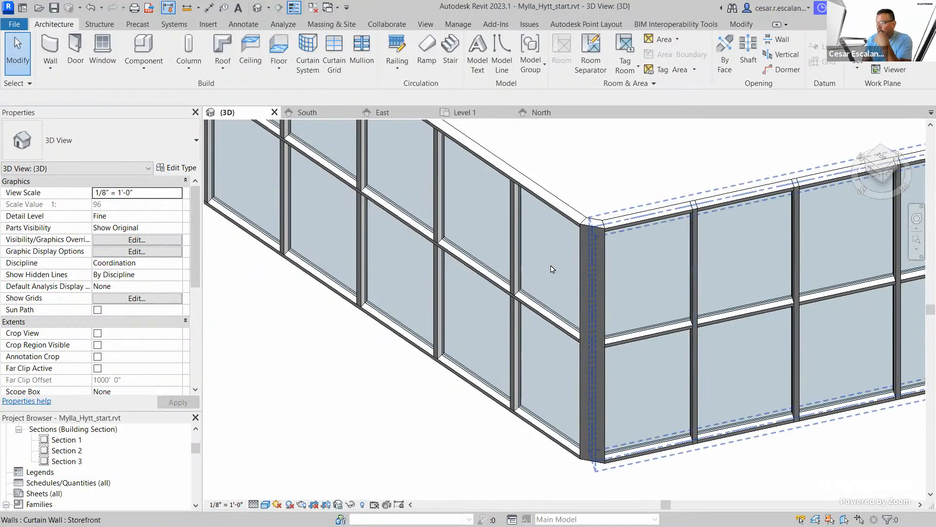
pyautogui.scroll(-3, 546, 278)
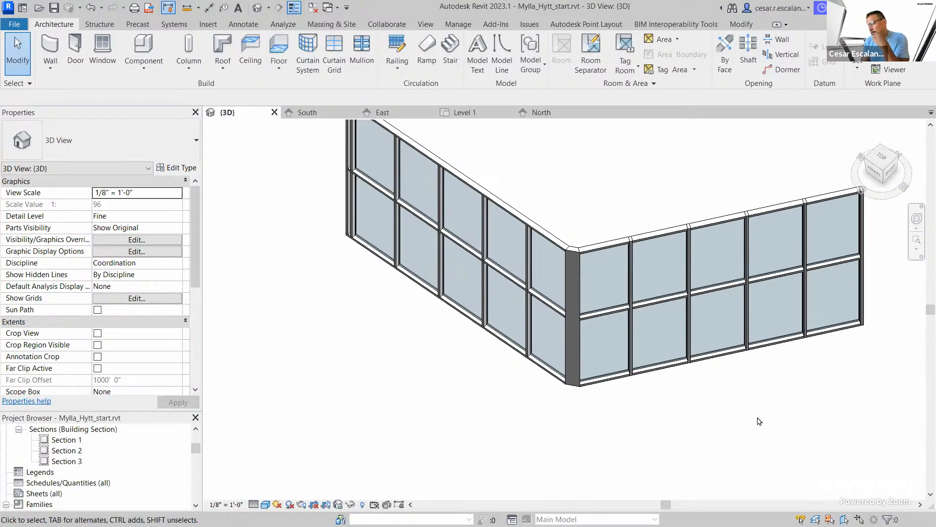
pyautogui.scroll(2, 668, 426)
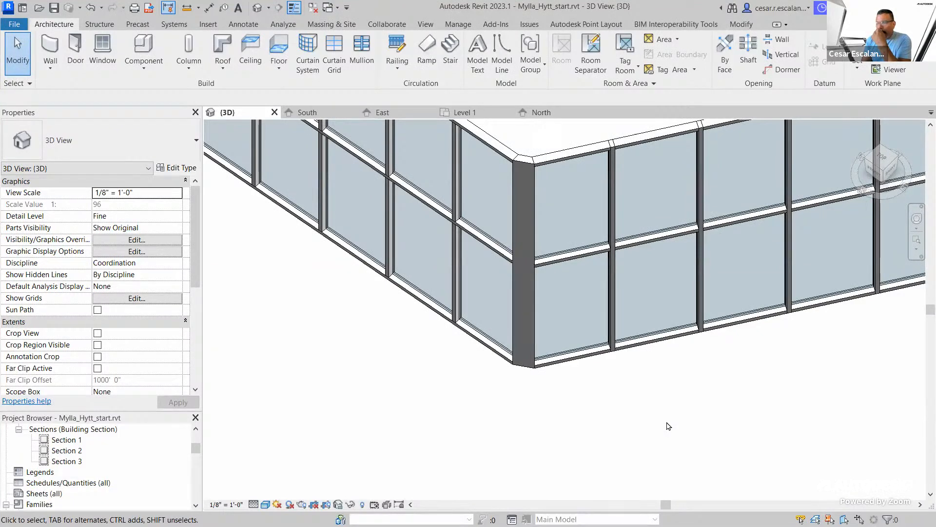
pyautogui.scroll(-3, 668, 425)
pyautogui.moveTo(709, 406); pyautogui.dragTo(558, 443, button='middle')
pyautogui.scroll(-1, 558, 443)
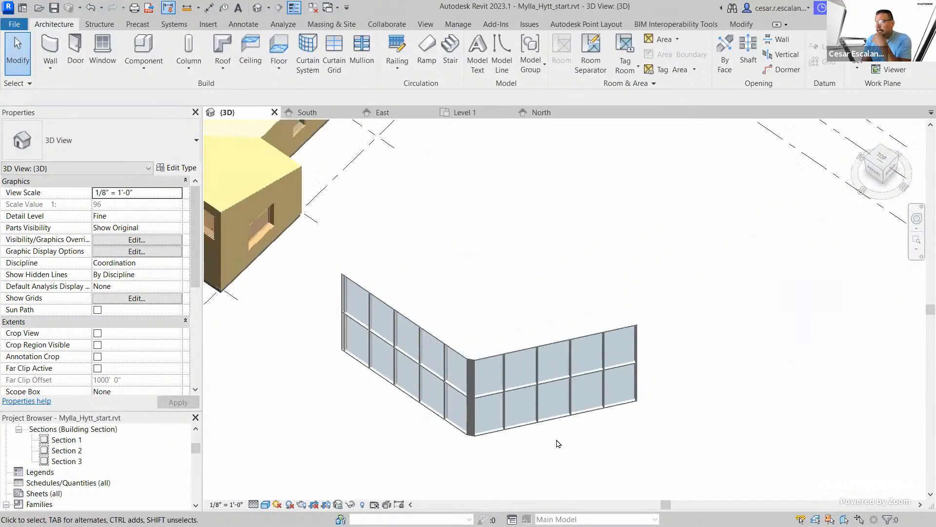
pyautogui.scroll(-2, 559, 443)
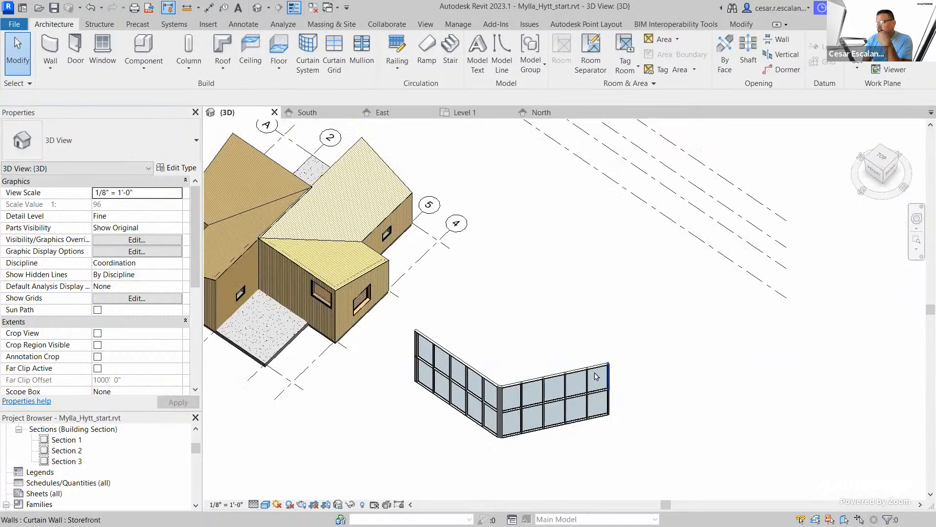
pyautogui.click(466, 363)
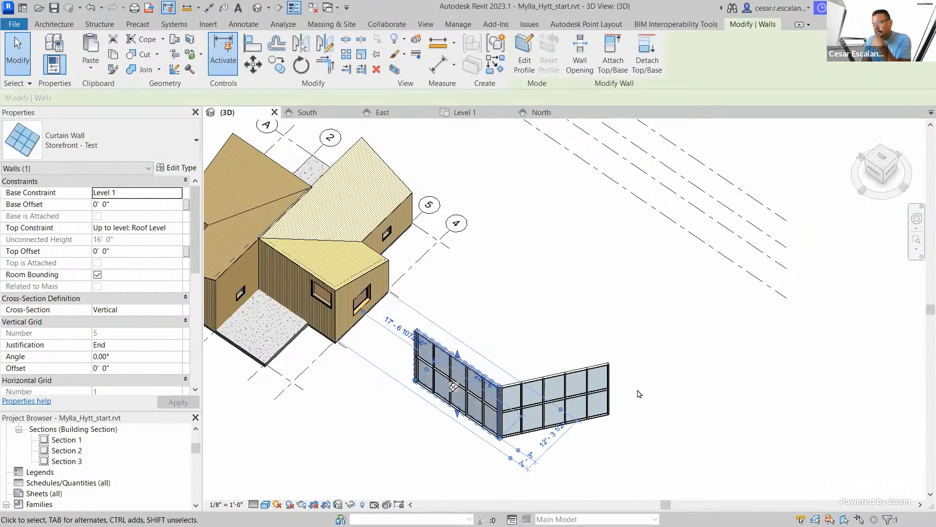
pyautogui.click(687, 368)
pyautogui.moveTo(697, 385); pyautogui.dragTo(550, 314, button='middle')
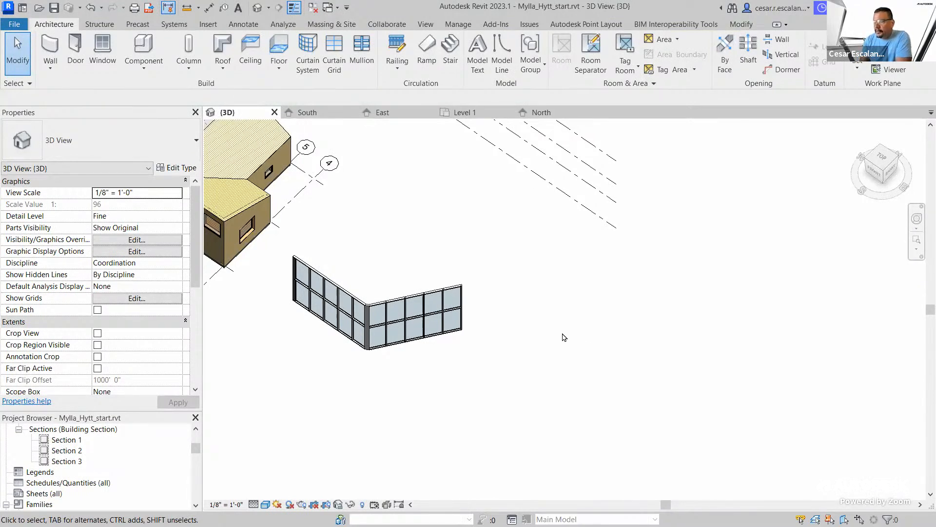
# - Unpin and delete the bottom mullion of the second bay from the Storefront wall's free end
pyautogui.scroll(3, 527, 368)
pyautogui.moveTo(527, 369); pyautogui.dragTo(556, 410, button='middle')
pyautogui.scroll(5, 527, 411)
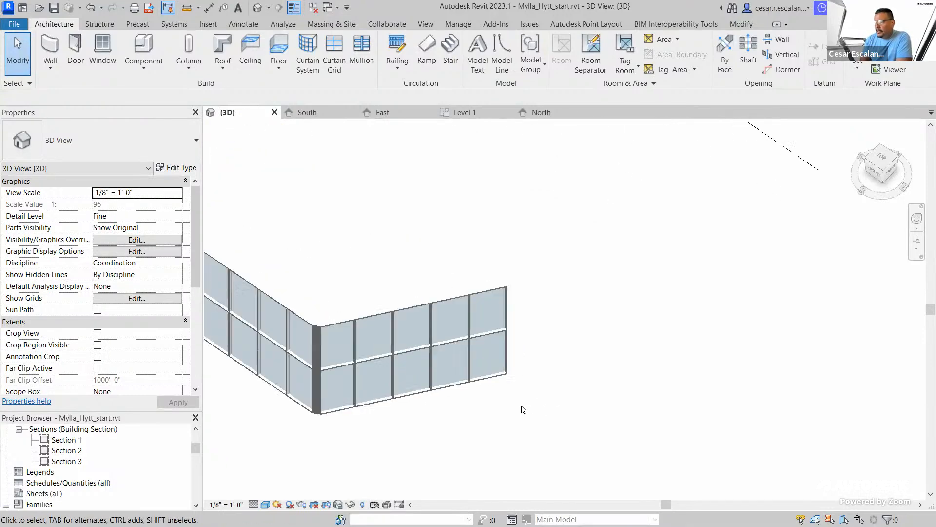
pyautogui.moveTo(495, 412); pyautogui.dragTo(477, 341, button='middle')
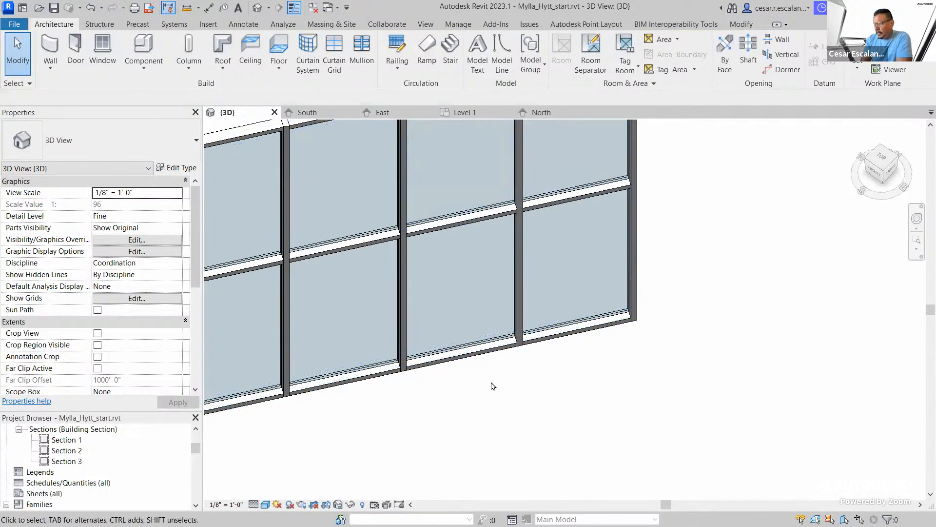
pyautogui.scroll(3, 493, 385)
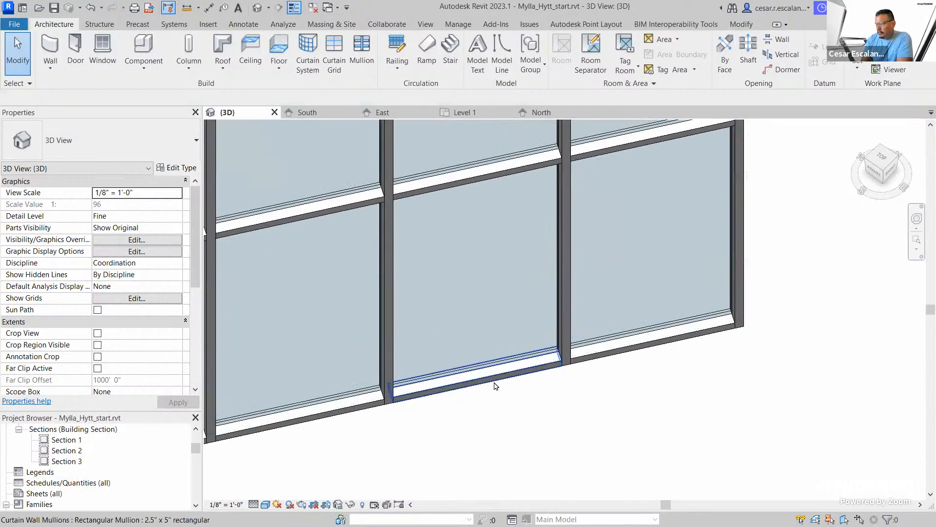
pyautogui.click(496, 382)
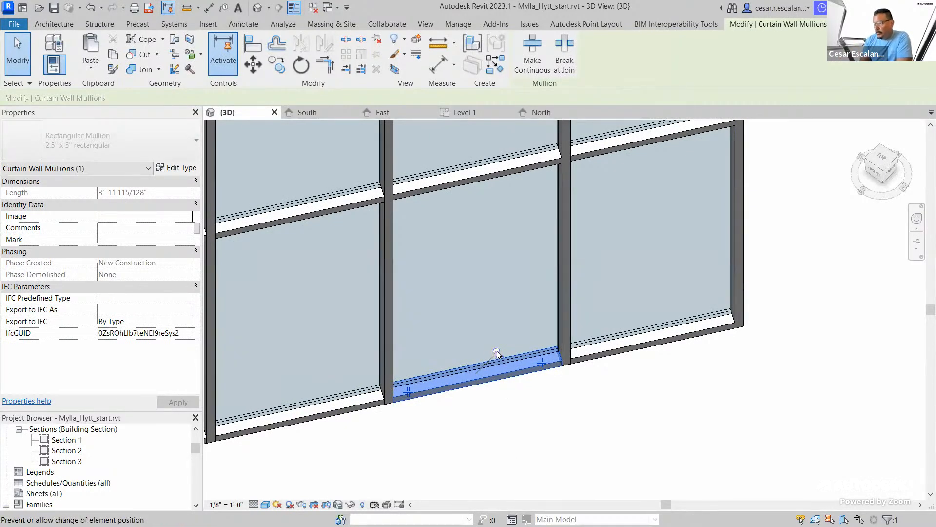
pyautogui.click(497, 352)
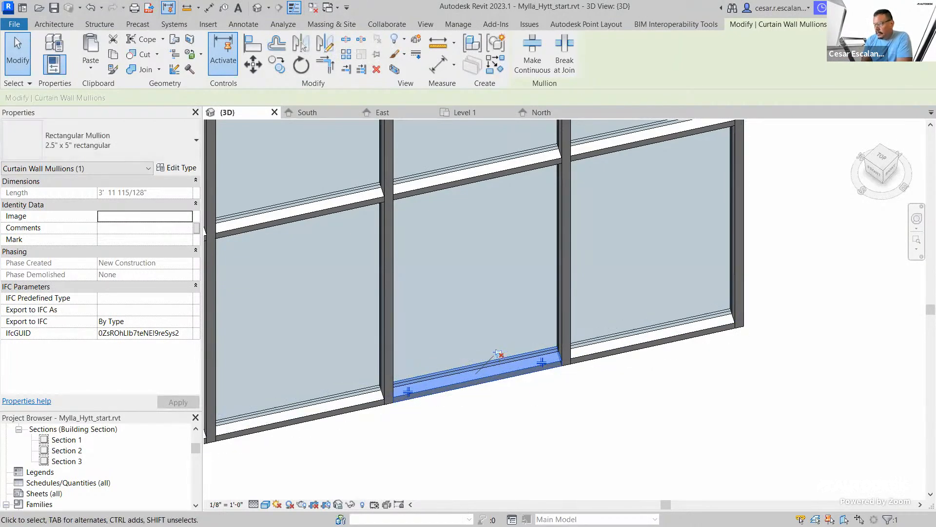
pyautogui.click(377, 70)
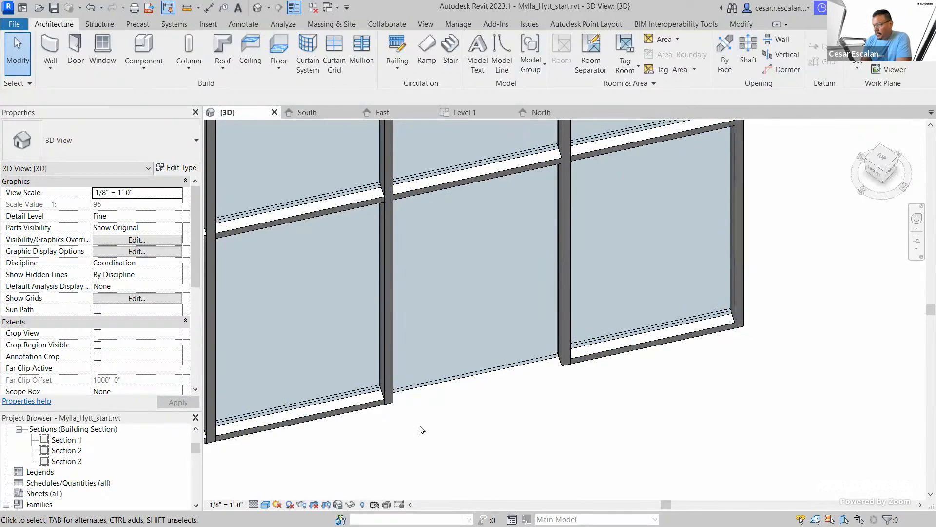
# - Unpin the lower glazed panel above the deleted mullion, change its type to Generic - 8" Masonry, and review the wall
pyautogui.scroll(-6, 639, 427)
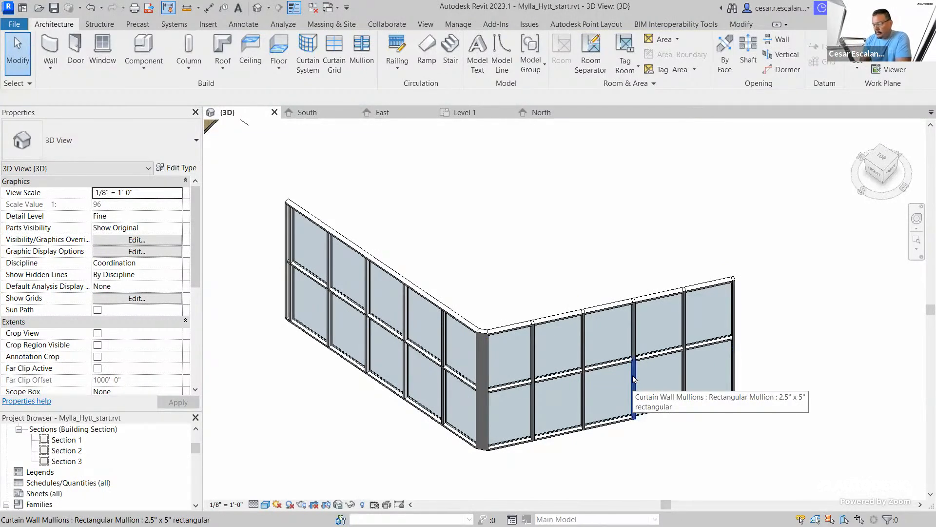
pyautogui.scroll(5, 648, 419)
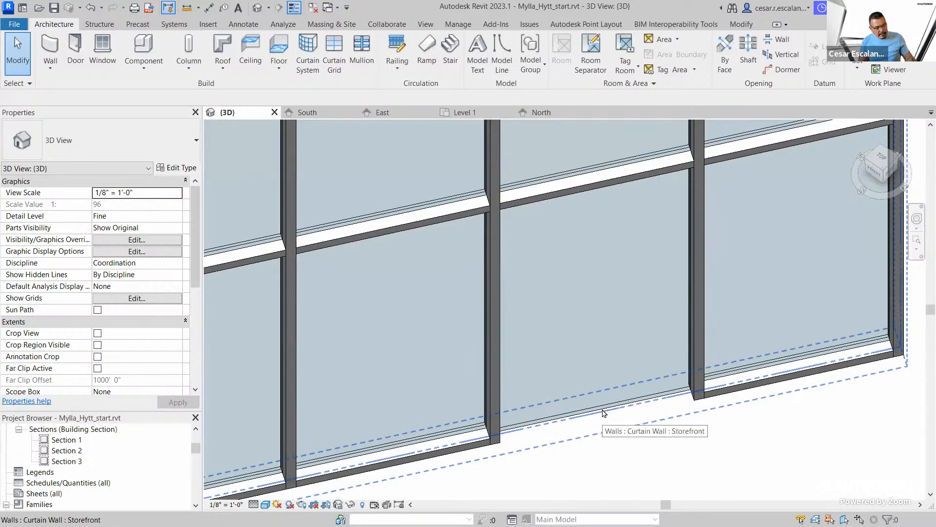
pyautogui.press('Tab')
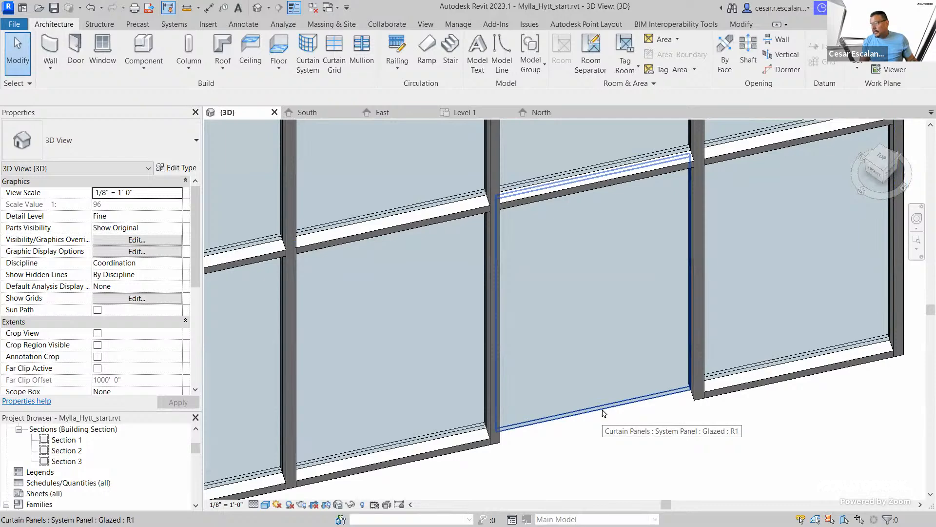
pyautogui.click(604, 413)
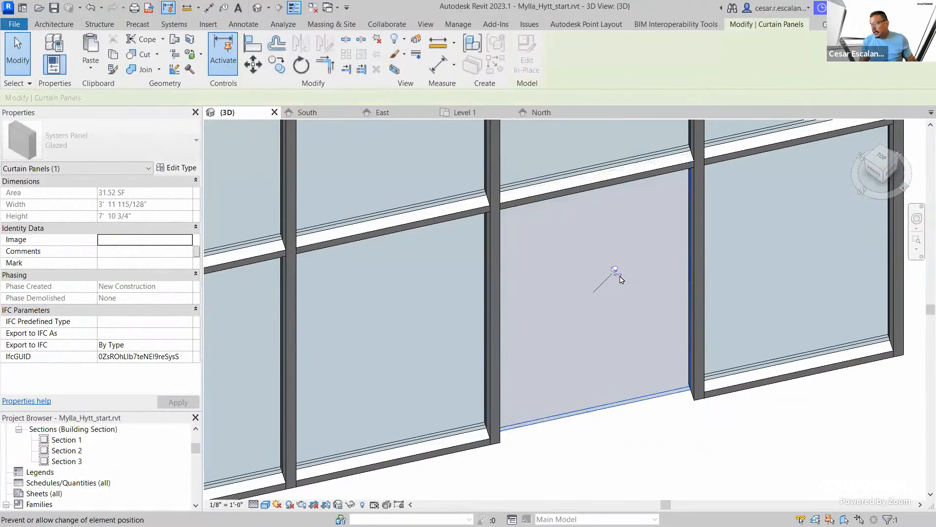
pyautogui.click(150, 145)
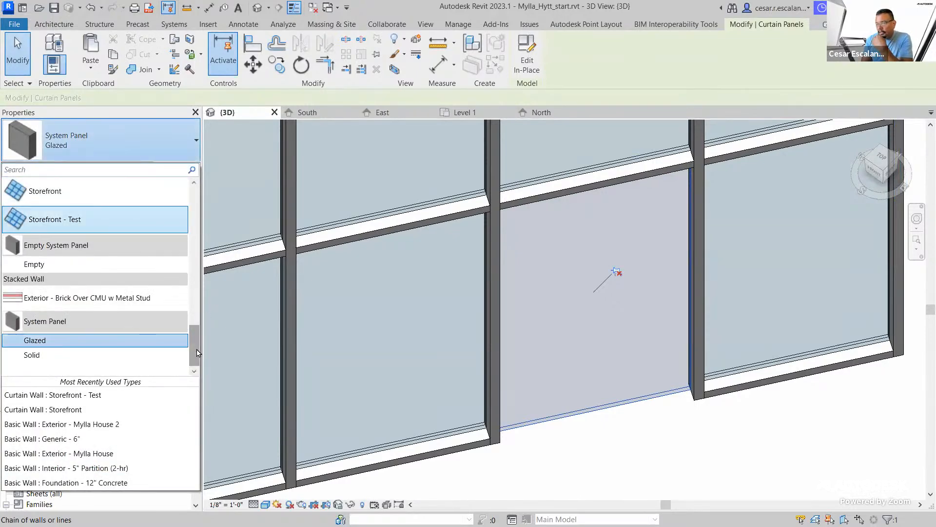
pyautogui.scroll(2, 197, 331)
pyautogui.moveTo(197, 331); pyautogui.dragTo(168, 429)
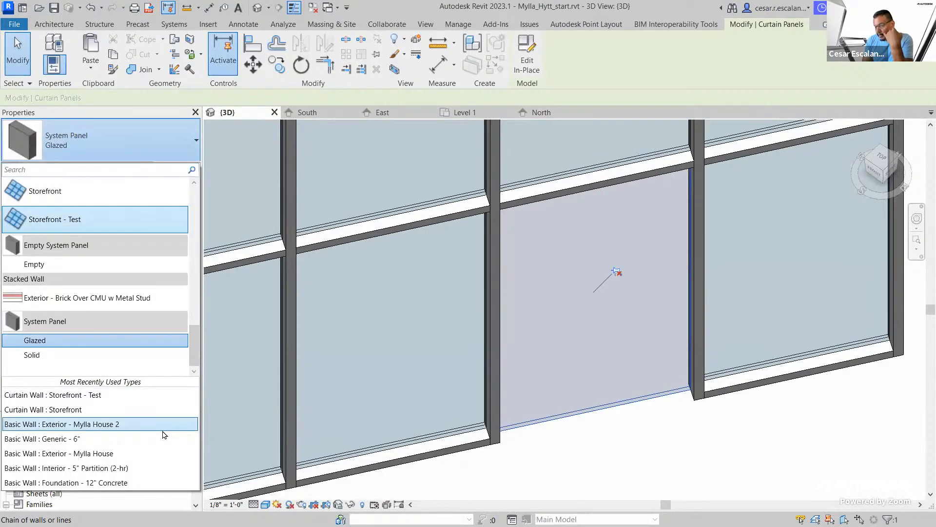
pyautogui.moveTo(193, 343); pyautogui.dragTo(192, 278)
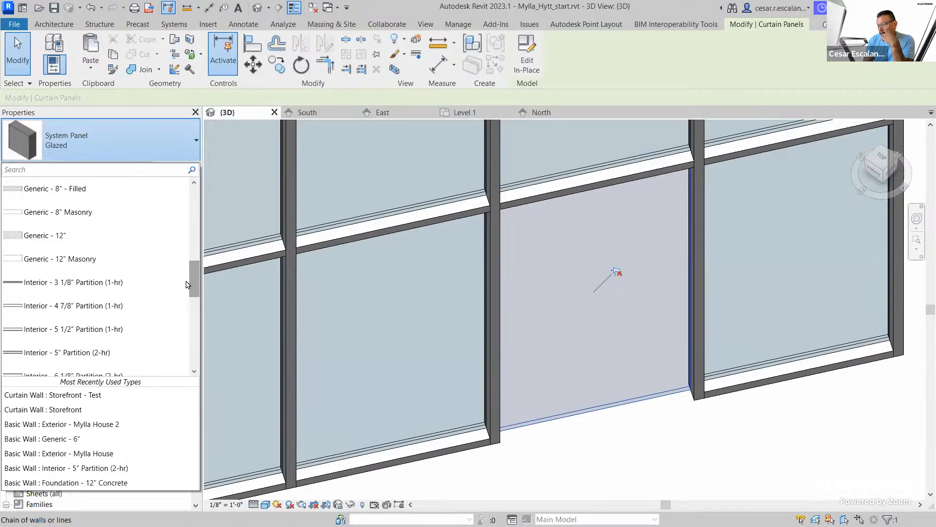
pyautogui.click(80, 220)
pyautogui.click(668, 490)
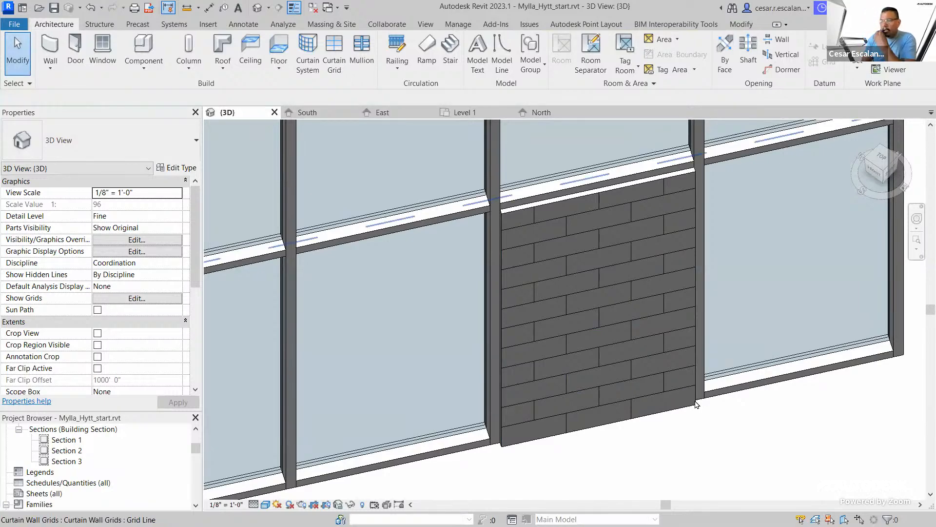
pyautogui.scroll(-3, 699, 412)
pyautogui.scroll(1, 780, 463)
pyautogui.moveTo(803, 467); pyautogui.dragTo(688, 431, button='middle')
pyautogui.scroll(-6, 689, 439)
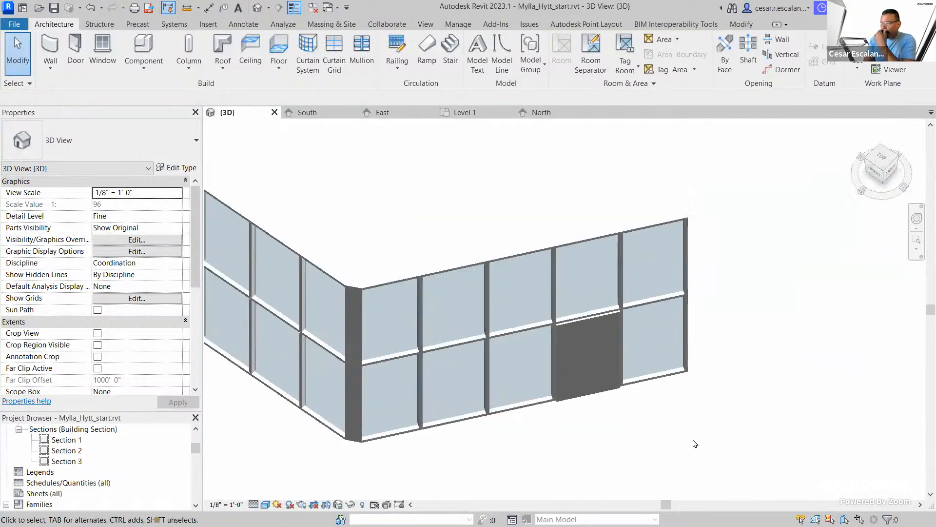
pyautogui.moveTo(742, 449); pyautogui.dragTo(721, 401, button='middle')
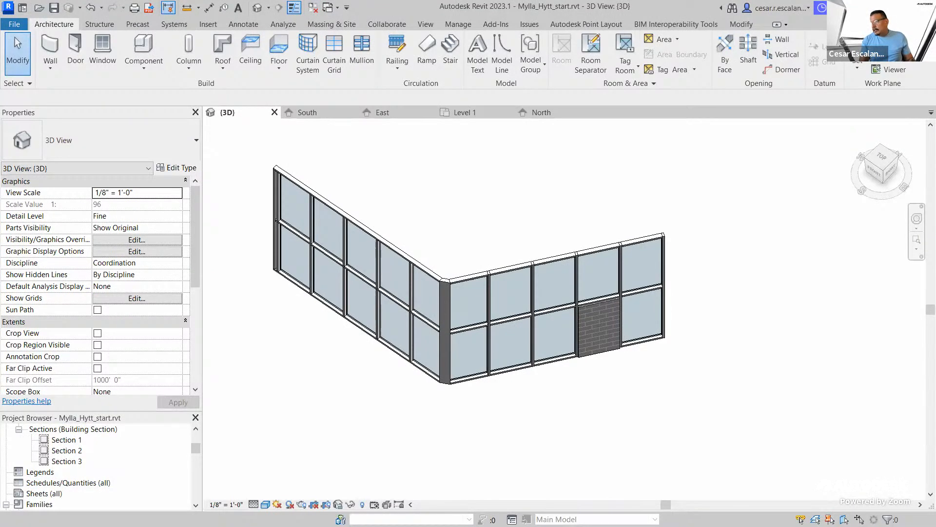
# - Switch to File Explorer and open the Families folder in Google Drive (G:) under My Drive, Revit Fall 2023, Mylla
pyautogui.press('super+e')
pyautogui.moveTo(493, 215); pyautogui.dragTo(515, 392)
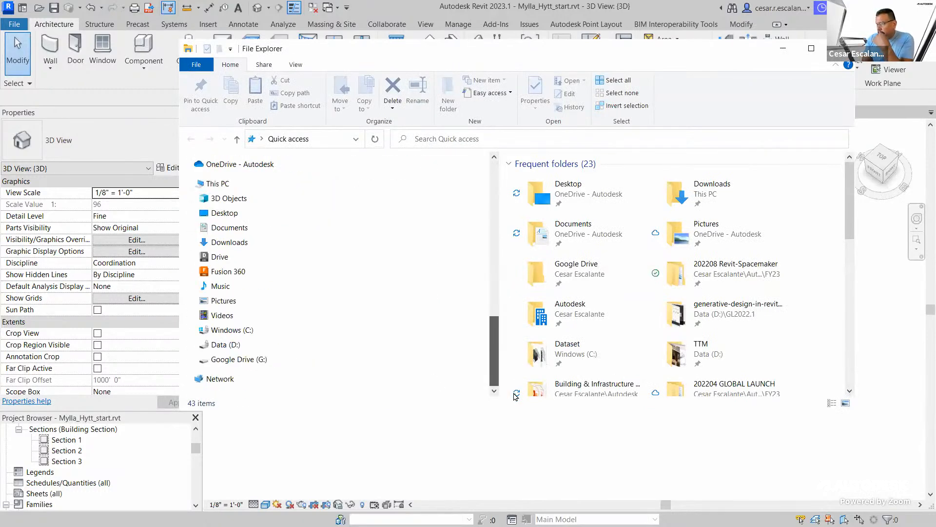
pyautogui.click(272, 361)
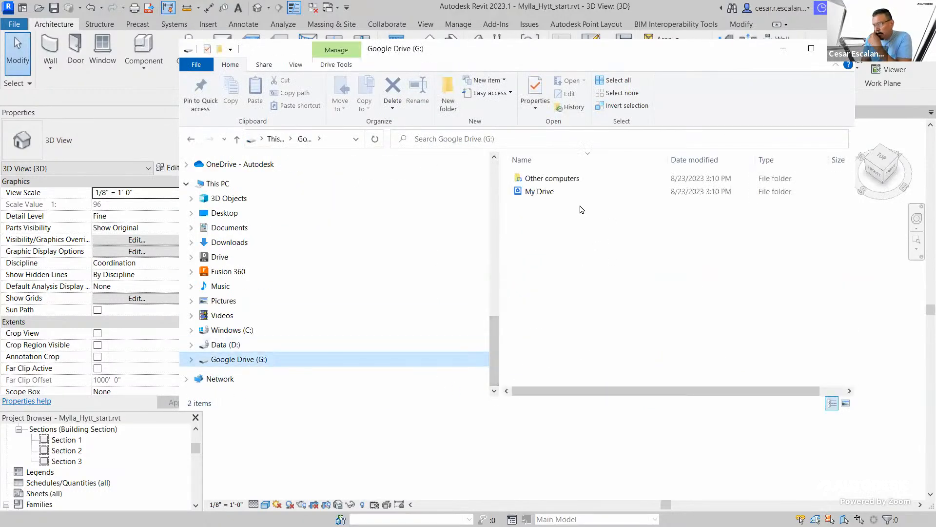
pyautogui.doubleClick(541, 192)
pyautogui.scroll(-5, 548, 237)
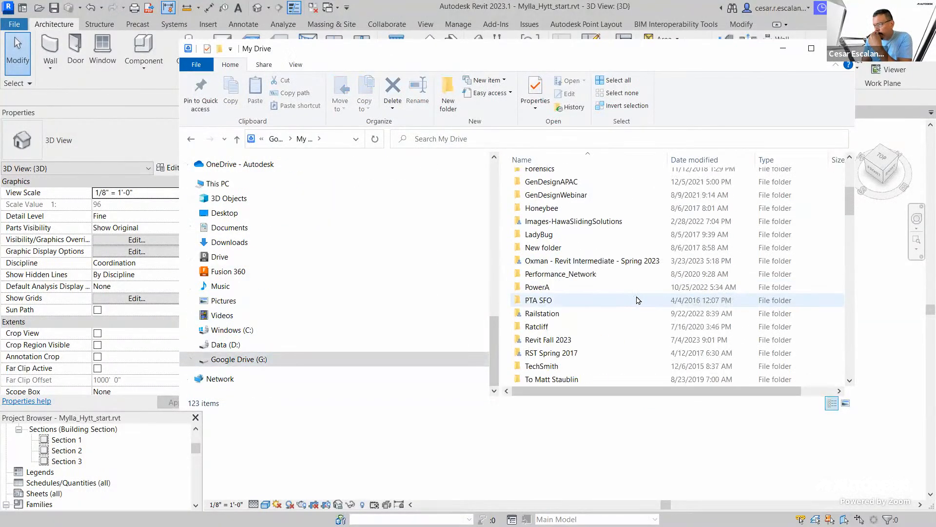
pyautogui.doubleClick(548, 340)
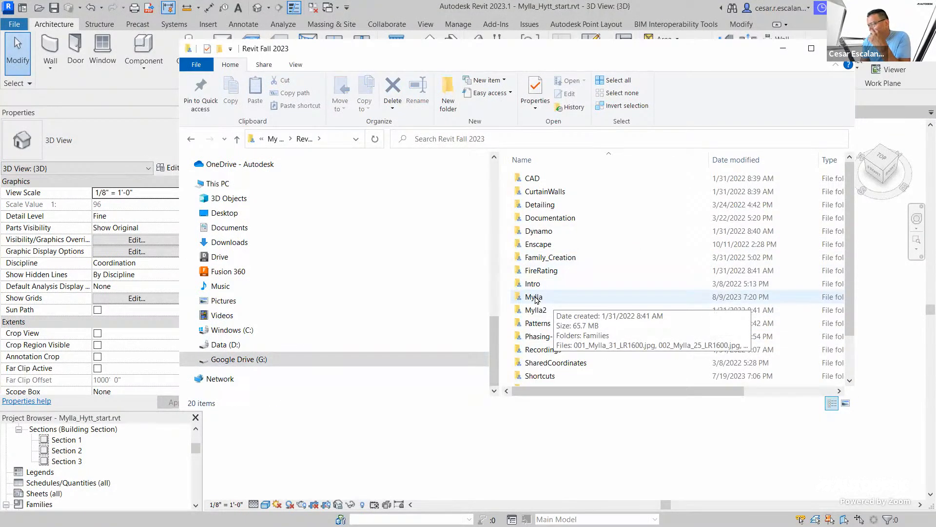
pyautogui.doubleClick(535, 298)
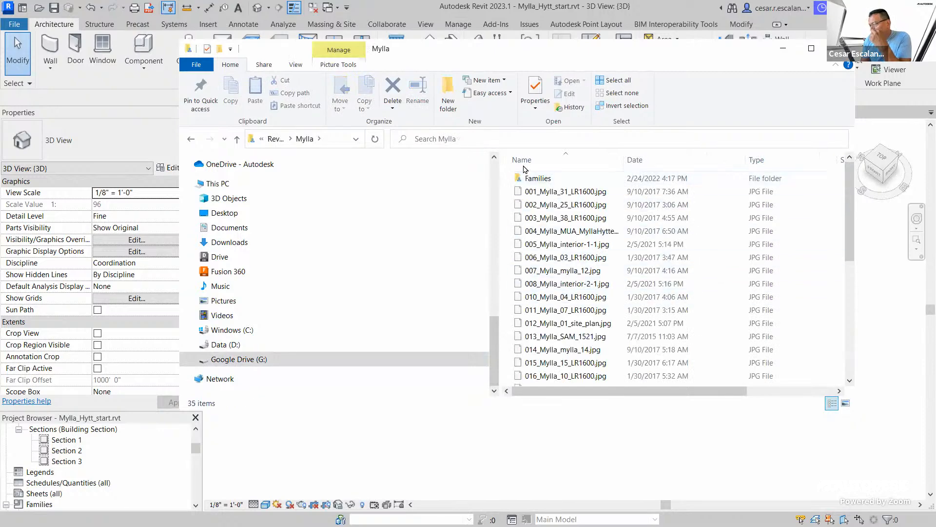
pyautogui.doubleClick(538, 179)
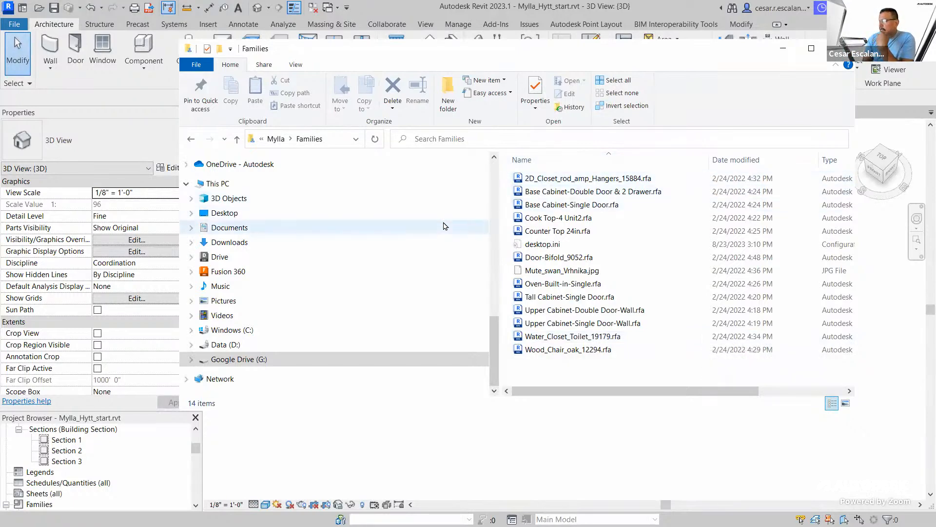
# - Go back to the Mylla folder, open the Google Drive sharing options for its Families subfolder, and close them
pyautogui.click(191, 140)
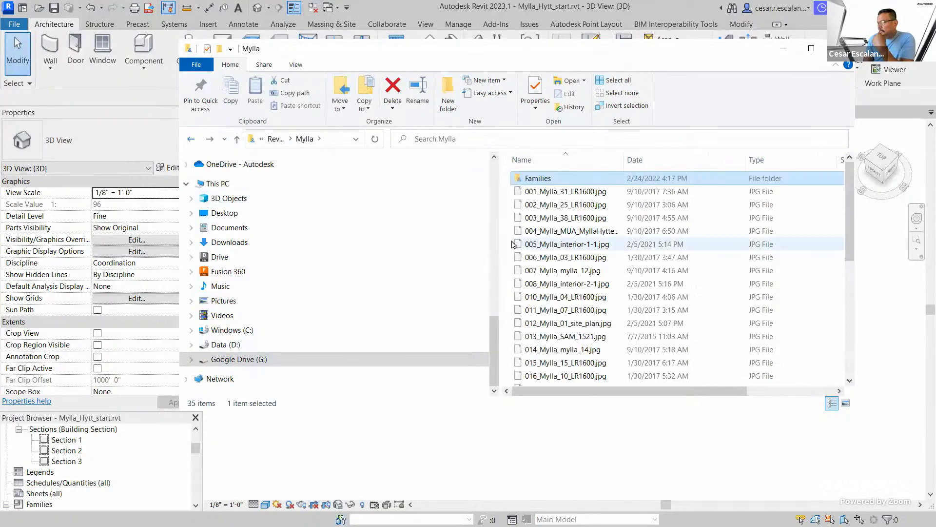
pyautogui.rightClick(538, 179)
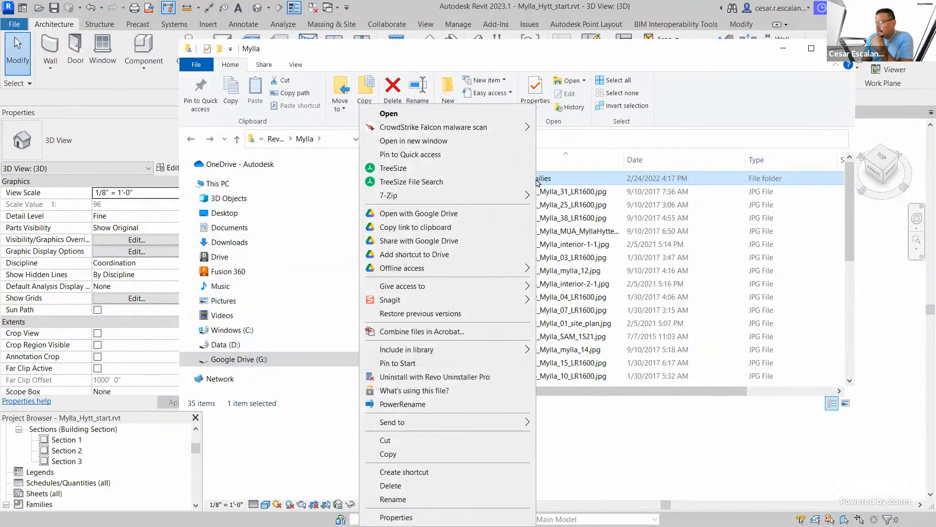
pyautogui.click(423, 244)
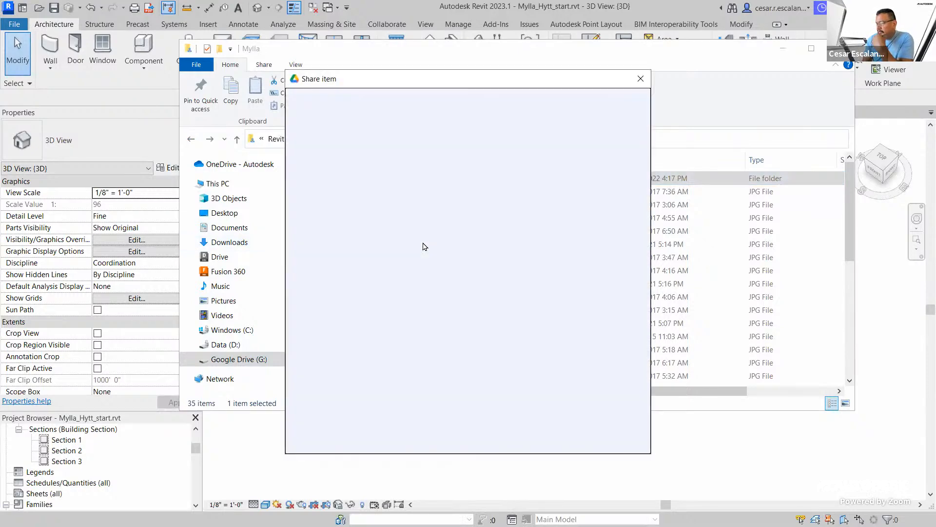
pyautogui.click(349, 340)
pyautogui.click(565, 340)
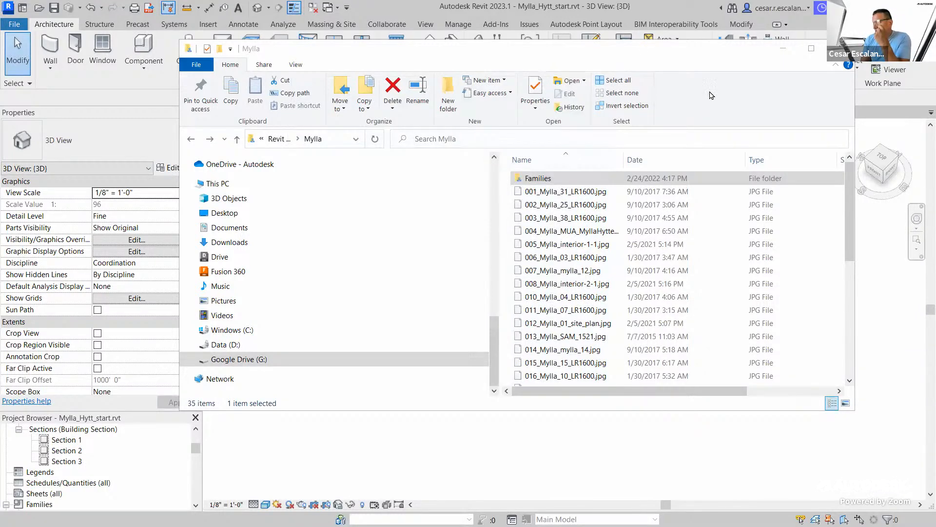
# - Reopen the Families folder, sort its files by type, and select all the .rfa family files
pyautogui.click(546, 179)
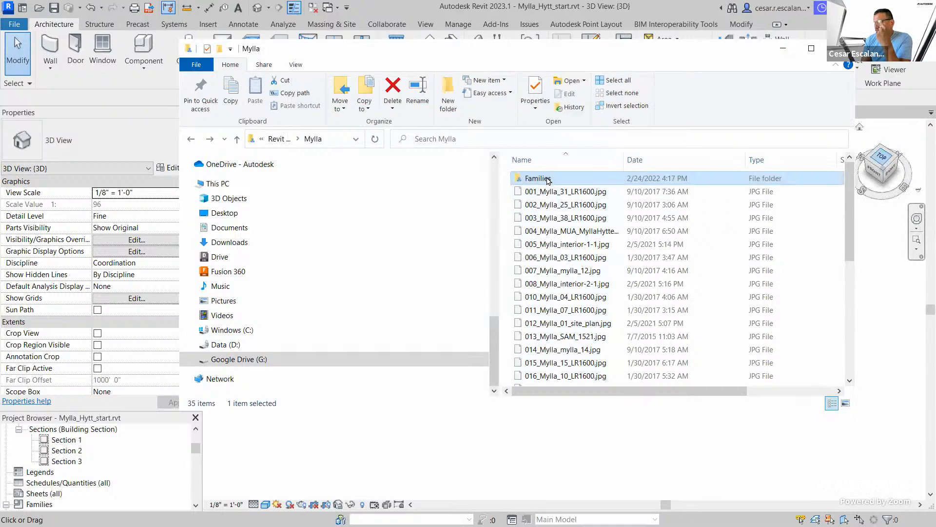
pyautogui.doubleClick(546, 178)
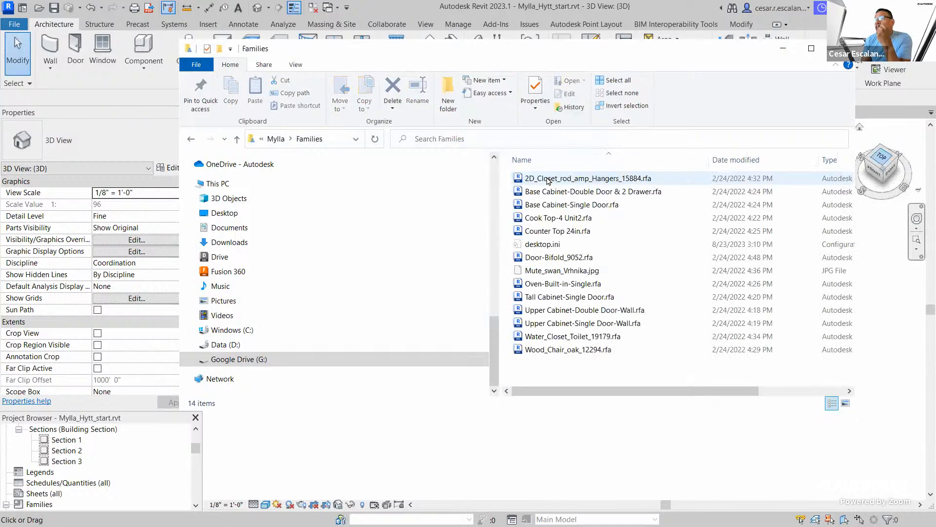
pyautogui.click(647, 183)
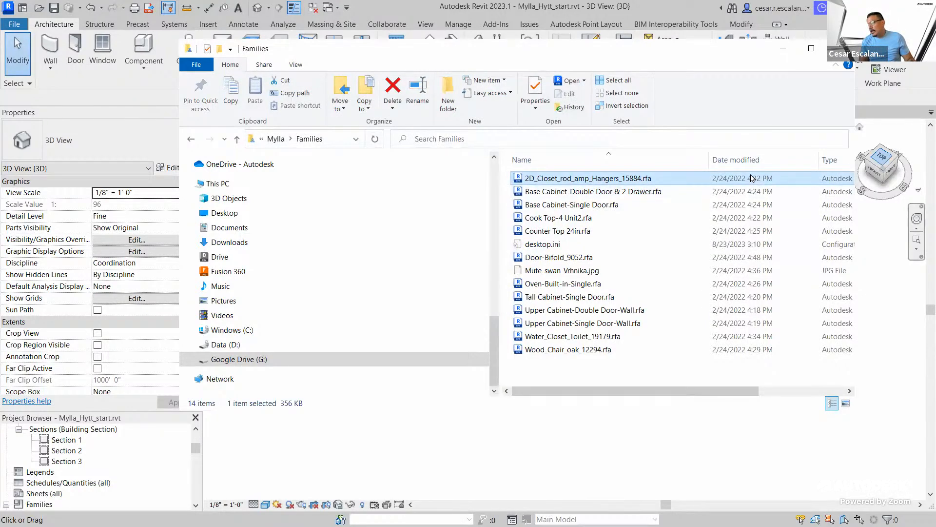
pyautogui.click(846, 163)
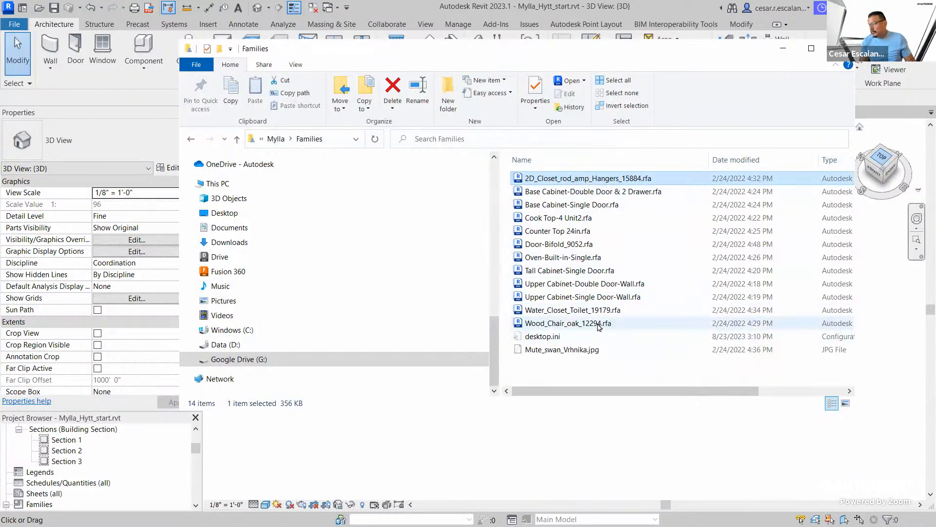
pyautogui.keyDown('shift'); pyautogui.click(609, 323); pyautogui.keyUp('shift')
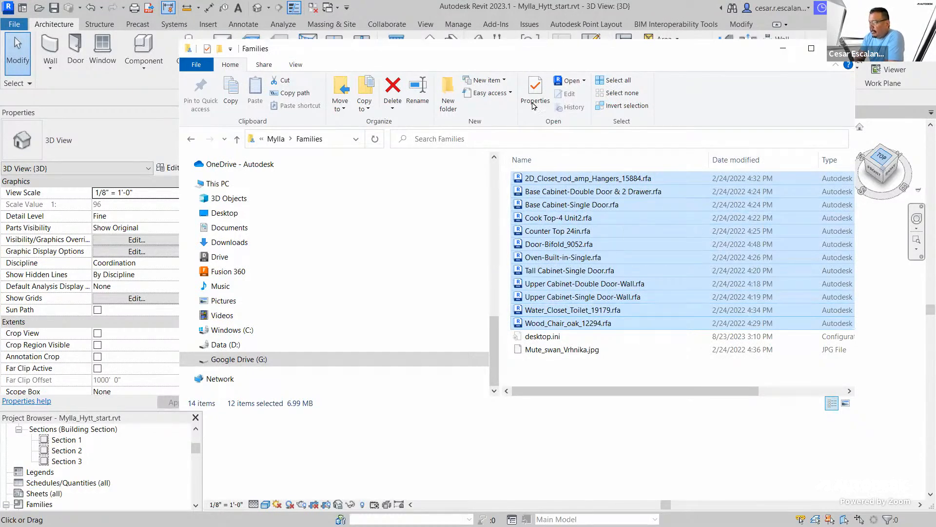
pyautogui.moveTo(570, 183); pyautogui.dragTo(875, 480)
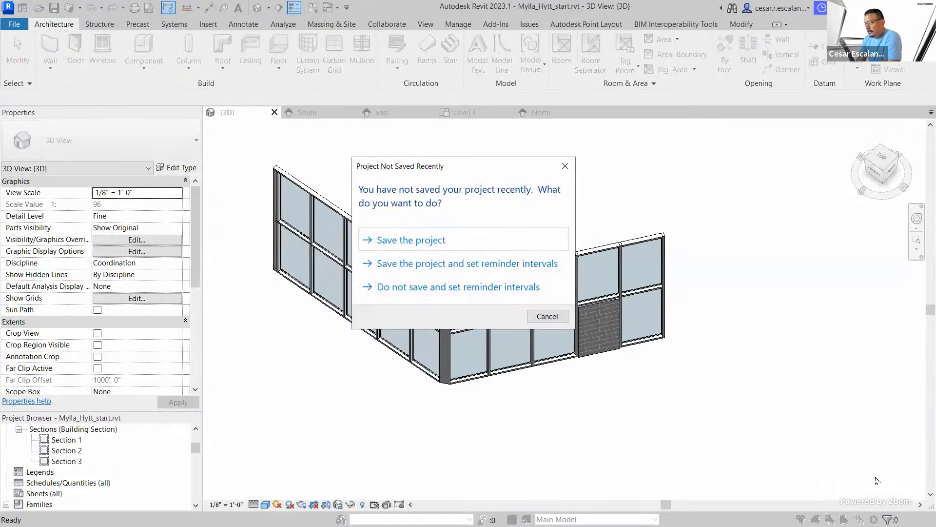
# - Dismiss Revit's save reminder without saving and select the masonry panel in the Storefront wall instead of its neighbouring grid lines
pyautogui.click(561, 319)
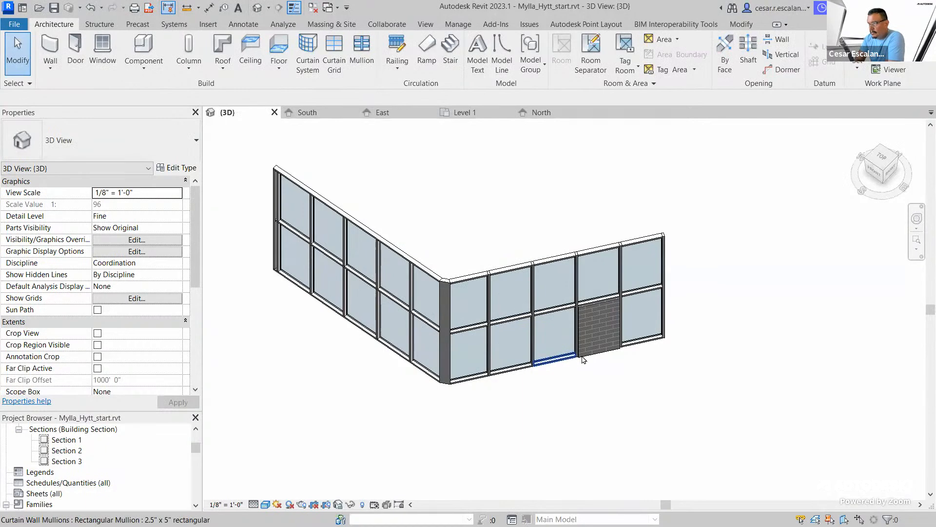
pyautogui.click(611, 351)
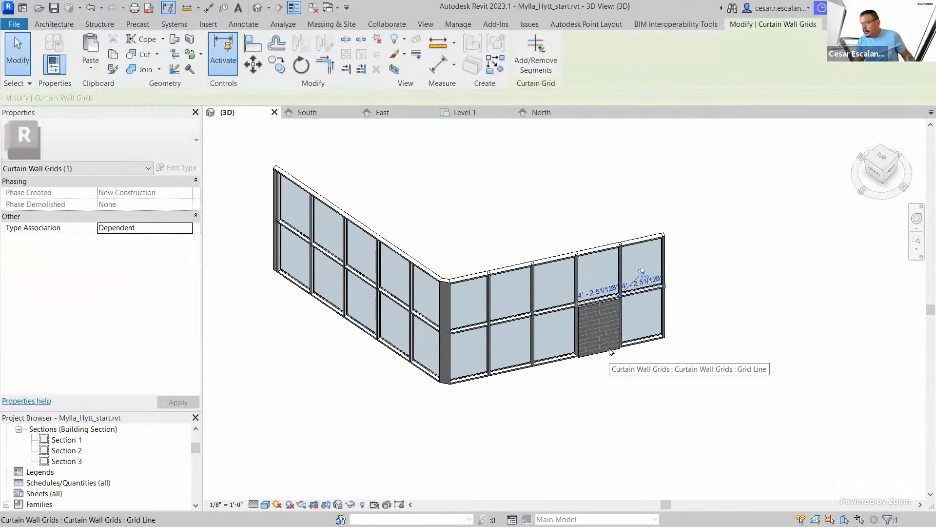
pyautogui.click(613, 405)
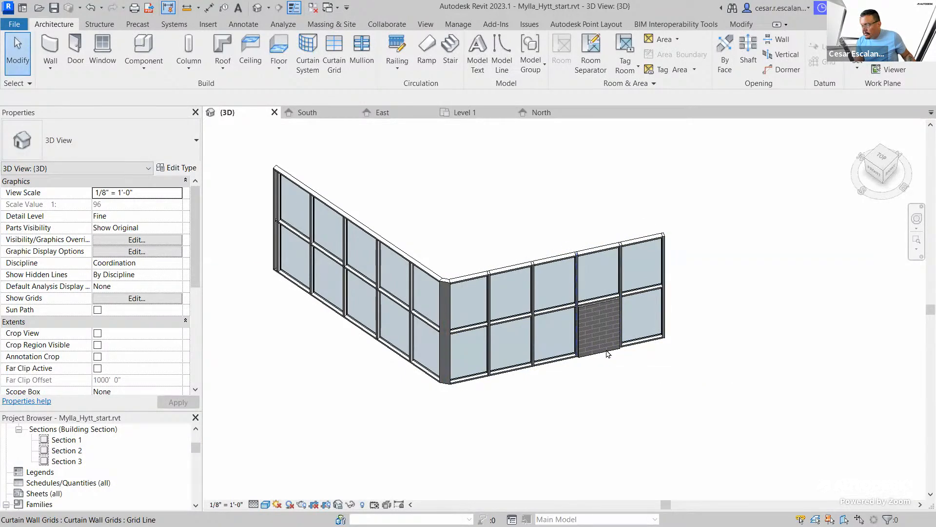
pyautogui.click(608, 354)
pyautogui.scroll(3, 608, 354)
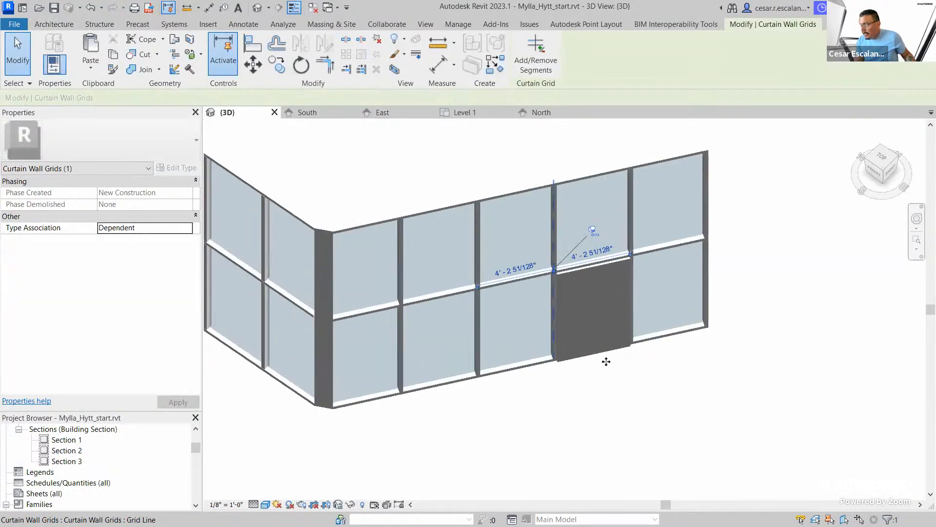
pyautogui.press('Escape')
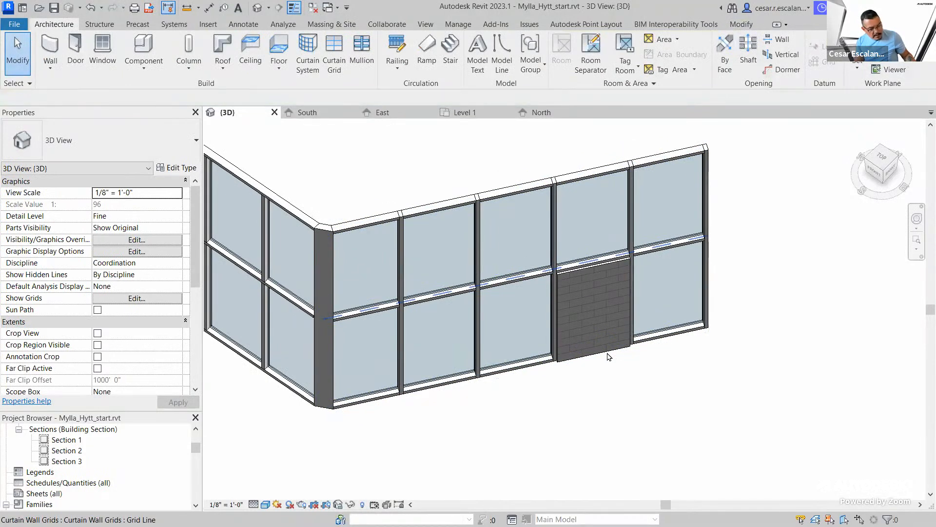
pyautogui.press('Tab')
pyautogui.click(607, 354)
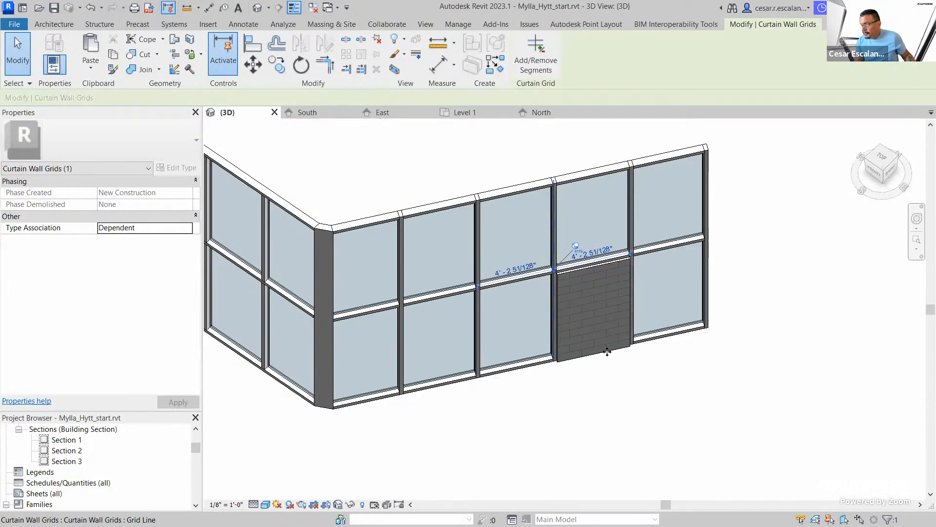
pyautogui.click(607, 363)
pyautogui.scroll(3, 606, 361)
pyautogui.press('Tab')
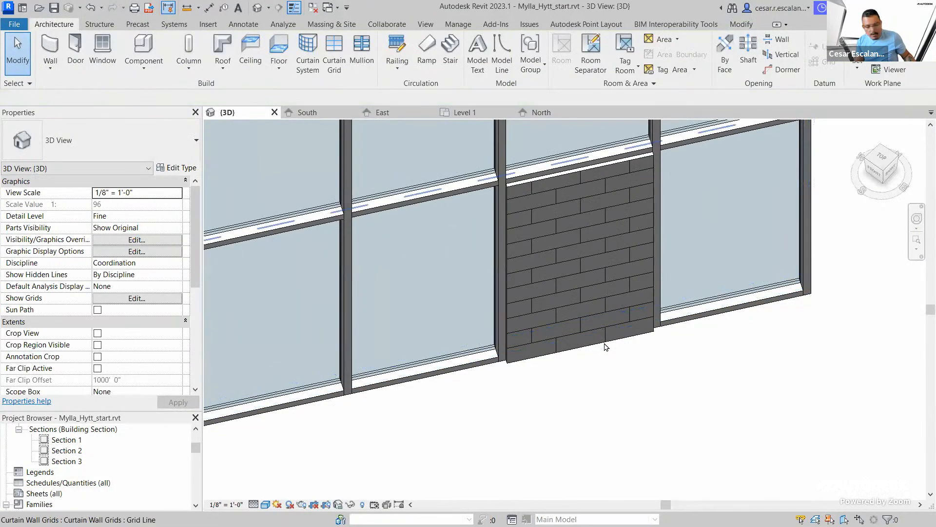
pyautogui.press('Tab')
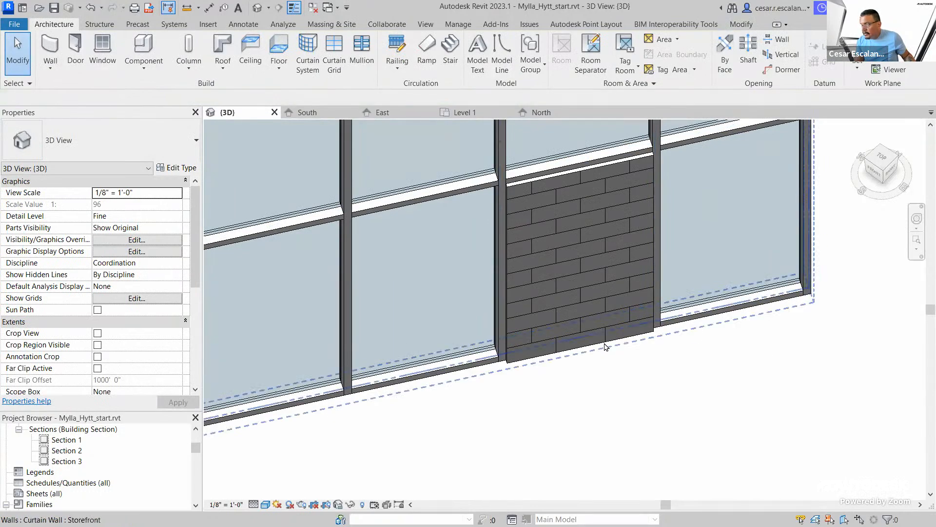
pyautogui.press('Tab')
pyautogui.click(604, 344)
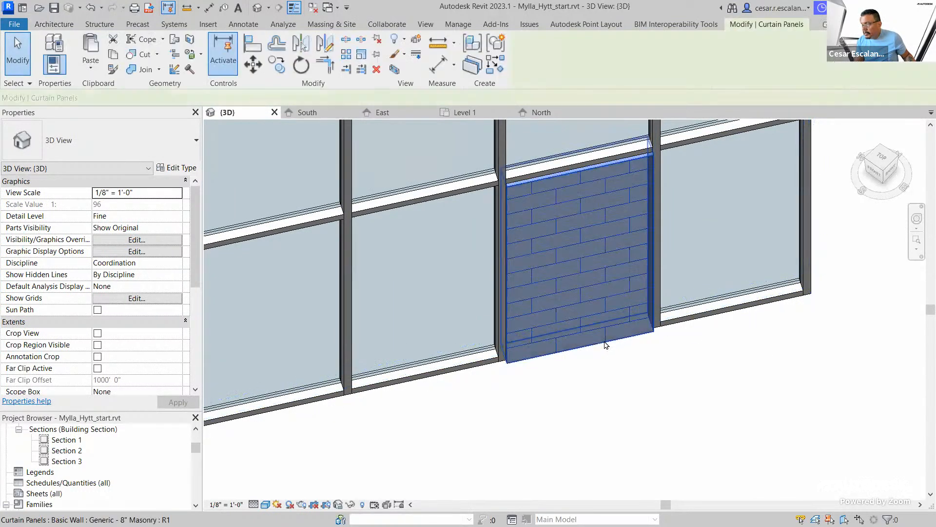
# - Examine the wall and system panel types available for the masonry panel, deselect it, and view both curtain walls from farther away
pyautogui.click(137, 152)
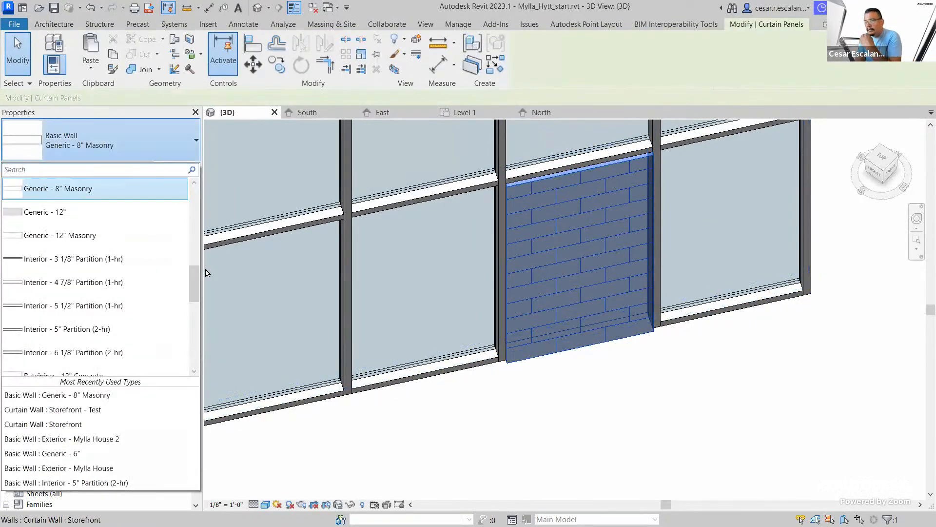
pyautogui.moveTo(193, 284); pyautogui.dragTo(191, 173)
pyautogui.scroll(-5, 193, 247)
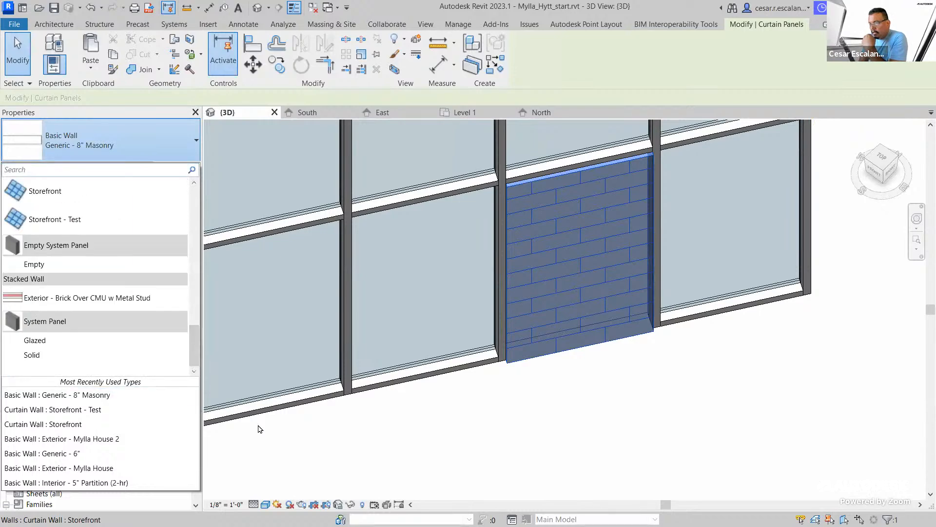
pyautogui.click(482, 461)
pyautogui.click(482, 461)
pyautogui.scroll(-8, 585, 429)
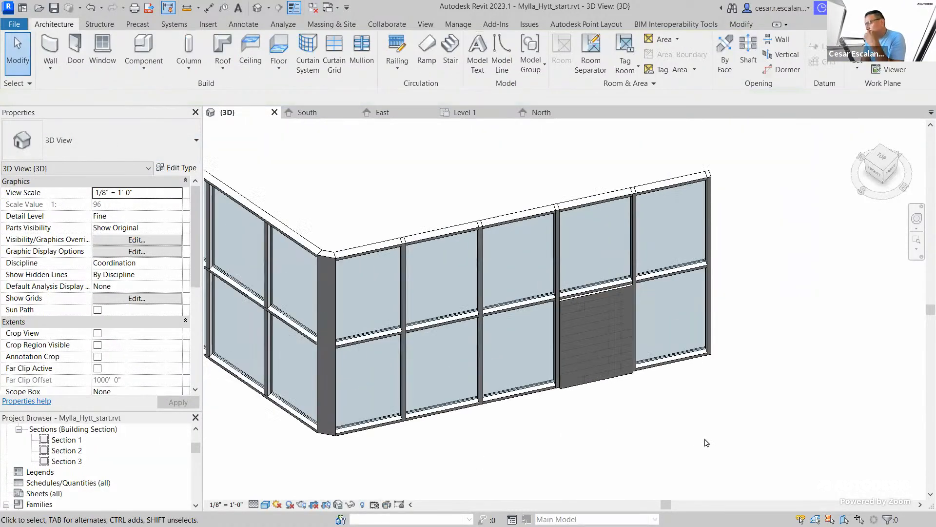
pyautogui.scroll(2, 789, 359)
pyautogui.scroll(-4, 785, 361)
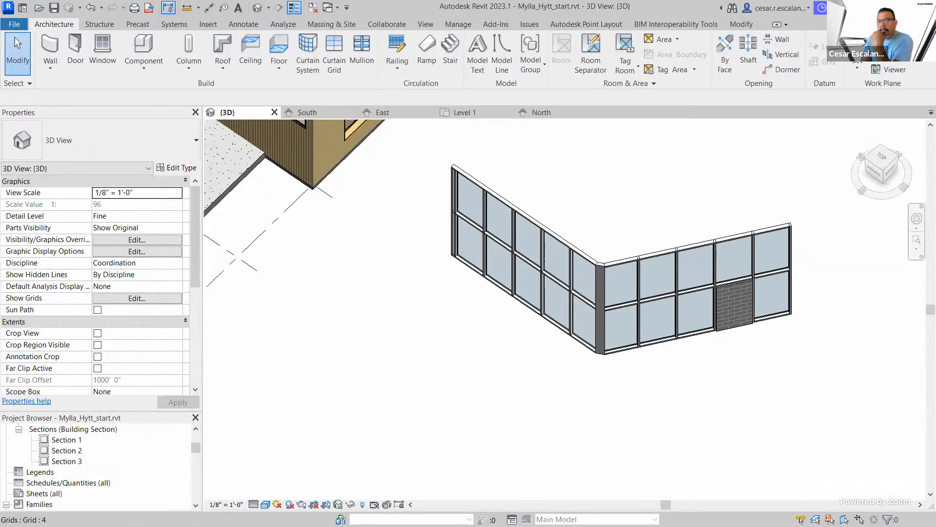
# - Switch to the File Explorer window, return to the Mylla folder, and show its contents as extra large icons in a maximized window
pyautogui.hotkey('alt', 'Tab')
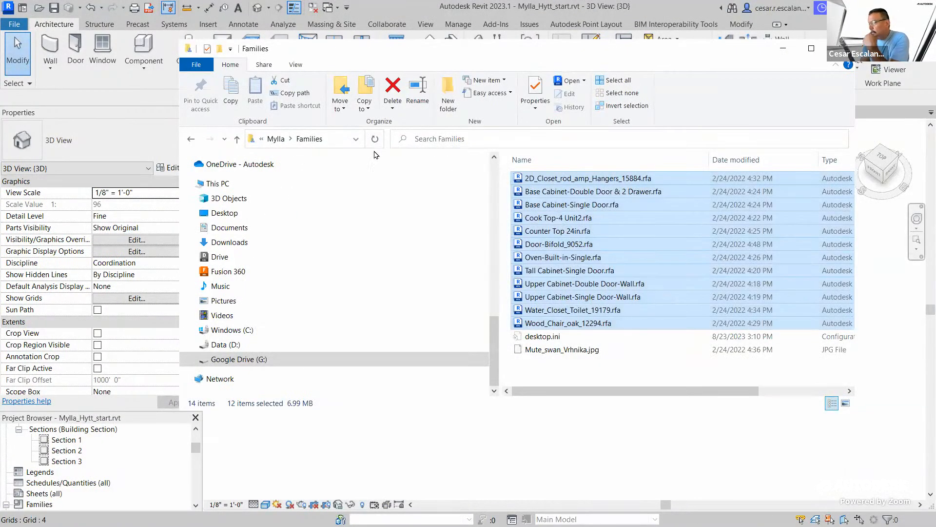
pyautogui.click(276, 139)
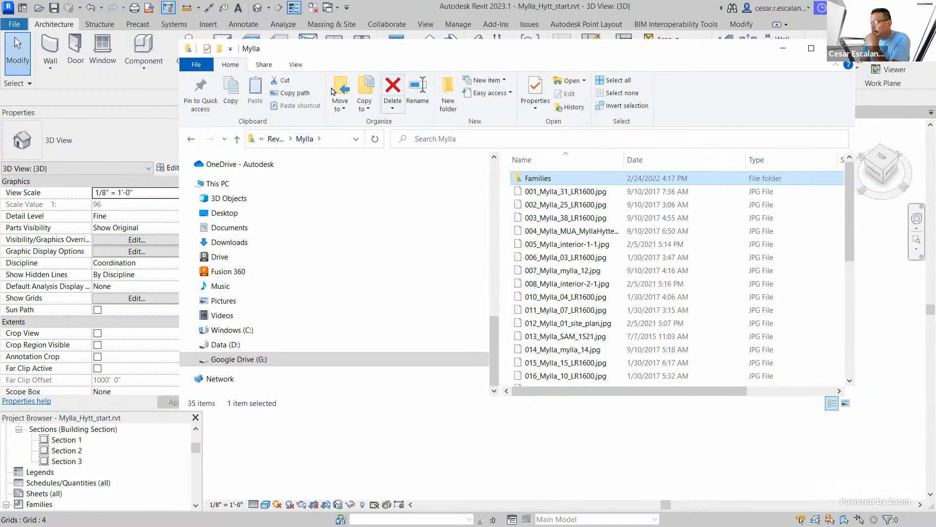
pyautogui.click(296, 64)
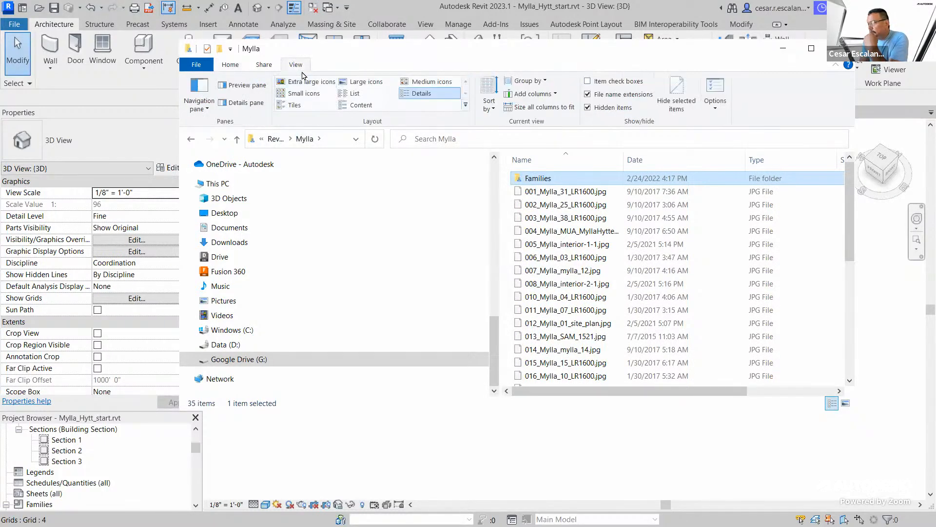
pyautogui.click(309, 82)
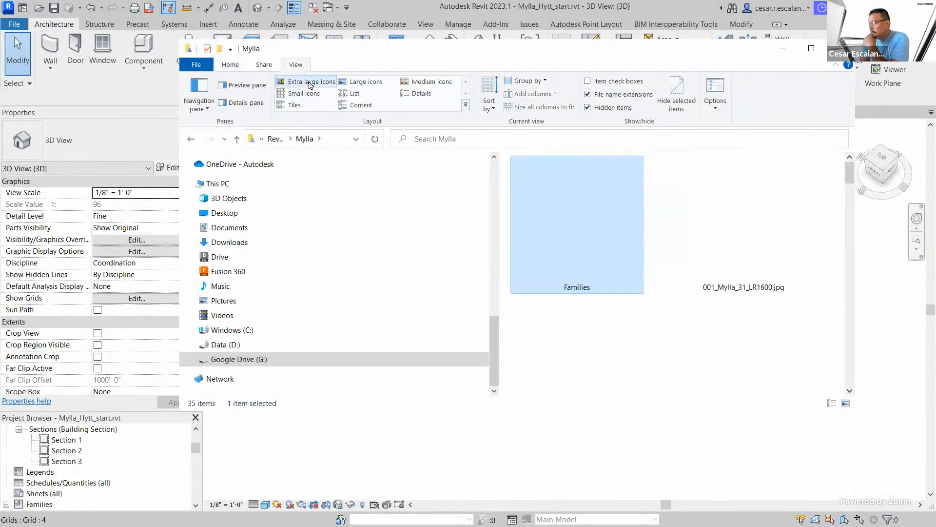
pyautogui.click(811, 49)
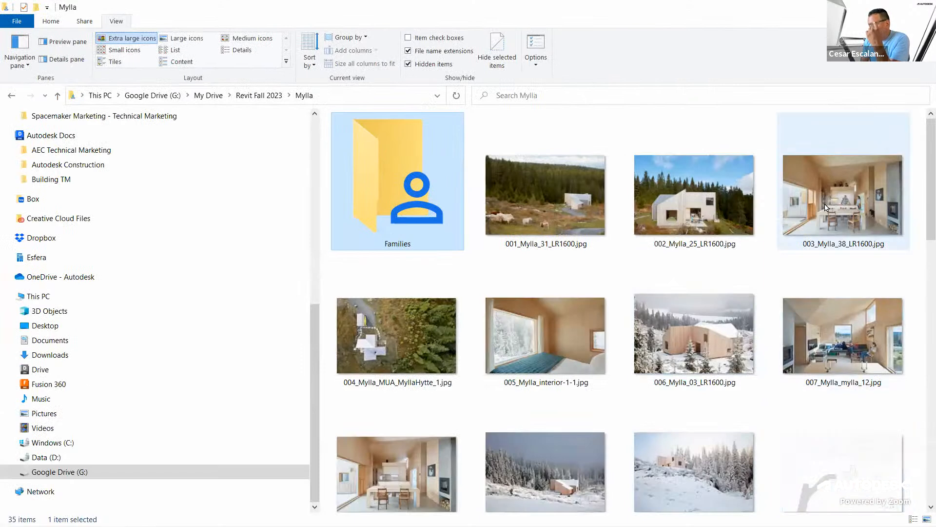
# - Open 003_Mylla_38_LR1600.jpg in Photos and mark the large glazed opening, its vertical divider, and the half-height door area
pyautogui.click(824, 204)
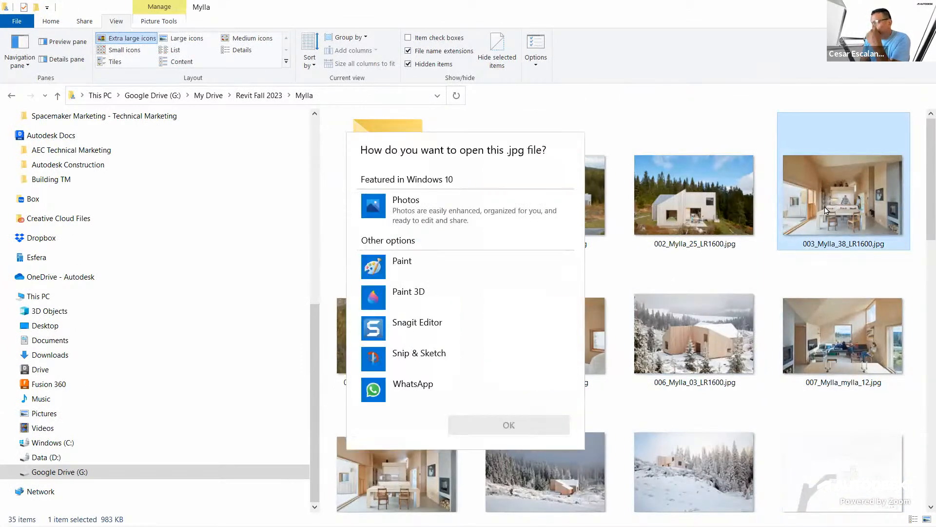
pyautogui.click(507, 424)
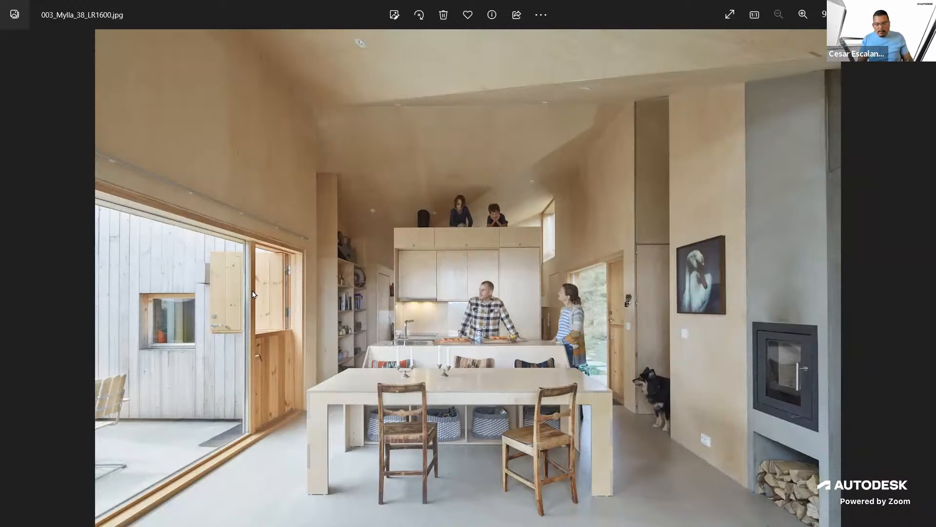
pyautogui.moveTo(109, 200)
pyautogui.mouseDown()
pyautogui.moveTo(299, 241)
pyautogui.moveTo(302, 262)
pyautogui.moveTo(297, 415)
pyautogui.moveTo(168, 471)
pyautogui.moveTo(110, 510)
pyautogui.moveTo(126, 376)
pyautogui.moveTo(118, 211)
pyautogui.mouseUp()
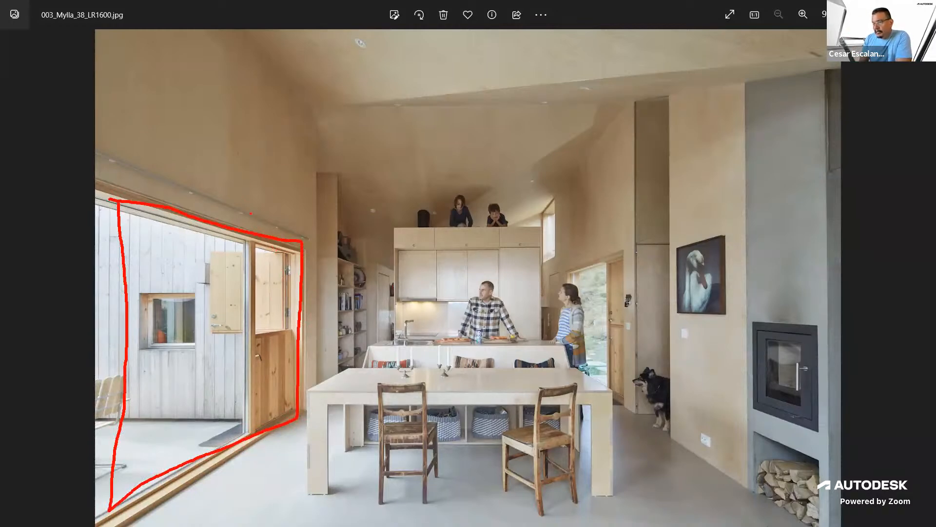
pyautogui.moveTo(254, 230); pyautogui.dragTo(249, 451)
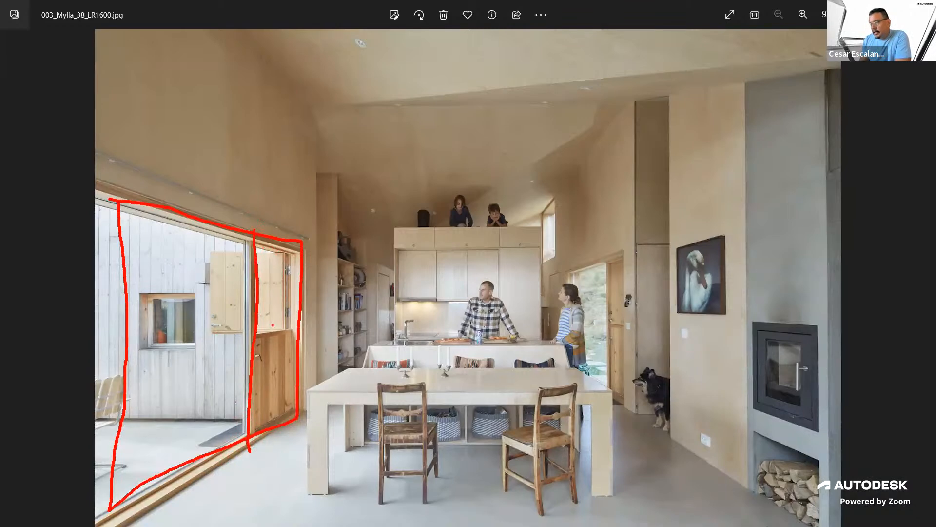
pyautogui.moveTo(275, 340); pyautogui.dragTo(290, 326)
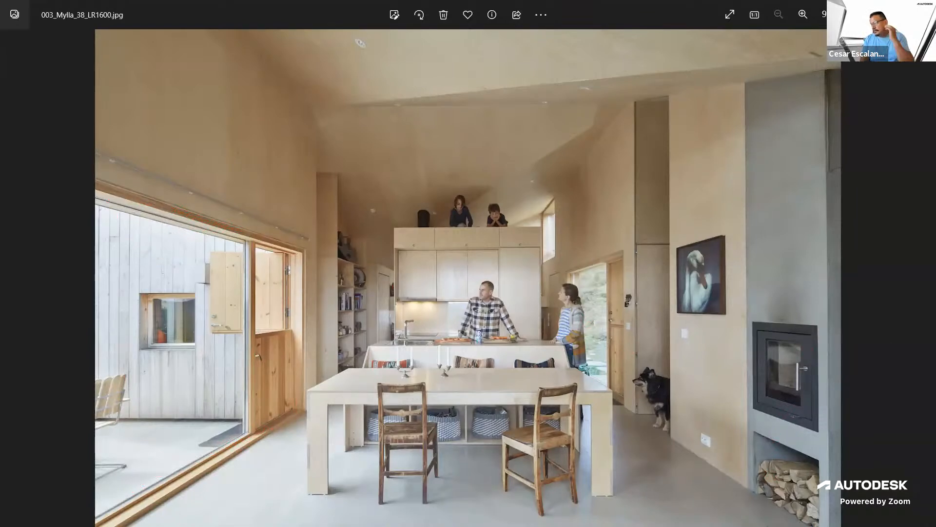
# - Close the interior photo and browse the remaining reference photos and drawings in the Mylla folder
pyautogui.hotkey('alt', 'F4')
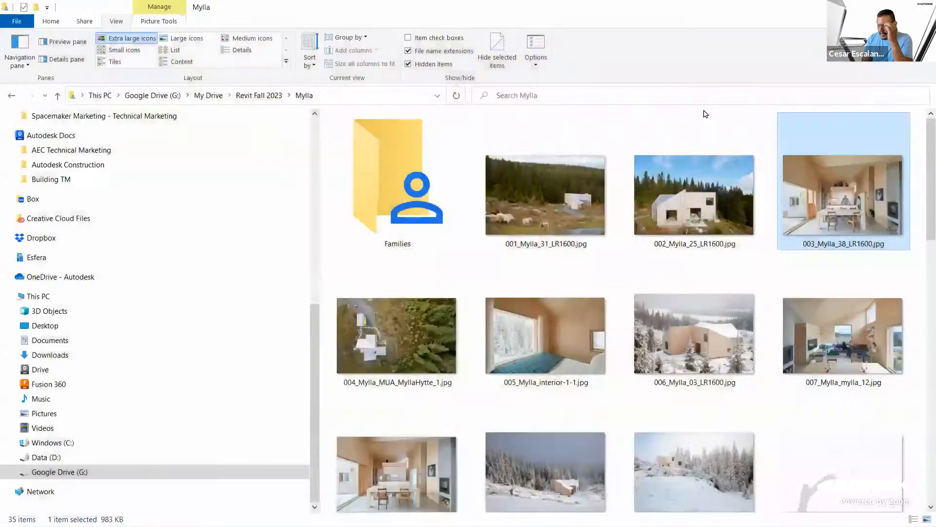
pyautogui.scroll(-1, 841, 203)
pyautogui.scroll(-5, 841, 202)
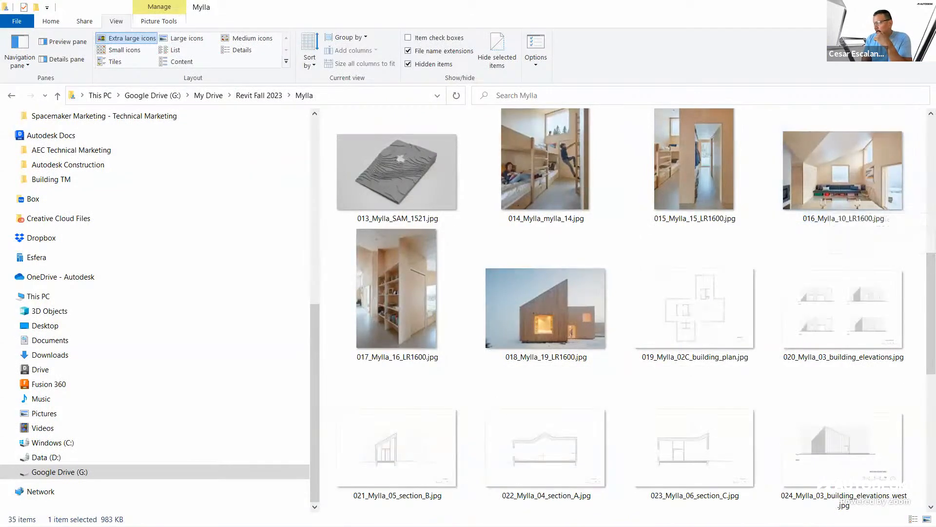
# - Switch back to Revit and frame the empty area beside the Storefront curtain wall that holds the masonry panel
pyautogui.hotkey('alt', 'Tab')
pyautogui.keyDown('shift'); pyautogui.moveTo(489, 390); pyautogui.dragTo(666, 314, button='middle'); pyautogui.keyUp('shift')
pyautogui.scroll(-3, 544, 446)
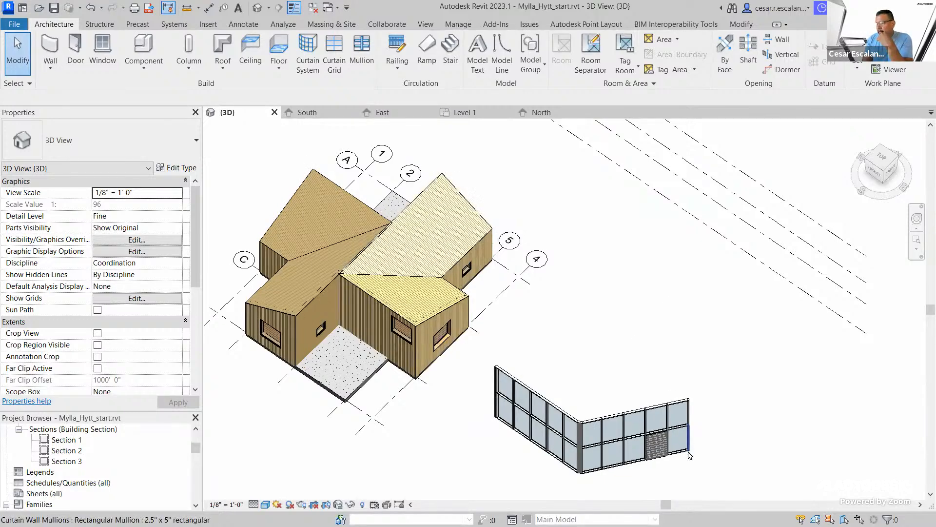
pyautogui.scroll(3, 689, 449)
pyautogui.moveTo(701, 367)
pyautogui.mouseDown(button='middle')
pyautogui.moveTo(655, 305)
pyautogui.moveTo(834, 382)
pyautogui.mouseUp(button='middle')
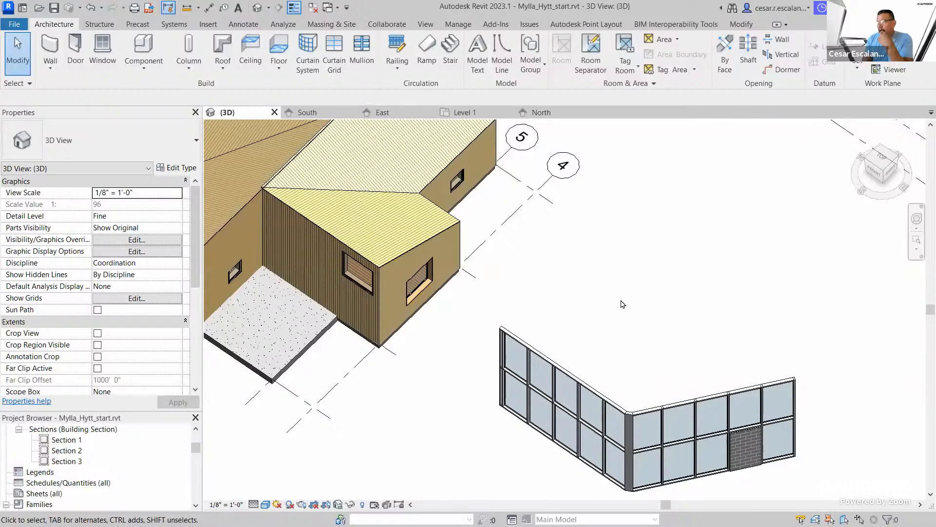
pyautogui.moveTo(667, 289); pyautogui.dragTo(609, 305, button='middle')
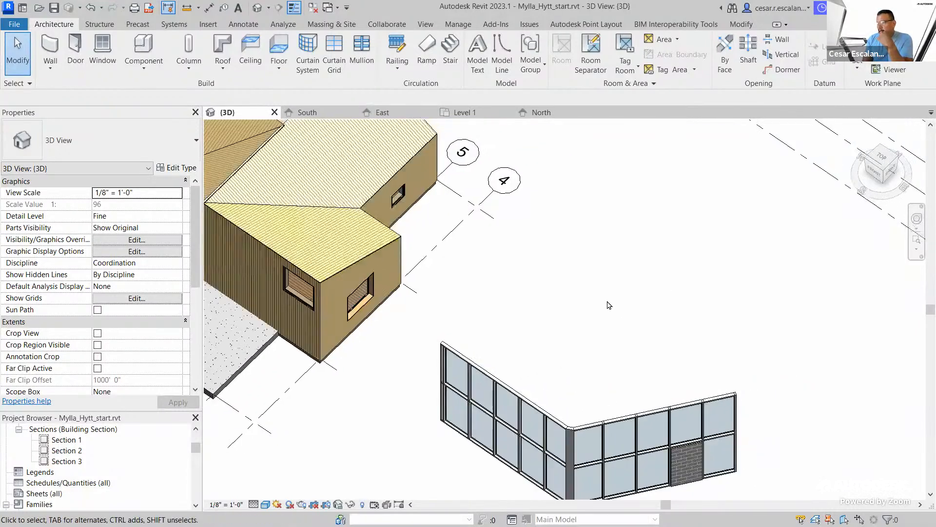
pyautogui.scroll(2, 717, 449)
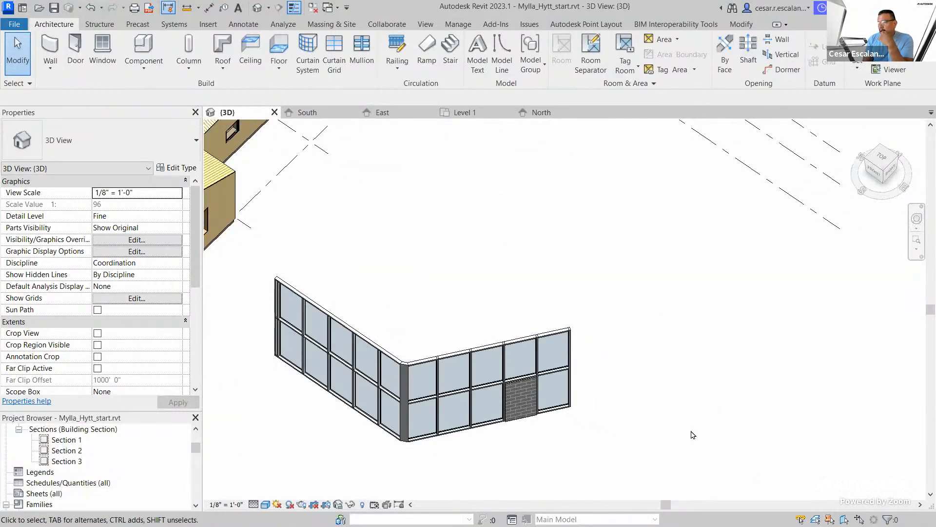
pyautogui.scroll(1, 685, 429)
pyautogui.scroll(2, 684, 429)
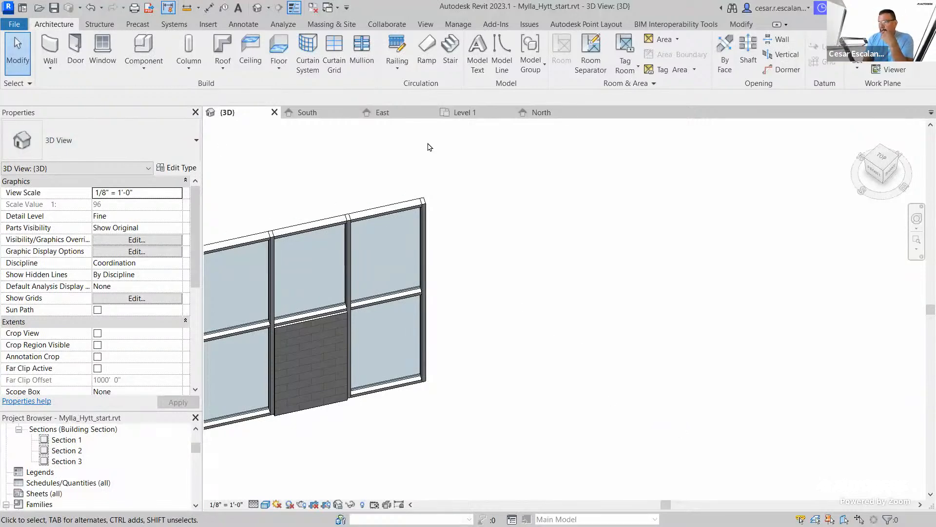
# - Draw a straight Storefront curtain wall about 13' long from Level 1 to Roof Level, beside the wall with the masonry panel
pyautogui.click(53, 72)
pyautogui.click(67, 91)
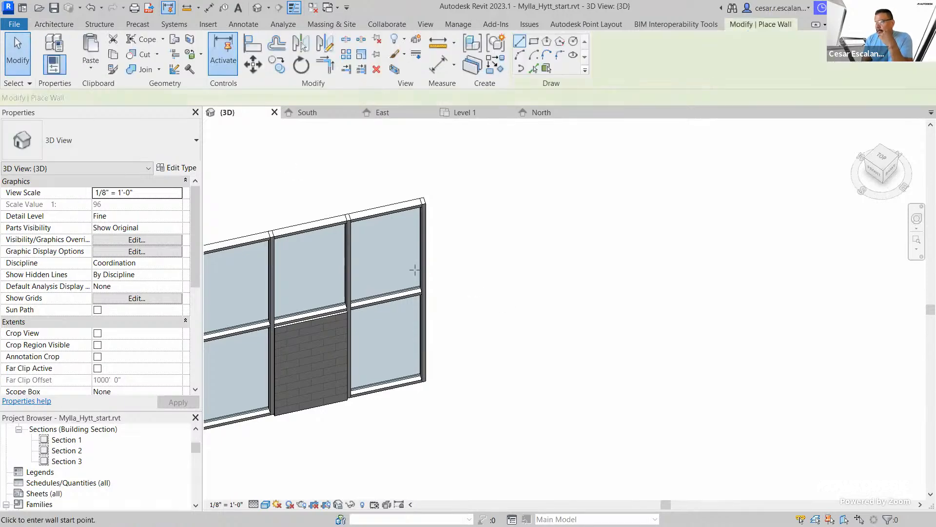
pyautogui.click(128, 151)
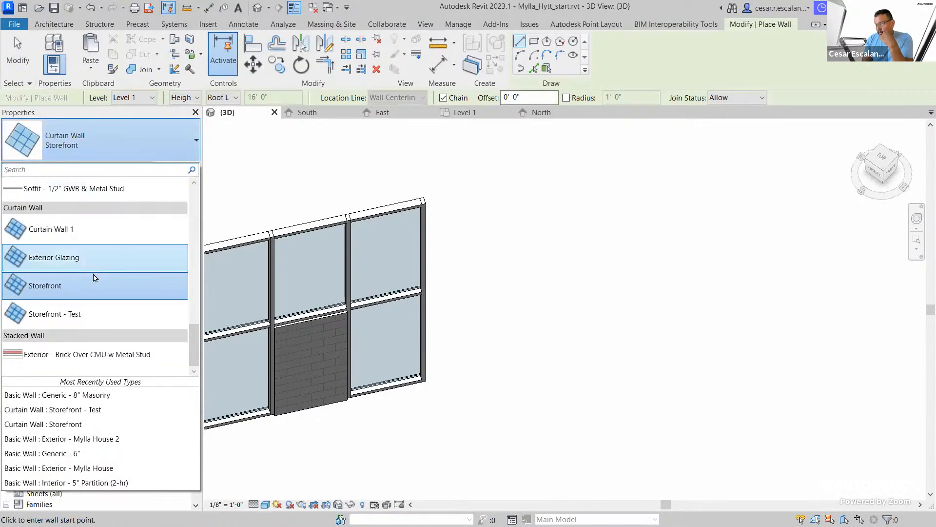
pyautogui.click(45, 285)
pyautogui.click(574, 375)
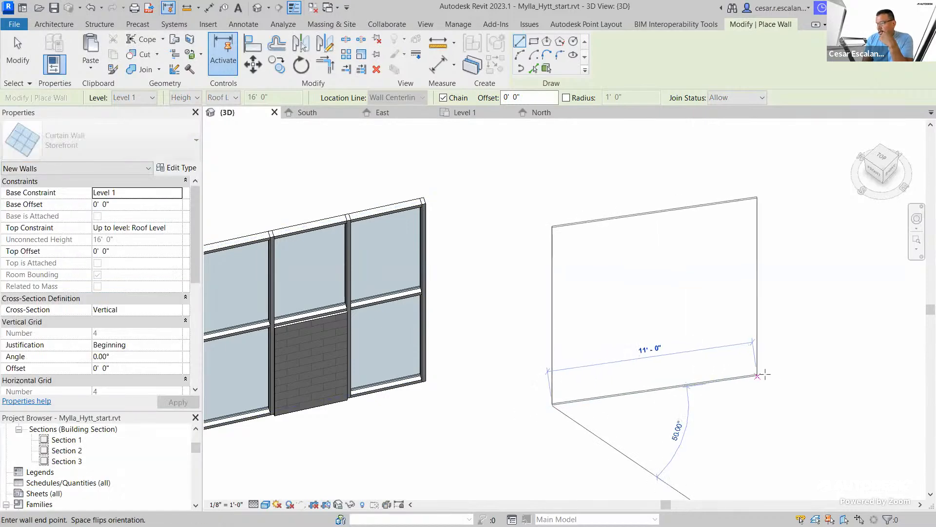
pyautogui.click(797, 371)
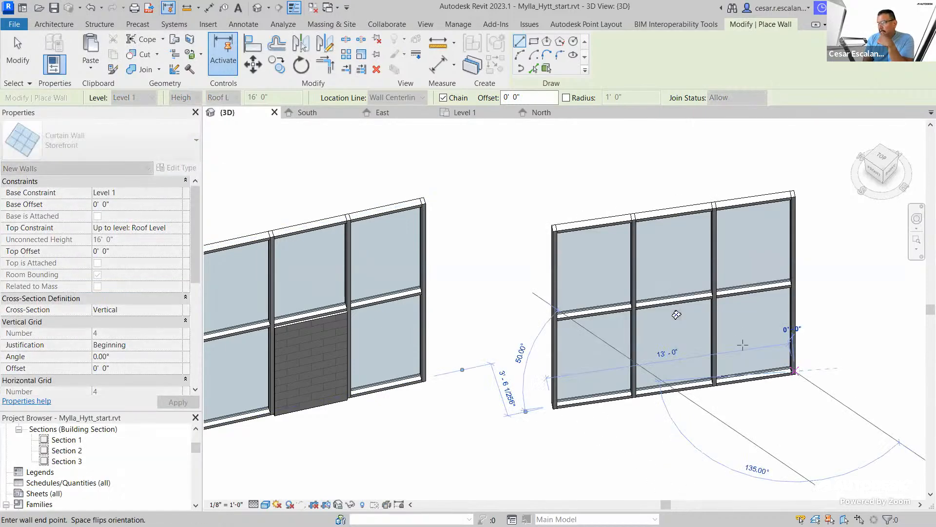
pyautogui.press('Escape')
pyautogui.press('Escape')
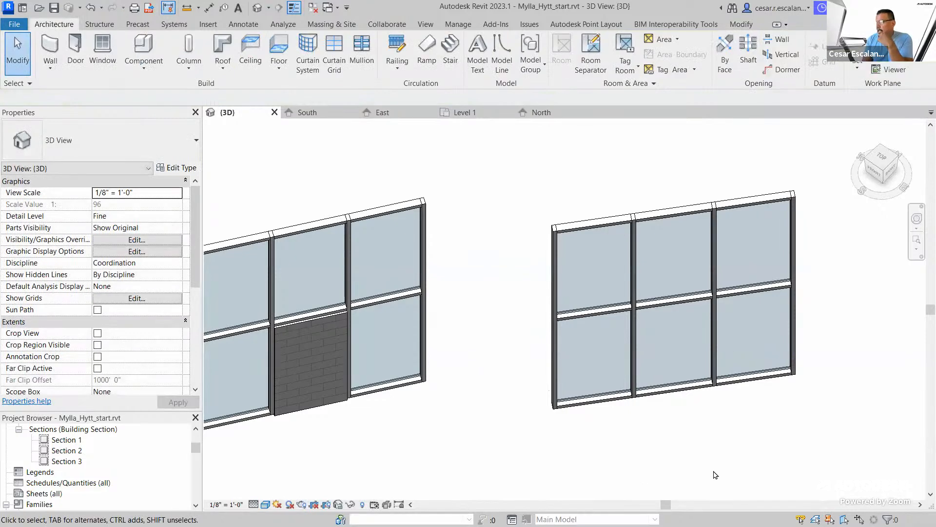
pyautogui.scroll(3, 717, 472)
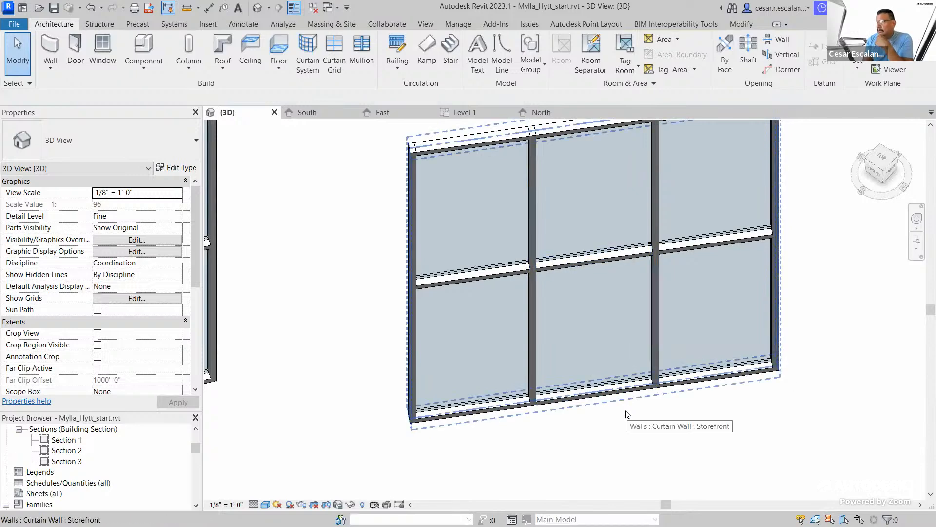
# - Unpin the first top border mullion of the storefront curtain wall
pyautogui.moveTo(664, 413); pyautogui.dragTo(644, 451, button='middle')
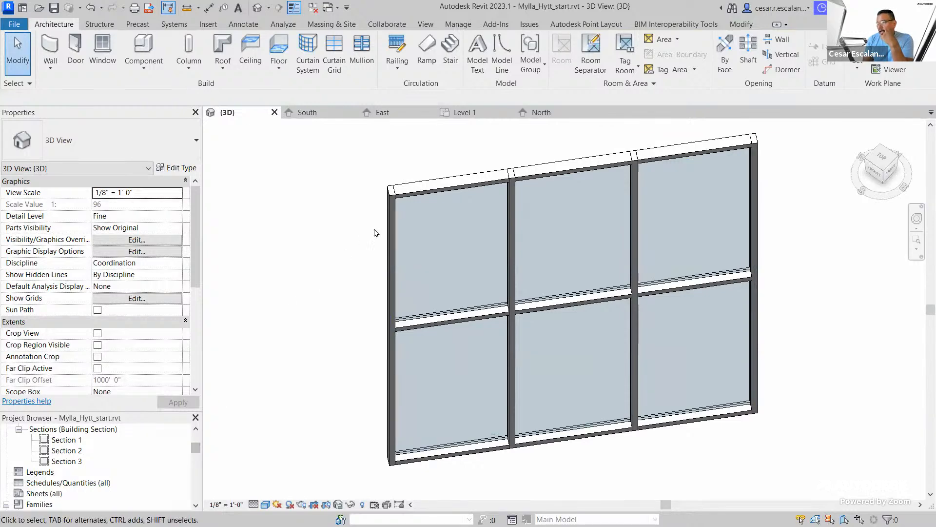
pyautogui.click(400, 204)
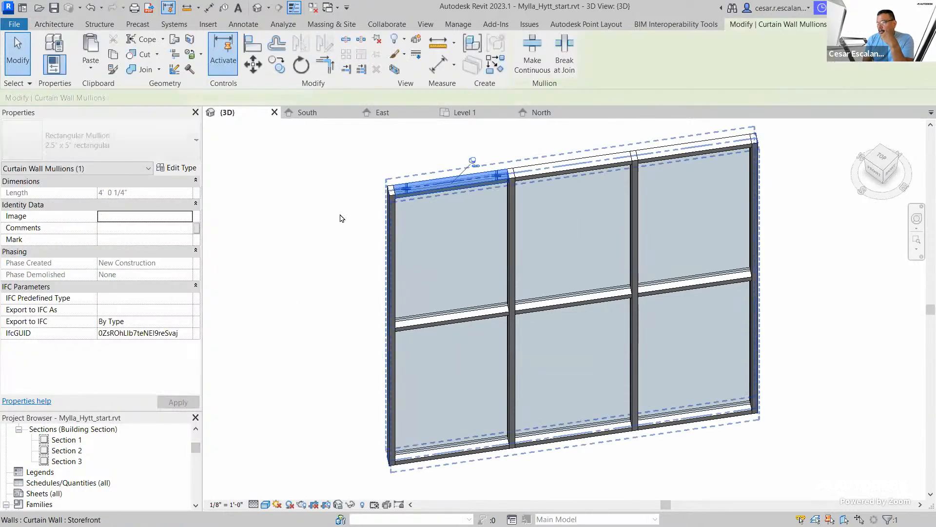
pyautogui.click(473, 162)
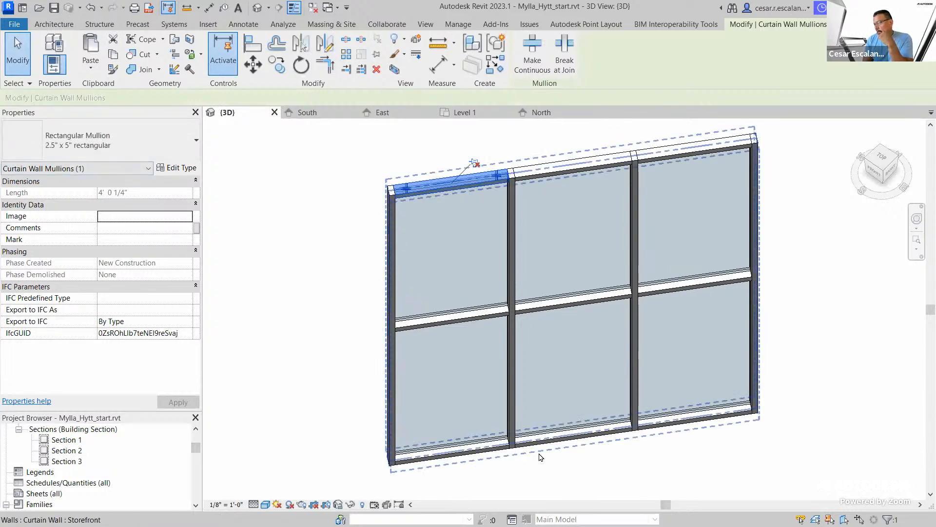
# - Duplicate the unpinned mullion's type under the name 2.5" x 5" rectangular wood
pyautogui.click(177, 167)
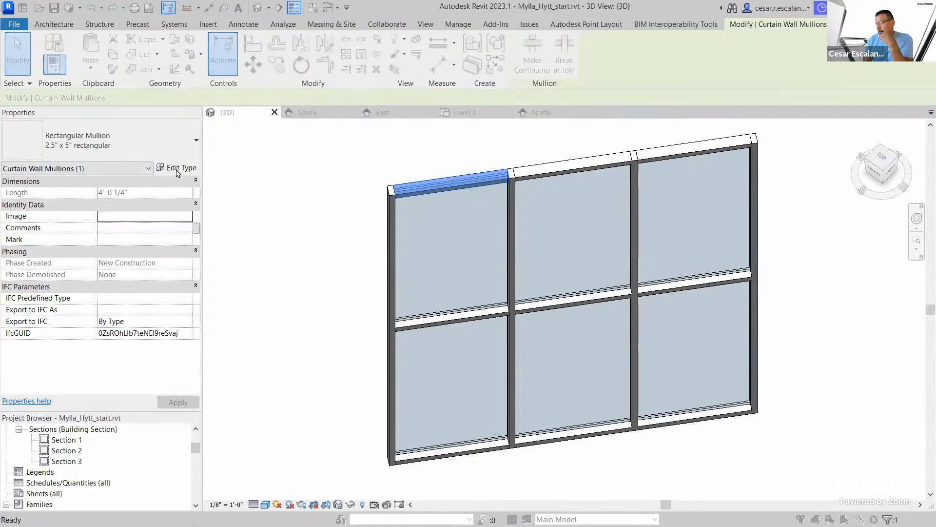
pyautogui.click(292, 91)
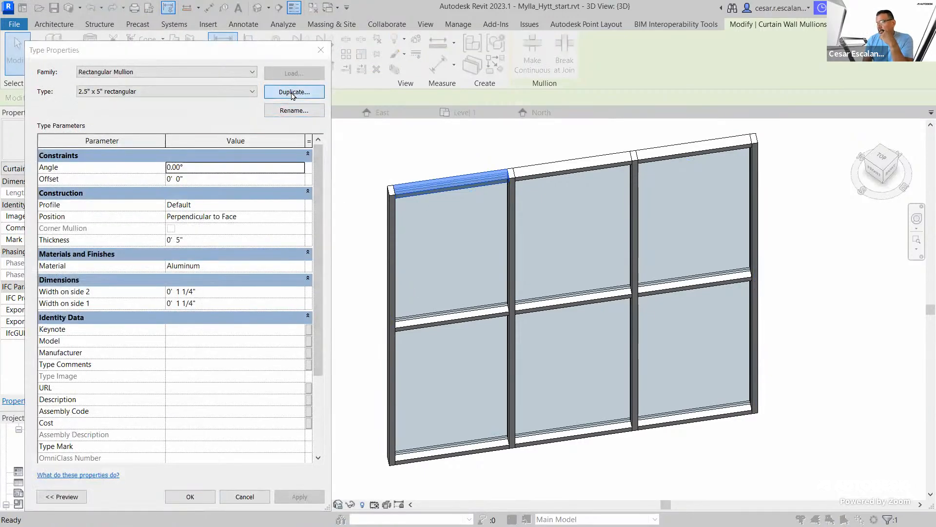
pyautogui.click(188, 270)
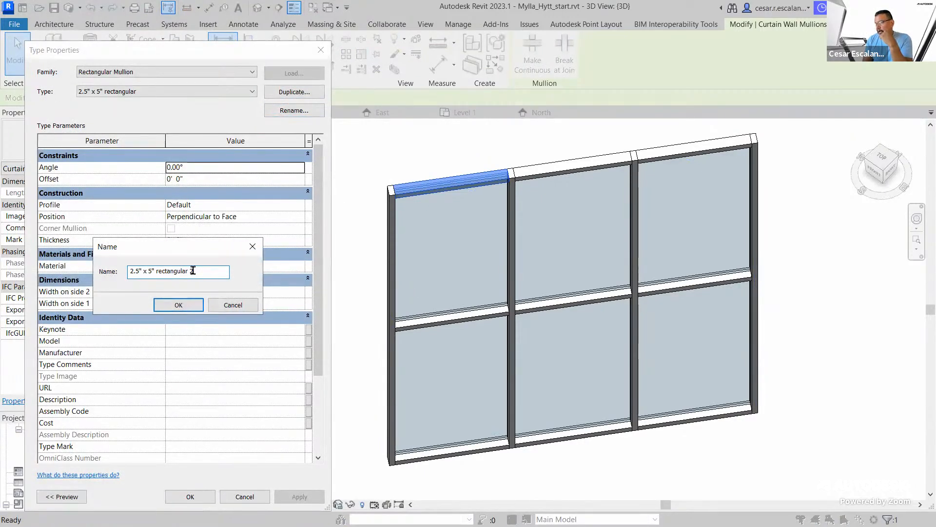
pyautogui.press('BackSpace')
pyautogui.write('wood')
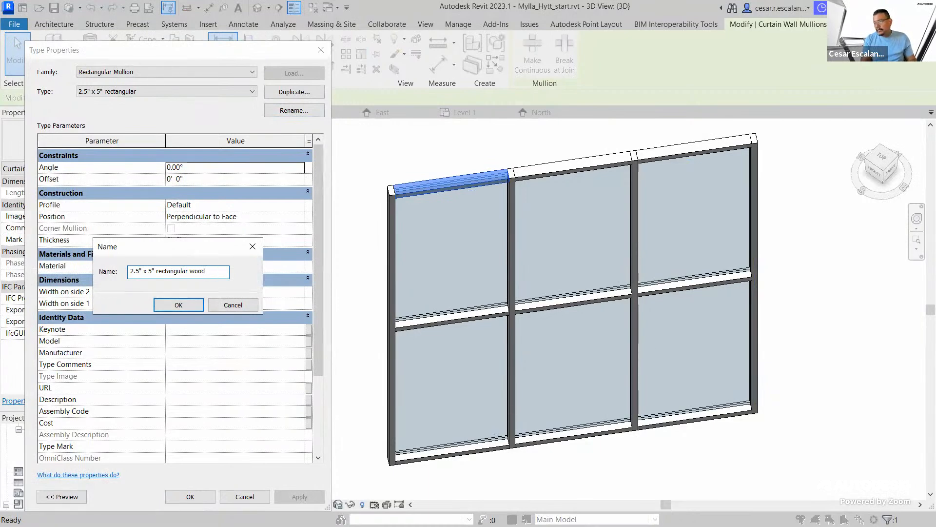
pyautogui.click(174, 307)
# - Assign the Softwood, Lumber material to the 2.5" x 5" rectangular wood mullion type and apply it
pyautogui.click(260, 266)
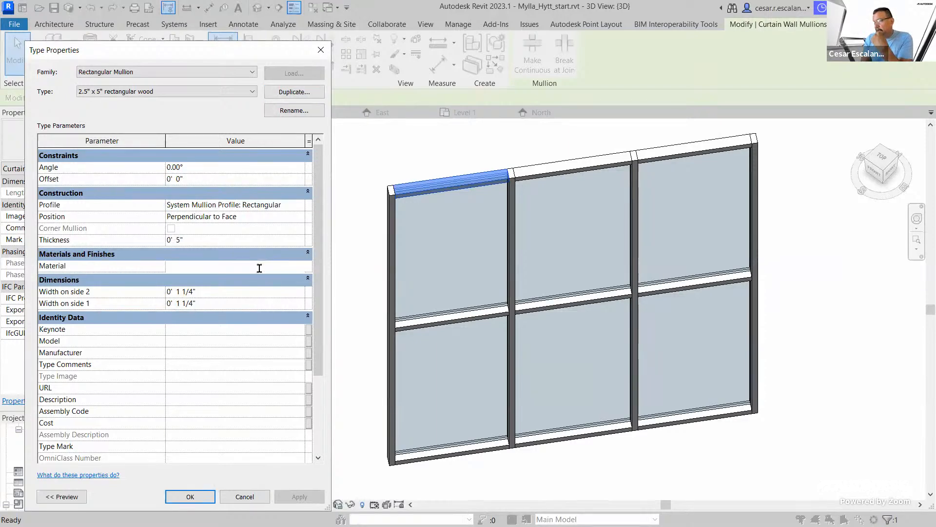
pyautogui.click(300, 265)
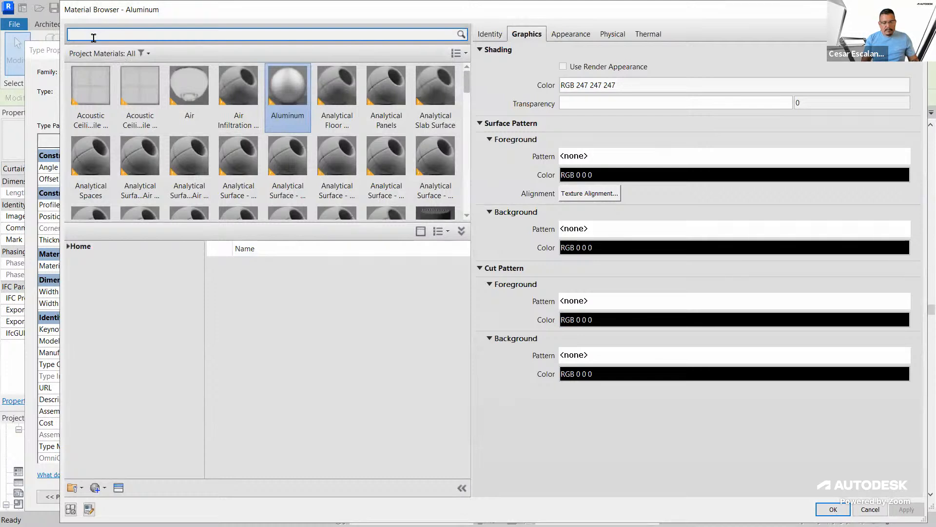
pyautogui.write('Wood')
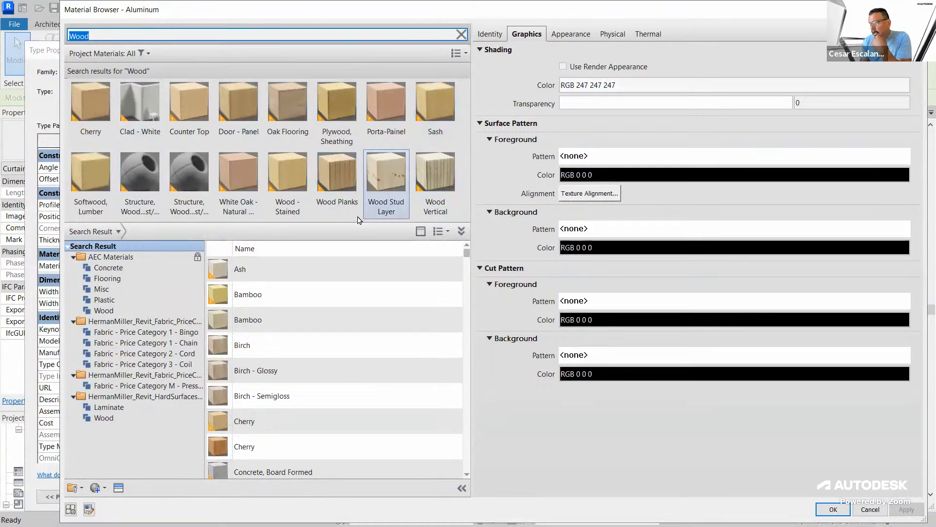
pyautogui.click(91, 177)
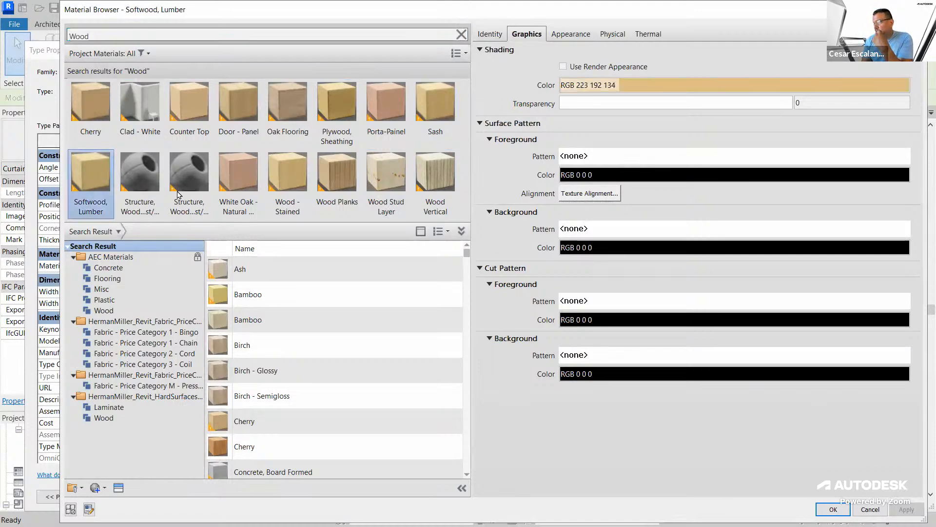
pyautogui.click(833, 509)
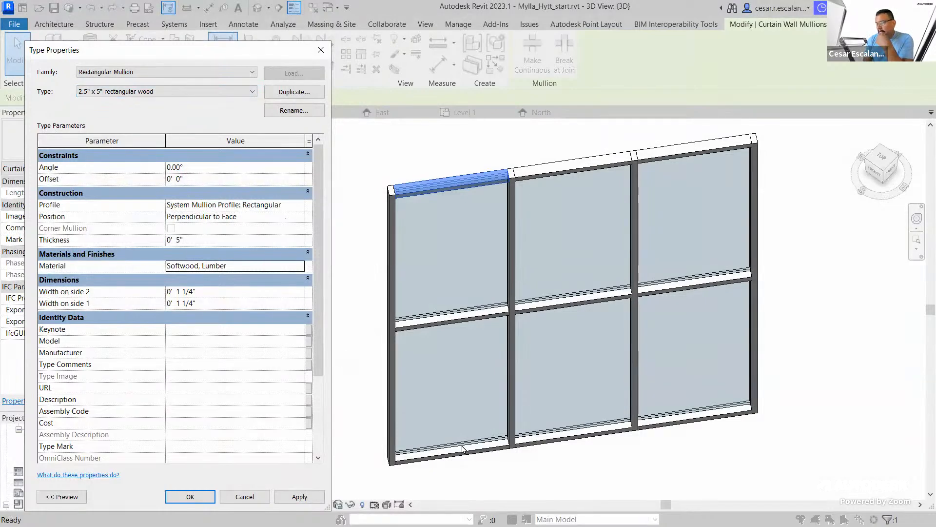
pyautogui.click(299, 497)
pyautogui.click(190, 497)
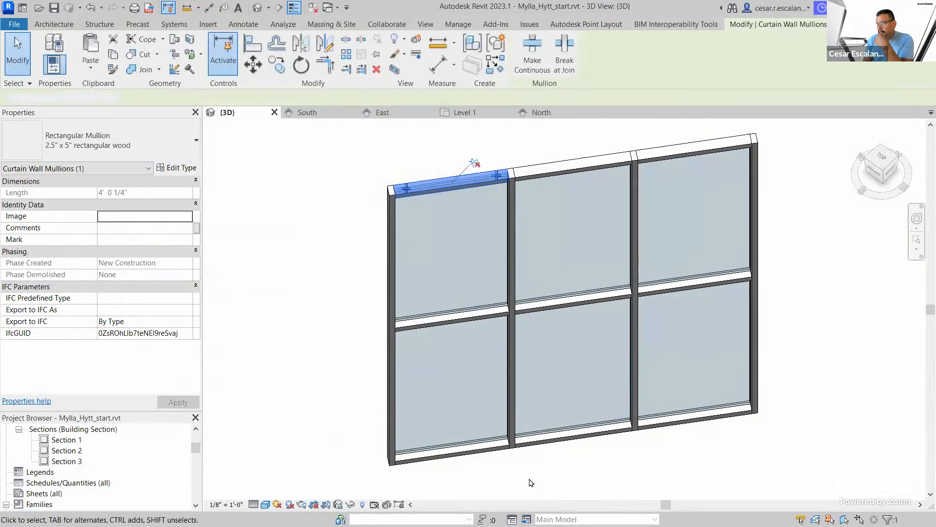
pyautogui.click(595, 470)
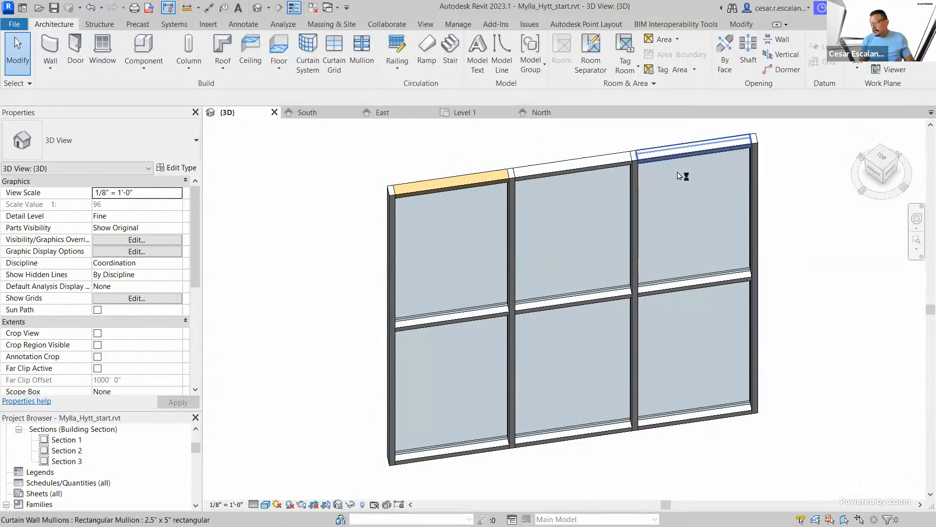
# - Duplicate the curtain wall's Storefront type under the name Storefront - Mylla
pyautogui.click(607, 171)
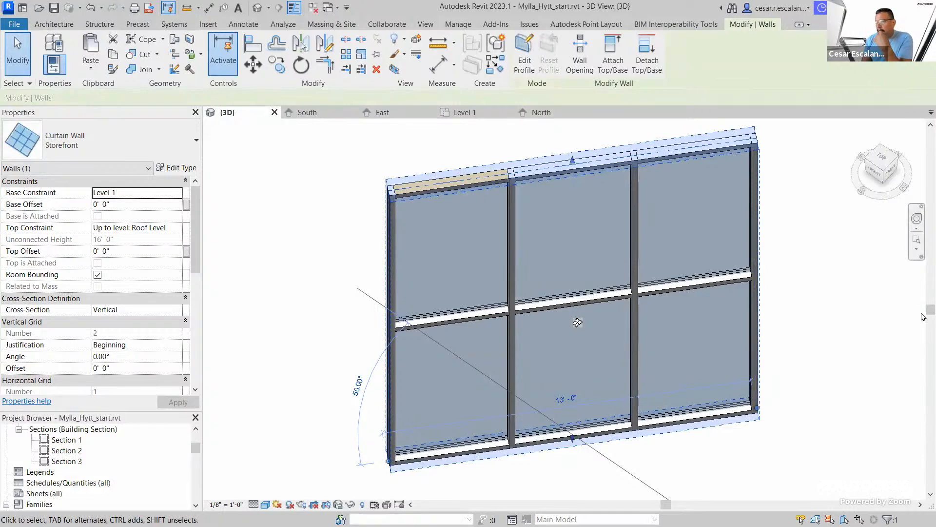
pyautogui.click(175, 168)
pyautogui.click(306, 92)
pyautogui.moveTo(158, 272); pyautogui.dragTo(231, 273)
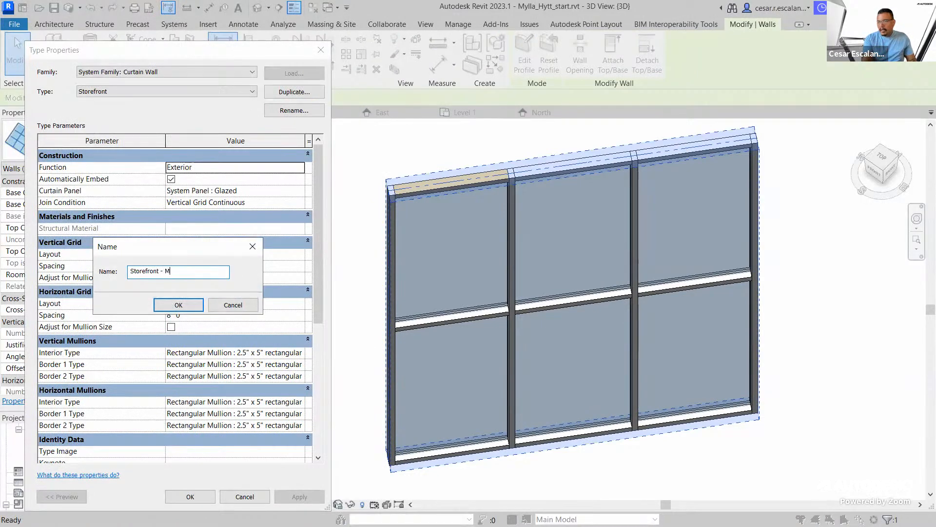
pyautogui.write('- Mylla')
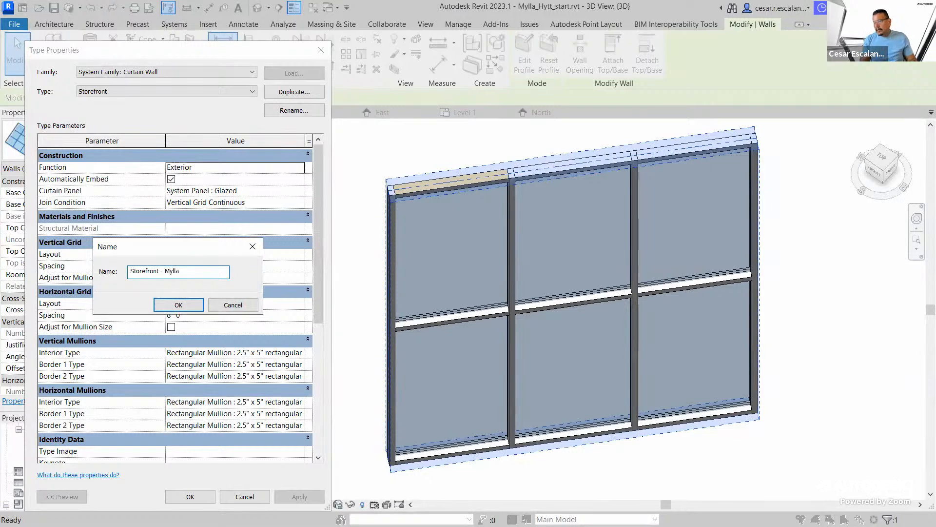
pyautogui.click(200, 306)
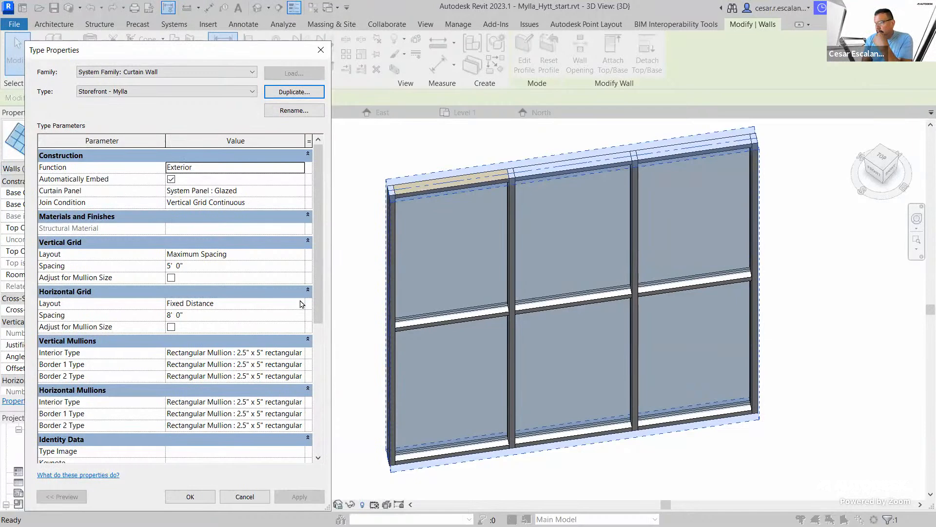
# - Set the vertical and horizontal grid layouts of Storefront - Mylla to None and delete the existing gridlines
pyautogui.click(300, 254)
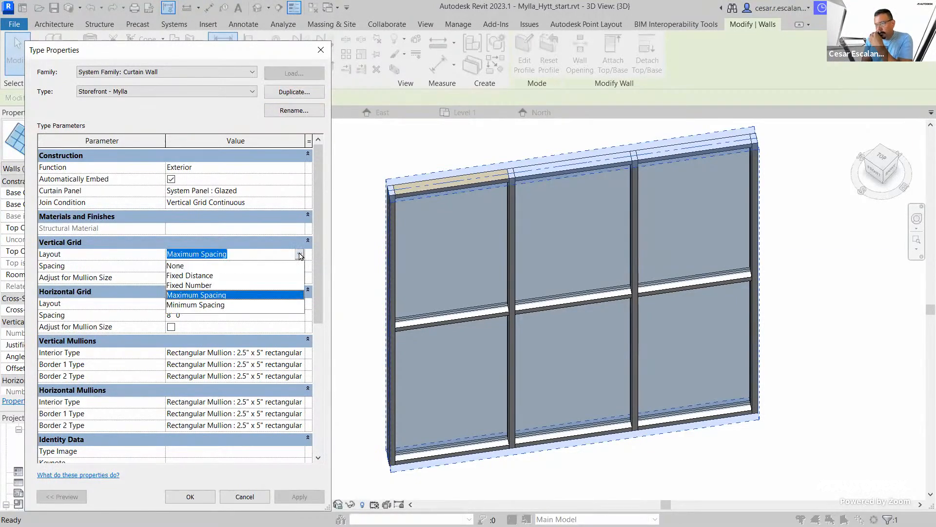
pyautogui.click(299, 254)
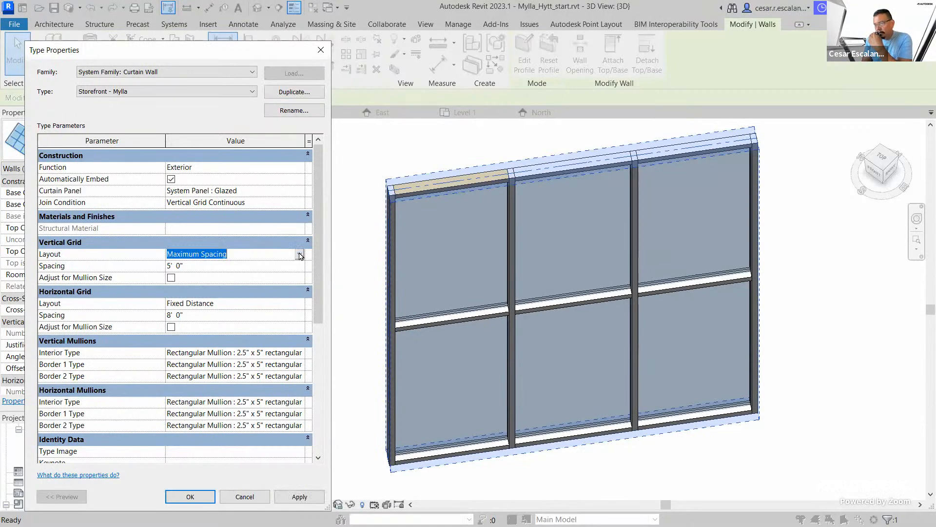
pyautogui.click(300, 254)
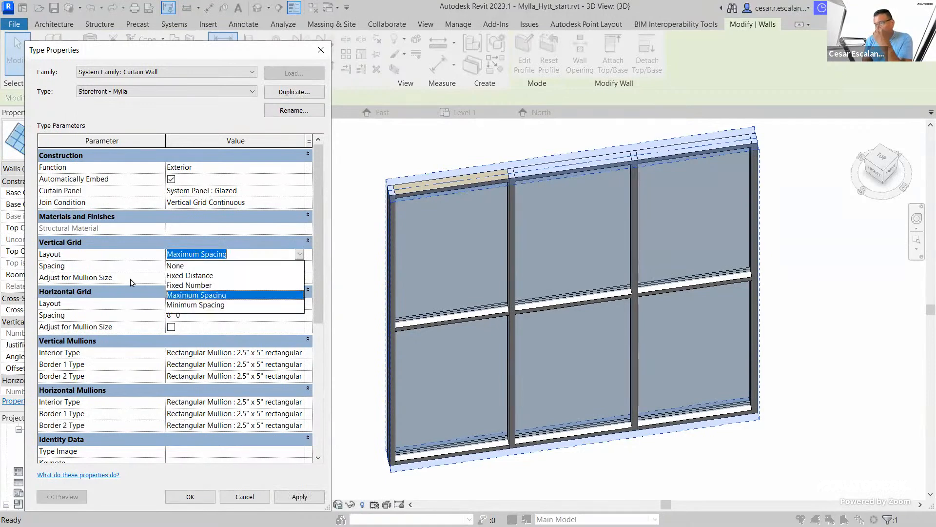
pyautogui.click(170, 265)
pyautogui.click(300, 303)
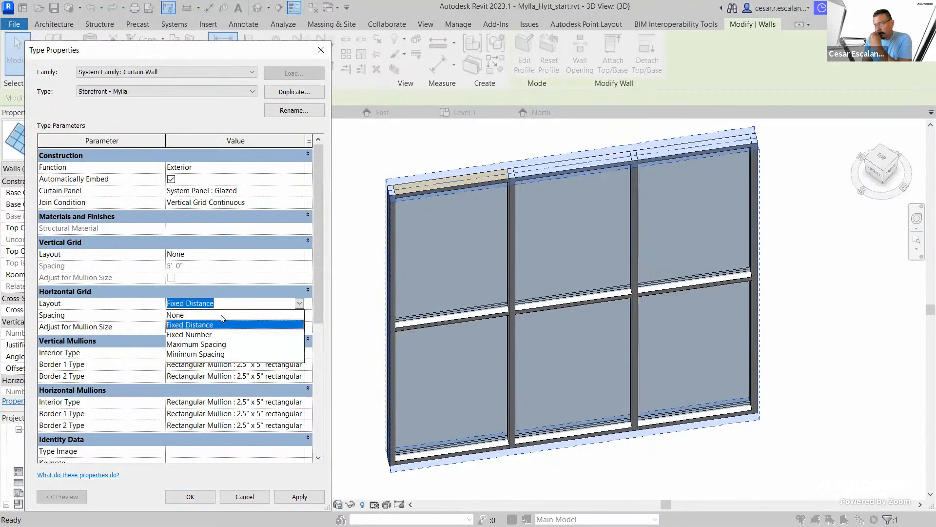
pyautogui.click(297, 315)
pyautogui.click(297, 497)
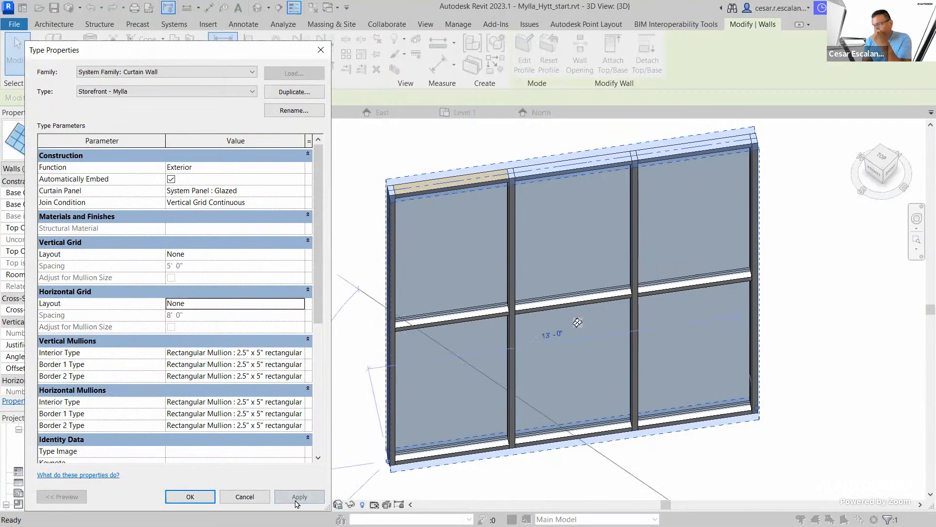
pyautogui.click(205, 496)
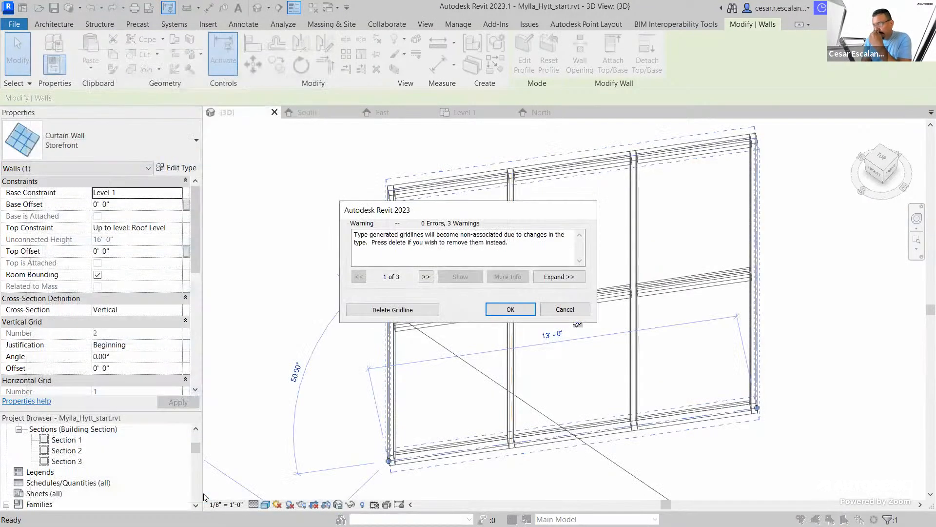
pyautogui.click(387, 308)
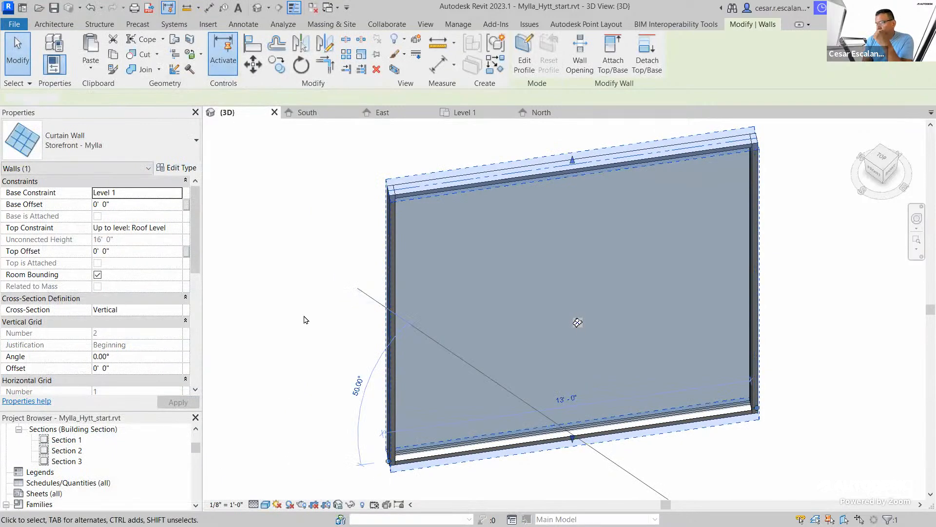
pyautogui.click(318, 319)
# - Stretch the end of the Storefront - Mylla curtain wall to a length of about 16' 6"
pyautogui.scroll(-2, 668, 444)
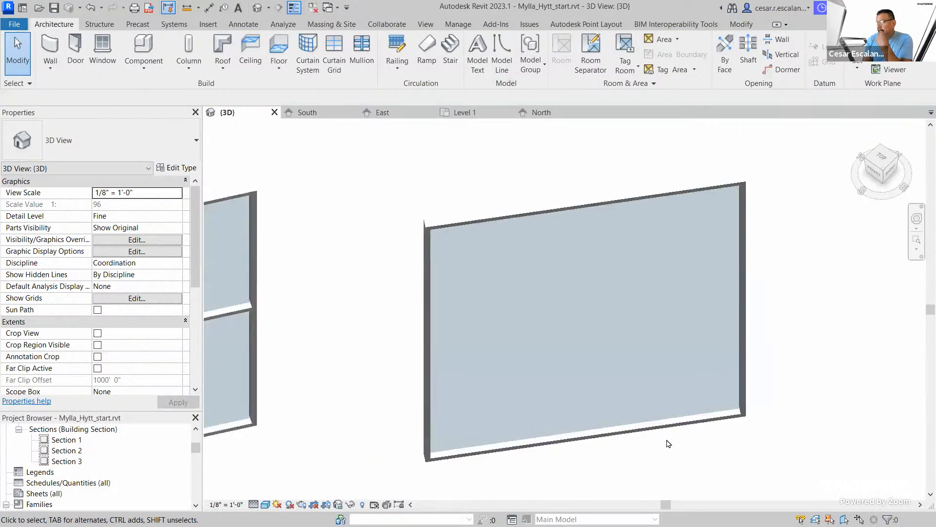
pyautogui.click(668, 439)
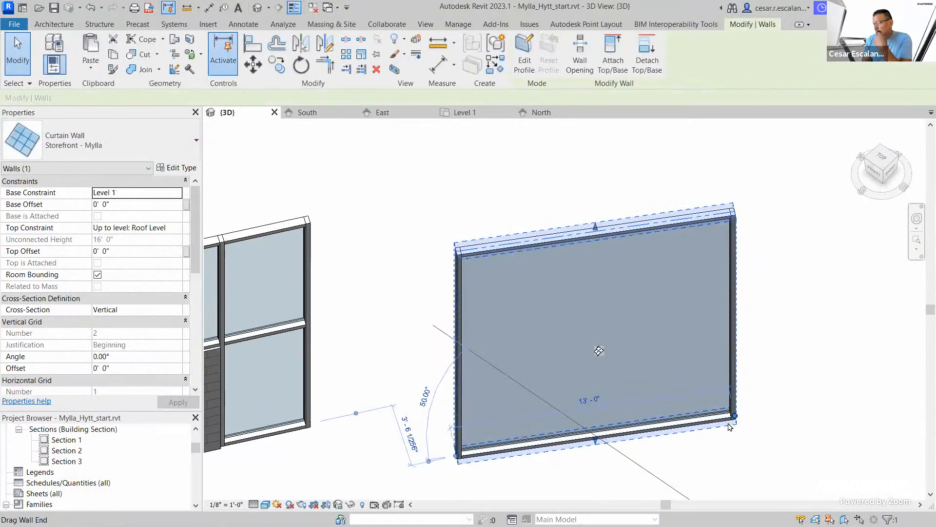
pyautogui.moveTo(734, 418); pyautogui.dragTo(810, 410)
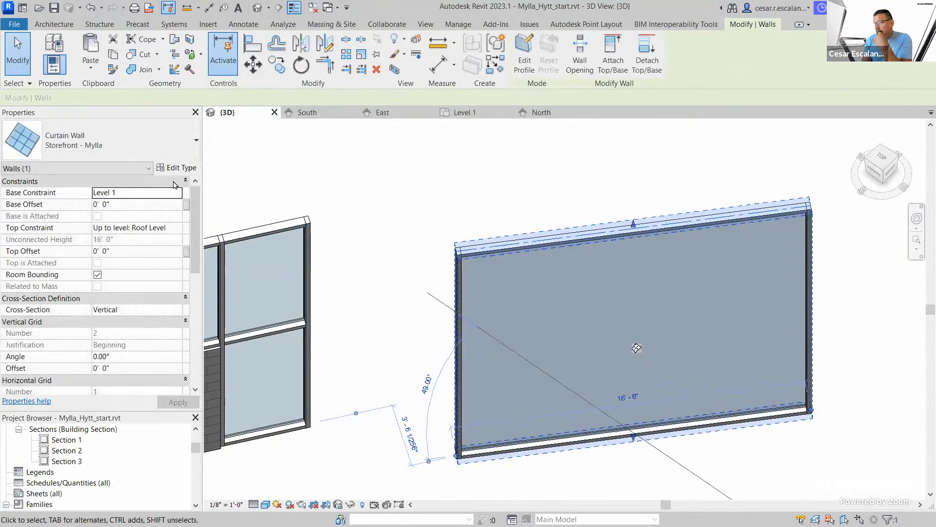
pyautogui.click(178, 167)
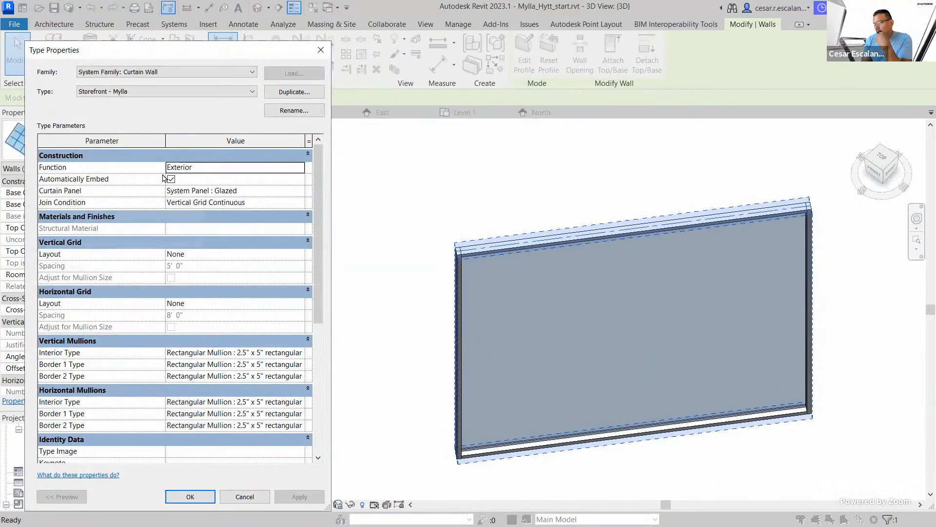
pyautogui.click(194, 496)
pyautogui.click(735, 453)
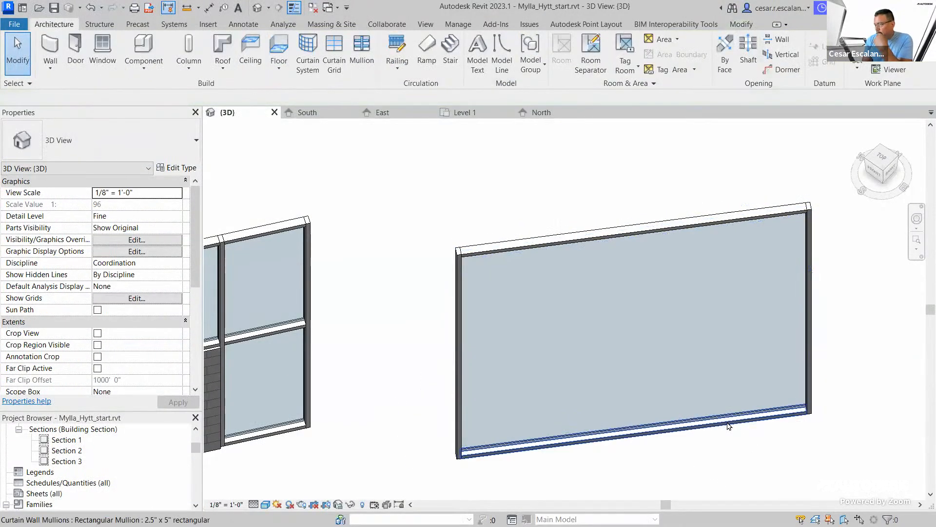
# - Shorten the Storefront - Mylla curtain wall by moving its far end inward
pyautogui.click(730, 432)
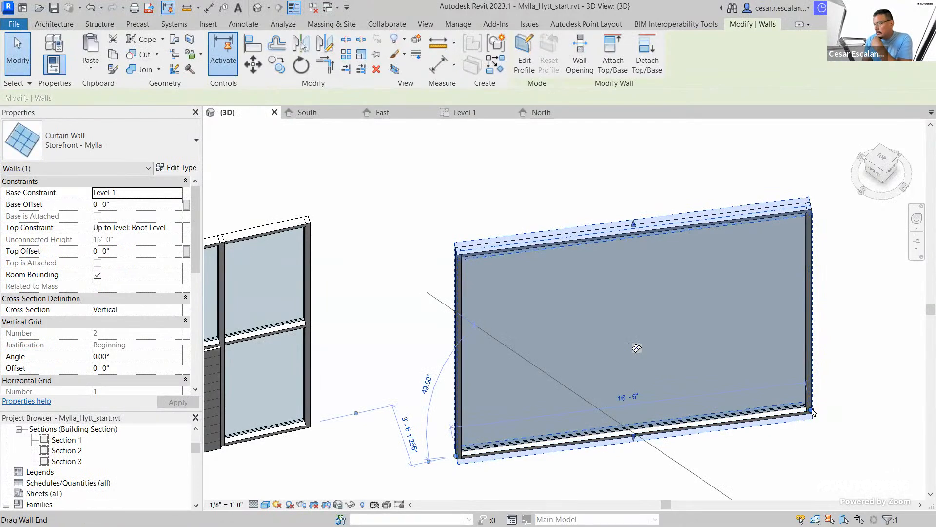
pyautogui.moveTo(721, 425); pyautogui.dragTo(716, 424)
pyautogui.click(747, 456)
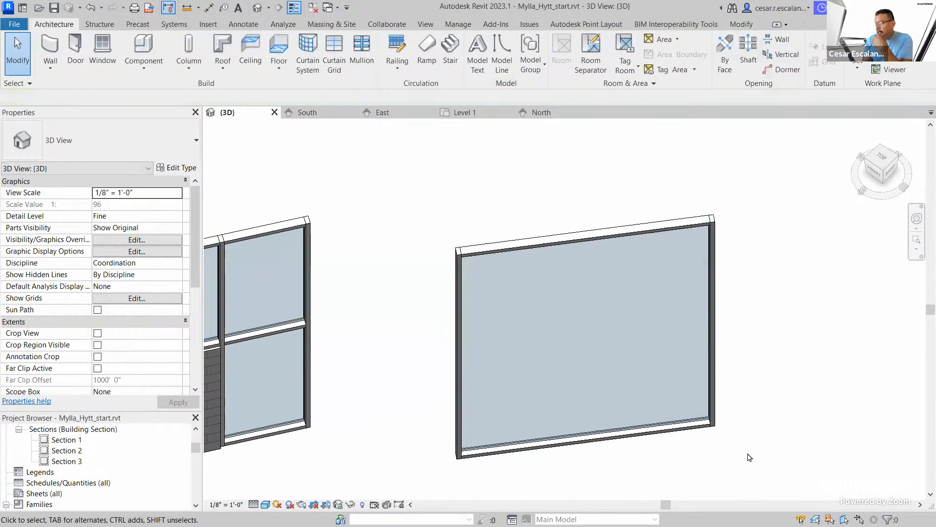
# - Set the Storefront - Mylla type's vertical mullions, Interior, Border 1 and Border 2, to Rectangular Mullion : 2.5" x 5" rectangular wood
pyautogui.click(682, 433)
pyautogui.click(183, 167)
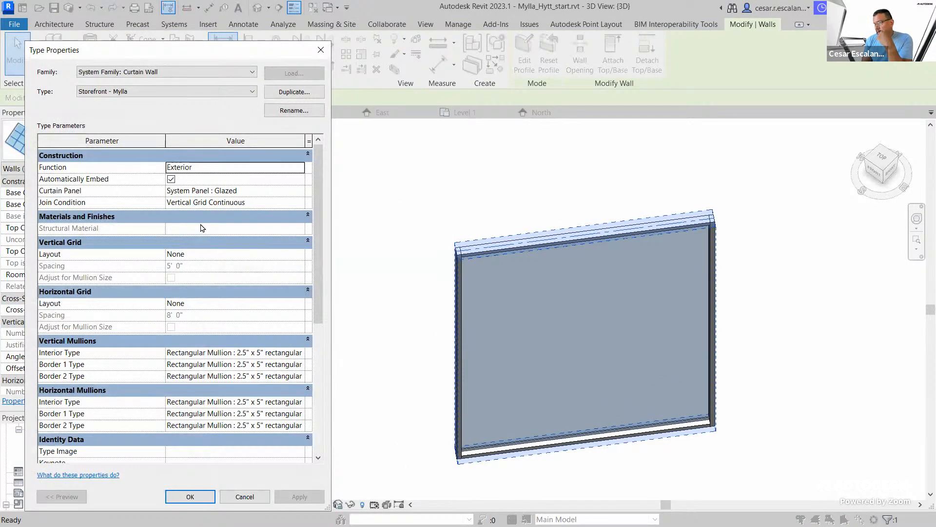
pyautogui.click(302, 353)
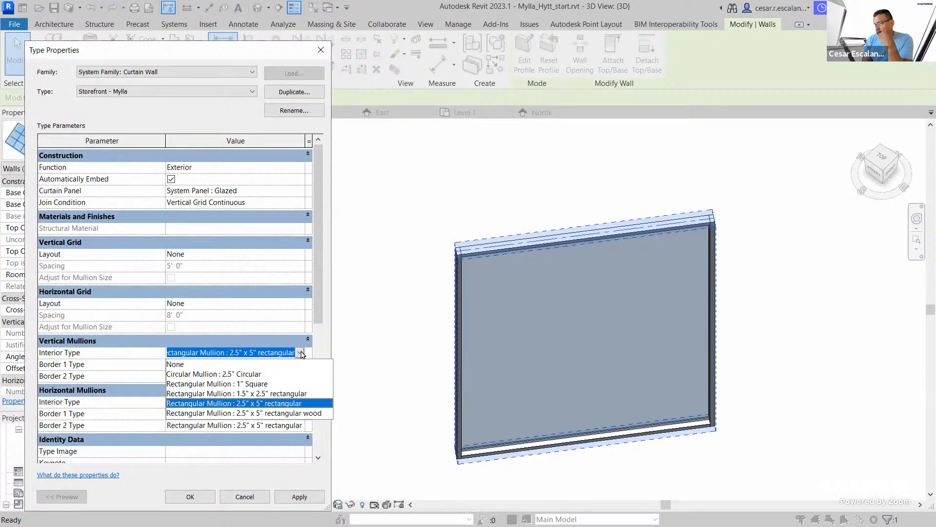
pyautogui.click(306, 403)
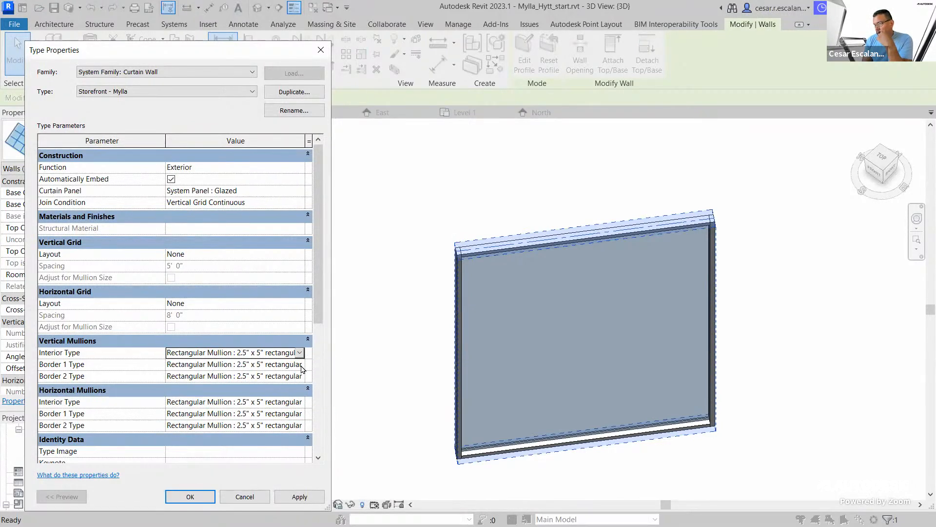
pyautogui.click(300, 364)
pyautogui.scroll(-1, 306, 426)
pyautogui.click(306, 404)
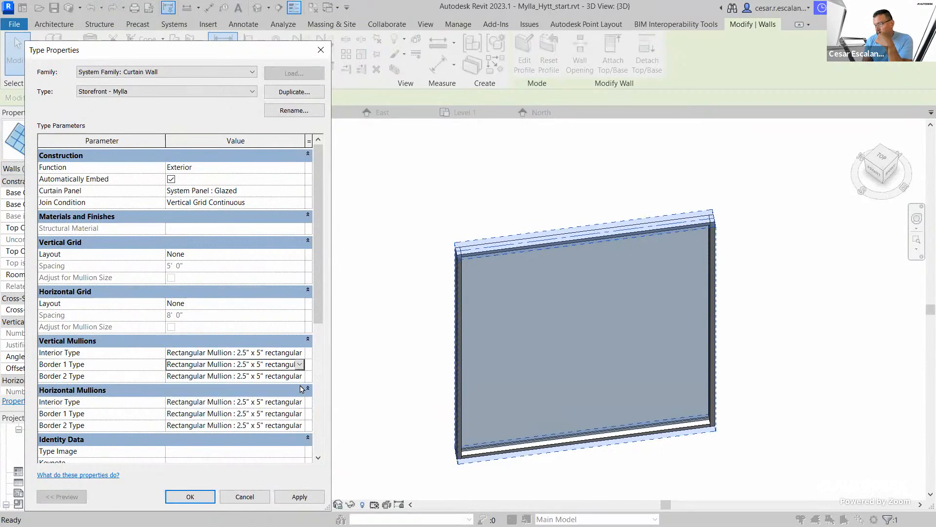
pyautogui.click(299, 376)
pyautogui.scroll(-2, 309, 435)
pyautogui.click(309, 415)
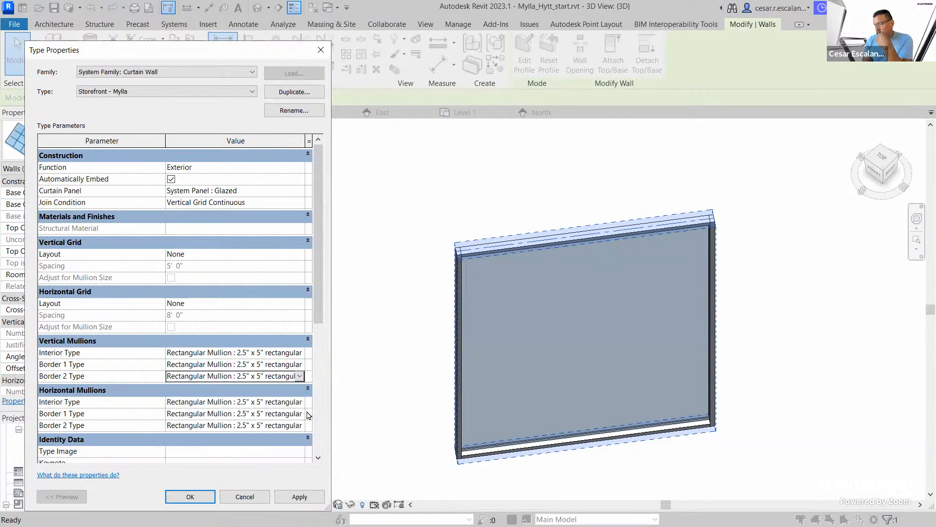
pyautogui.click(301, 380)
pyautogui.scroll(-3, 303, 436)
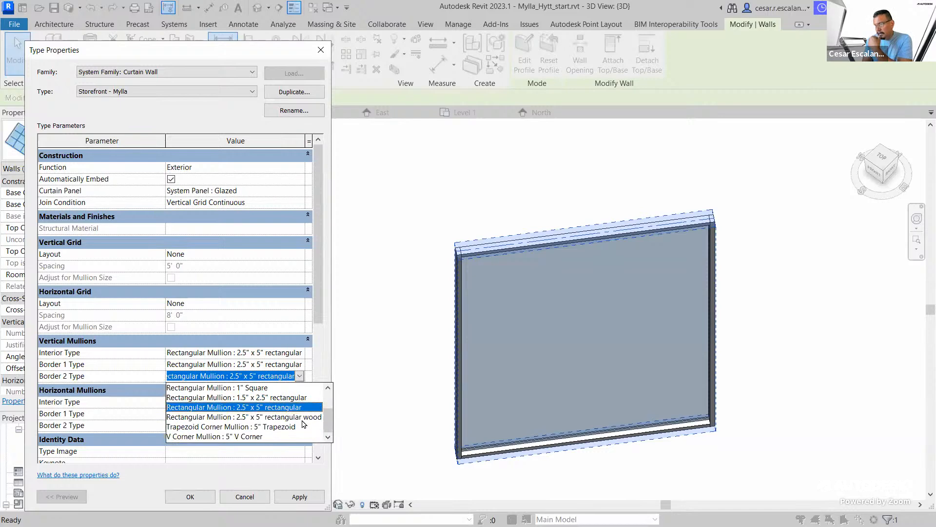
pyautogui.click(302, 408)
# - Set the type's horizontal Interior, Border 1 and Border 2 mullions to Rectangular Mullion : 2.5" x 5" rectangular wood and apply the type changes
pyautogui.click(298, 402)
pyautogui.click(299, 402)
pyautogui.click(312, 453)
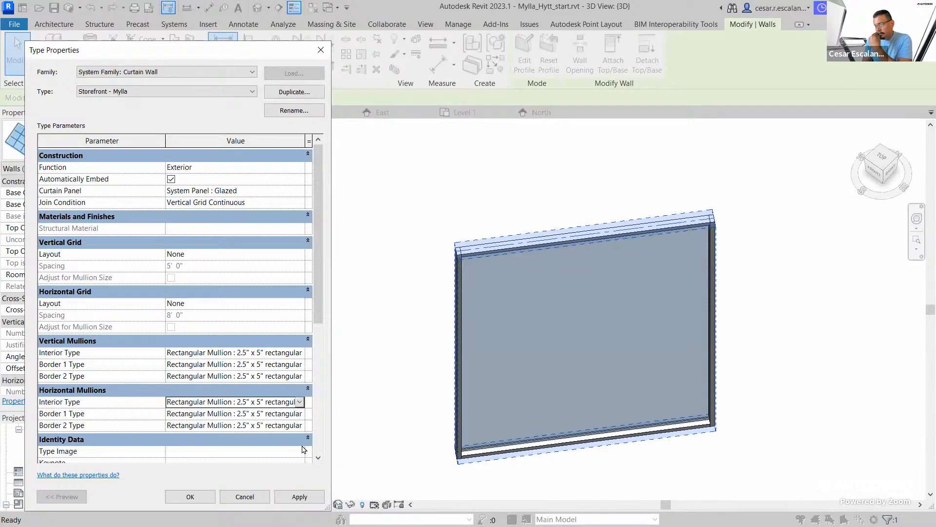
pyautogui.click(302, 414)
pyautogui.click(299, 414)
pyautogui.scroll(-3, 311, 463)
pyautogui.click(309, 445)
pyautogui.click(299, 425)
pyautogui.click(301, 426)
pyautogui.scroll(-1, 314, 456)
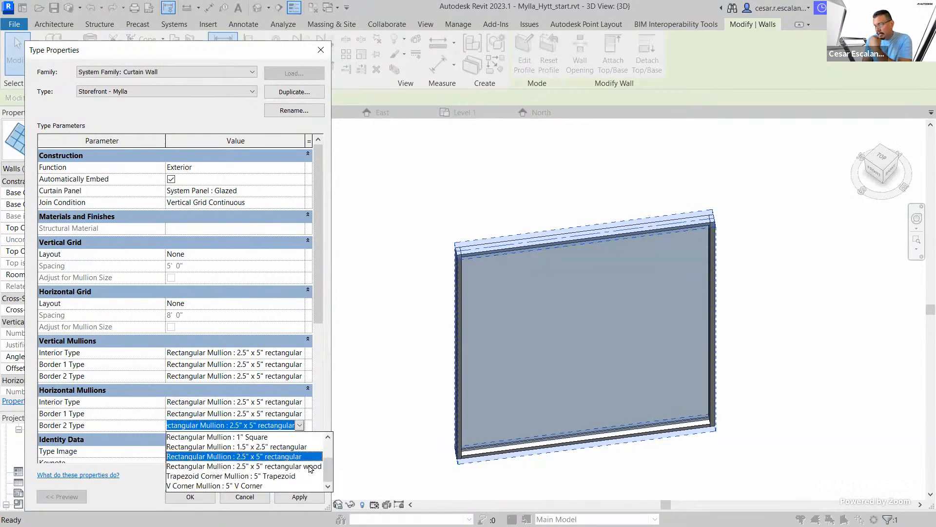
pyautogui.click(311, 456)
pyautogui.click(299, 496)
pyautogui.click(190, 496)
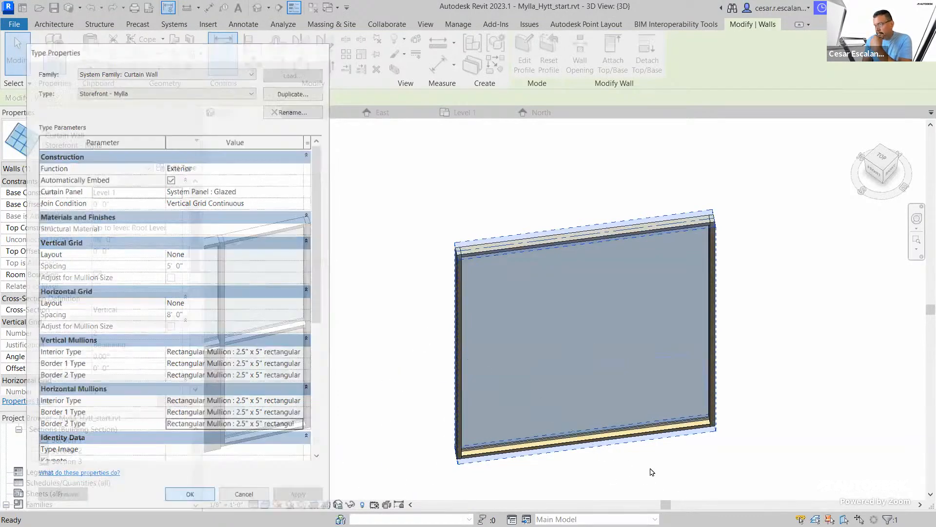
pyautogui.click(713, 468)
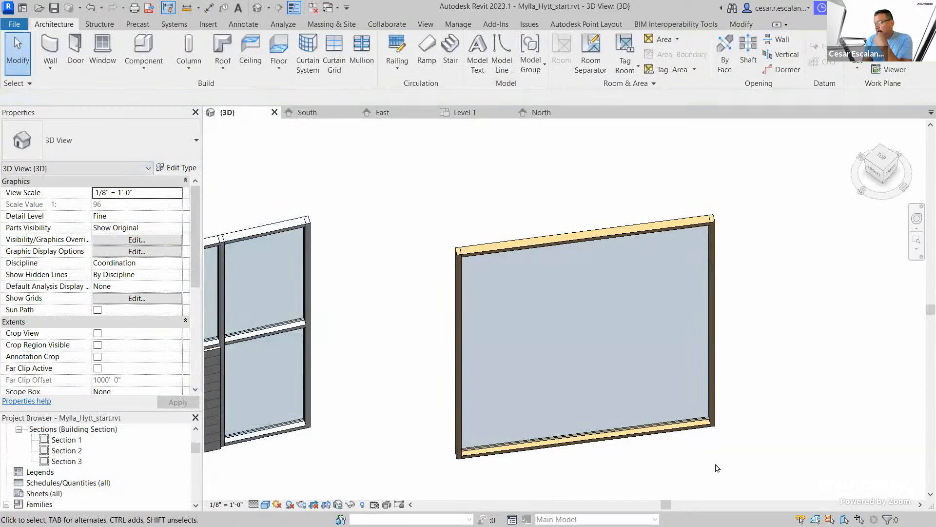
pyautogui.scroll(2, 717, 467)
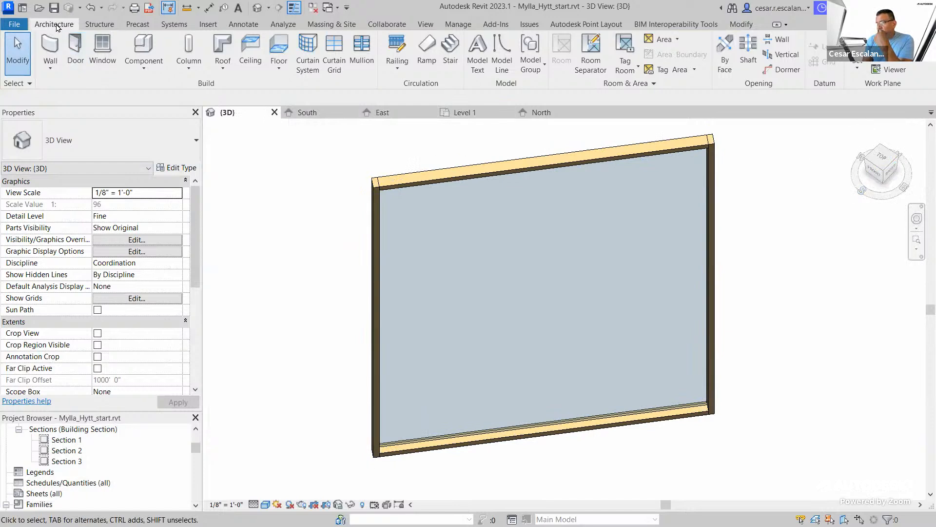
pyautogui.click(361, 51)
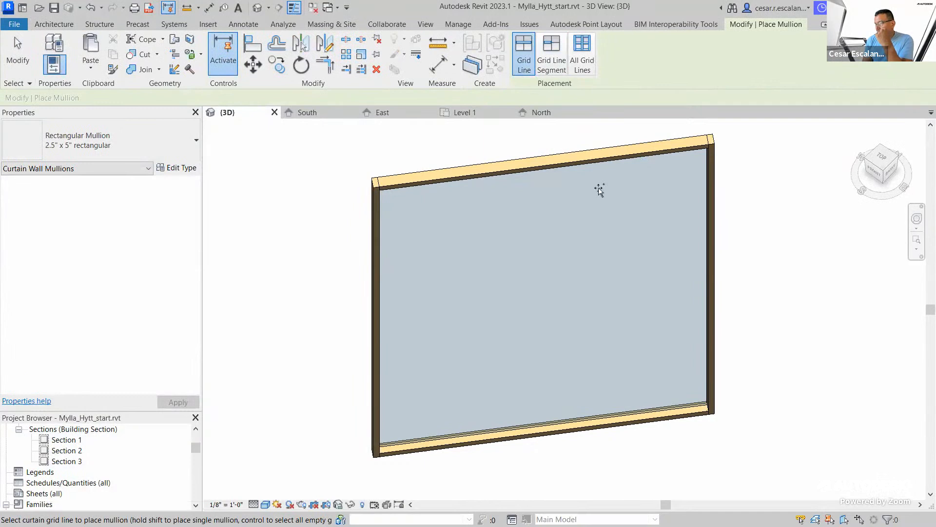
pyautogui.click(892, 174)
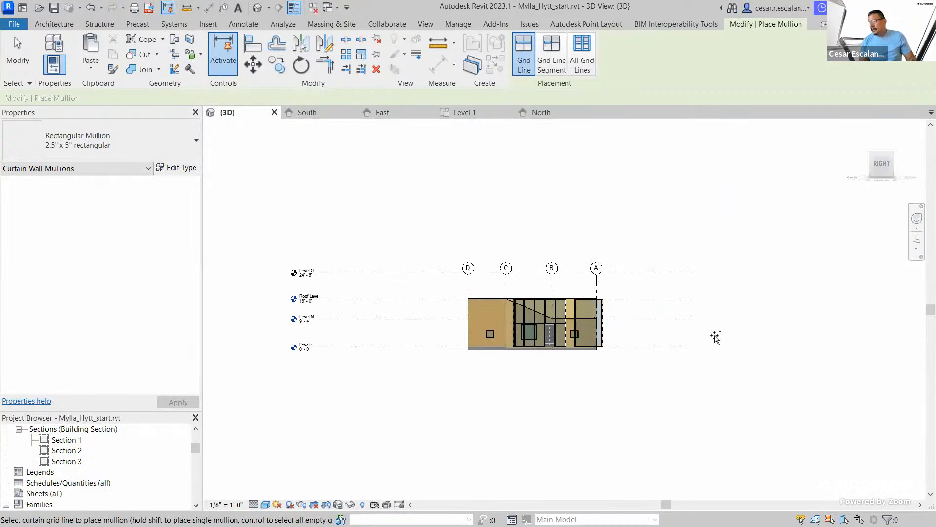
pyautogui.keyDown('shift'); pyautogui.moveTo(726, 332); pyautogui.dragTo(577, 407, button='middle'); pyautogui.keyUp('shift')
pyautogui.scroll(6, 585, 390)
pyautogui.press('Escape')
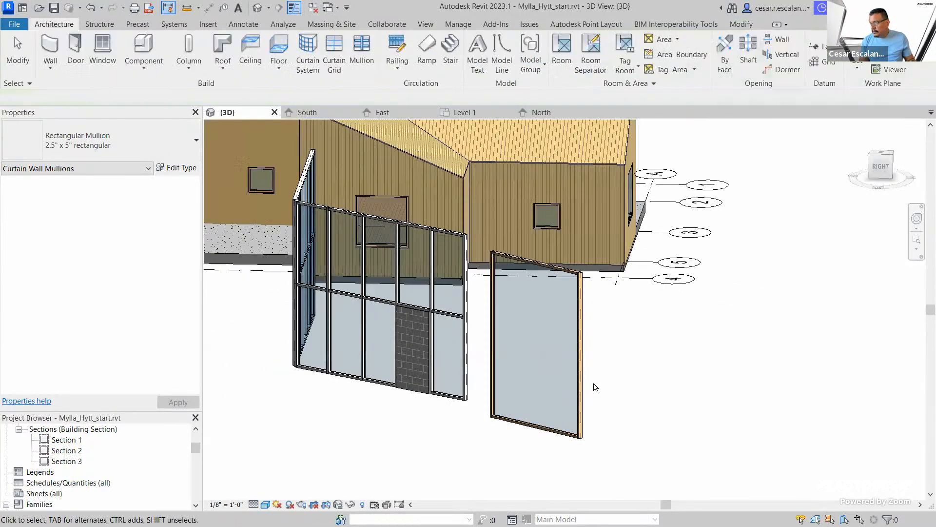
# - Place a vertical curtain grid line across all segments of the Storefront - Mylla wall, about 4' 0" from its far end
pyautogui.click(591, 377)
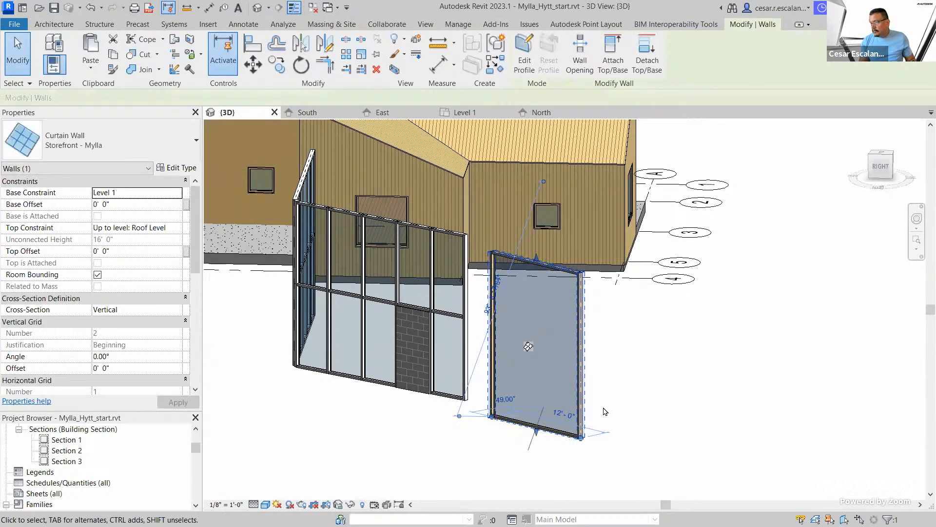
pyautogui.keyDown('shift'); pyautogui.moveTo(616, 412); pyautogui.dragTo(746, 396, button='middle'); pyautogui.keyUp('shift')
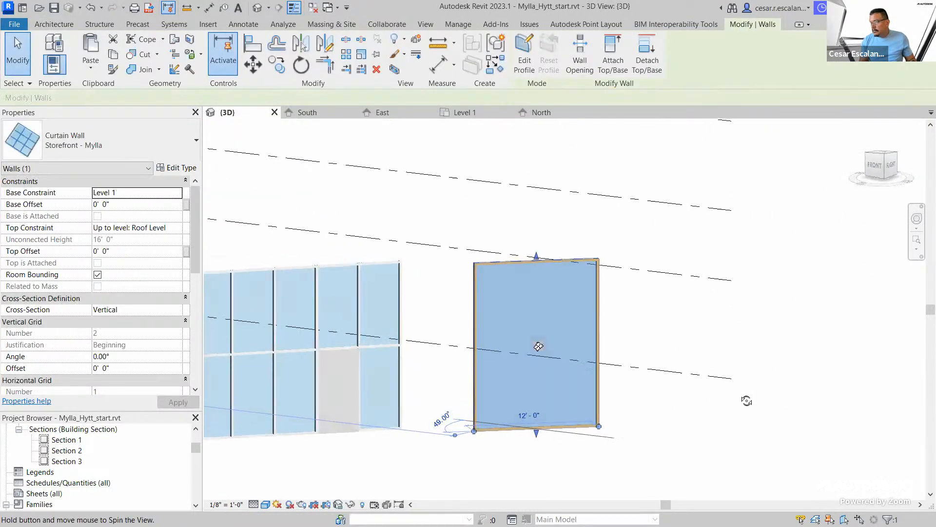
pyautogui.click(57, 26)
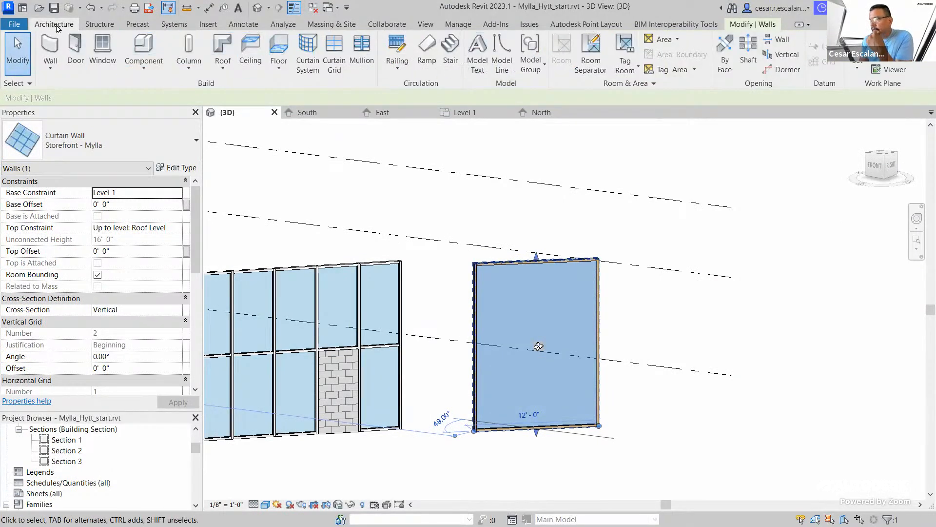
pyautogui.click(334, 54)
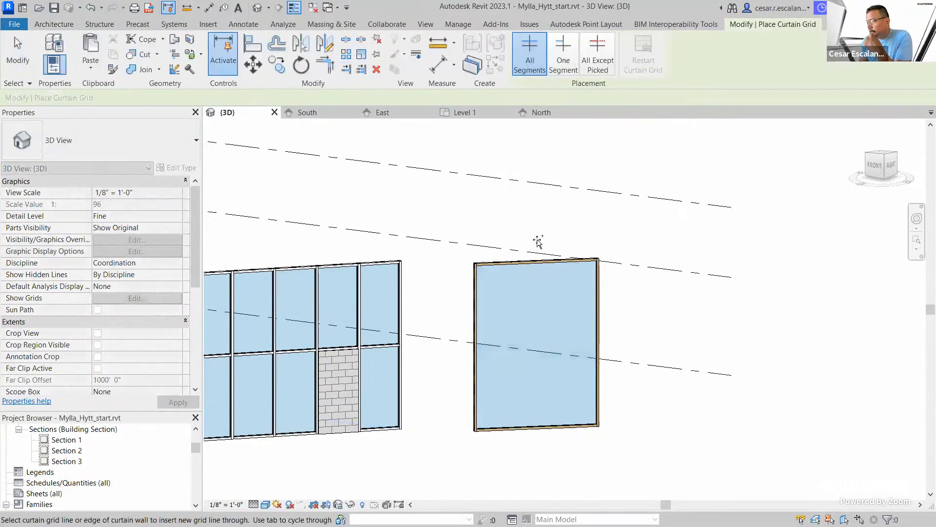
pyautogui.click(556, 261)
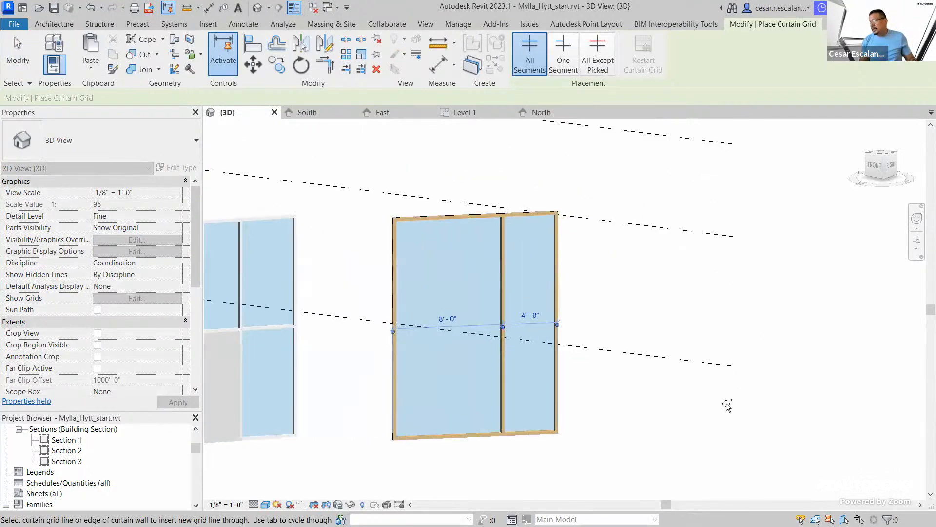
# - Set the narrow bay's width between the new grid line and the wall's end to 2' - 8"
pyautogui.scroll(3, 727, 404)
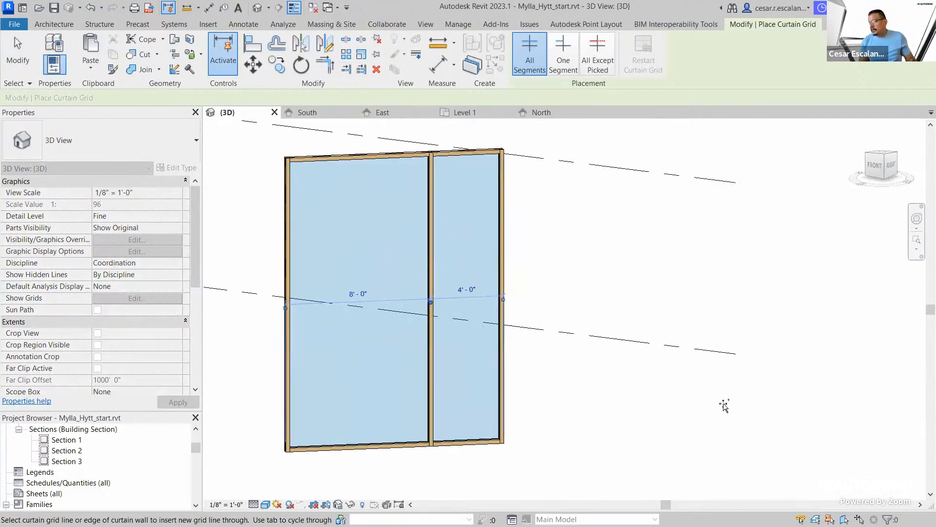
pyautogui.click(471, 292)
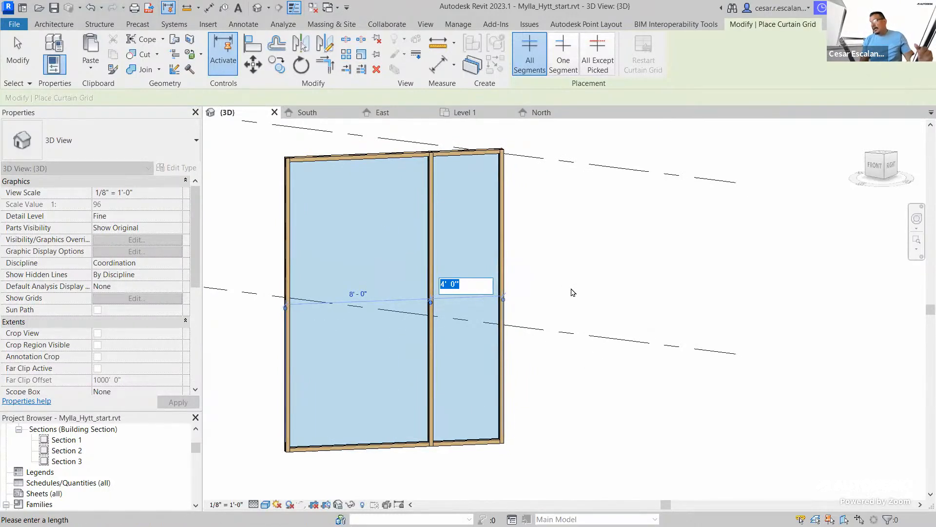
pyautogui.write('2')
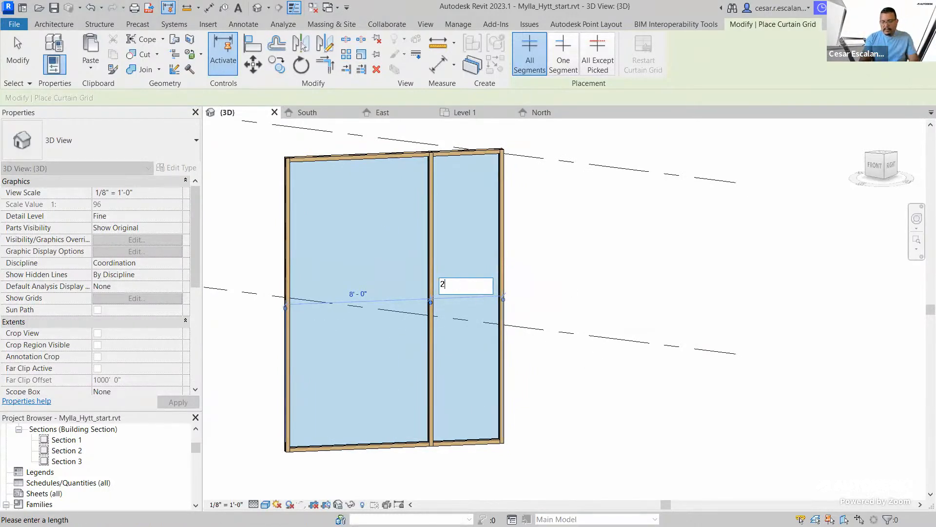
pyautogui.write("' - 8")
pyautogui.press('Return')
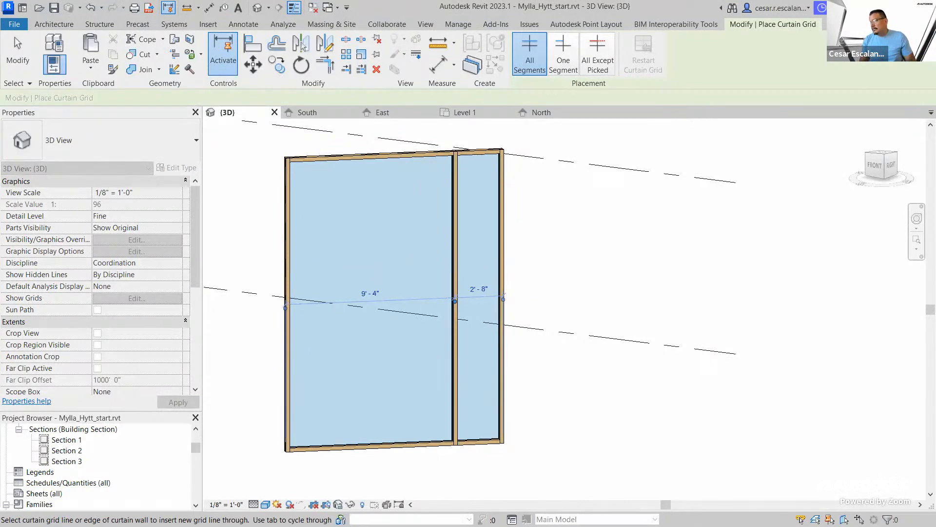
pyautogui.press('Escape')
pyautogui.press('Escape')
pyautogui.click(612, 311)
# - Delete the bottom mullion under the narrow bay of the Storefront - Mylla curtain wall
pyautogui.keyDown('shift'); pyautogui.moveTo(612, 311); pyautogui.dragTo(650, 459, button='middle'); pyautogui.keyUp('shift')
pyautogui.press('Escape')
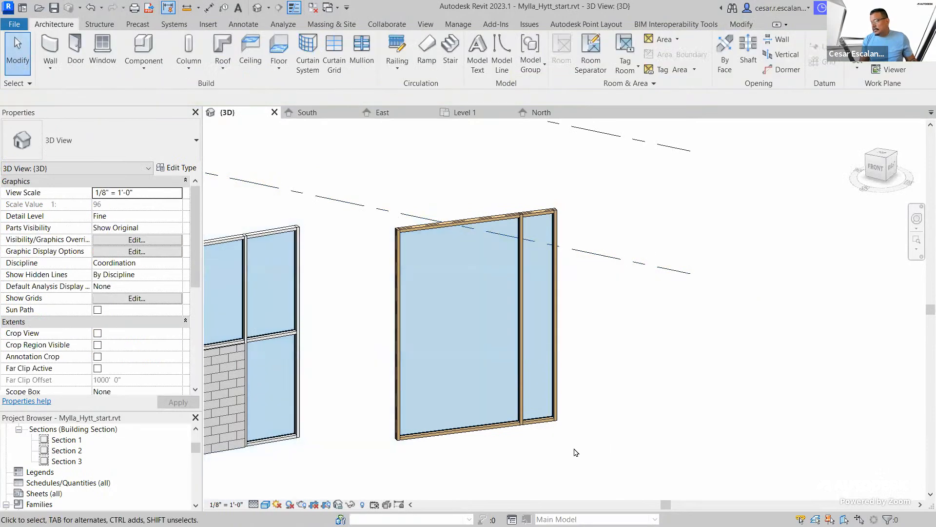
pyautogui.scroll(2, 555, 438)
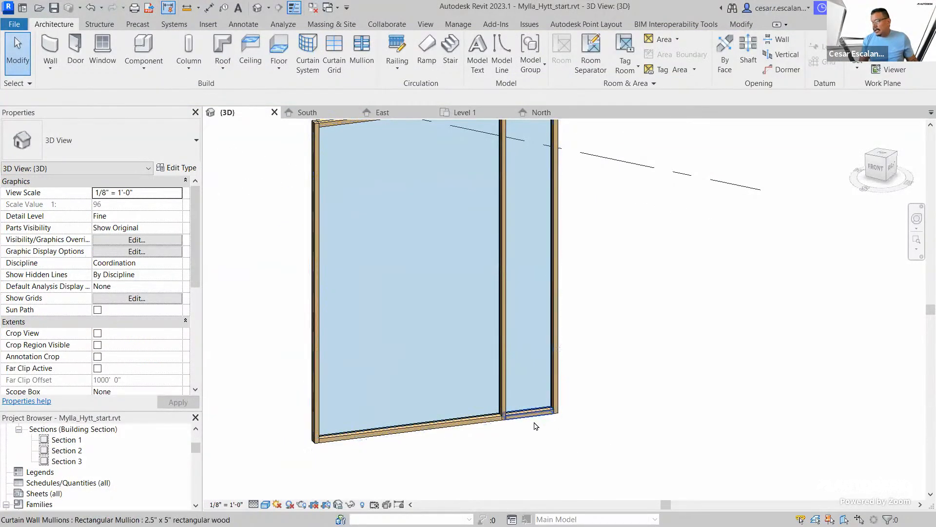
pyautogui.click(536, 426)
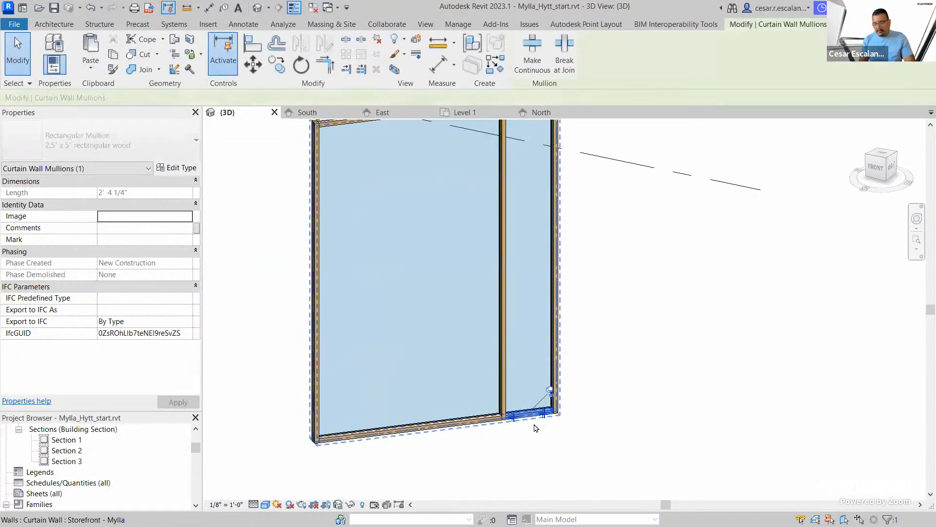
pyautogui.click(588, 429)
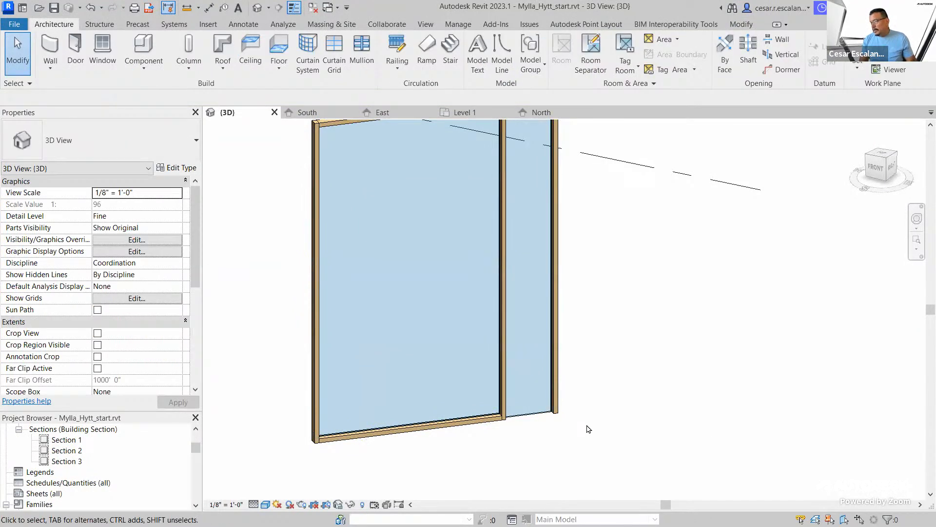
# - Load the Door-Curtain-Wall-Single-Glass.rfa family from the Doors folder of the English-Imperial library
pyautogui.scroll(-1, 587, 429)
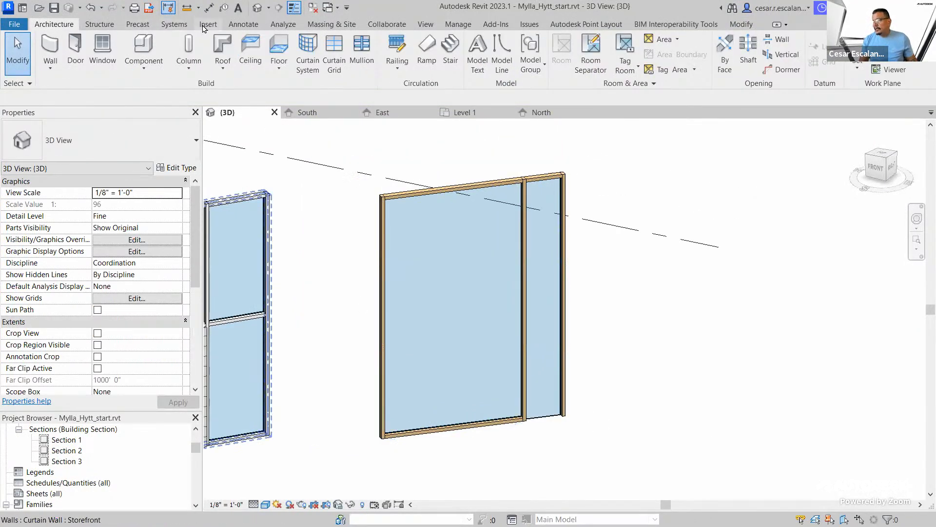
pyautogui.click(208, 24)
pyautogui.click(485, 62)
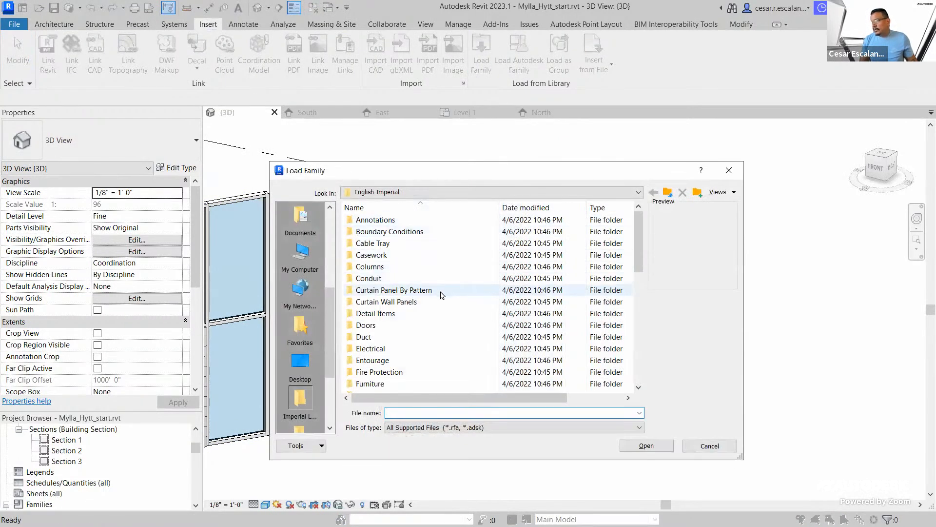
pyautogui.doubleClick(366, 326)
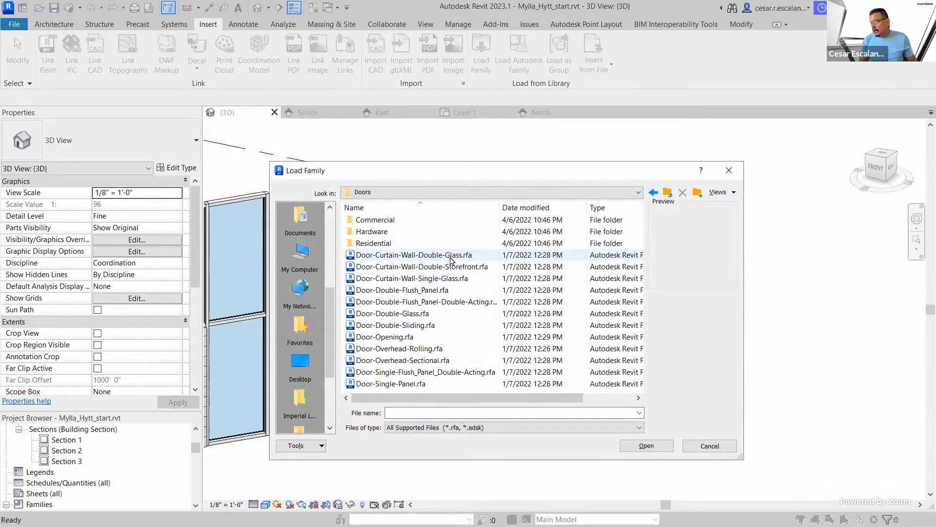
pyautogui.click(424, 282)
pyautogui.click(427, 267)
pyautogui.click(428, 257)
pyautogui.click(431, 279)
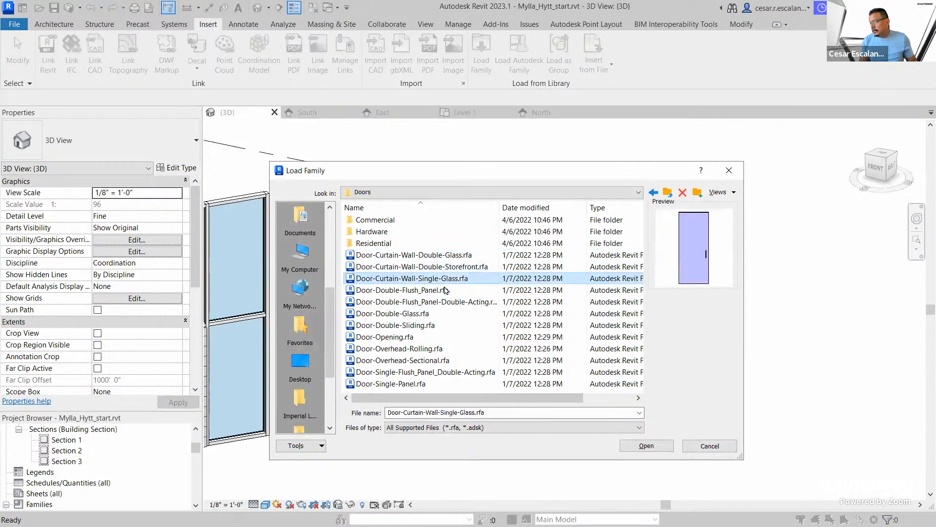
pyautogui.click(648, 449)
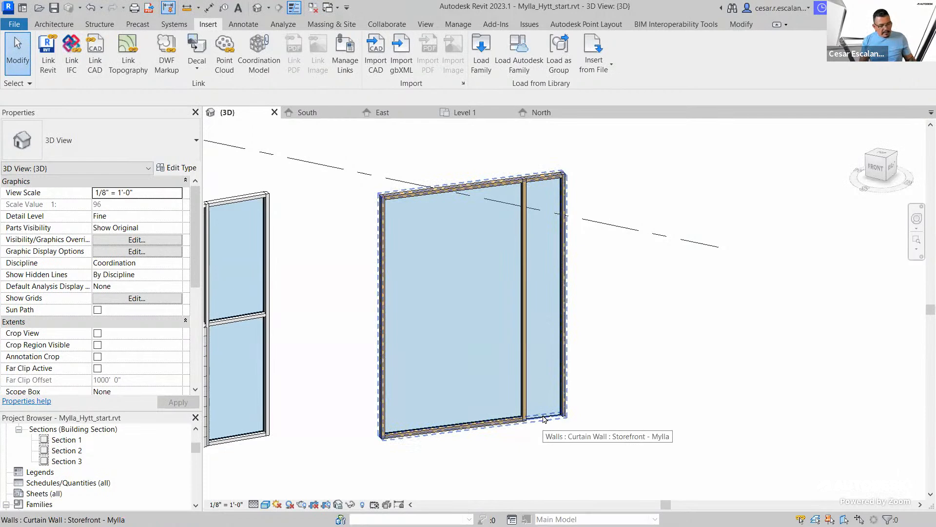
# - Change the narrow bay's glazed panel to the Door-Curtain-Wall-Single-Glass type
pyautogui.click(548, 336)
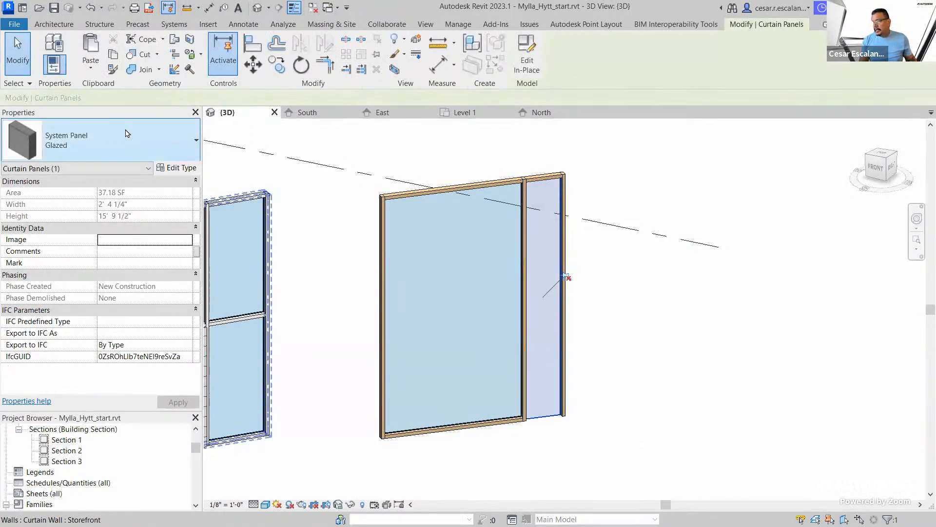
pyautogui.click(126, 133)
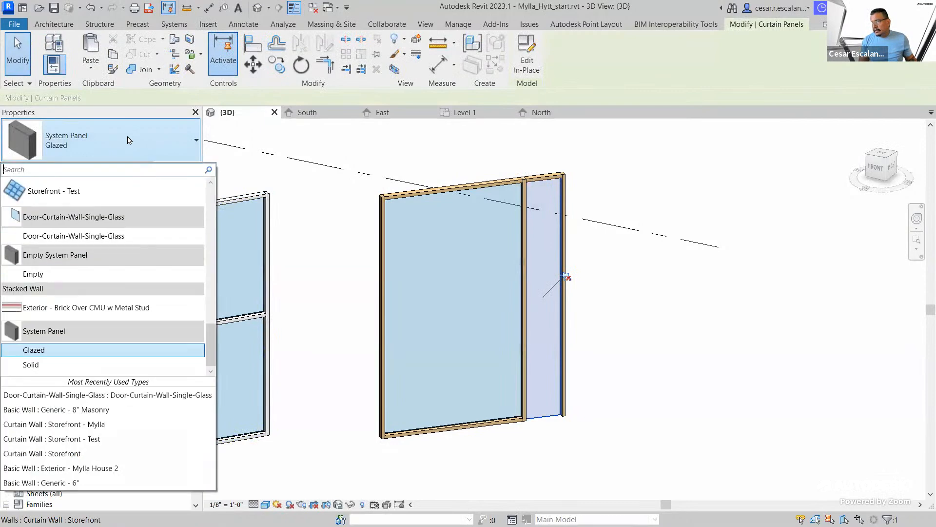
pyautogui.click(125, 240)
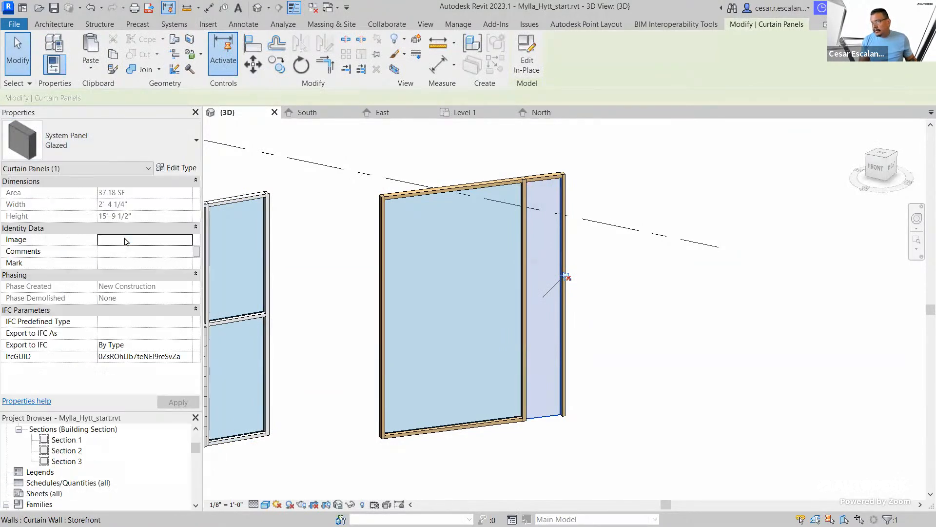
# - Lower the top of the Storefront - Mylla curtain wall to about door height
pyautogui.click(669, 432)
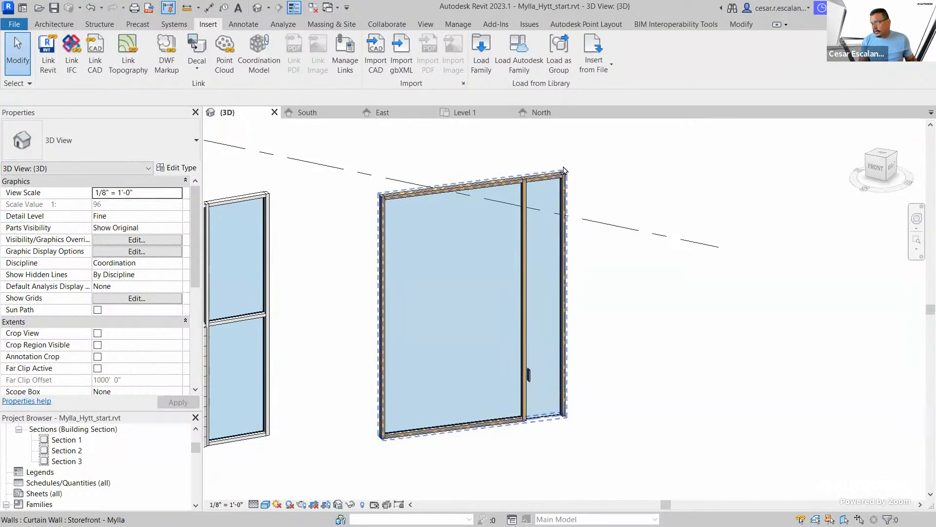
pyautogui.click(545, 199)
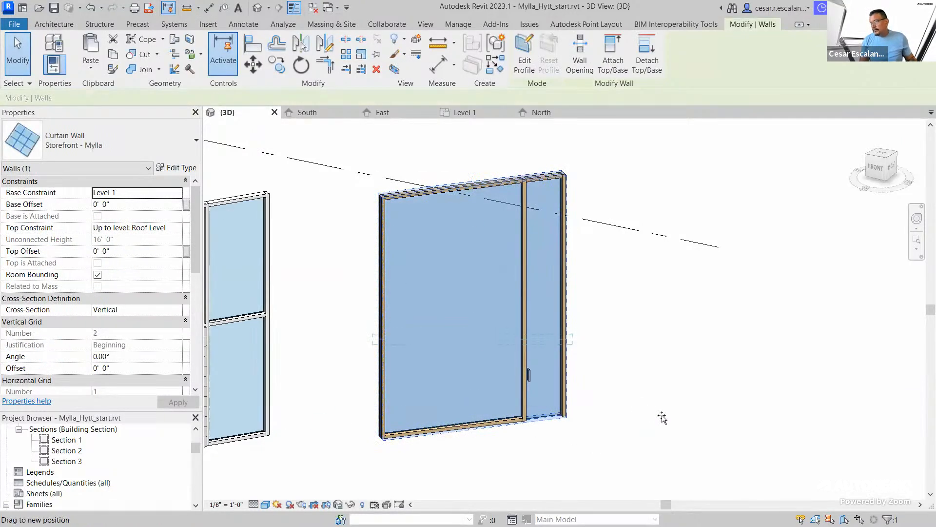
pyautogui.moveTo(662, 416); pyautogui.dragTo(662, 416)
pyautogui.click(589, 441)
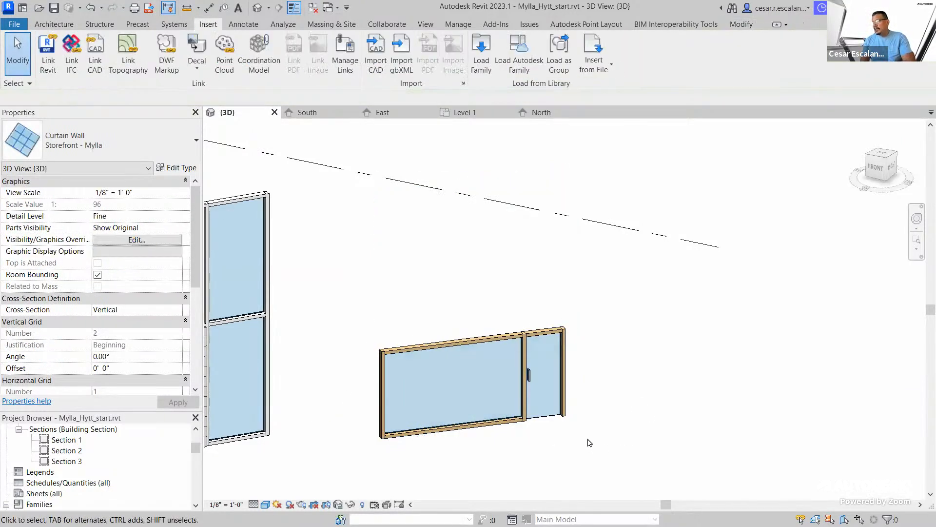
pyautogui.scroll(3, 589, 441)
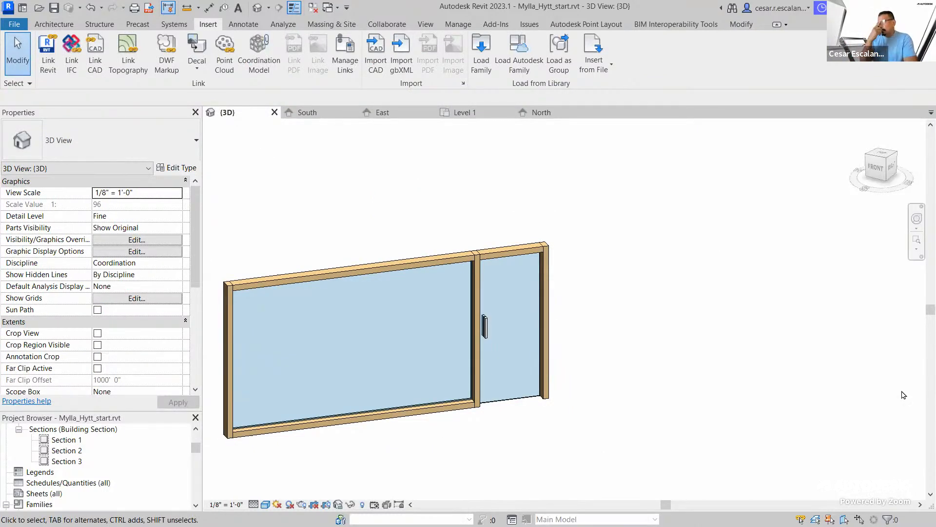
# - Set the Storefront - Mylla type's join condition to Border and Horizontal Grid Continuous
pyautogui.click(553, 259)
pyautogui.press('Escape')
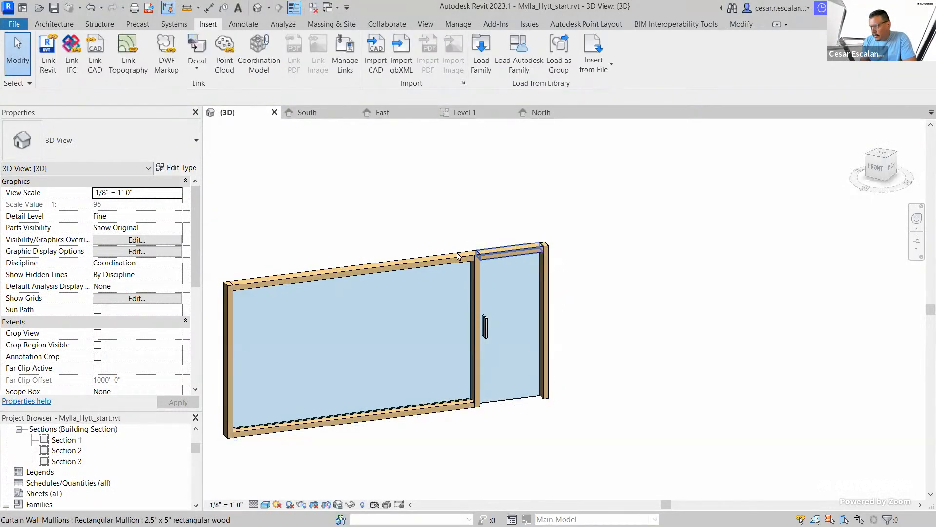
pyautogui.click(422, 260)
pyautogui.click(180, 168)
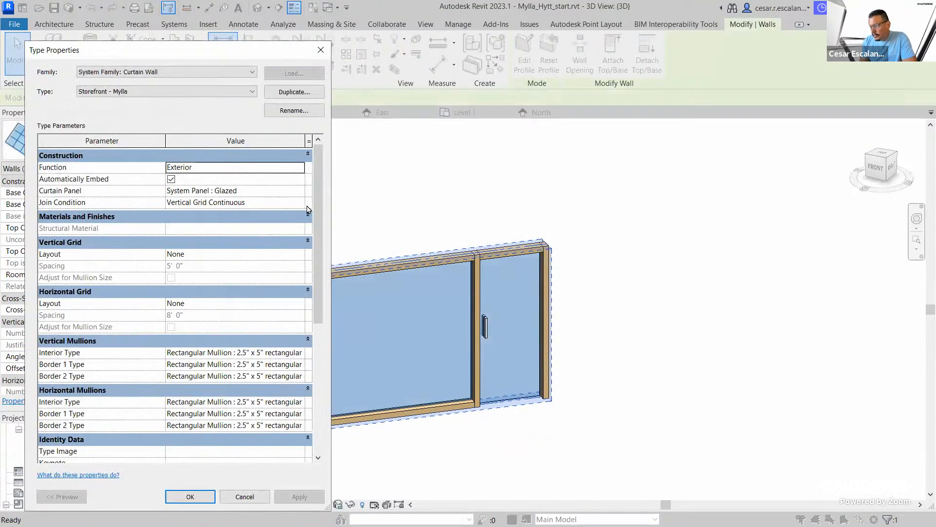
pyautogui.click(303, 204)
pyautogui.click(301, 203)
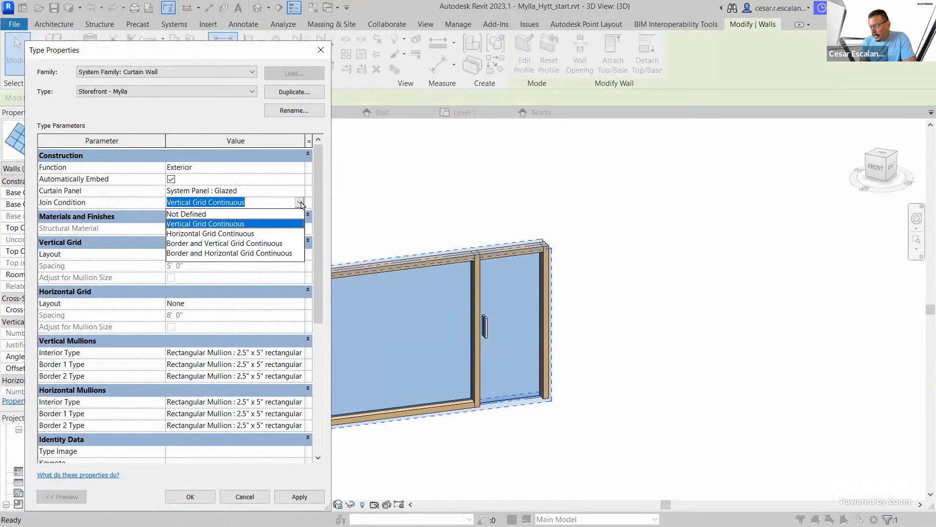
pyautogui.click(272, 254)
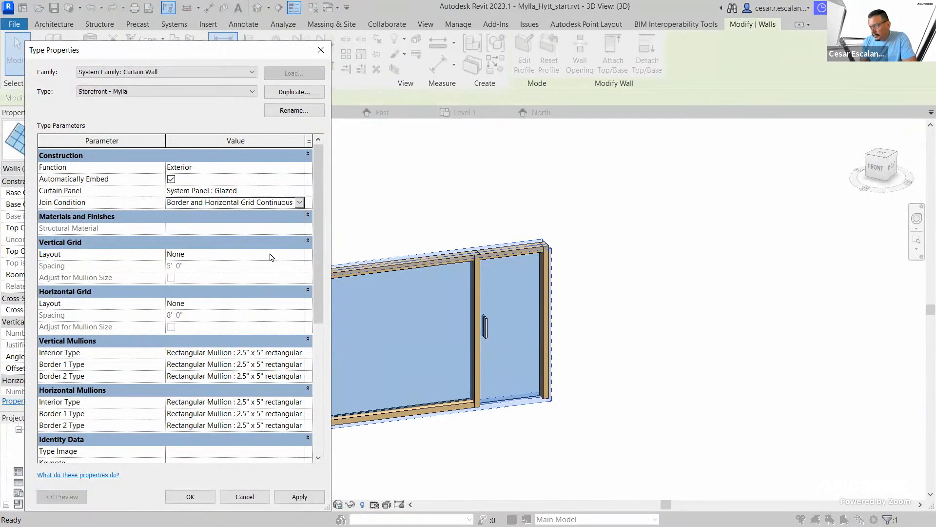
pyautogui.click(301, 500)
pyautogui.click(190, 496)
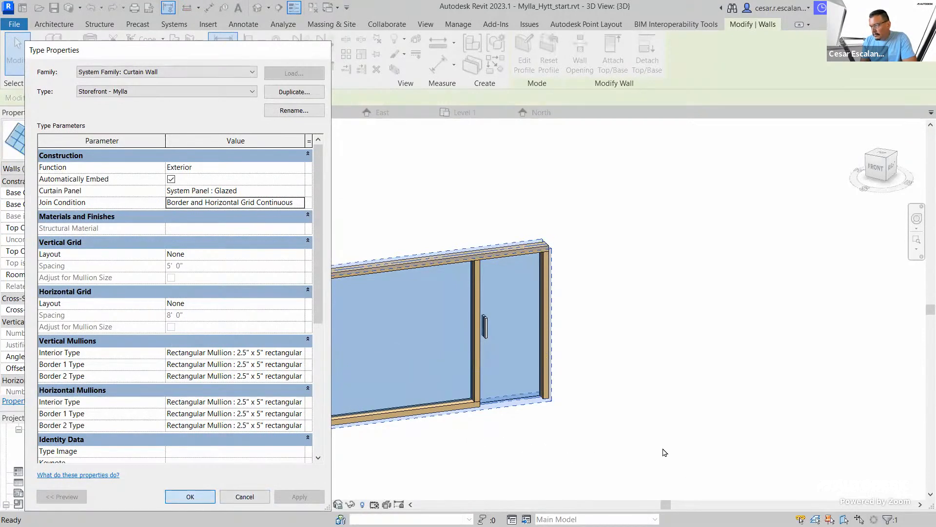
pyautogui.click(650, 421)
pyautogui.scroll(-3, 651, 422)
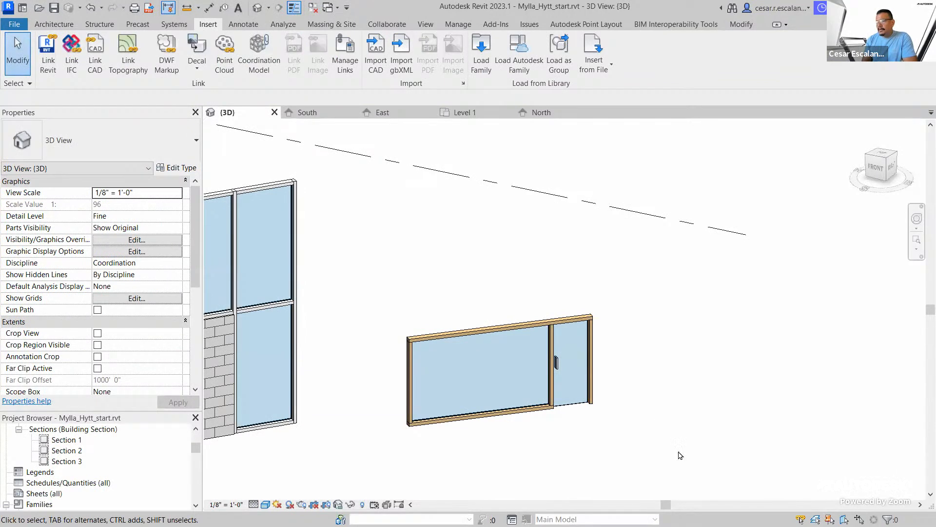
# - Undo the custom edits to the curtain wall back to its original Storefront type with regular grid and mullions
pyautogui.click(103, 9)
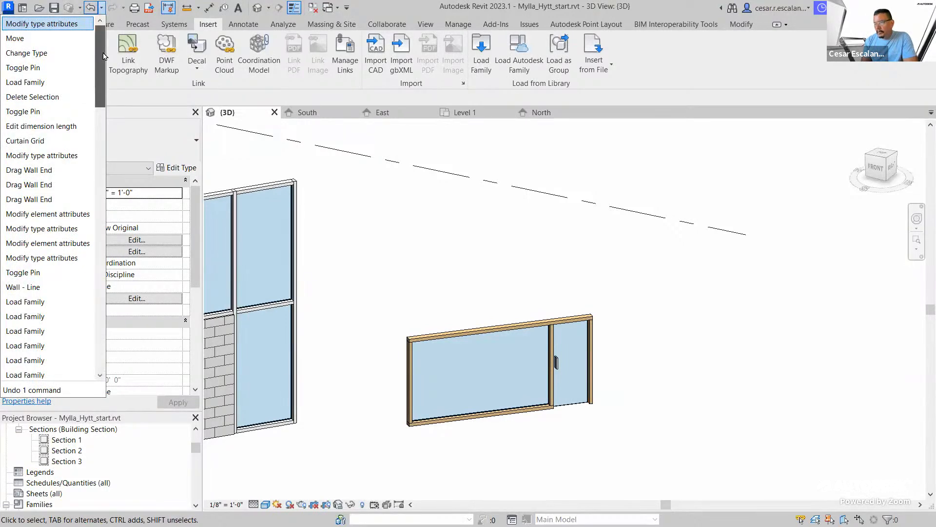
pyautogui.moveTo(103, 57)
pyautogui.mouseDown()
pyautogui.moveTo(100, 146)
pyautogui.moveTo(105, 42)
pyautogui.mouseUp()
pyautogui.click(357, 267)
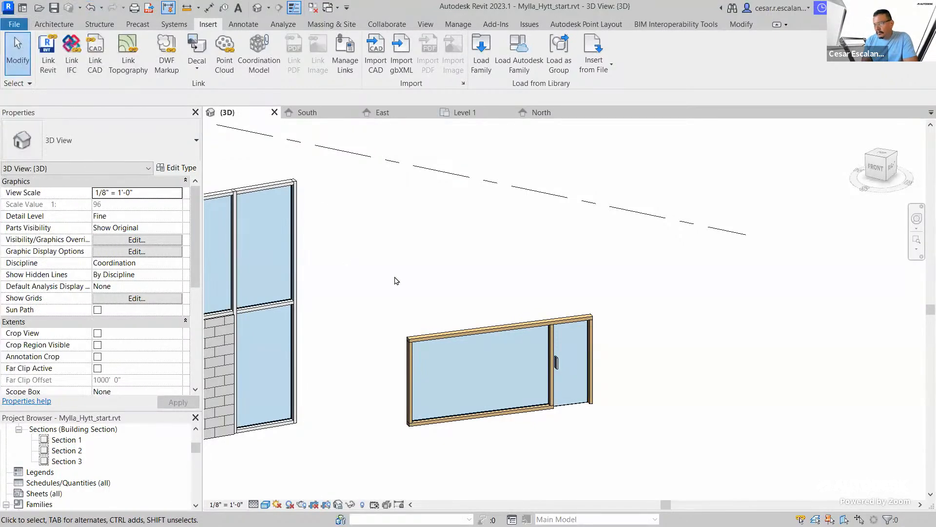
pyautogui.click(91, 8)
pyautogui.click(91, 9)
pyautogui.click(91, 8)
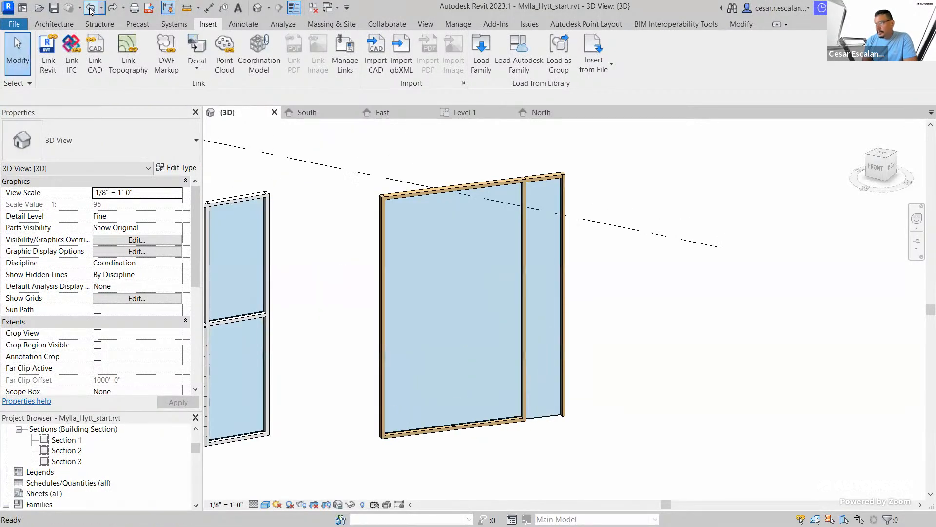
pyautogui.click(90, 9)
pyautogui.click(90, 8)
pyautogui.click(91, 8)
pyautogui.click(90, 9)
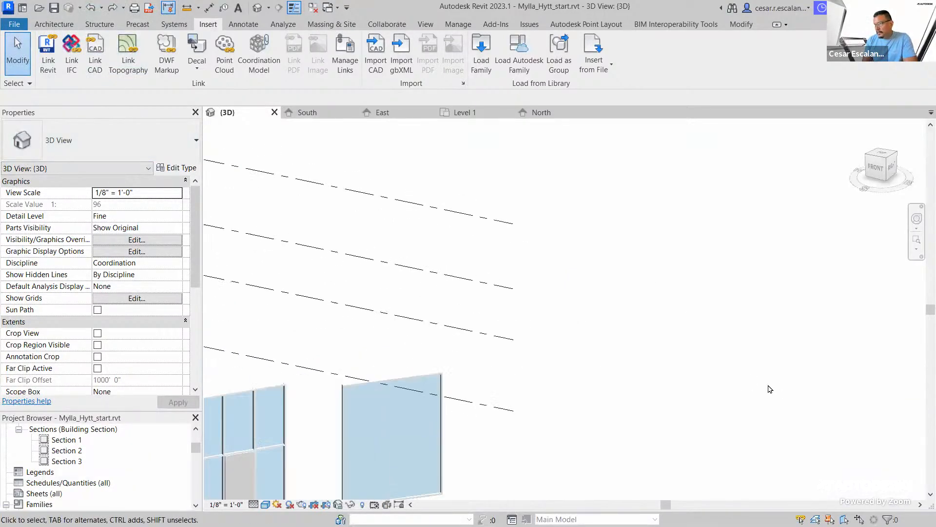
pyautogui.click(90, 7)
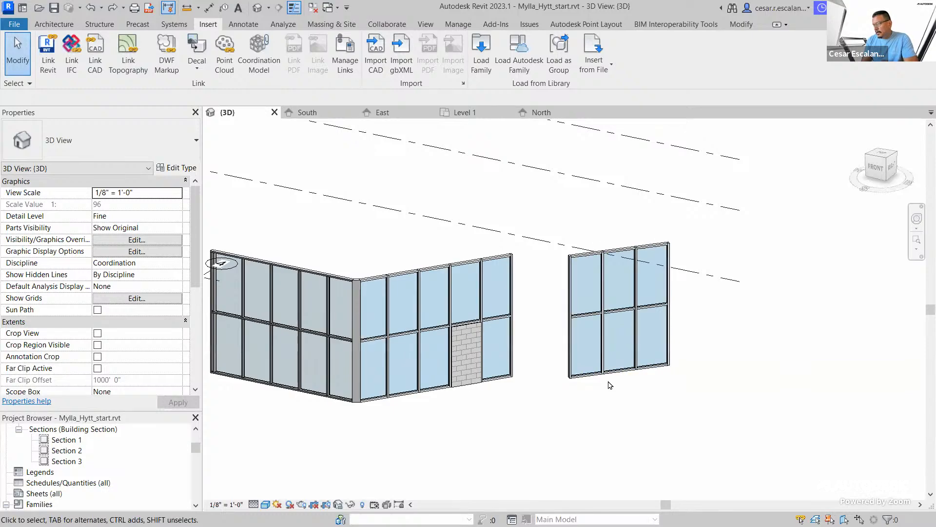
# - Delete the freestanding Storefront curtain wall with the three-by-two panel grid
pyautogui.click(609, 379)
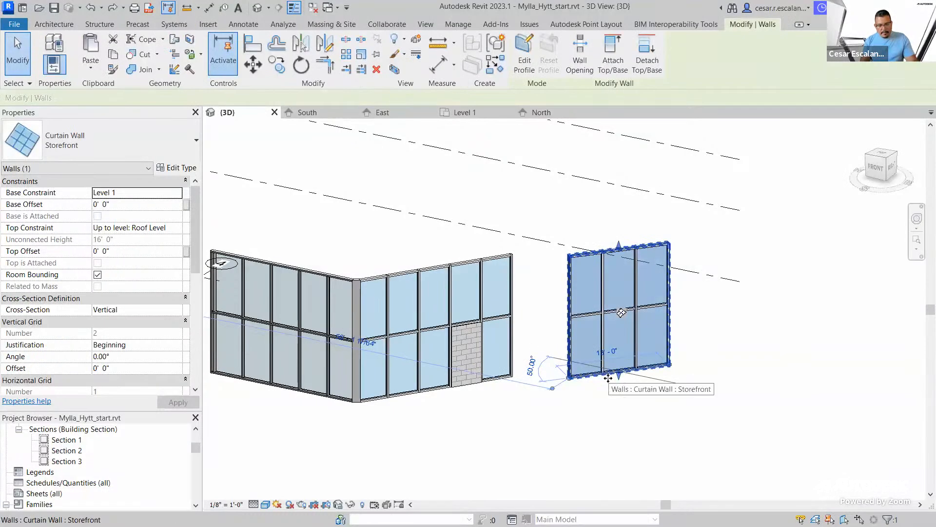
pyautogui.press('Delete')
pyautogui.scroll(-3, 800, 314)
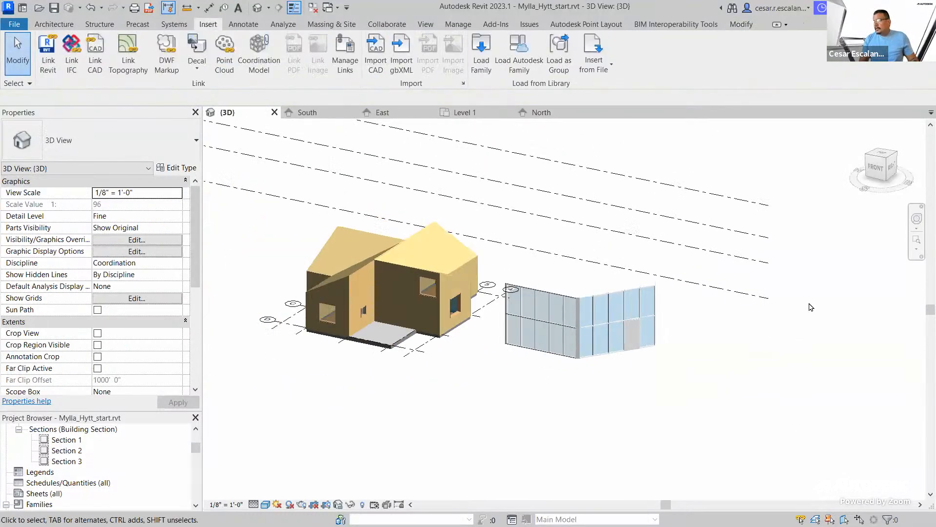
# - Delete the two joined curtain walls beside the building, including their panels and mullions, from the top view
pyautogui.click(882, 155)
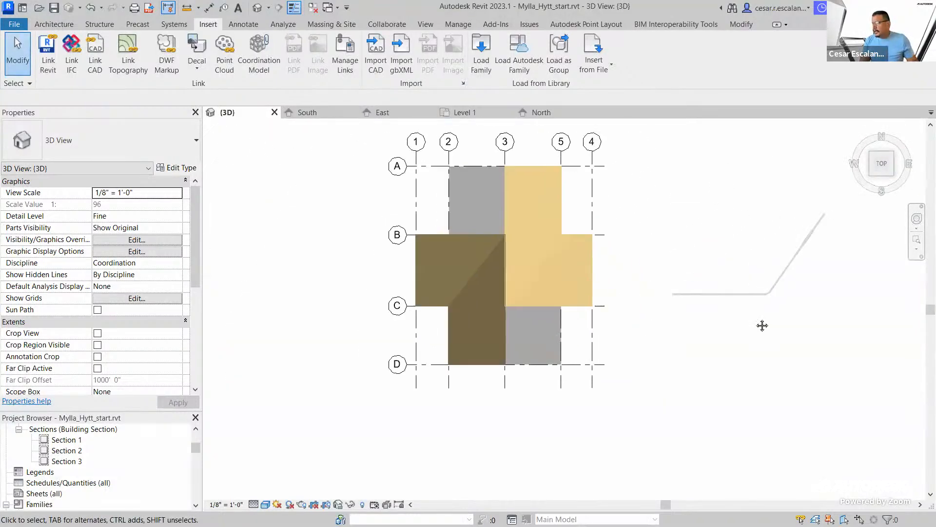
pyautogui.moveTo(450, 385); pyautogui.dragTo(658, 220)
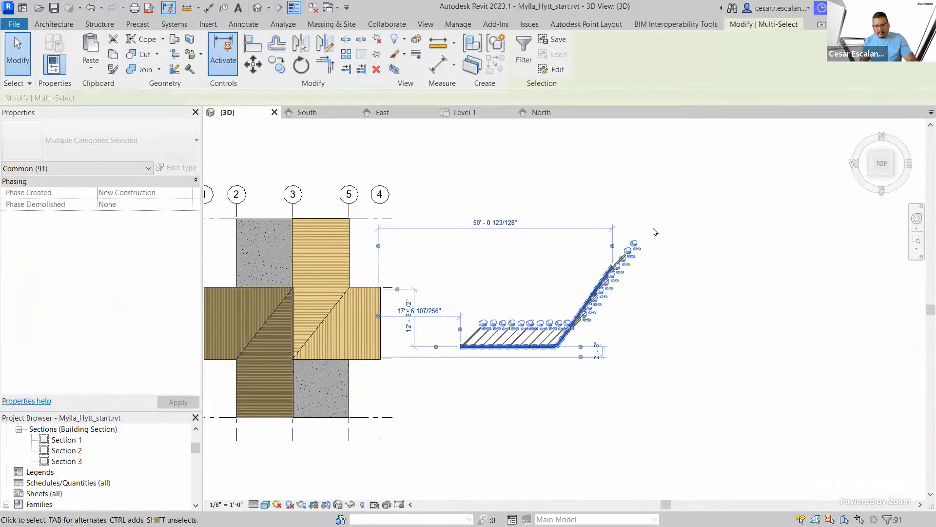
pyautogui.press('Delete')
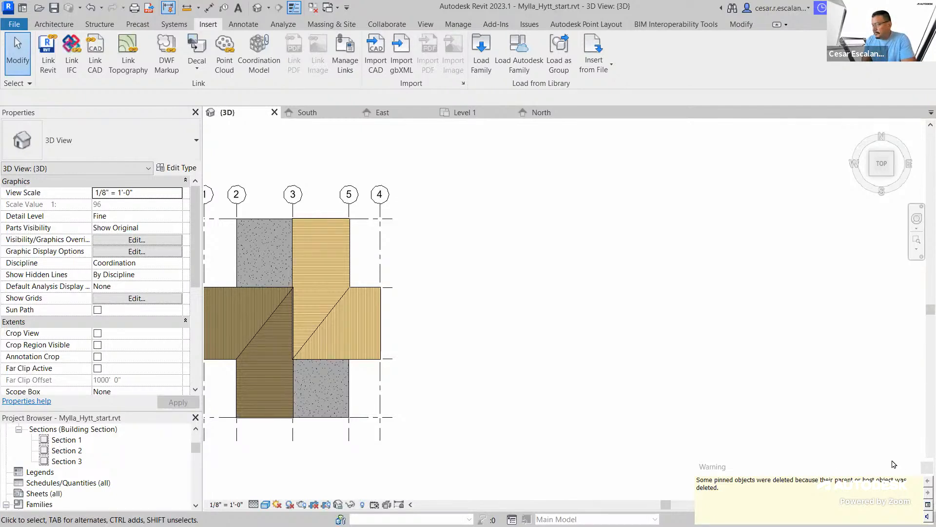
pyautogui.scroll(2, 545, 362)
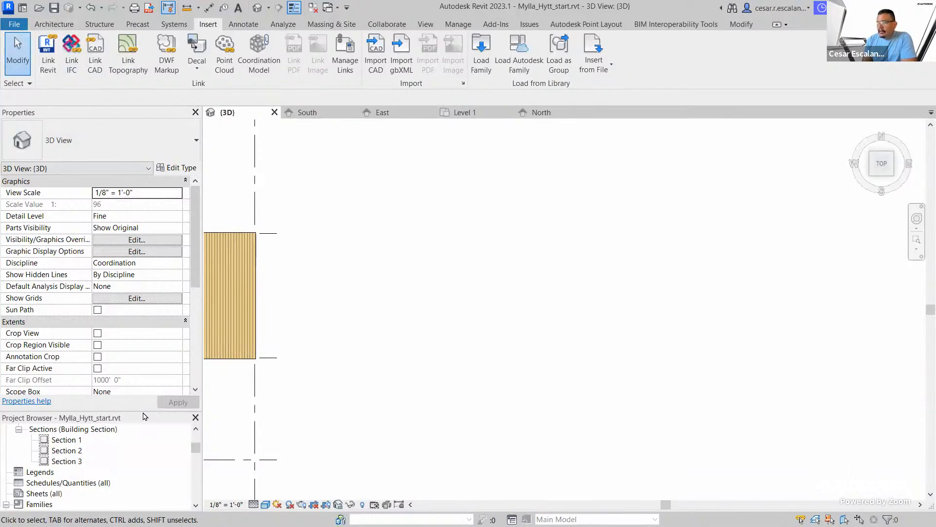
# - Delete the 2.5" x 5" rectangular wood type from the project's Rectangular Mullion family
pyautogui.moveTo(144, 411); pyautogui.dragTo(146, 254)
pyautogui.moveTo(193, 332); pyautogui.dragTo(196, 459)
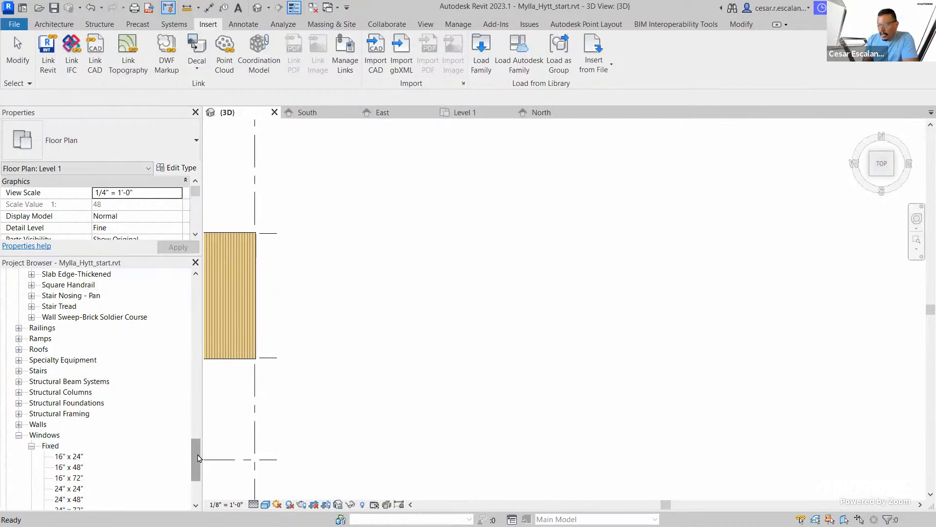
pyautogui.moveTo(194, 456); pyautogui.dragTo(208, 335)
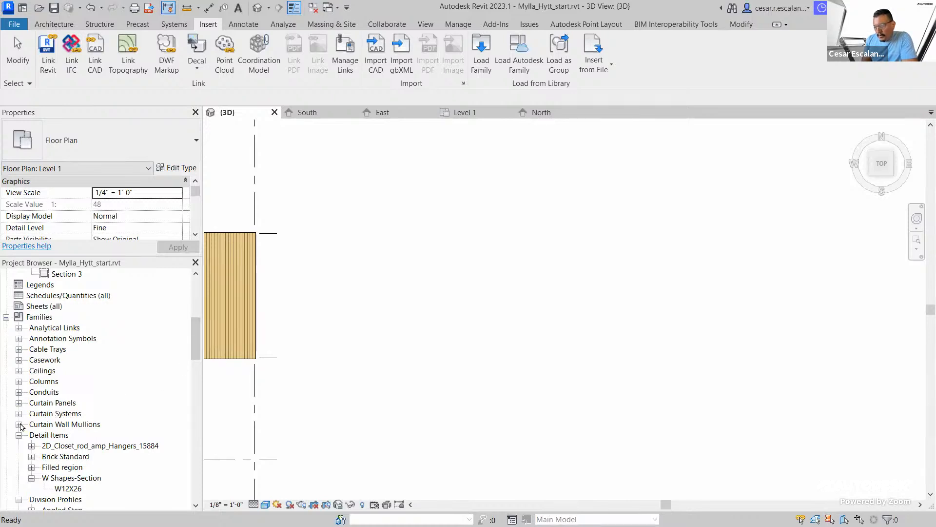
pyautogui.click(19, 424)
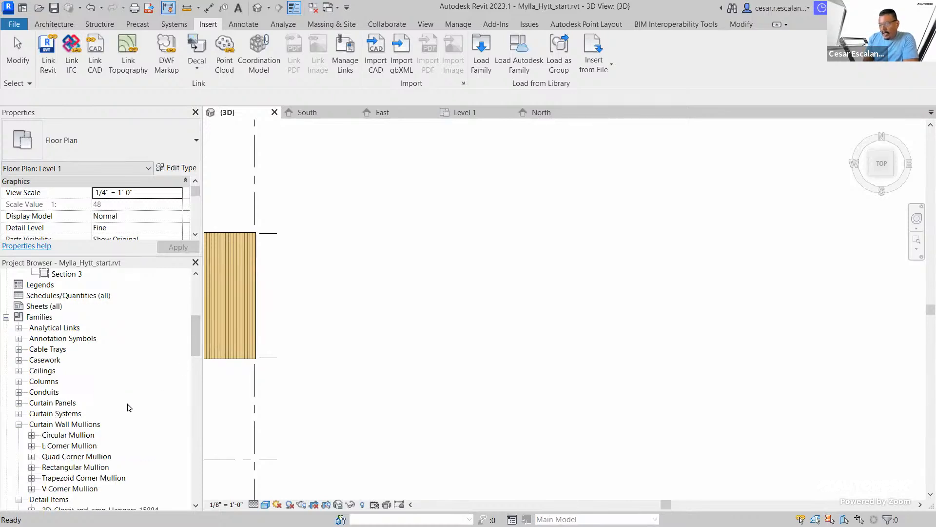
pyautogui.click(32, 467)
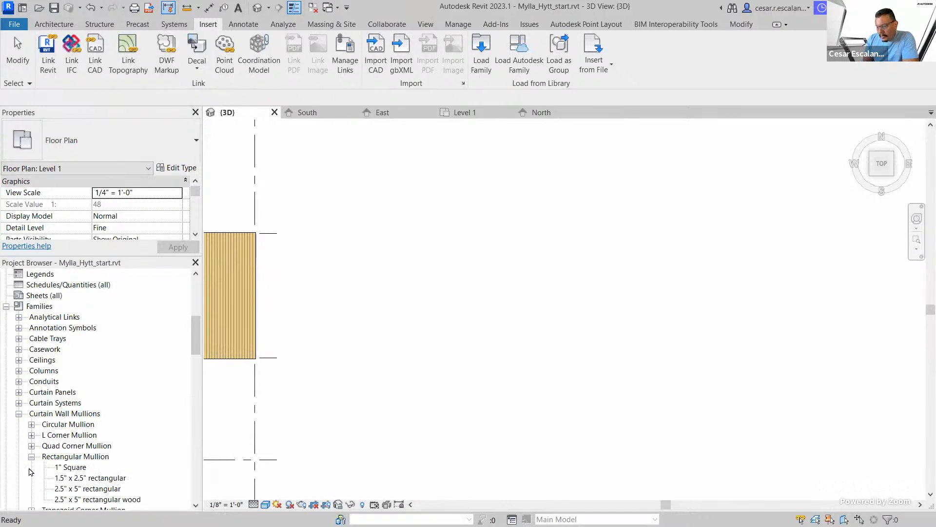
pyautogui.scroll(-1, 138, 453)
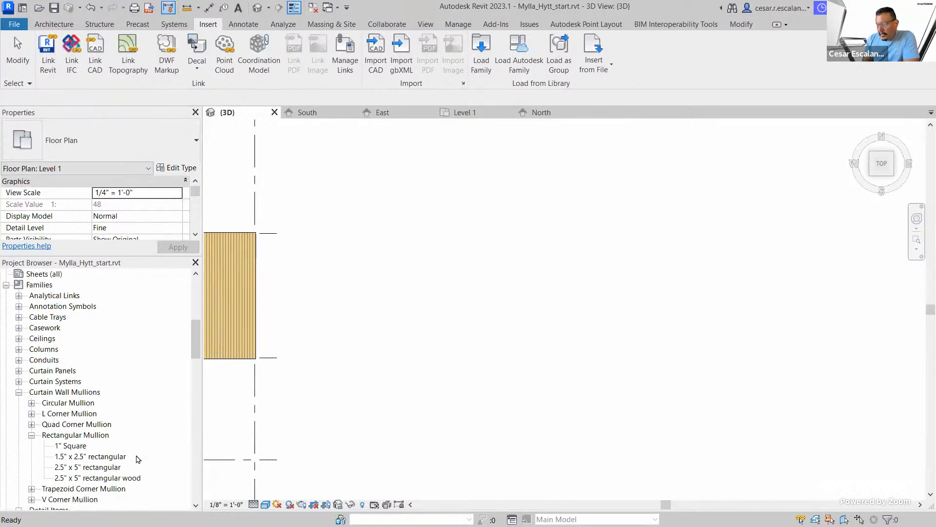
pyautogui.click(110, 478)
pyautogui.rightClick(111, 479)
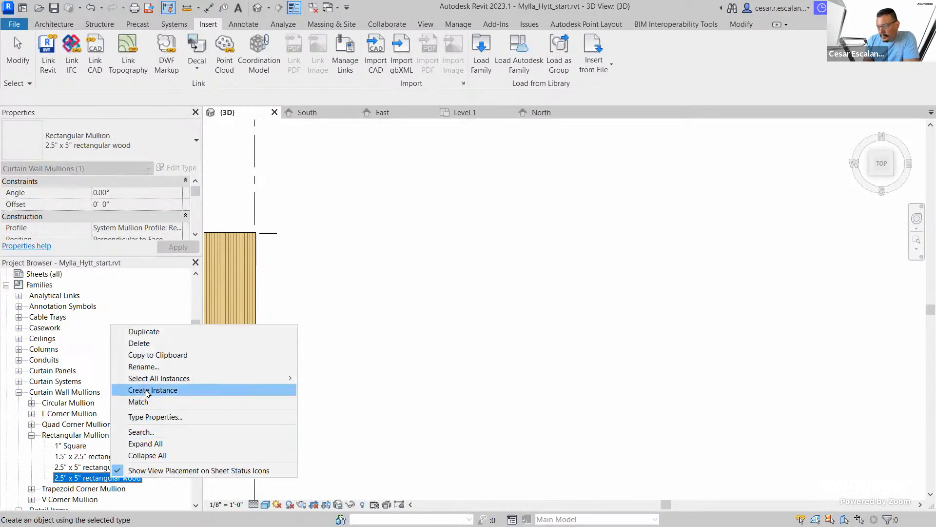
pyautogui.click(140, 343)
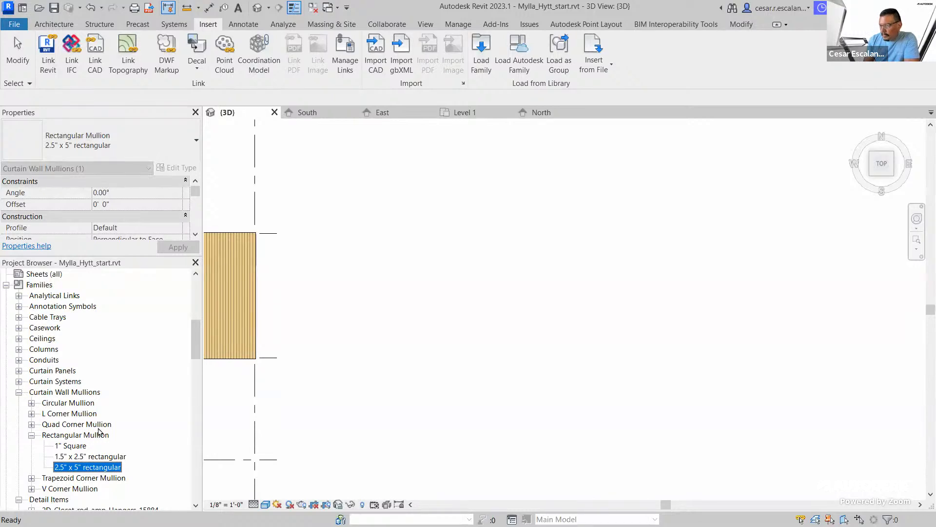
# - Duplicate the 2.5" x 5" rectangular mullion type and name the copy 2.5" x 5" rectangular - wood
pyautogui.rightClick(112, 468)
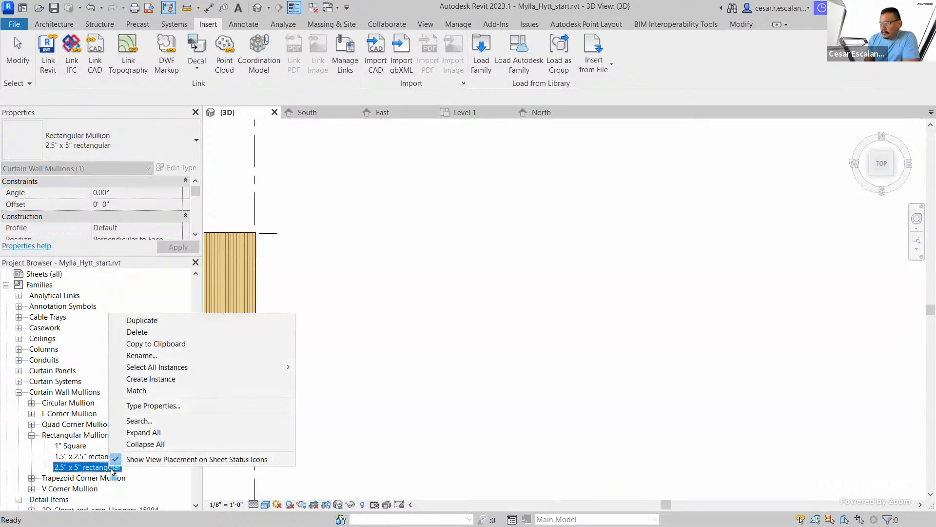
pyautogui.click(157, 322)
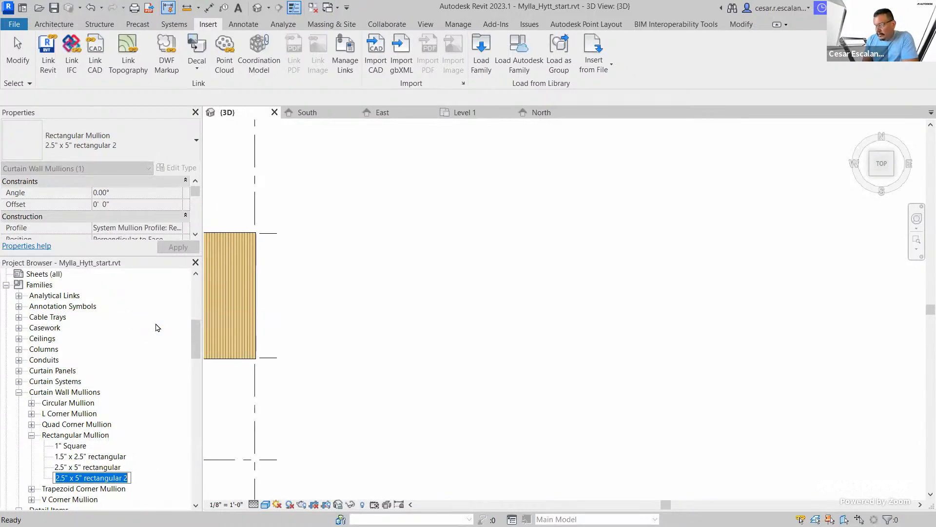
pyautogui.click(126, 477)
pyautogui.press('BackSpace')
pyautogui.write('-')
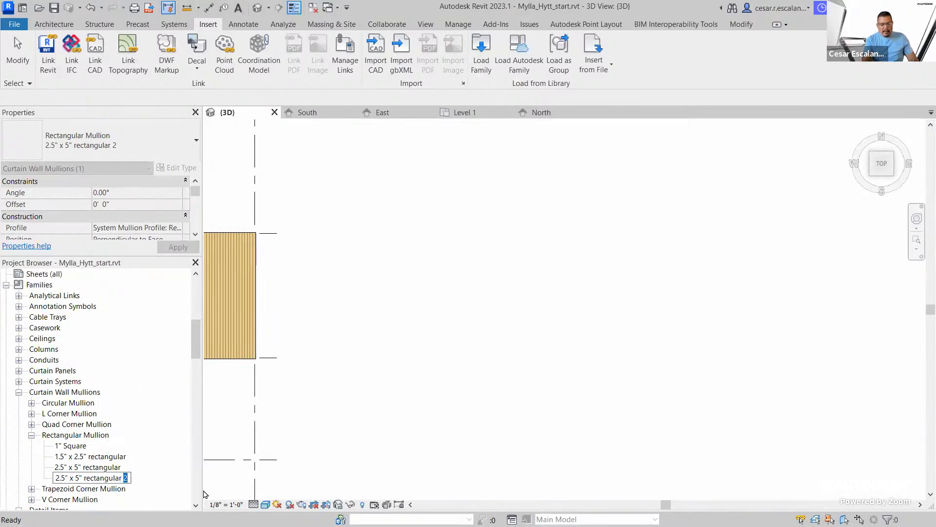
pyautogui.write(' wood')
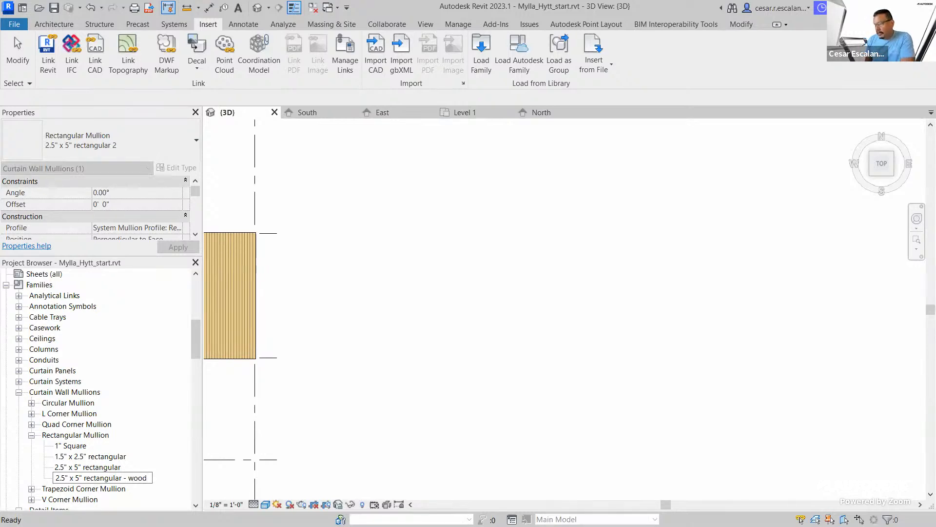
pyautogui.click(404, 437)
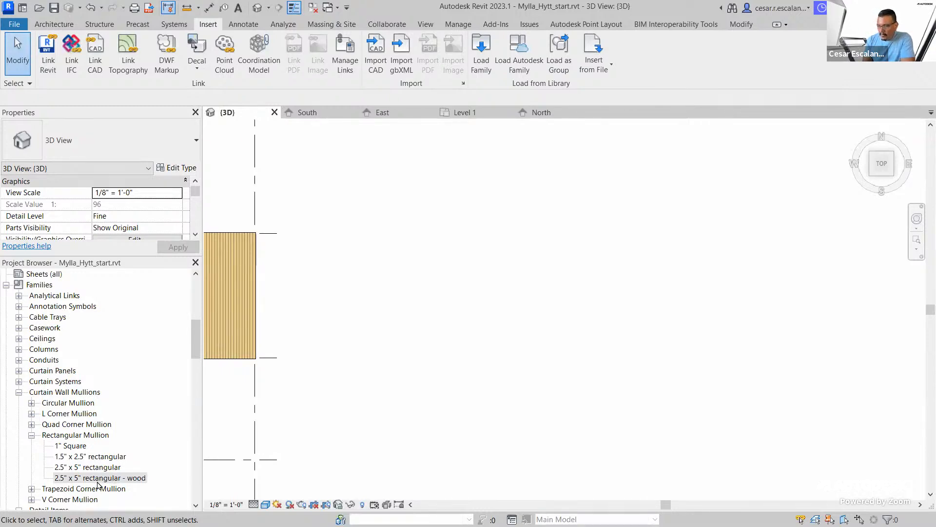
# - Assign the Softwood, Lumber material to the 2.5" x 5" rectangular - wood mullion type
pyautogui.doubleClick(129, 481)
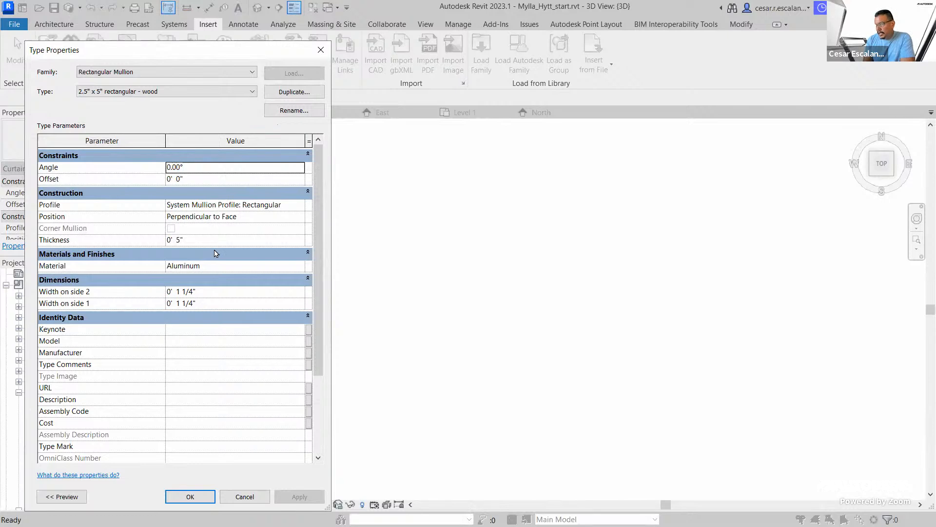
pyautogui.click(257, 265)
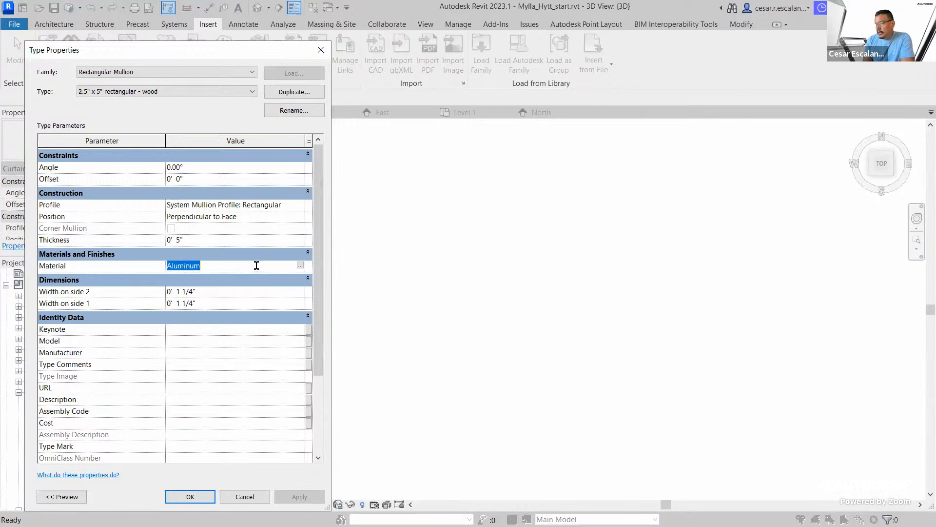
pyautogui.click(300, 265)
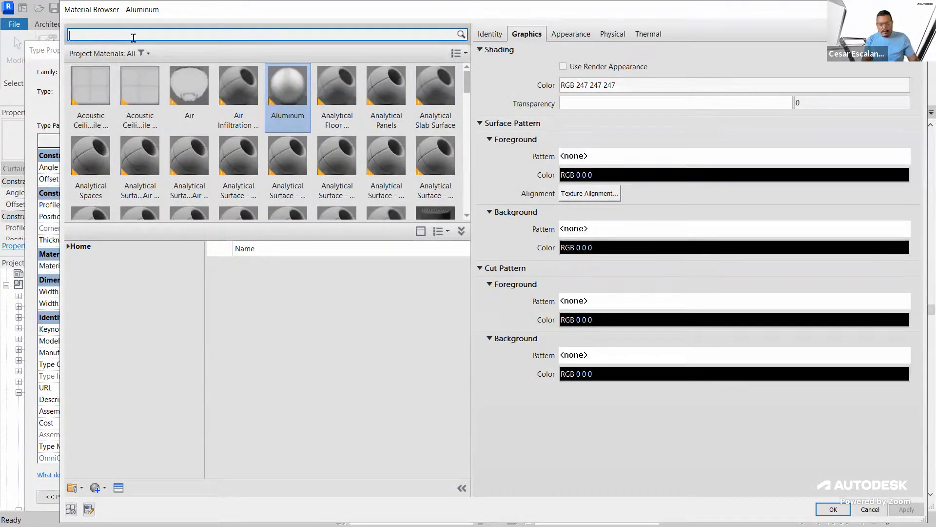
pyautogui.write('softwood')
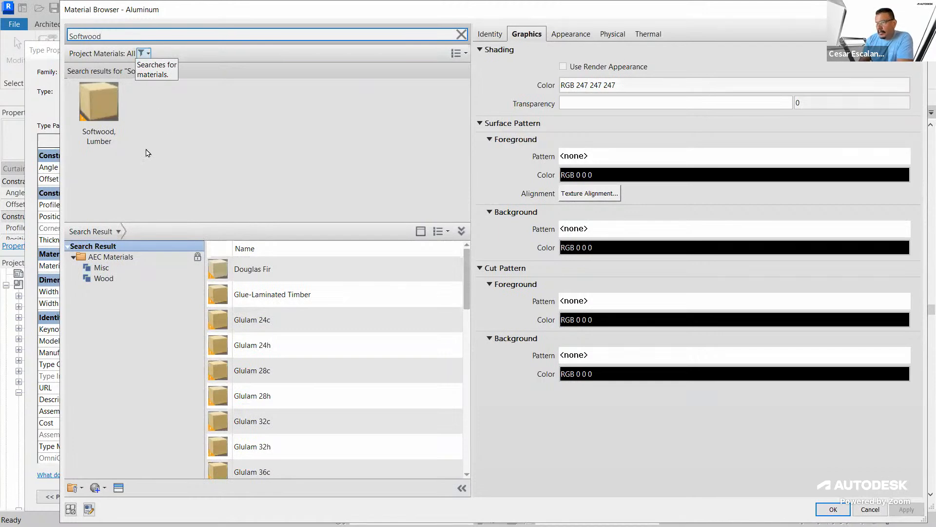
pyautogui.click(103, 106)
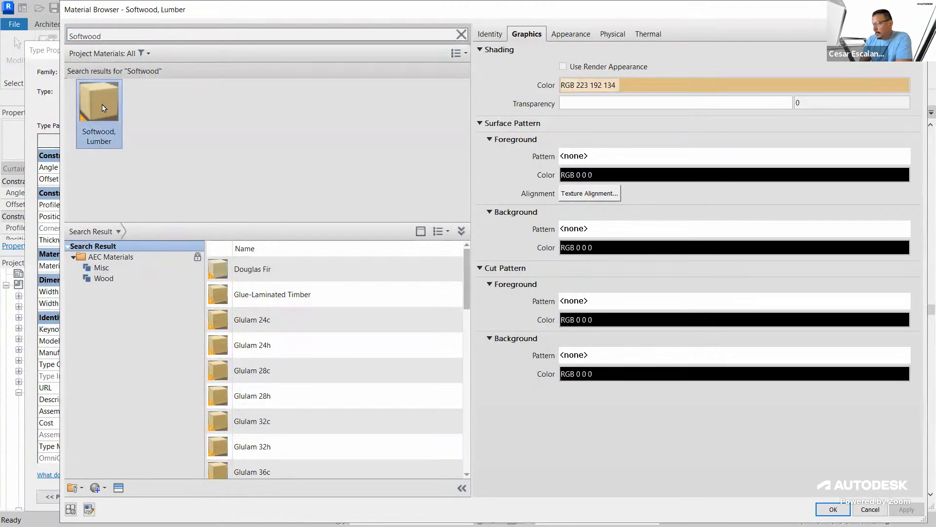
pyautogui.click(569, 34)
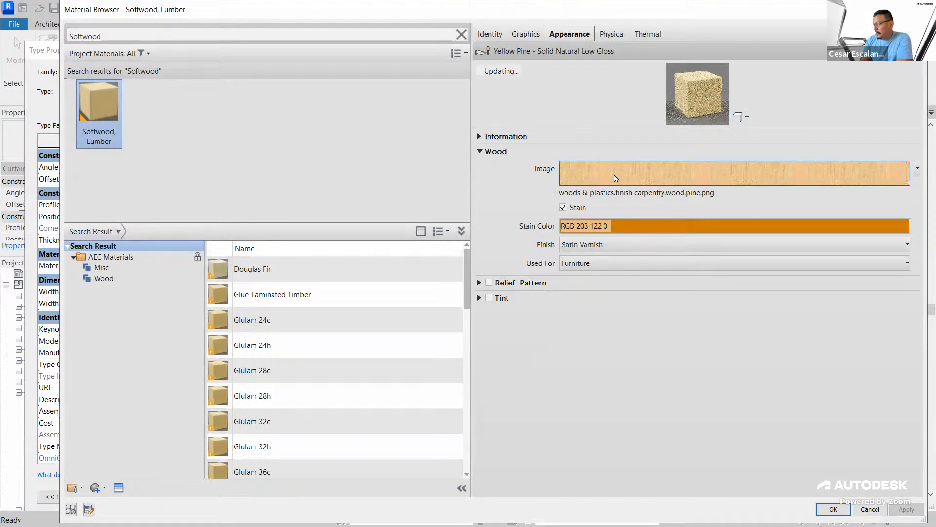
pyautogui.click(834, 509)
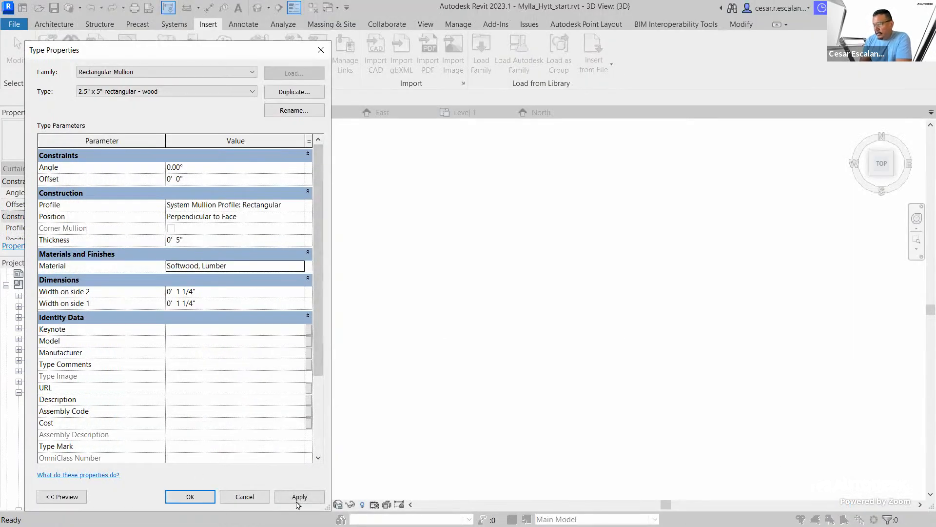
pyautogui.click(190, 496)
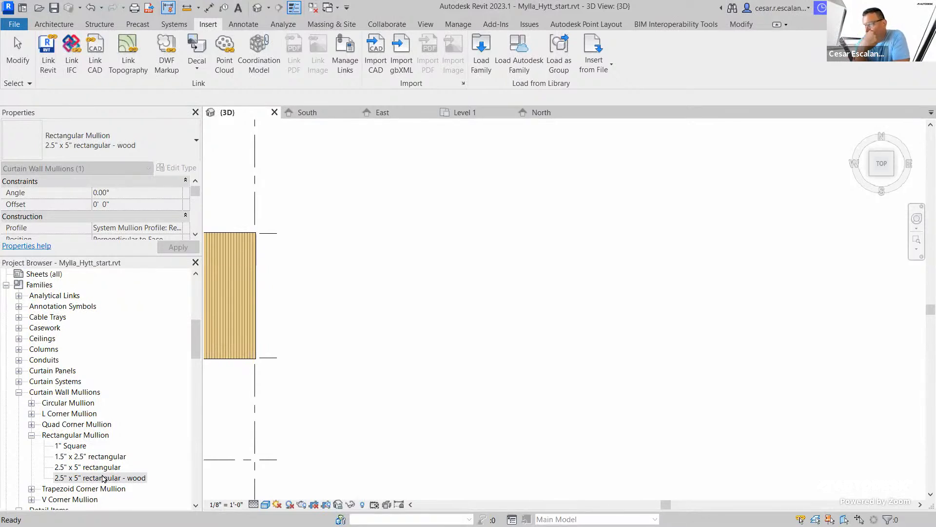
pyautogui.click(423, 253)
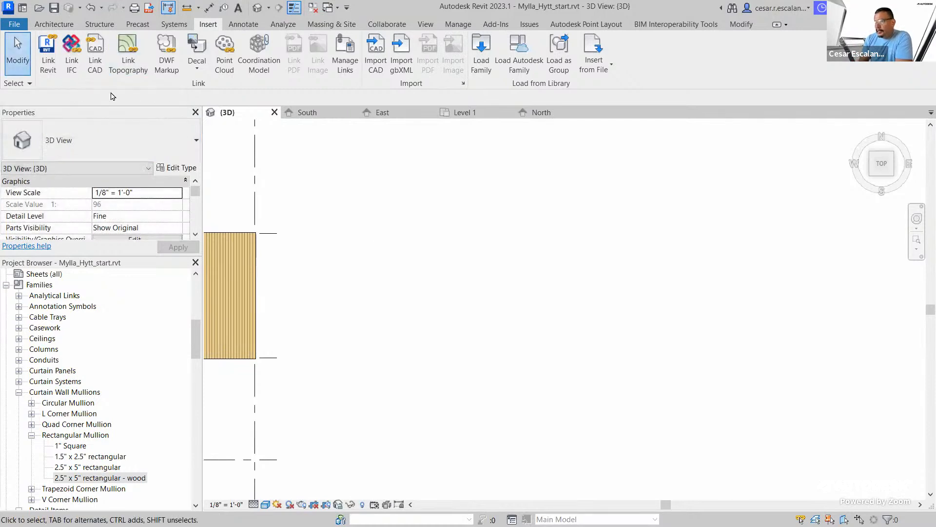
# - Draw a straight Storefront curtain wall about 9' long in the empty area beside the building, from Level 1 up to Level M
pyautogui.click(64, 27)
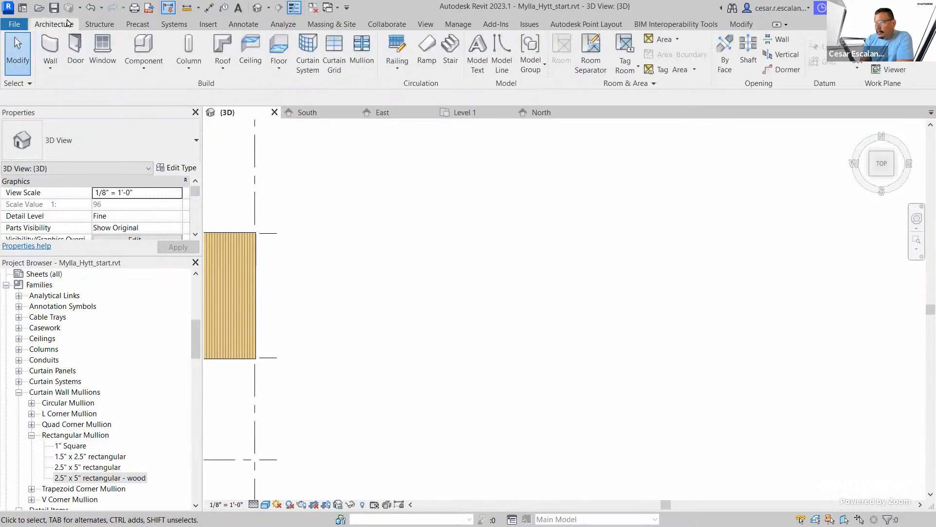
pyautogui.click(50, 44)
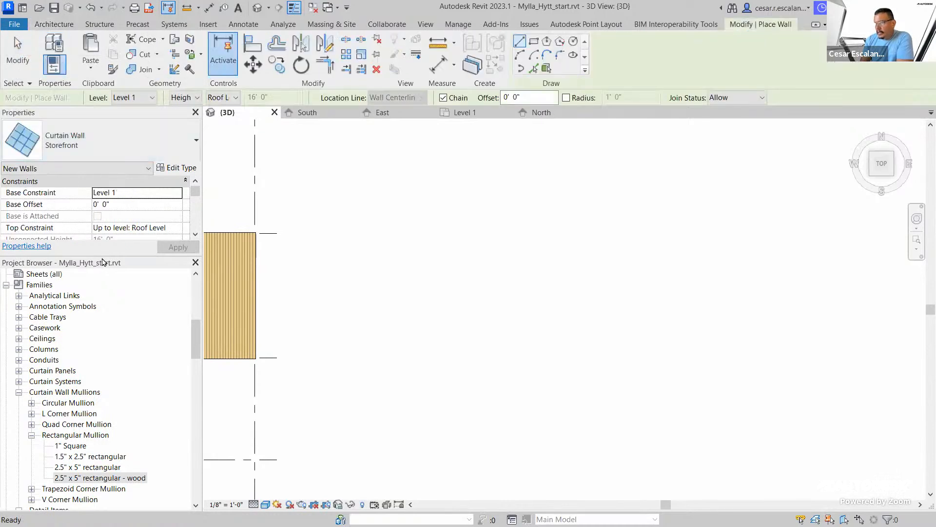
pyautogui.moveTo(108, 254); pyautogui.dragTo(120, 423)
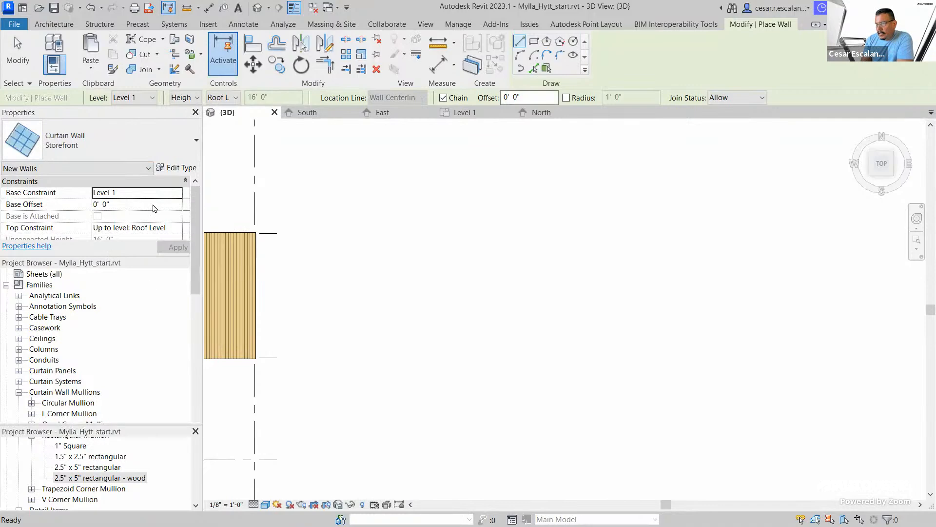
pyautogui.click(156, 150)
pyautogui.moveTo(68, 287); pyautogui.dragTo(68, 288)
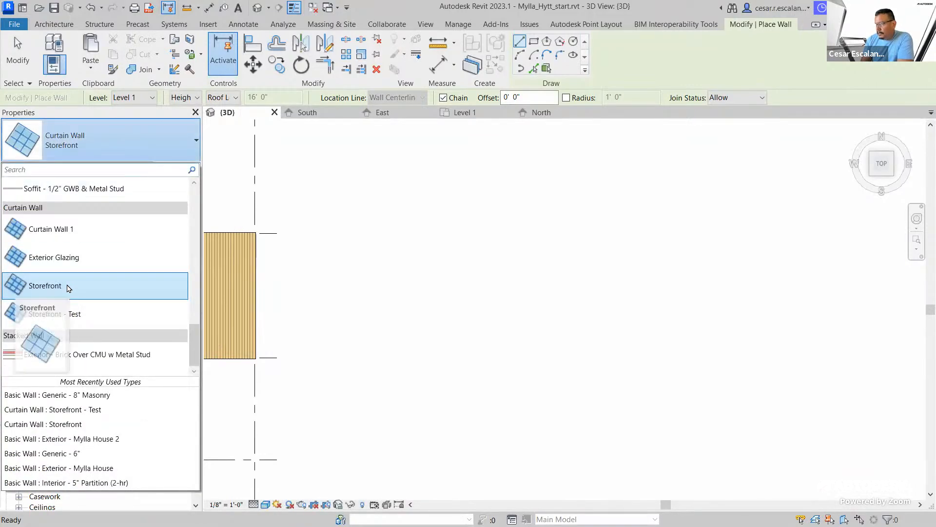
pyautogui.click(68, 288)
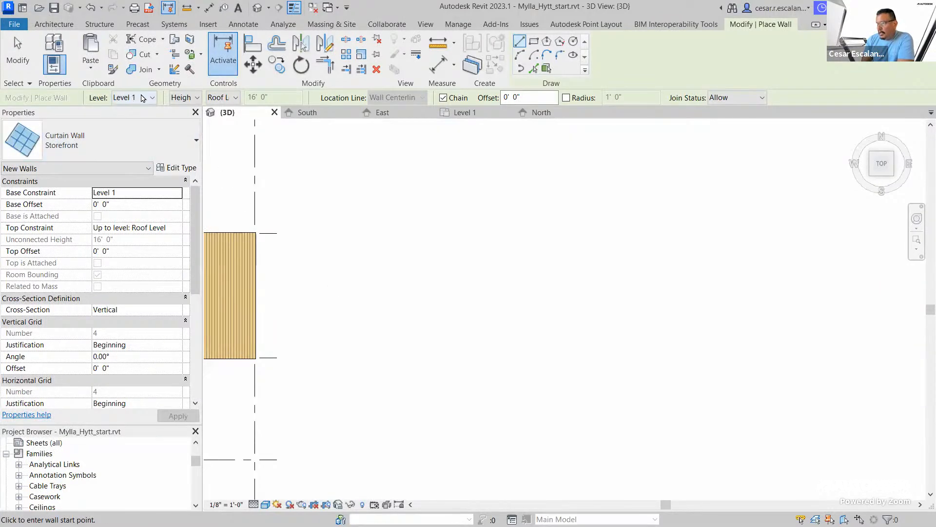
pyautogui.click(240, 99)
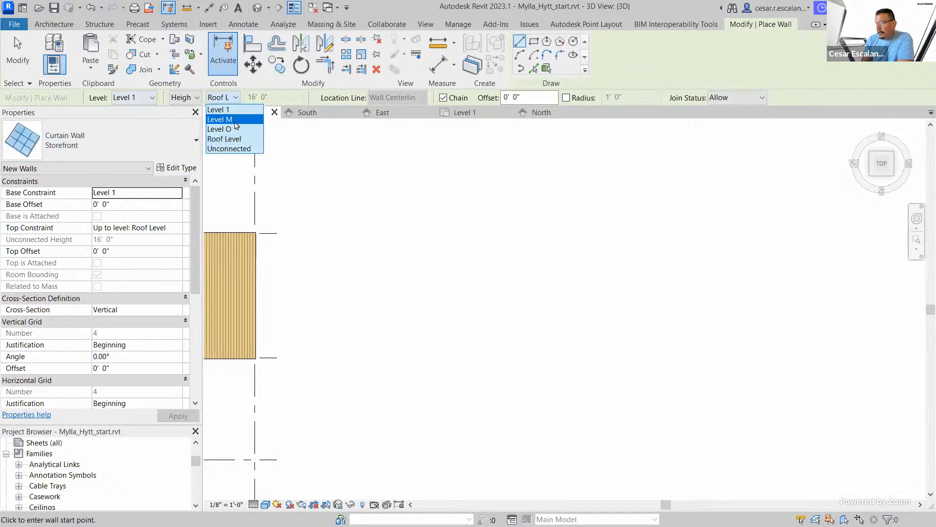
pyautogui.click(236, 123)
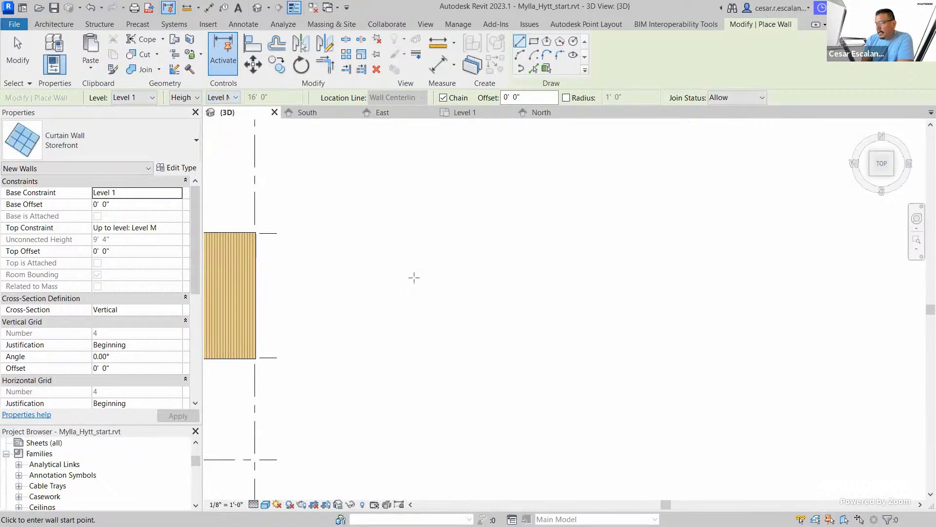
pyautogui.click(393, 335)
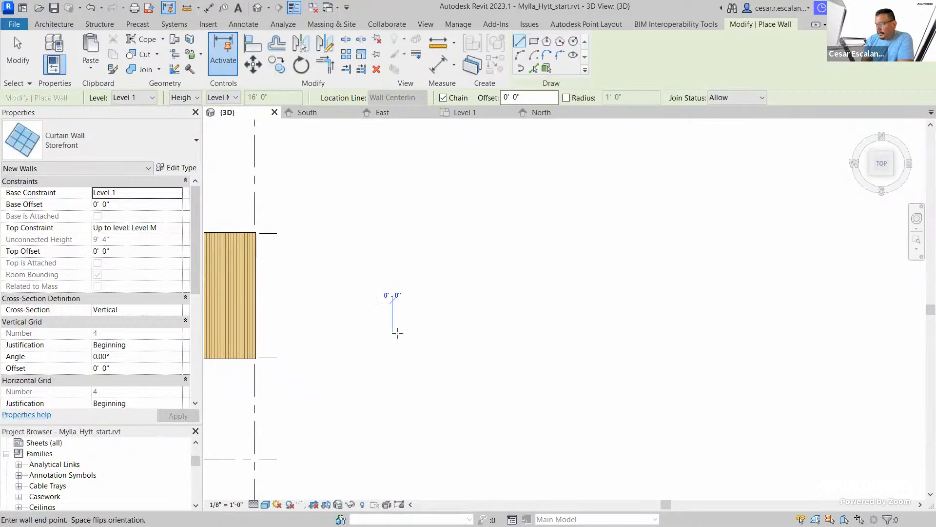
pyautogui.click(465, 335)
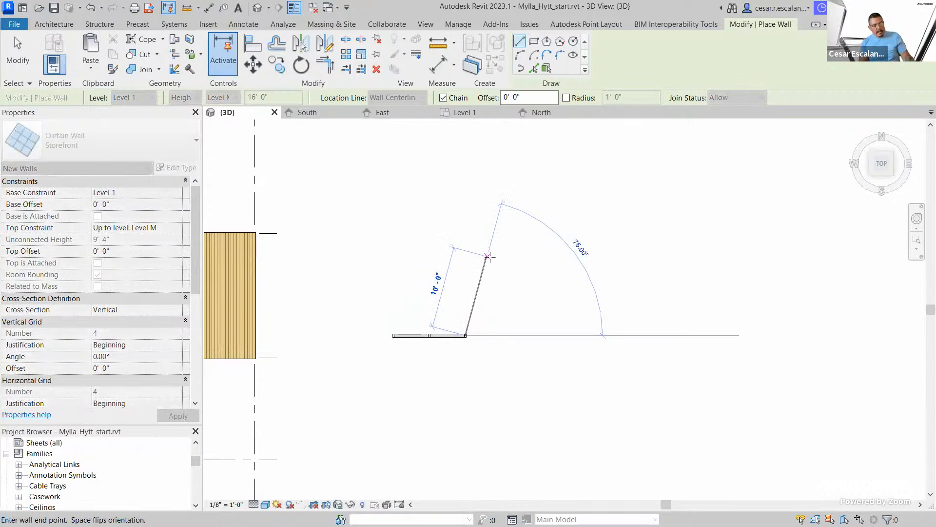
pyautogui.press('Escape')
pyautogui.press('Escape')
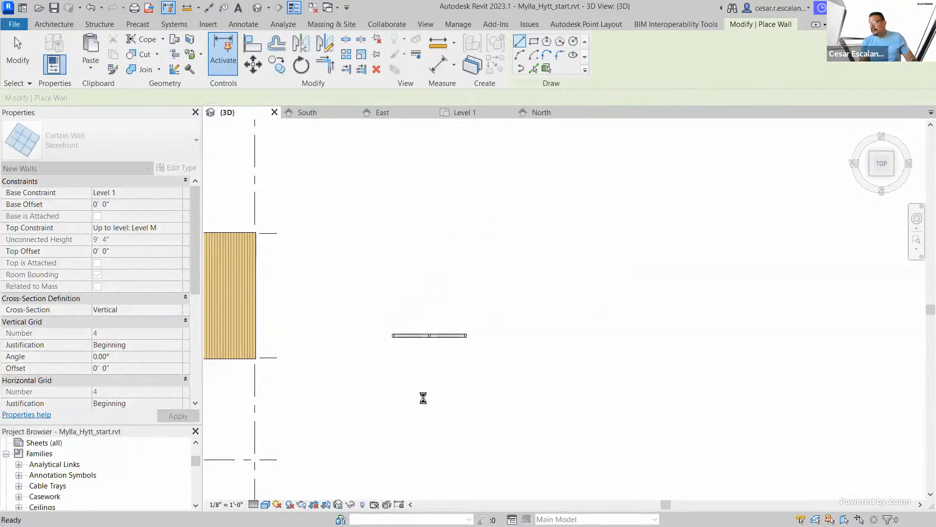
# - Examine the new storefront wall in 3D, including its grid division and the type of its top and side mullions
pyautogui.scroll(2, 423, 397)
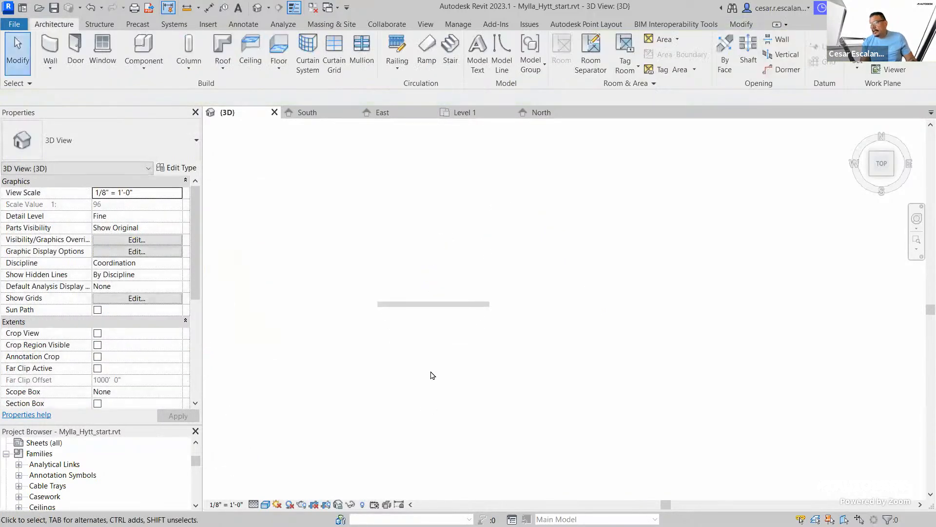
pyautogui.click(448, 308)
pyautogui.keyDown('shift'); pyautogui.moveTo(488, 242); pyautogui.dragTo(255, 272, button='middle'); pyautogui.keyUp('shift')
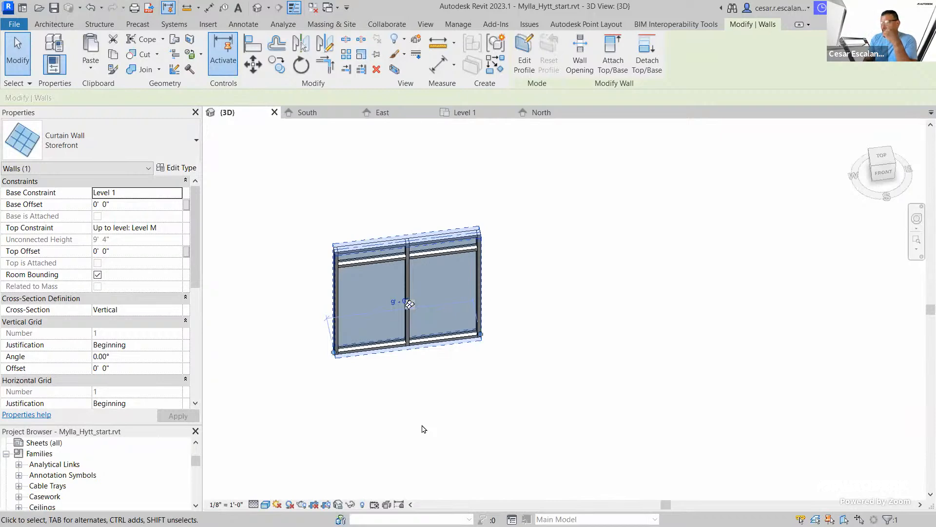
pyautogui.click(445, 397)
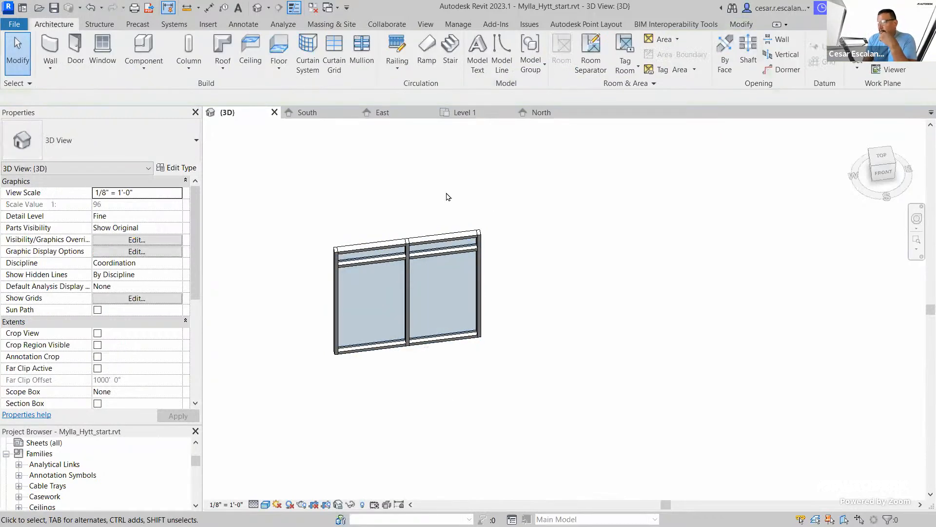
pyautogui.click(420, 238)
pyautogui.click(393, 227)
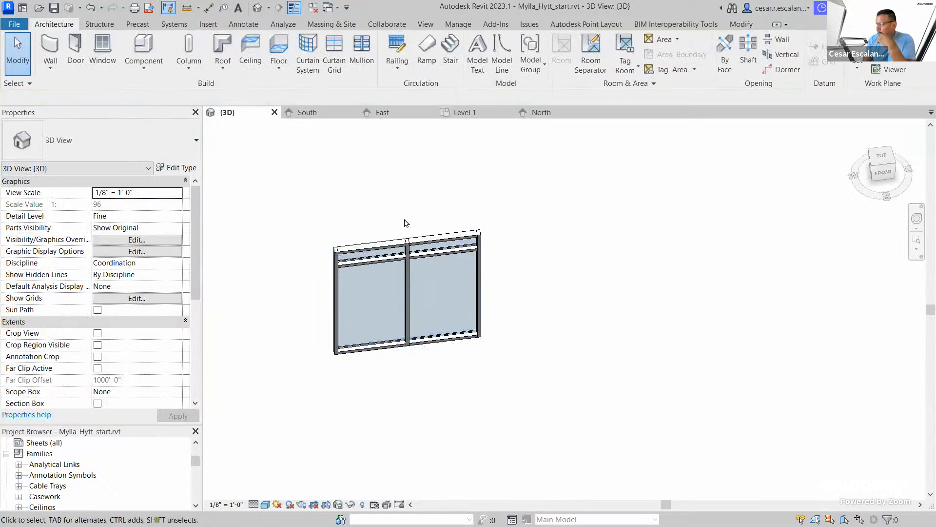
pyautogui.scroll(3, 408, 223)
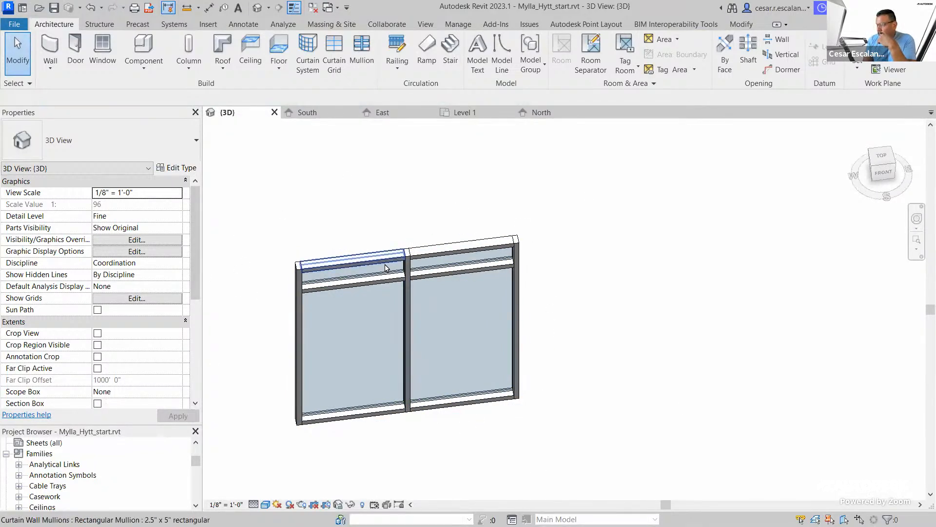
pyautogui.click(497, 247)
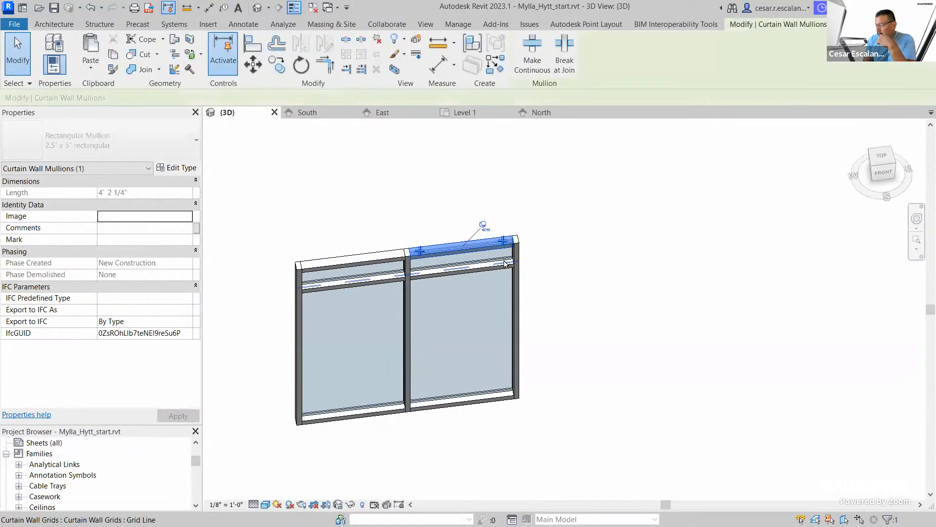
pyautogui.click(553, 271)
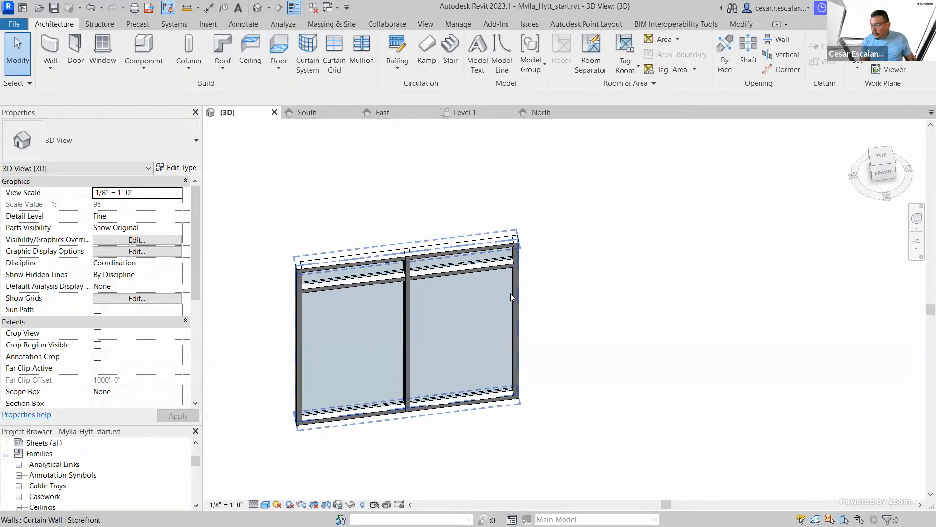
pyautogui.click(509, 297)
pyautogui.click(581, 292)
# - Duplicate the new curtain wall's Storefront type and name the copy Storefront - Mylla
pyautogui.click(510, 232)
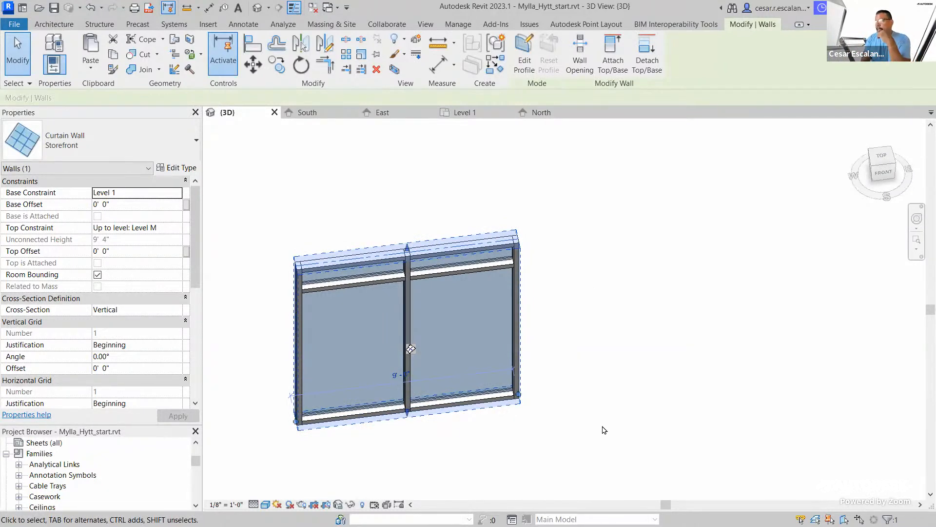
pyautogui.click(188, 170)
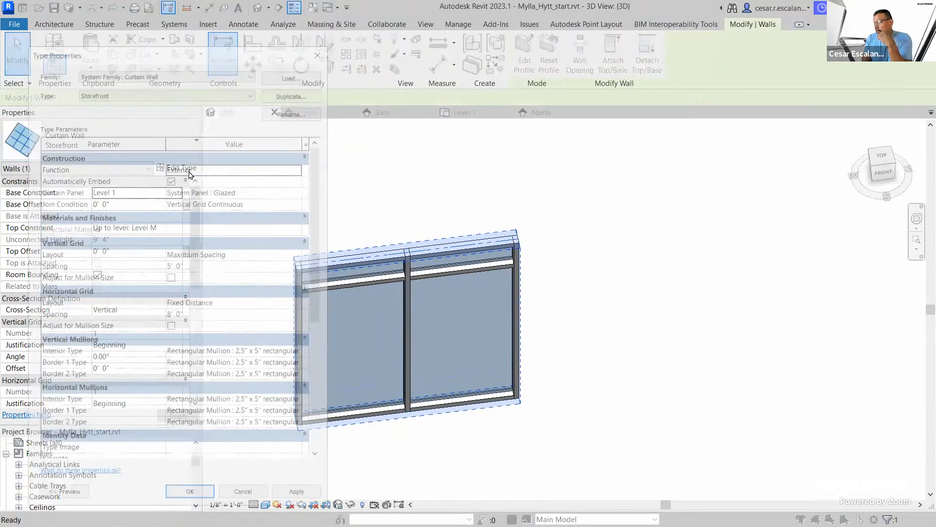
pyautogui.click(294, 92)
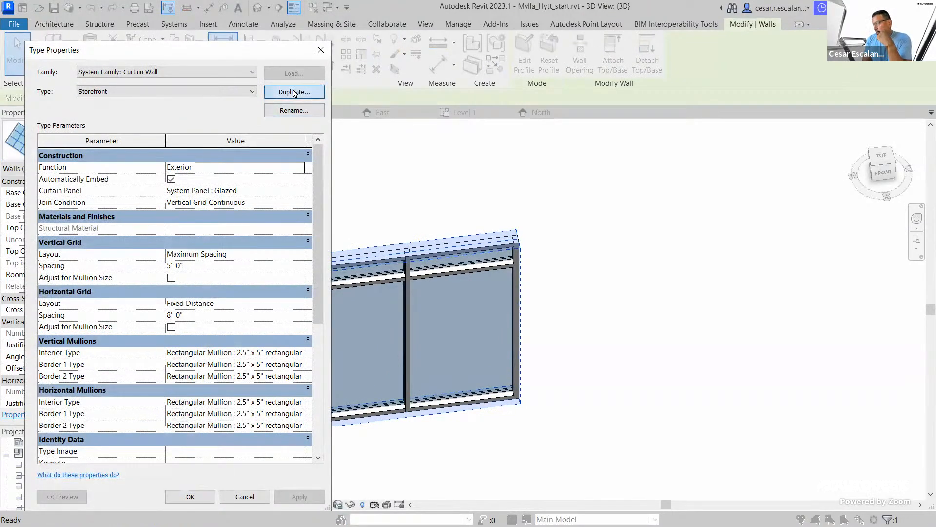
pyautogui.click(161, 270)
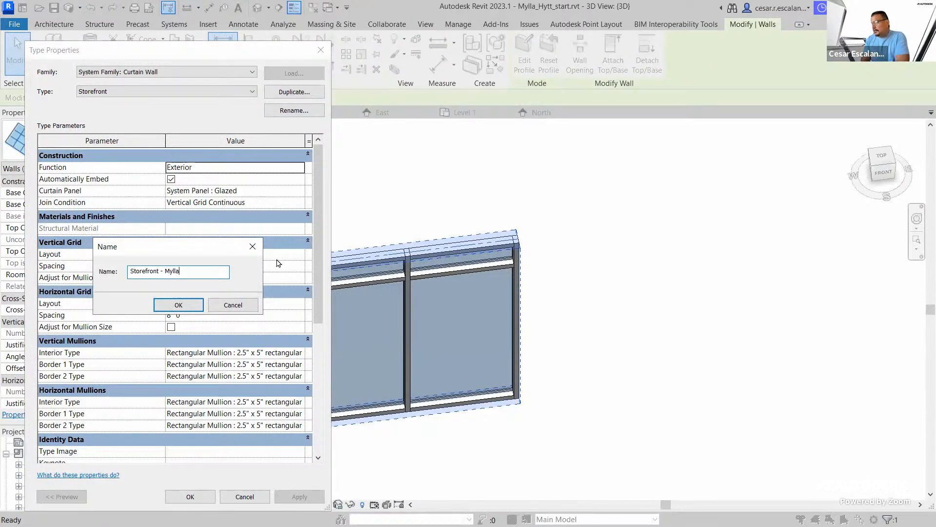
pyautogui.click(184, 305)
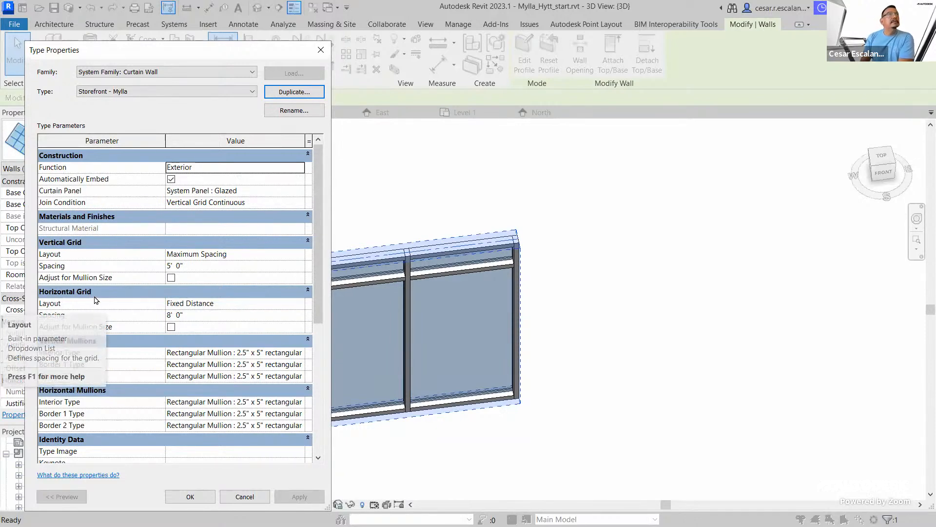
# - Set both the vertical grid and horizontal grid layouts of the Storefront - Mylla type to None
pyautogui.click(301, 255)
pyautogui.click(299, 254)
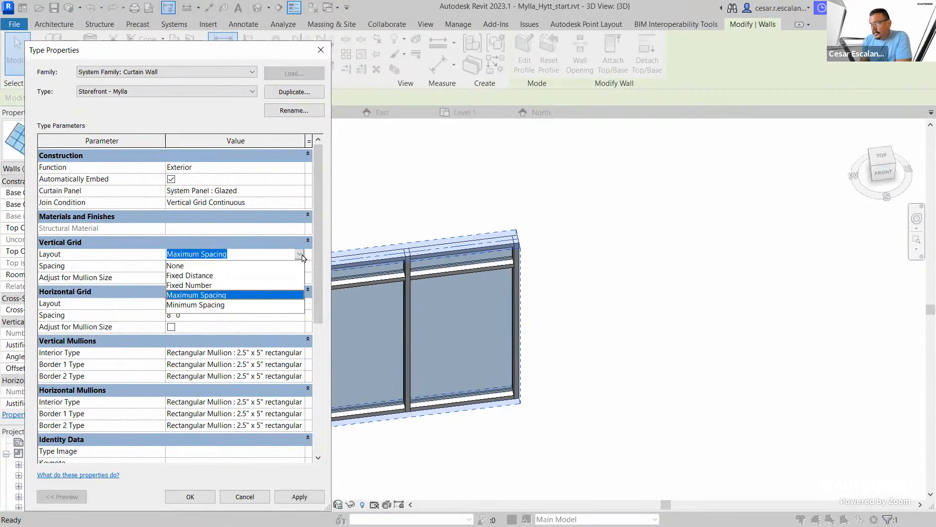
pyautogui.click(189, 265)
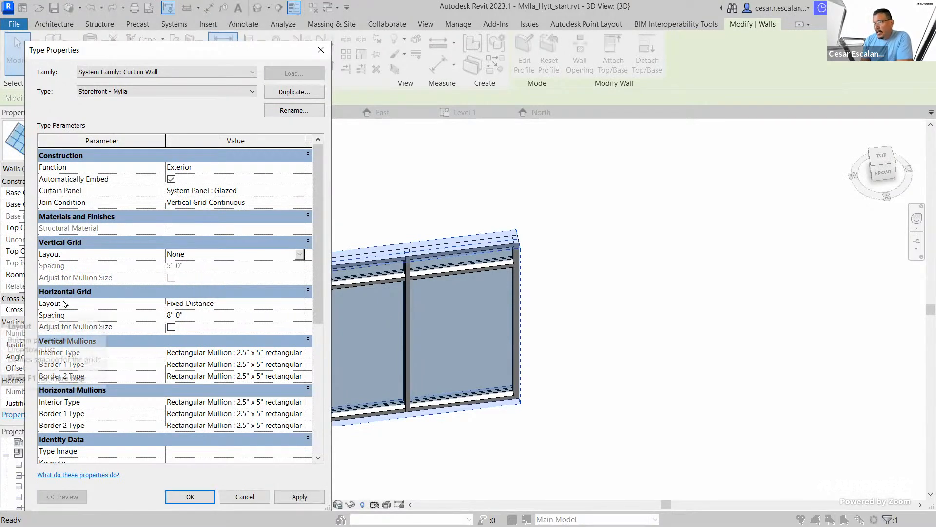
pyautogui.click(301, 304)
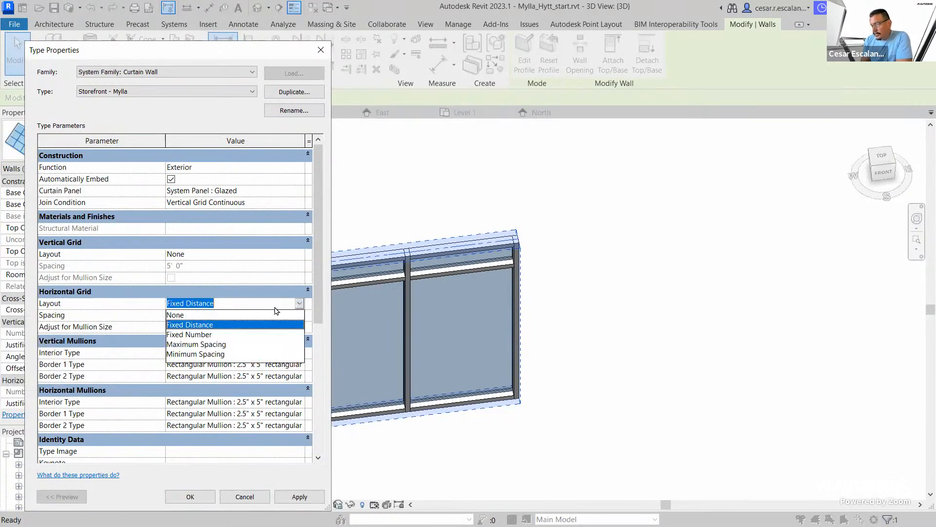
pyautogui.click(189, 314)
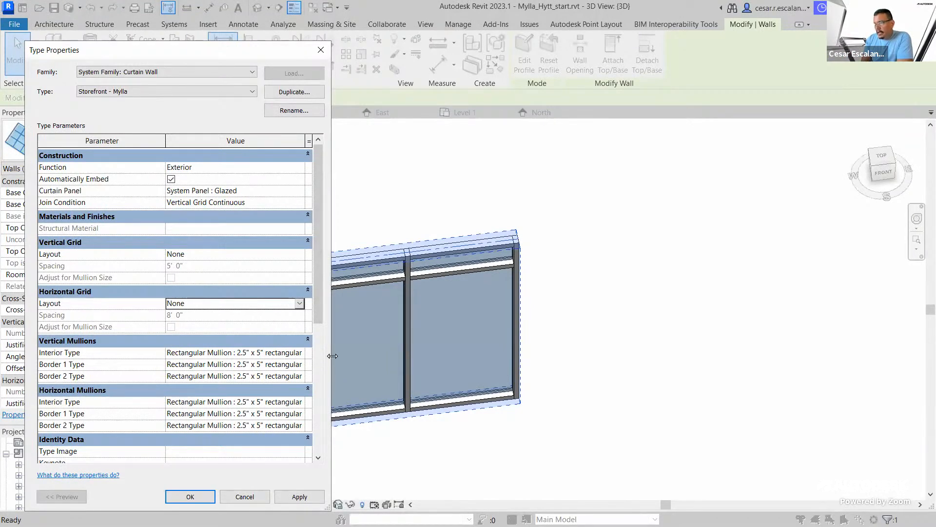
# - Set the vertical mullions' Interior, Border 1 and Border 2 types to Rectangular Mullion : 2.5" x 5" rectangular - wood
pyautogui.moveTo(333, 356); pyautogui.dragTo(453, 356)
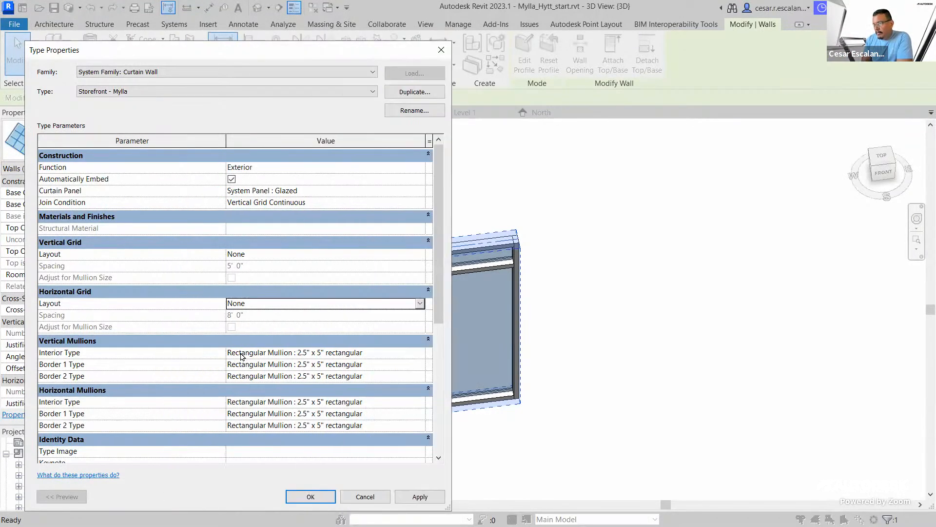
pyautogui.click(420, 353)
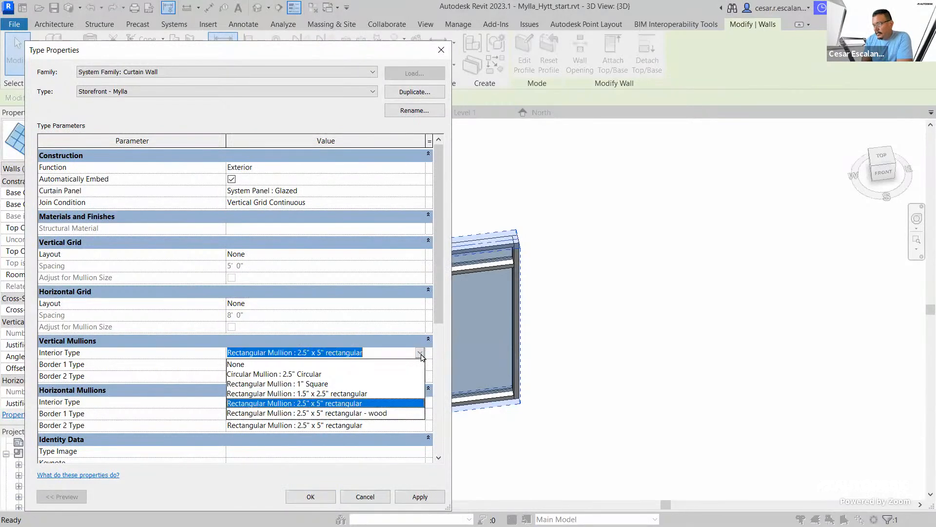
pyautogui.click(391, 413)
pyautogui.click(421, 366)
pyautogui.scroll(-3, 404, 410)
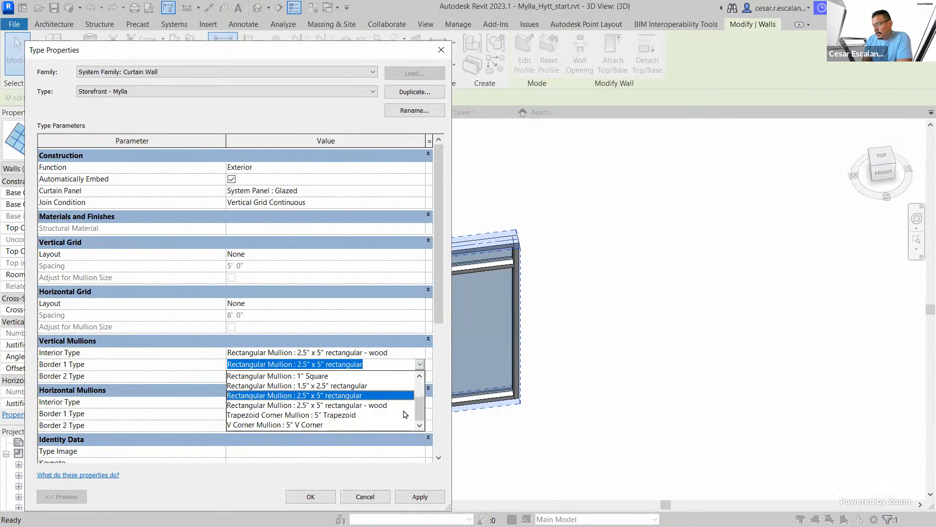
pyautogui.click(397, 403)
pyautogui.click(410, 376)
pyautogui.click(420, 375)
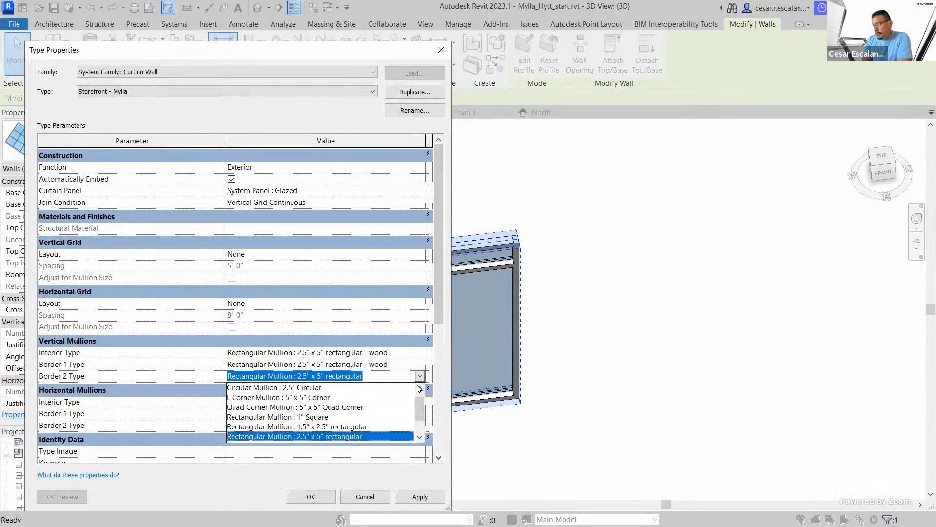
pyautogui.scroll(-1, 384, 438)
pyautogui.click(384, 417)
# - Assign Rectangular Mullion : 2.5" x 5" rectangular - wood to the horizontal mullions' Interior, Border 1 and Border 2 types
pyautogui.click(411, 403)
pyautogui.click(420, 401)
pyautogui.click(390, 463)
pyautogui.click(412, 414)
pyautogui.click(420, 413)
pyautogui.scroll(-1, 399, 456)
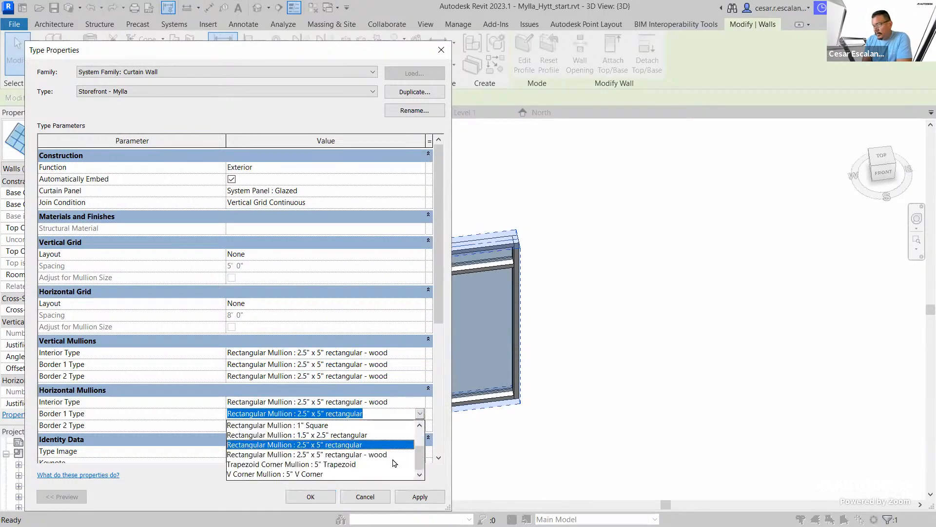
pyautogui.click(396, 454)
pyautogui.click(420, 425)
pyautogui.click(420, 426)
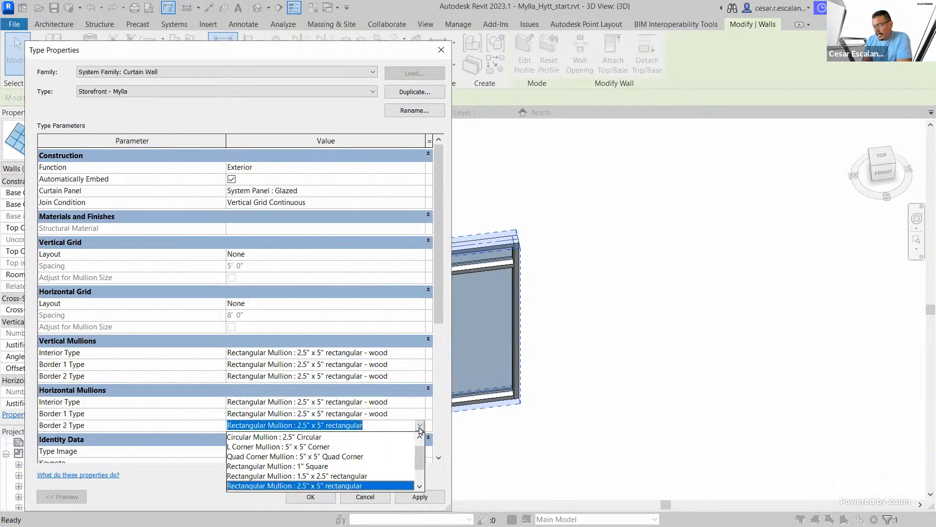
pyautogui.scroll(-1, 395, 474)
pyautogui.click(385, 467)
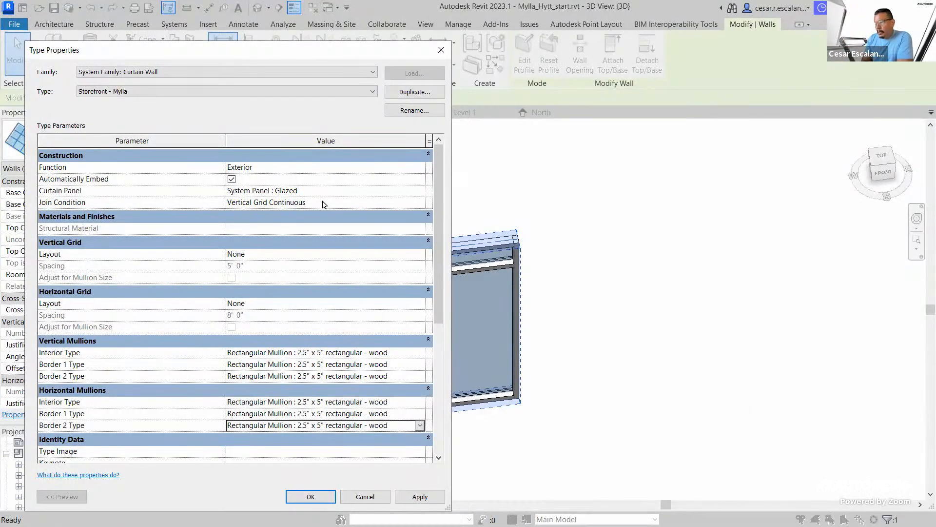
# - Set the Storefront - Mylla type's join condition to Border and Horizontal Grid Continuous
pyautogui.click(421, 203)
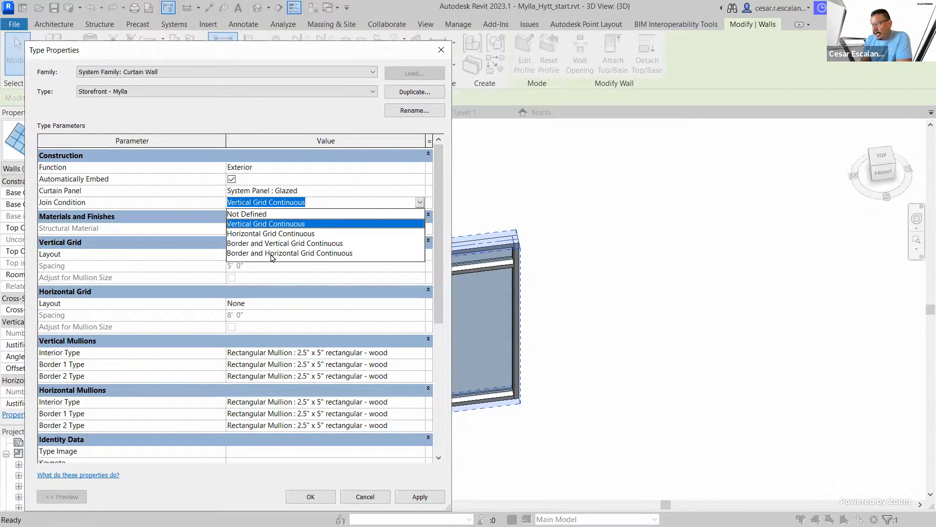
pyautogui.click(296, 253)
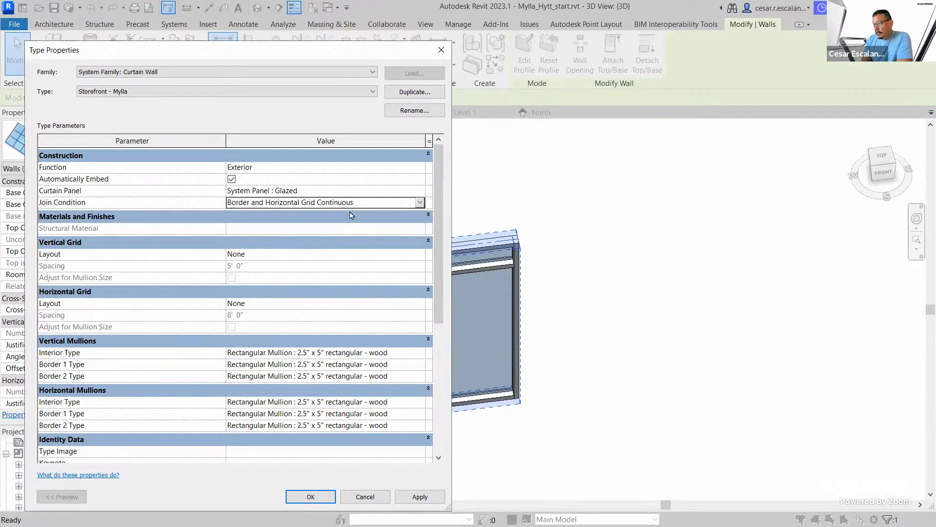
pyautogui.click(420, 203)
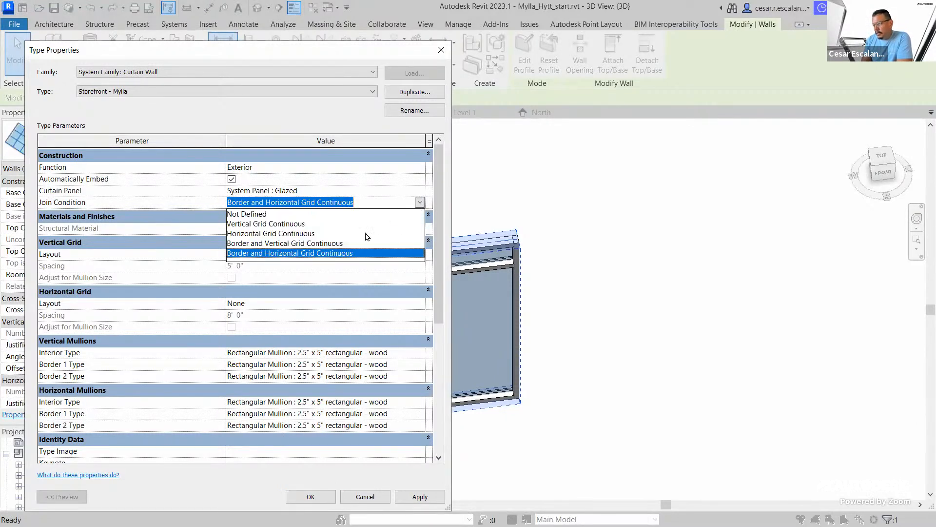
pyautogui.click(341, 253)
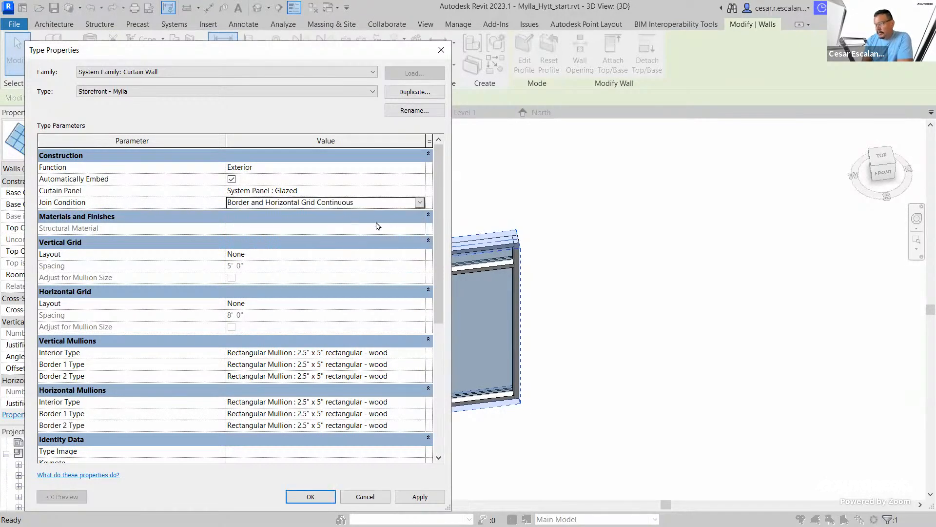
# - Apply the type changes to the curtain wall and delete its old type-generated gridlines
pyautogui.click(420, 497)
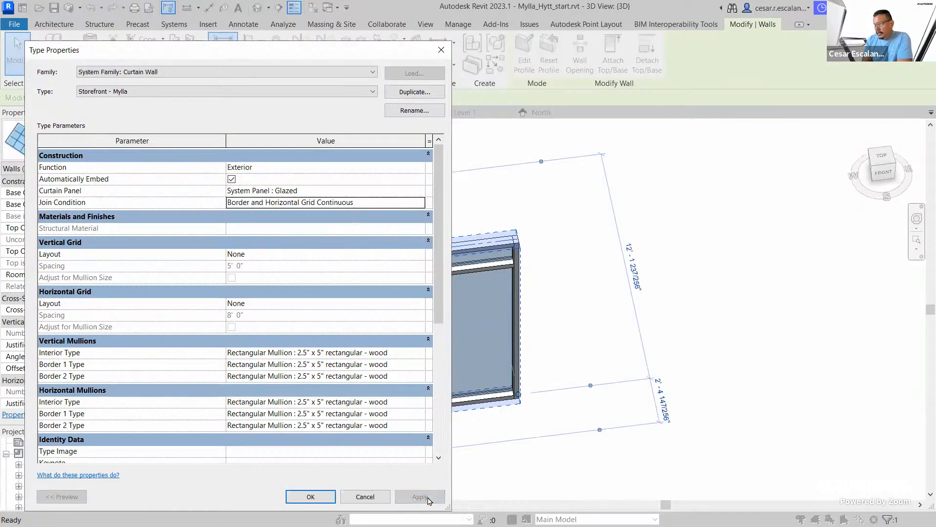
pyautogui.click(311, 496)
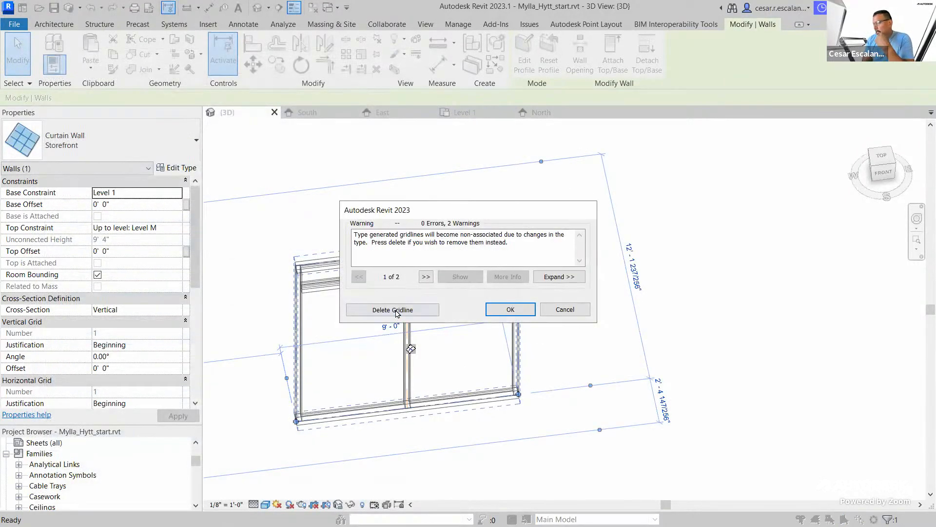
pyautogui.click(404, 311)
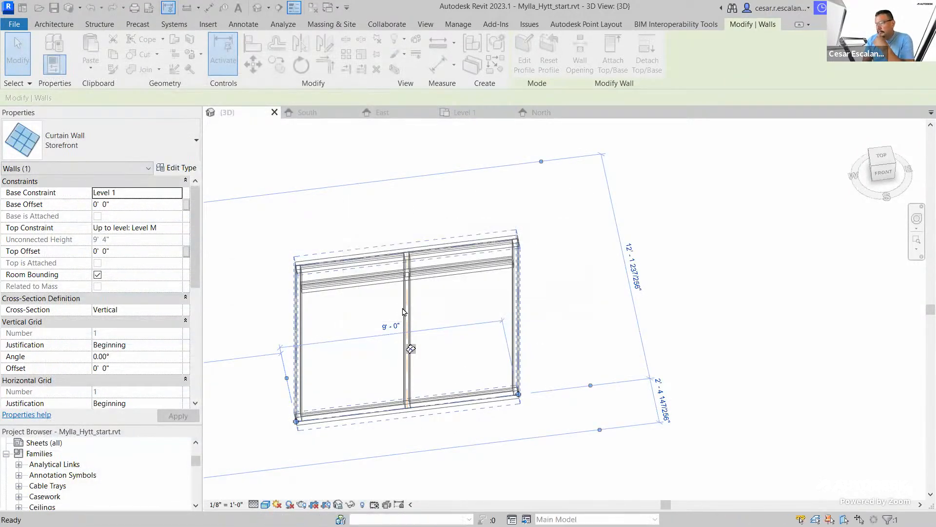
pyautogui.click(530, 438)
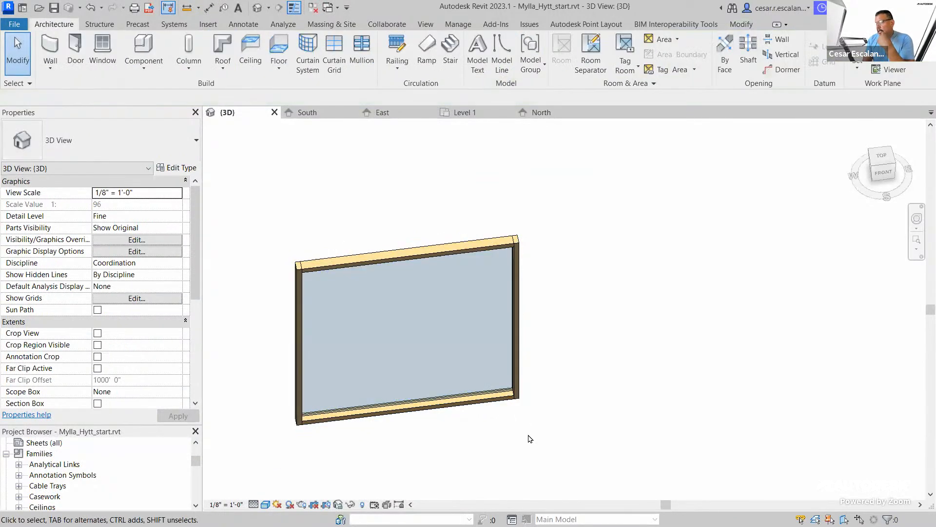
# - Examine the curtain wall's wood frame, corner joints and undivided glass panel in 3D
pyautogui.click(503, 406)
pyautogui.keyDown('shift'); pyautogui.moveTo(555, 429); pyautogui.dragTo(608, 368, button='middle'); pyautogui.keyUp('shift')
pyautogui.click(609, 379)
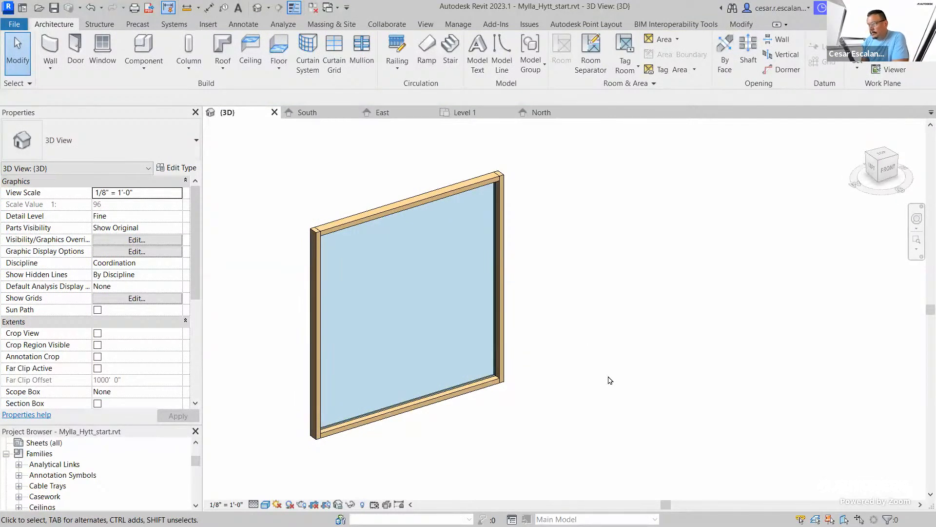
pyautogui.scroll(-2, 639, 339)
pyautogui.scroll(4, 573, 319)
pyautogui.moveTo(574, 320); pyautogui.dragTo(640, 284, button='middle')
pyautogui.scroll(-3, 651, 355)
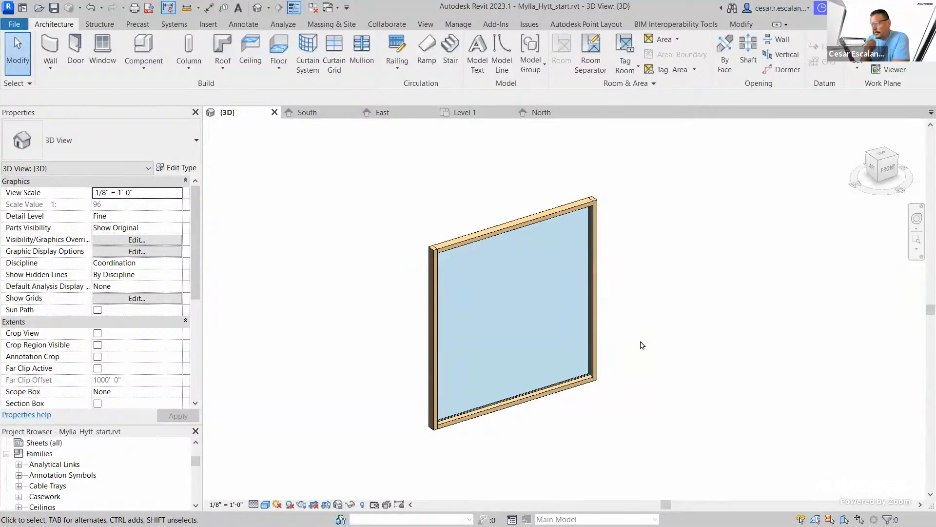
# - Browse the Doors category of the Autodesk family library for doors made for curtain walls
pyautogui.click(208, 24)
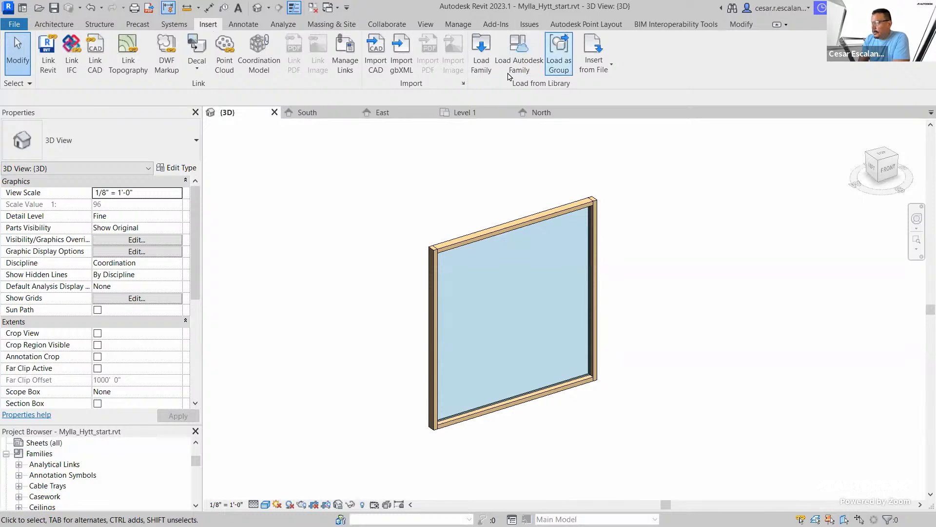
pyautogui.click(533, 50)
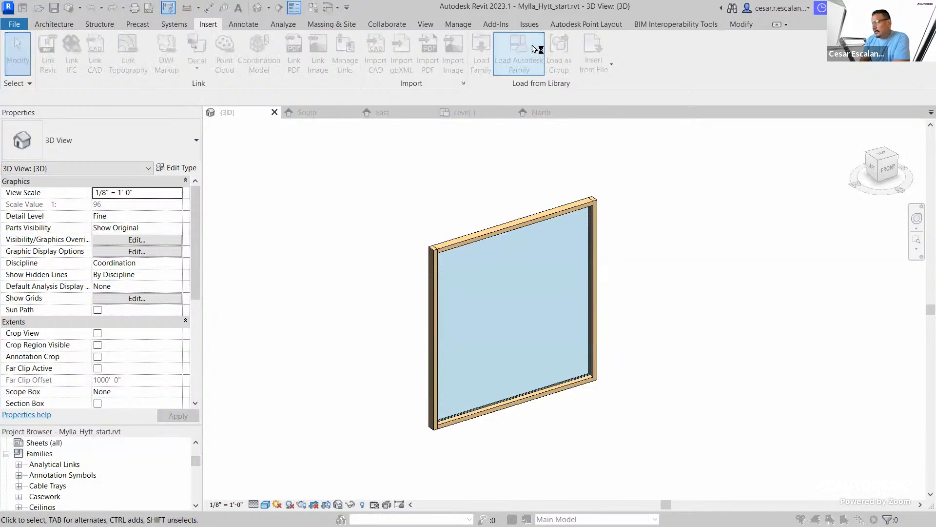
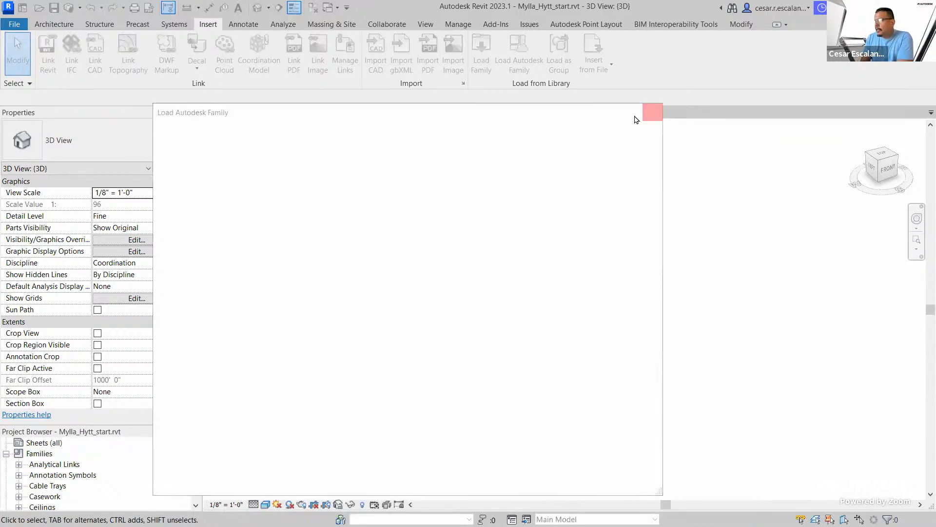
pyautogui.click(652, 112)
pyautogui.click(528, 66)
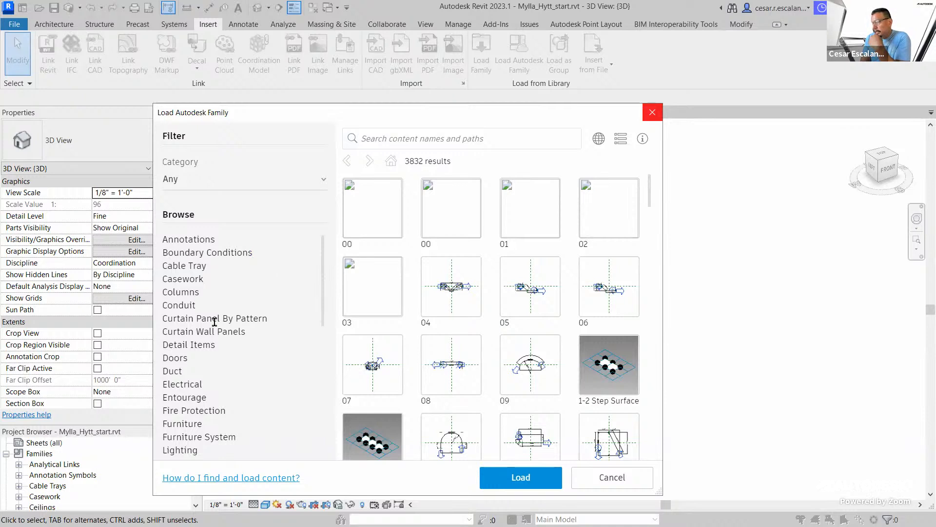
pyautogui.click(175, 358)
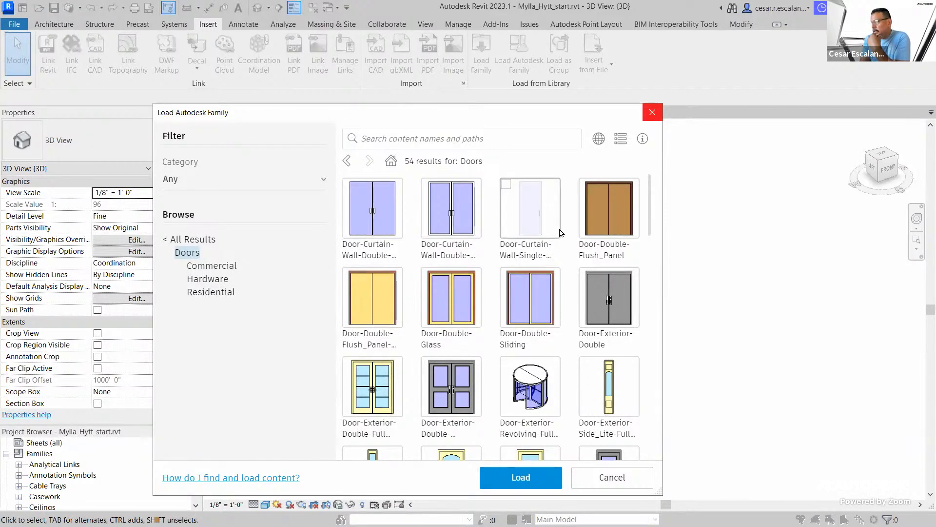
pyautogui.scroll(-5, 599, 265)
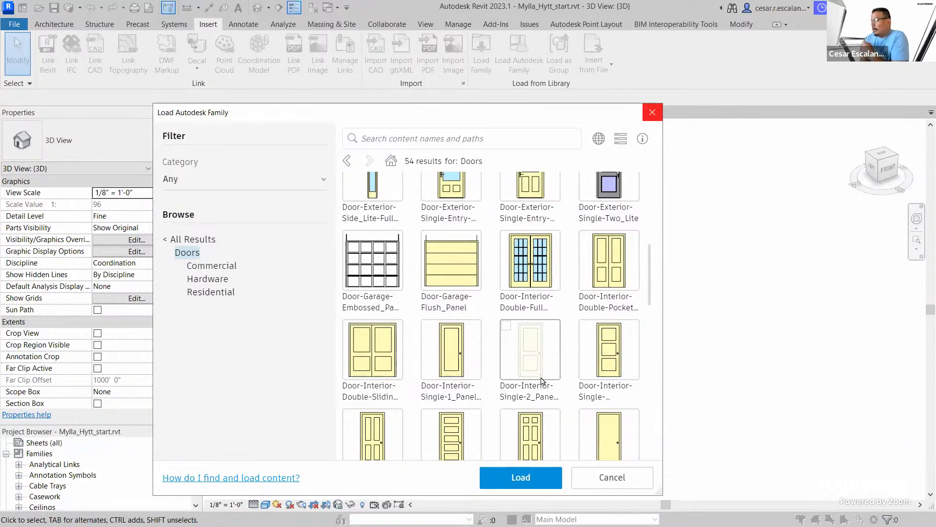
pyautogui.scroll(-5, 540, 383)
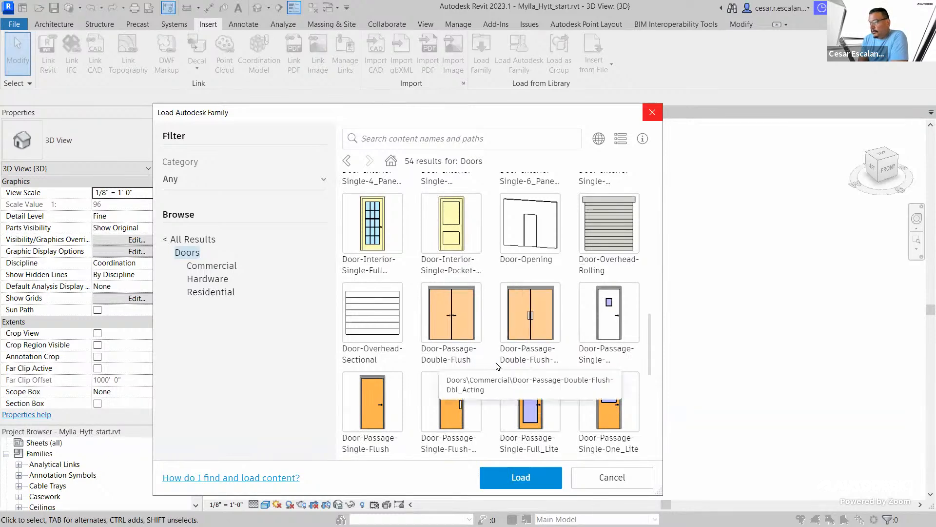
pyautogui.scroll(-5, 622, 335)
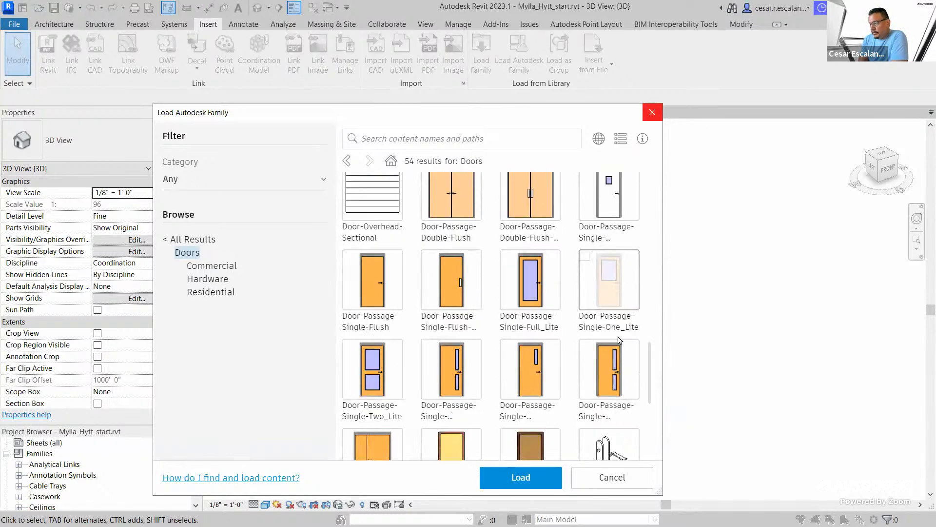
pyautogui.scroll(5, 619, 336)
pyautogui.scroll(10, 618, 336)
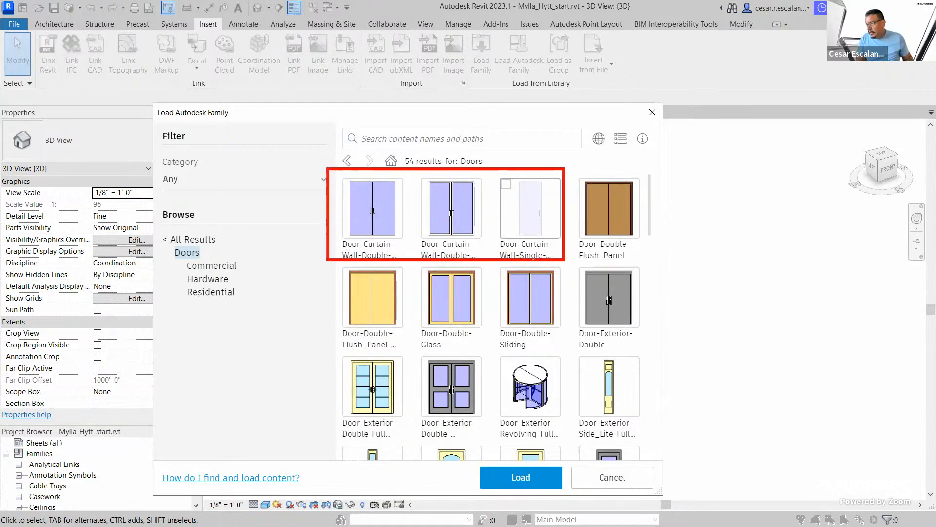
pyautogui.moveTo(469, 236)
pyautogui.mouseDown()
pyautogui.moveTo(448, 234)
pyautogui.moveTo(471, 255)
pyautogui.moveTo(490, 240)
pyautogui.mouseUp()
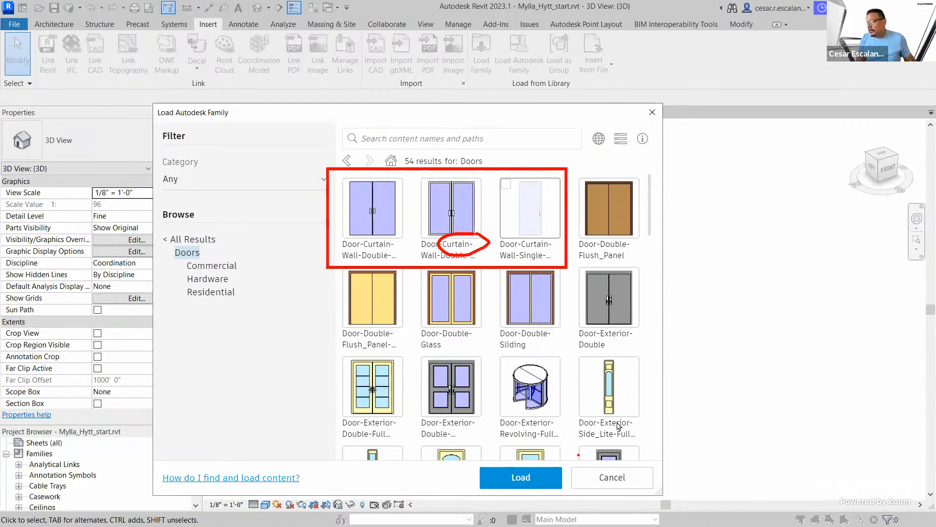
pyautogui.click(612, 477)
# - Try to load the Door-Curtain-Wall-Single-Glass family from the Doors category of the Autodesk library
pyautogui.click(531, 62)
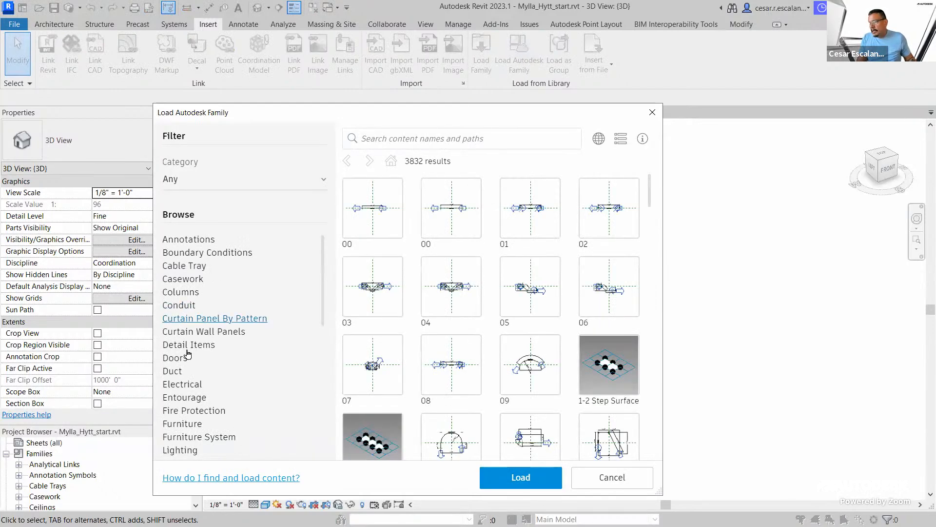
pyautogui.click(177, 357)
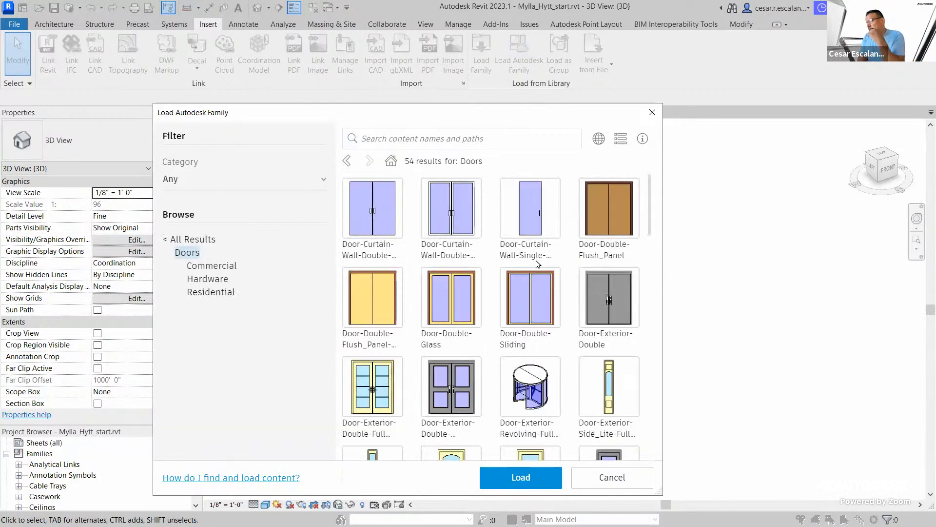
pyautogui.click(540, 197)
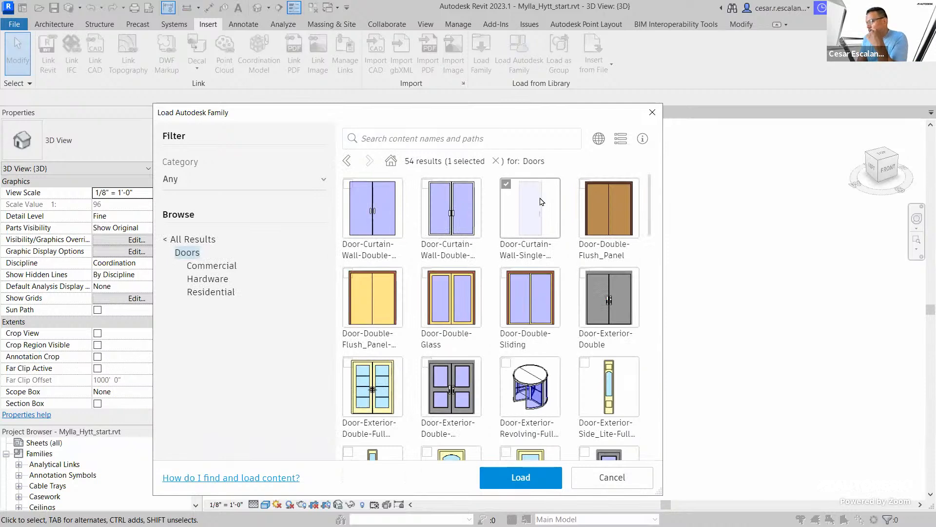
pyautogui.click(534, 477)
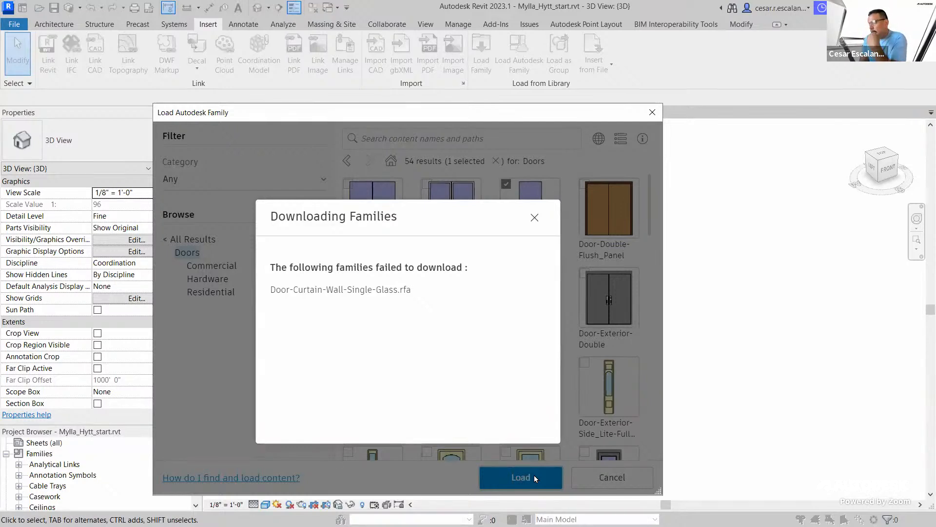
pyautogui.click(533, 218)
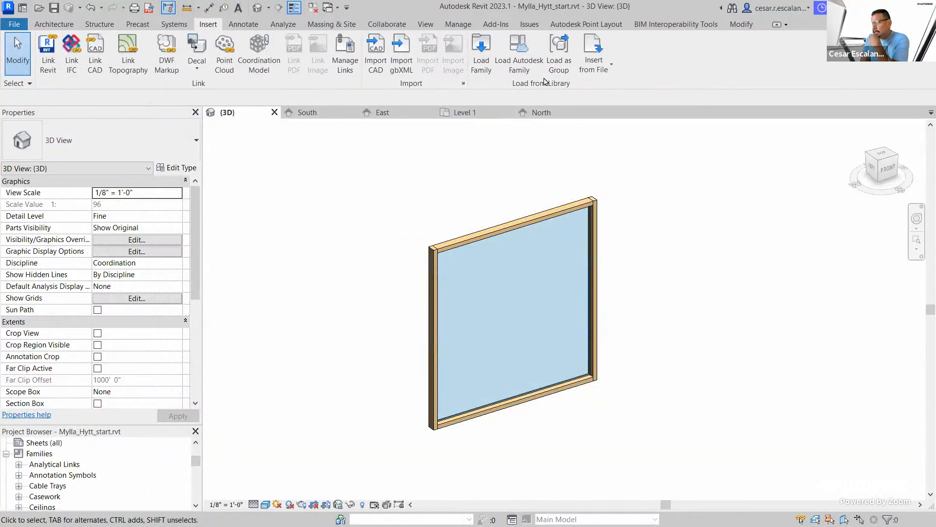
# - Retry loading the single glass curtain wall door family from the Autodesk library
pyautogui.click(519, 53)
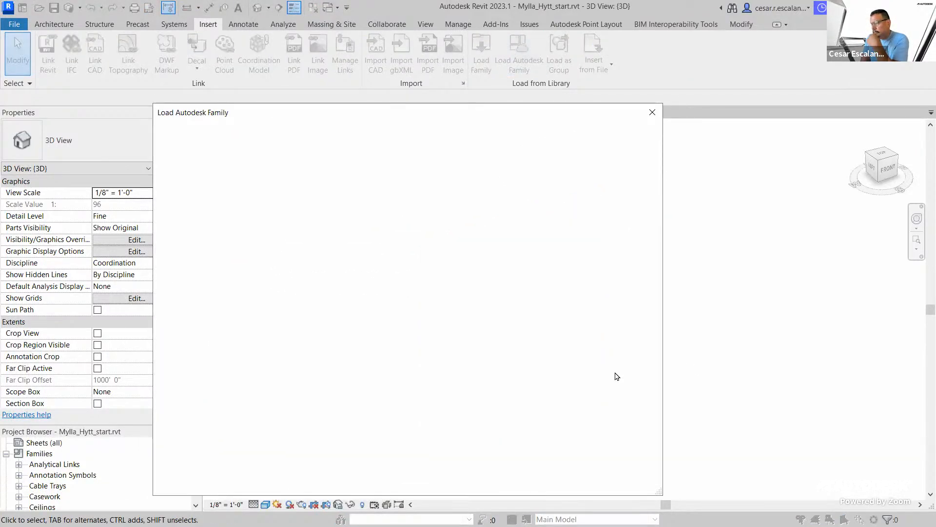
pyautogui.click(540, 210)
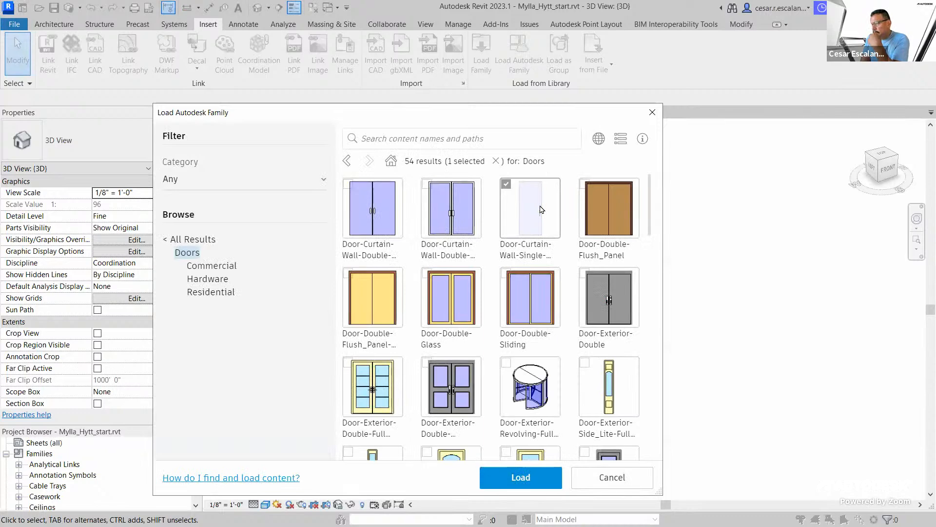
pyautogui.click(529, 475)
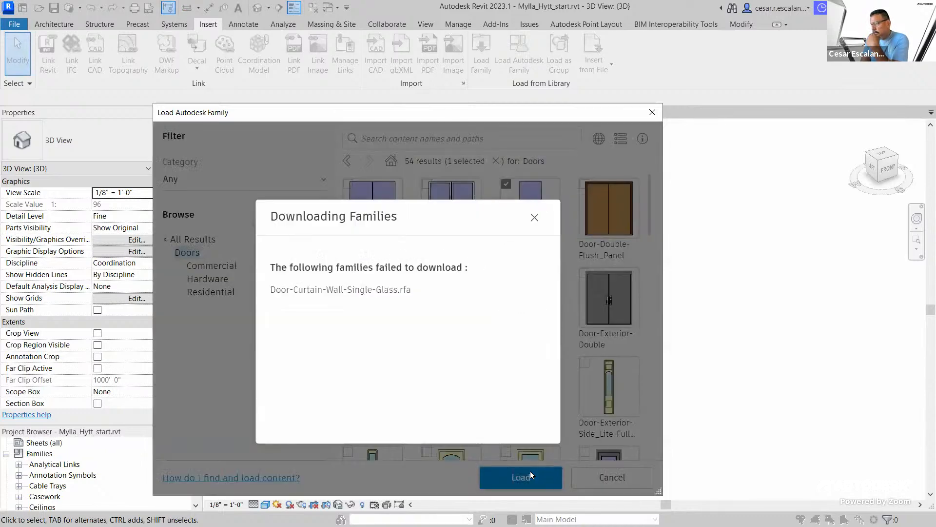
# - Load the Door-Curtain-Wall-Single-Glass.rfa family from the local Doors folder
pyautogui.click(536, 216)
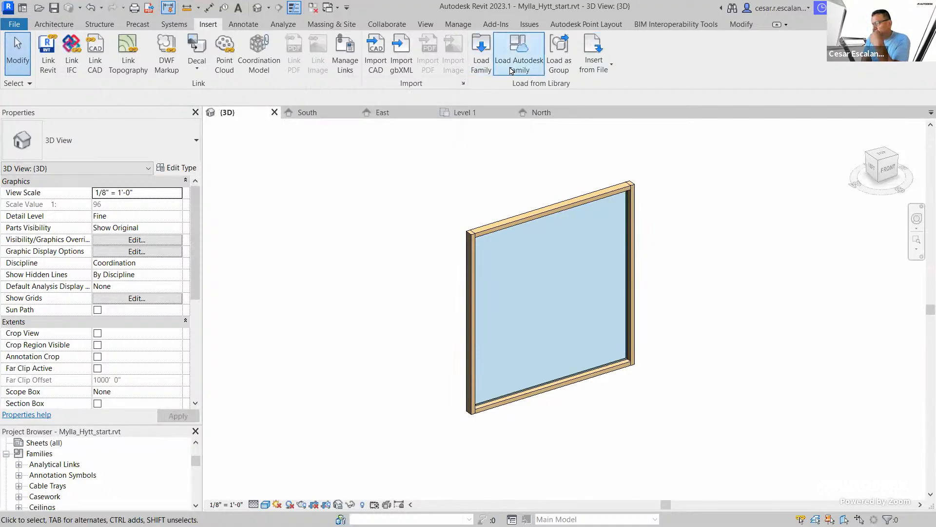
pyautogui.click(481, 72)
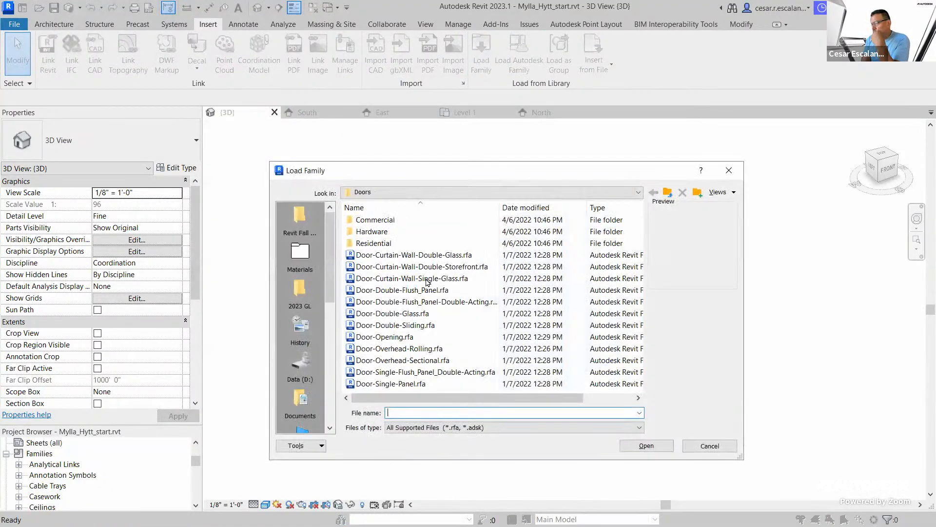
pyautogui.click(460, 278)
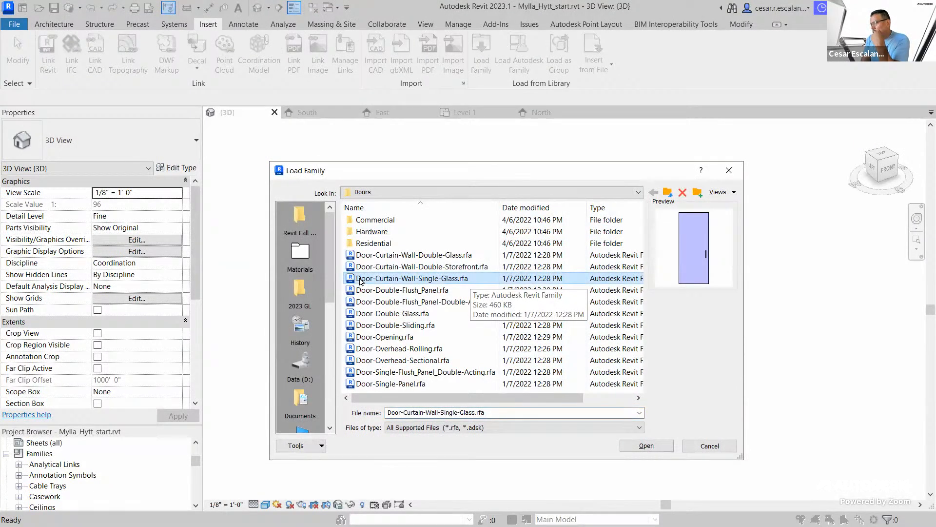
pyautogui.click(646, 445)
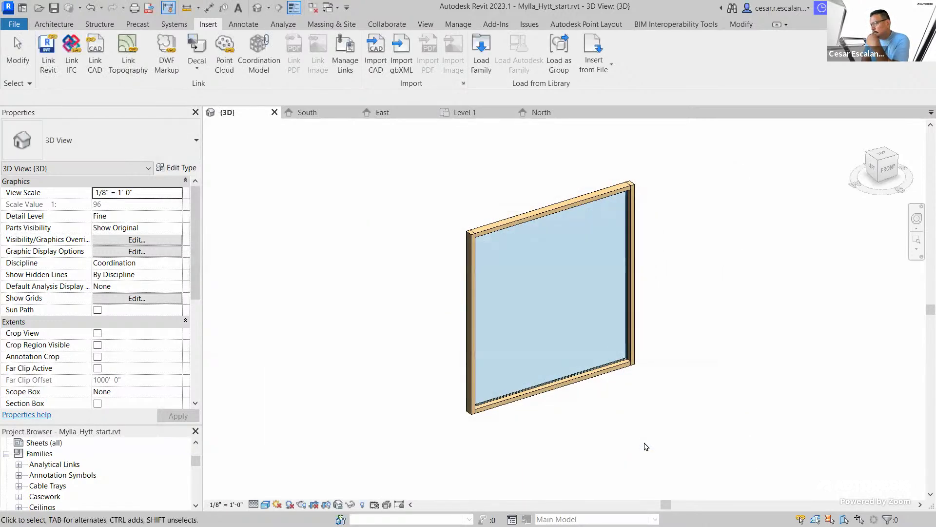
# - Load the single glass curtain wall door from the Autodesk cloud library's Doors category once more
pyautogui.click(517, 57)
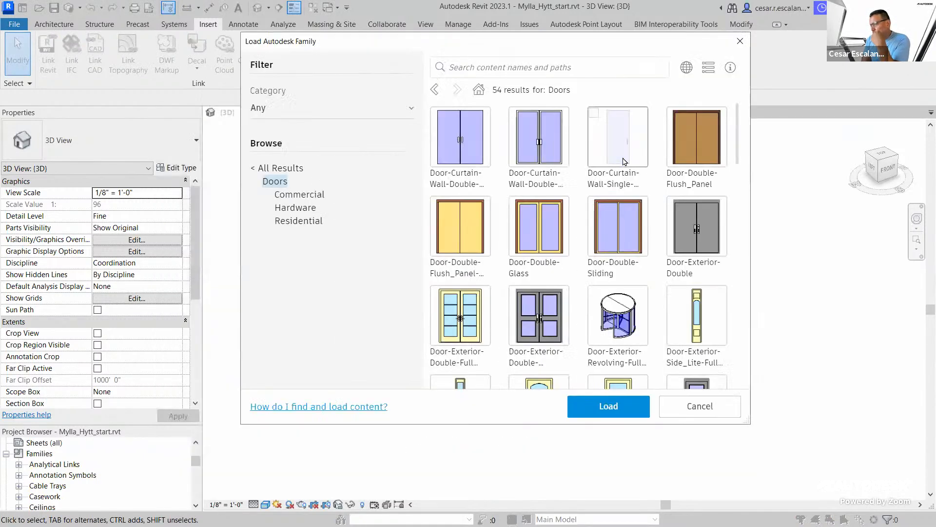
pyautogui.click(624, 161)
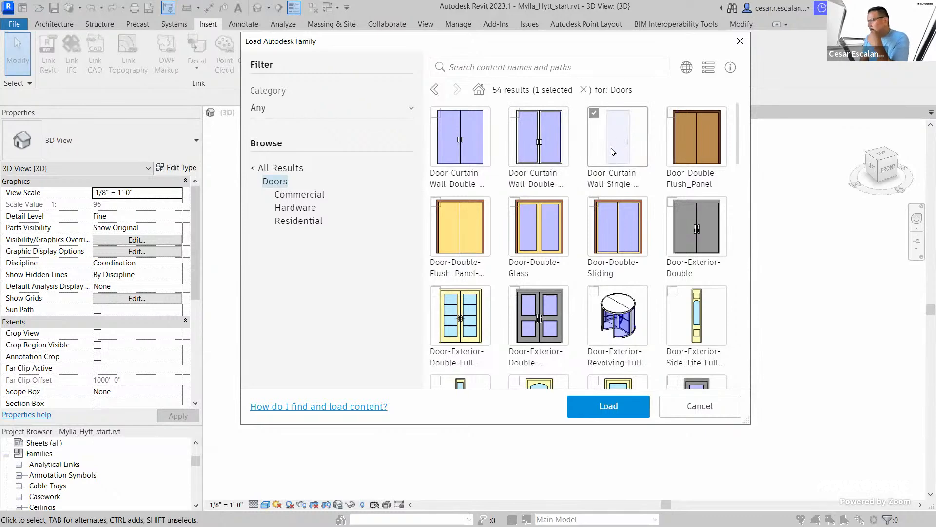
pyautogui.click(609, 406)
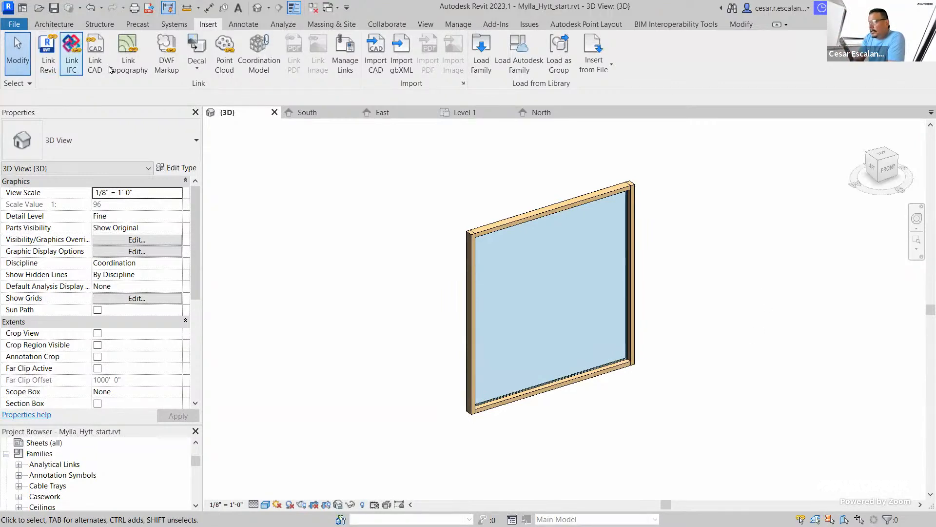
# - Divide the curtain wall with a full-height vertical grid line 3'-0" from its right-hand end
pyautogui.click(62, 25)
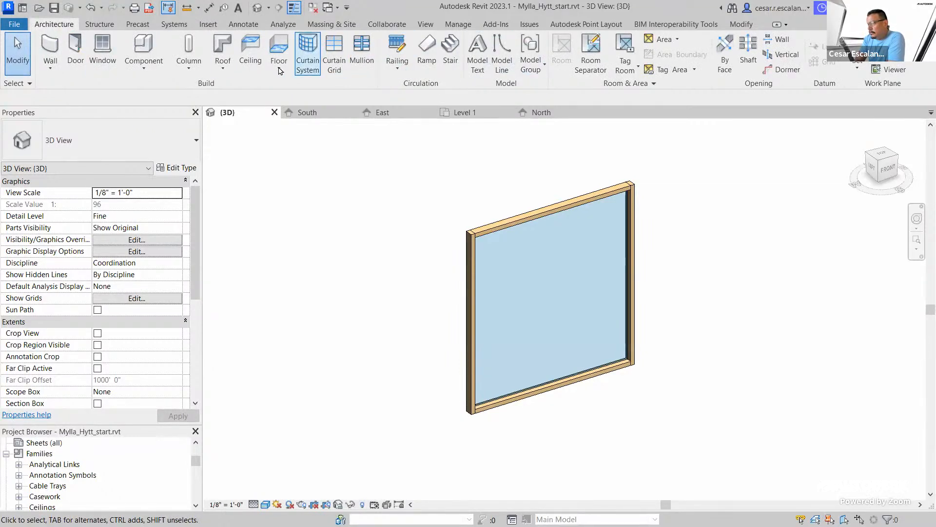
pyautogui.click(333, 57)
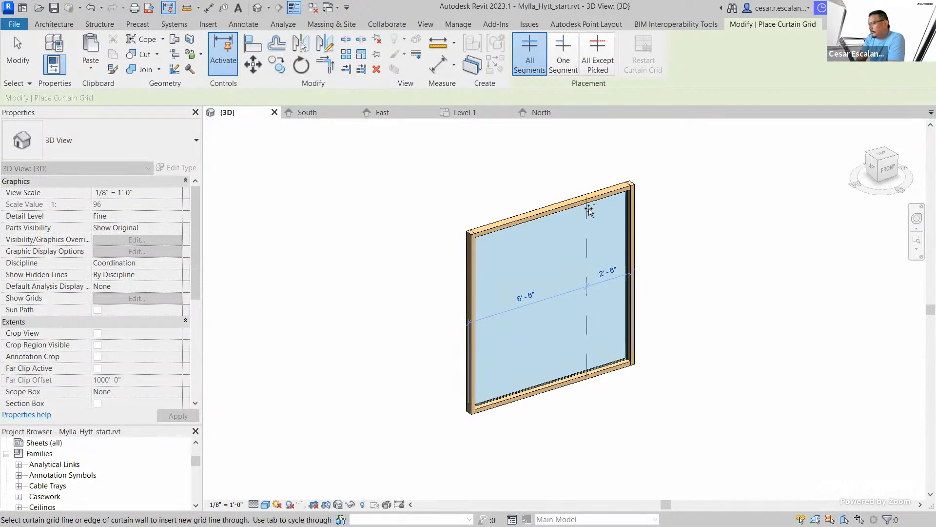
pyautogui.click(584, 210)
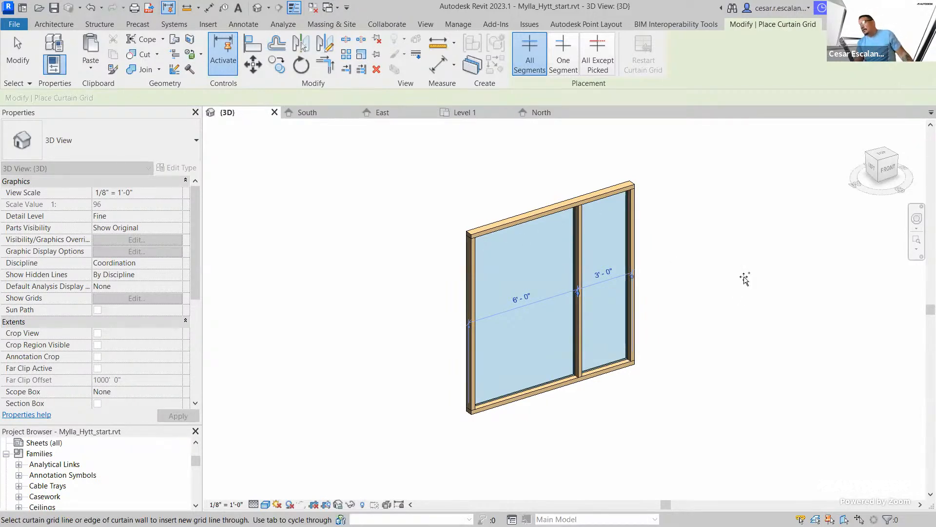
pyautogui.press('Escape')
pyautogui.press('Escape')
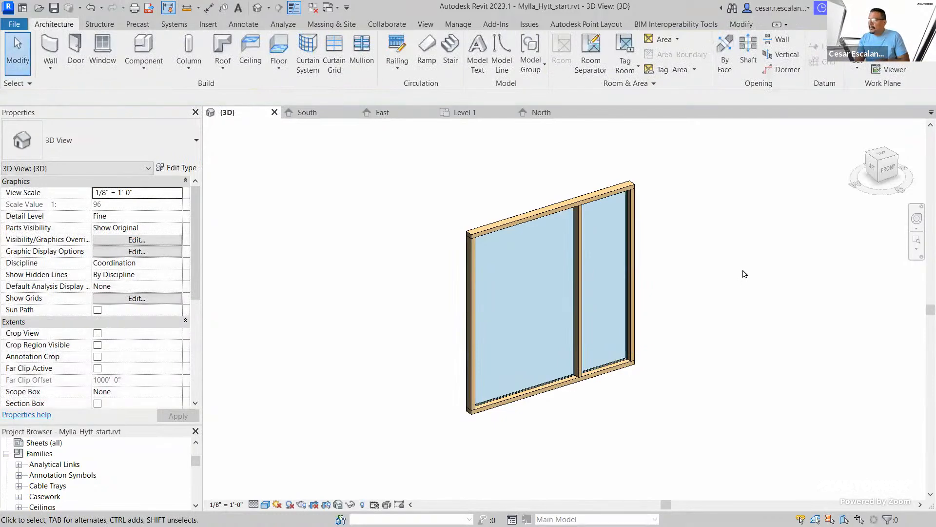
# - Unpin and delete the bottom wood mullion beneath the curtain wall's narrow glass panel
pyautogui.scroll(2, 718, 370)
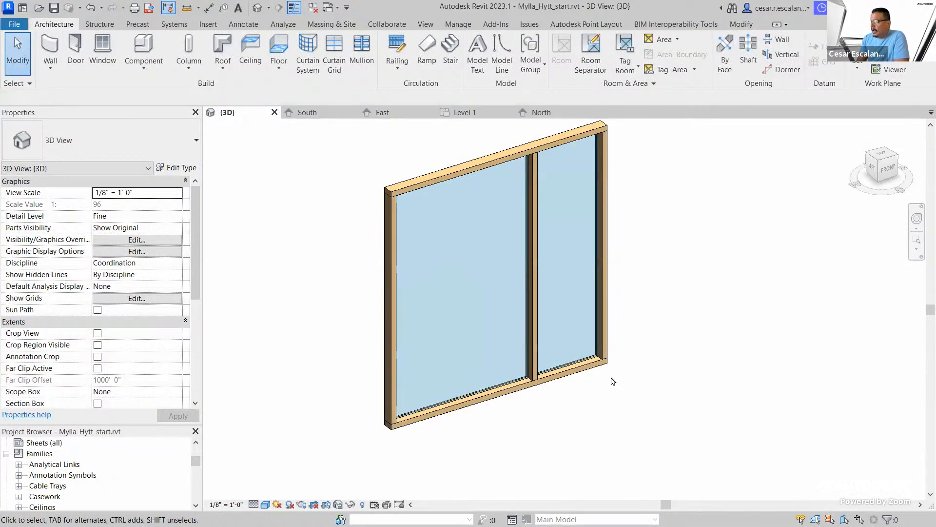
pyautogui.click(573, 373)
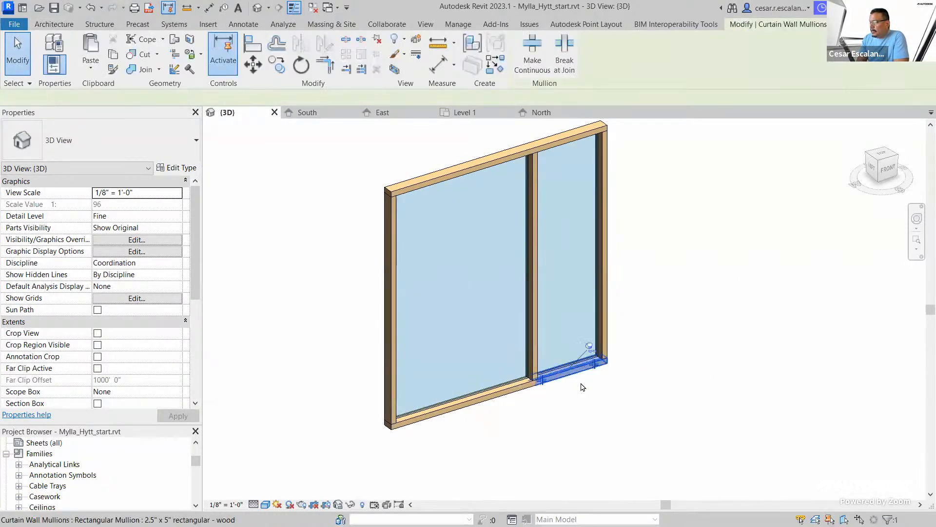
pyautogui.click(590, 347)
pyautogui.press('Delete')
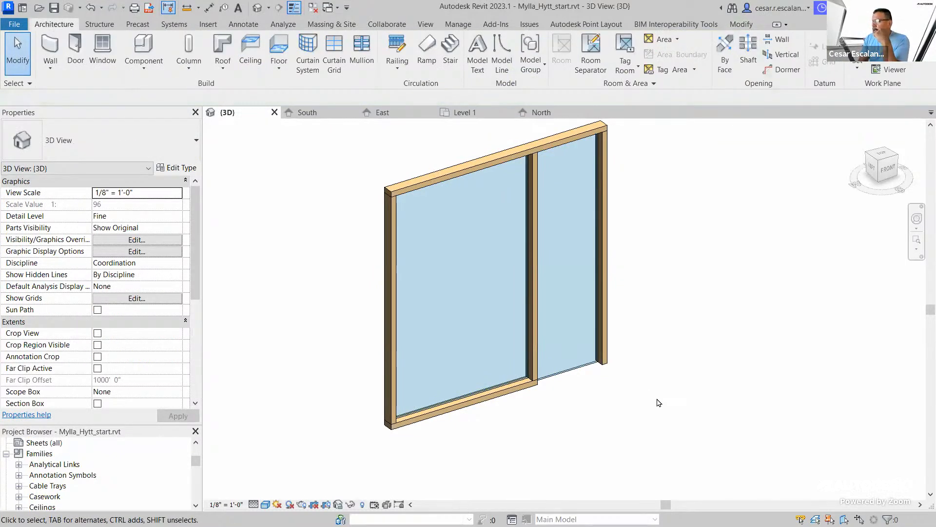
# - Unpin the narrow glazed panel and change its type to Door-Curtain-Wall-Single-Glass
pyautogui.press('Tab')
pyautogui.click(581, 371)
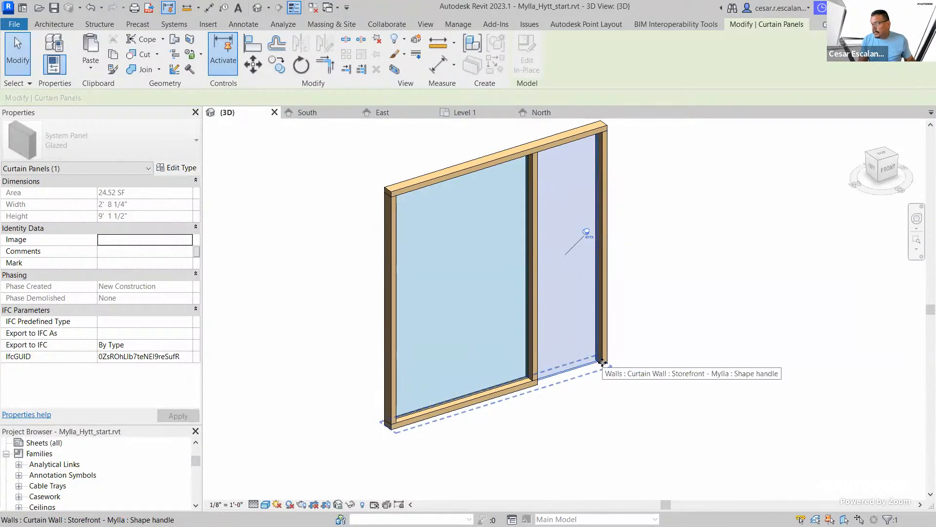
pyautogui.press('Tab')
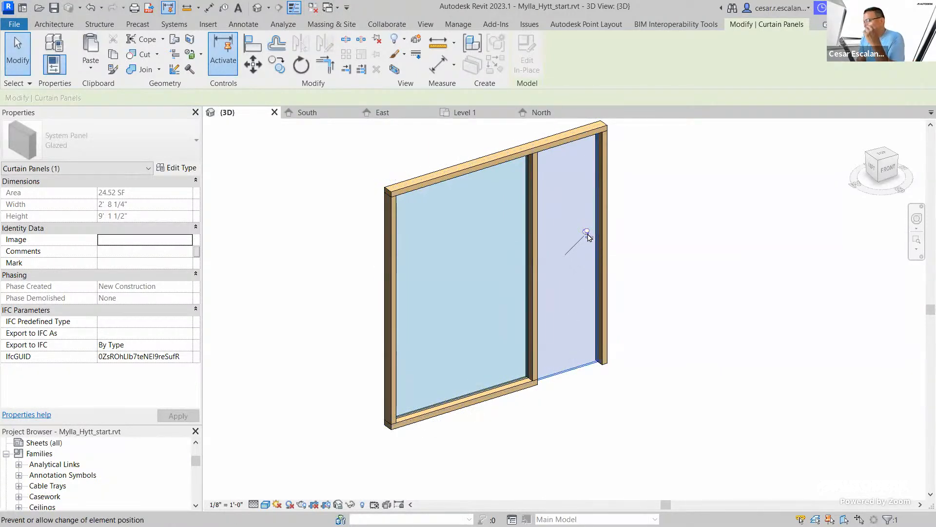
pyautogui.click(587, 233)
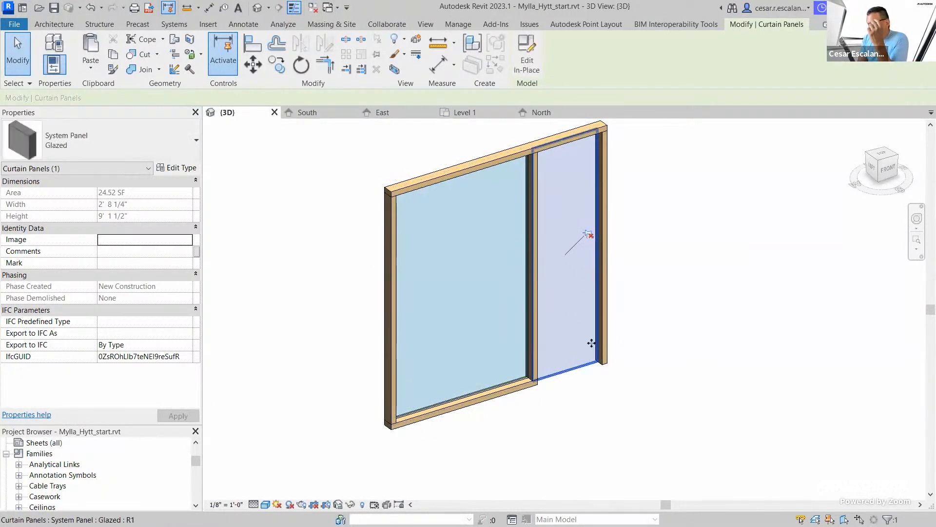
pyautogui.click(137, 137)
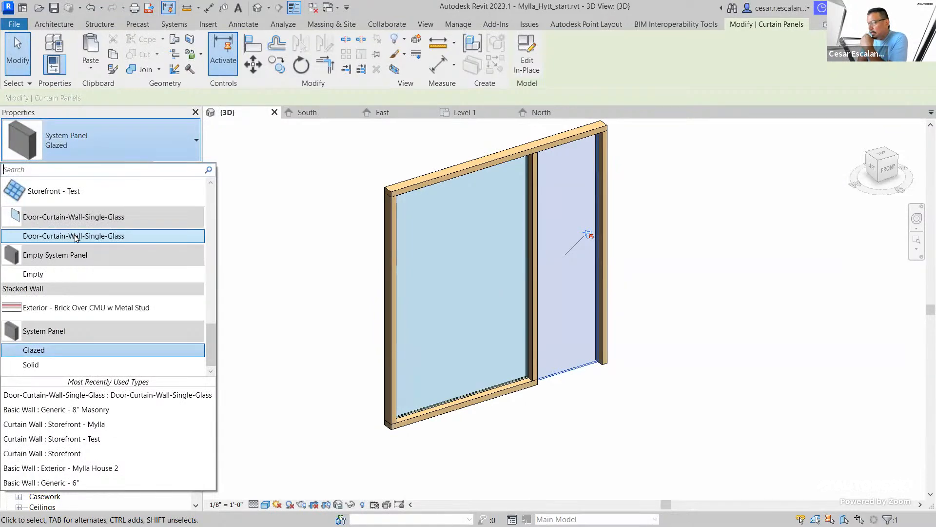
pyautogui.moveTo(73, 236)
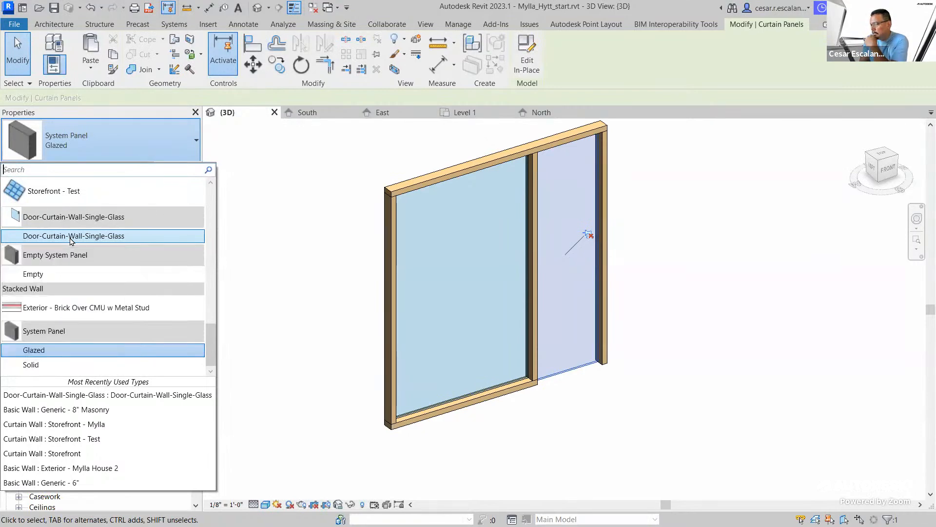
pyautogui.press('Escape')
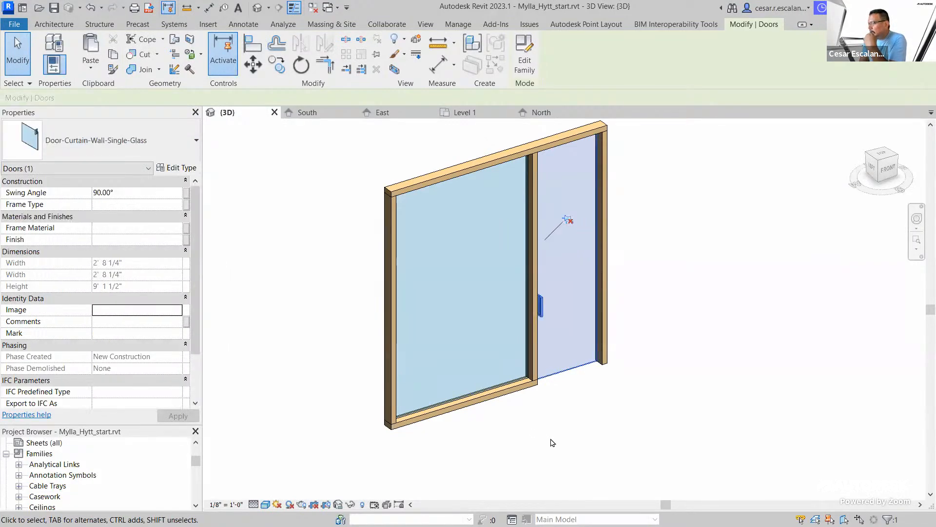
pyautogui.click(637, 406)
# - Compare the curtain wall's height constraints with the head height of the house's Fixed 60" x 60" window beside the concrete slab
pyautogui.scroll(-4, 637, 406)
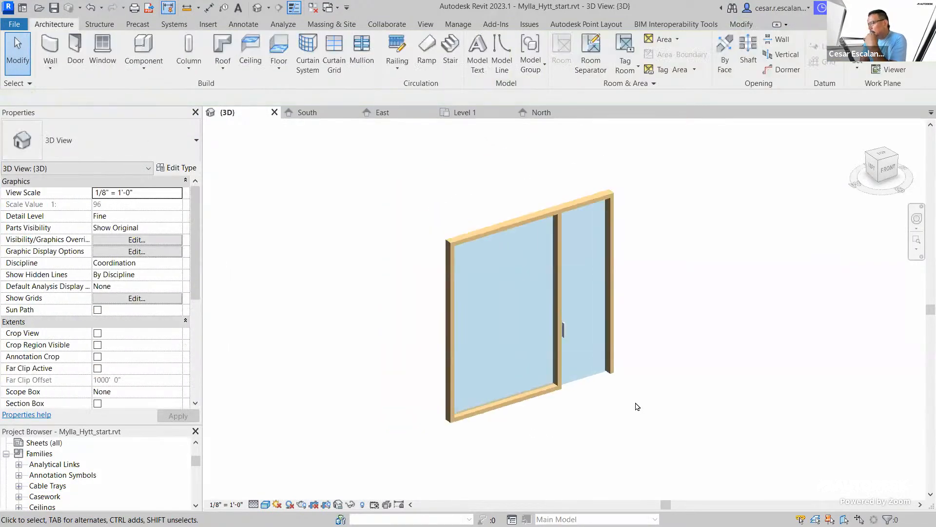
pyautogui.scroll(-3, 637, 406)
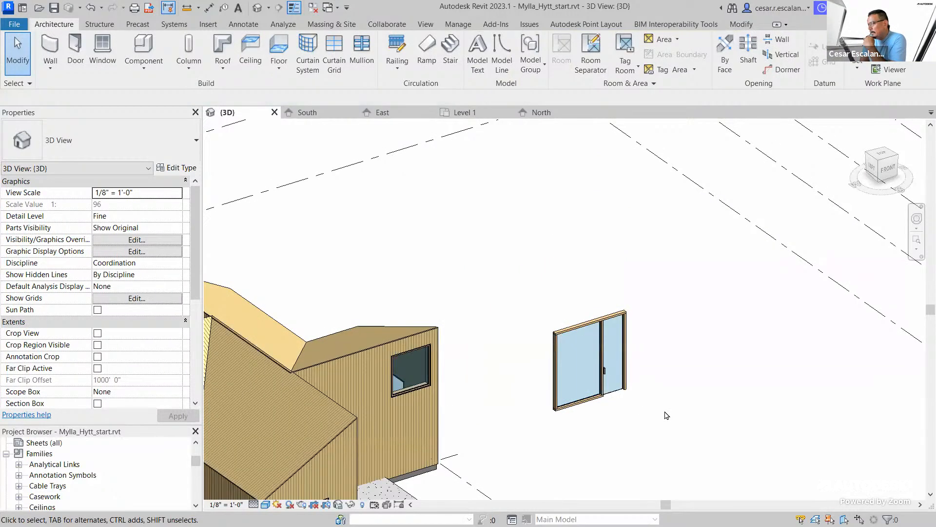
pyautogui.scroll(3, 666, 415)
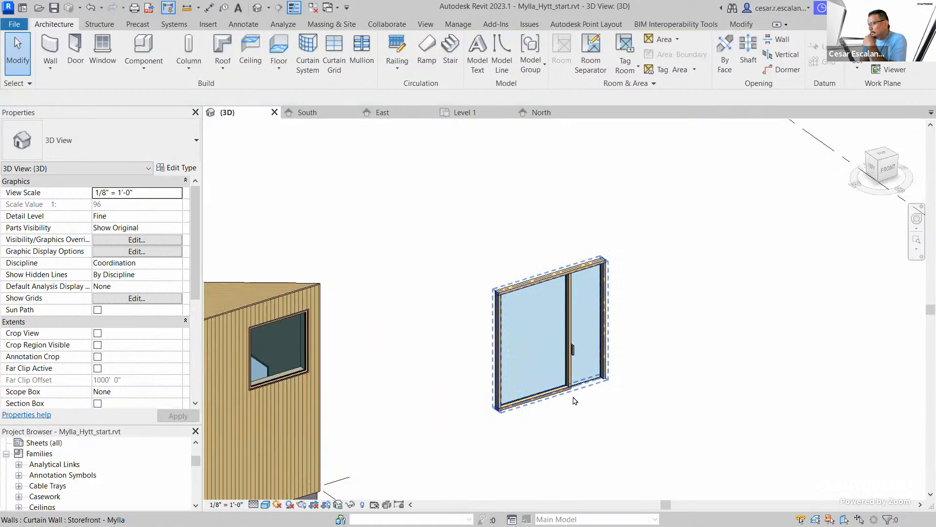
pyautogui.click(573, 400)
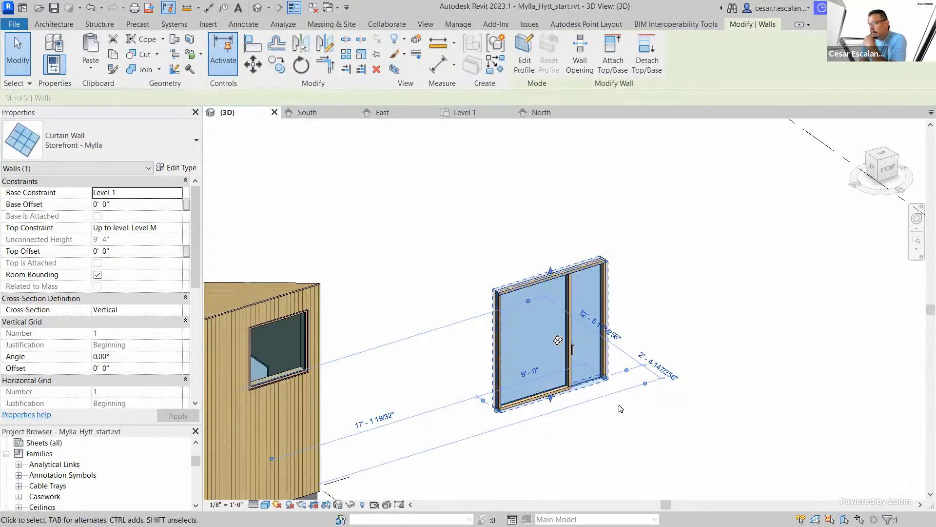
pyautogui.scroll(-5, 672, 411)
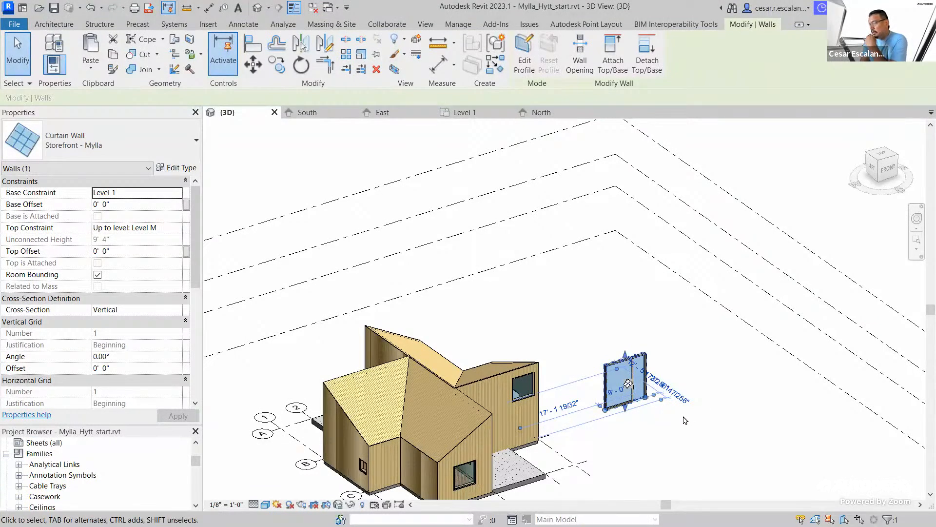
pyautogui.scroll(8, 499, 326)
pyautogui.scroll(2, 374, 376)
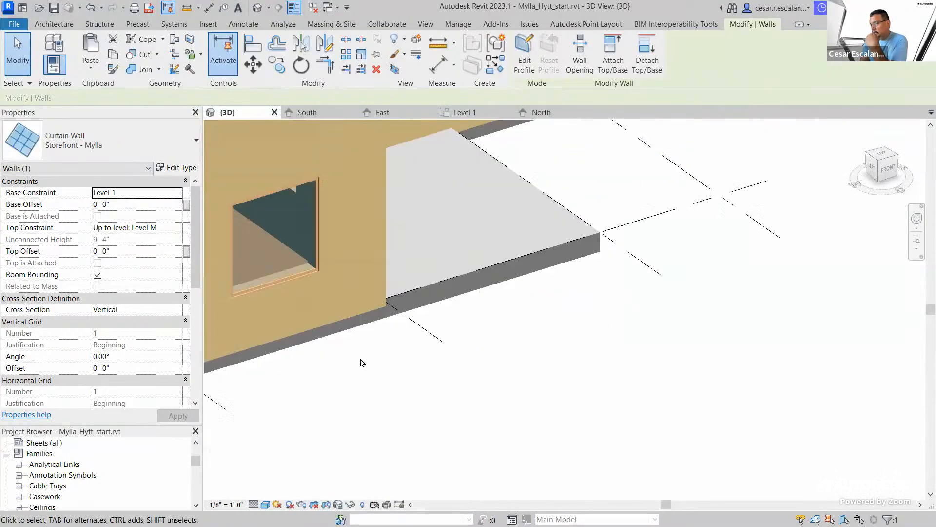
pyautogui.click(297, 280)
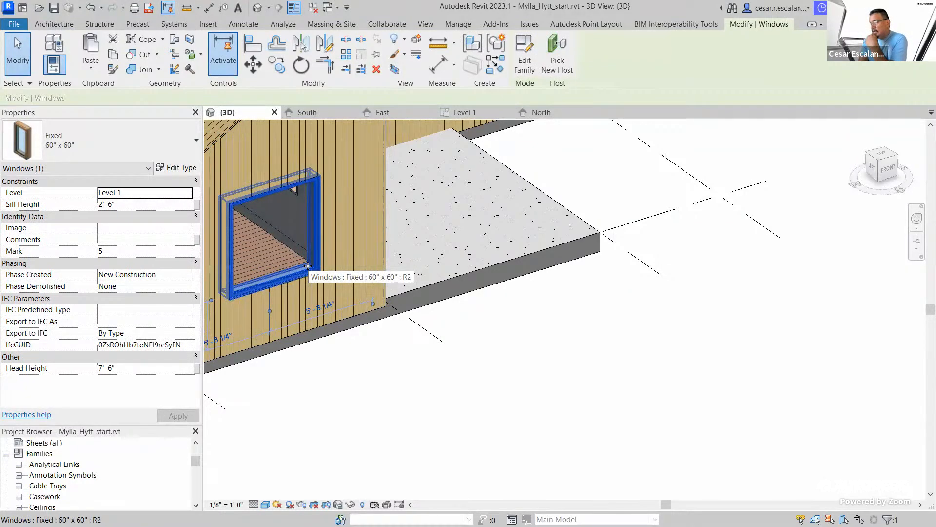
pyautogui.scroll(-5, 748, 410)
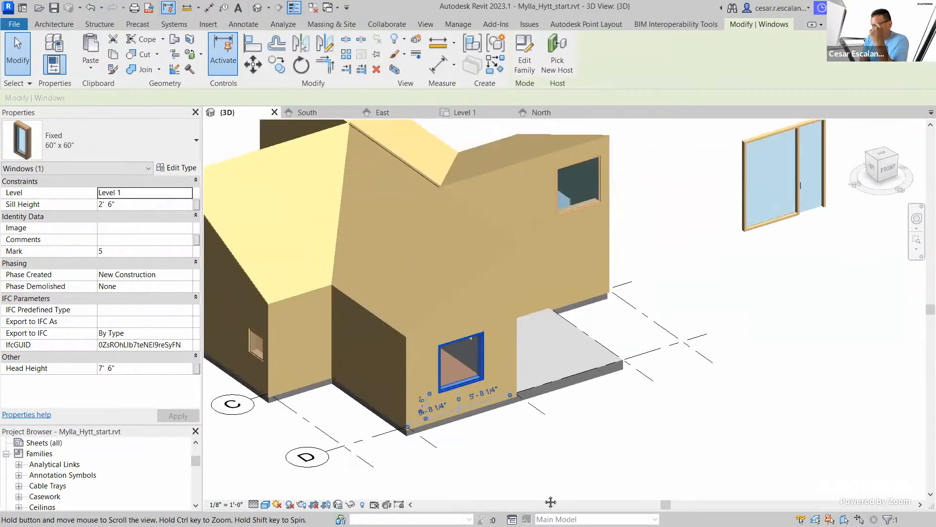
pyautogui.scroll(3, 702, 173)
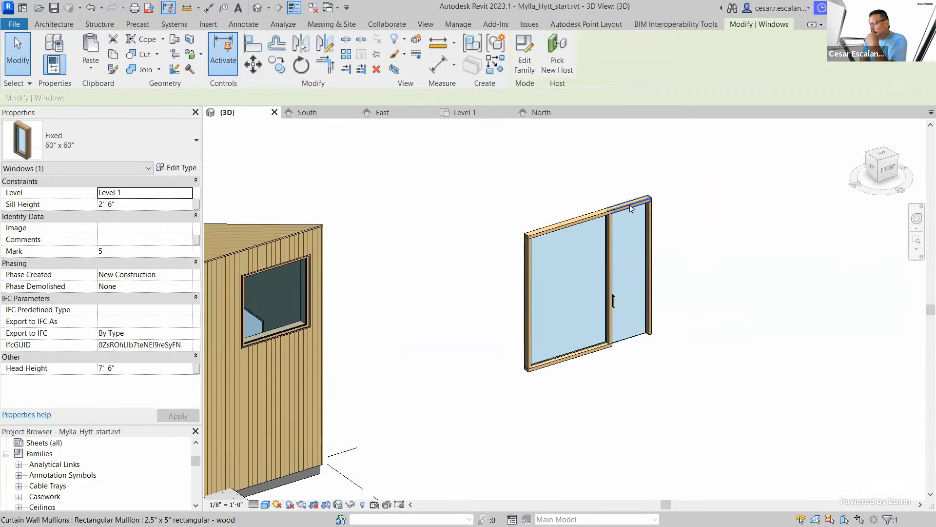
pyautogui.moveTo(697, 225); pyautogui.dragTo(741, 235, button='middle')
pyautogui.scroll(-4, 740, 235)
pyautogui.scroll(6, 739, 345)
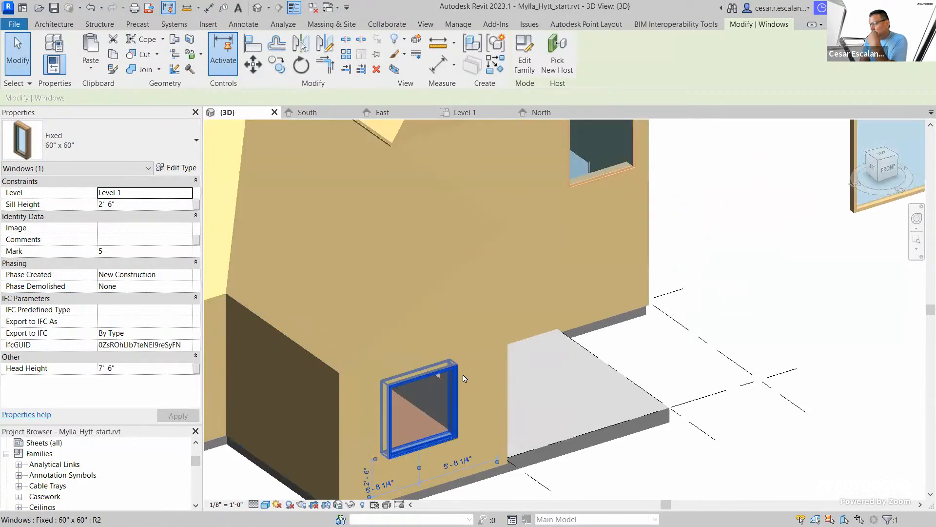
# - Set the Storefront - Mylla curtain wall's top constraint to Unconnected and its unconnected height to 7' 6"
pyautogui.moveTo(739, 346); pyautogui.dragTo(629, 273, button='middle')
pyautogui.scroll(-2, 625, 271)
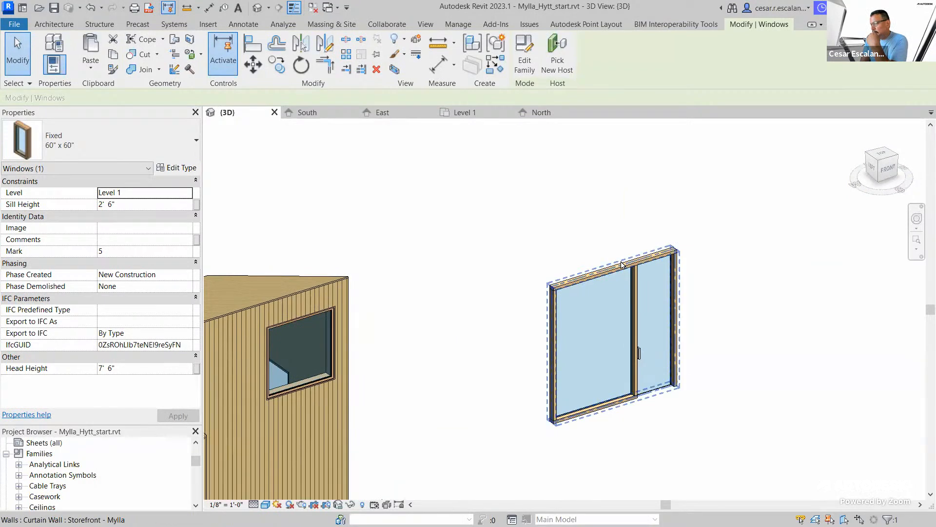
pyautogui.click(624, 273)
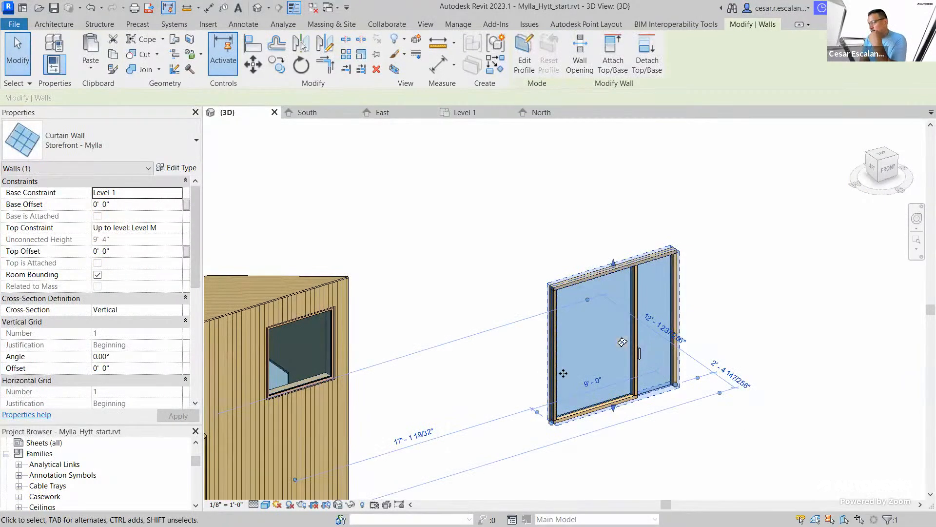
pyautogui.click(180, 230)
pyautogui.click(179, 230)
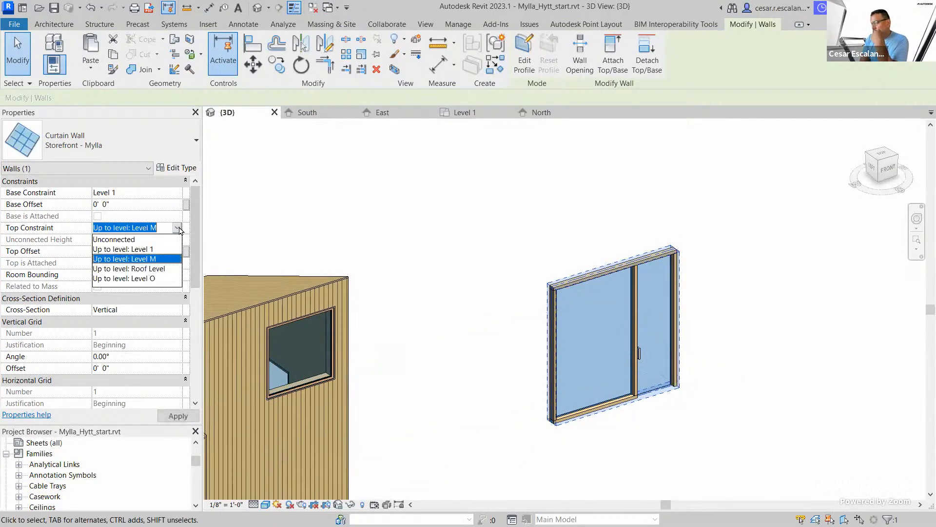
pyautogui.click(134, 239)
pyautogui.click(127, 238)
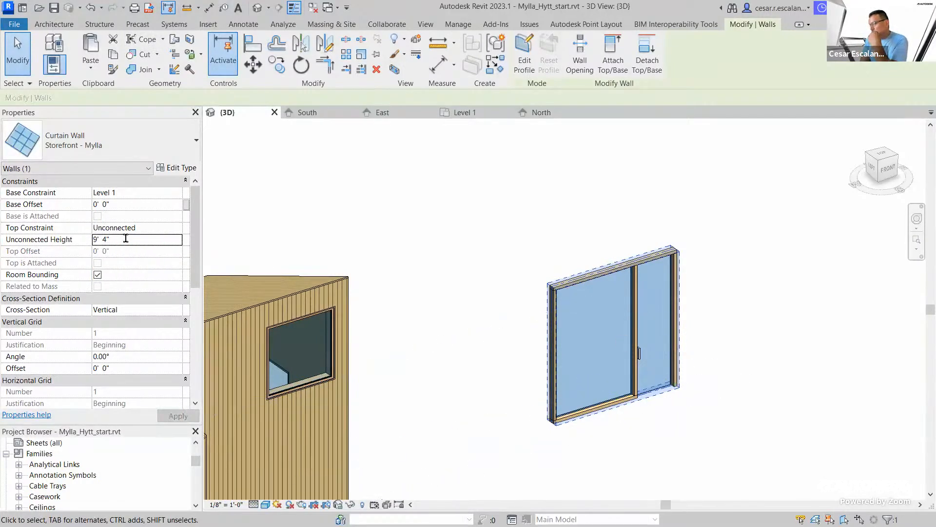
pyautogui.write('7\' 6"')
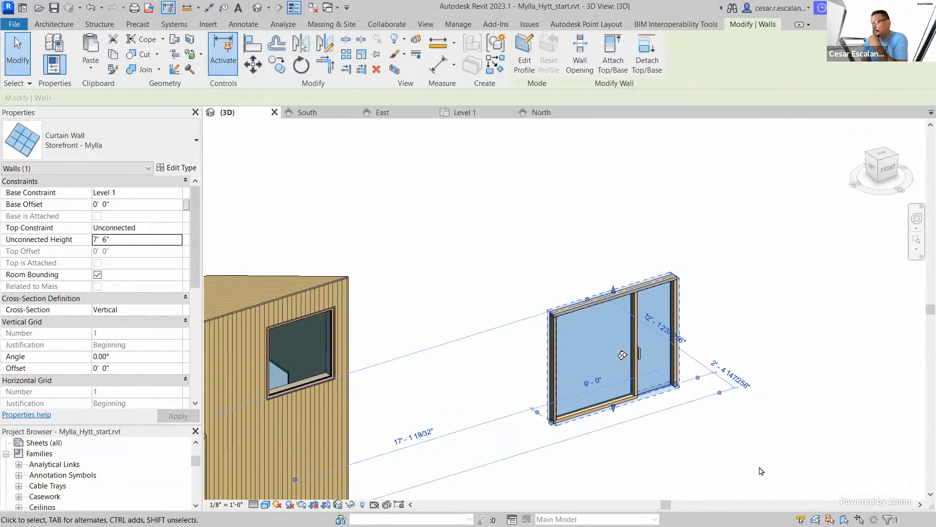
# - Open the Level 1 floor plan view
pyautogui.click(762, 456)
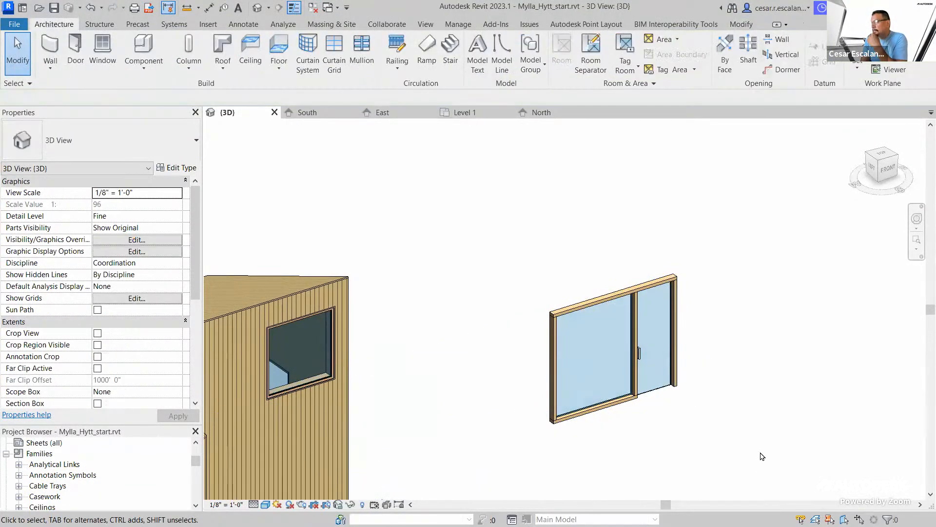
pyautogui.scroll(-3, 762, 455)
pyautogui.moveTo(697, 282); pyautogui.dragTo(758, 239, button='middle')
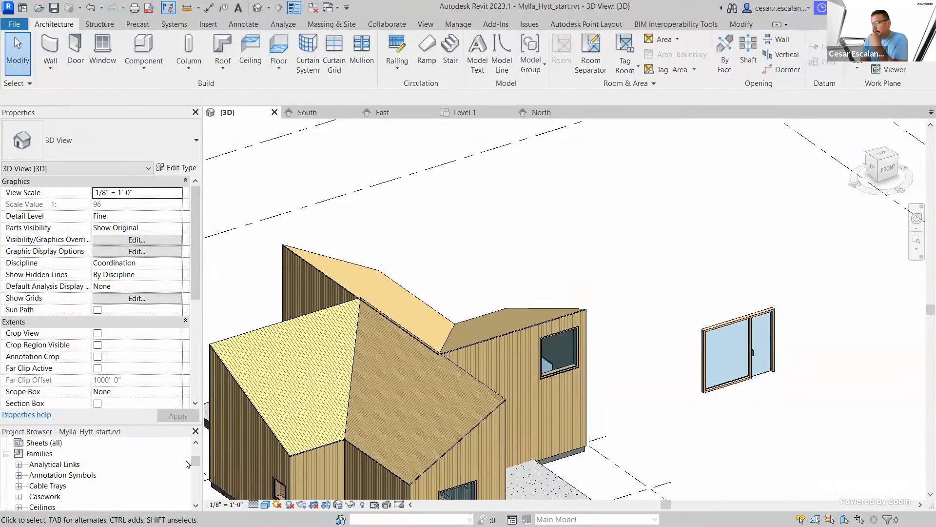
pyautogui.scroll(5, 186, 462)
pyautogui.doubleClick(64, 464)
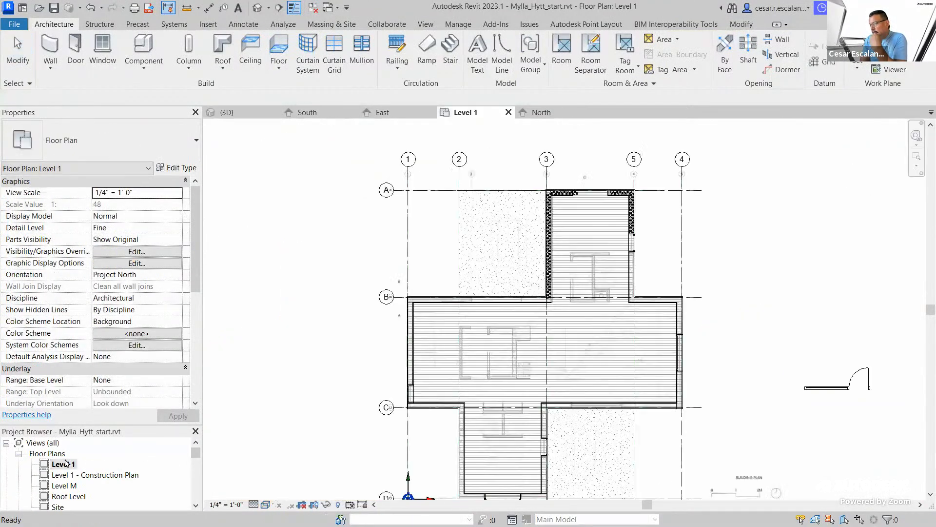
# - Stretch the Storefront - Mylla curtain wall beside the house to about 9' 11" and reset its length to 9'
pyautogui.scroll(3, 833, 396)
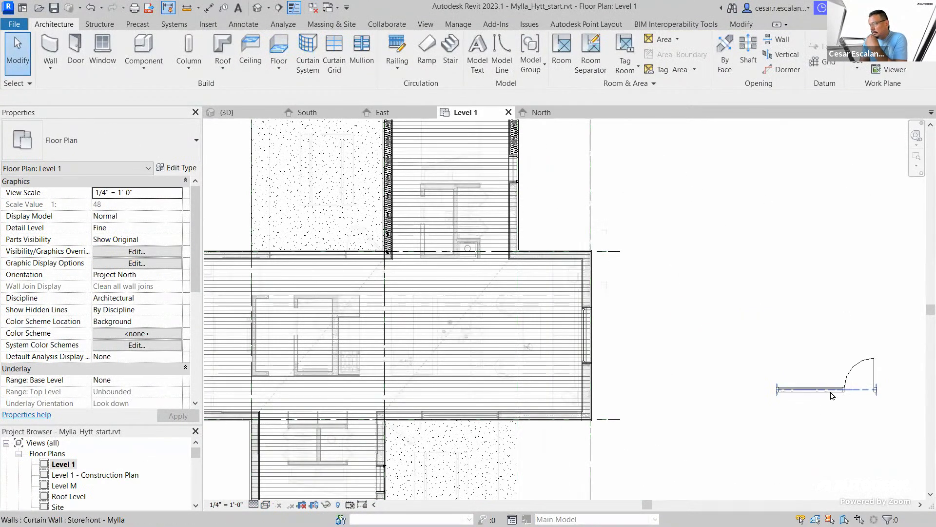
pyautogui.click(835, 410)
pyautogui.scroll(3, 839, 414)
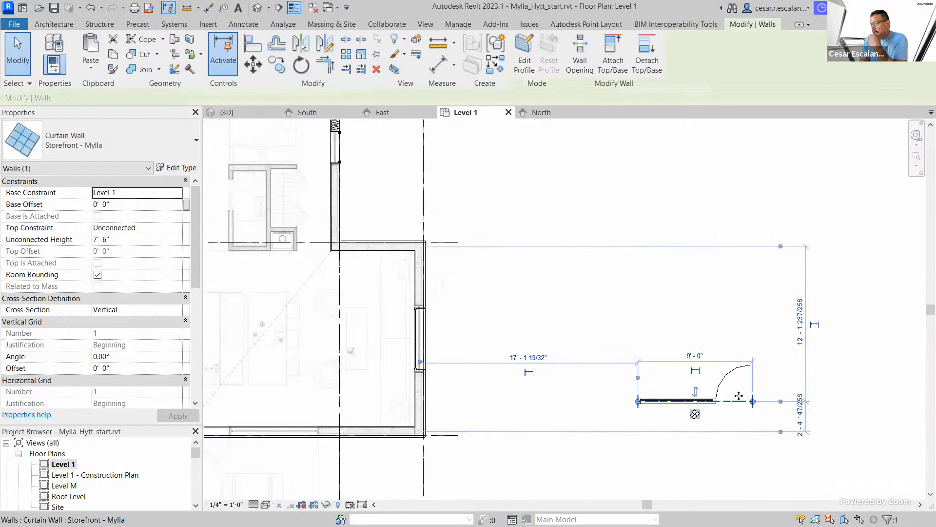
pyautogui.scroll(2, 738, 413)
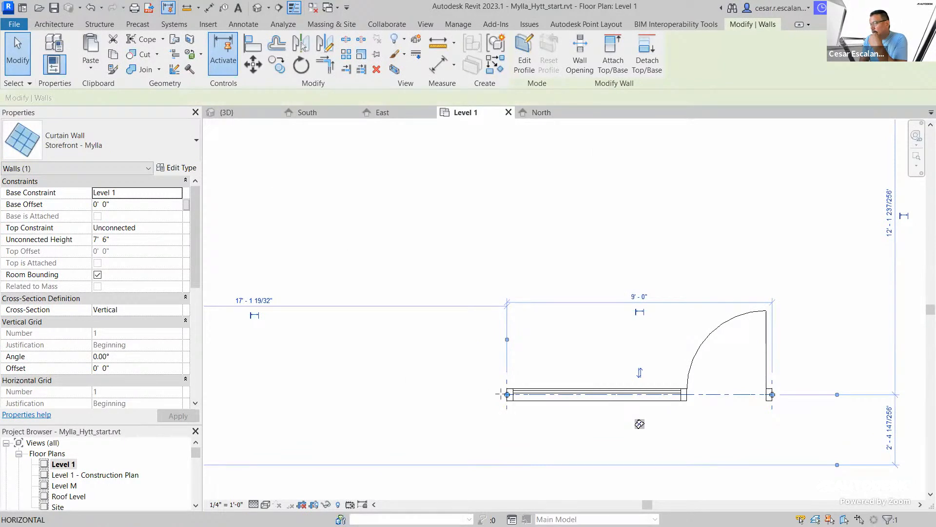
pyautogui.press('r')
pyautogui.press('s')
pyautogui.moveTo(437, 394); pyautogui.dragTo(480, 394)
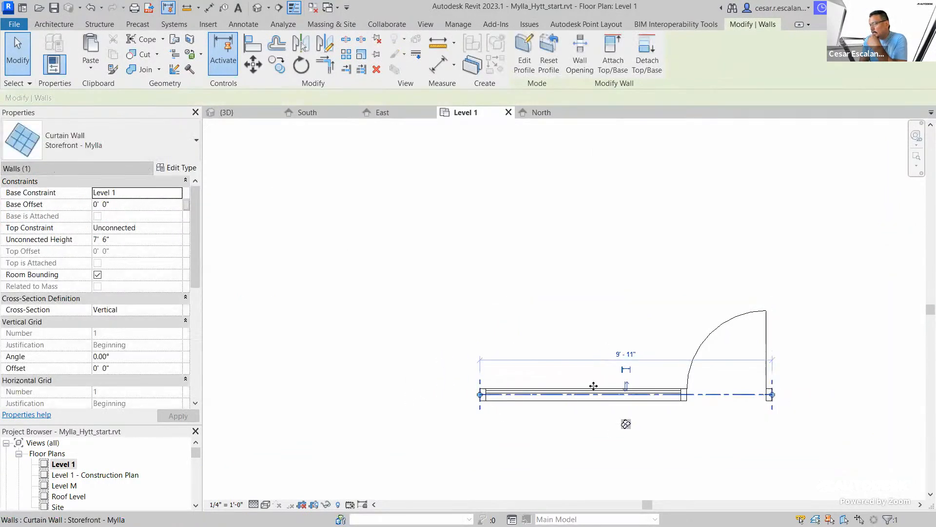
pyautogui.click(629, 354)
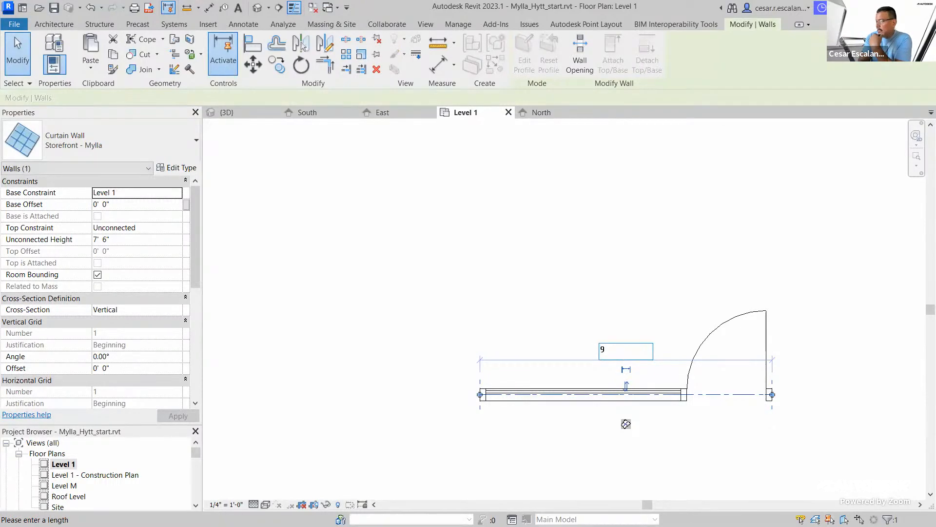
pyautogui.write('9')
pyautogui.press('Return')
# - Copy the curtain wall about 3' 6" up the plan, parallel to the original
pyautogui.scroll(-6, 731, 397)
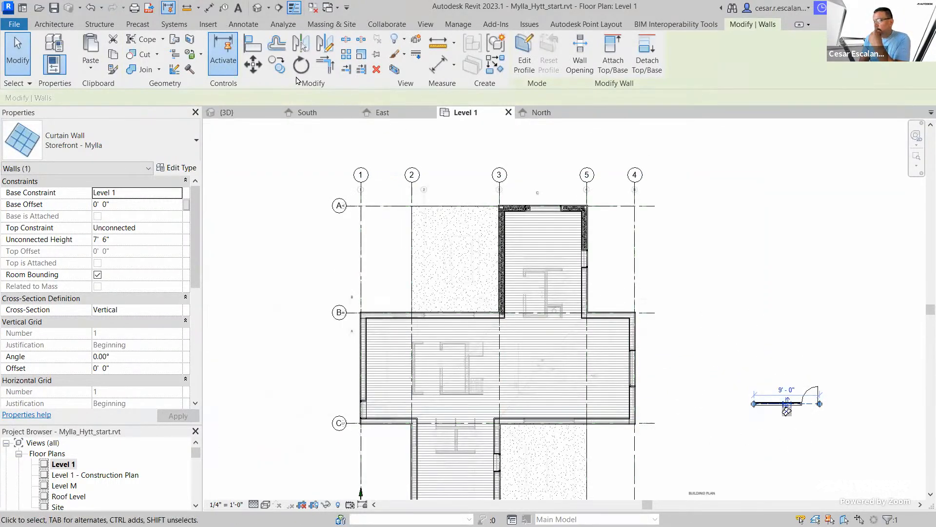
pyautogui.click(276, 64)
pyautogui.click(775, 403)
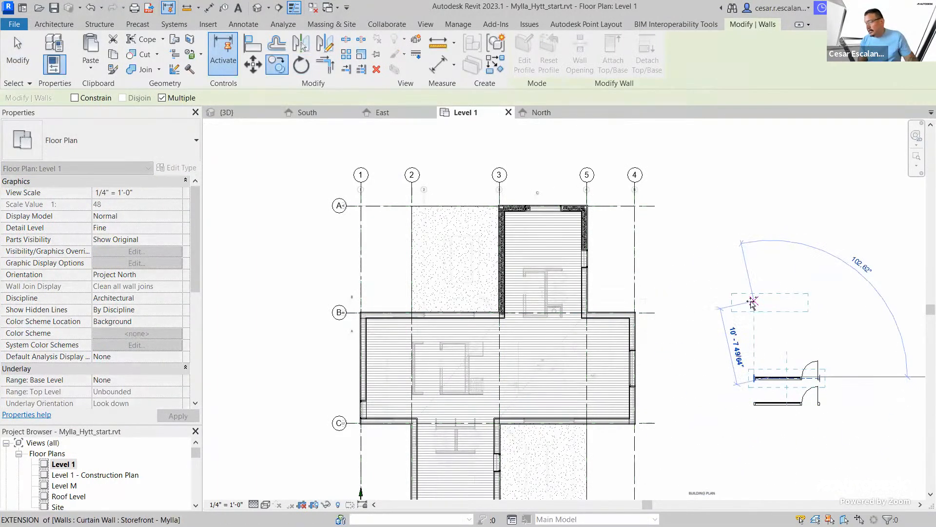
pyautogui.press('Escape')
pyautogui.press('Escape')
# - Move the upper curtain wall by its door-side endpoint to the insulated wall's slab-side face near the intersection of grids B and 3
pyautogui.scroll(5, 659, 362)
pyautogui.scroll(-4, 402, 291)
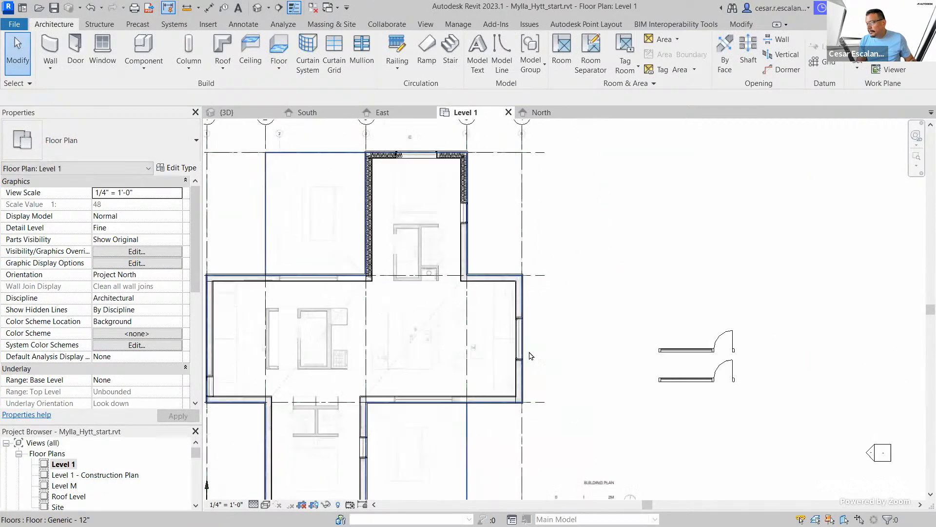
pyautogui.click(701, 352)
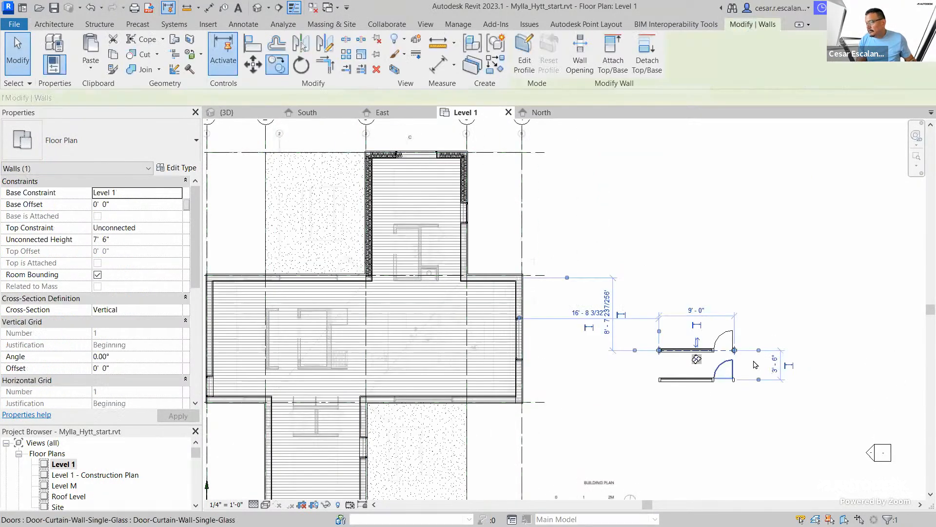
pyautogui.click(252, 67)
pyautogui.scroll(2, 755, 371)
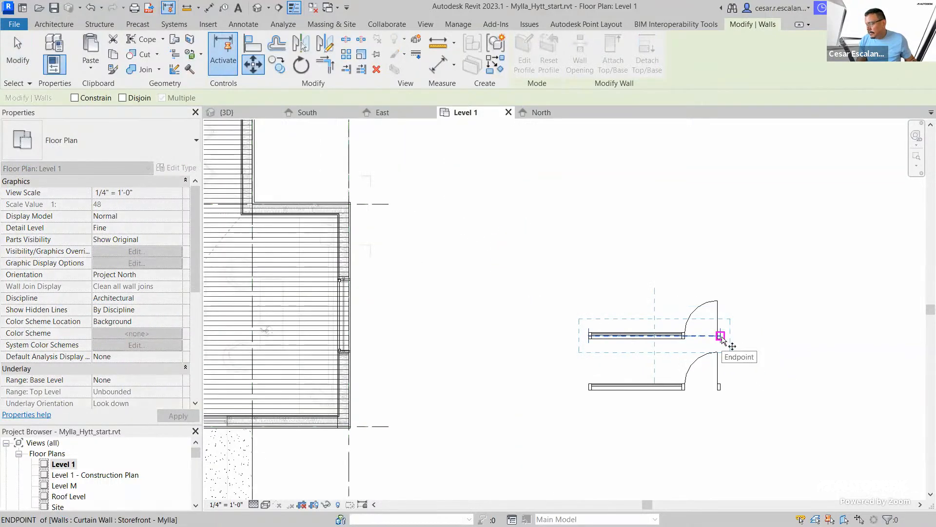
pyautogui.click(721, 336)
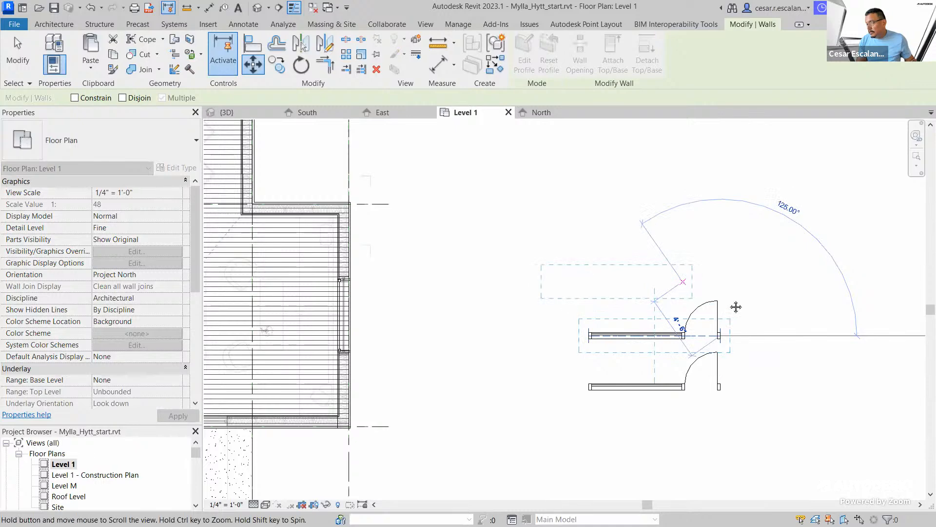
pyautogui.moveTo(656, 266); pyautogui.dragTo(907, 374, button='middle')
pyautogui.scroll(5, 319, 334)
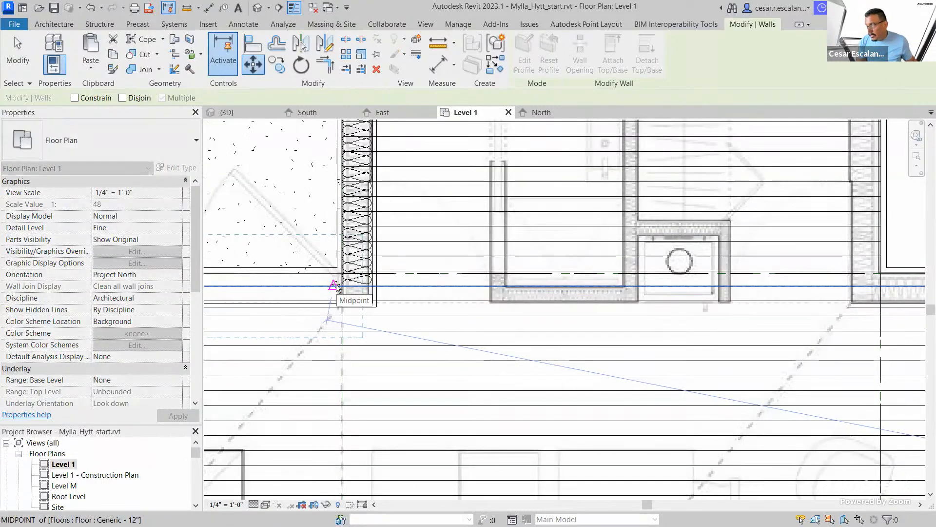
pyautogui.scroll(2, 335, 286)
pyautogui.click(338, 284)
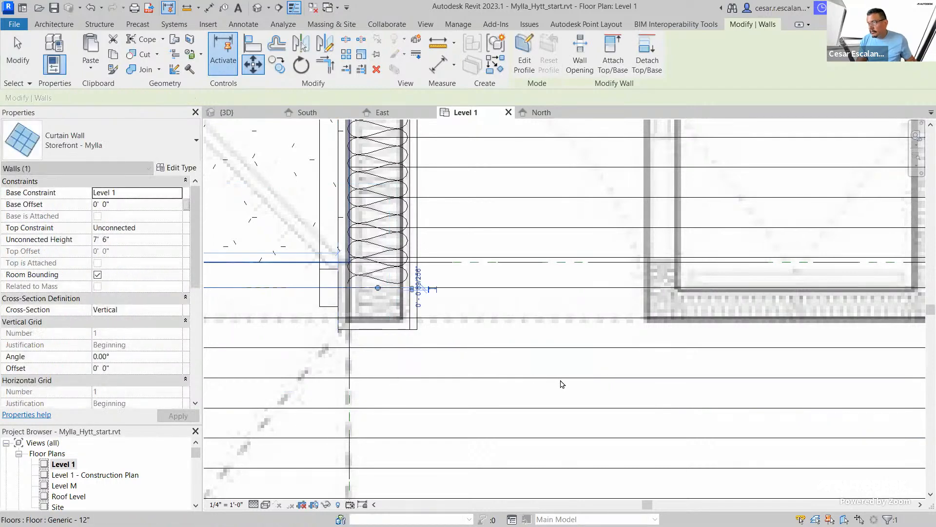
pyautogui.scroll(-4, 563, 383)
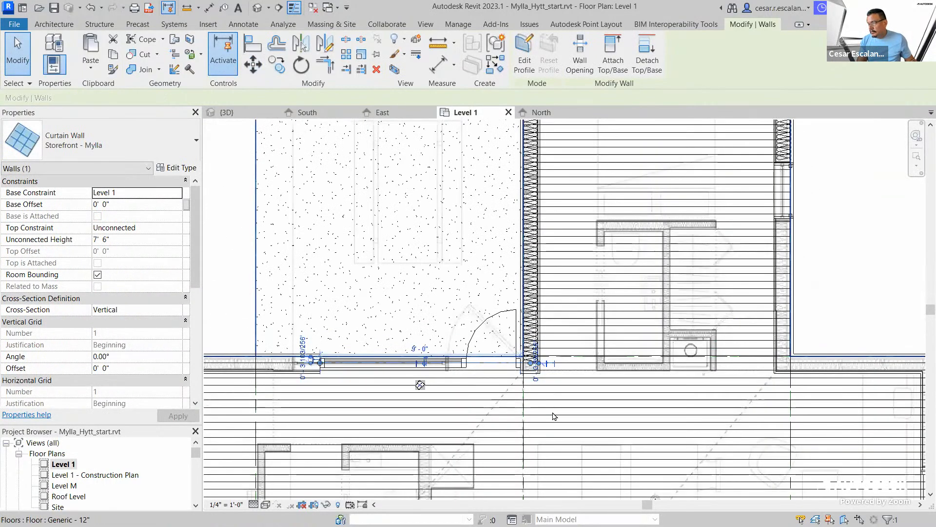
pyautogui.press('Escape')
# - Stretch the placed curtain wall's free end to the opening's edge on the underlay plan, about 10' 7", and set its length to 10'
pyautogui.scroll(4, 258, 392)
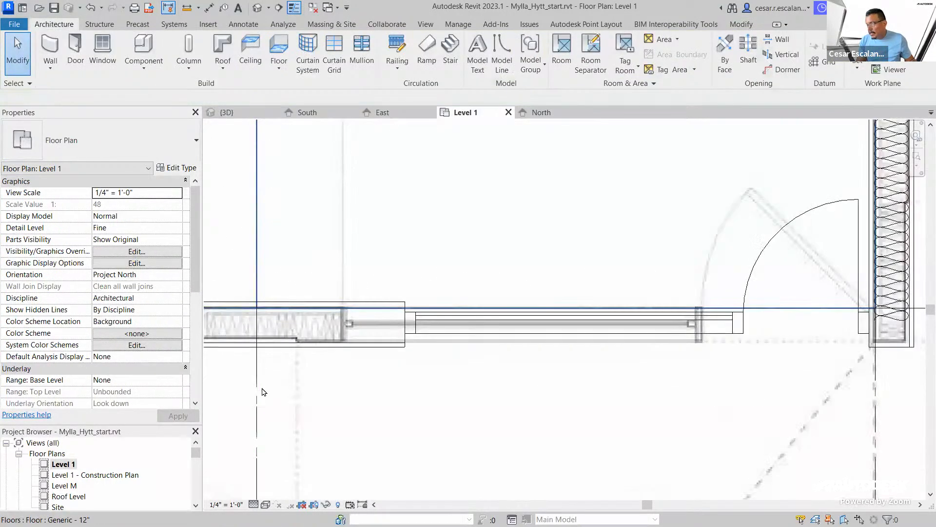
pyautogui.click(543, 324)
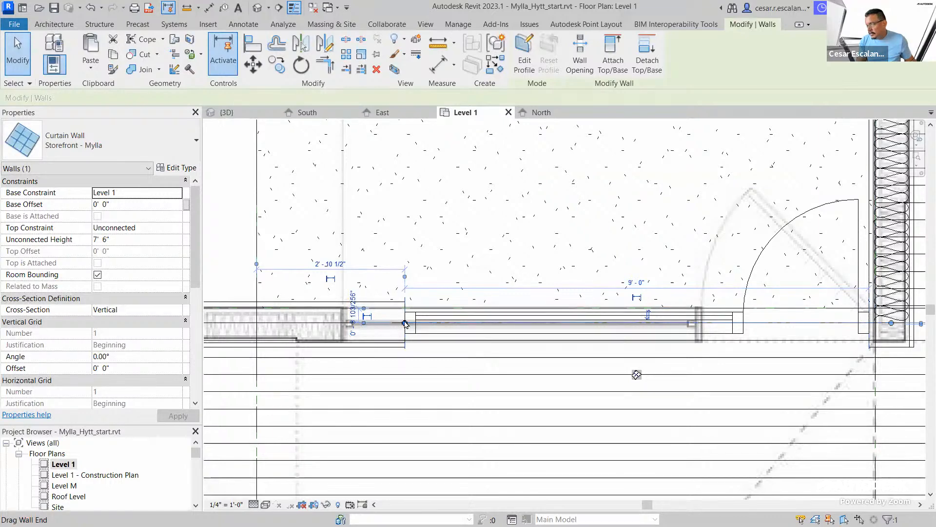
pyautogui.moveTo(405, 323); pyautogui.dragTo(401, 323)
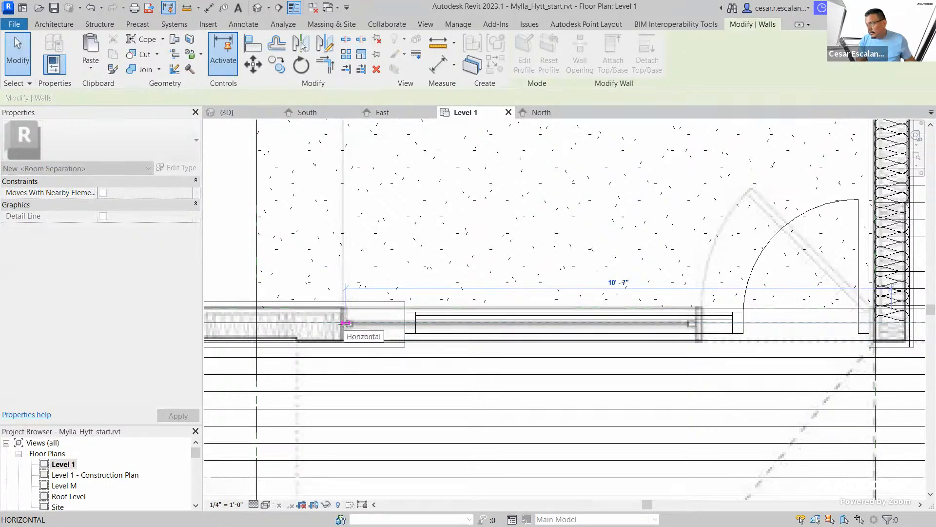
pyautogui.moveTo(346, 322); pyautogui.dragTo(346, 322)
pyautogui.click(618, 283)
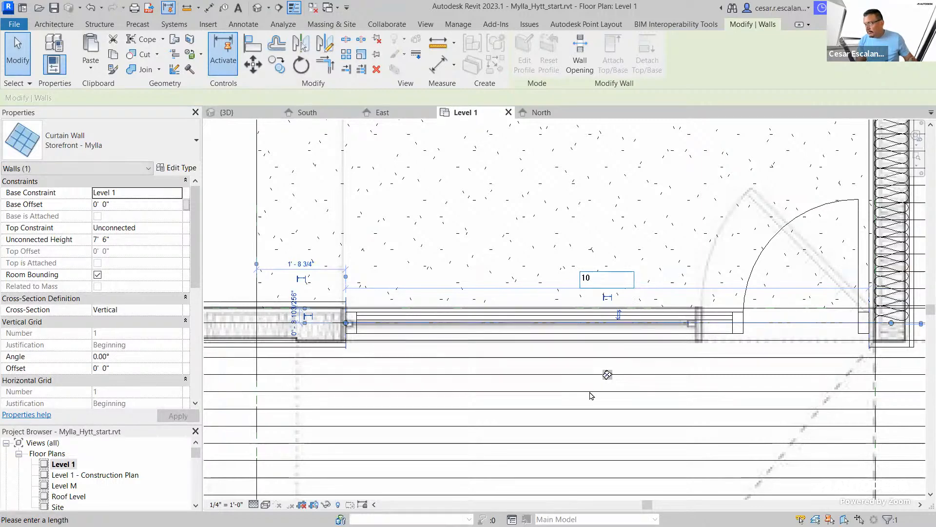
pyautogui.write('10')
pyautogui.press('Return')
pyautogui.press('Escape')
# - Examine how the placed curtain wall's frame and door line up with the underlay plan and the adjoining exterior walls
pyautogui.moveTo(614, 338); pyautogui.dragTo(596, 347, button='middle')
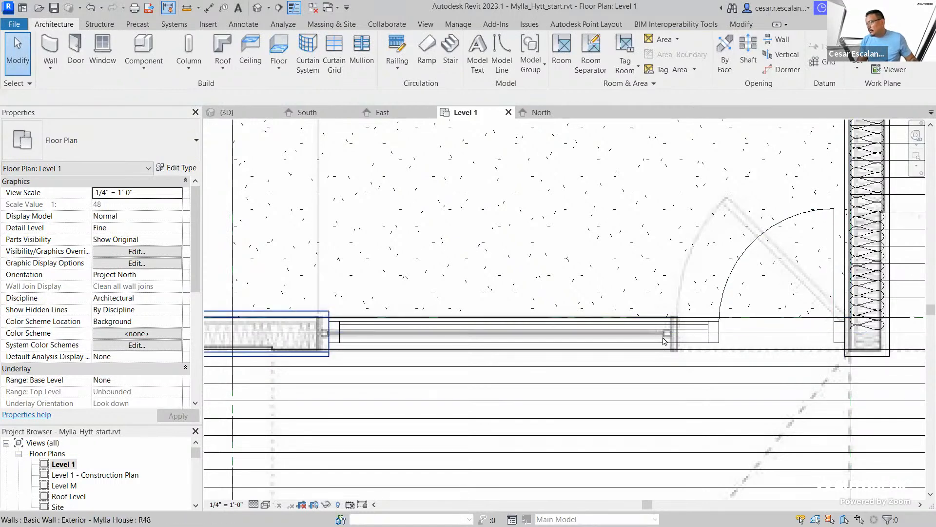
pyautogui.scroll(-1, 700, 347)
pyautogui.scroll(-1, 700, 347)
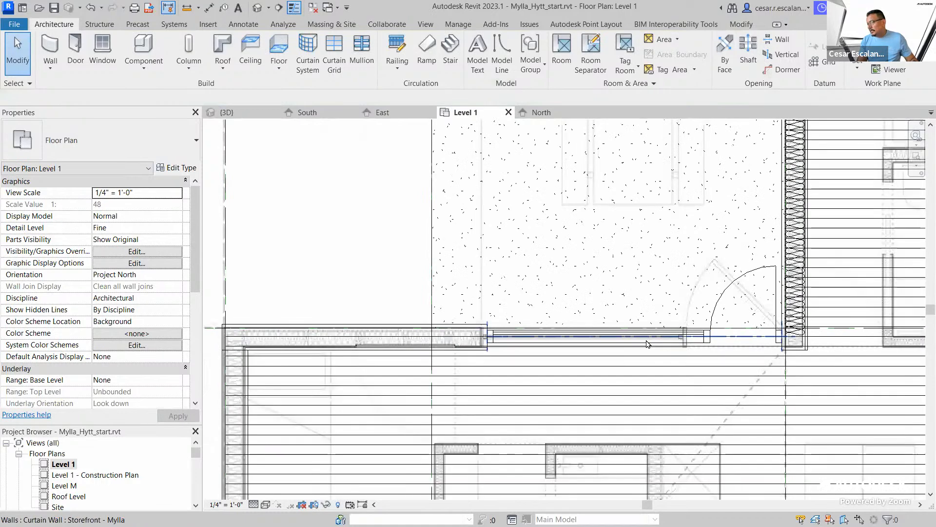
pyautogui.click(649, 339)
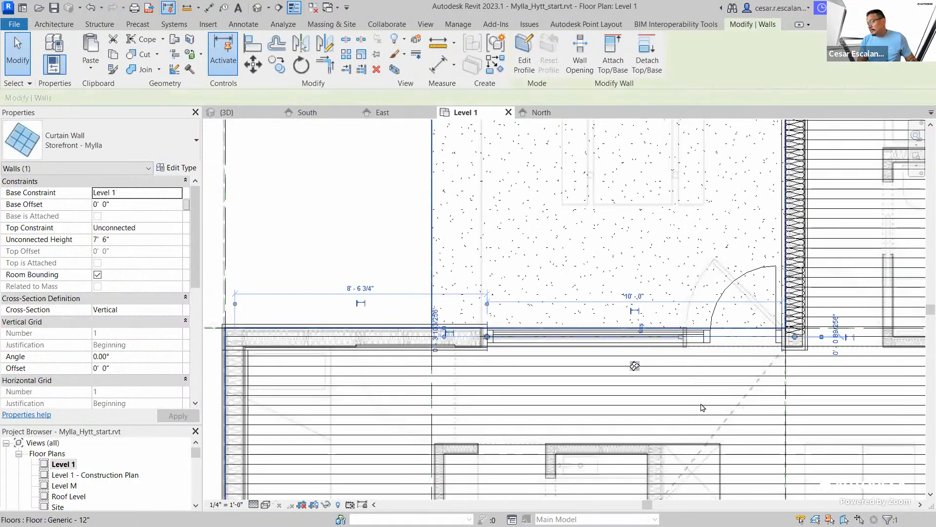
pyautogui.scroll(-2, 702, 407)
pyautogui.moveTo(704, 352); pyautogui.dragTo(773, 401, button='middle')
pyautogui.press('Escape')
pyautogui.scroll(2, 452, 366)
pyautogui.scroll(-5, 452, 366)
pyautogui.scroll(2, 512, 381)
pyautogui.moveTo(511, 380); pyautogui.dragTo(458, 282, button='middle')
pyautogui.scroll(3, 457, 281)
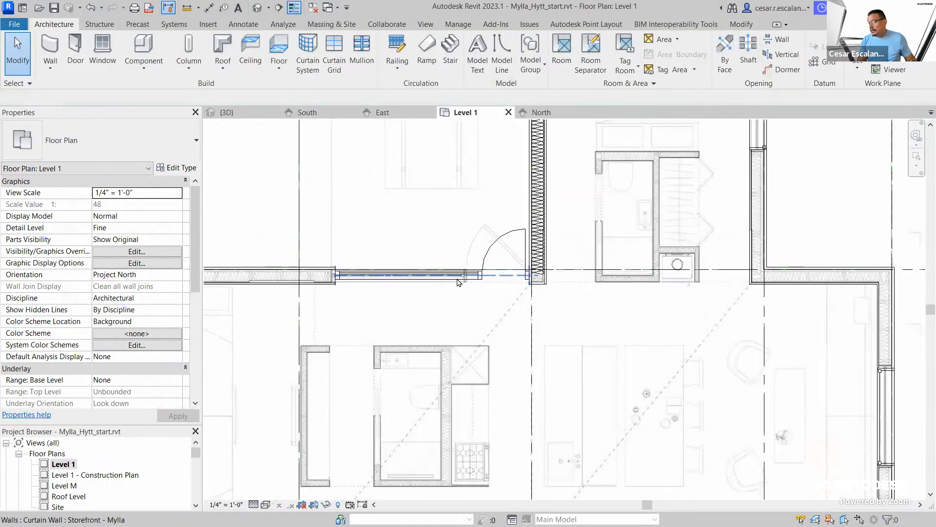
pyautogui.scroll(2, 458, 282)
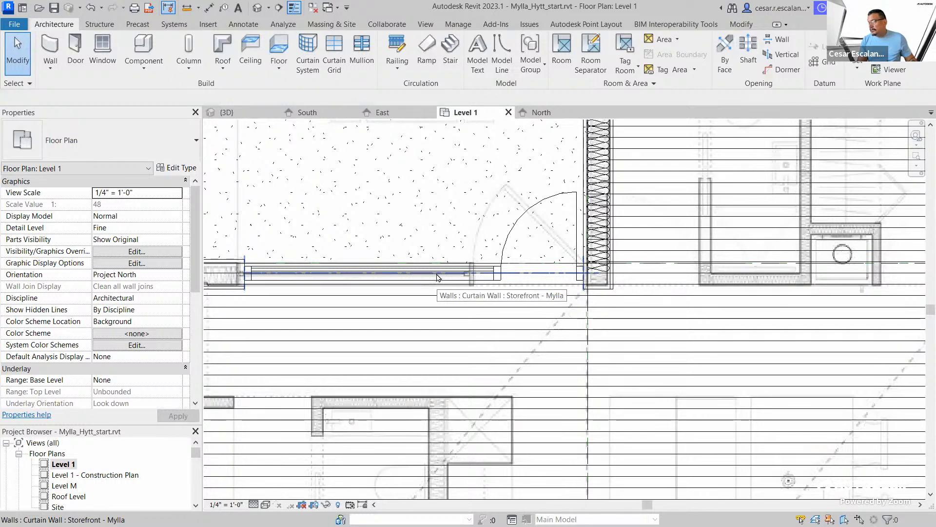
pyautogui.scroll(3, 437, 277)
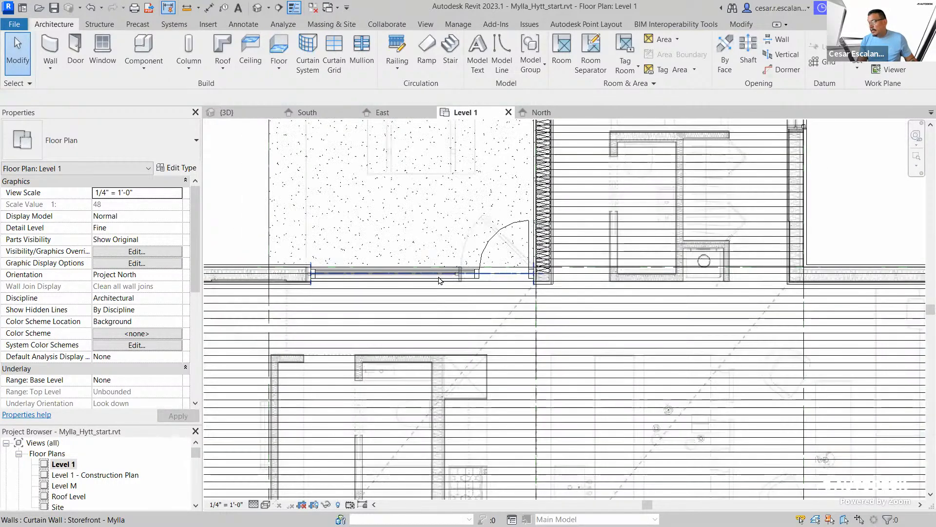
# - Set the distance between the curtain wall's vertical grid line and its door-side end to 3'
pyautogui.scroll(2, 474, 280)
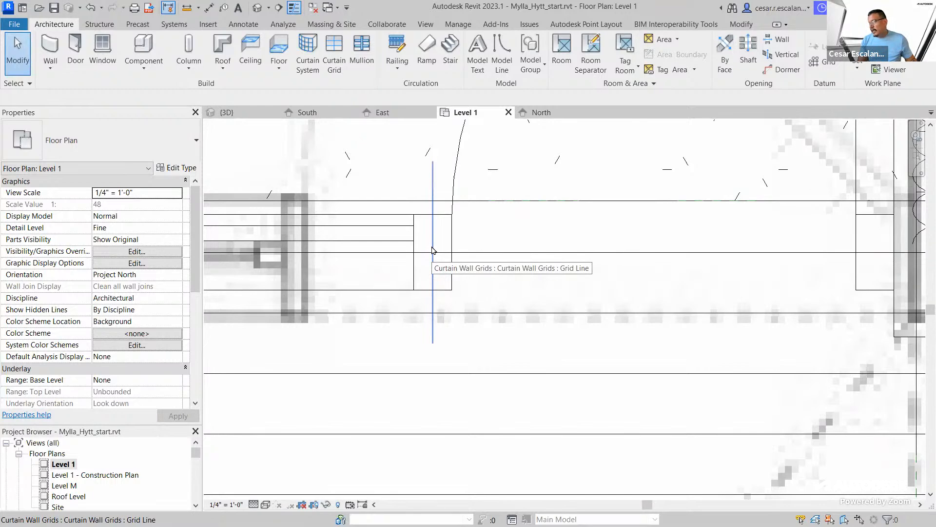
pyautogui.click(432, 250)
pyautogui.moveTo(486, 306); pyautogui.dragTo(537, 308, button='middle')
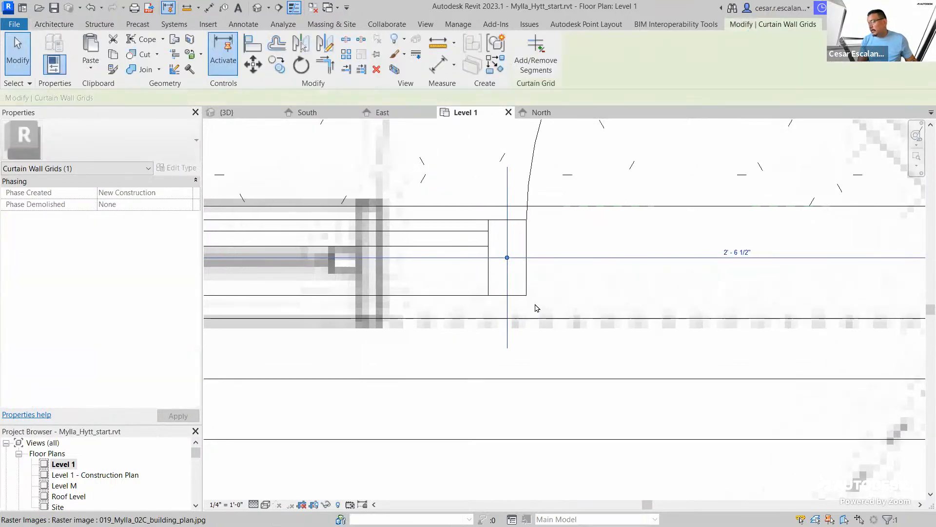
pyautogui.scroll(-2, 535, 308)
pyautogui.press('Escape')
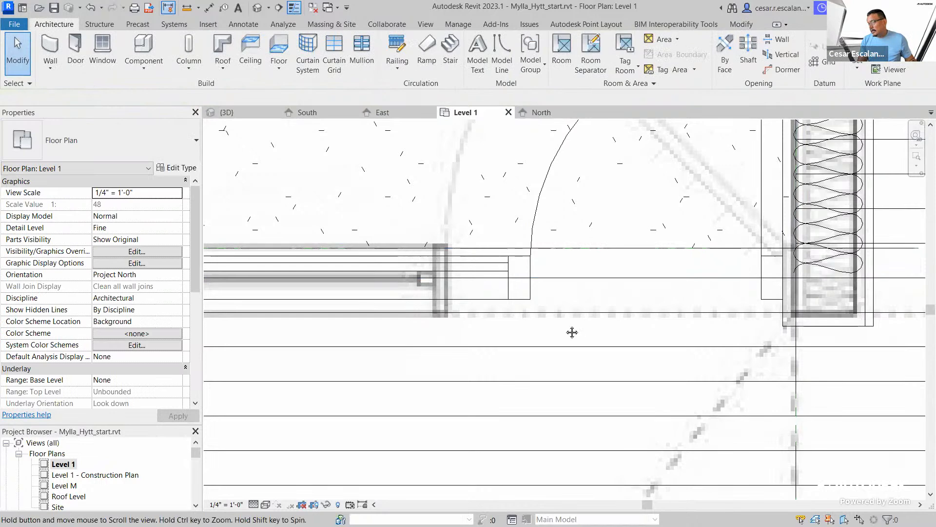
pyautogui.moveTo(572, 332); pyautogui.dragTo(771, 343, button='middle')
pyautogui.scroll(2, 770, 344)
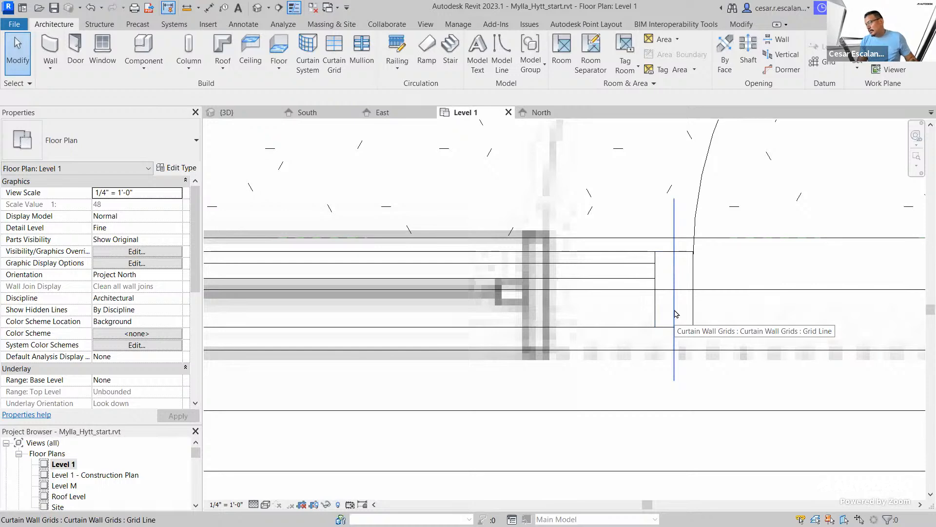
pyautogui.click(675, 313)
pyautogui.moveTo(739, 310); pyautogui.dragTo(492, 341, button='middle')
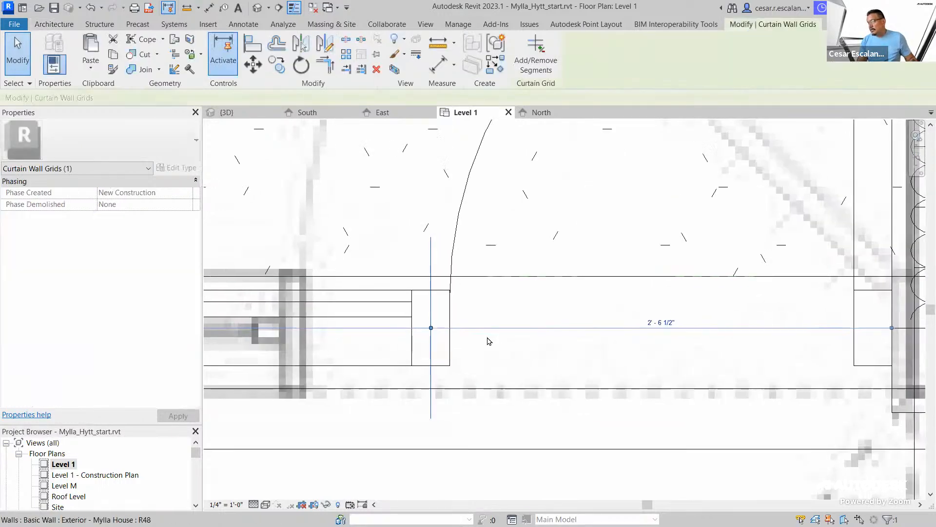
pyautogui.click(662, 322)
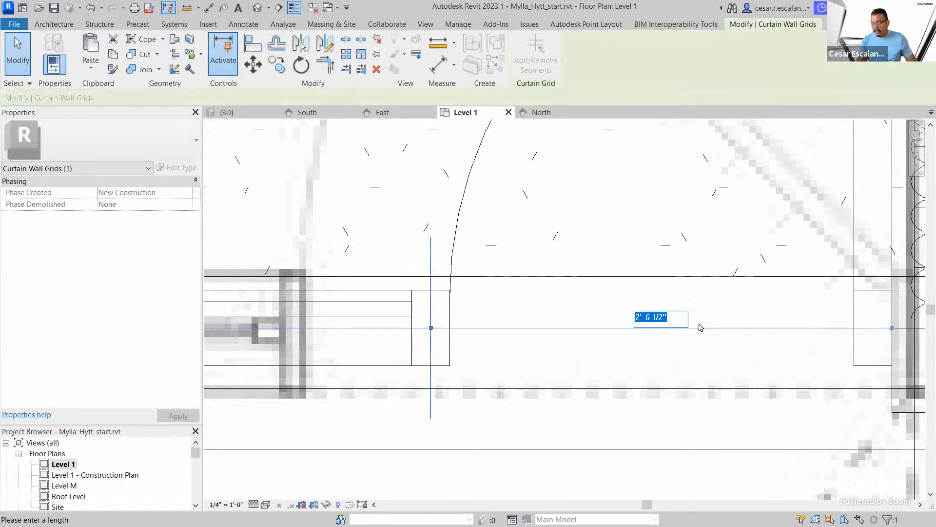
pyautogui.write('3')
pyautogui.press('Return')
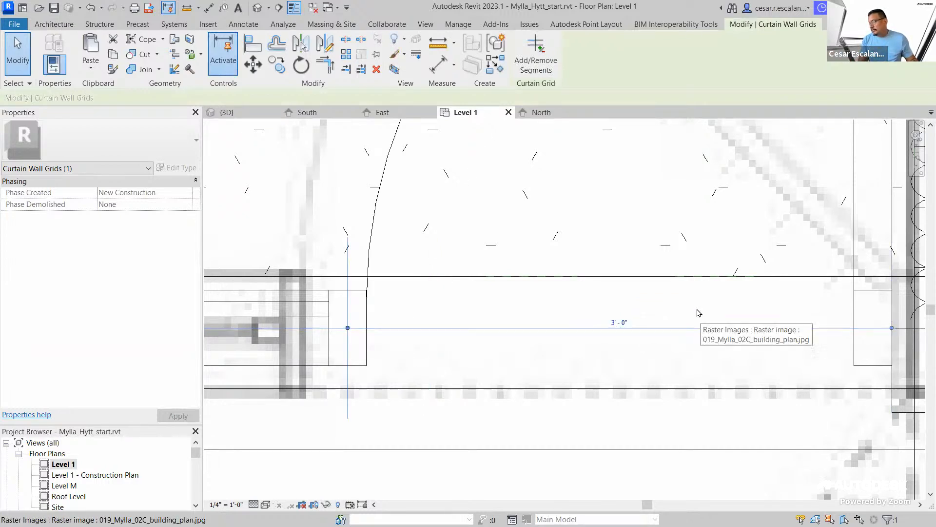
# - Set the distance between the curtain wall's vertical grid line and its door-side end to 3' 6"
pyautogui.click(620, 322)
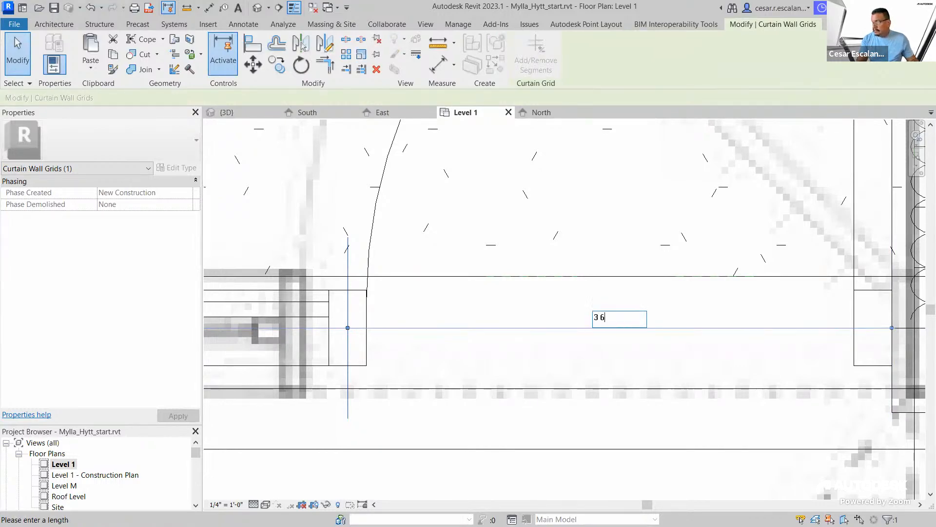
pyautogui.press('Return')
pyautogui.scroll(2, 634, 332)
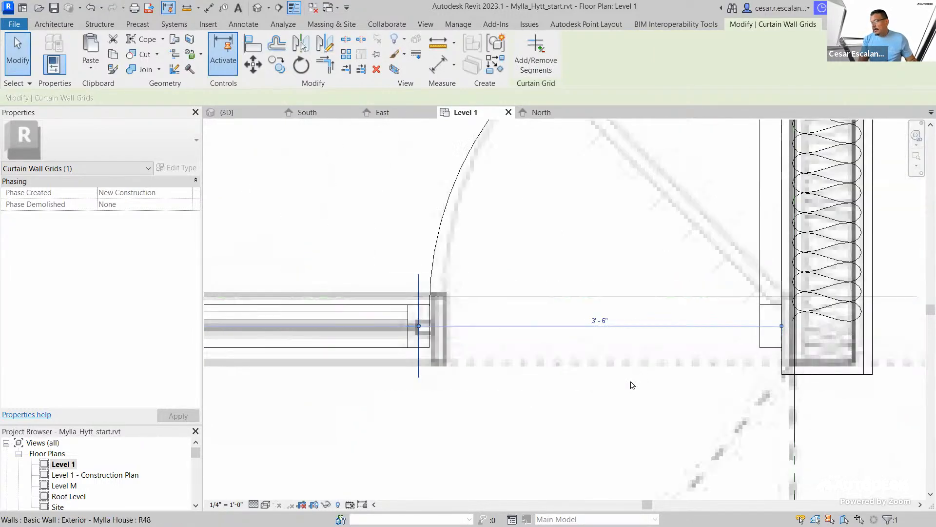
pyautogui.scroll(-2, 632, 385)
pyautogui.scroll(-1, 625, 405)
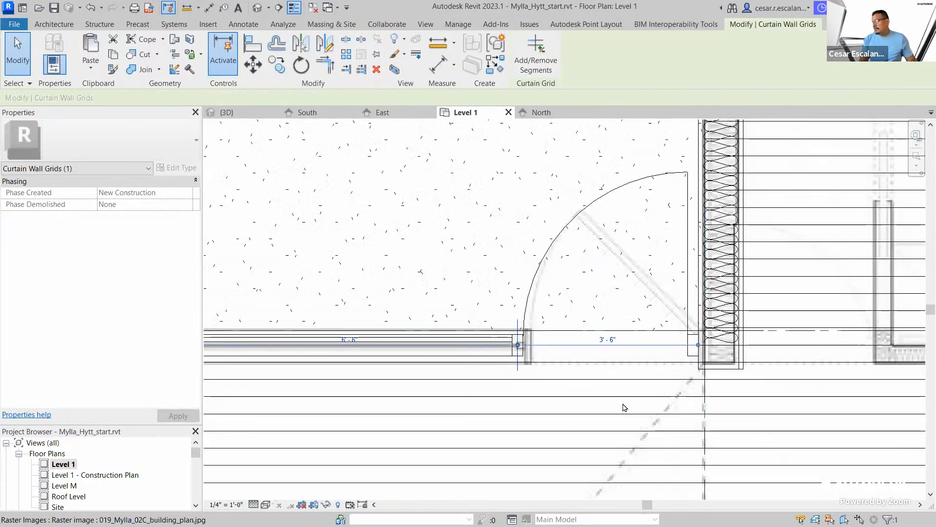
pyautogui.scroll(-1, 625, 407)
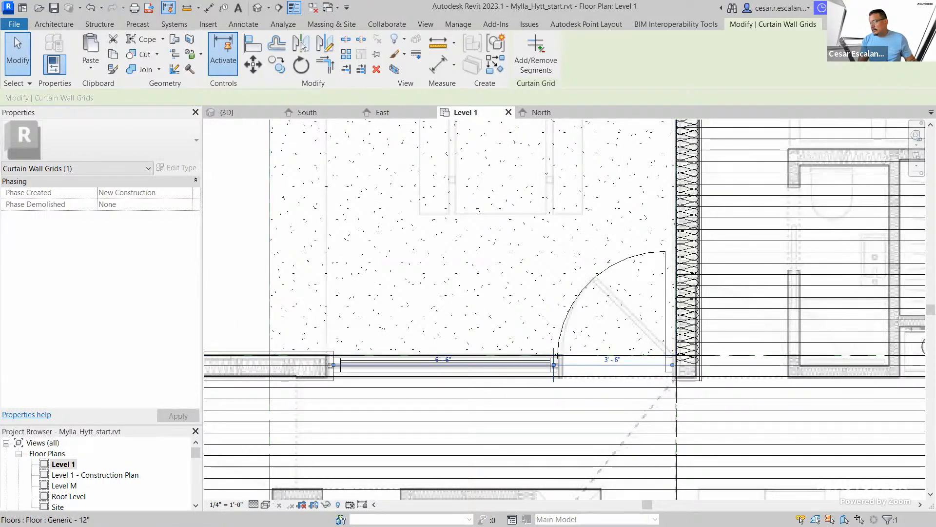
# - Stretch the placed curtain wall's free end to the opening edge on the underlay plan, for a length of about 10' 3 3/4"
pyautogui.scroll(4, 264, 372)
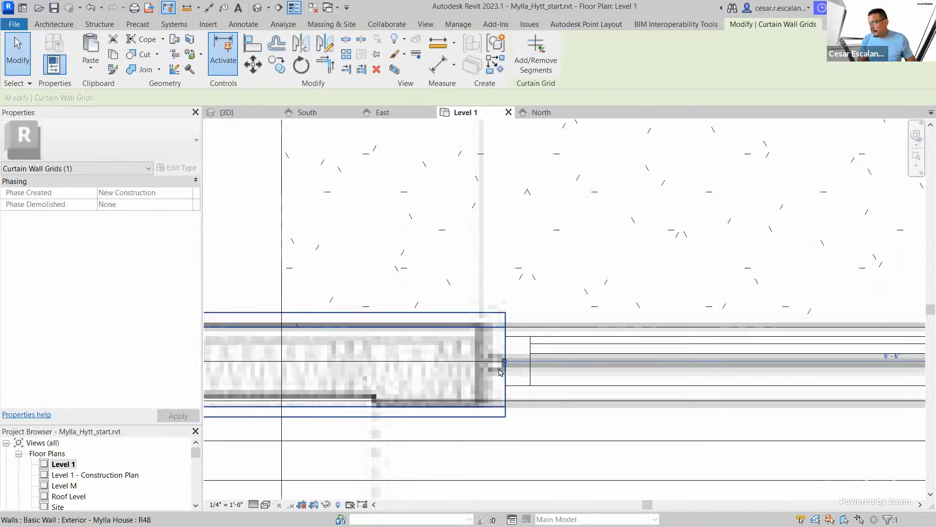
pyautogui.moveTo(495, 363)
pyautogui.mouseDown()
pyautogui.moveTo(463, 365)
pyautogui.moveTo(505, 362)
pyautogui.mouseUp()
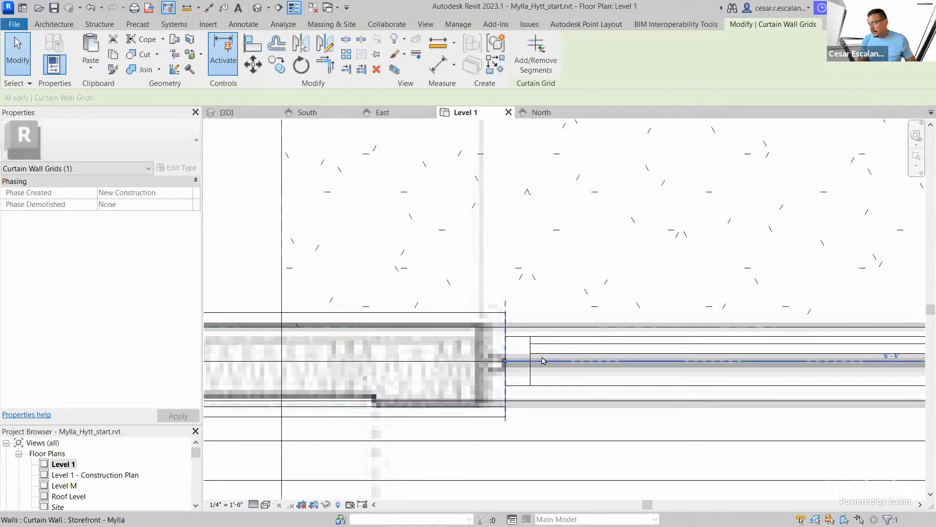
pyautogui.click(512, 367)
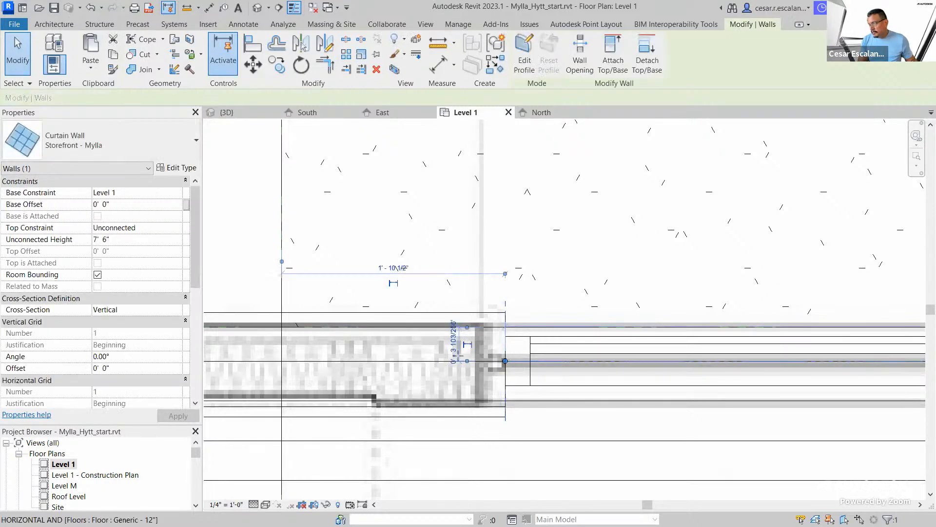
pyautogui.moveTo(465, 359); pyautogui.dragTo(487, 369)
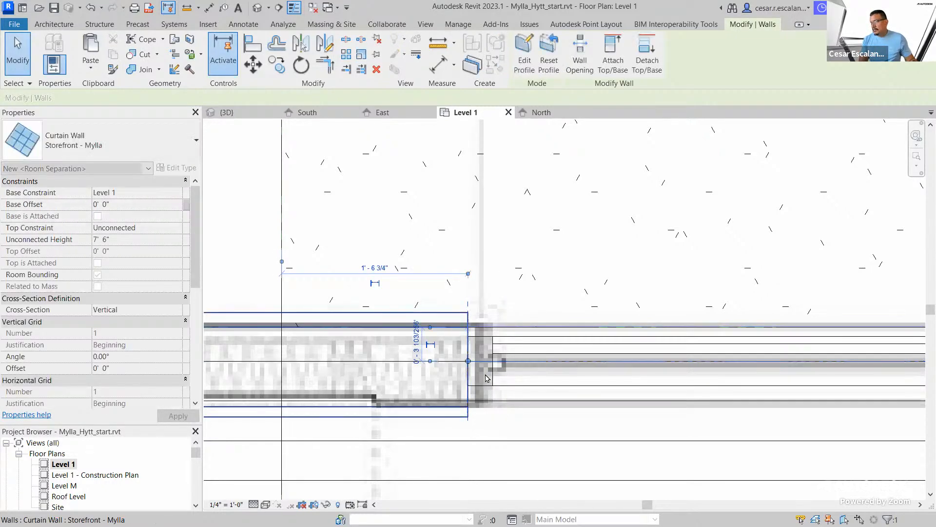
pyautogui.press('Escape')
pyautogui.scroll(-5, 487, 380)
pyautogui.scroll(-3, 488, 412)
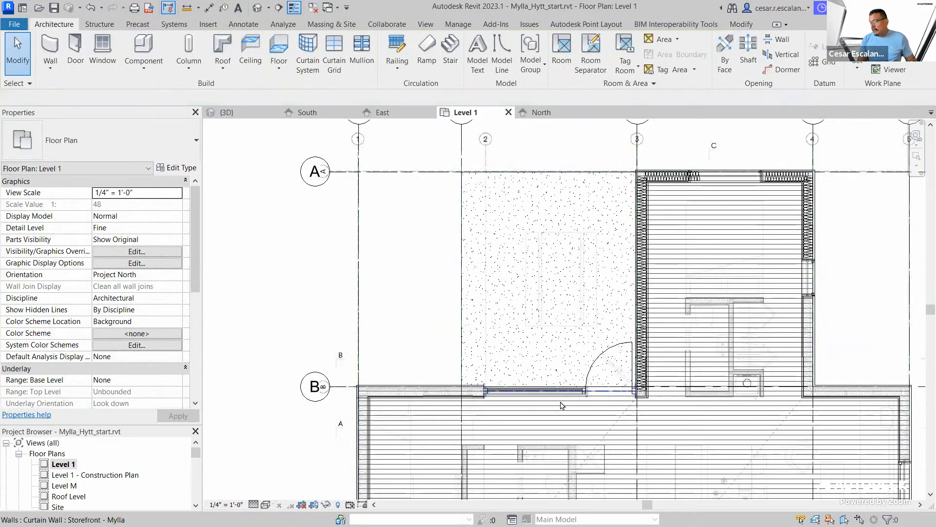
# - Copy the placed curtain wall from its door-side endpoint to the empty area outside the house, near the spare curtain wall
pyautogui.click(536, 390)
pyautogui.scroll(-2, 488, 380)
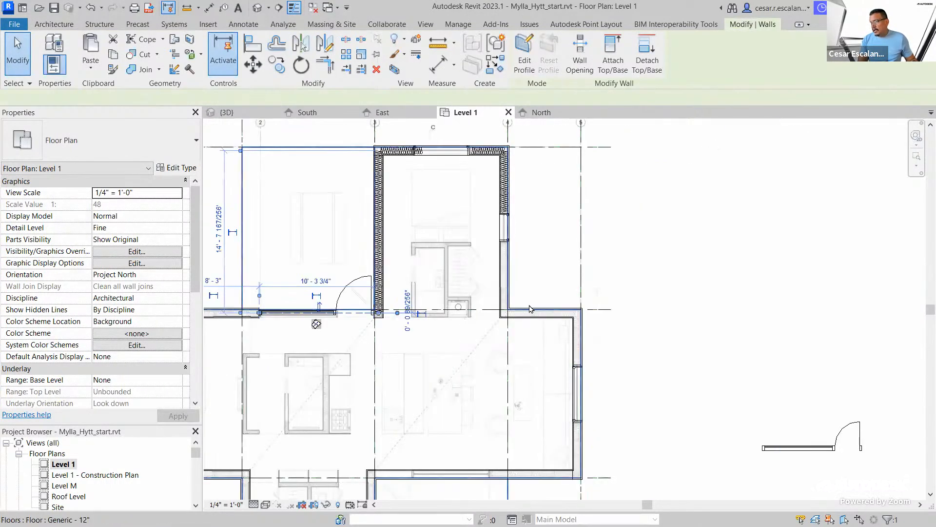
pyautogui.moveTo(543, 296); pyautogui.dragTo(595, 244, button='middle')
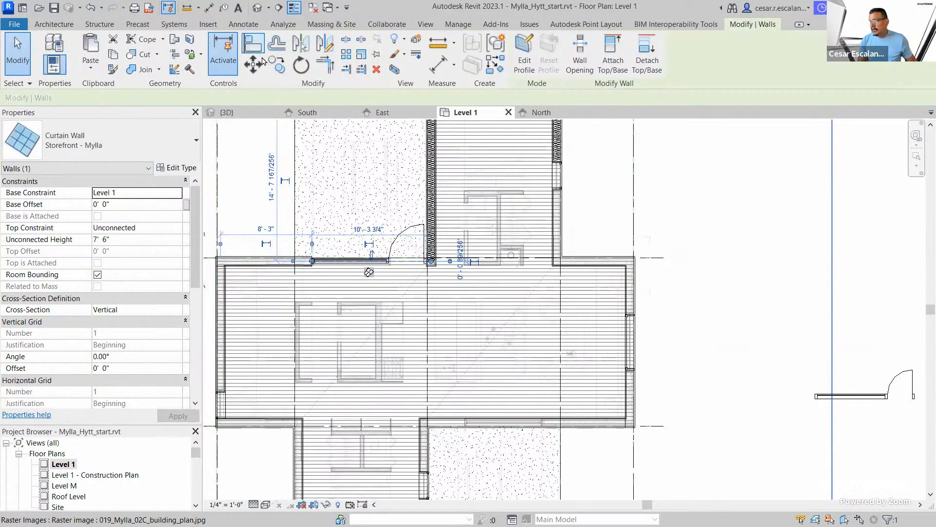
pyautogui.click(277, 65)
pyautogui.click(431, 261)
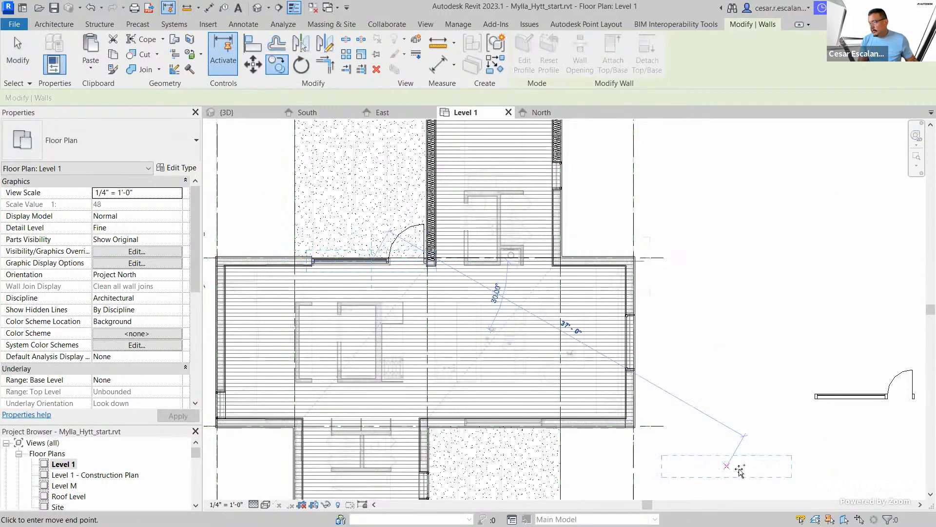
pyautogui.click(798, 467)
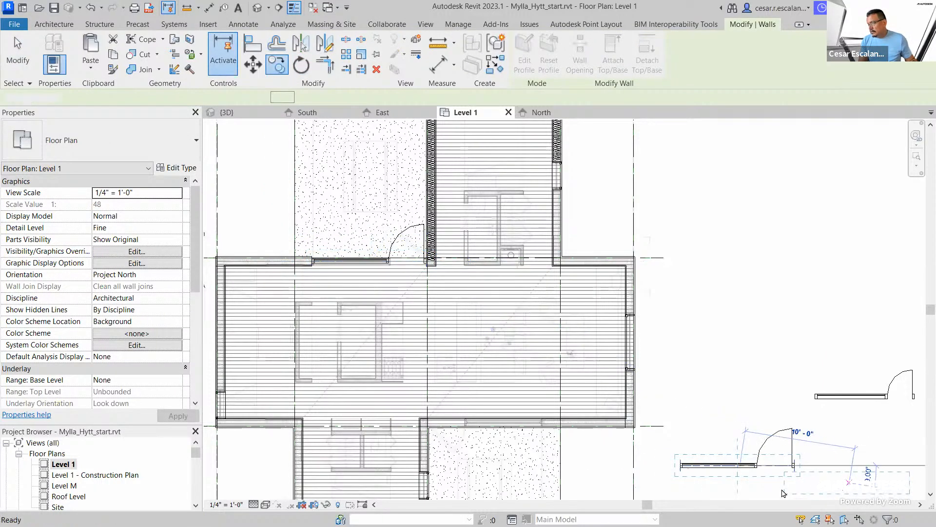
pyautogui.press('Escape')
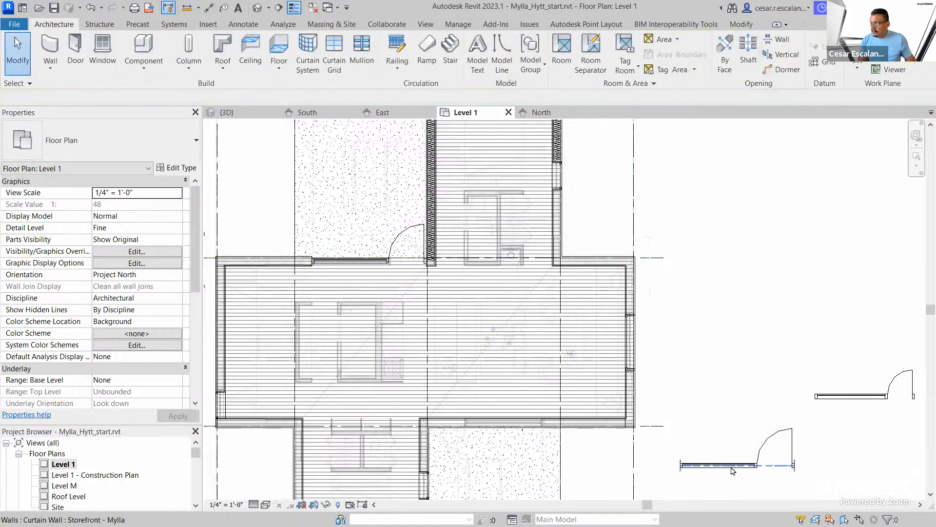
# - Rotate the copied curtain wall 180° about its centre
pyautogui.click(343, 129)
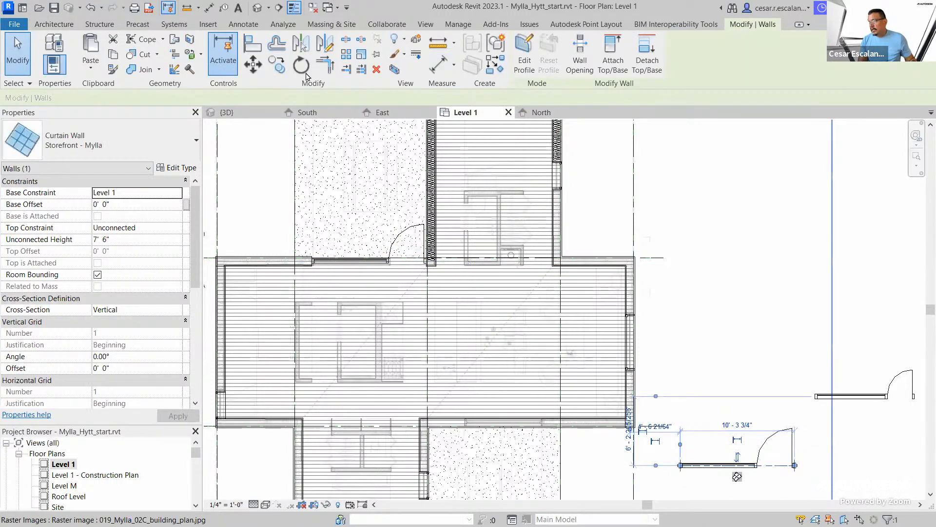
pyautogui.click(301, 65)
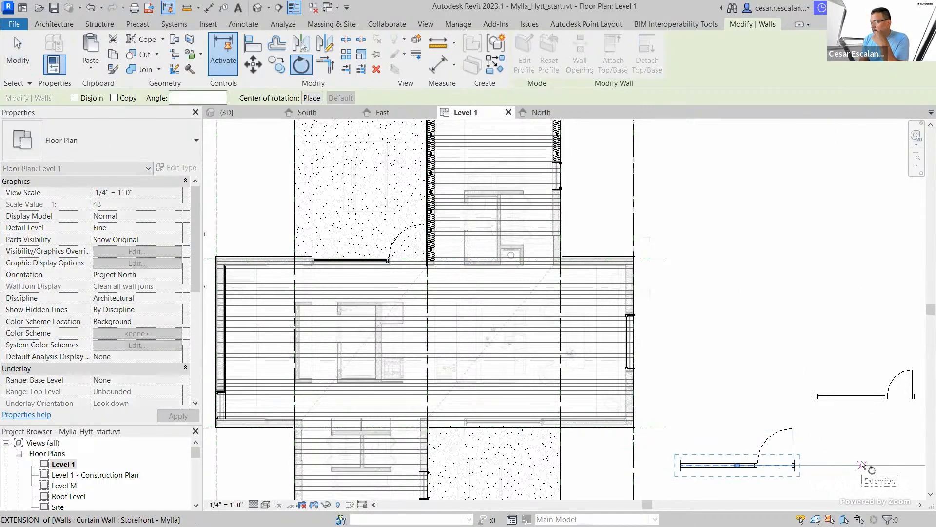
pyautogui.click(872, 465)
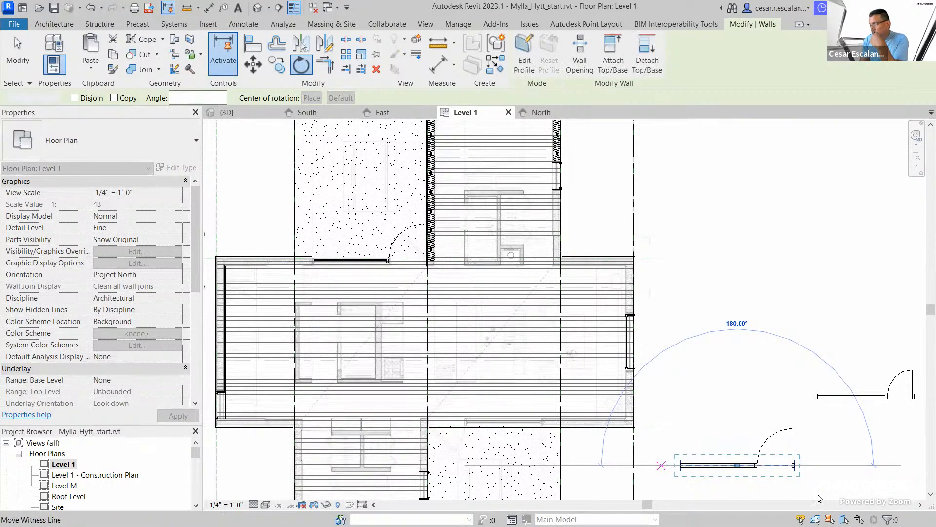
pyautogui.click(661, 465)
pyautogui.moveTo(803, 327); pyautogui.dragTo(842, 240, button='middle')
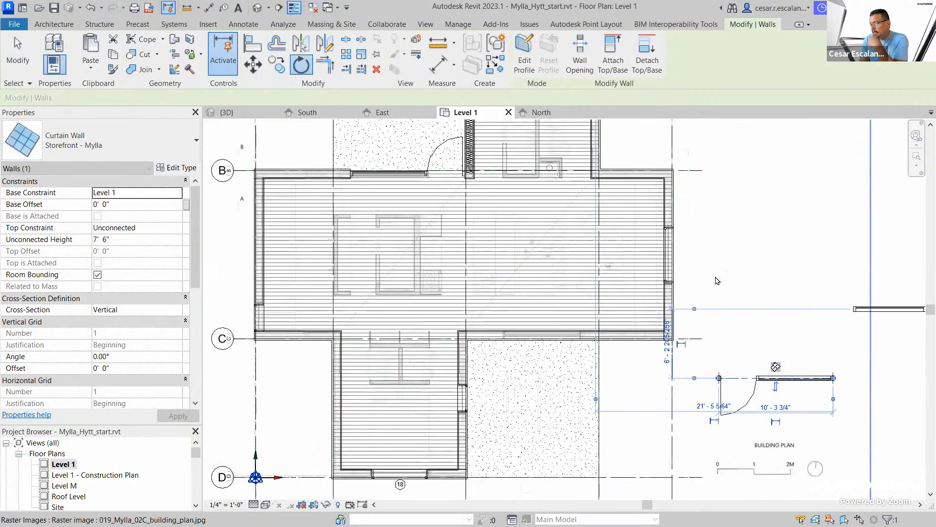
pyautogui.press('Escape')
# - Move the rotated curtain wall by its door-side endpoint to the exterior wall's slab-side face near the intersection of grids C and 3
pyautogui.press('m')
pyautogui.press('v')
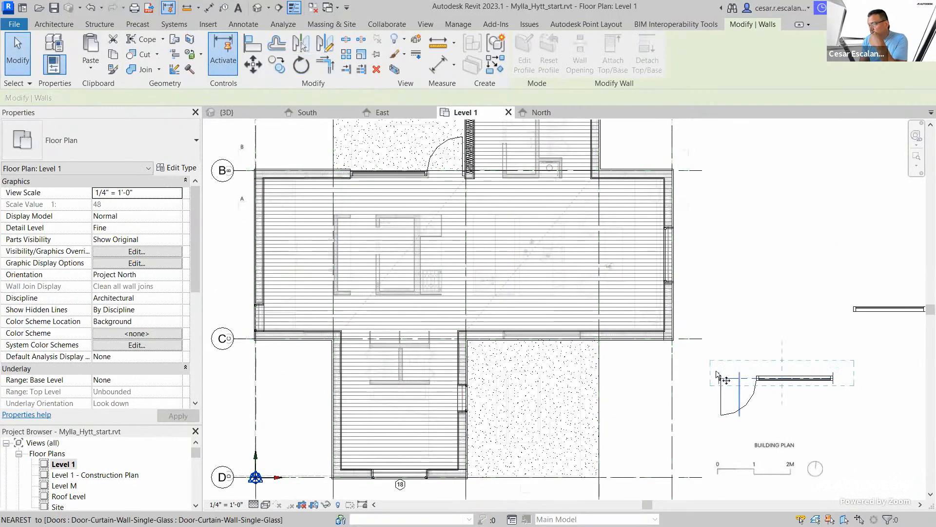
pyautogui.scroll(6, 715, 376)
pyautogui.click(708, 340)
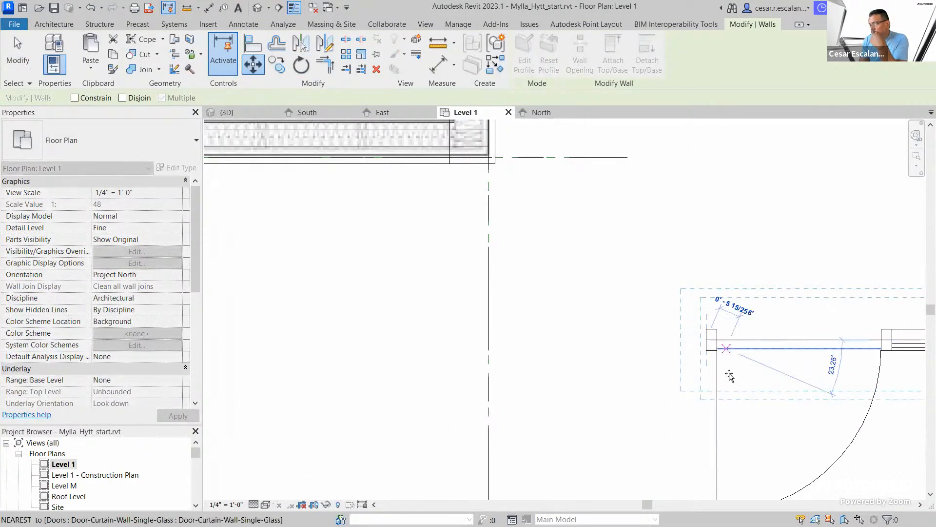
pyautogui.scroll(-5, 539, 324)
pyautogui.scroll(3, 463, 394)
pyautogui.scroll(3, 441, 391)
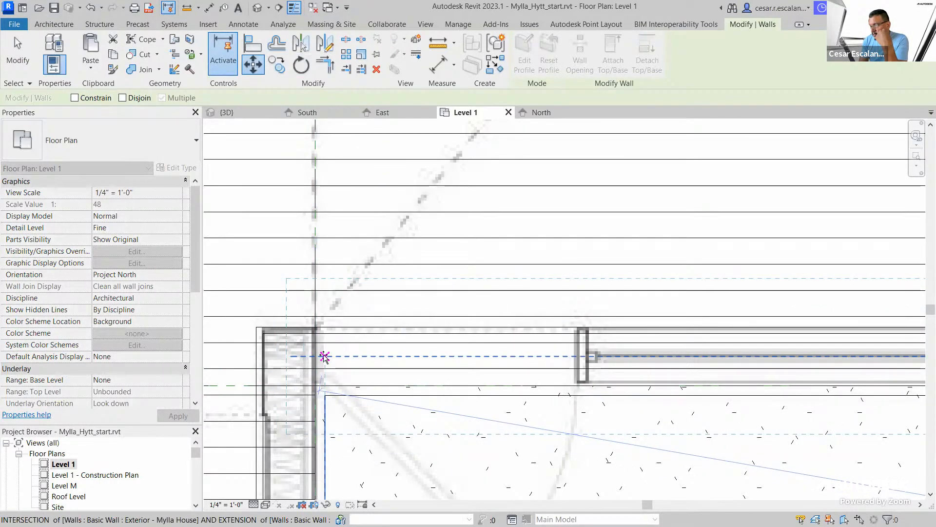
pyautogui.click(325, 357)
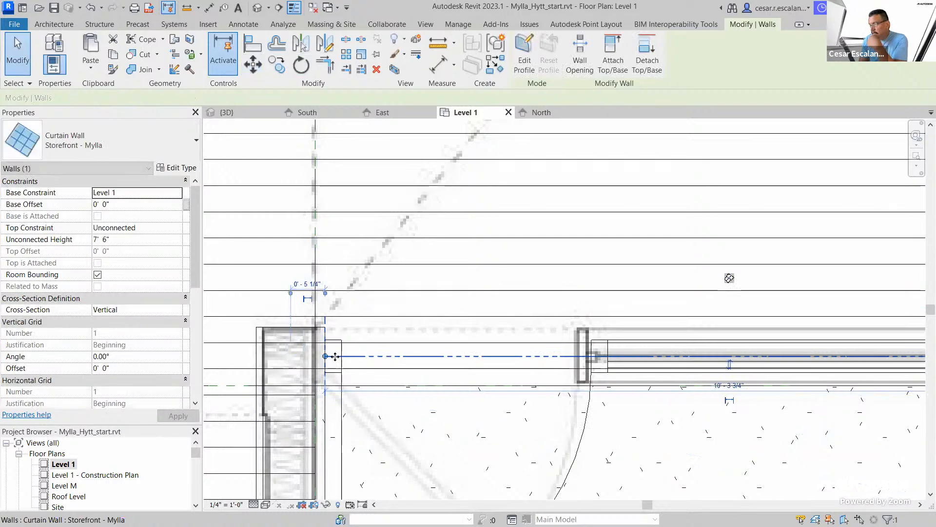
pyautogui.scroll(-4, 443, 412)
pyautogui.scroll(-3, 443, 412)
pyautogui.press('Escape')
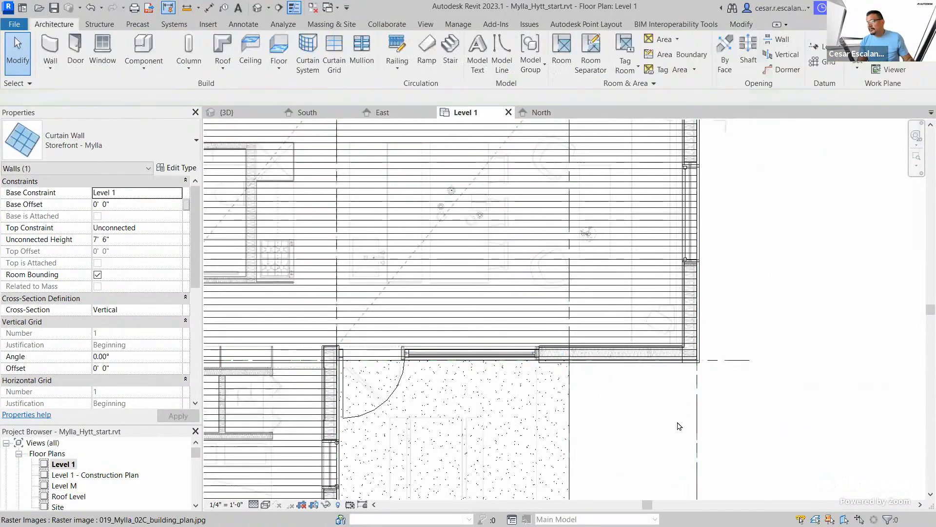
# - Examine in the 3D view how both curtain walls and their glass doors sit in the exterior walls above the concrete slabs
pyautogui.click(257, 9)
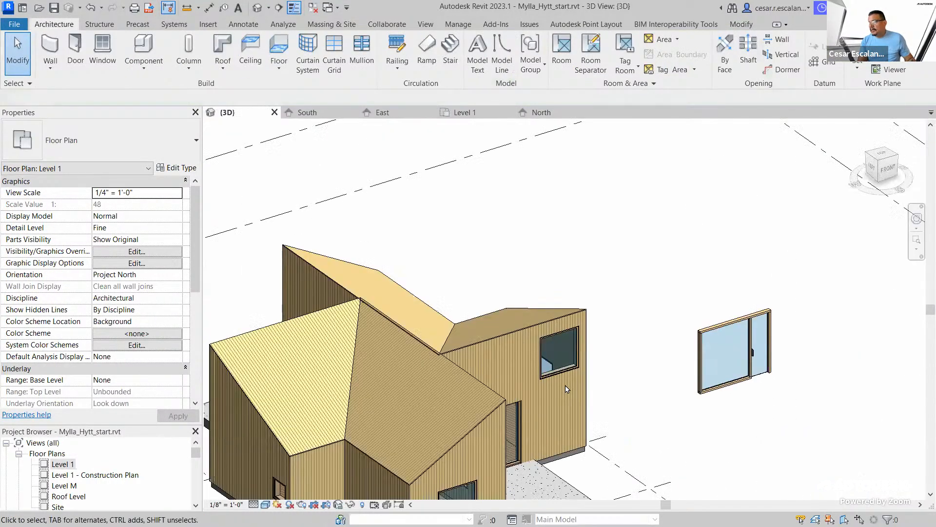
pyautogui.keyDown('shift'); pyautogui.moveTo(633, 410); pyautogui.dragTo(528, 386, button='middle'); pyautogui.keyUp('shift')
pyautogui.moveTo(546, 232); pyautogui.dragTo(570, 401, button='middle')
pyautogui.scroll(2, 536, 380)
pyautogui.scroll(3, 531, 382)
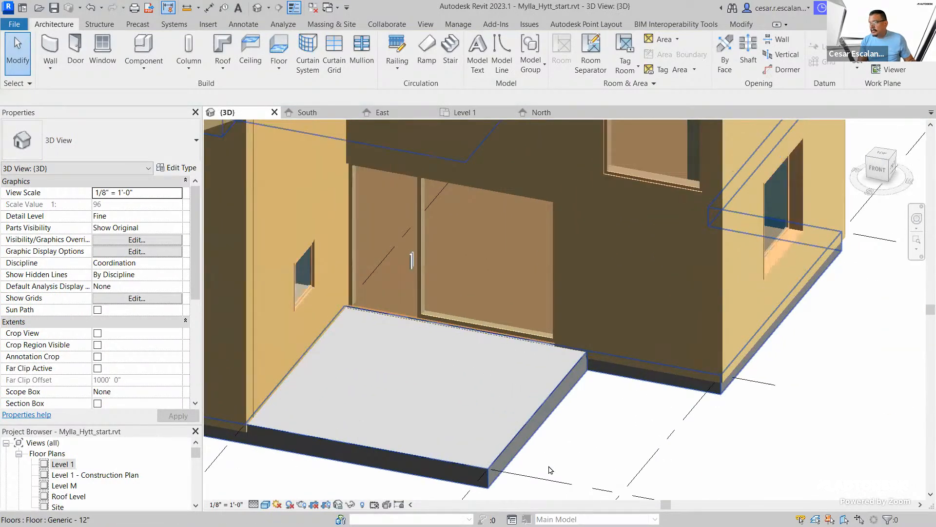
pyautogui.keyDown('shift'); pyautogui.moveTo(567, 368); pyautogui.dragTo(649, 463, button='middle'); pyautogui.keyUp('shift')
pyautogui.scroll(-2, 647, 465)
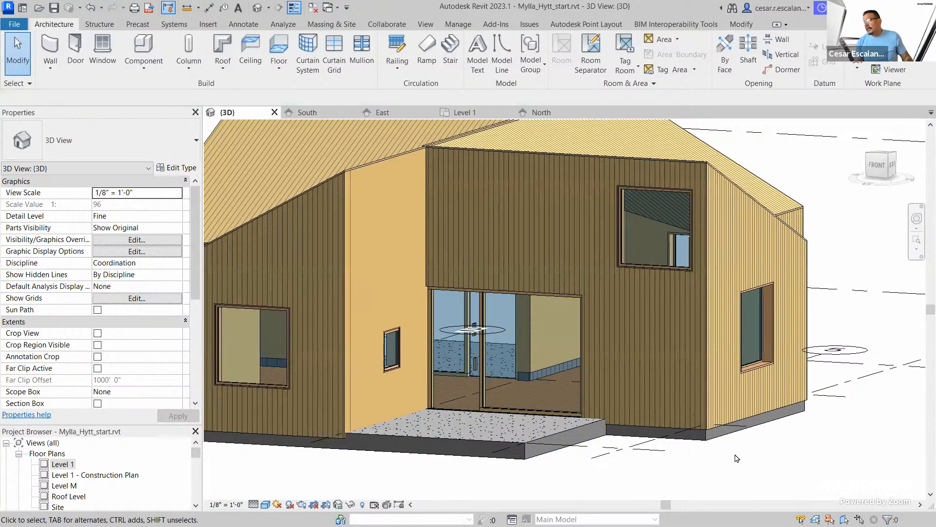
pyautogui.keyDown('shift'); pyautogui.moveTo(749, 459); pyautogui.dragTo(709, 469, button='middle'); pyautogui.keyUp('shift')
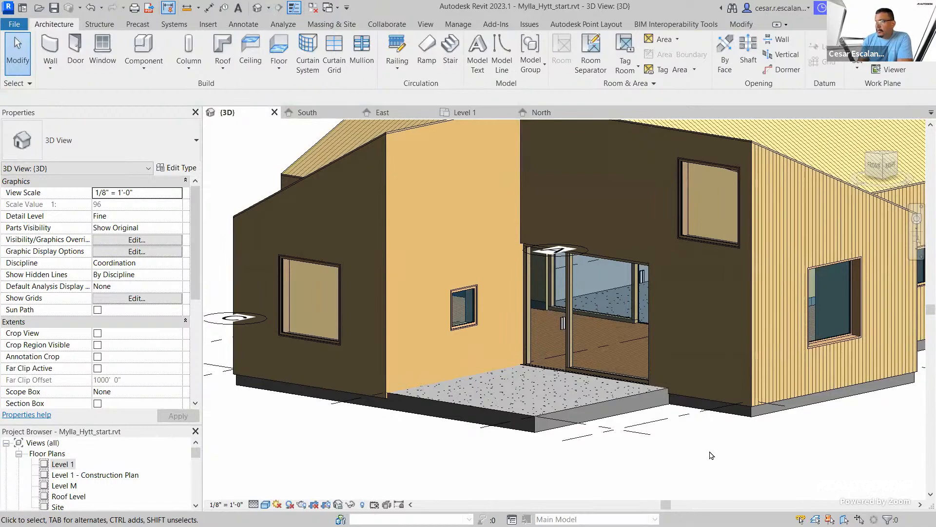
pyautogui.scroll(3, 655, 412)
pyautogui.scroll(-3, 551, 320)
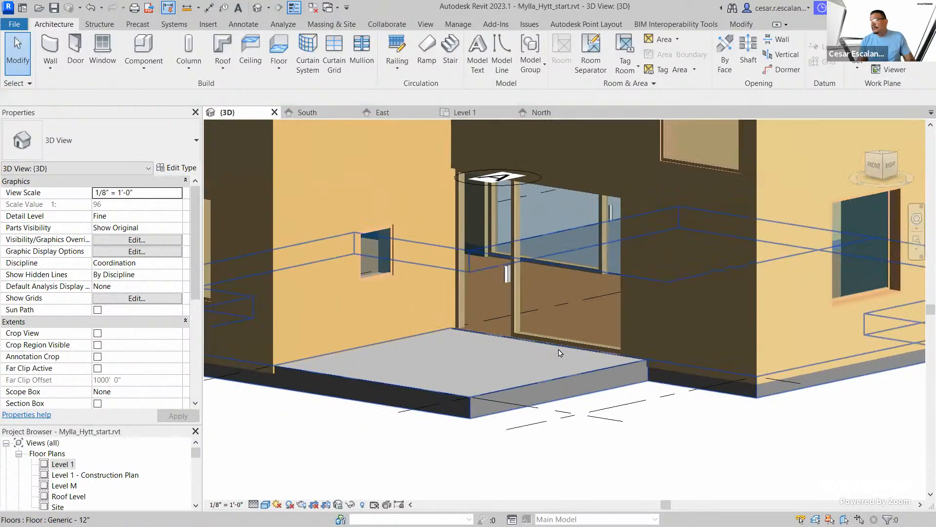
pyautogui.keyDown('shift'); pyautogui.moveTo(581, 470); pyautogui.dragTo(667, 516, button='middle'); pyautogui.keyUp('shift')
pyautogui.scroll(6, 388, 386)
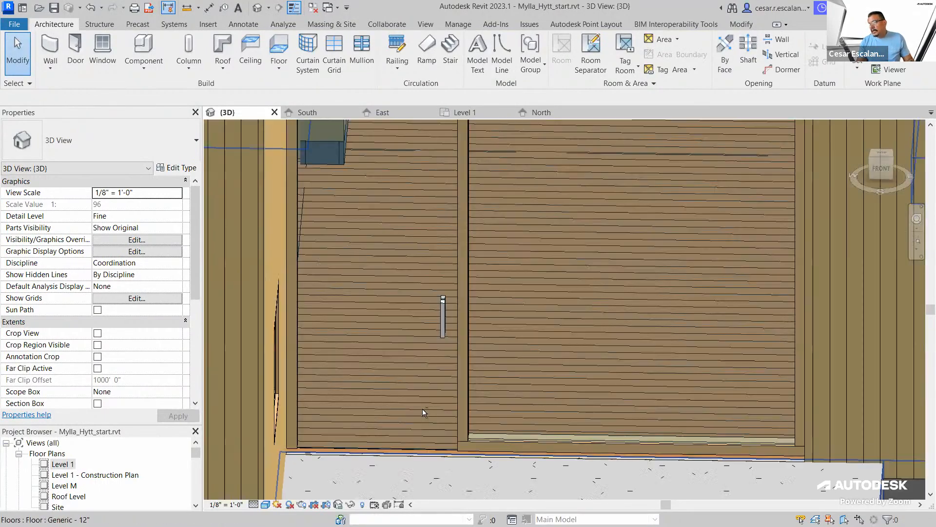
pyautogui.keyDown('shift'); pyautogui.moveTo(434, 362); pyautogui.dragTo(341, 342, button='middle'); pyautogui.keyUp('shift')
pyautogui.scroll(-2, 419, 334)
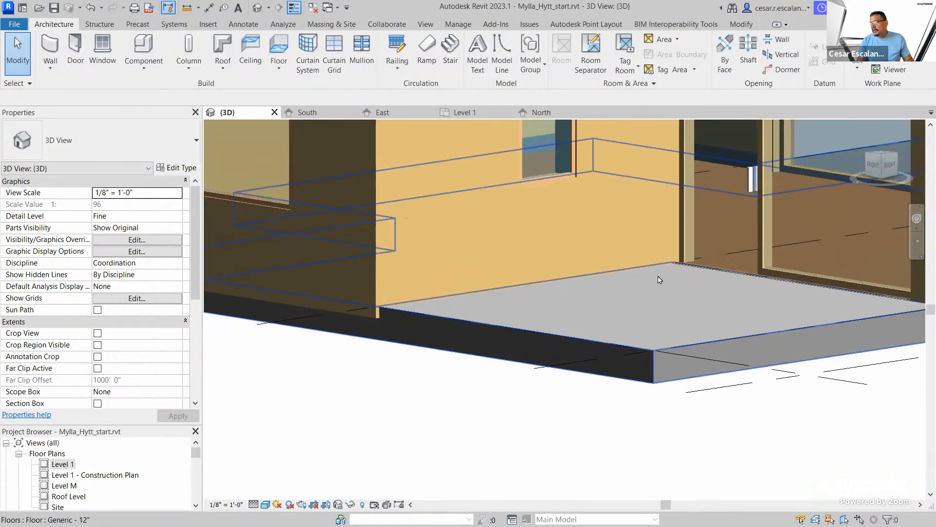
pyautogui.moveTo(616, 300); pyautogui.dragTo(414, 455, button='middle')
pyautogui.scroll(2, 471, 312)
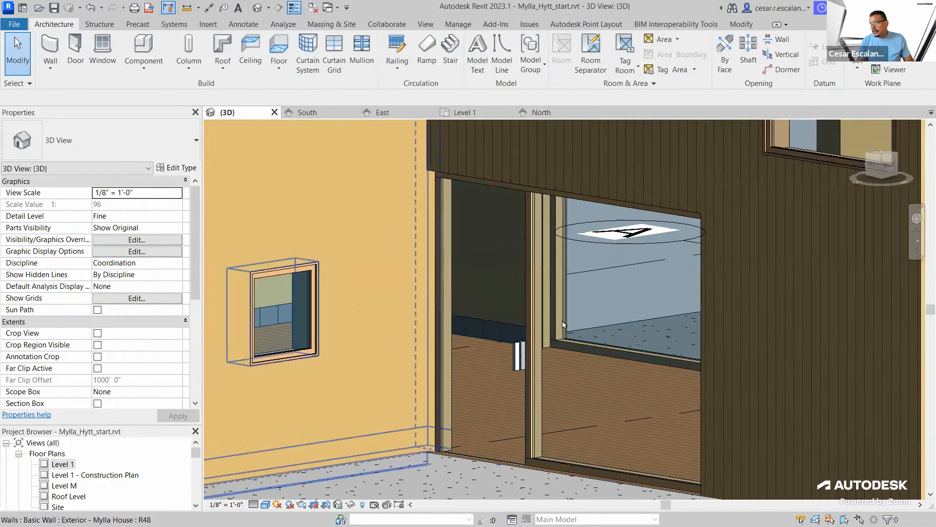
pyautogui.scroll(-3, 510, 341)
pyautogui.keyDown('shift'); pyautogui.moveTo(510, 342); pyautogui.dragTo(649, 411, button='middle'); pyautogui.keyUp('shift')
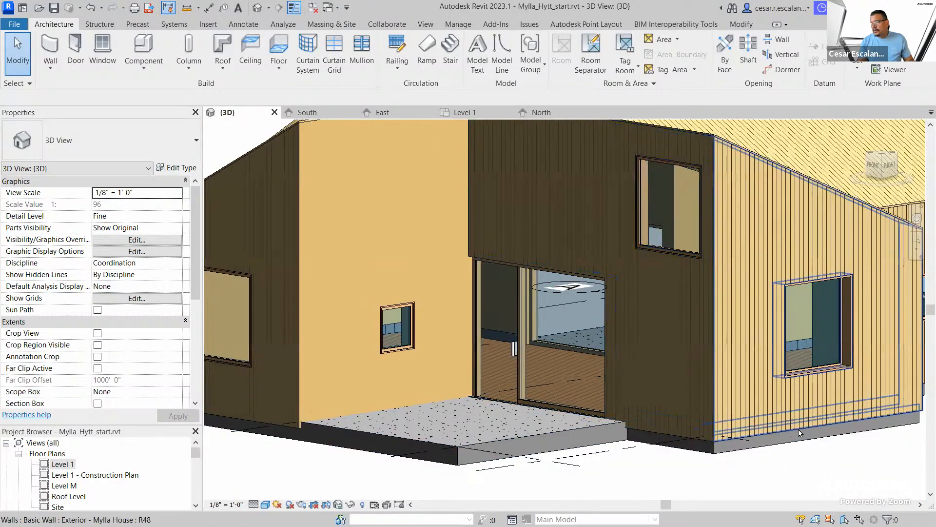
# - Delete the leftover spare curtain wall standing apart from the house in the 3D view
pyautogui.keyDown('shift'); pyautogui.moveTo(802, 428); pyautogui.dragTo(529, 416, button='middle'); pyautogui.keyUp('shift')
pyautogui.scroll(-4, 529, 417)
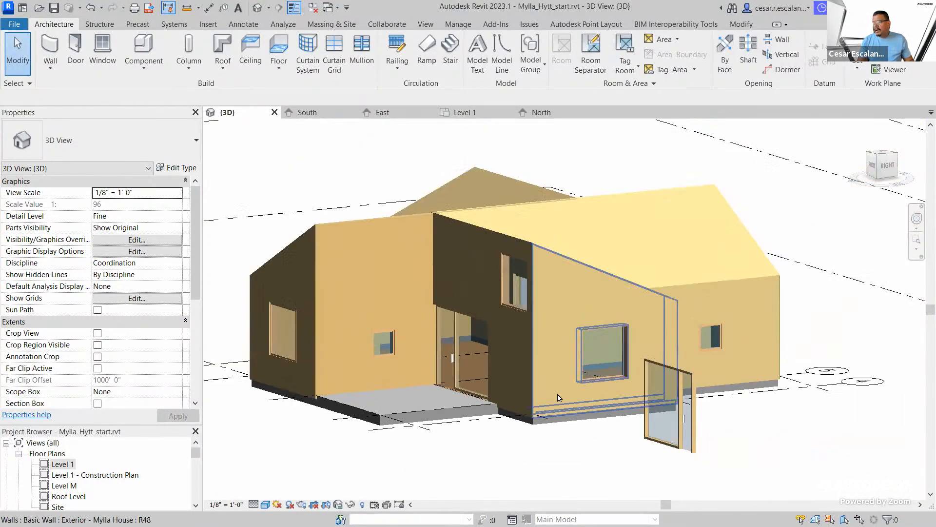
pyautogui.click(702, 434)
pyautogui.press('Delete')
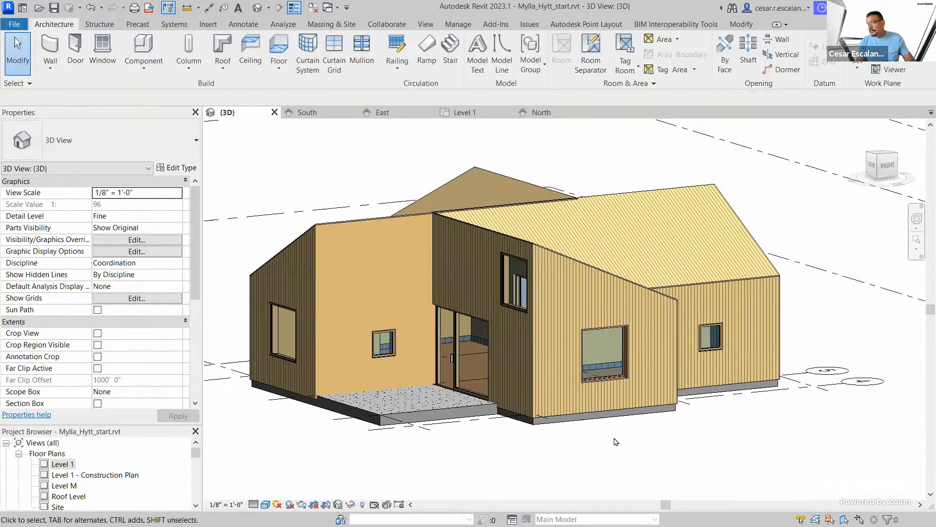
pyautogui.scroll(-2, 626, 442)
pyautogui.moveTo(678, 435)
pyautogui.keyDown('shift'); pyautogui.mouseDown(button='middle')
pyautogui.moveTo(639, 448)
pyautogui.moveTo(627, 433)
pyautogui.moveTo(740, 452)
pyautogui.moveTo(514, 450)
pyautogui.moveTo(673, 449)
pyautogui.moveTo(468, 462)
pyautogui.moveTo(359, 429)
pyautogui.moveTo(483, 399)
pyautogui.moveTo(400, 244)
pyautogui.mouseUp(button='middle'); pyautogui.keyUp('shift')
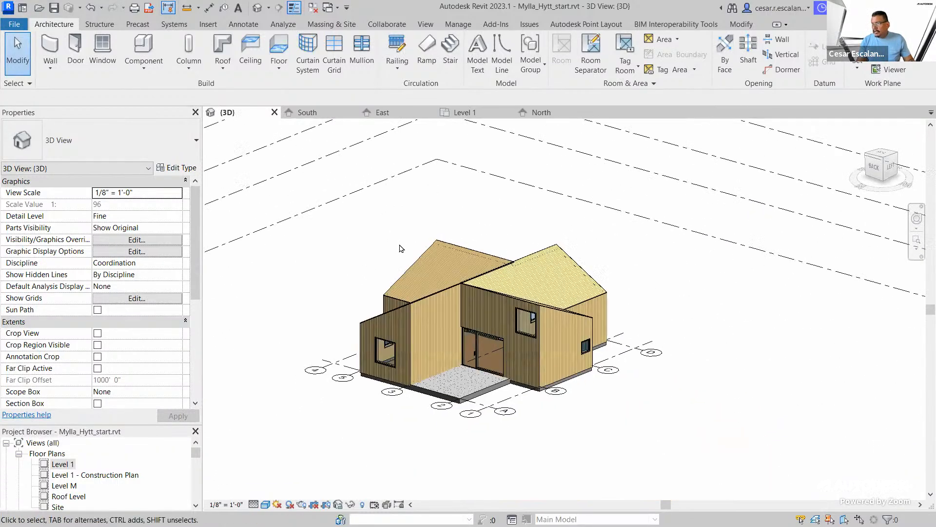
# - Check the house exterior around the concrete slab in the 3D view and save the Mylla_Hytt_start project
pyautogui.scroll(3, 449, 433)
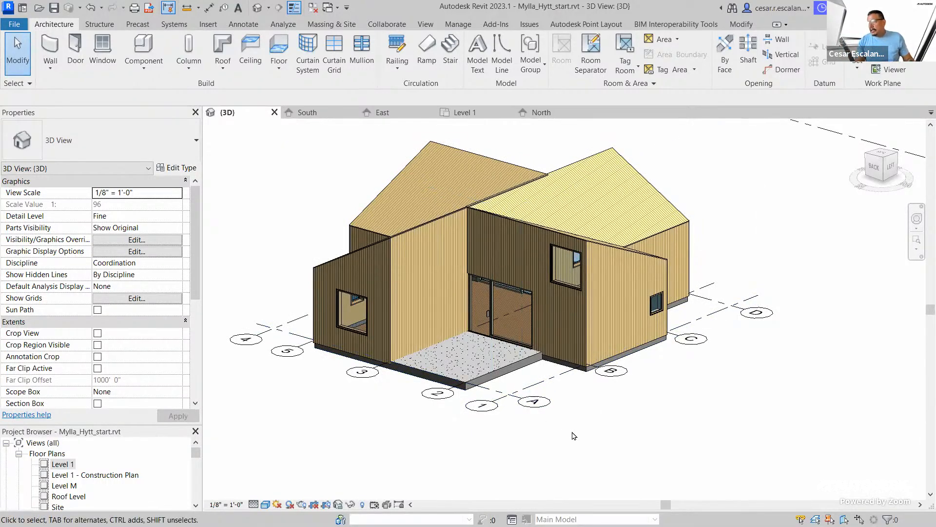
pyautogui.moveTo(570, 430)
pyautogui.keyDown('shift'); pyautogui.mouseDown(button='middle')
pyautogui.moveTo(589, 439)
pyautogui.moveTo(614, 393)
pyautogui.moveTo(594, 432)
pyautogui.mouseUp(button='middle'); pyautogui.keyUp('shift')
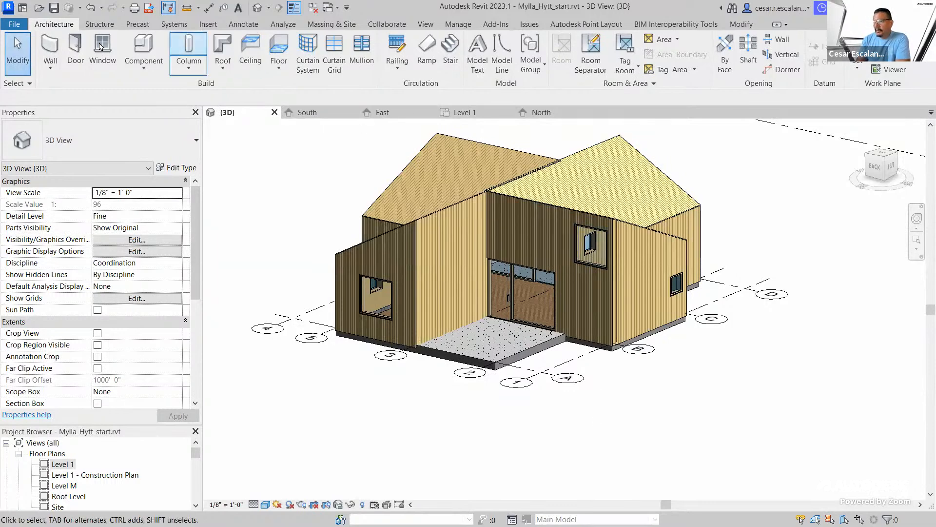
pyautogui.click(14, 24)
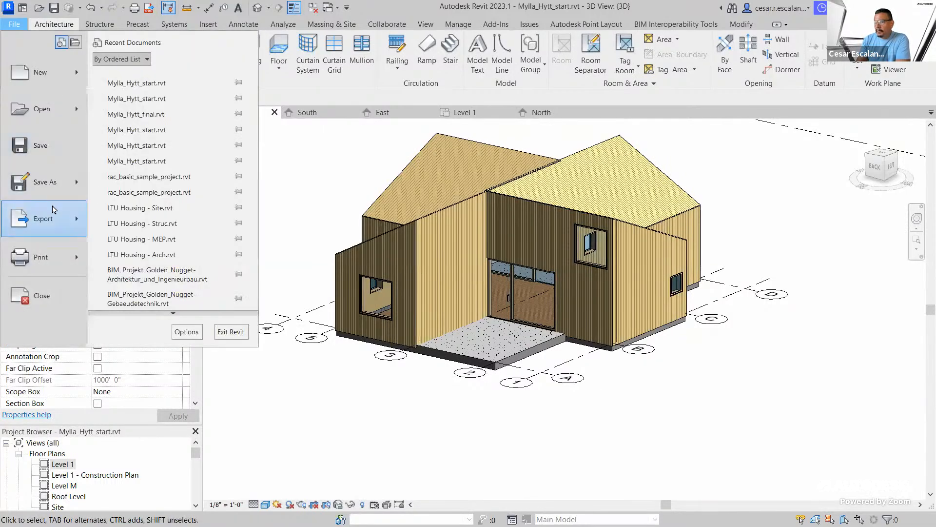
pyautogui.click(38, 142)
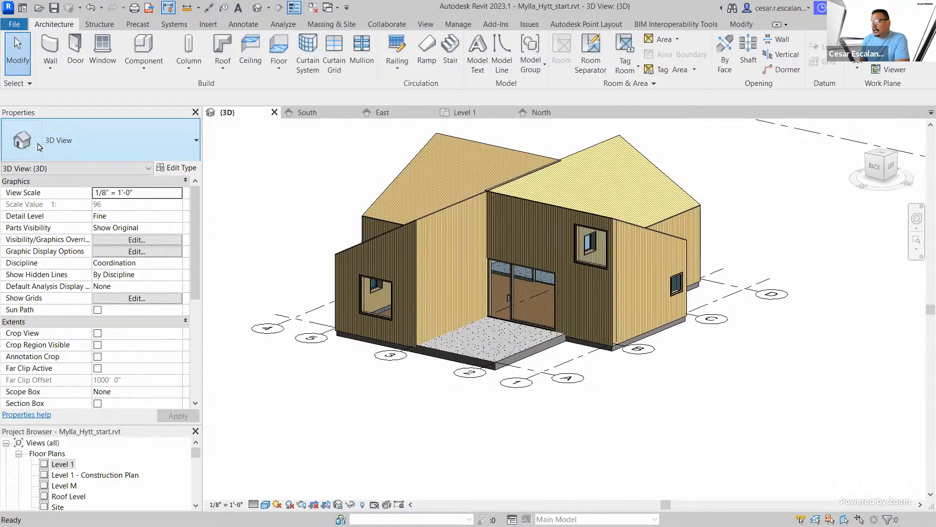
# - Examine the Level 1 floor plan, comparing the exterior walls, curtain walls and interior partition layout with the plan underlay
pyautogui.doubleClick(62, 464)
pyautogui.scroll(3, 577, 312)
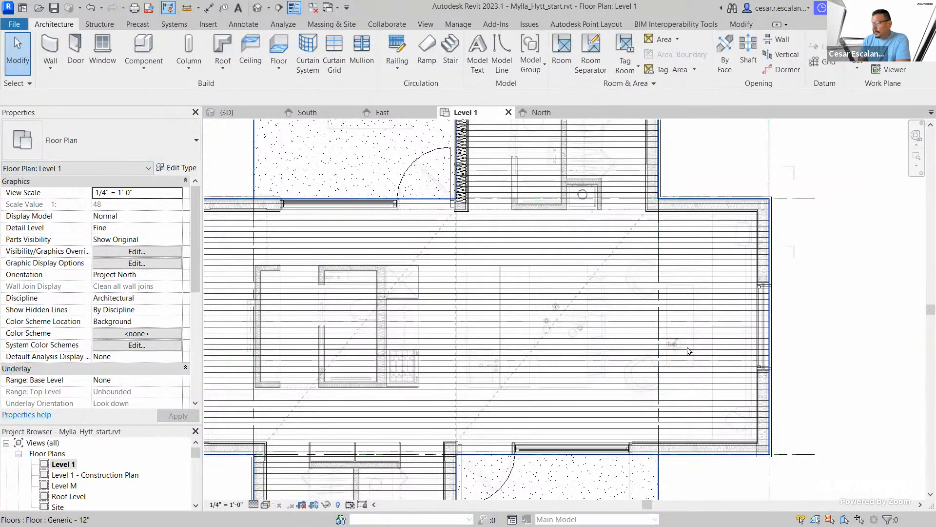
pyautogui.scroll(-2, 632, 310)
pyautogui.moveTo(707, 317); pyautogui.dragTo(776, 239, button='middle')
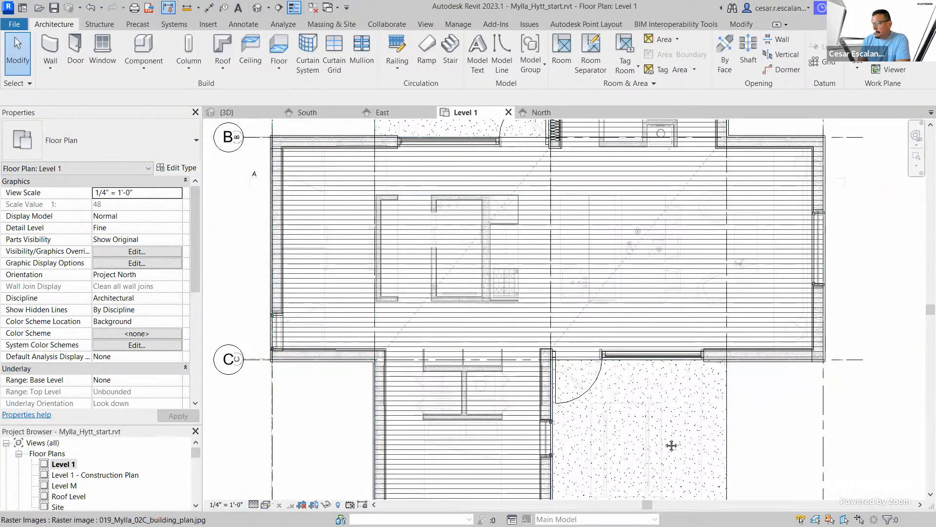
pyautogui.scroll(-2, 671, 443)
pyautogui.moveTo(693, 418); pyautogui.dragTo(698, 421, button='middle')
pyautogui.moveTo(660, 122); pyautogui.dragTo(650, 296, button='middle')
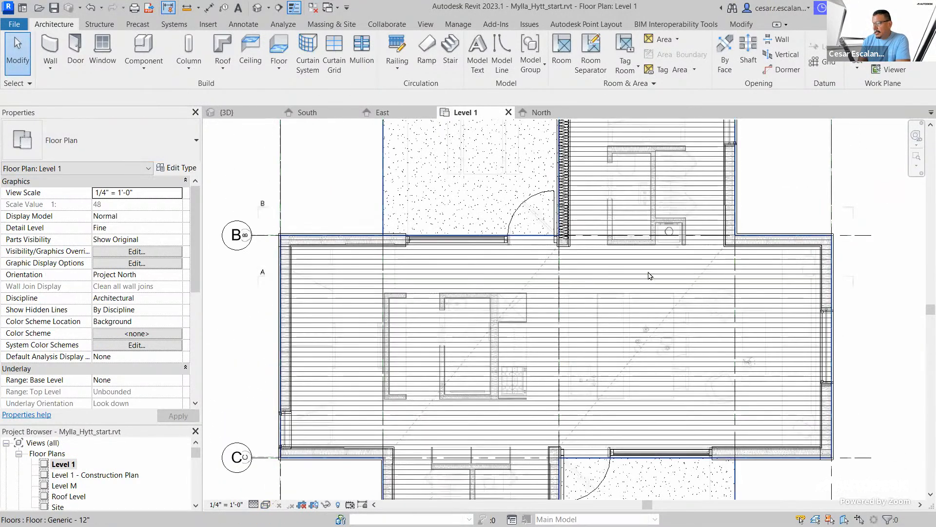
pyautogui.moveTo(708, 260); pyautogui.dragTo(634, 311, button='middle')
pyautogui.scroll(-2, 648, 439)
pyautogui.scroll(-2, 635, 311)
pyautogui.scroll(2, 645, 393)
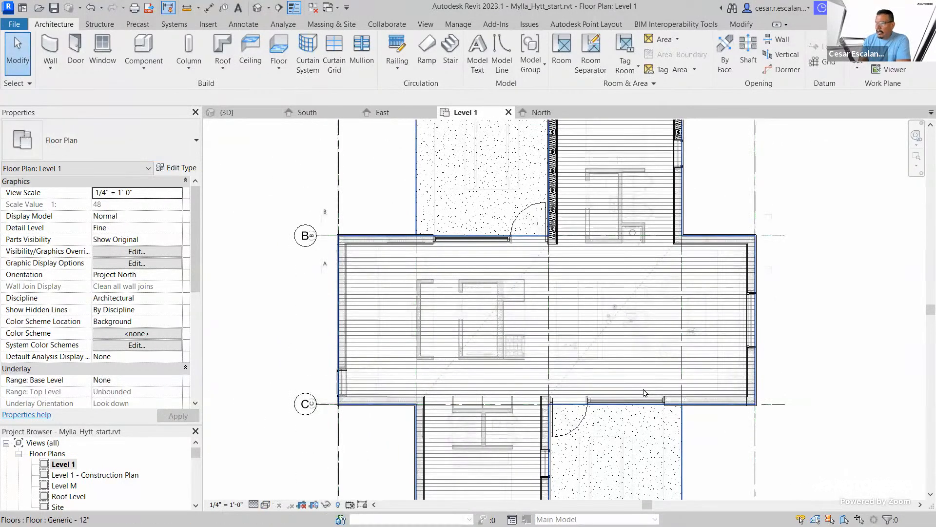
pyautogui.scroll(3, 655, 202)
pyautogui.moveTo(655, 202); pyautogui.dragTo(666, 390, button='middle')
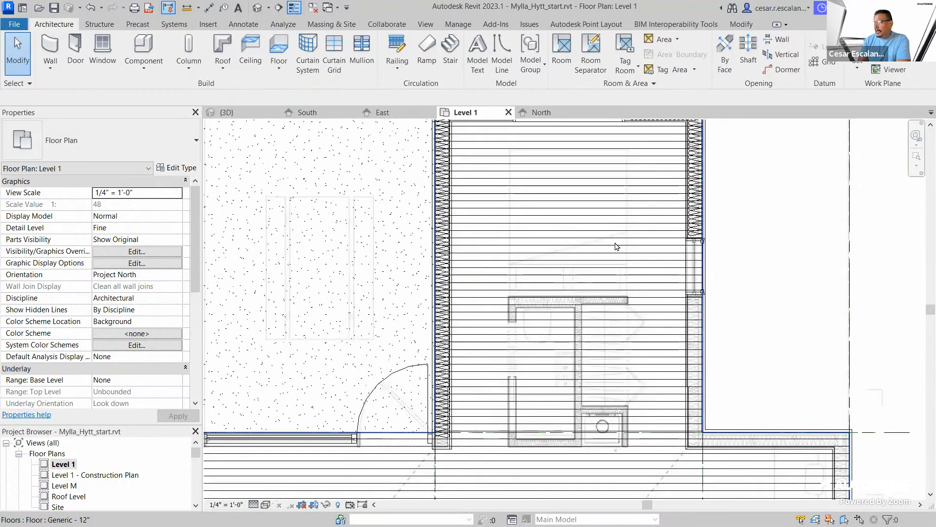
pyautogui.scroll(-3, 616, 246)
pyautogui.moveTo(624, 324); pyautogui.dragTo(612, 243, button='middle')
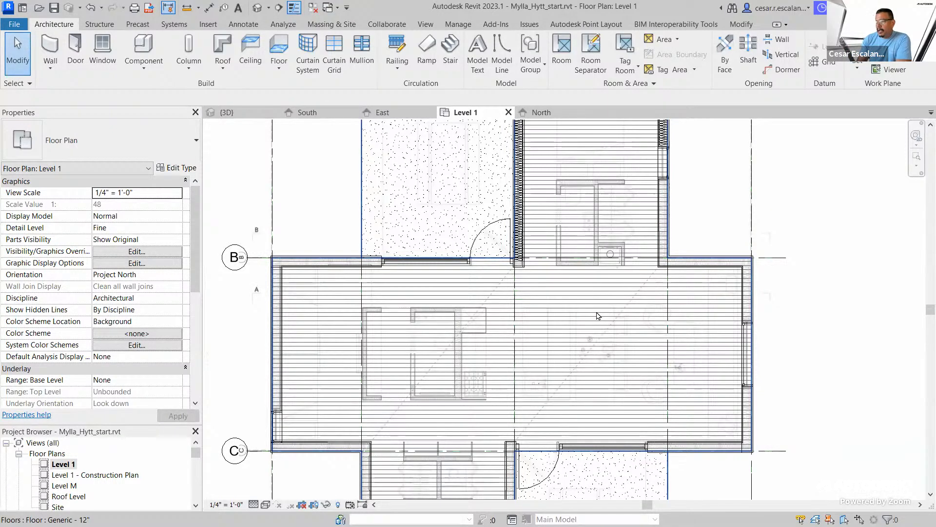
pyautogui.scroll(-2, 599, 316)
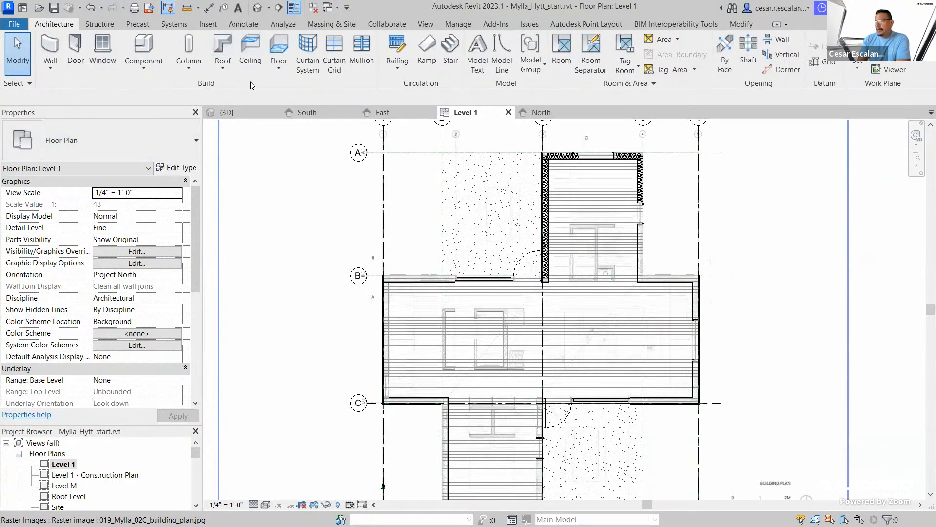
# - Examine the house from several angles in the 3D view, including the roofs, windows and glazed slab-side opening
pyautogui.click(258, 7)
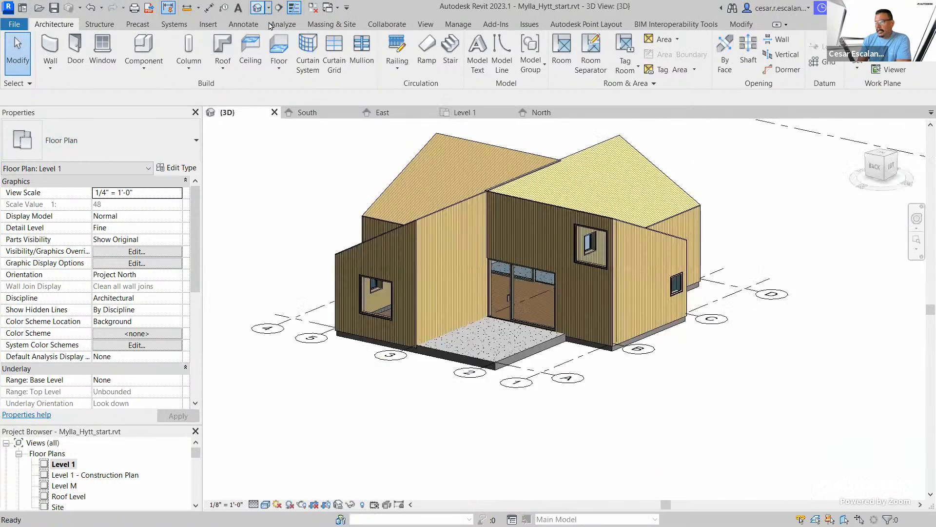
pyautogui.scroll(-3, 617, 352)
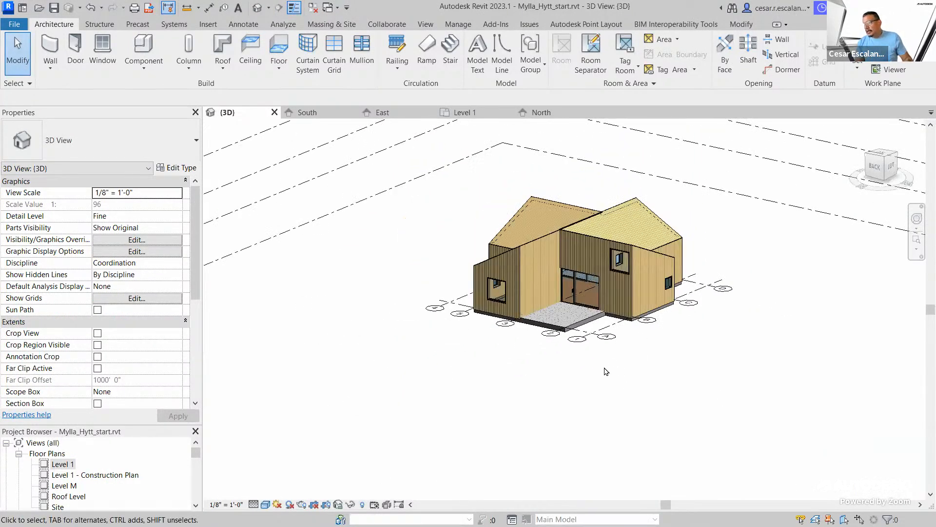
pyautogui.keyDown('shift'); pyautogui.moveTo(605, 371); pyautogui.dragTo(659, 372, button='middle'); pyautogui.keyUp('shift')
pyautogui.scroll(-2, 660, 373)
pyautogui.scroll(3, 659, 375)
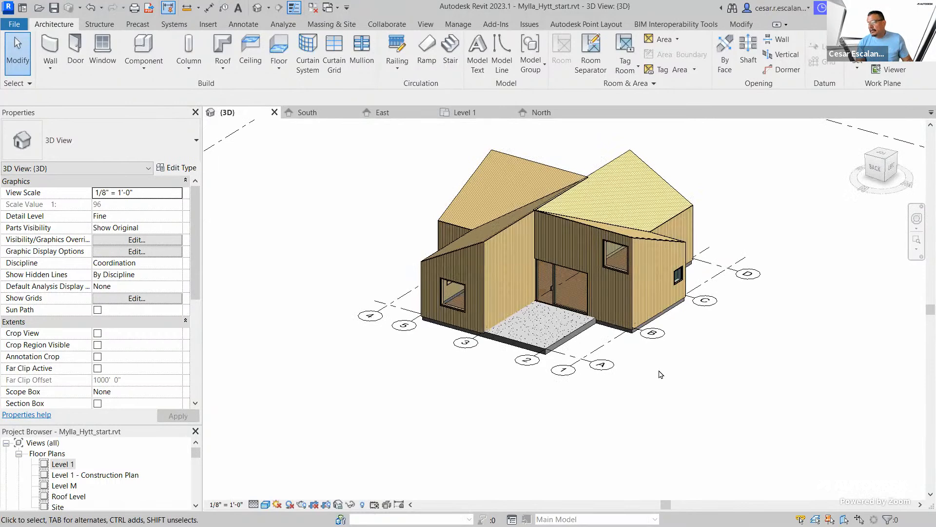
pyautogui.keyDown('shift'); pyautogui.moveTo(617, 388); pyautogui.dragTo(704, 416, button='middle'); pyautogui.keyUp('shift')
pyautogui.moveTo(679, 340); pyautogui.dragTo(606, 410, button='middle')
pyautogui.moveTo(321, 324)
pyautogui.mouseDown(button='middle')
pyautogui.moveTo(472, 408)
pyautogui.moveTo(469, 399)
pyautogui.moveTo(580, 398)
pyautogui.moveTo(469, 407)
pyautogui.moveTo(589, 434)
pyautogui.mouseUp(button='middle')
pyautogui.moveTo(698, 429)
pyautogui.keyDown('shift'); pyautogui.mouseDown(button='middle')
pyautogui.moveTo(721, 429)
pyautogui.moveTo(735, 442)
pyautogui.moveTo(535, 381)
pyautogui.moveTo(569, 401)
pyautogui.mouseUp(button='middle'); pyautogui.keyUp('shift')
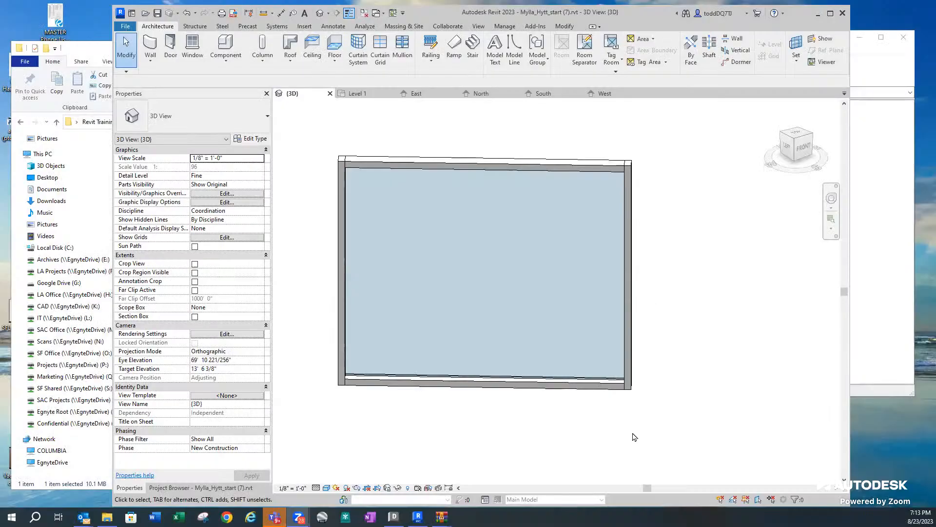
# - Add a vertical curtain grid across all segments of the Myla Storefront wall, about 3'-6" from its right end
pyautogui.scroll(-2, 518, 316)
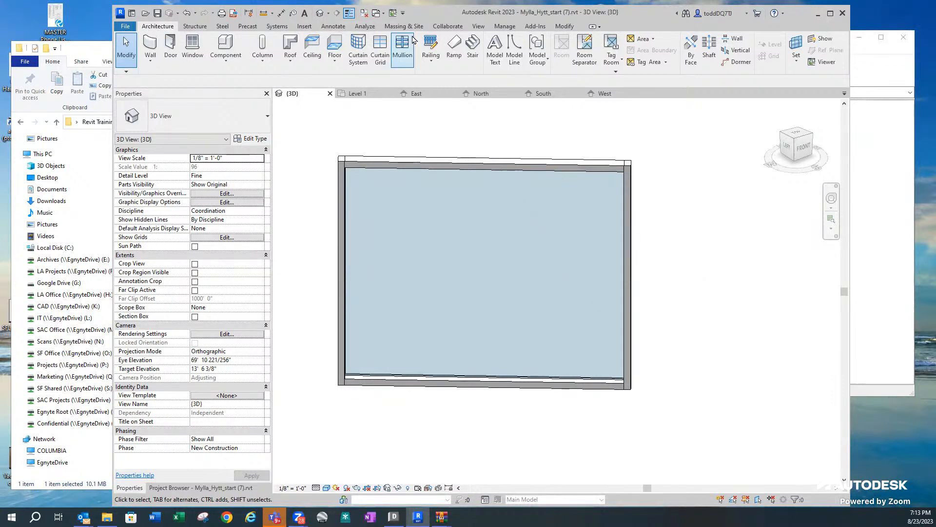
pyautogui.click(381, 49)
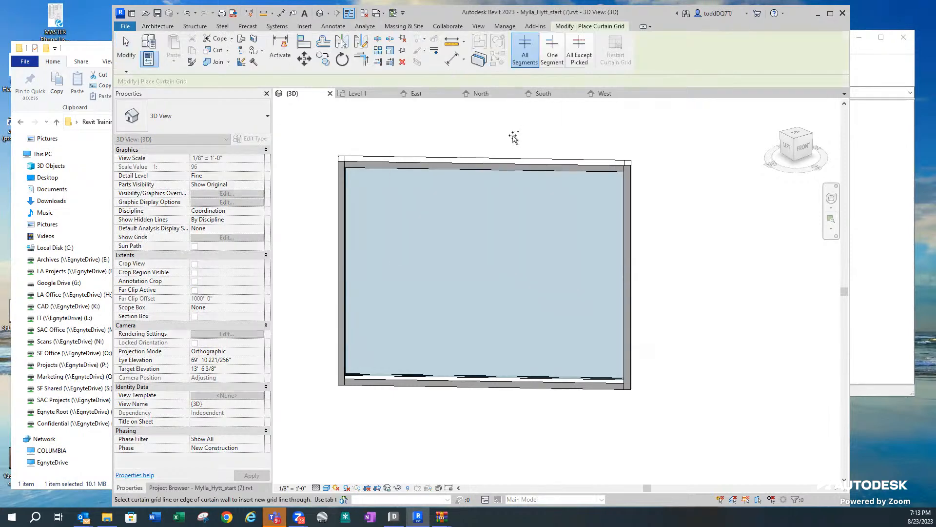
pyautogui.click(519, 167)
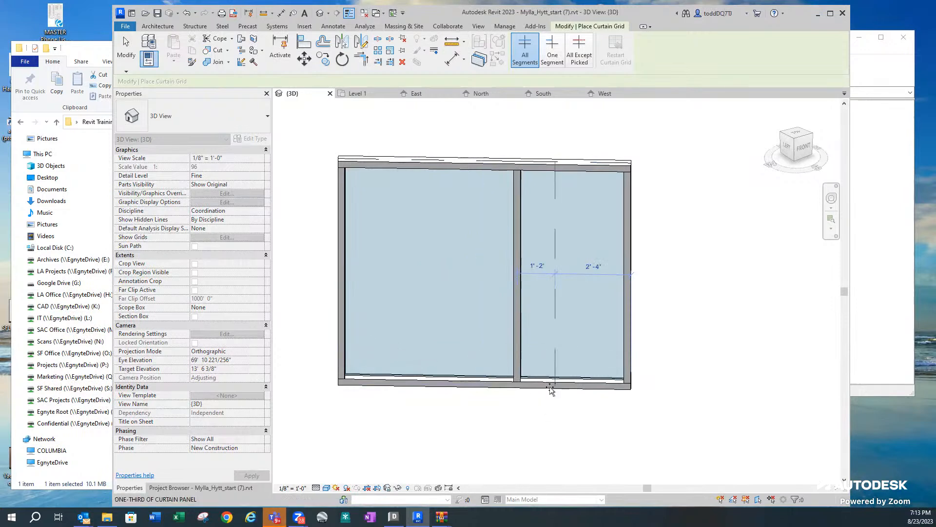
pyautogui.press('Escape')
pyautogui.press('Escape')
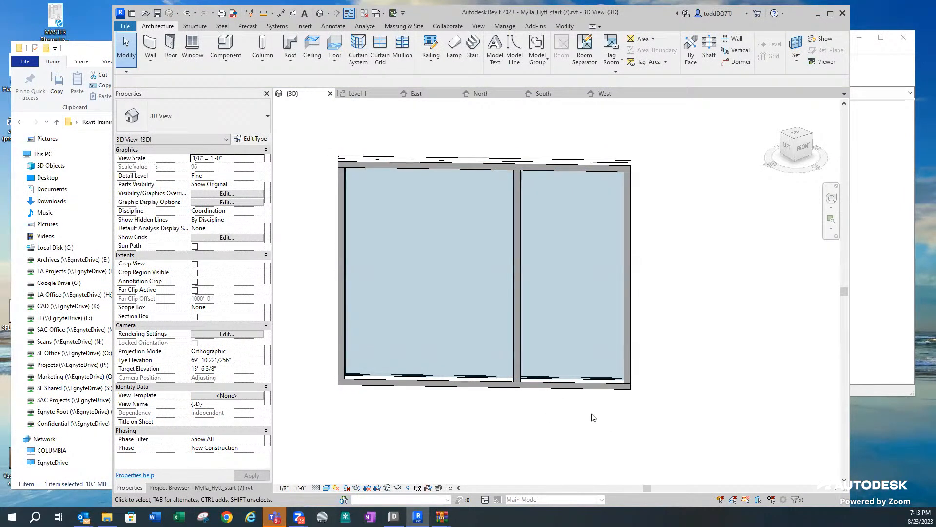
pyautogui.click(572, 387)
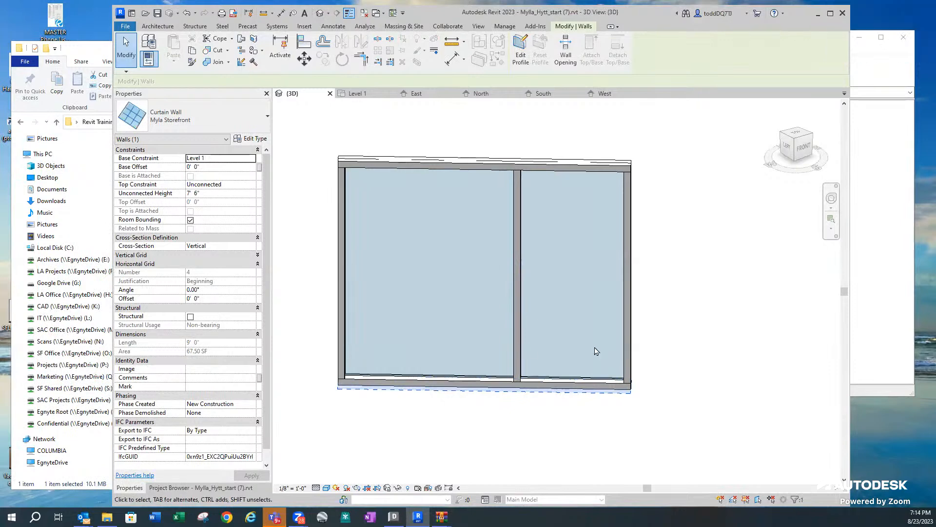
pyautogui.press('Escape')
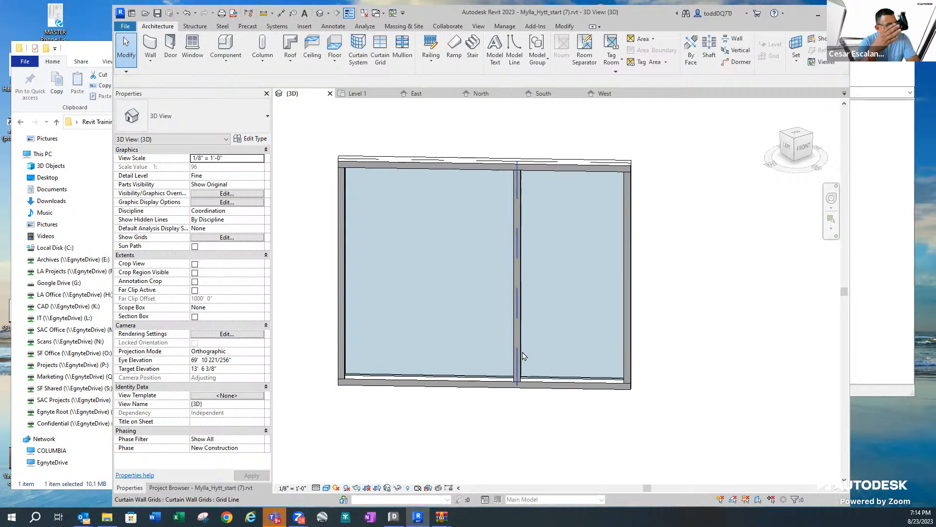
pyautogui.press('capslock')
pyautogui.press('capslock')
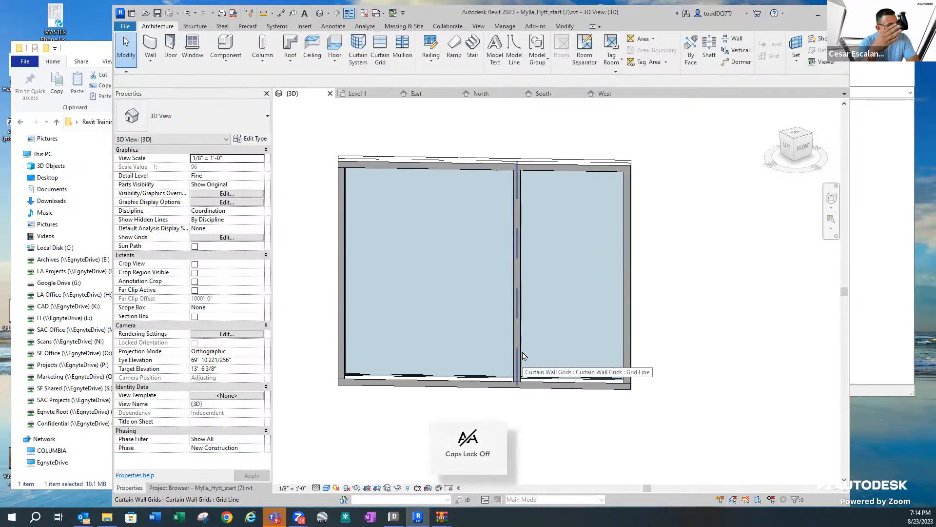
pyautogui.press('capslock')
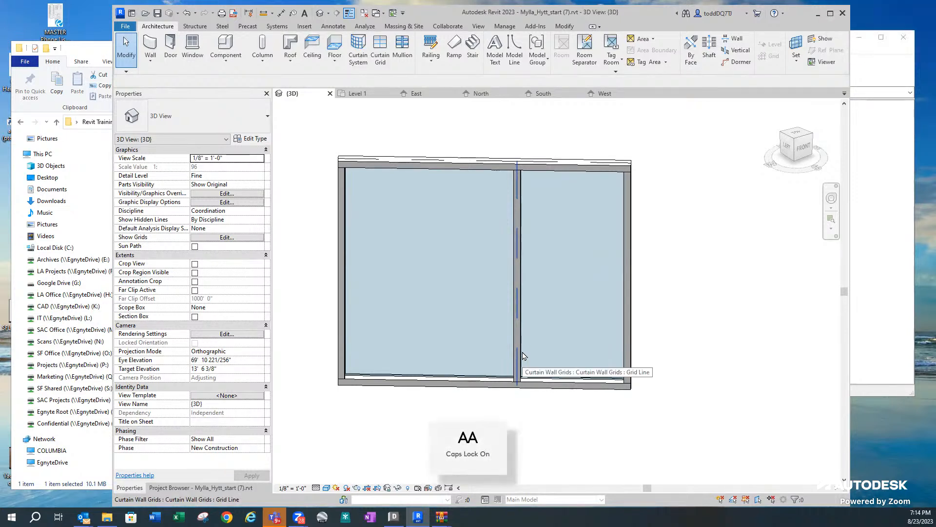
pyautogui.press('capslock')
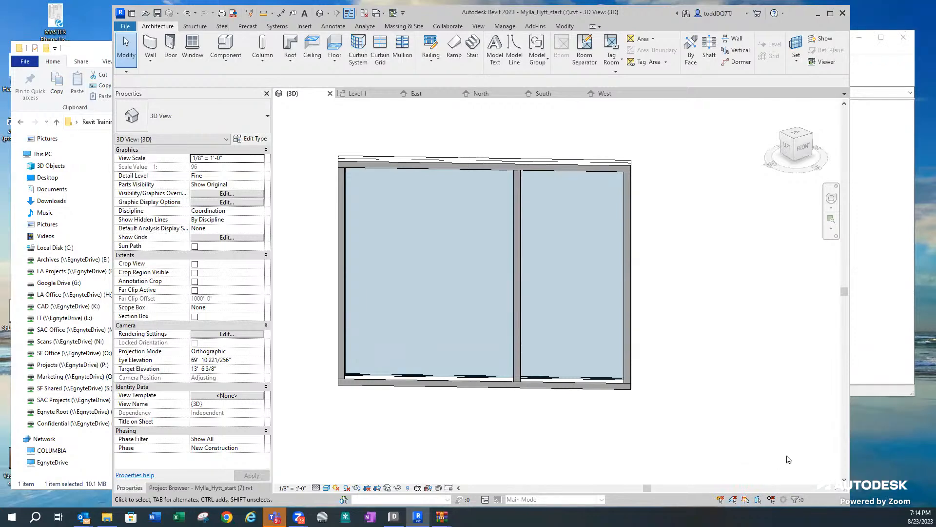
# - Unpin and delete the bottom 2.5" x 5" rectangular mullion beneath the narrower panel of the curtain wall
pyautogui.click(591, 388)
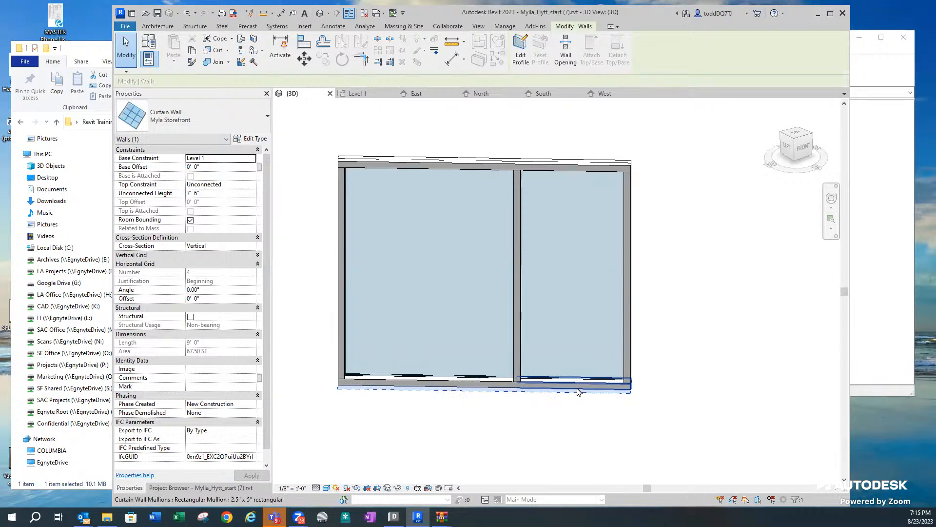
pyautogui.rightClick(578, 391)
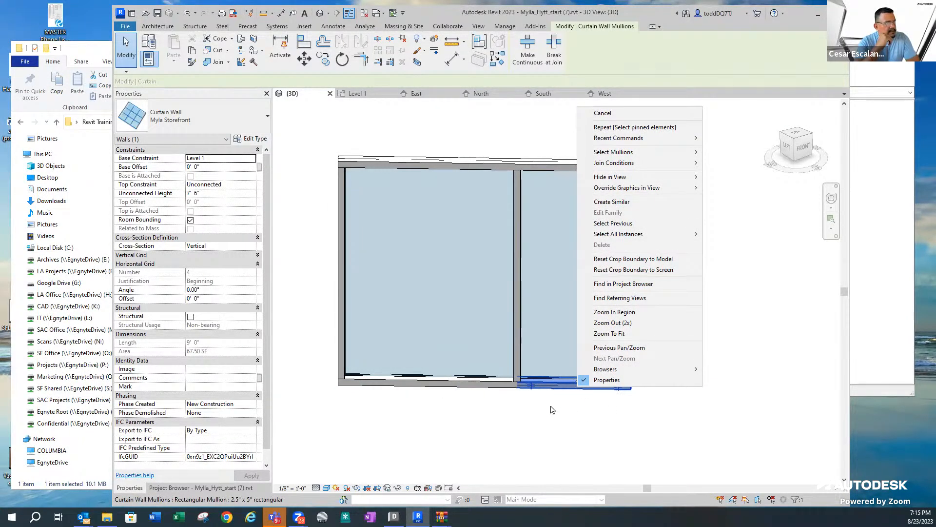
pyautogui.click(569, 398)
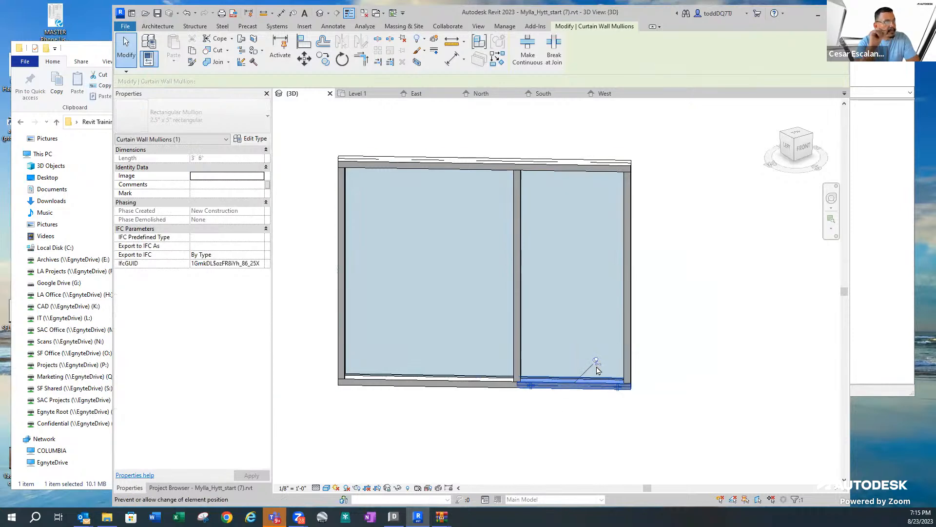
pyautogui.click(597, 362)
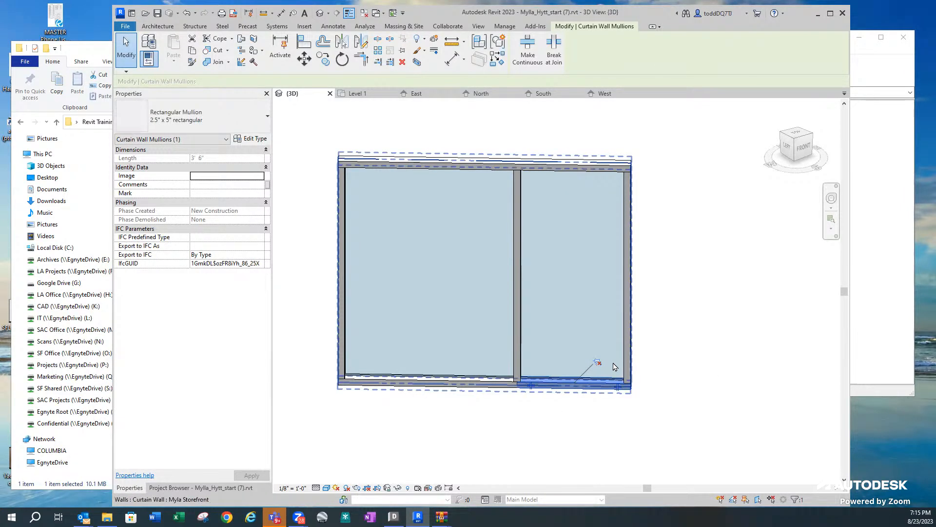
pyautogui.press('Delete')
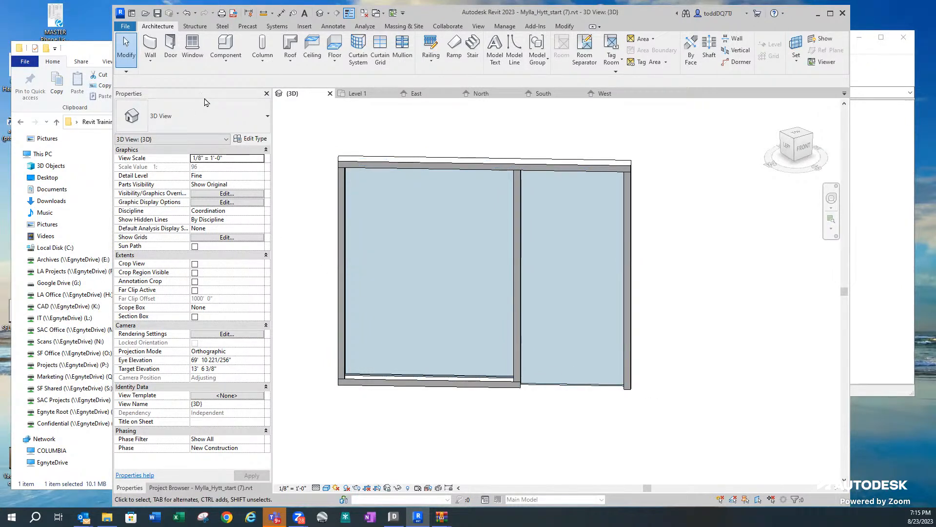
# - Look through the project's loaded families, including doors, curtain wall types and mullions, for a curtain wall door
pyautogui.click(162, 488)
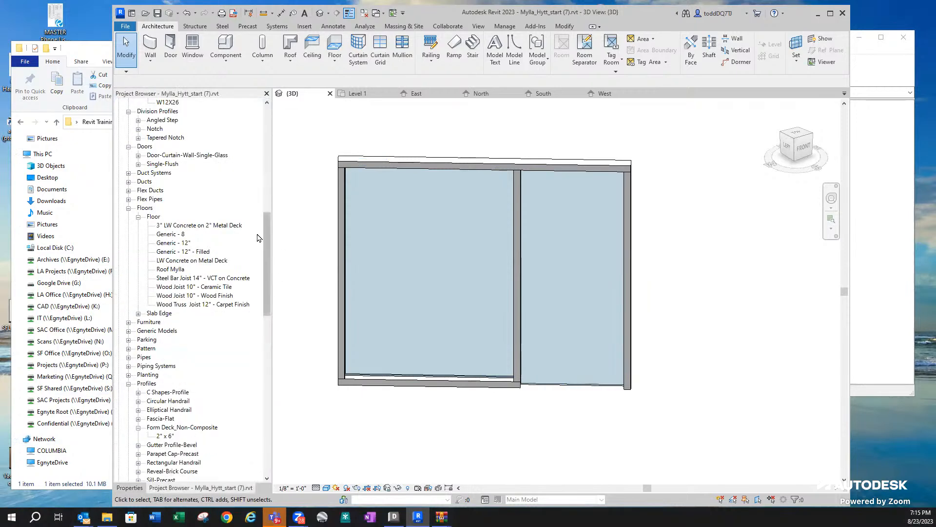
pyautogui.scroll(-10, 256, 322)
pyautogui.scroll(-10, 257, 326)
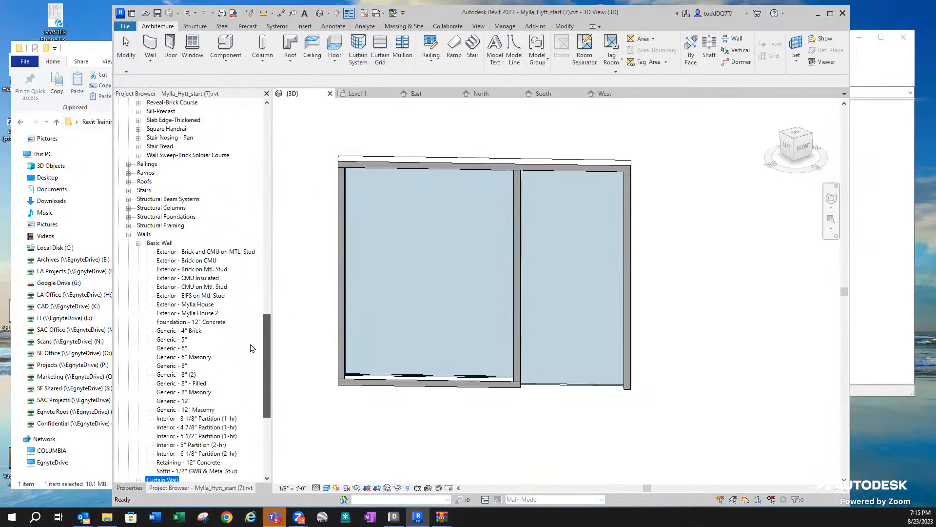
pyautogui.scroll(-1, 247, 397)
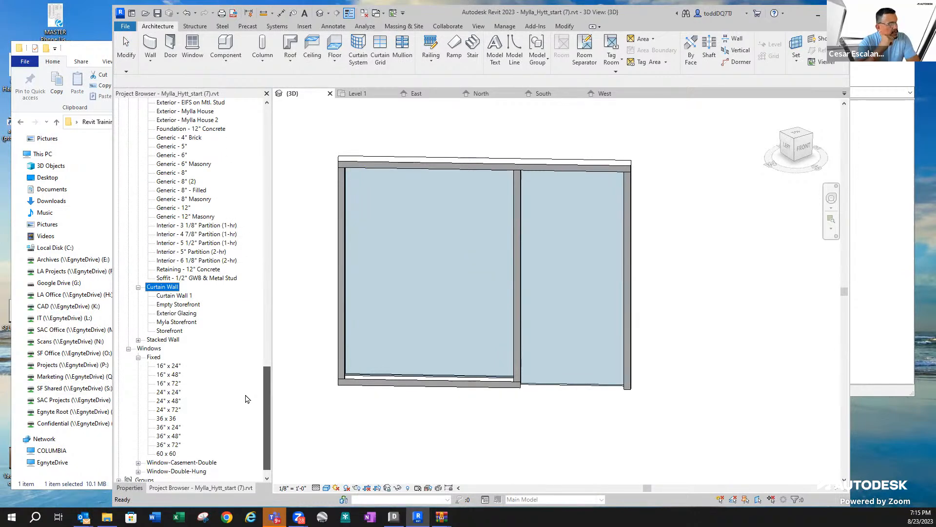
pyautogui.scroll(2, 248, 378)
pyautogui.scroll(9, 249, 379)
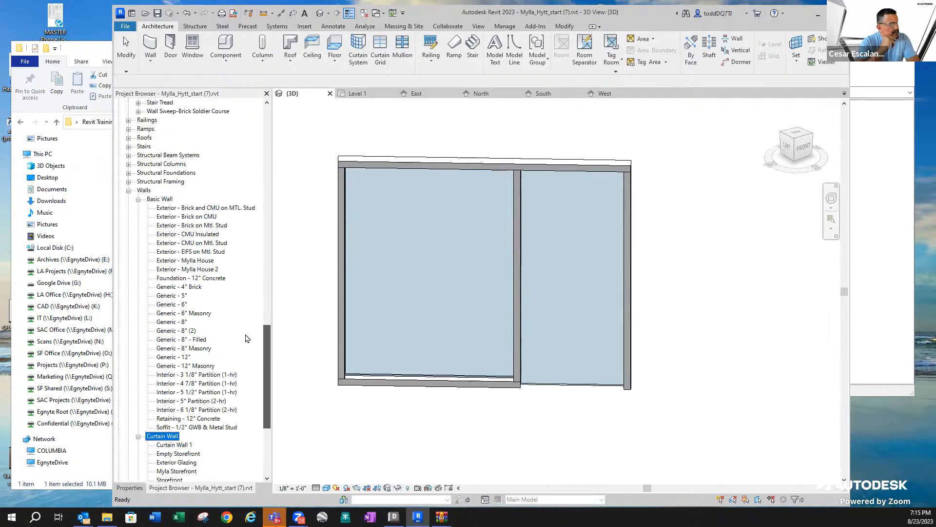
pyautogui.scroll(20, 245, 318)
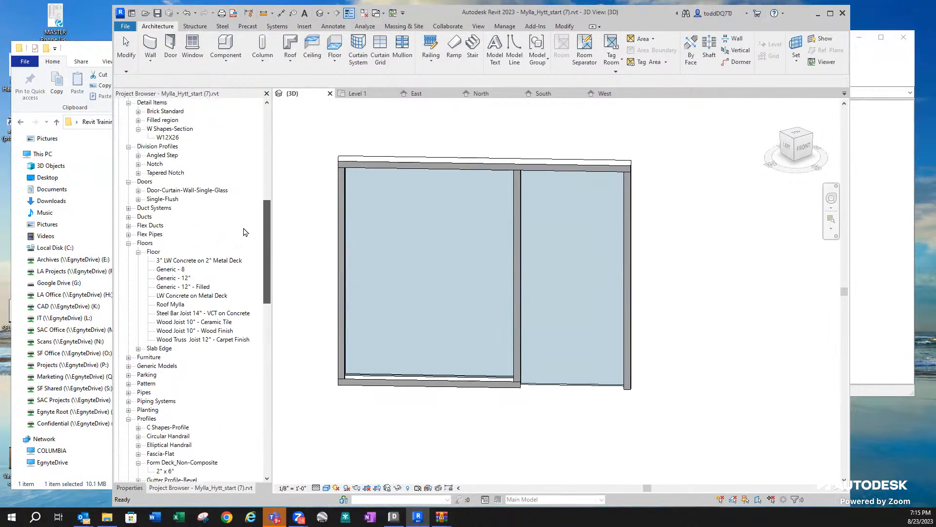
pyautogui.scroll(2, 272, 155)
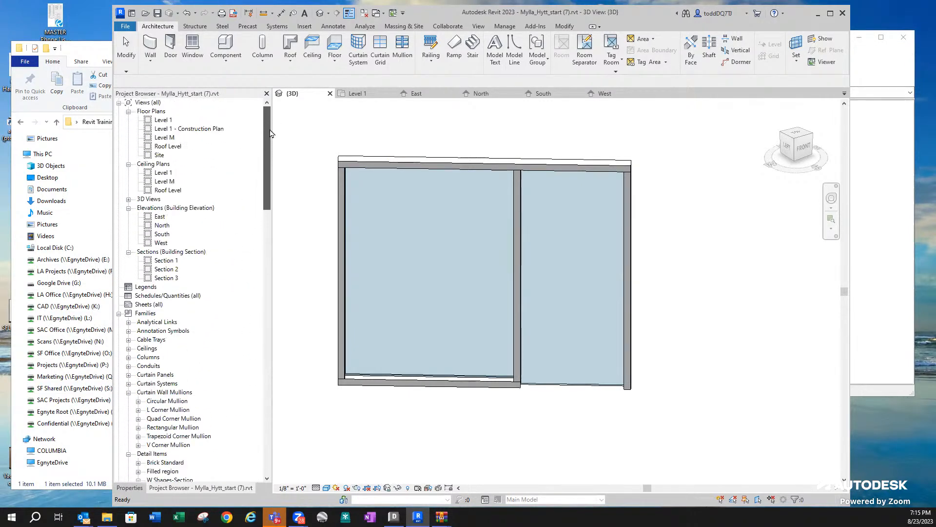
pyautogui.scroll(-3, 264, 156)
pyautogui.scroll(-5, 264, 168)
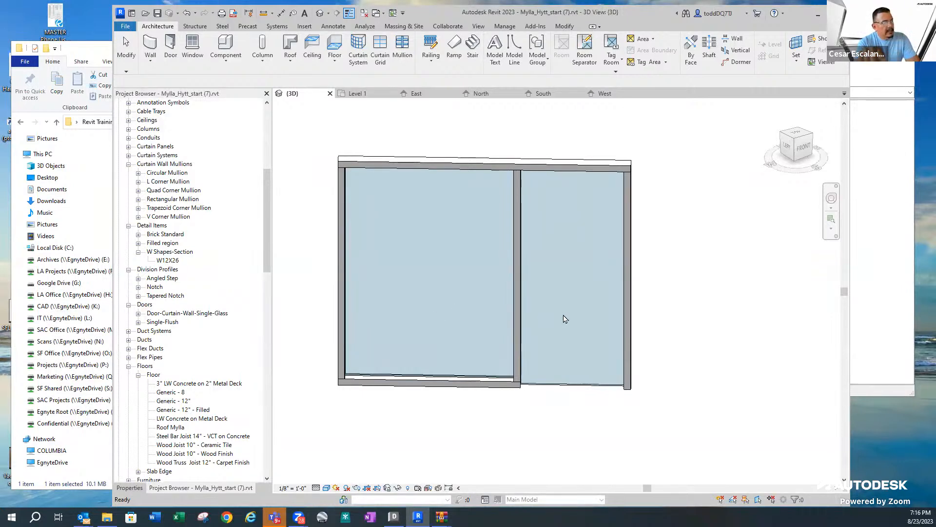
pyautogui.press('Escape')
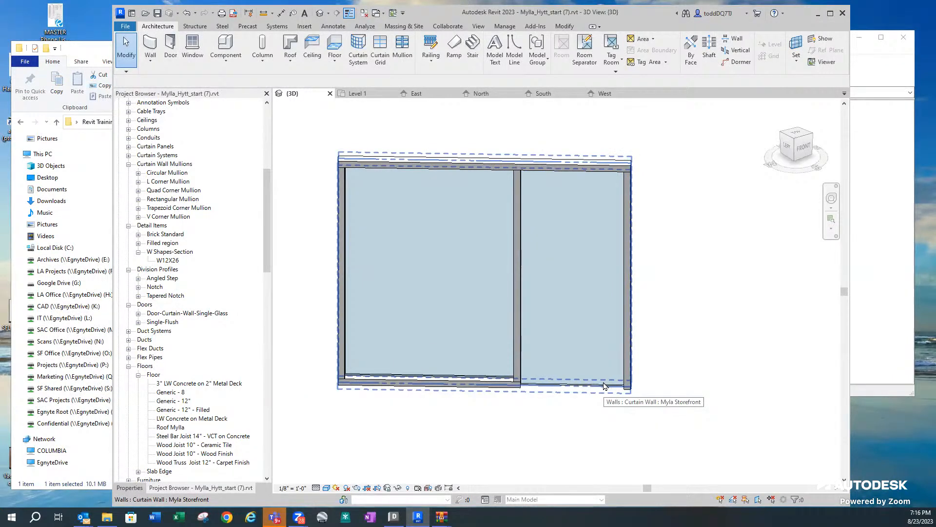
# - Unpin the narrower glazed panel of the Myla Storefront wall and change its type to Door-Curtain-Wall-Single-Glass
pyautogui.press('Tab')
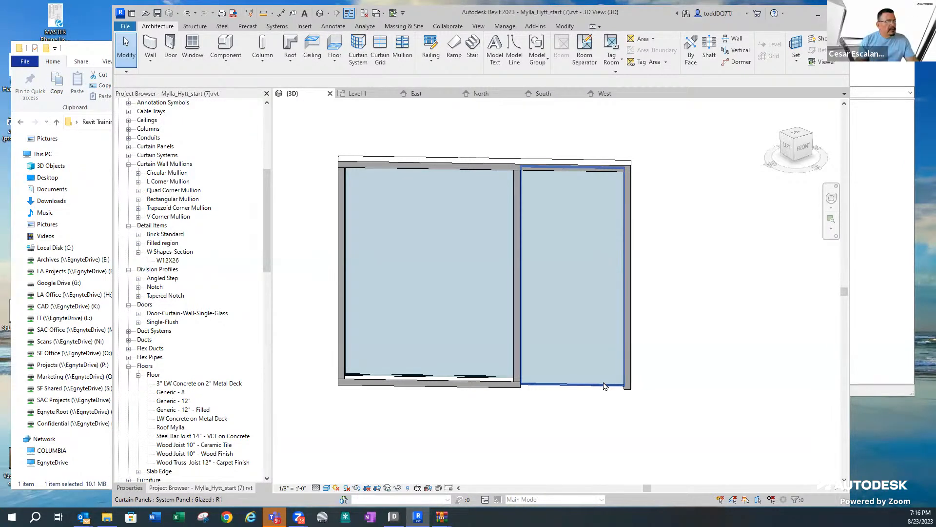
pyautogui.click(604, 386)
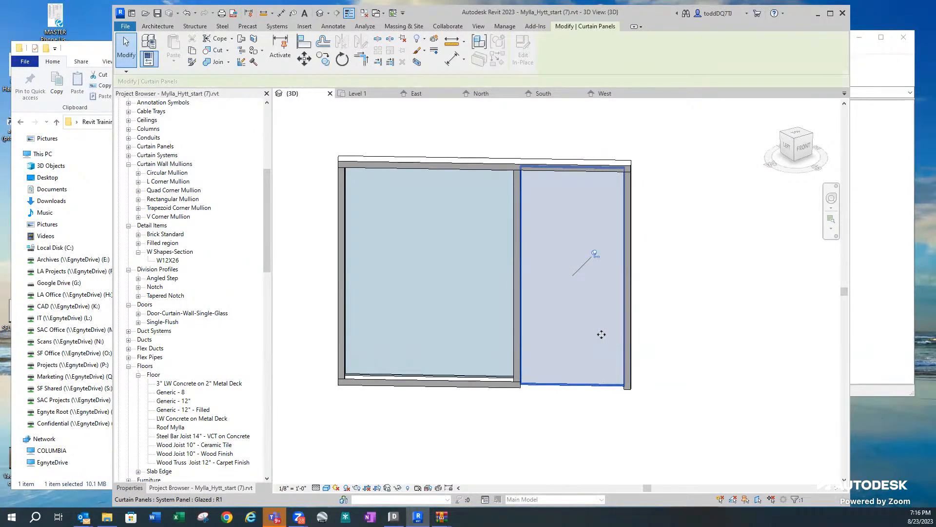
pyautogui.click(595, 252)
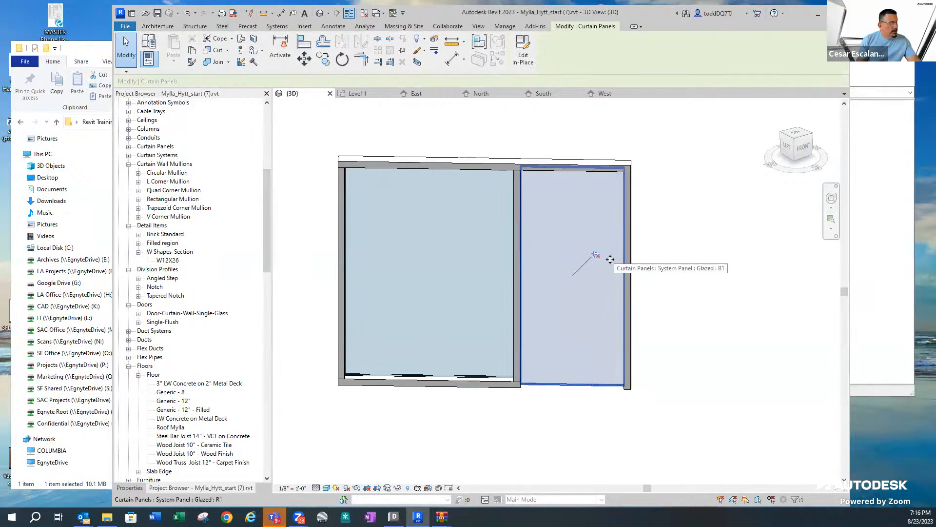
pyautogui.click(129, 488)
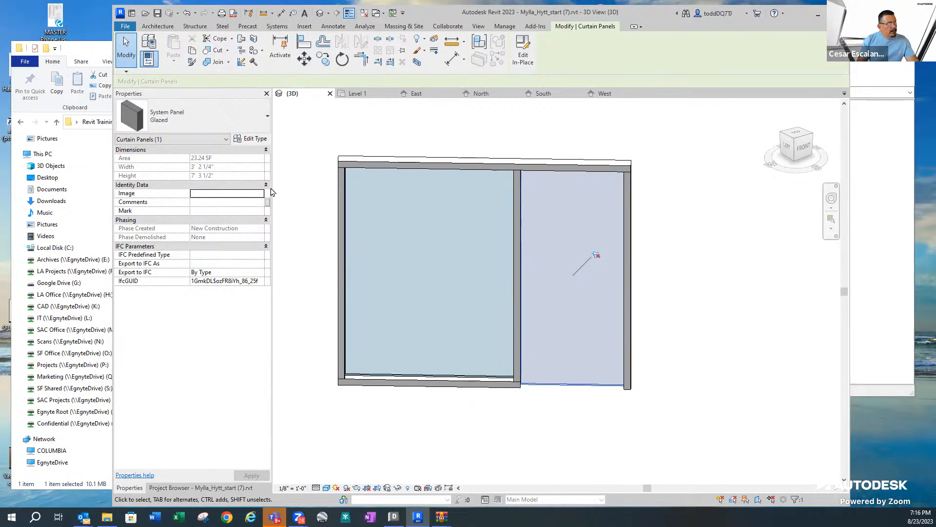
pyautogui.click(269, 119)
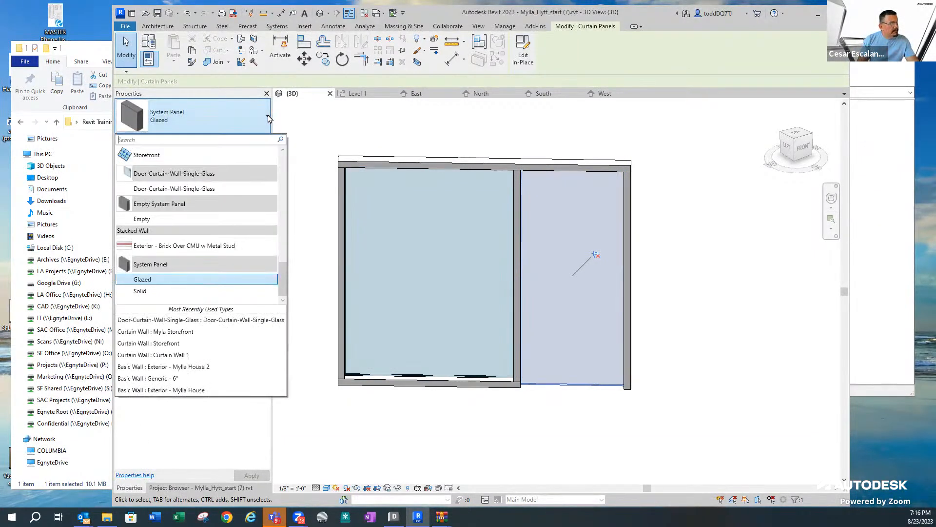
pyautogui.click(169, 319)
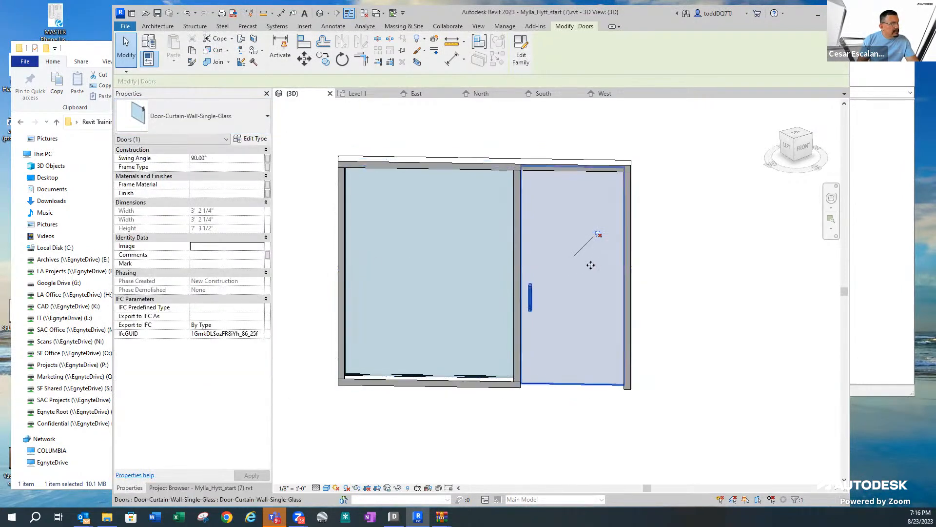